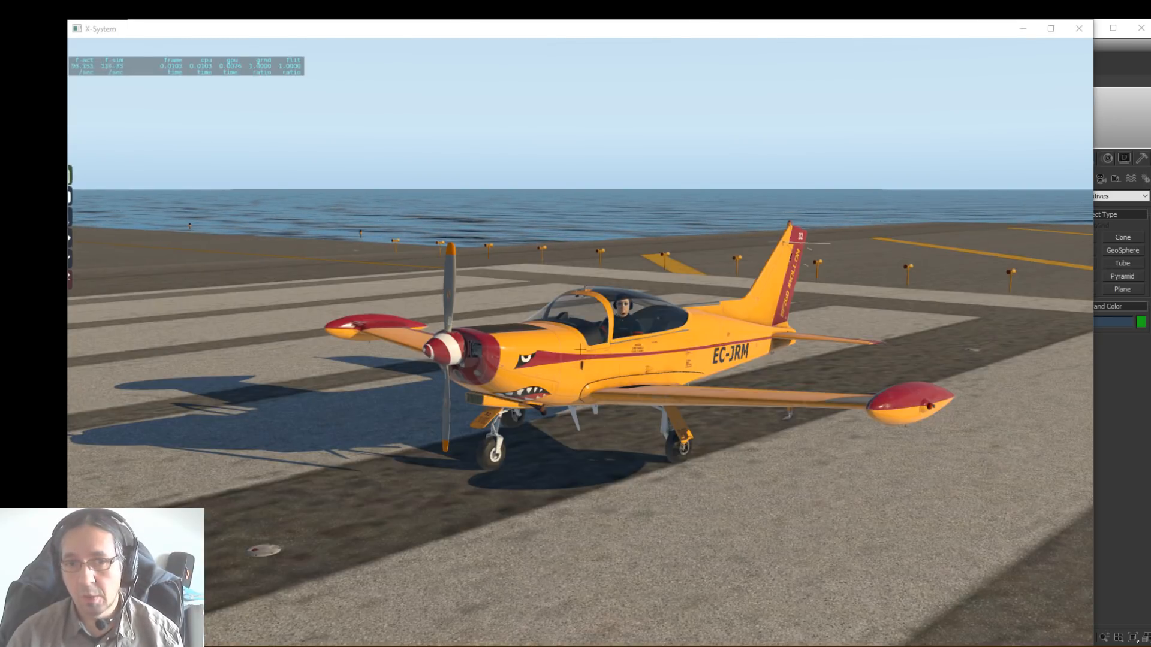
pyautogui.moveTo(958, 370); pyautogui.dragTo(772, 307, button='right')
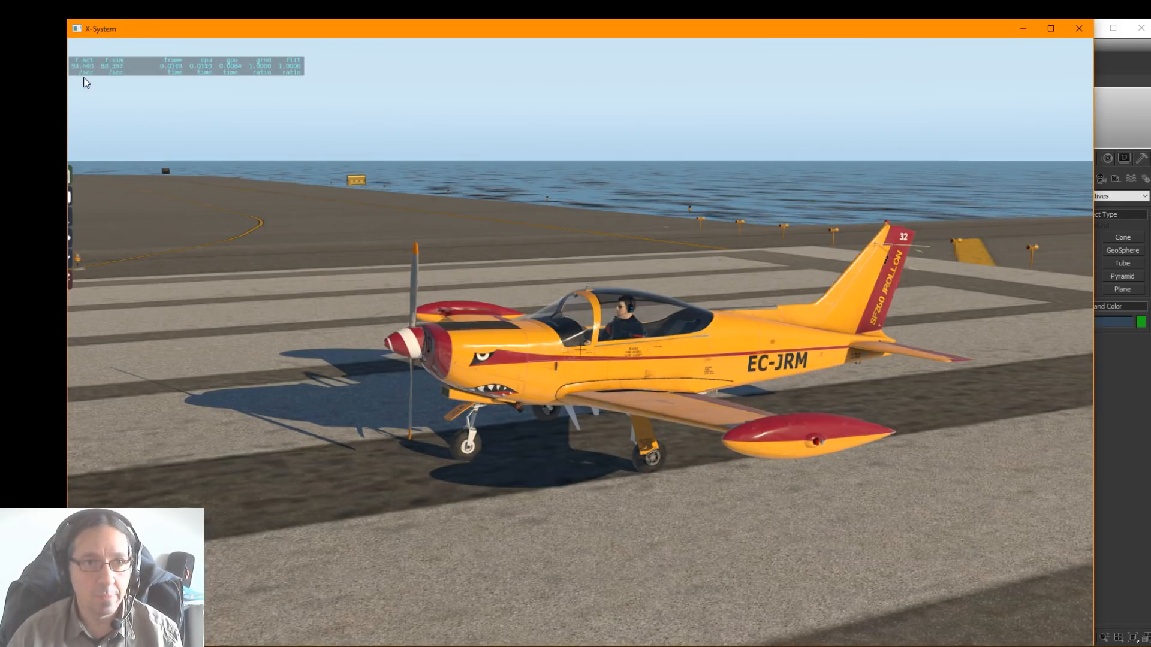
pyautogui.moveTo(638, 202); pyautogui.dragTo(260, 195, button='right')
pyautogui.moveTo(678, 277); pyautogui.dragTo(897, 322, button='right')
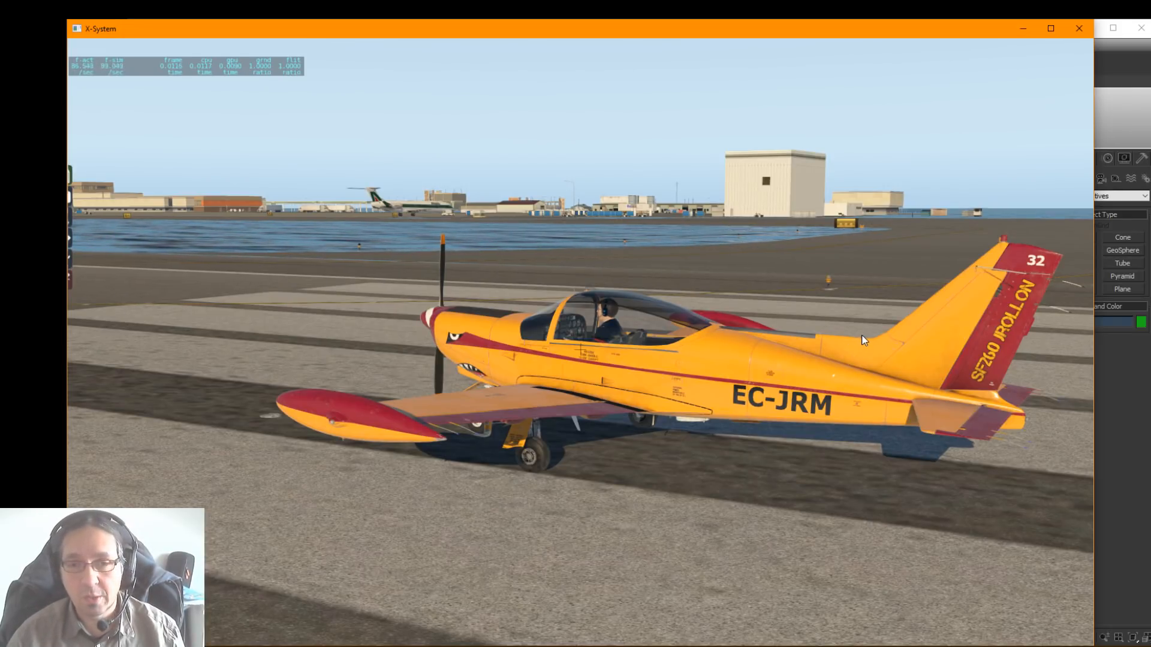
# Step: Switch to the browser and read through the X-Plane 11 Particle System article, from particle types and the editor to emitter properties
pyautogui.hotkey('alt', 'Tab')
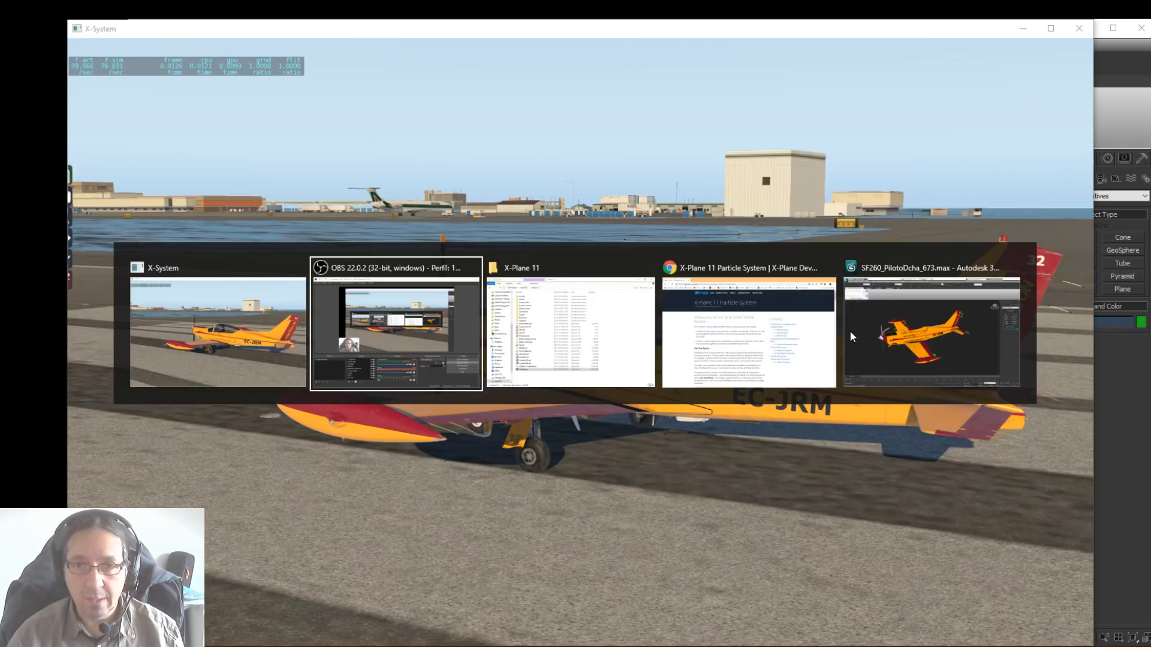
pyautogui.hotkey('alt', 'Tab')
pyautogui.hotkey('alt', 'Tab')
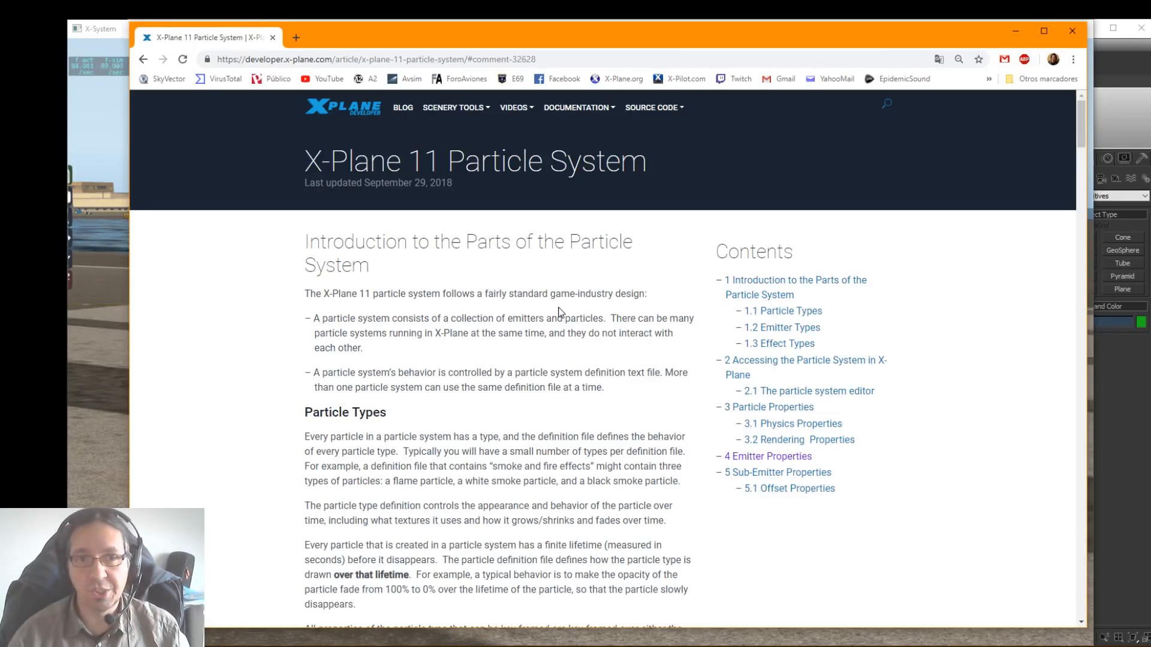
pyautogui.scroll(-9, 558, 311)
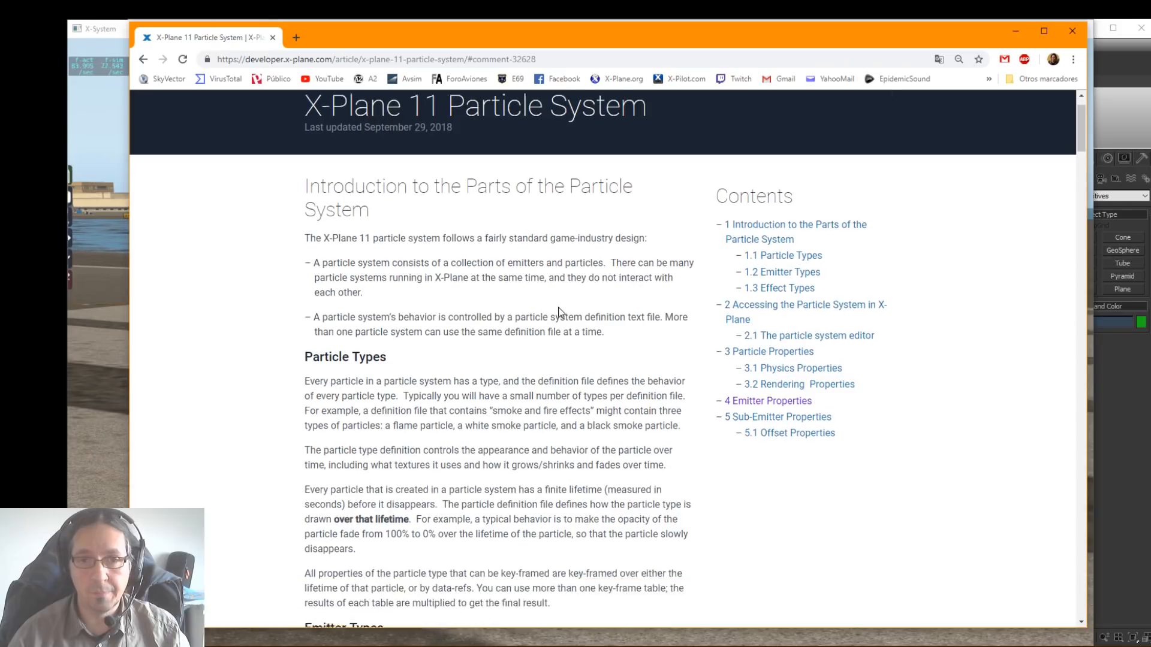
pyautogui.scroll(-12, 558, 306)
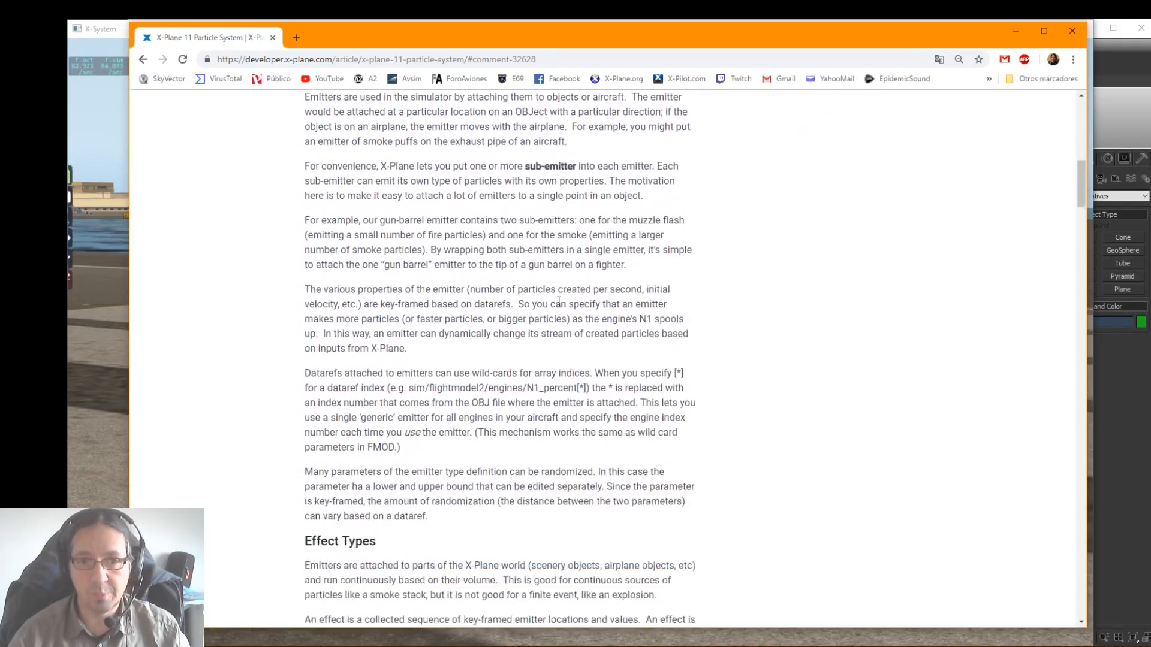
pyautogui.scroll(-16, 559, 301)
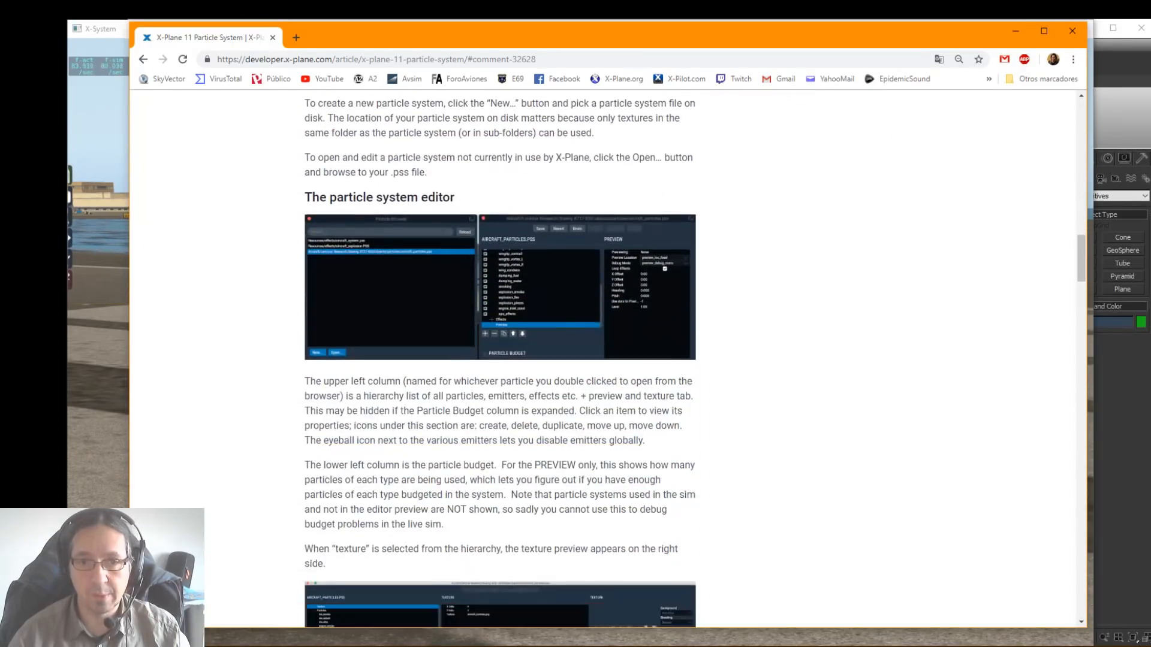
pyautogui.scroll(-8, 561, 297)
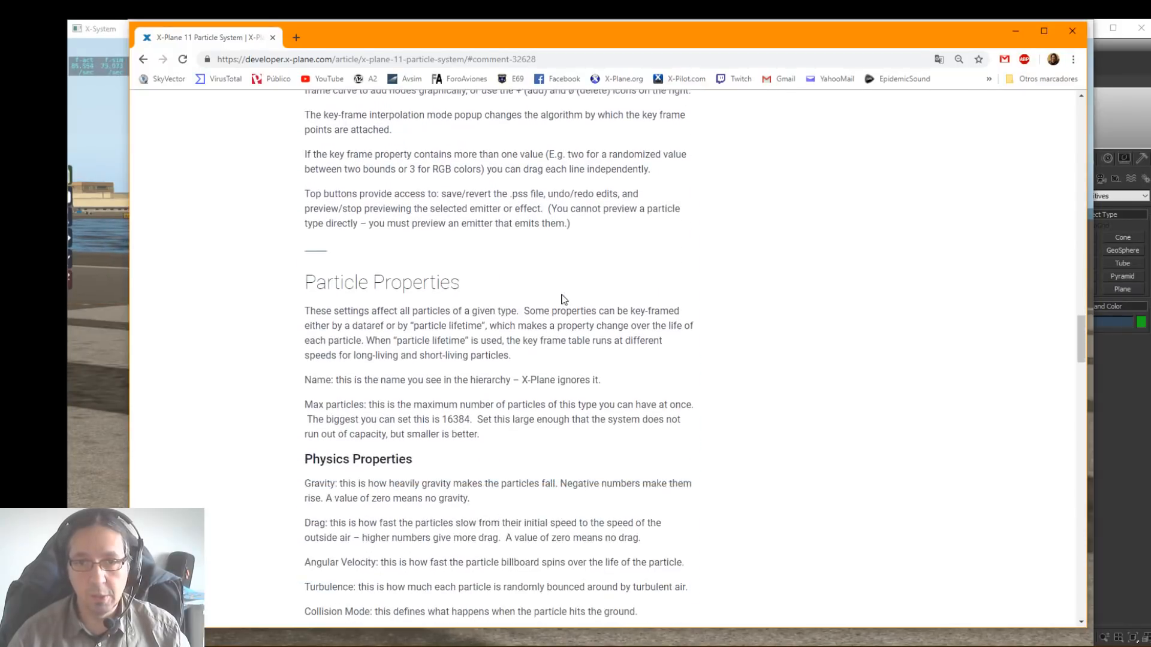
pyautogui.scroll(-16, 562, 299)
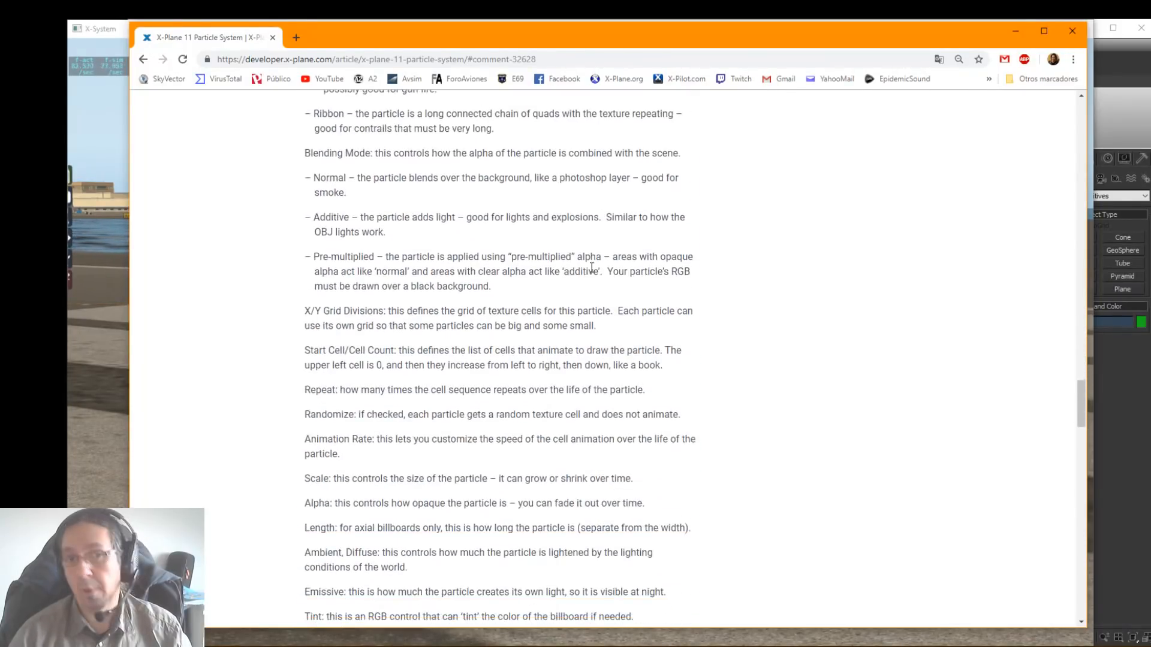
pyautogui.scroll(15, 590, 277)
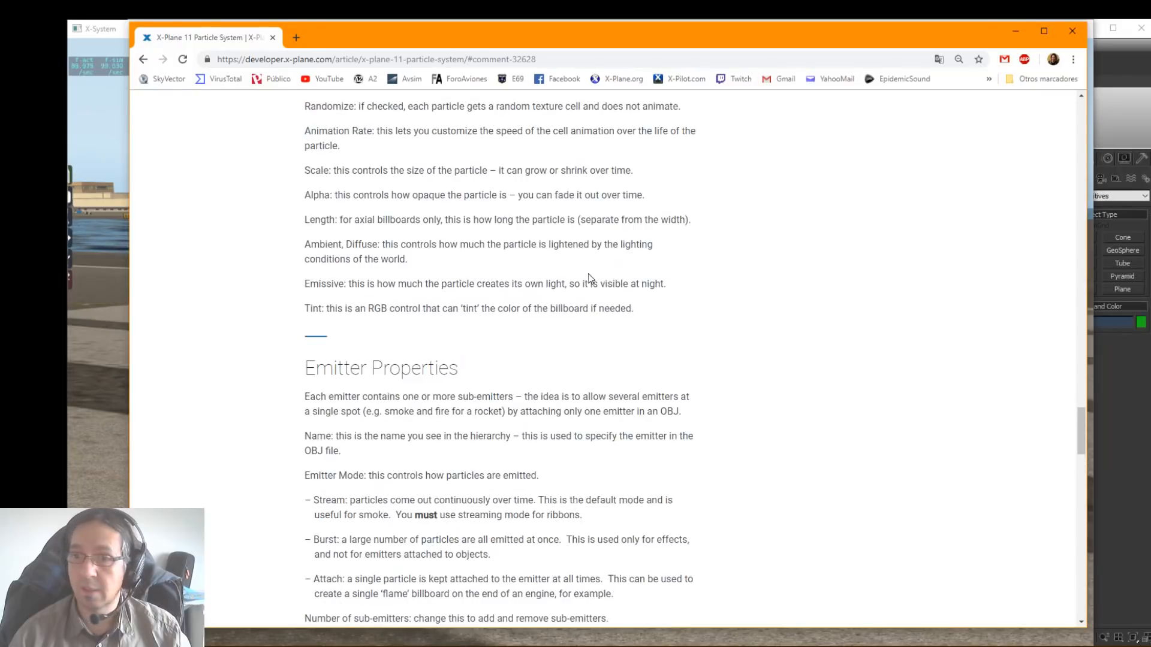
pyautogui.scroll(20, 591, 274)
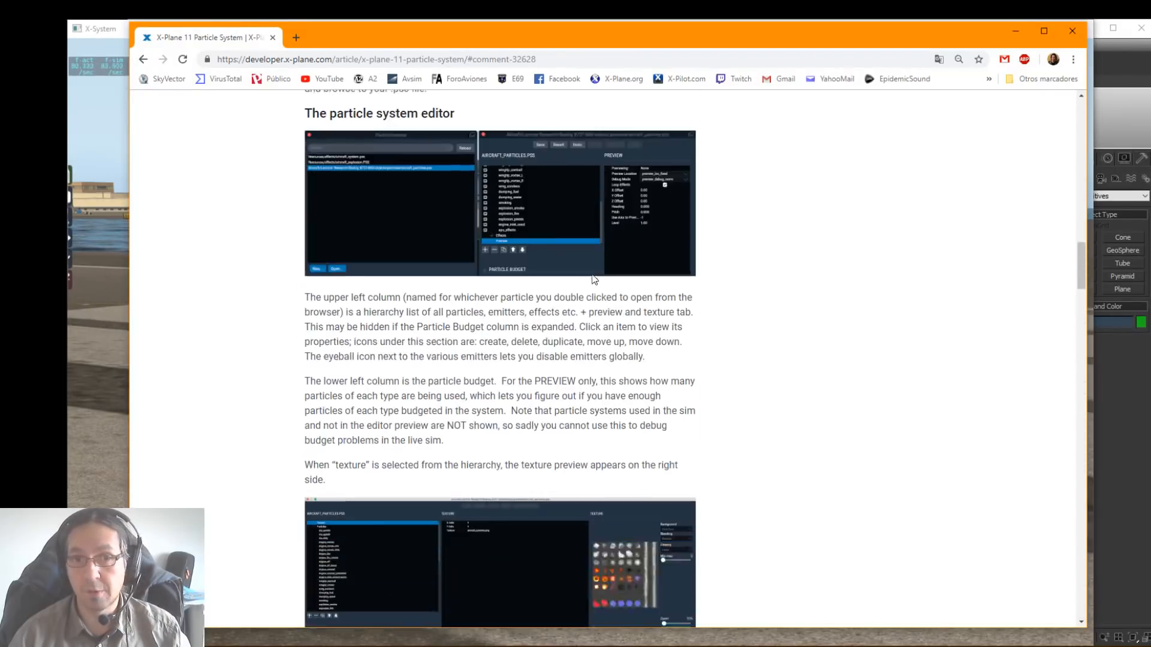
pyautogui.scroll(12, 593, 275)
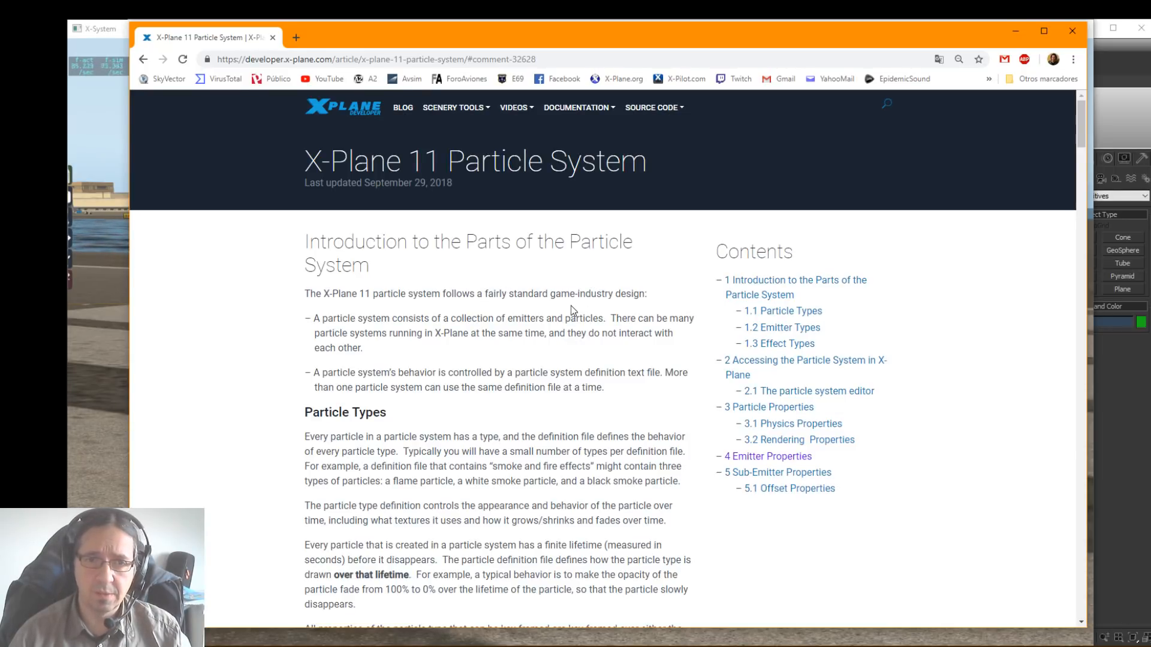
pyautogui.scroll(-4, 571, 307)
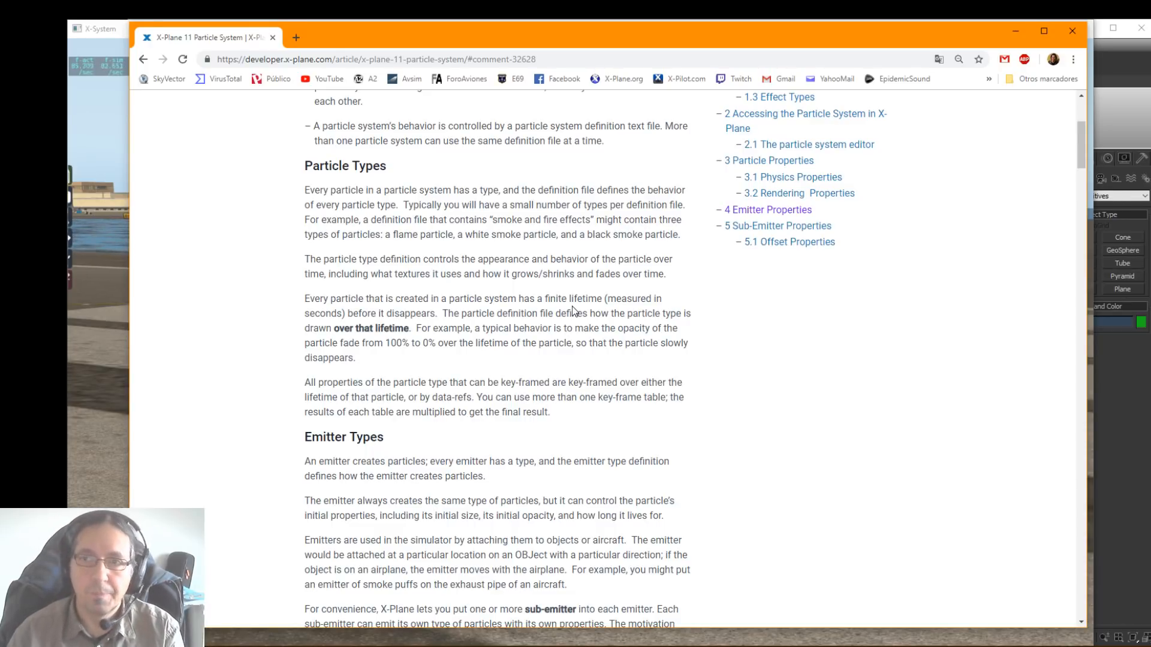
pyautogui.click(1019, 37)
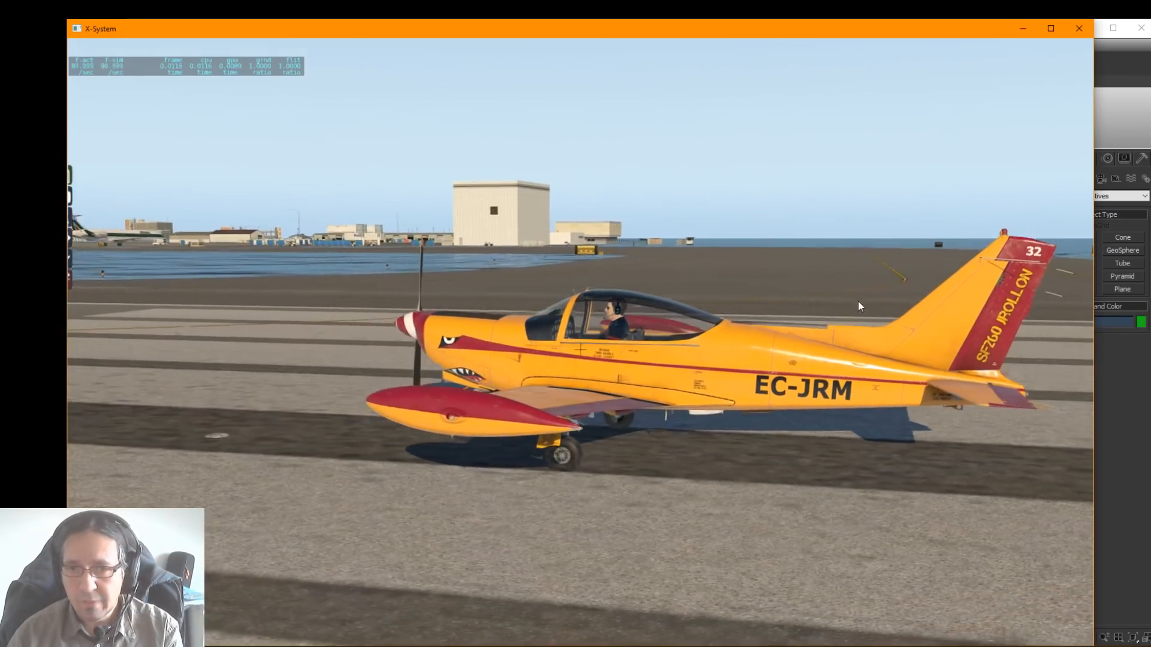
# Step: Examine the parked aircraft in X-Plane from the side, the front quarter and above, including its wing and wingtip tank
pyautogui.moveTo(858, 300); pyautogui.dragTo(863, 331, button='right')
pyautogui.moveTo(483, 330); pyautogui.dragTo(384, 306, button='right')
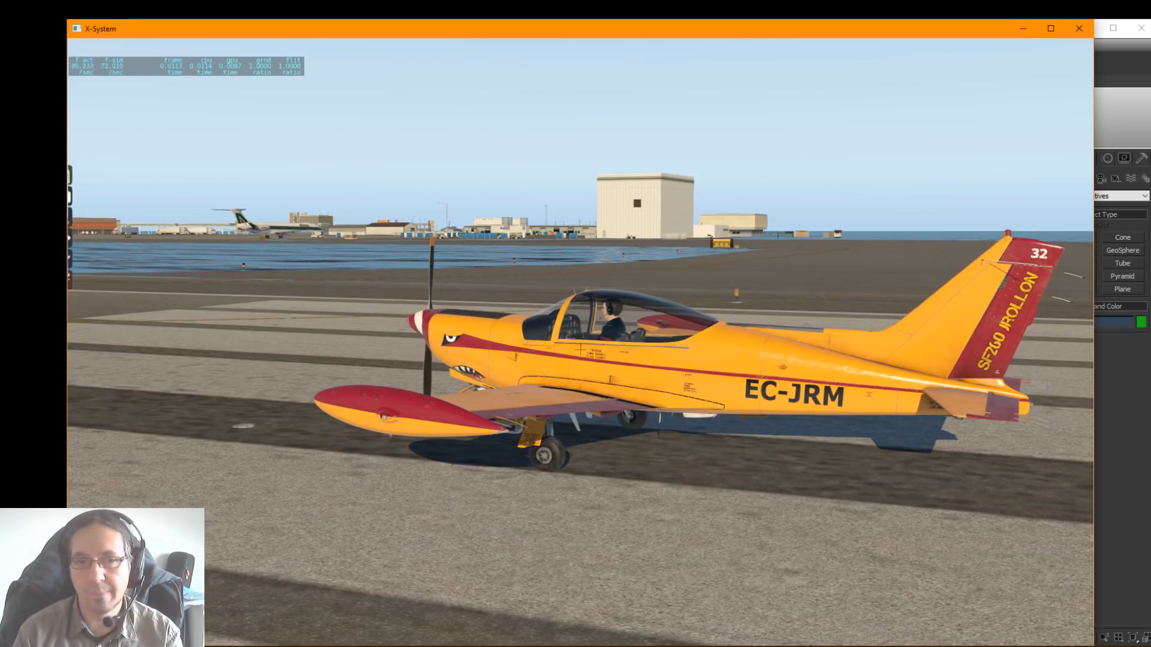
pyautogui.moveTo(568, 331); pyautogui.dragTo(802, 365, button='right')
pyautogui.moveTo(631, 416); pyautogui.dragTo(763, 420, button='right')
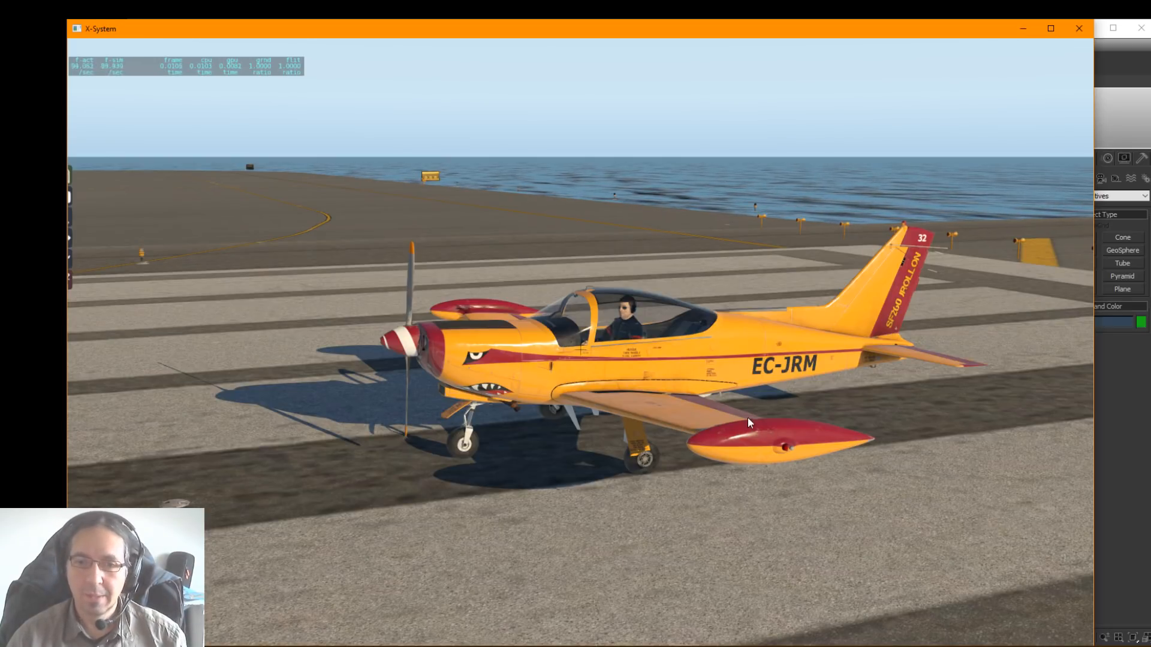
pyautogui.moveTo(851, 374); pyautogui.dragTo(609, 382, button='right')
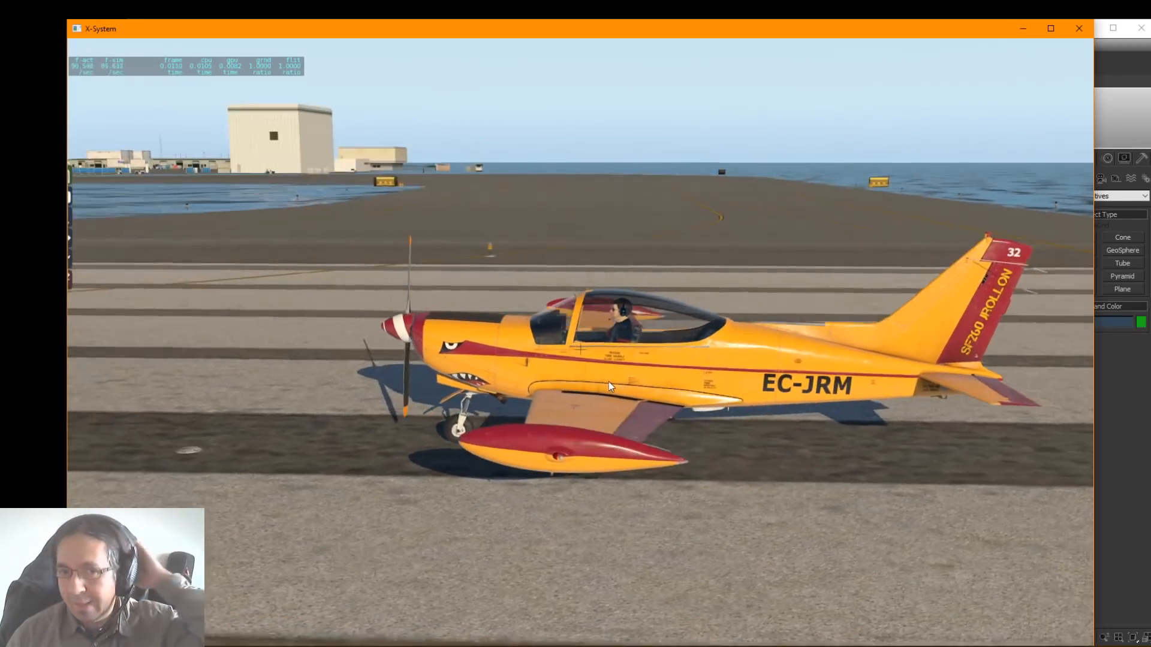
pyautogui.moveTo(728, 474); pyautogui.dragTo(616, 498, button='right')
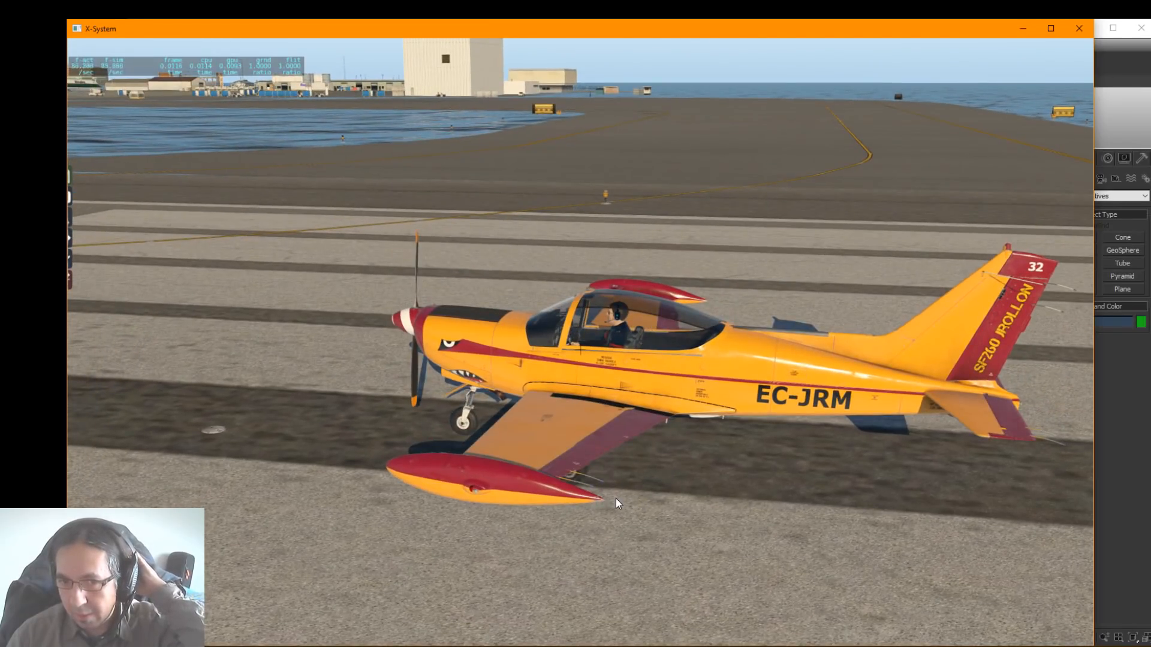
pyautogui.moveTo(615, 503); pyautogui.dragTo(812, 444, button='right')
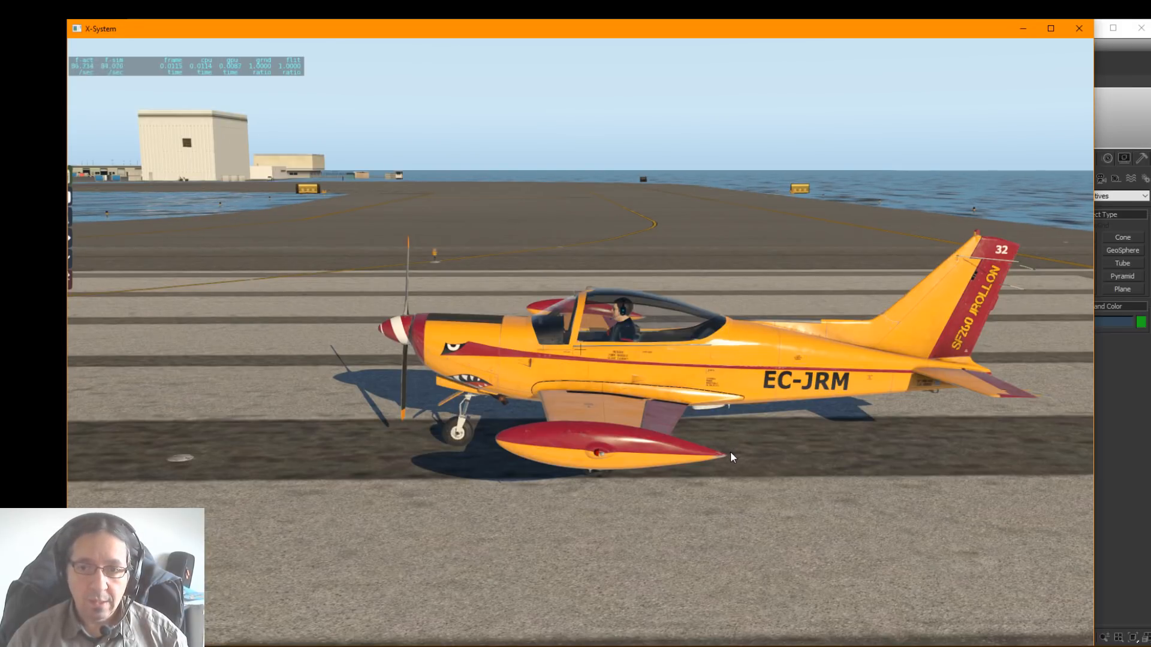
pyautogui.moveTo(728, 452); pyautogui.dragTo(747, 549, button='right')
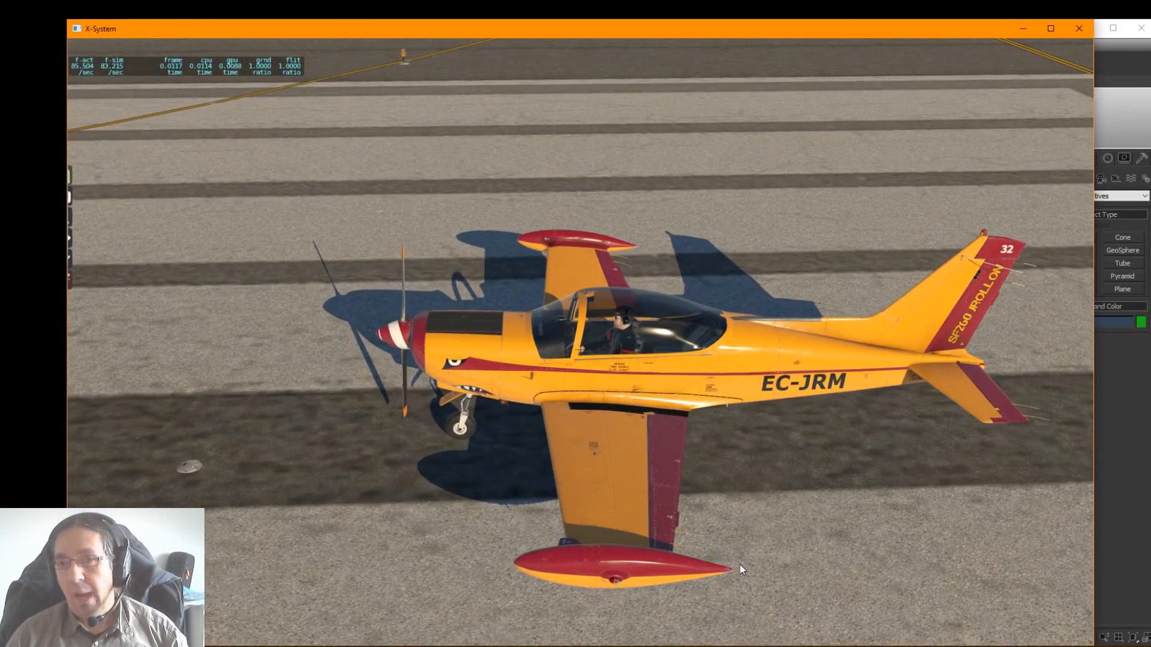
# Step: Switch to 3ds Max with the SF260_PilotoDcha_673.max scene and open the X-Plane obj parameters window
pyautogui.moveTo(1018, 56)
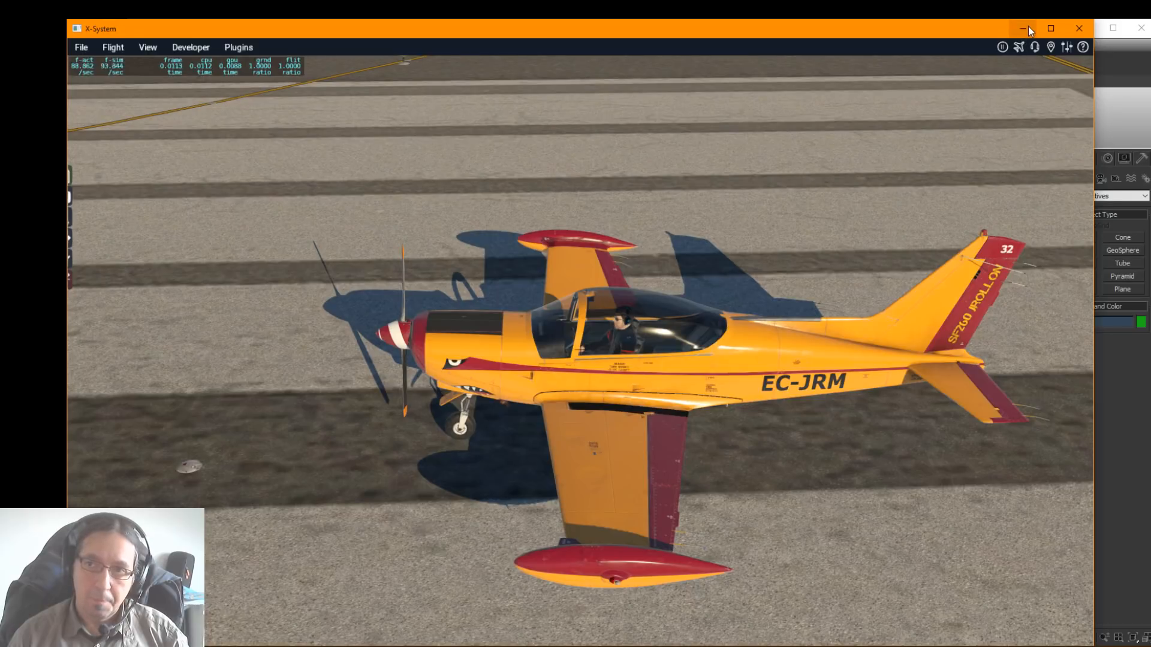
pyautogui.click(1028, 28)
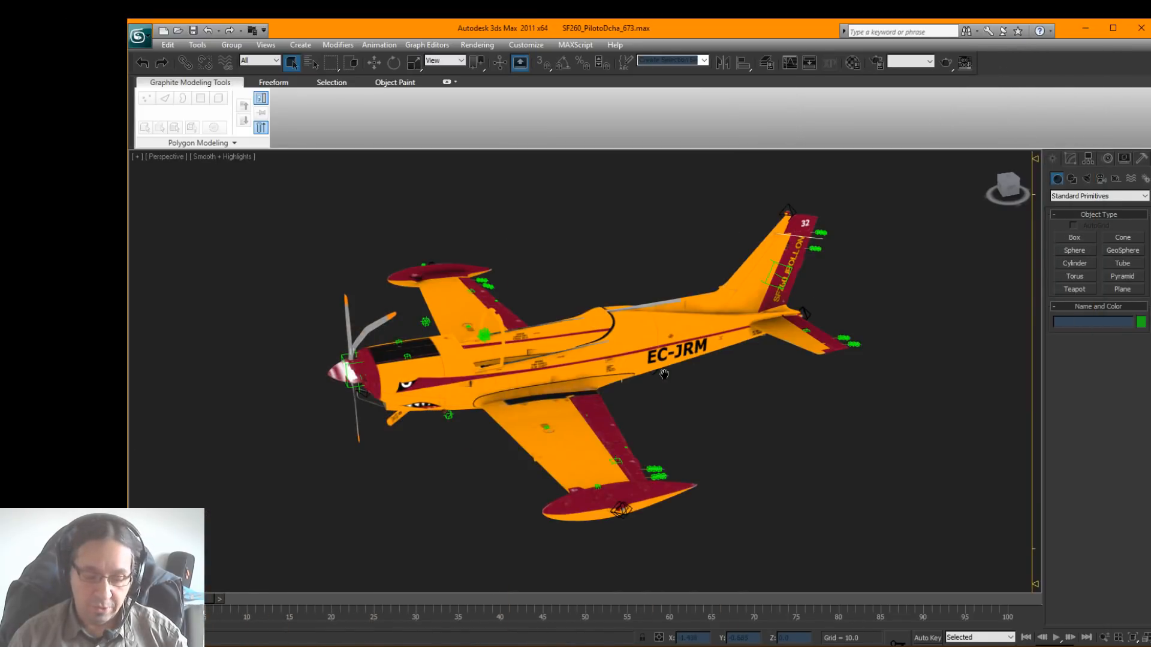
pyautogui.keyDown('alt'); pyautogui.moveTo(665, 373); pyautogui.dragTo(609, 221, button='middle'); pyautogui.keyUp('alt')
pyautogui.moveTo(657, 34); pyautogui.dragTo(596, 25)
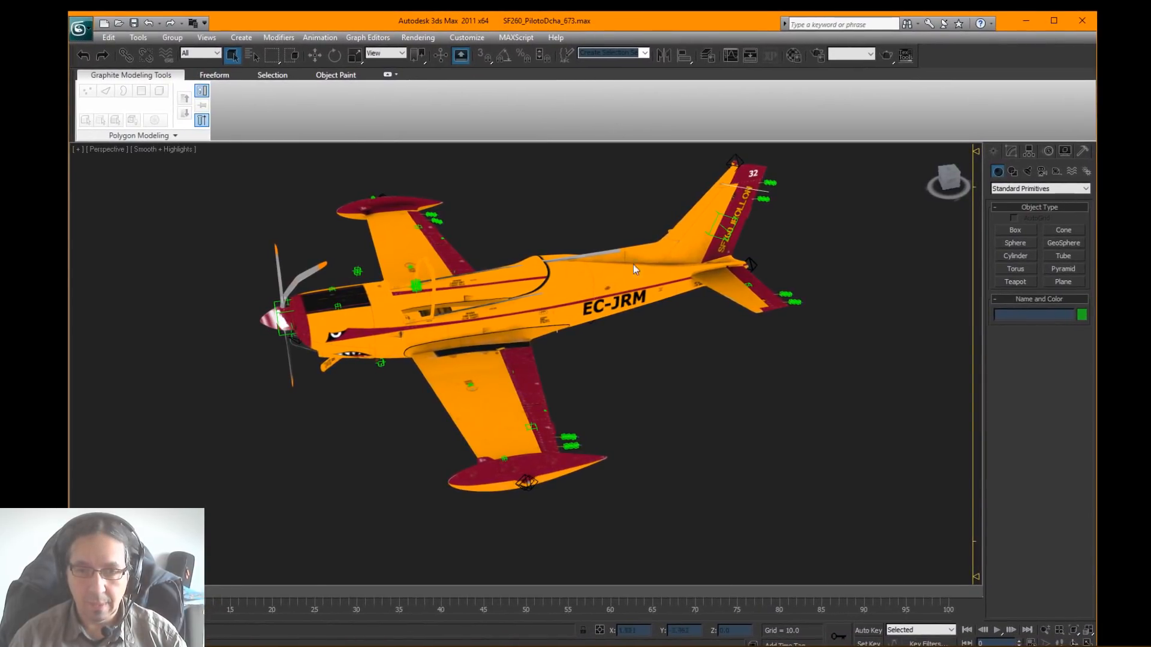
pyautogui.keyDown('alt'); pyautogui.moveTo(633, 265); pyautogui.dragTo(628, 288, button='middle'); pyautogui.keyUp('alt')
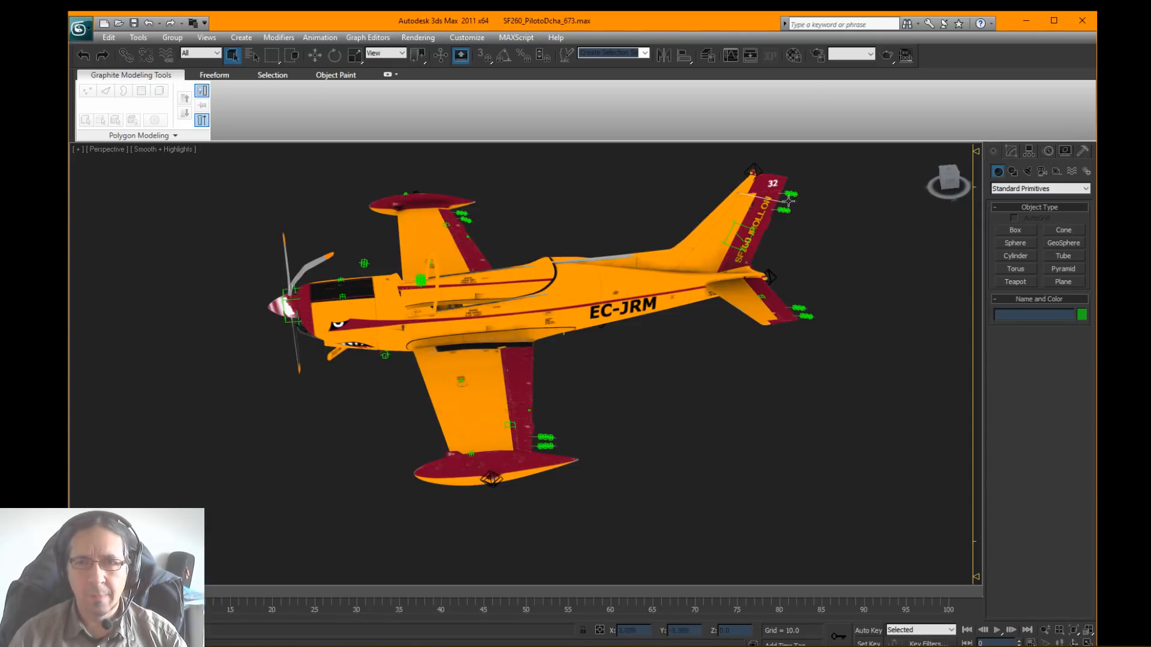
pyautogui.click(769, 59)
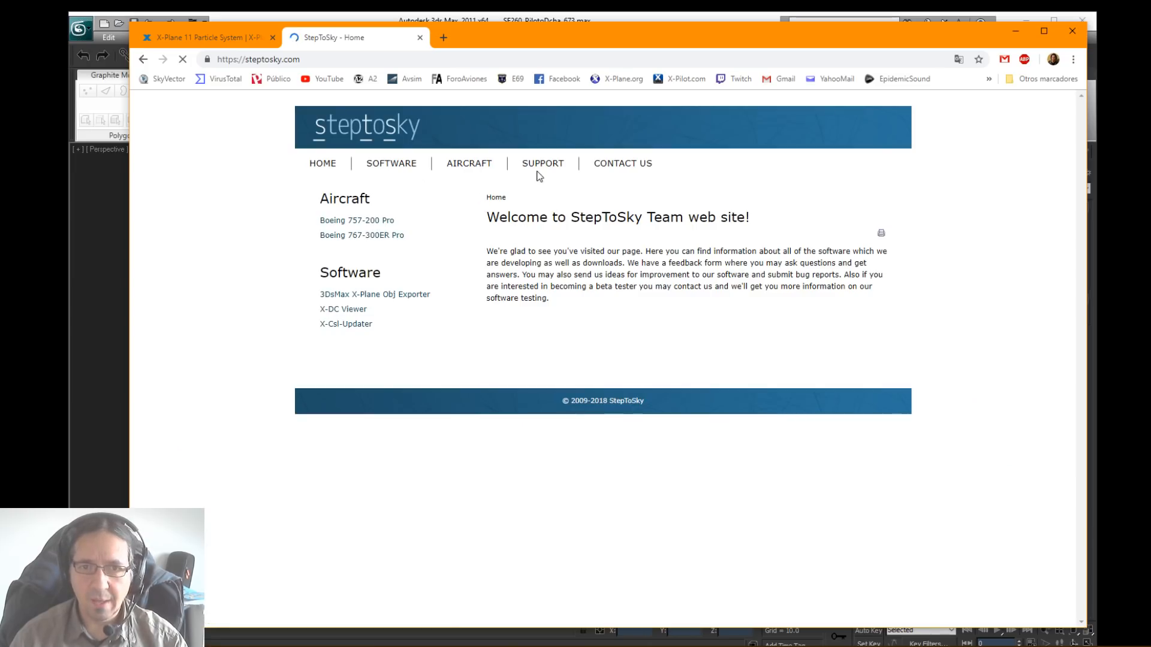
# Step: Review the 3DsMax X-Plane Obj Exporter page on the StepToSky website, then return to 3ds Max and close the obj parameters window
pyautogui.click(391, 165)
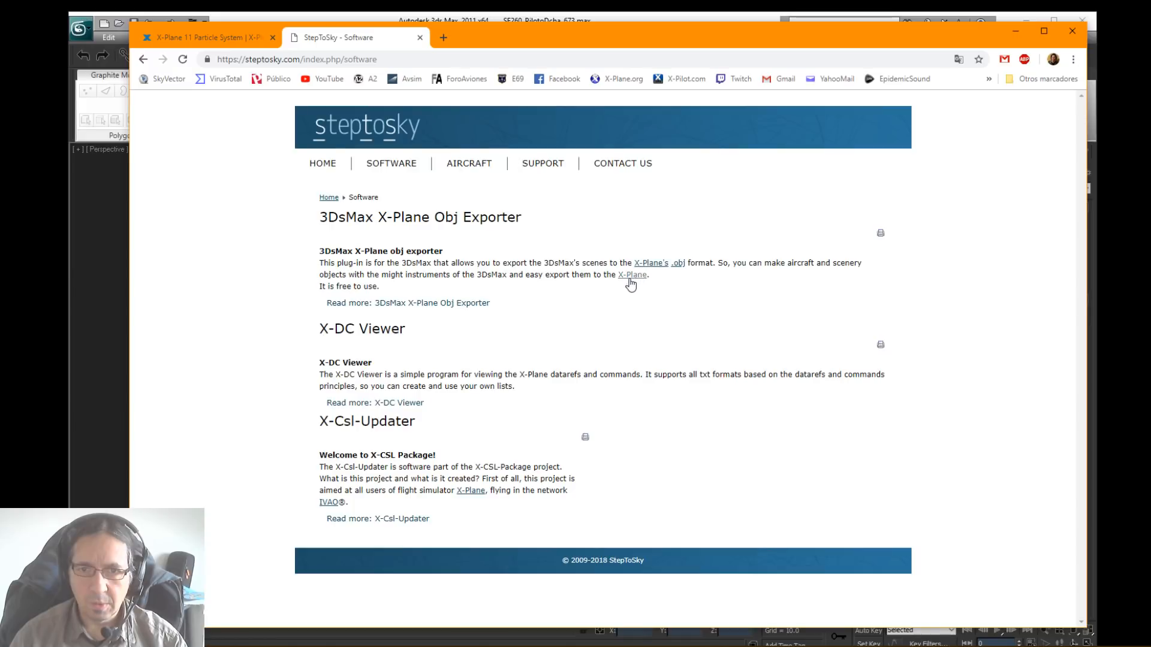
pyautogui.click(393, 304)
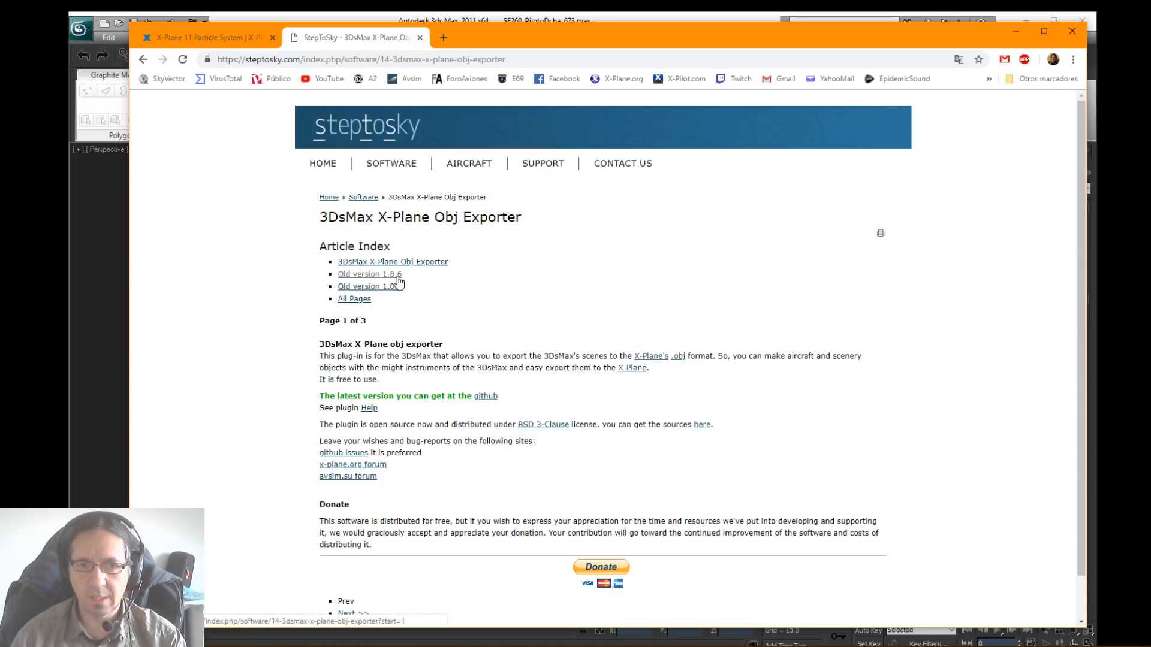
pyautogui.scroll(-1, 442, 271)
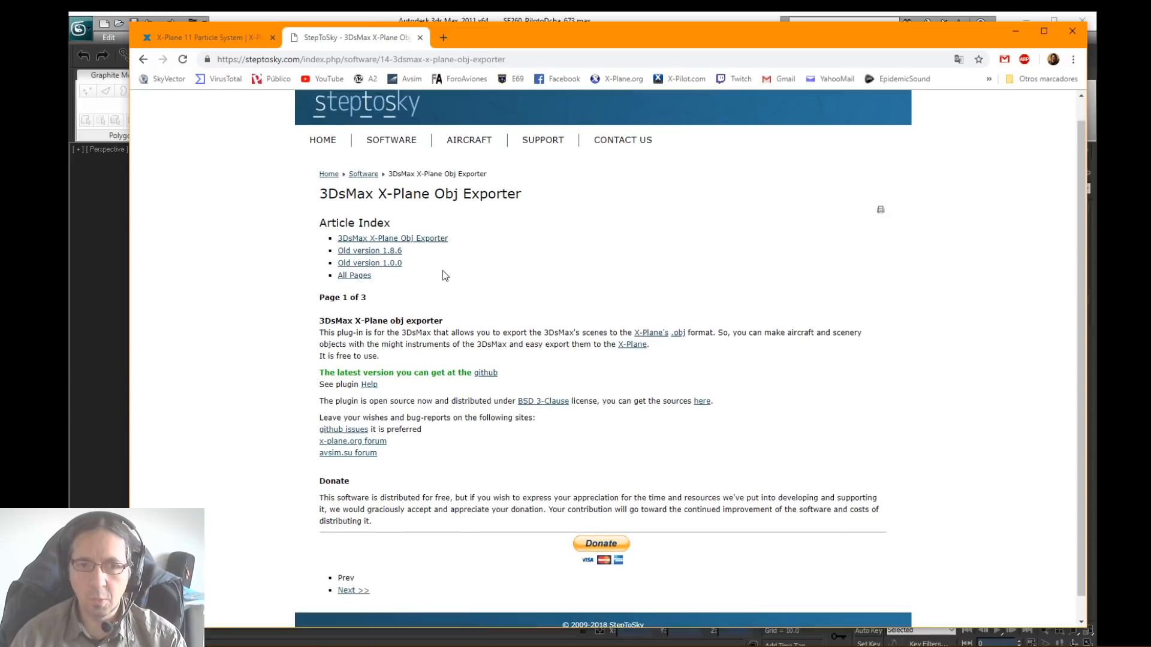
pyautogui.scroll(1, 445, 276)
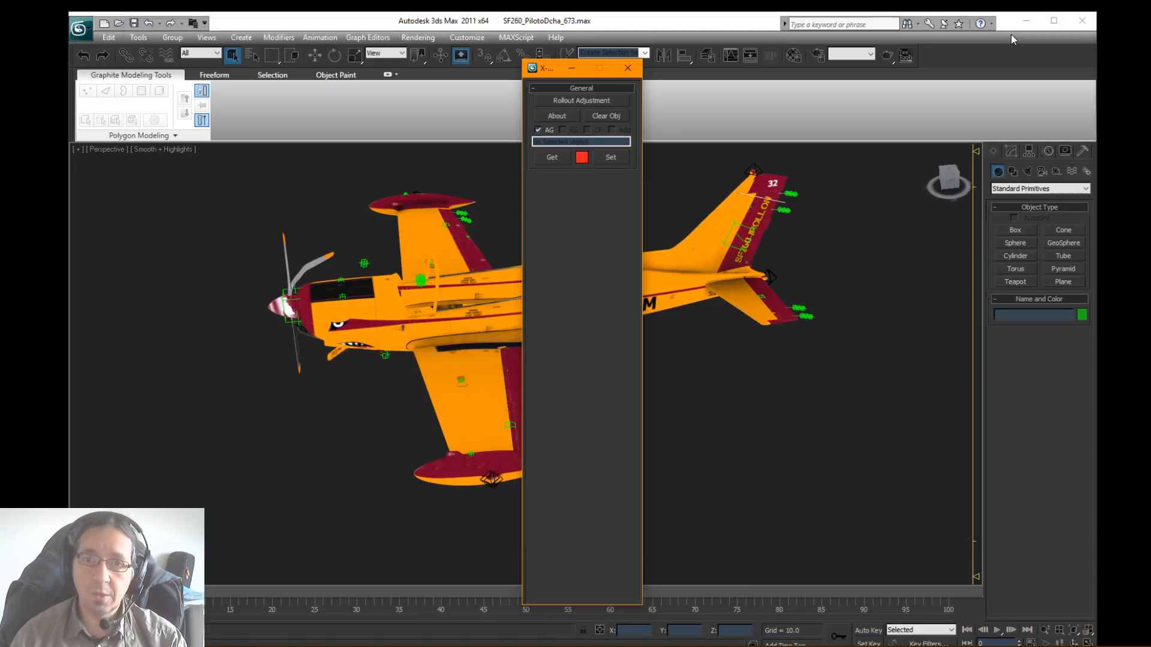
pyautogui.click(1014, 32)
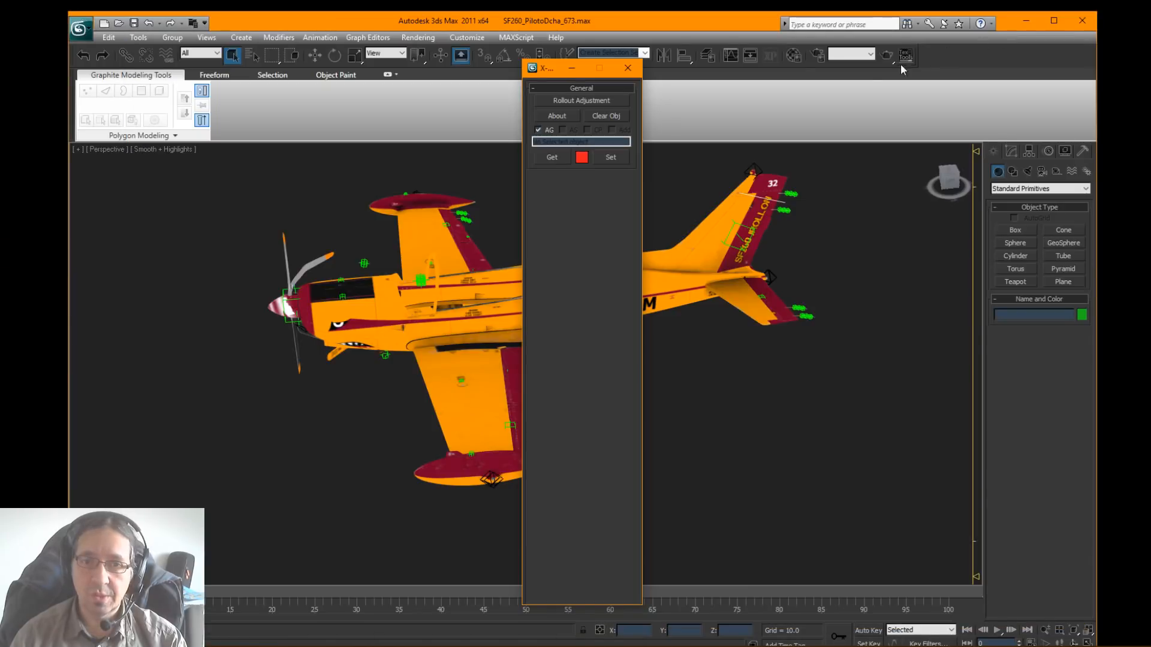
pyautogui.click(628, 67)
pyautogui.keyDown('alt'); pyautogui.moveTo(666, 228); pyautogui.dragTo(584, 266, button='middle'); pyautogui.keyUp('alt')
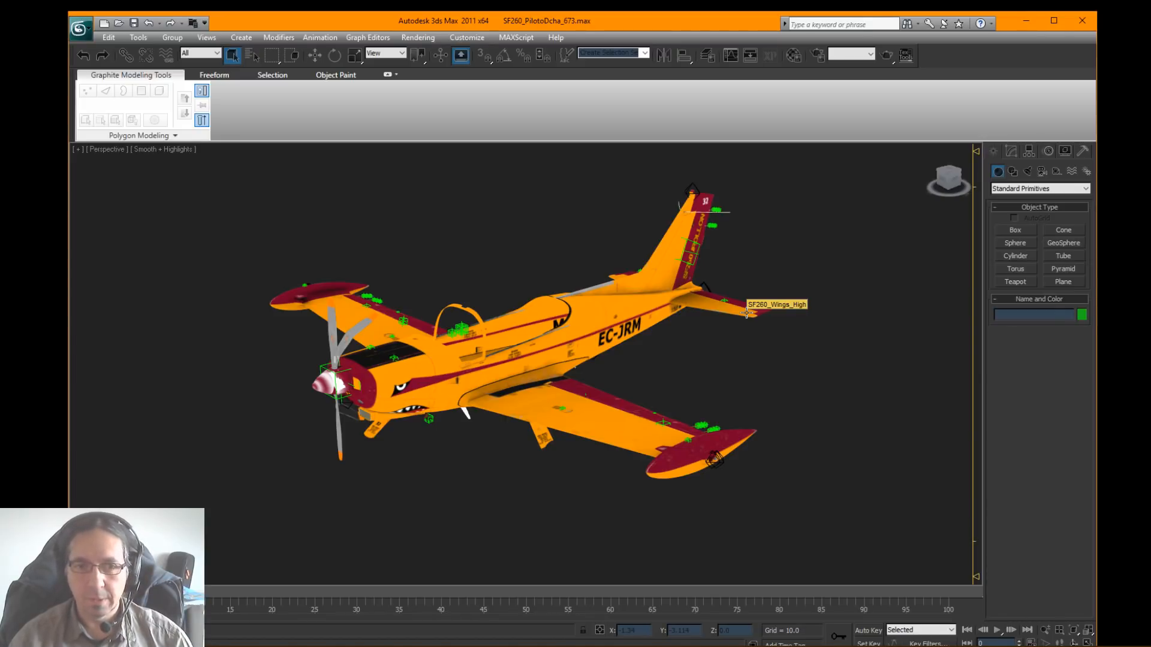
pyautogui.moveTo(697, 397)
pyautogui.keyDown('alt'); pyautogui.mouseDown(button='middle')
pyautogui.moveTo(615, 424)
pyautogui.moveTo(720, 396)
pyautogui.moveTo(710, 401)
pyautogui.moveTo(707, 383)
pyautogui.moveTo(694, 390)
pyautogui.mouseUp(button='middle'); pyautogui.keyUp('alt')
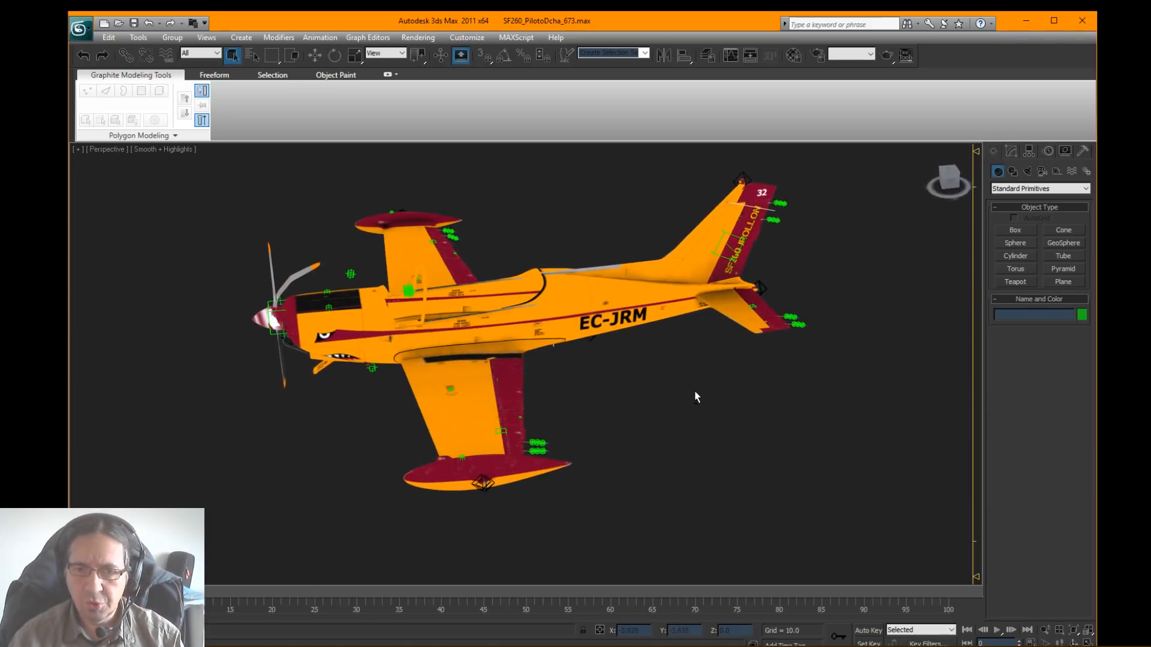
pyautogui.keyDown('alt'); pyautogui.moveTo(794, 381); pyautogui.dragTo(735, 377, button='middle'); pyautogui.keyUp('alt')
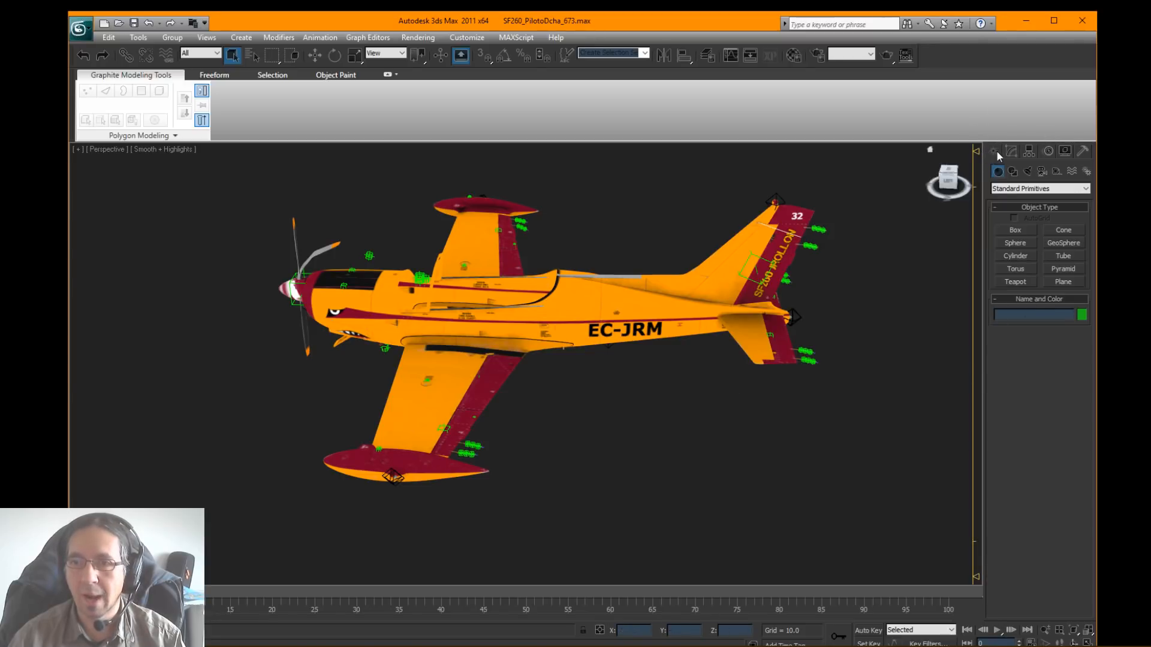
# Step: Bring up the standard helper objects and make SF260_Wing the current layer
pyautogui.click(1056, 172)
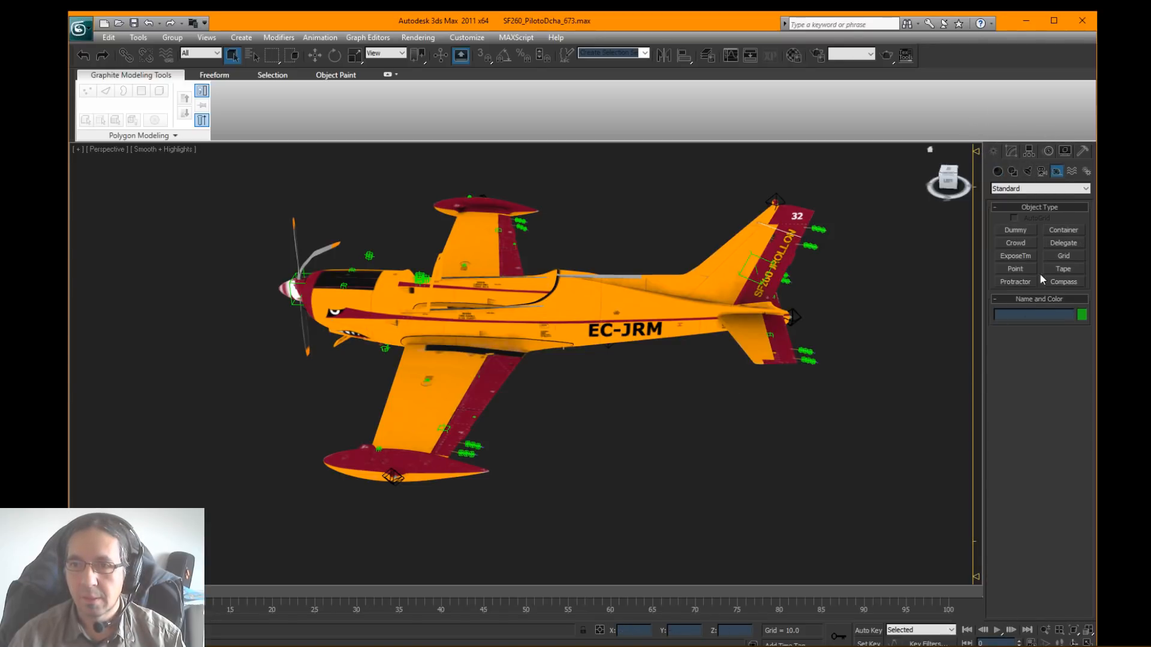
pyautogui.click(1016, 269)
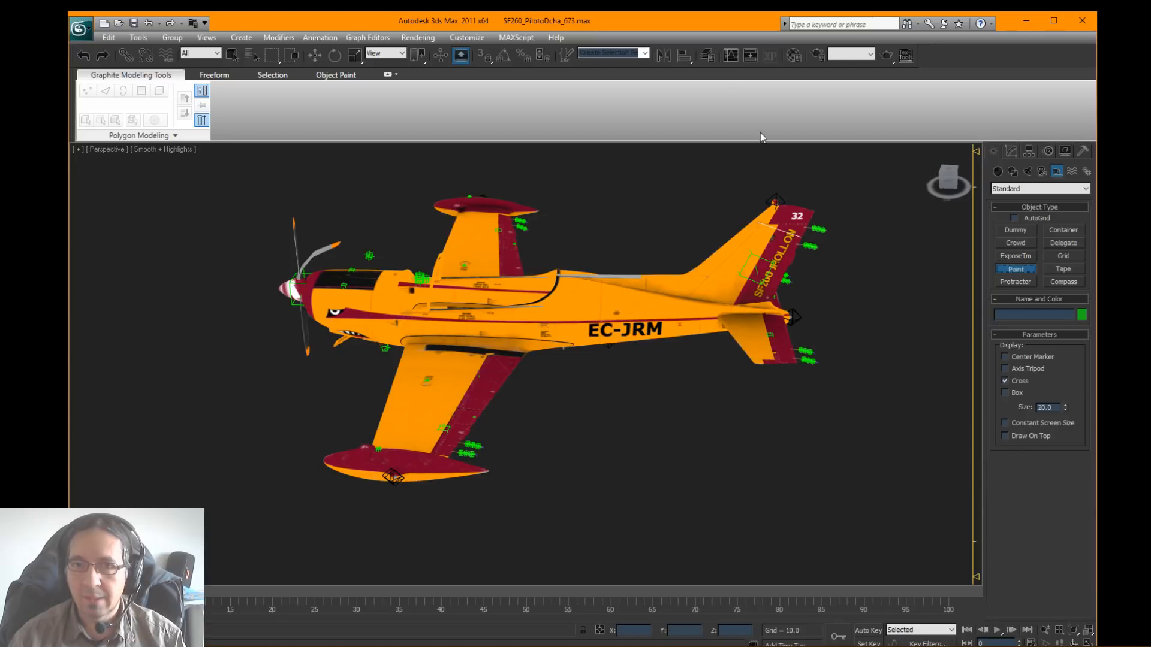
pyautogui.click(707, 55)
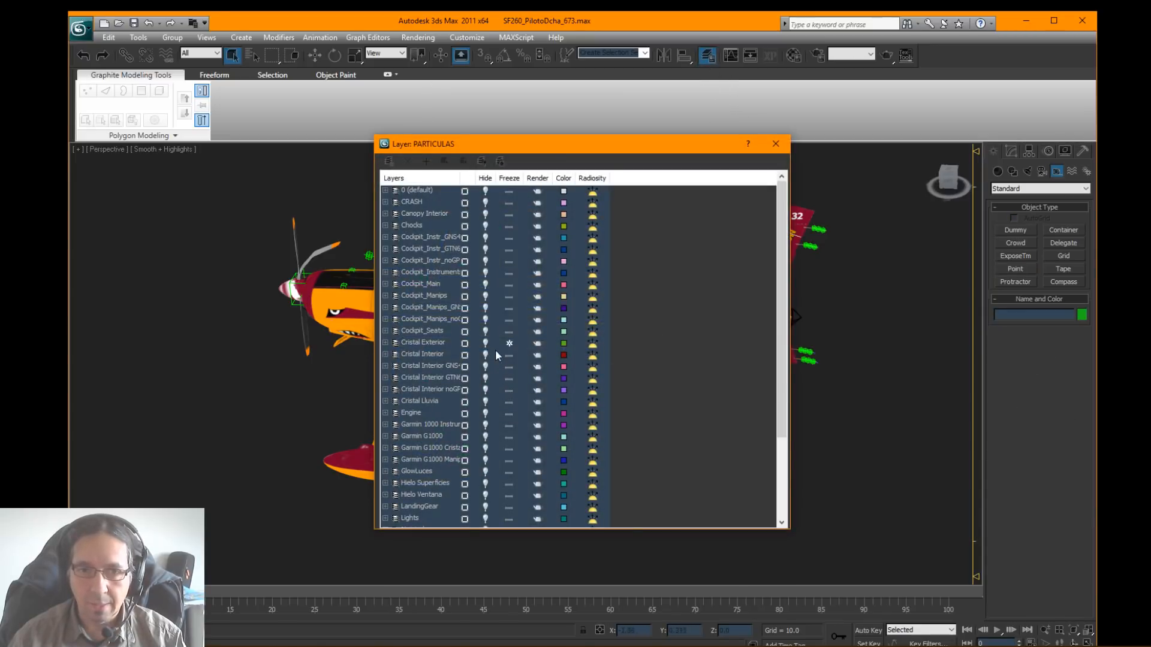
pyautogui.scroll(-3, 485, 351)
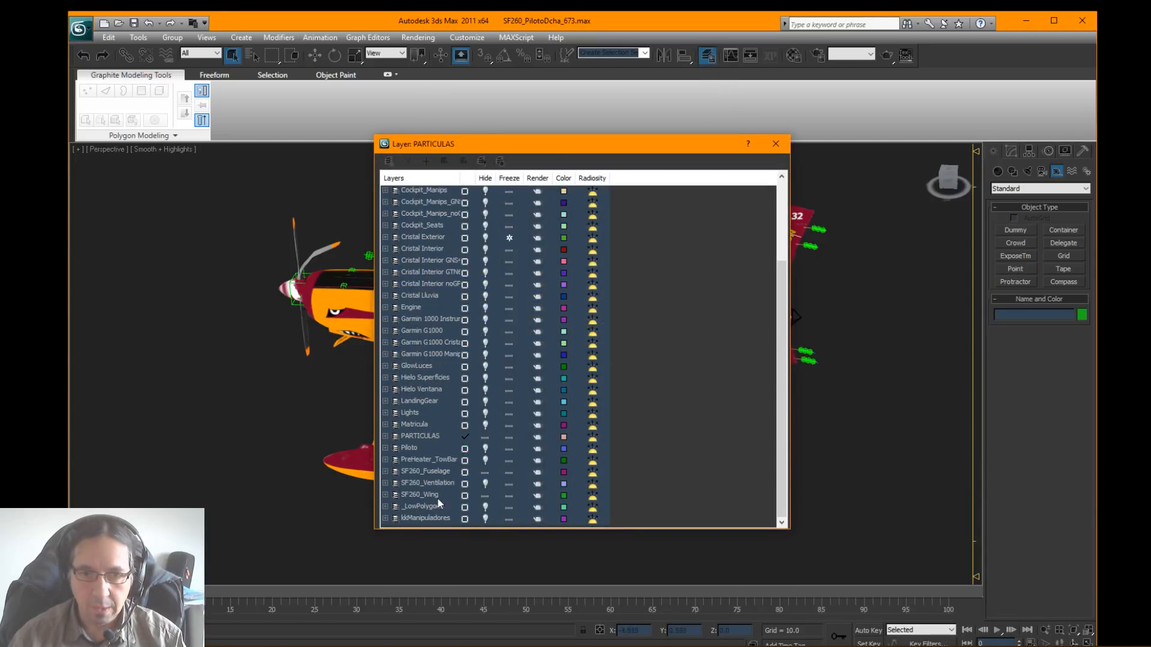
pyautogui.click(464, 497)
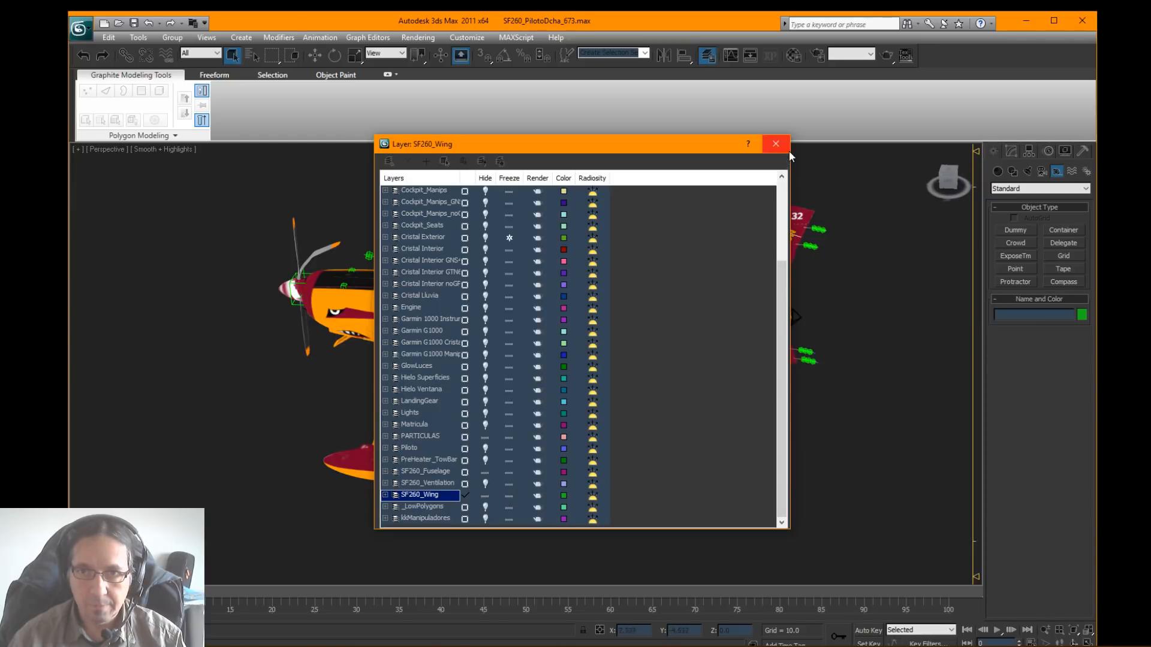
pyautogui.click(786, 148)
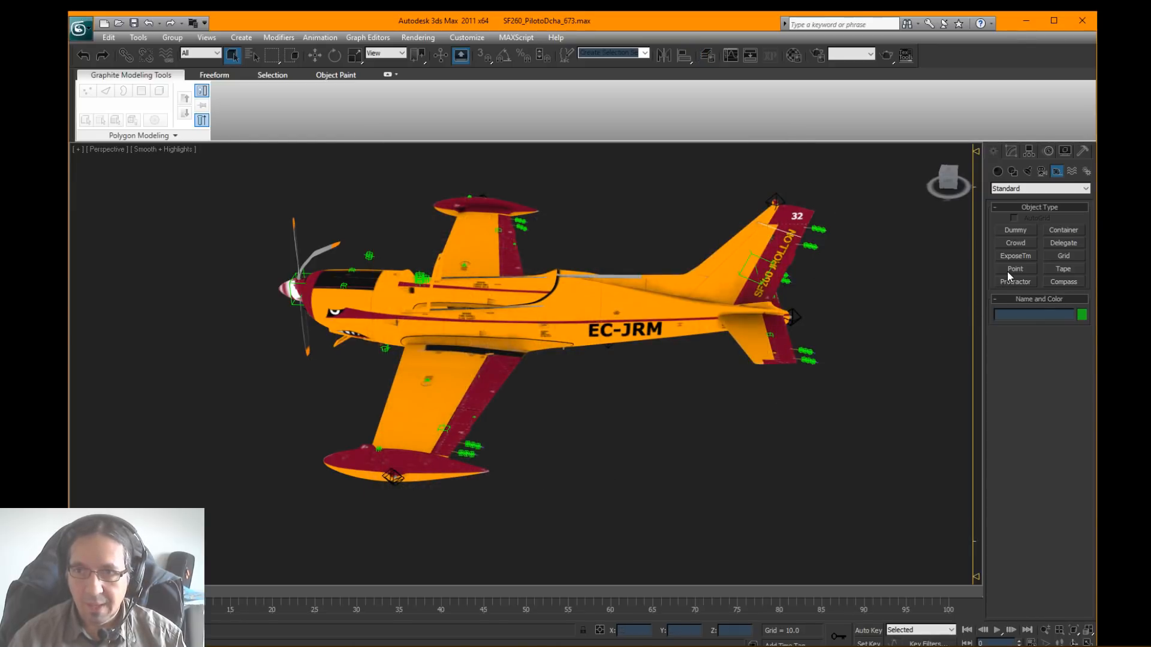
# Step: Create a Point helper near the wingtip tank, displayed as a cross with a box at a size of about 0.34
pyautogui.click(1015, 269)
pyautogui.click(563, 478)
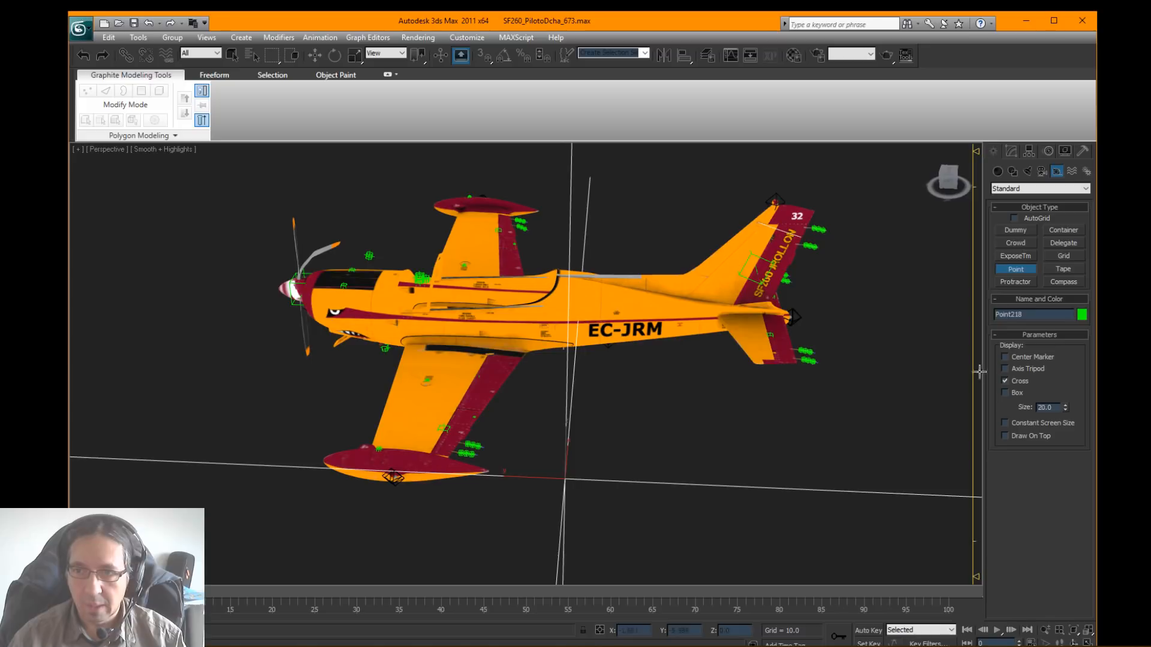
pyautogui.click(1019, 394)
pyautogui.rightClick(1067, 409)
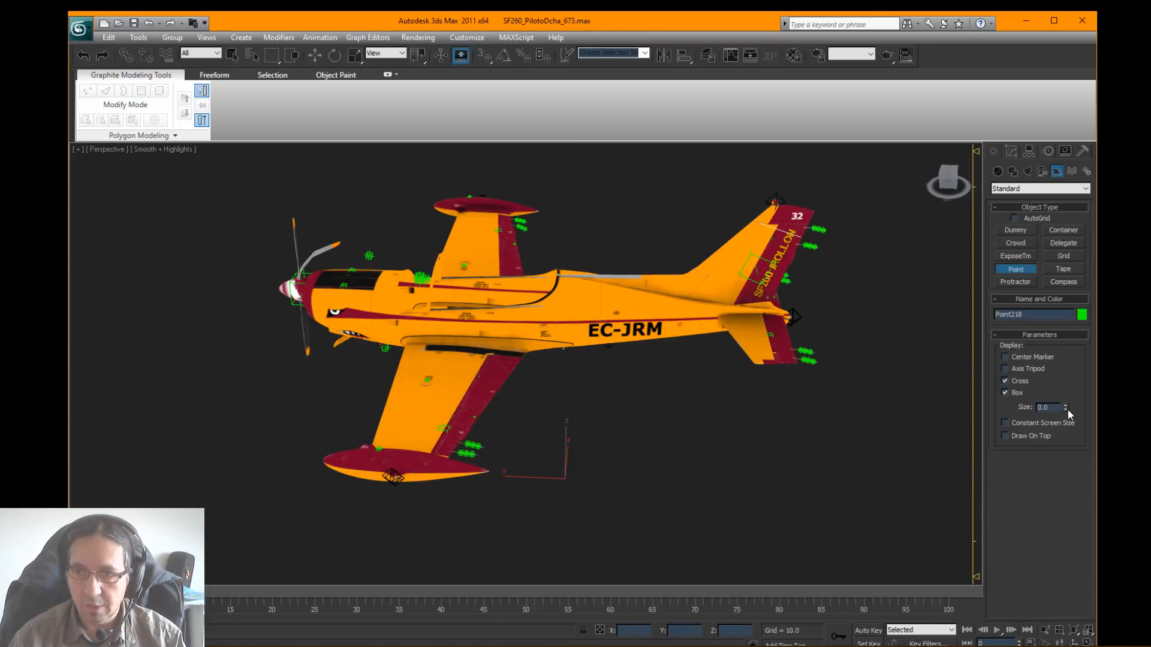
pyautogui.moveTo(1066, 409); pyautogui.dragTo(1063, 384)
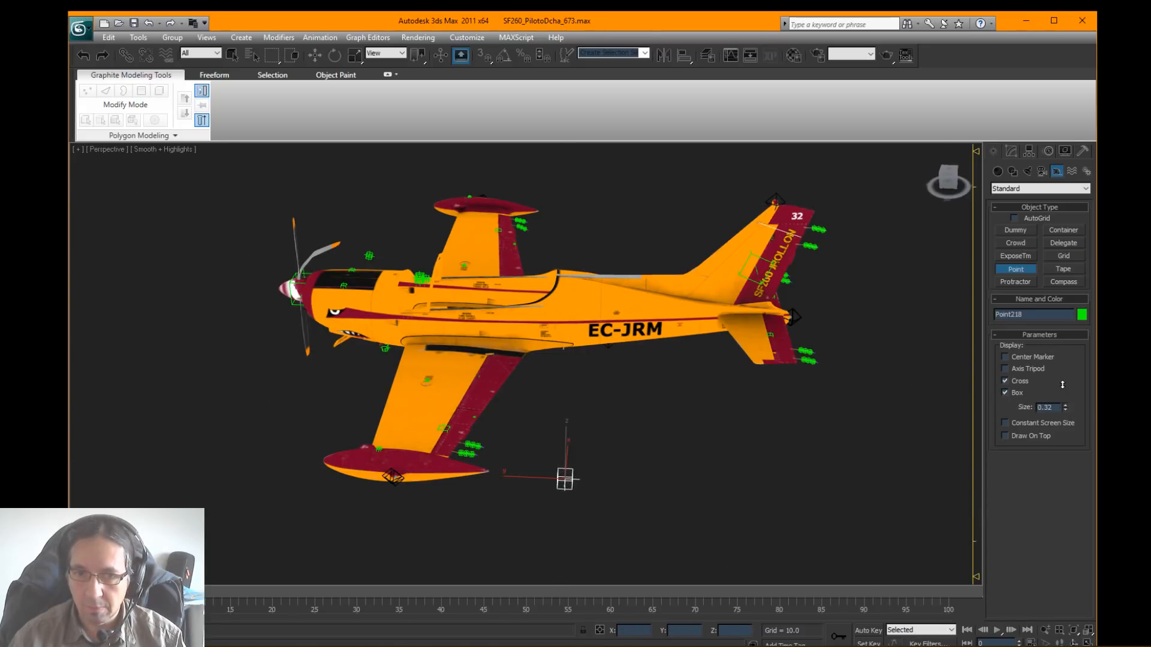
# Step: Move the Point helper to the rear tip of the wingtip tank, about X -4.097 and Y 0.131, and set the reference coordinate system to Local
pyautogui.keyDown('alt'); pyautogui.moveTo(603, 470); pyautogui.dragTo(642, 352, button='middle'); pyautogui.keyUp('alt')
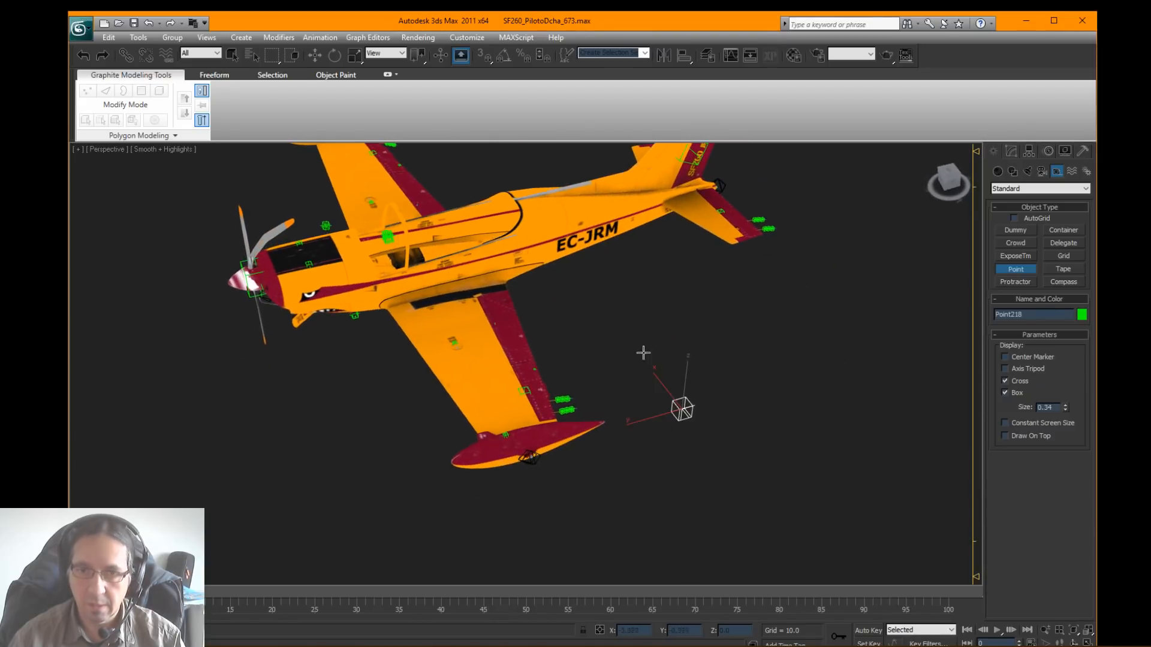
pyautogui.click(314, 55)
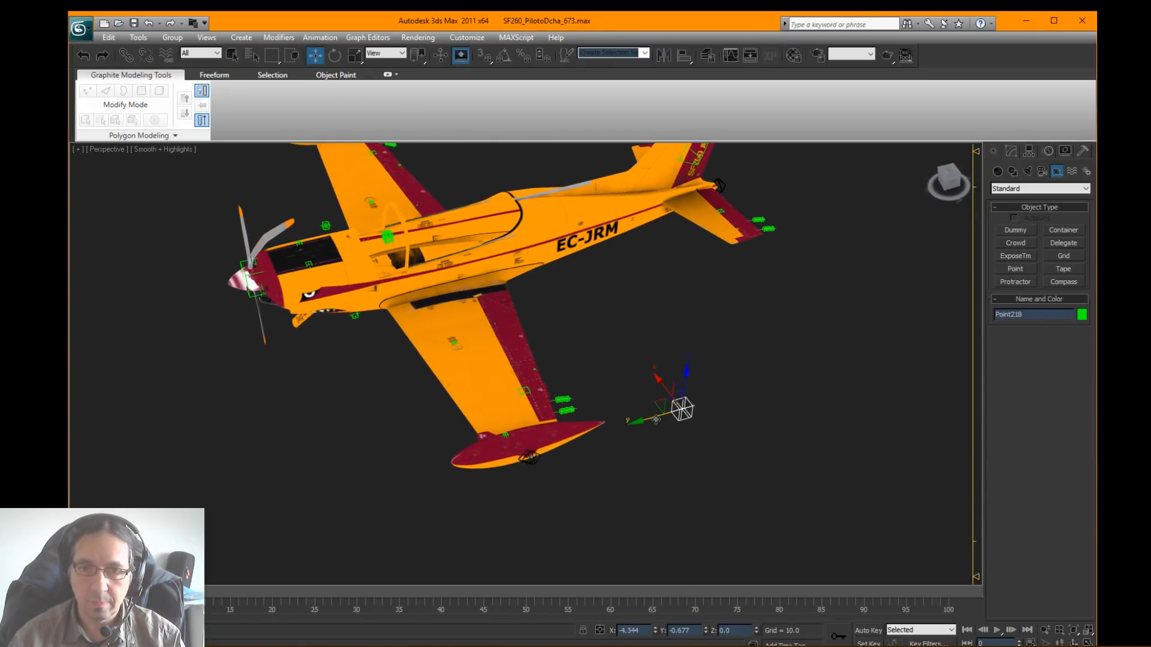
pyautogui.moveTo(655, 420); pyautogui.dragTo(593, 433)
pyautogui.keyDown('alt'); pyautogui.moveTo(592, 433); pyautogui.dragTo(679, 427, button='middle'); pyautogui.keyUp('alt')
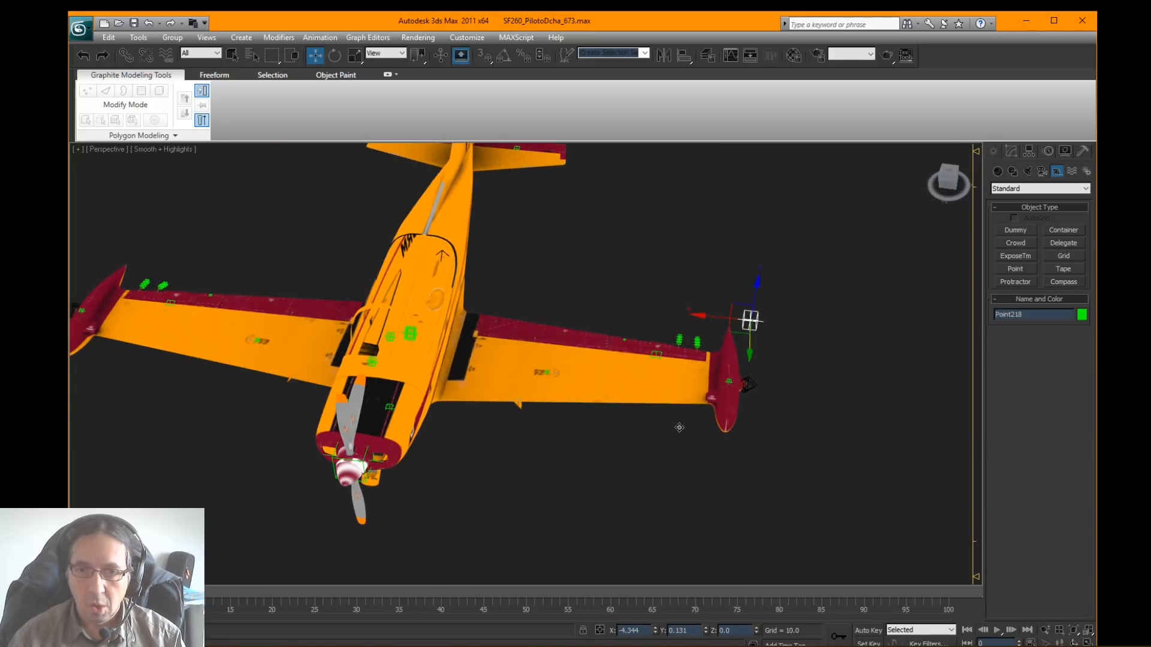
pyautogui.moveTo(714, 314); pyautogui.dragTo(694, 319)
pyautogui.keyDown('alt'); pyautogui.moveTo(758, 345); pyautogui.dragTo(657, 324, button='middle'); pyautogui.keyUp('alt')
pyautogui.scroll(4, 616, 354)
pyautogui.moveTo(598, 351); pyautogui.dragTo(661, 291, button='middle')
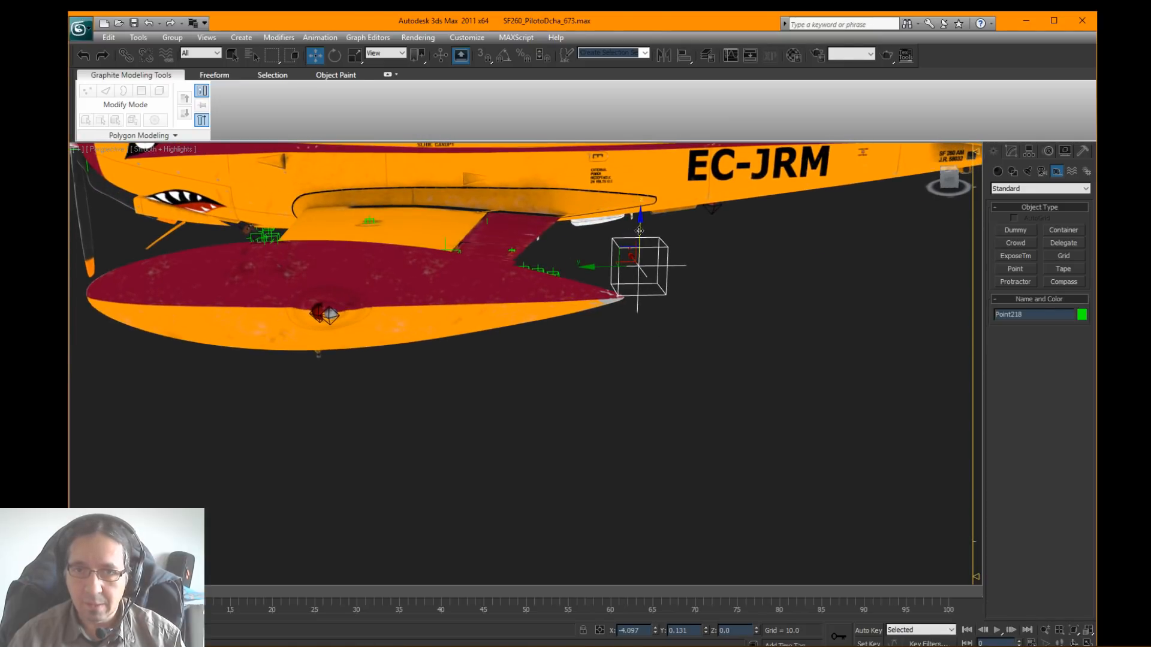
pyautogui.moveTo(713, 345); pyautogui.dragTo(714, 367, button='middle')
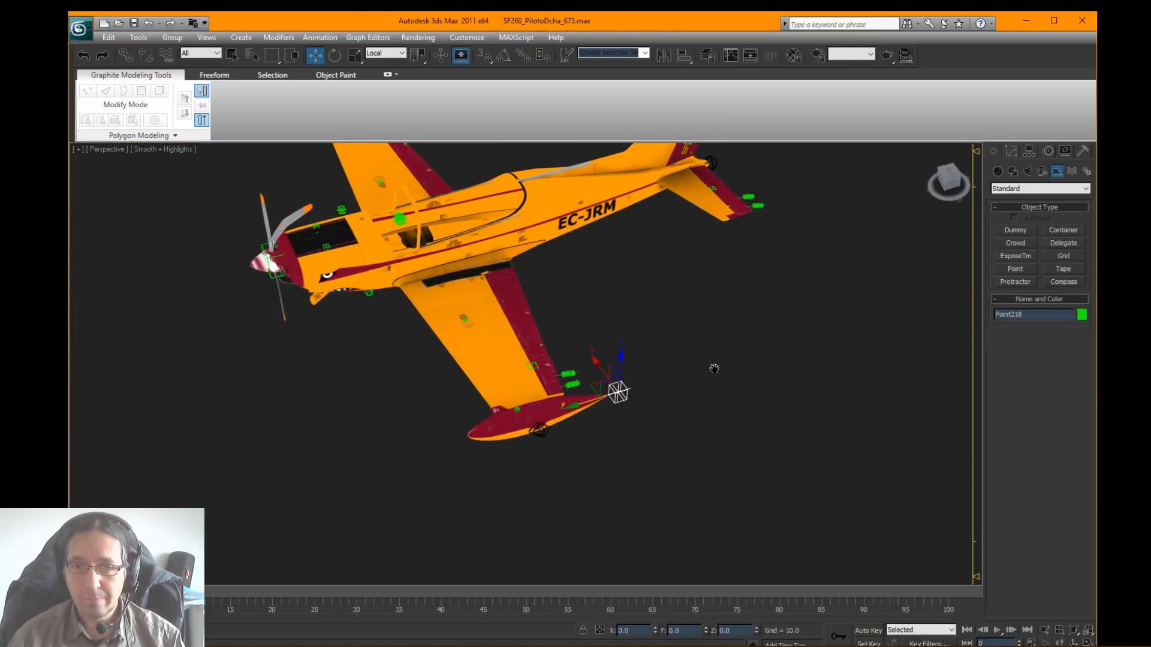
pyautogui.click(605, 390)
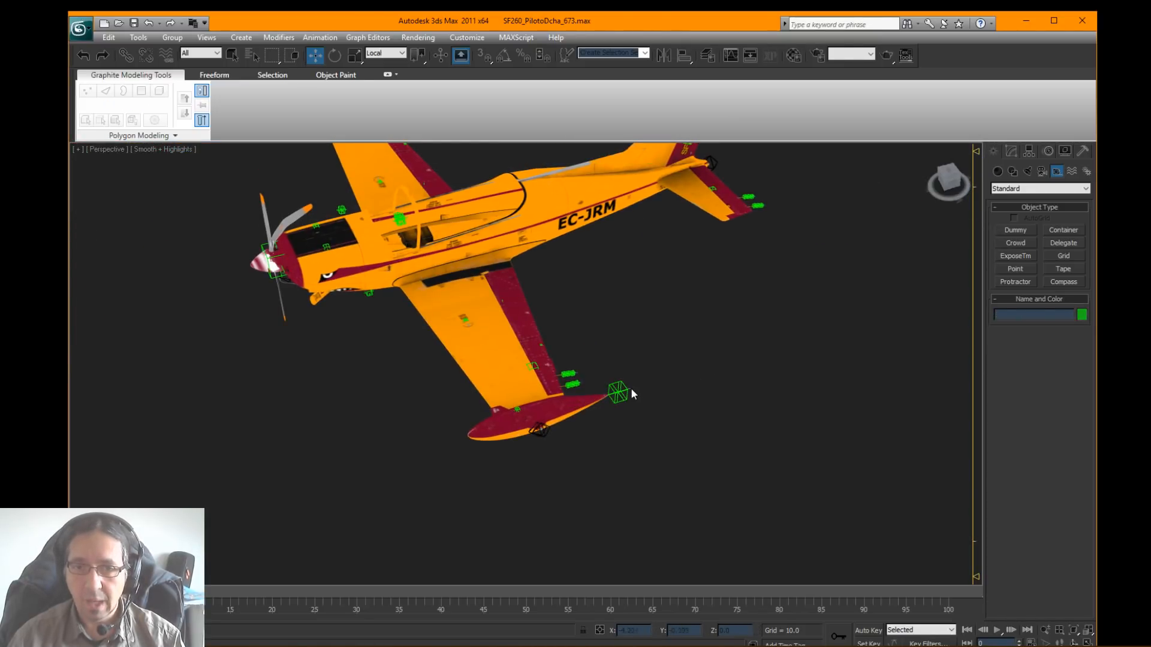
pyautogui.click(628, 390)
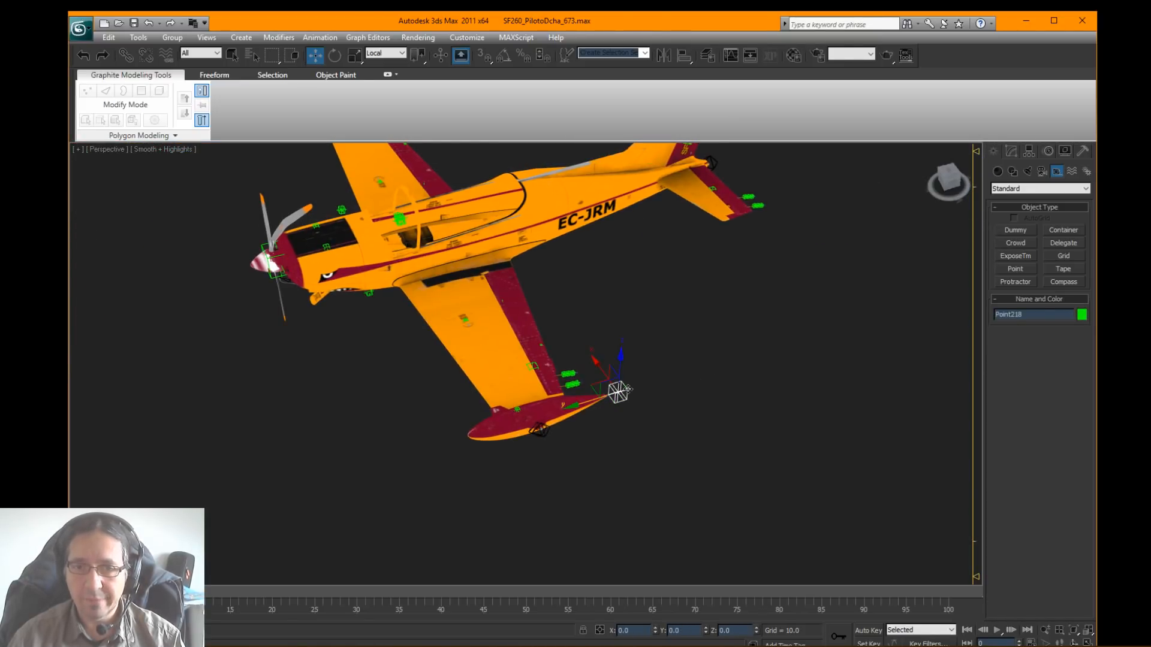
# Step: Start exporting the Point helper in X-Plane (*.OBJ) format and go to the aircraft's objects folder
pyautogui.click(81, 30)
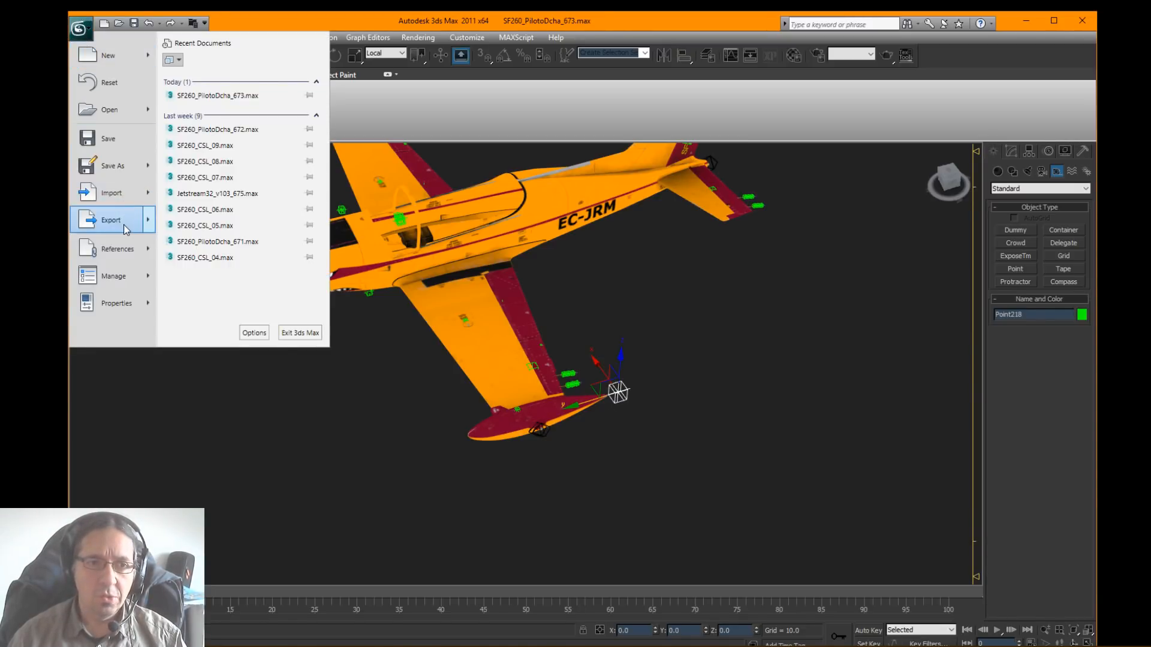
pyautogui.moveTo(124, 224)
pyautogui.click(60, 128)
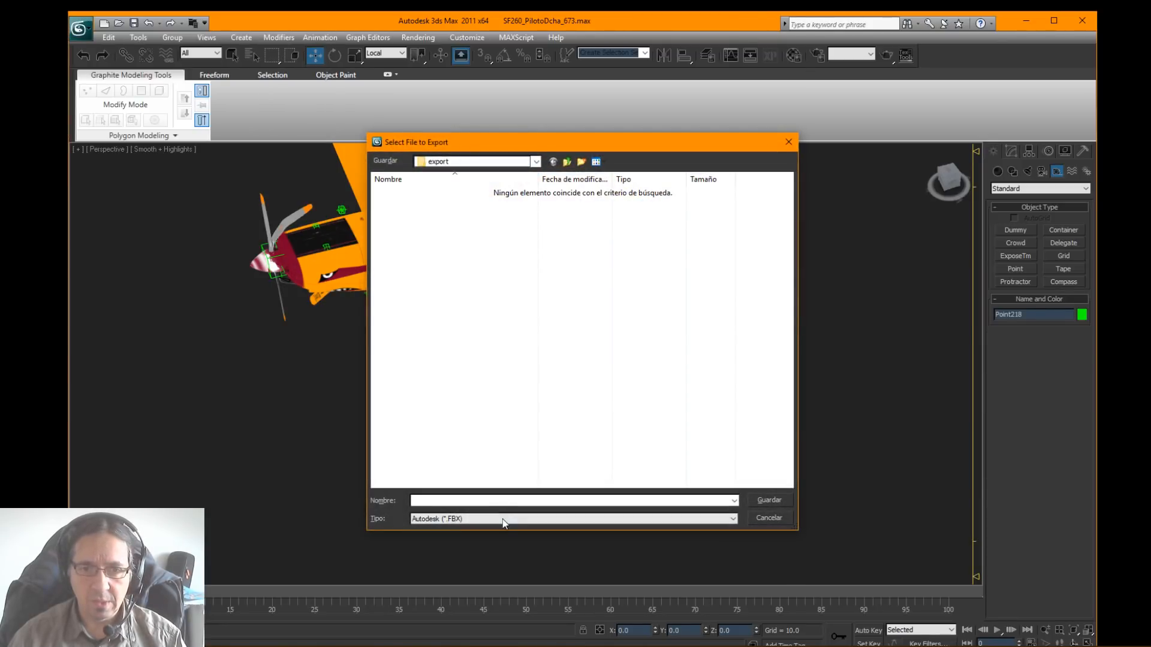
pyautogui.click(503, 519)
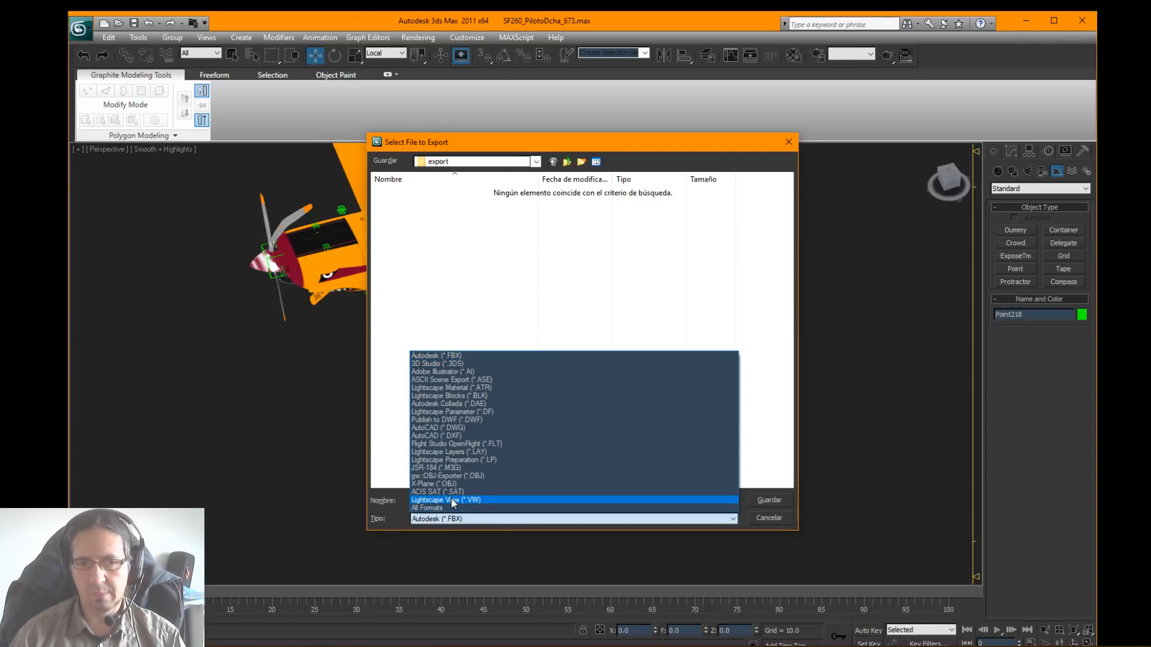
pyautogui.click(453, 483)
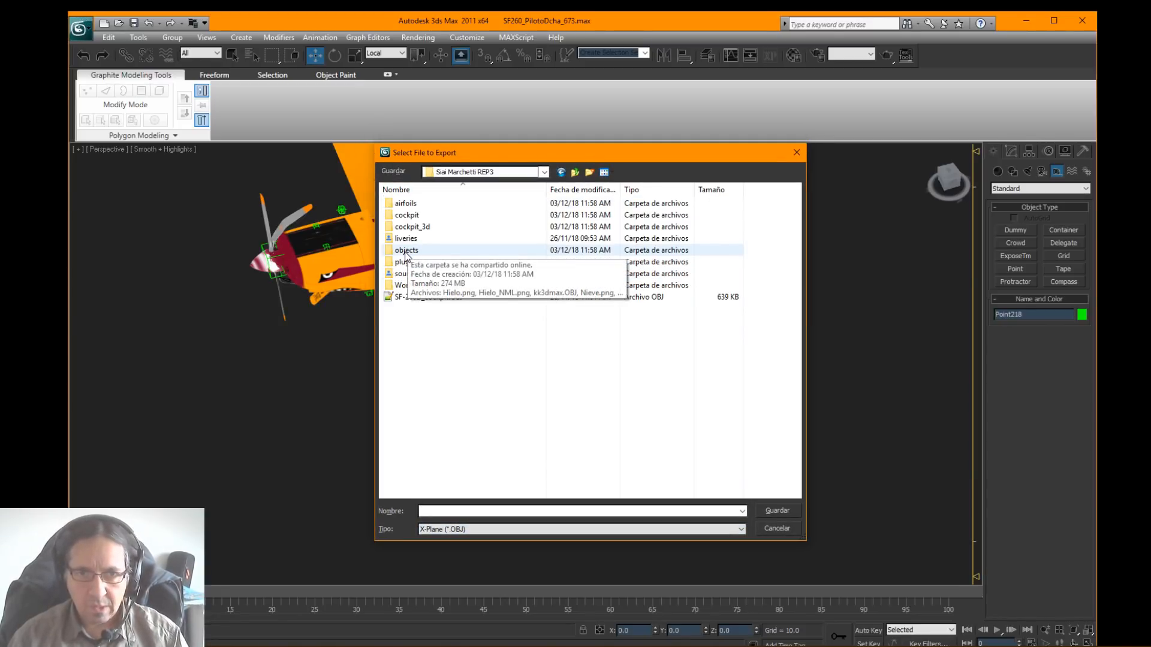
pyautogui.doubleClick(406, 250)
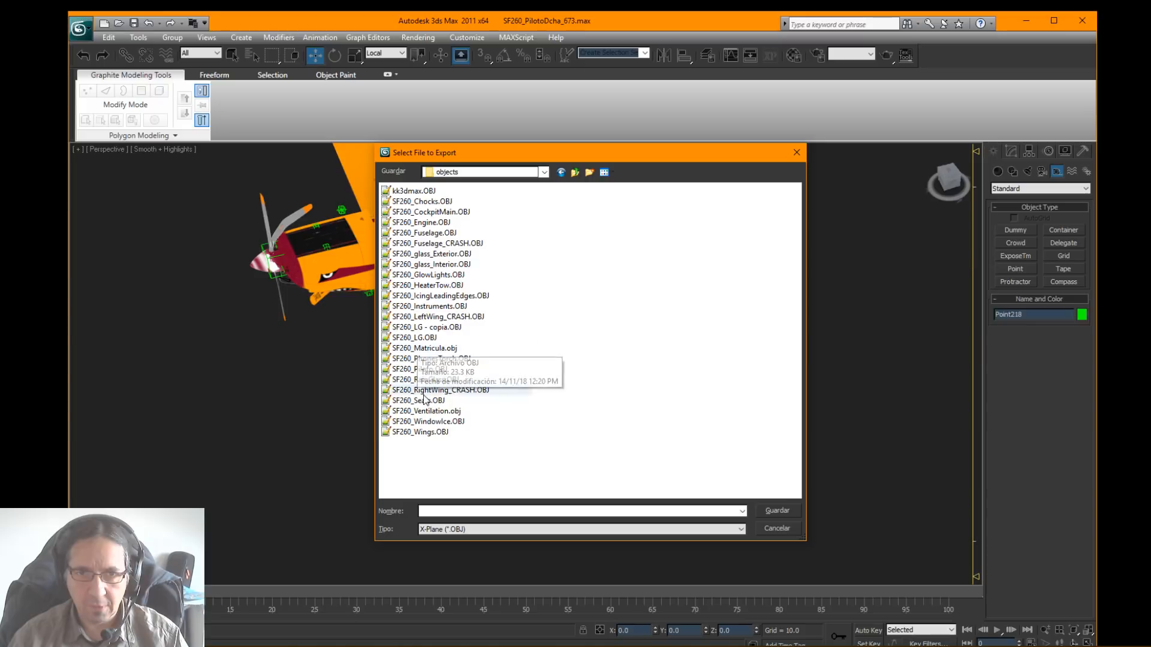
# Step: Create a new folder named Particles inside the objects folder
pyautogui.click(574, 172)
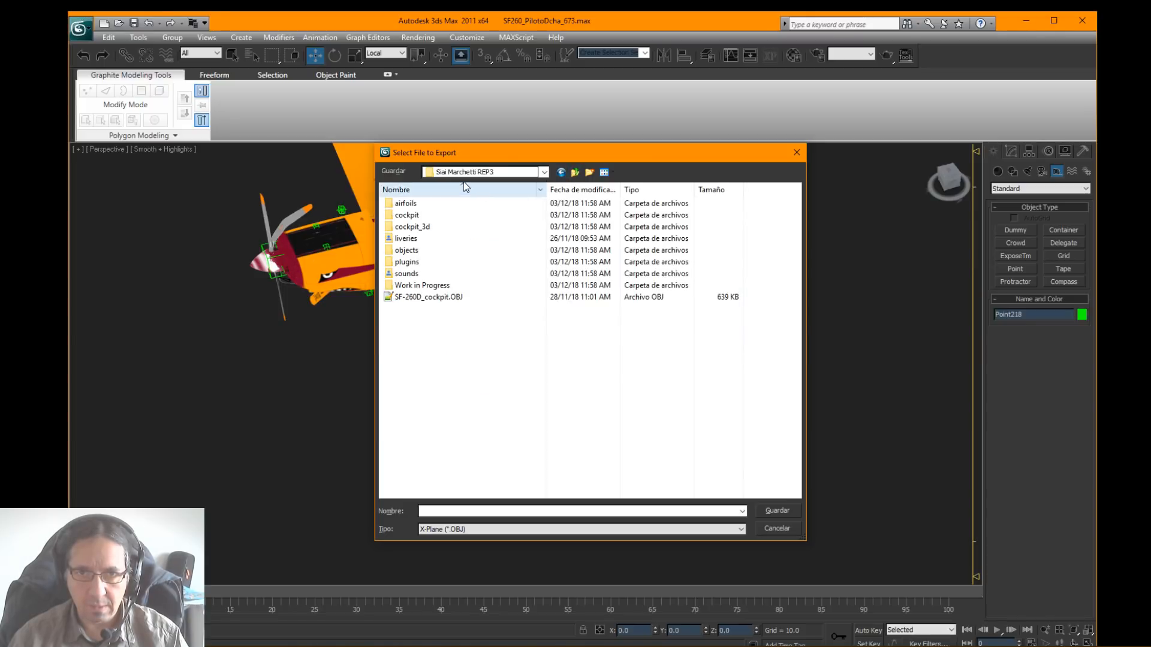
pyautogui.doubleClick(407, 250)
pyautogui.click(589, 172)
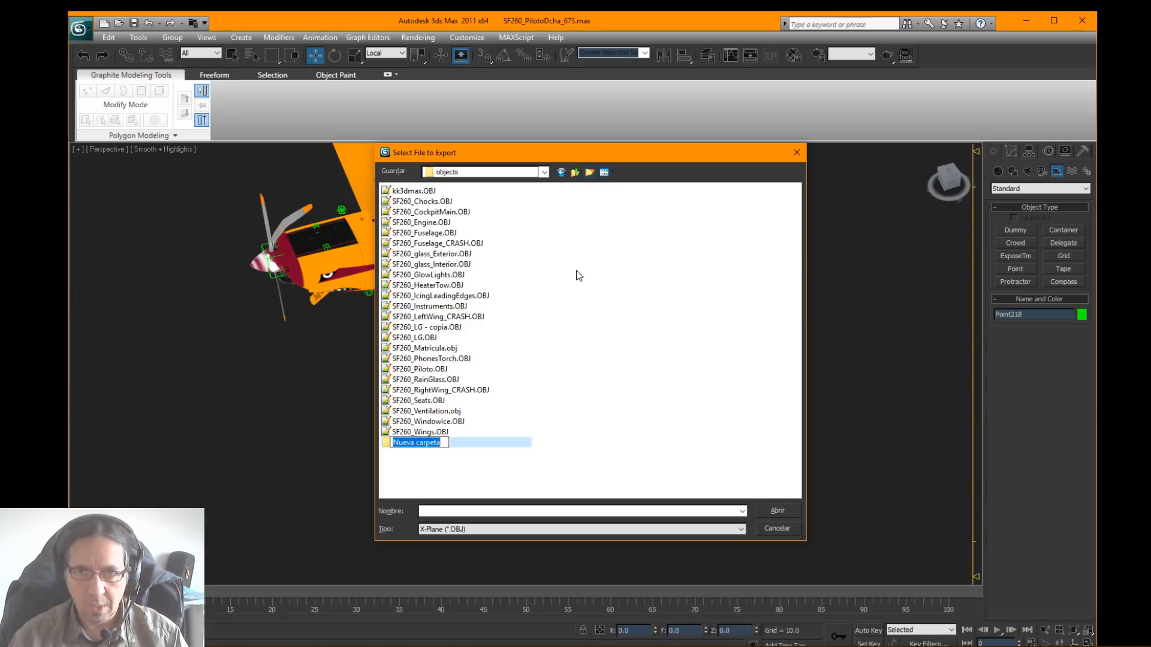
pyautogui.write('P')
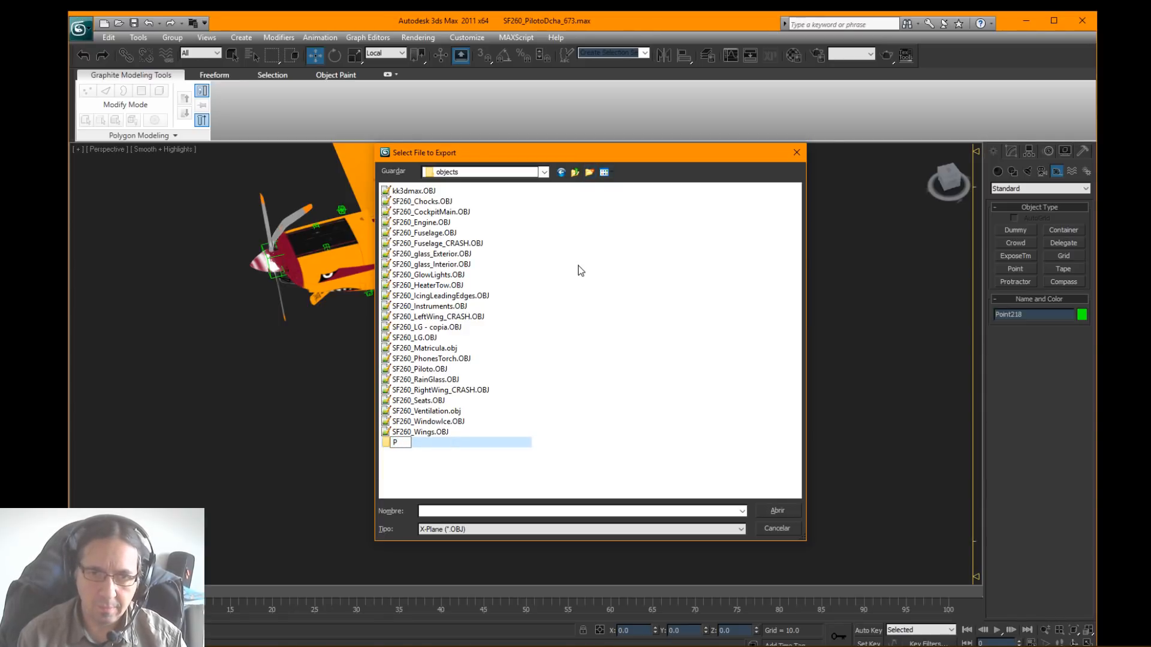
pyautogui.write('articles')
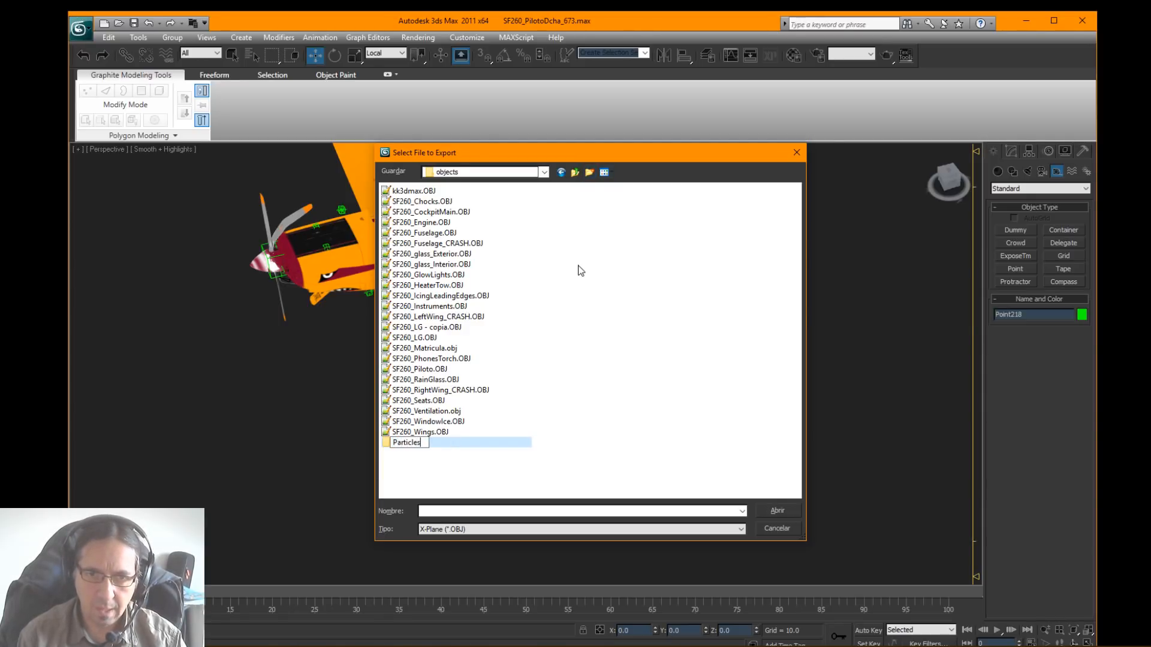
pyautogui.press('Return')
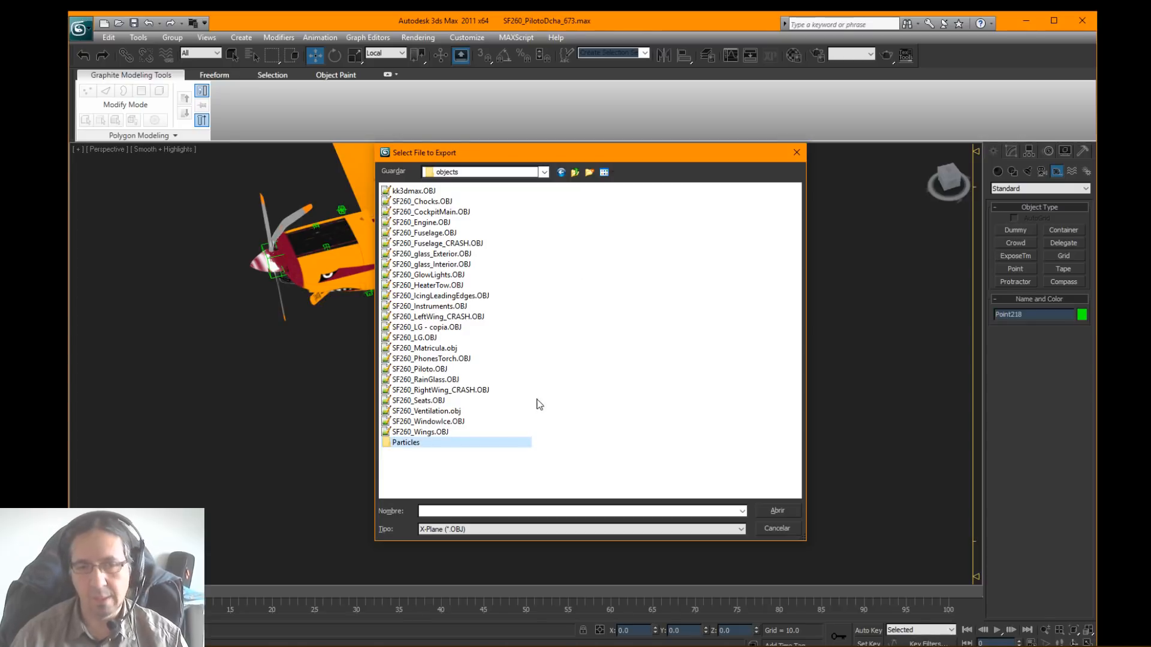
# Step: Export the helper into the Particles folder as ParticlesTutorial with animation saved and a scale of 1.0
pyautogui.doubleClick(422, 448)
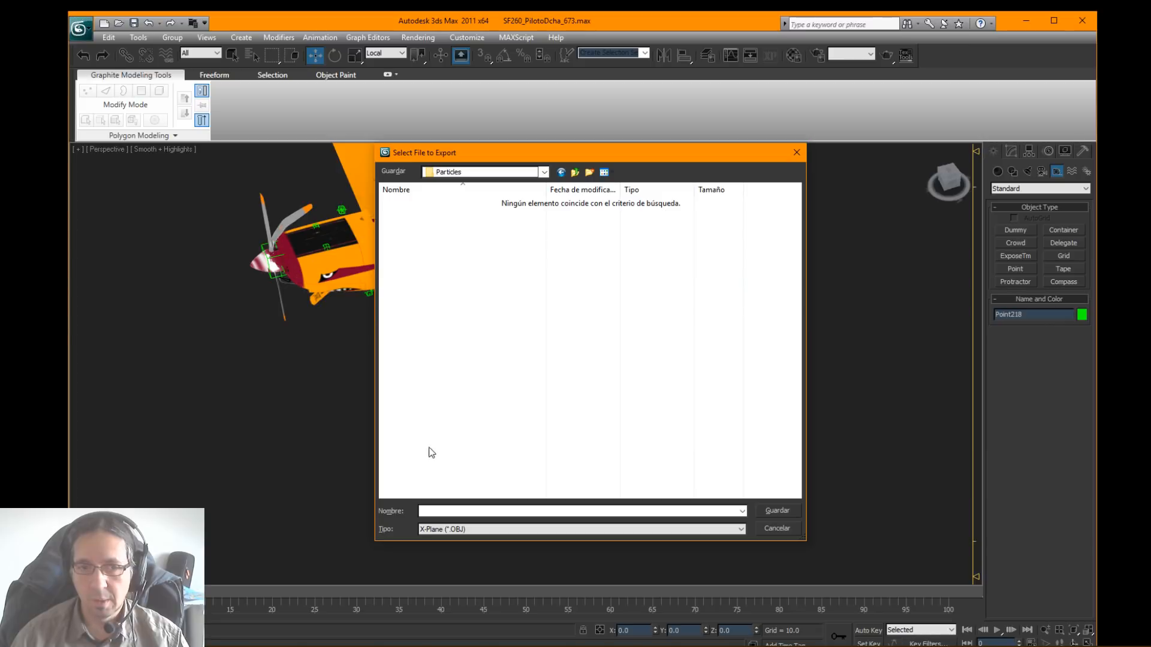
pyautogui.click(472, 511)
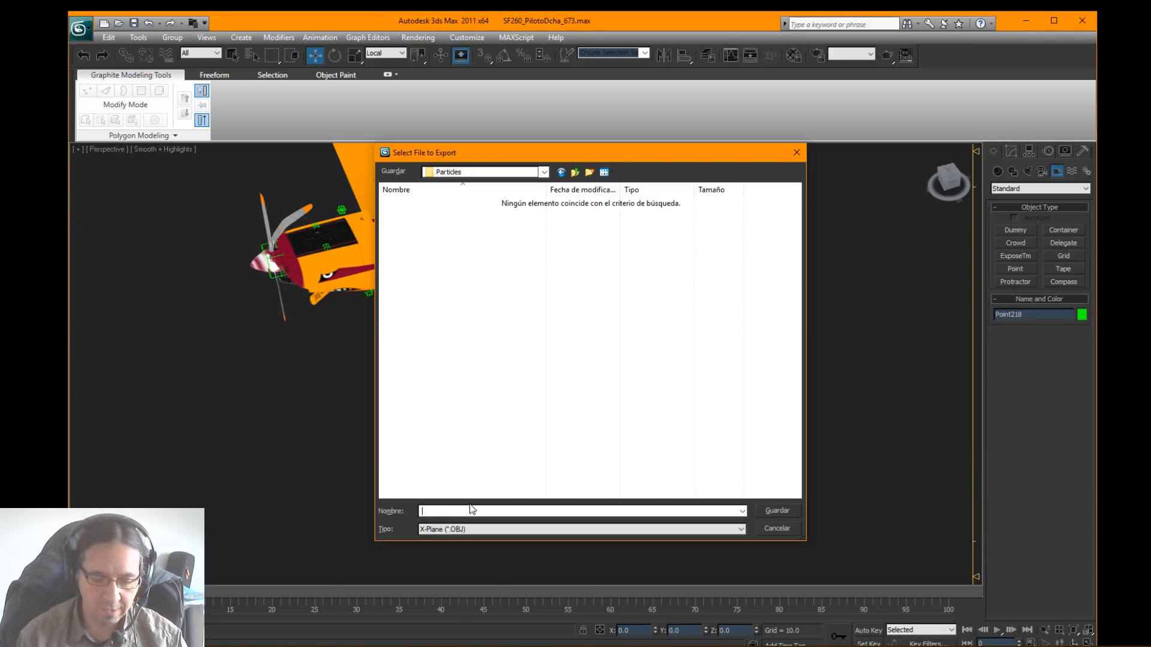
pyautogui.write('ParticlesTutorial')
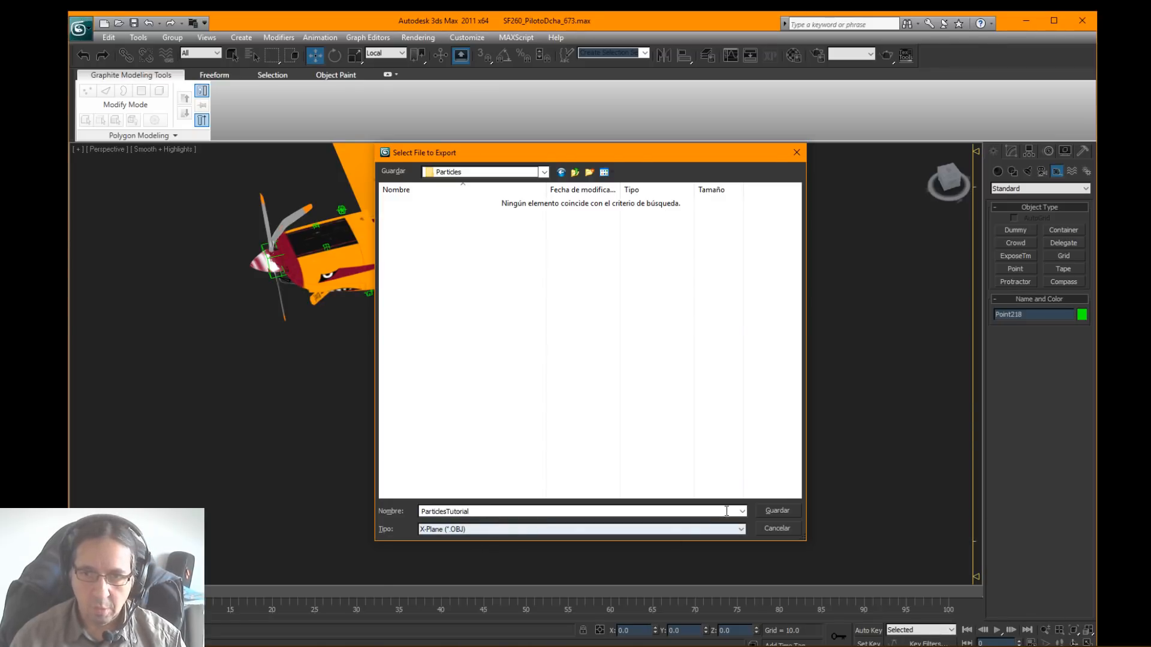
pyautogui.click(766, 511)
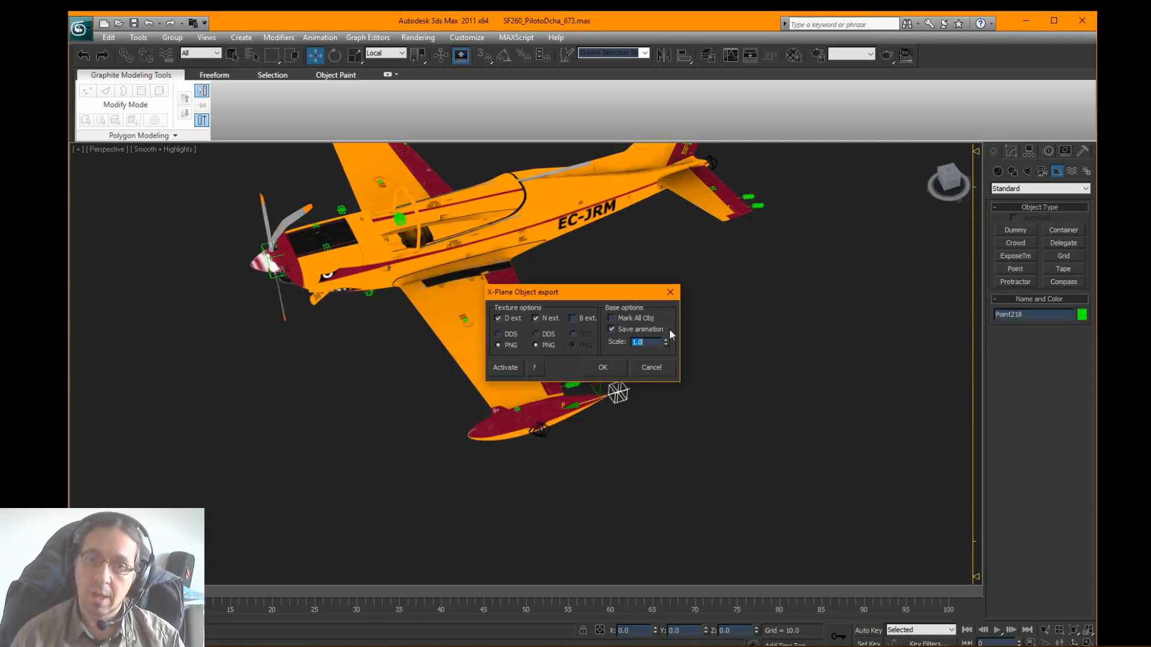
pyautogui.click(616, 366)
# Step: Bring the Siai Marchetti REP3 folder window over 3ds Max and open objects > Particles to check the exported file
pyautogui.keyDown('alt'); pyautogui.moveTo(617, 366); pyautogui.dragTo(676, 334, button='middle'); pyautogui.keyUp('alt')
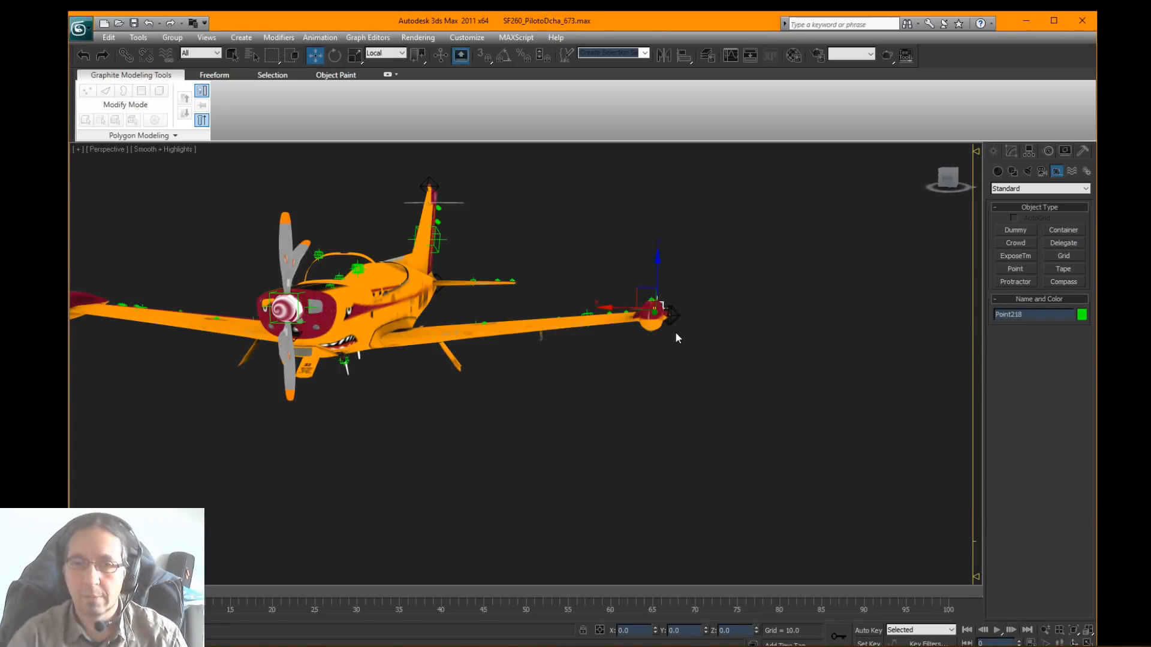
pyautogui.keyDown('alt'); pyautogui.moveTo(882, 376); pyautogui.dragTo(623, 356, button='middle'); pyautogui.keyUp('alt')
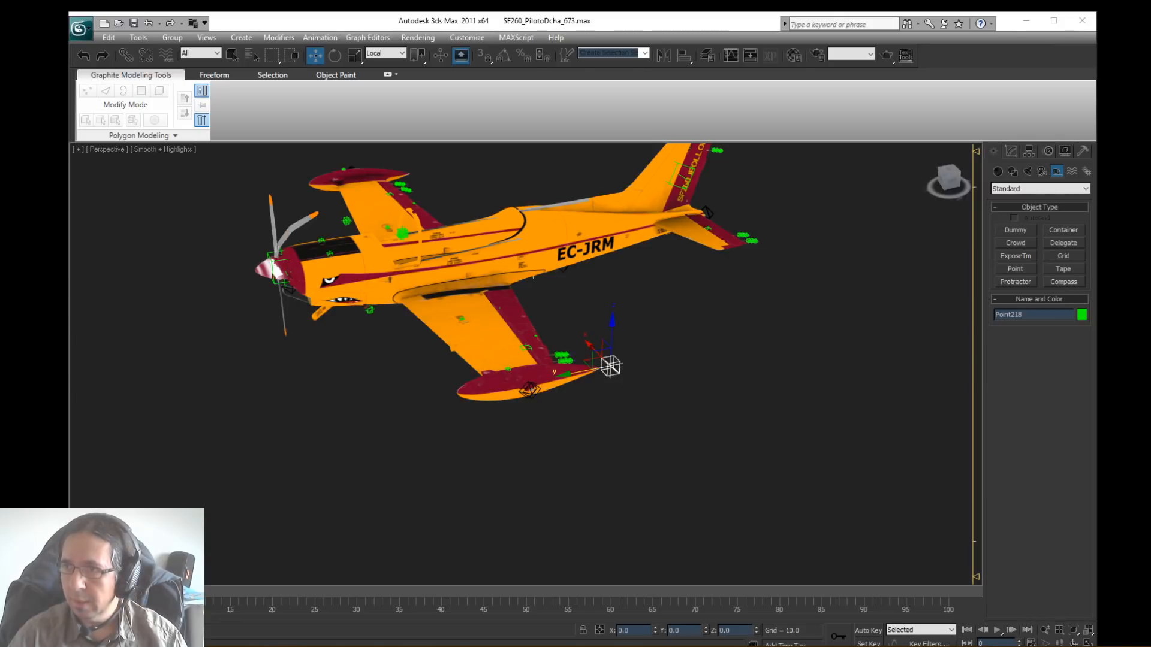
pyautogui.moveTo(1150, 96); pyautogui.dragTo(541, 105)
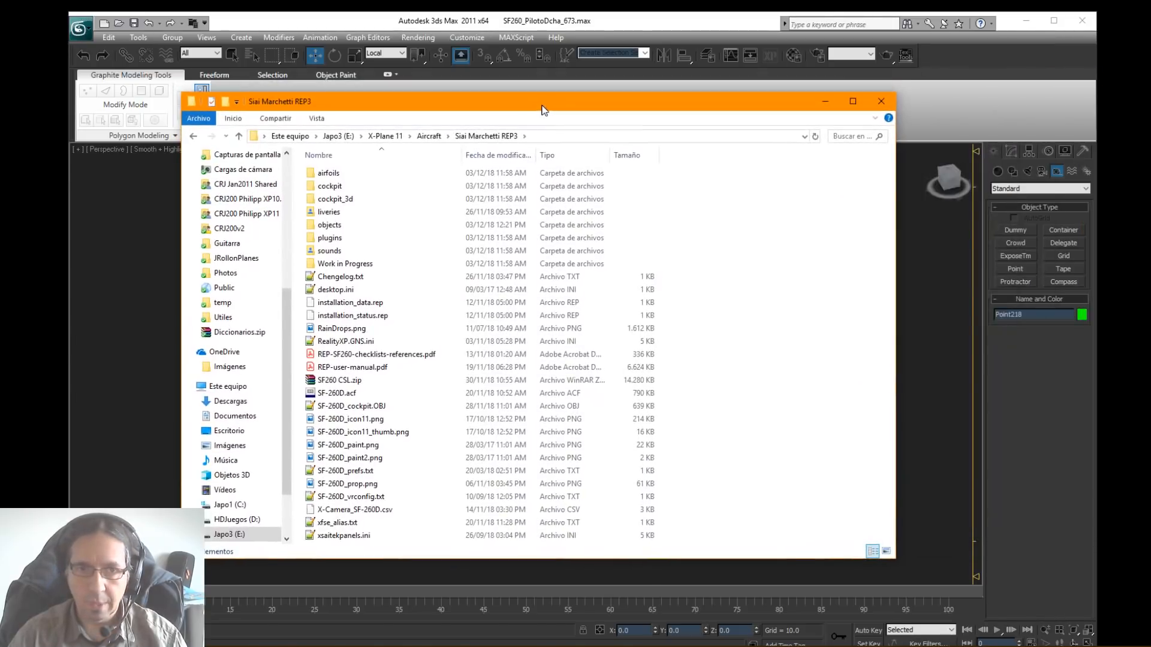
pyautogui.doubleClick(338, 226)
pyautogui.doubleClick(338, 176)
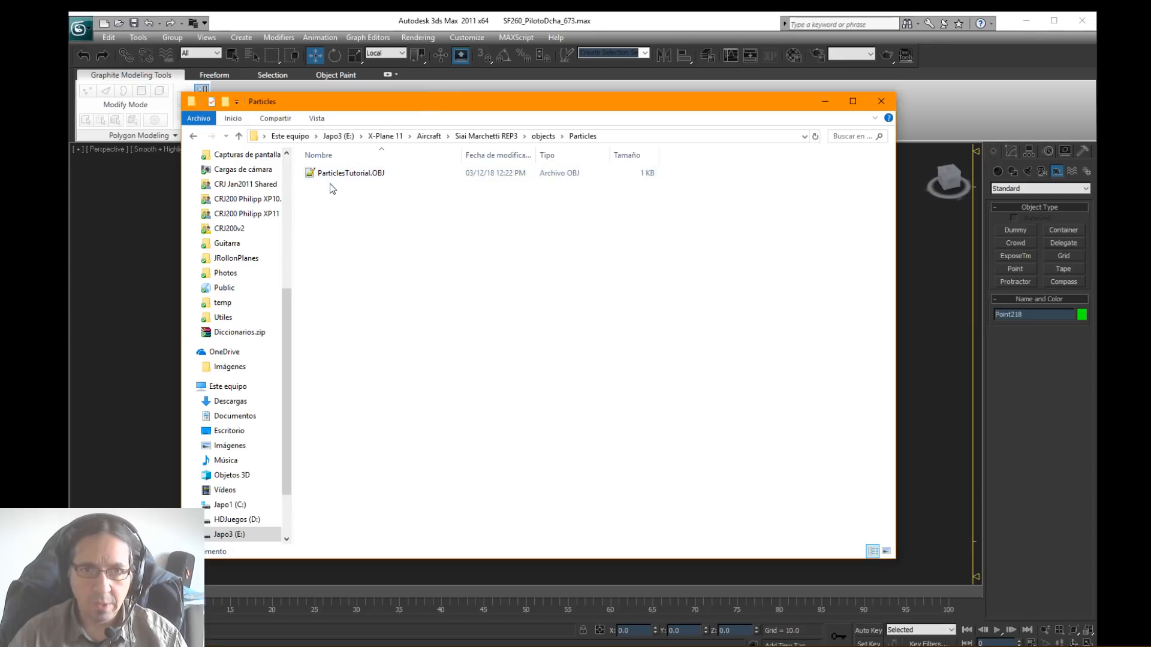
# Step: Open ParticlesTutorial.OBJ in Notepad++ and remove the surplus blank lines above ANIM_begin
pyautogui.doubleClick(354, 180)
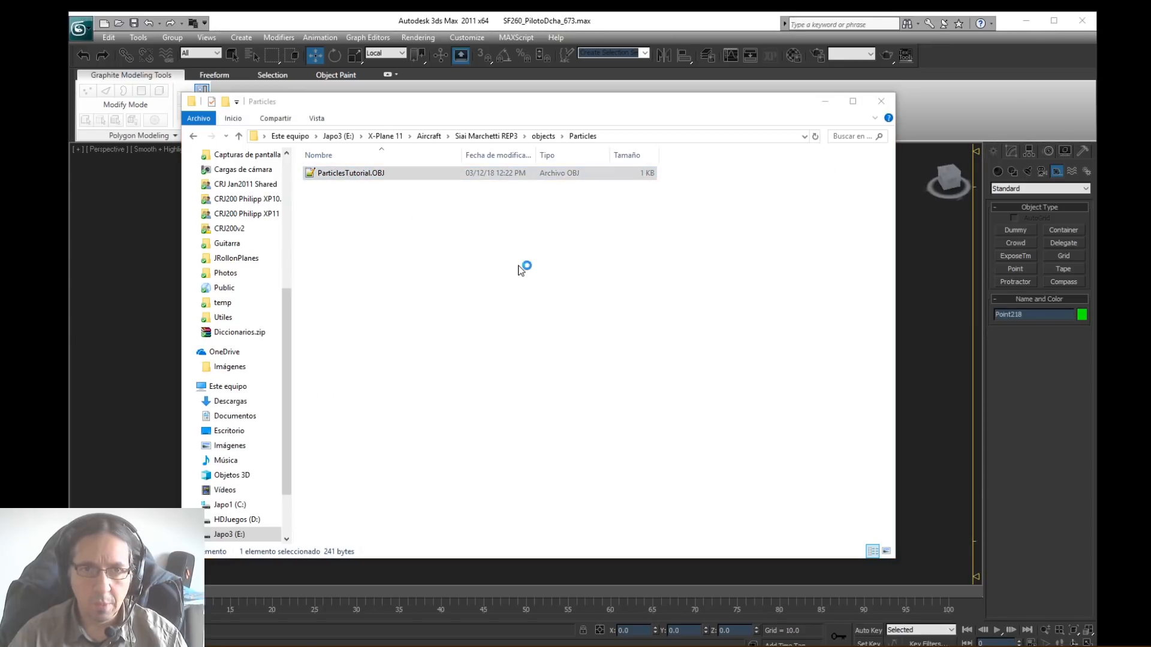
pyautogui.moveTo(0, 84); pyautogui.dragTo(658, 64)
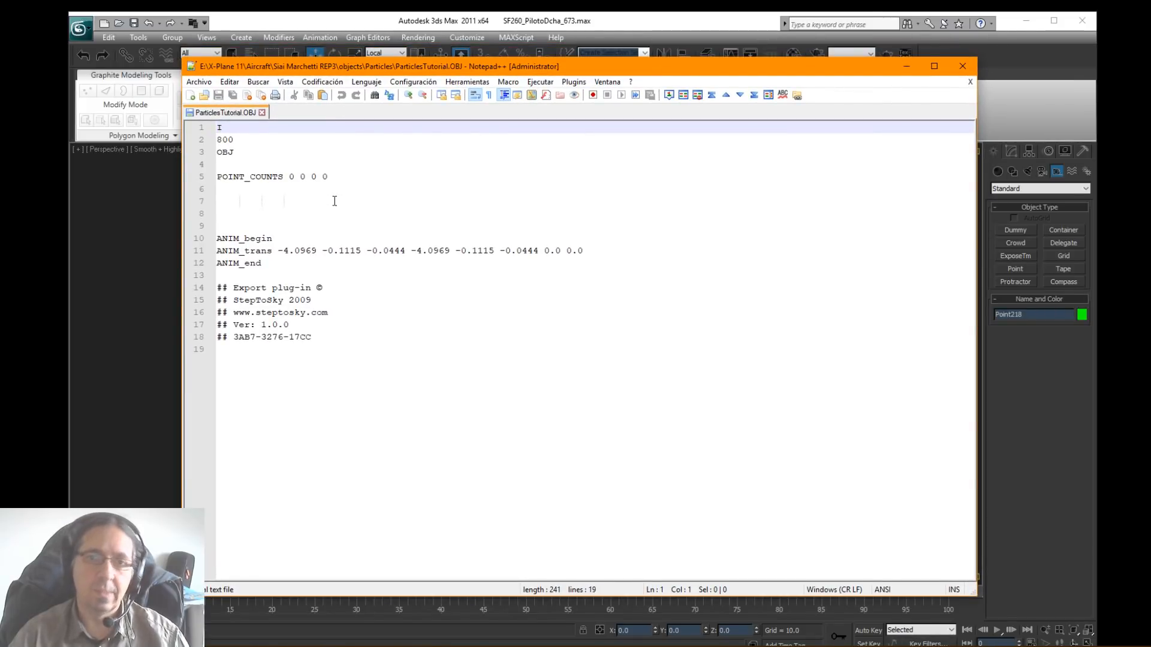
pyautogui.moveTo(290, 325); pyautogui.dragTo(328, 313)
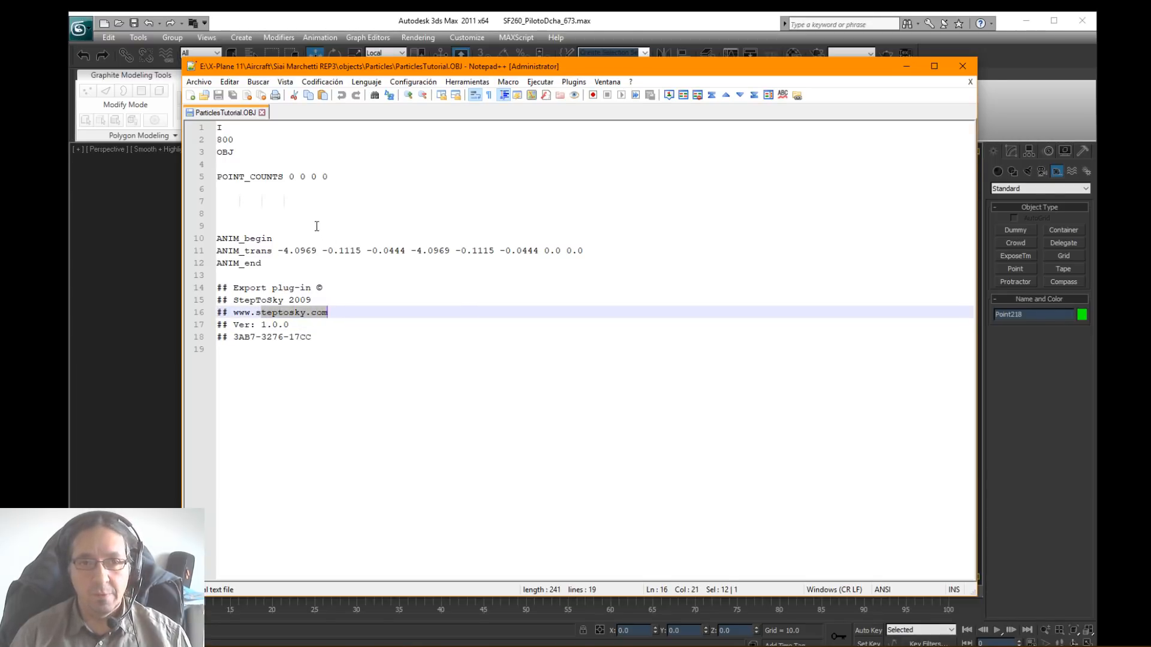
pyautogui.moveTo(300, 201); pyautogui.dragTo(210, 204)
pyautogui.press('Delete')
pyautogui.press('Delete')
pyautogui.press('Delete')
pyautogui.press('Delete')
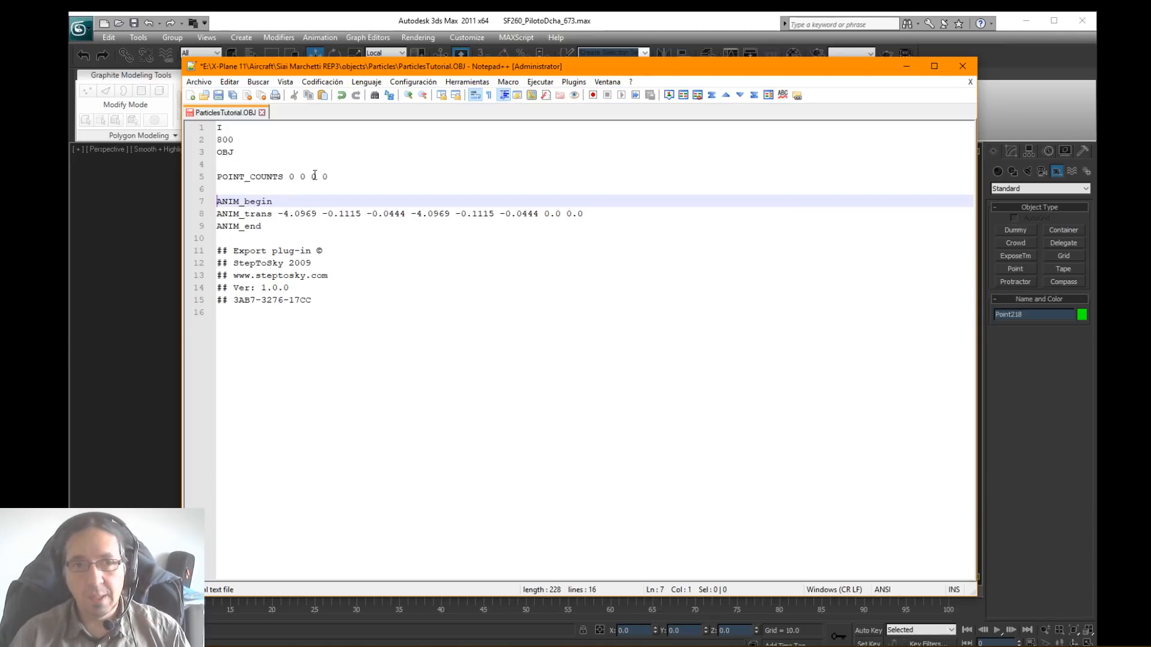
# Step: Review the POINT_COUNTS line, the 800 header line and the second set of ANIM_trans coordinates in ParticlesTutorial.OBJ
pyautogui.click(255, 176)
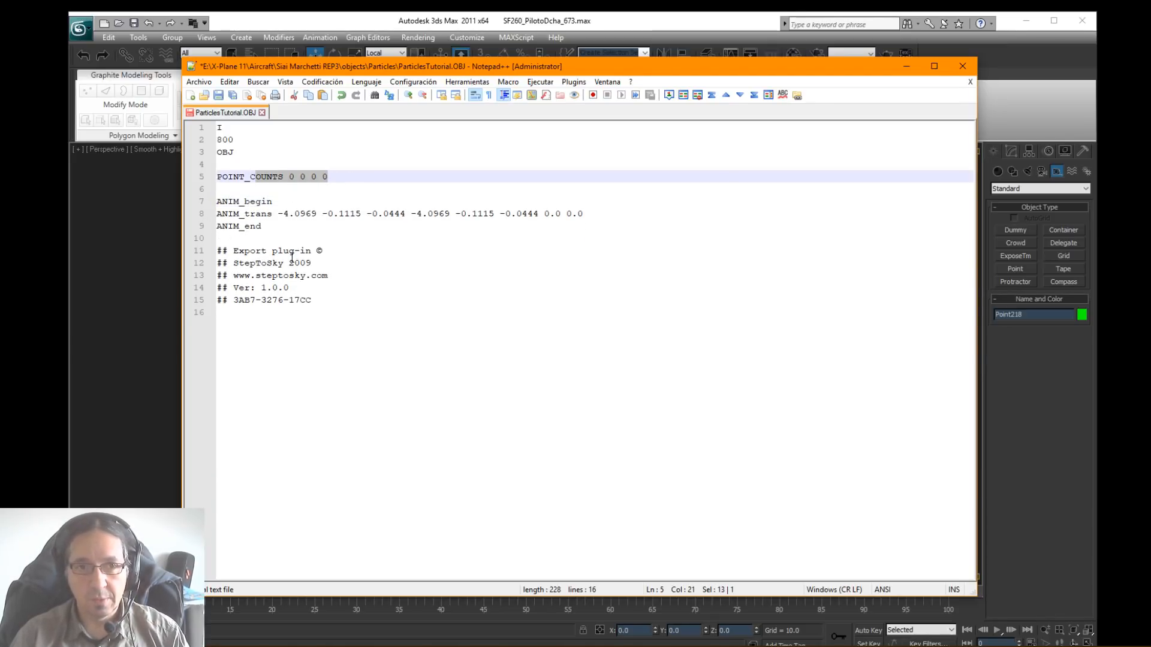
pyautogui.moveTo(234, 140); pyautogui.dragTo(213, 155)
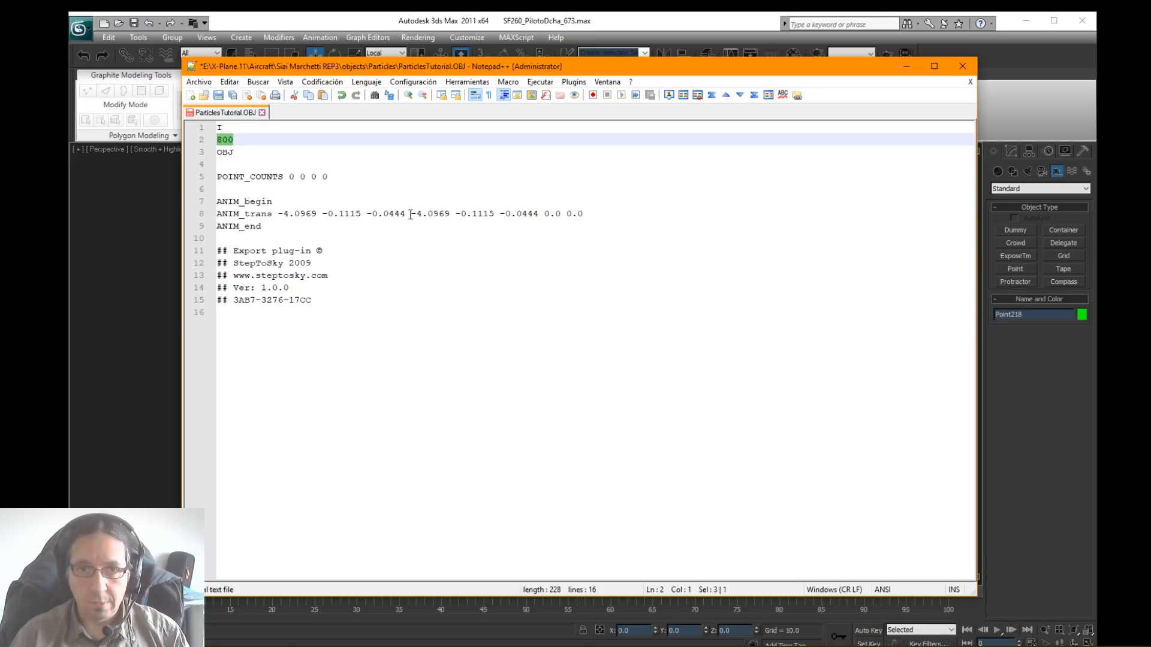
pyautogui.moveTo(536, 212); pyautogui.dragTo(414, 209)
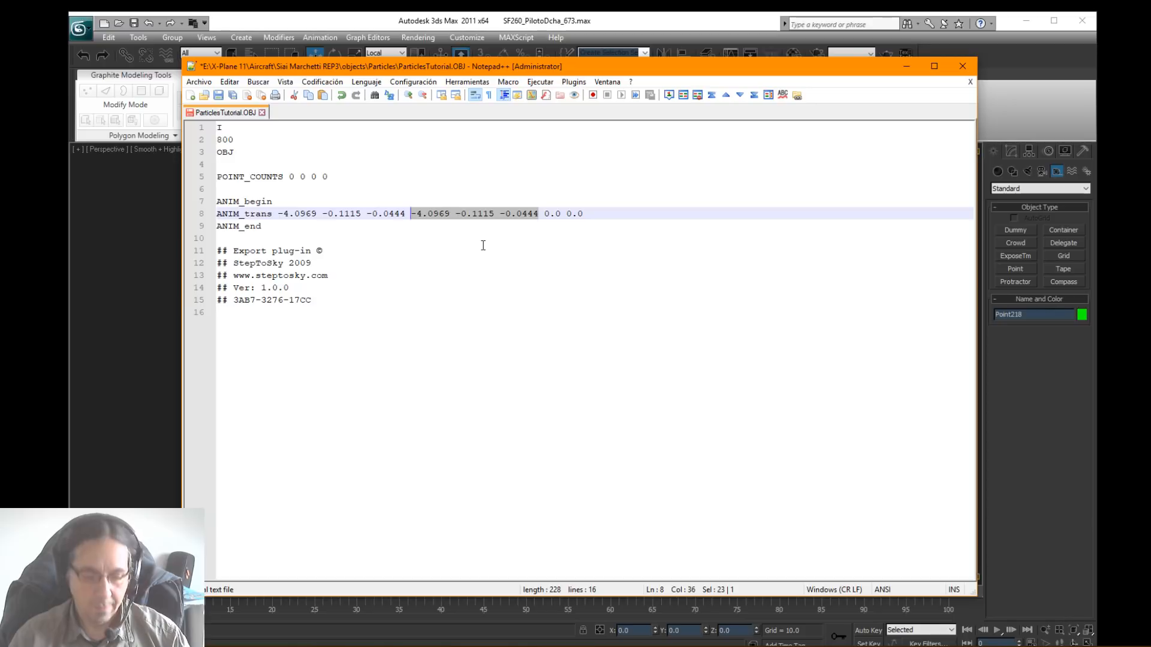
pyautogui.press('Down')
pyautogui.press('Down')
pyautogui.press('Down')
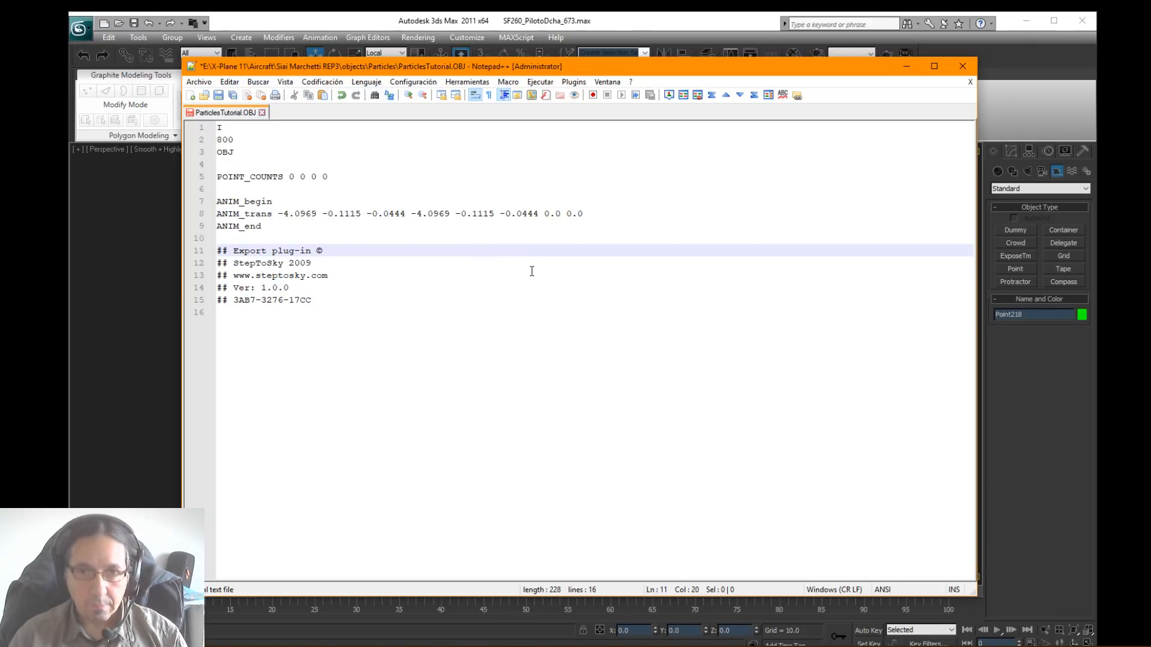
# Step: Switch back to File Explorer and go to Aircraft > Laminar Research > Boeing B737-800 > objects > particles
pyautogui.hotkey('alt', 'Tab')
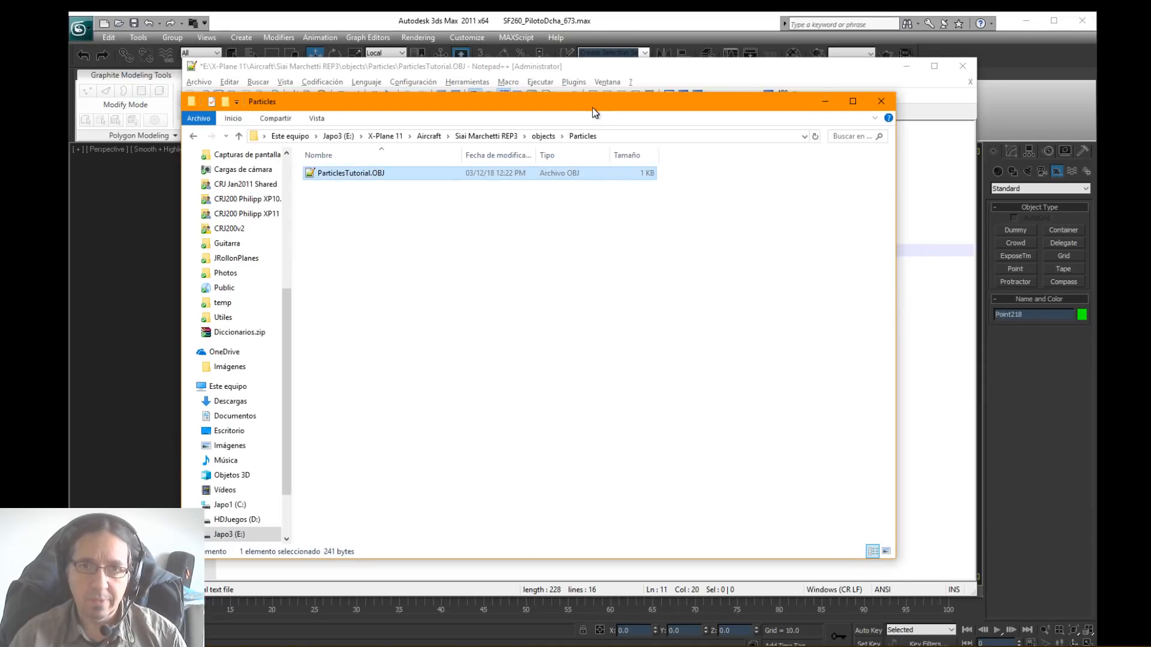
pyautogui.moveTo(592, 107); pyautogui.dragTo(664, 107)
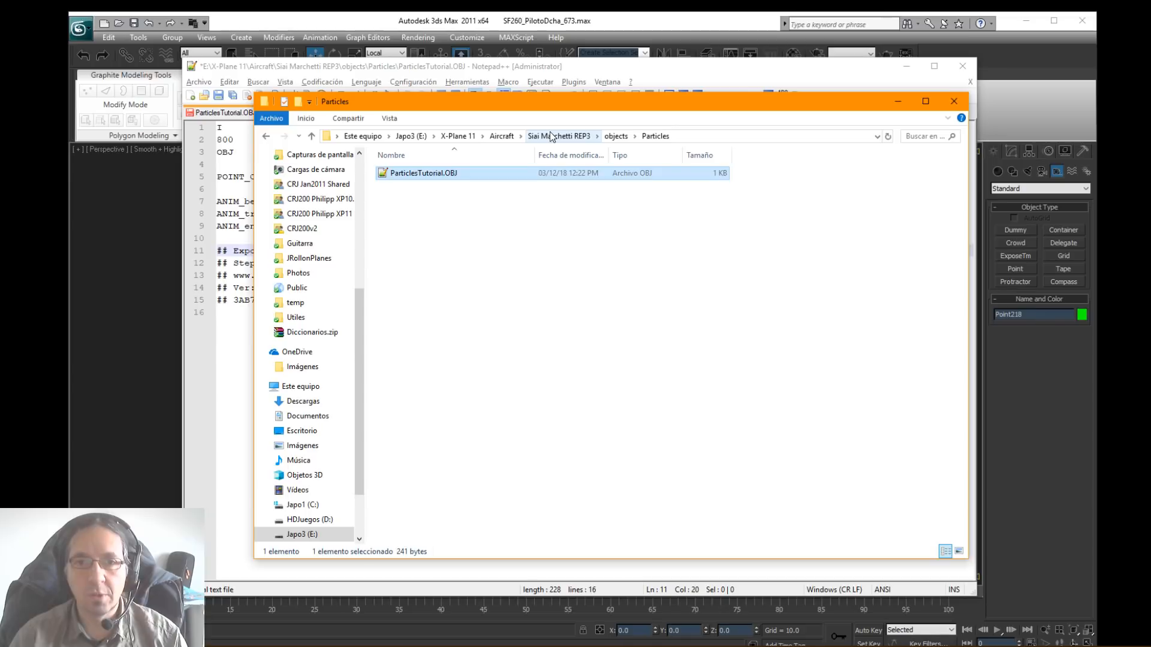
pyautogui.click(504, 136)
pyautogui.doubleClick(430, 235)
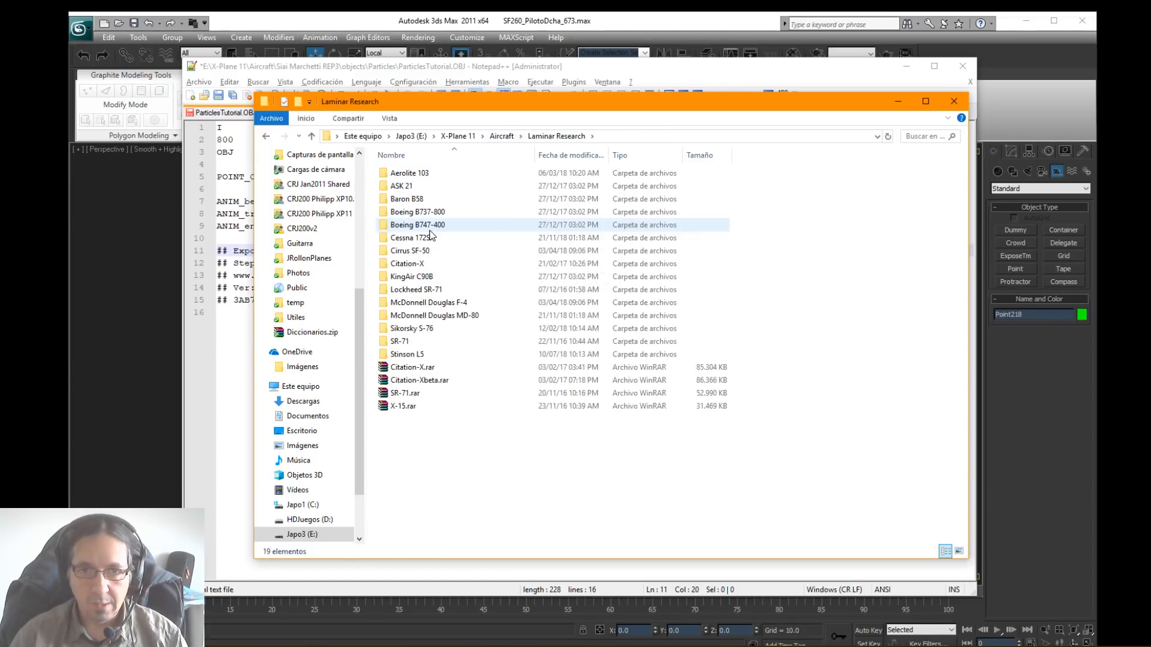
pyautogui.doubleClick(427, 213)
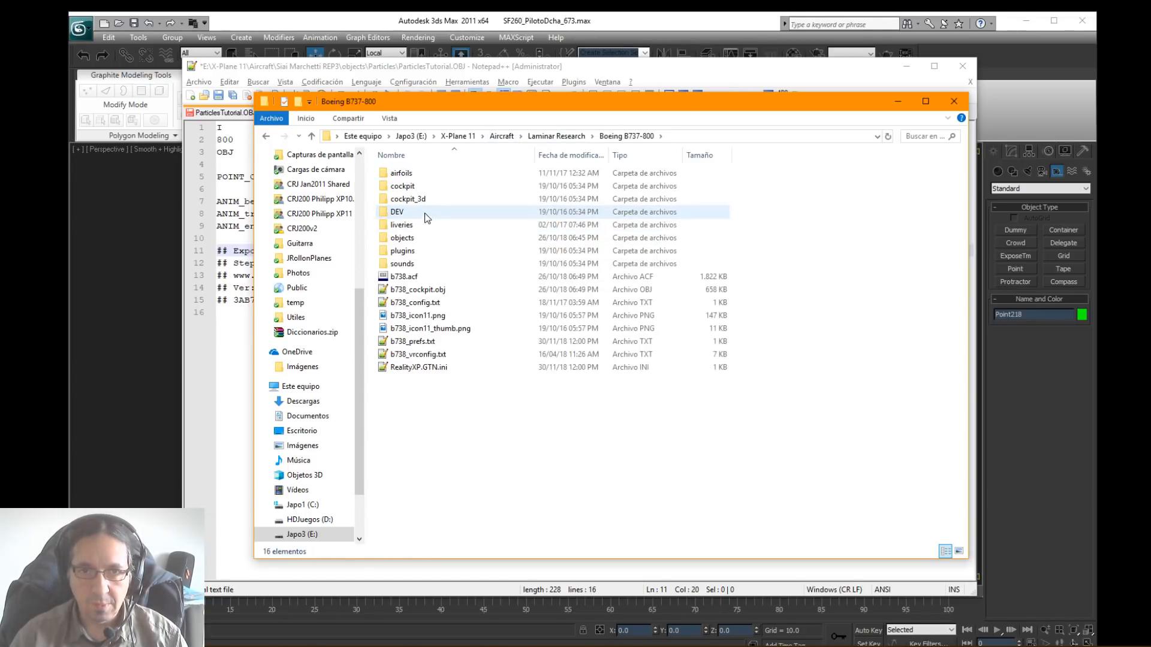
pyautogui.doubleClick(414, 238)
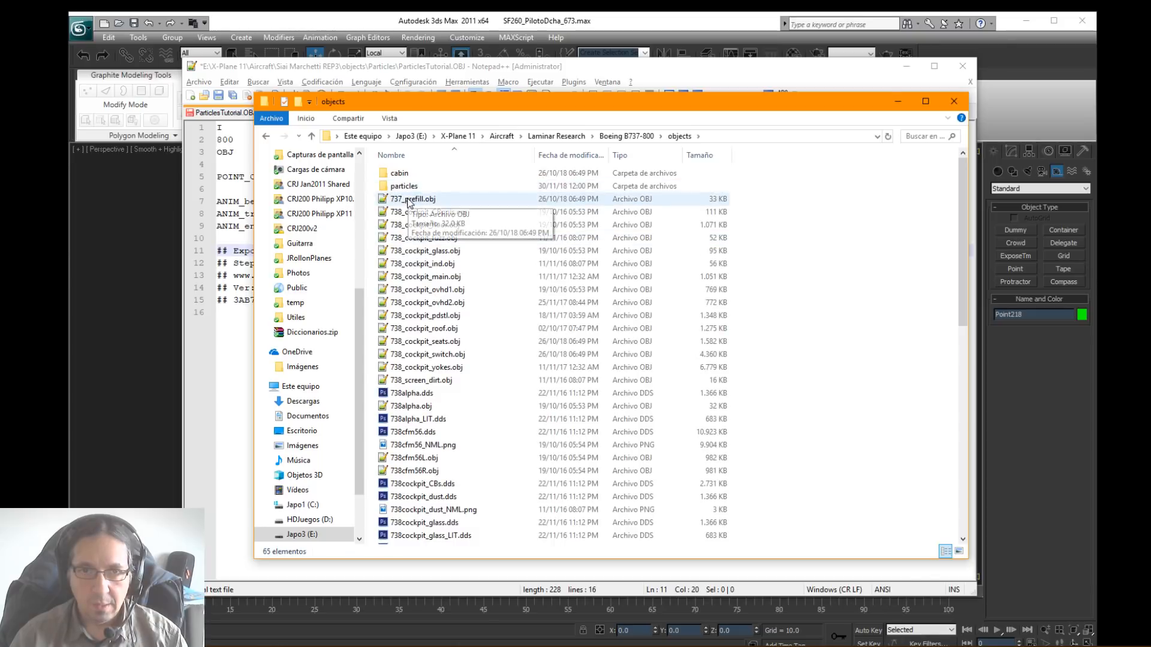
pyautogui.doubleClick(404, 186)
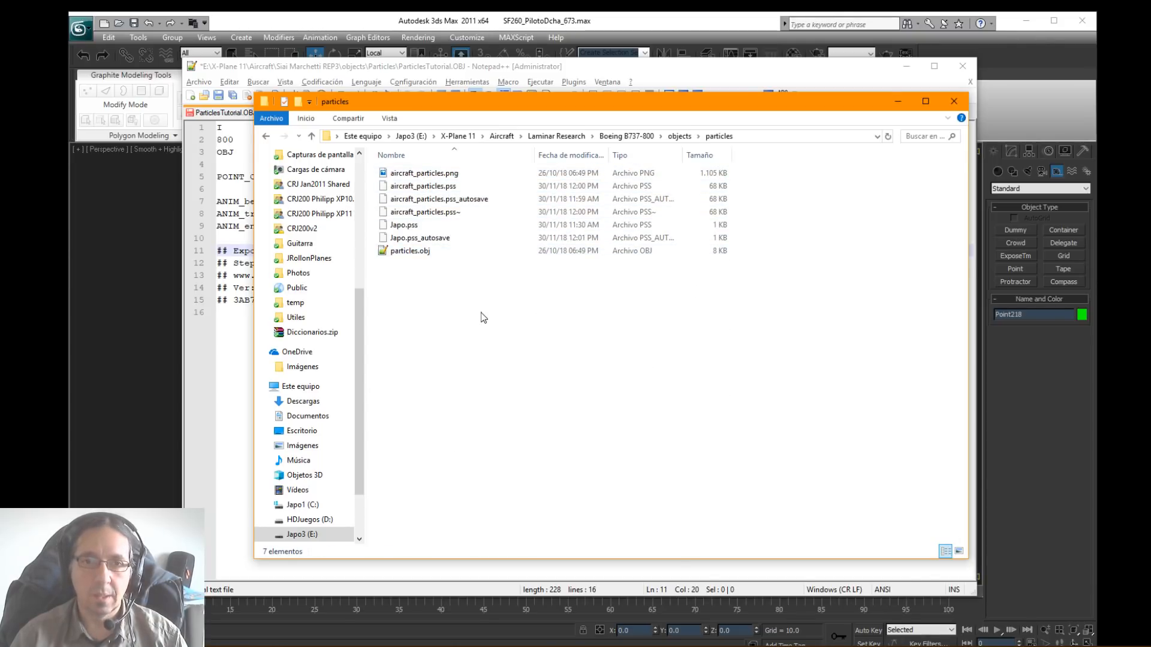
# Step: Open the Boeing 737's particles.obj and copy its TEXTURE and PARTICLE_SYSTEM aircraft_particles.pss lines
pyautogui.click(422, 254)
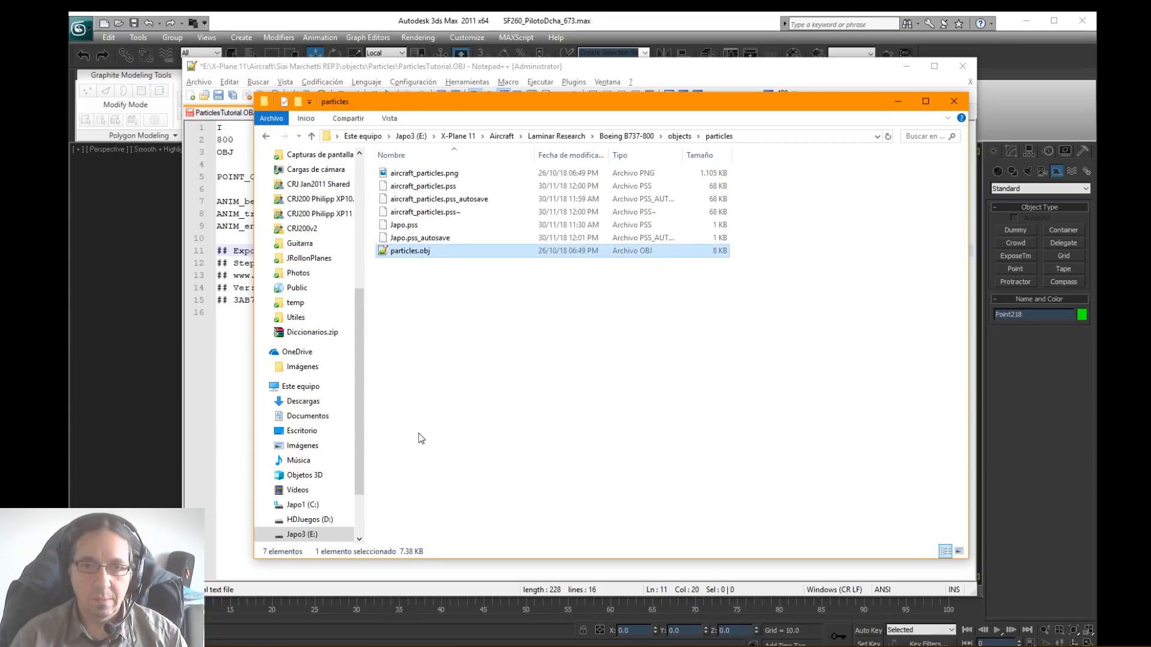
pyautogui.doubleClick(425, 254)
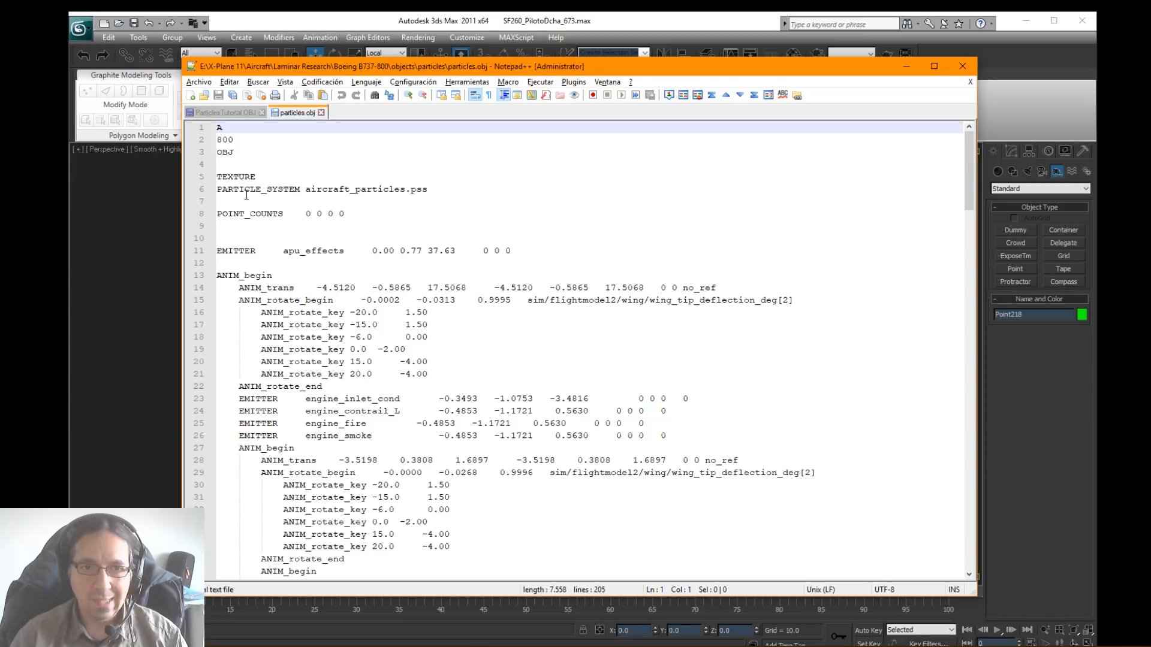
pyautogui.moveTo(347, 214); pyautogui.dragTo(217, 214)
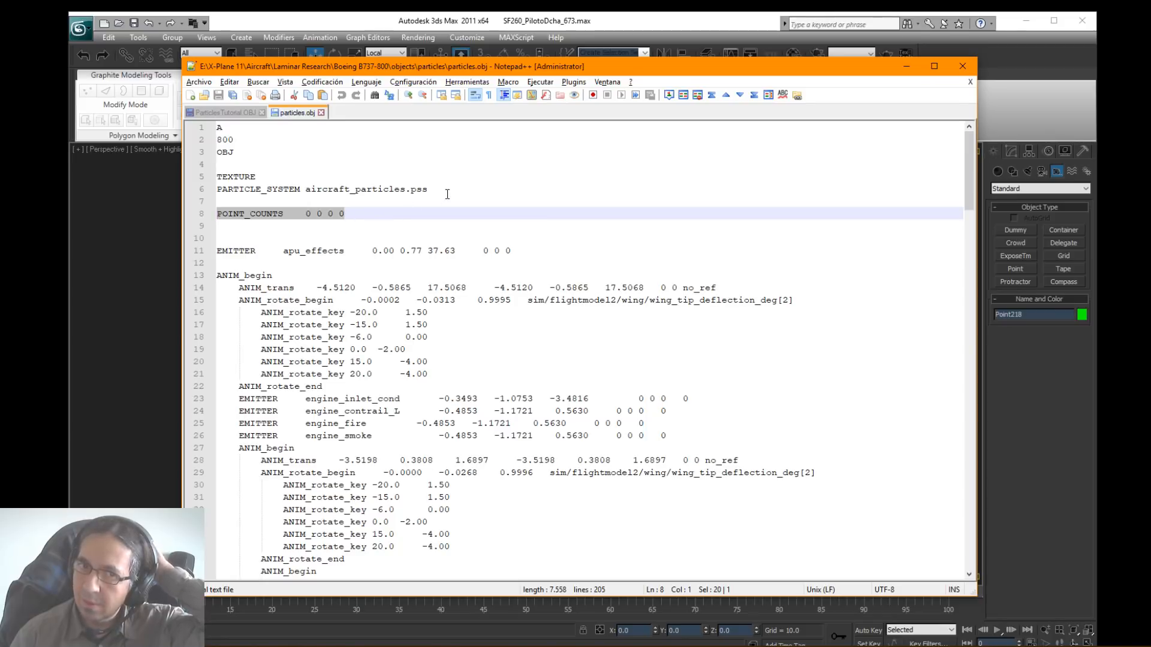
pyautogui.moveTo(444, 189); pyautogui.dragTo(189, 180)
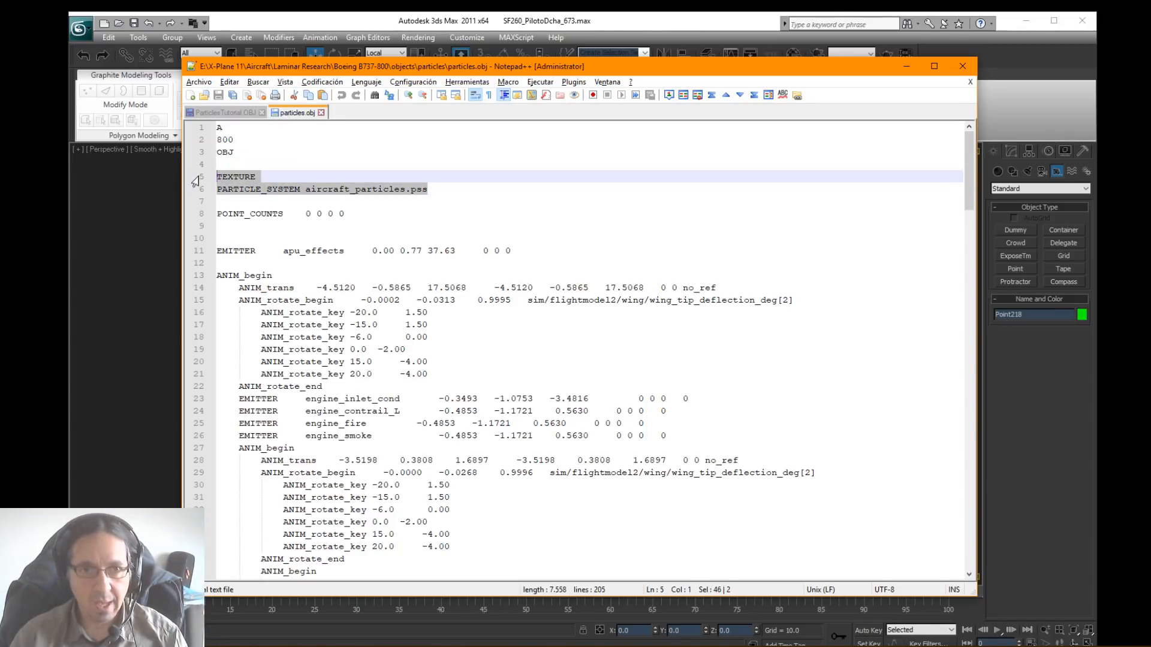
# Step: Paste the TEXTURE and PARTICLE_SYSTEM lines above POINT_COUNTS in ParticlesTutorial.OBJ, save it, and move Notepad++ out of the way
pyautogui.click(247, 114)
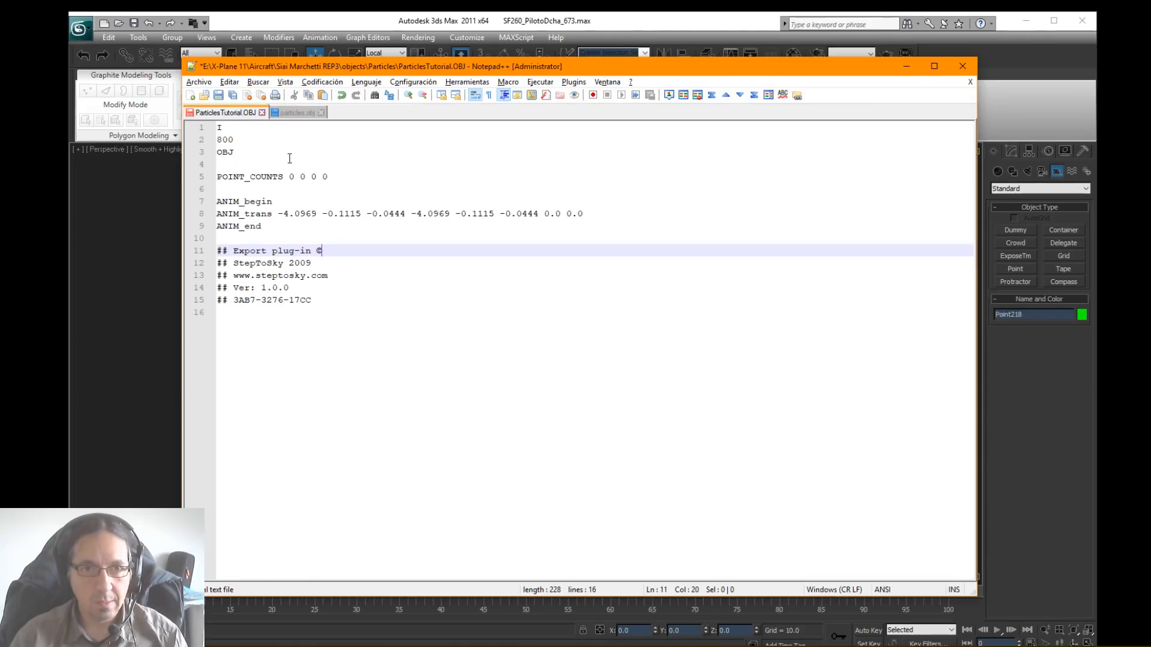
pyautogui.click(232, 166)
pyautogui.press('Return')
pyautogui.write('TEXTURE PARTICLE_SYSTEM aircraft_particles.pss')
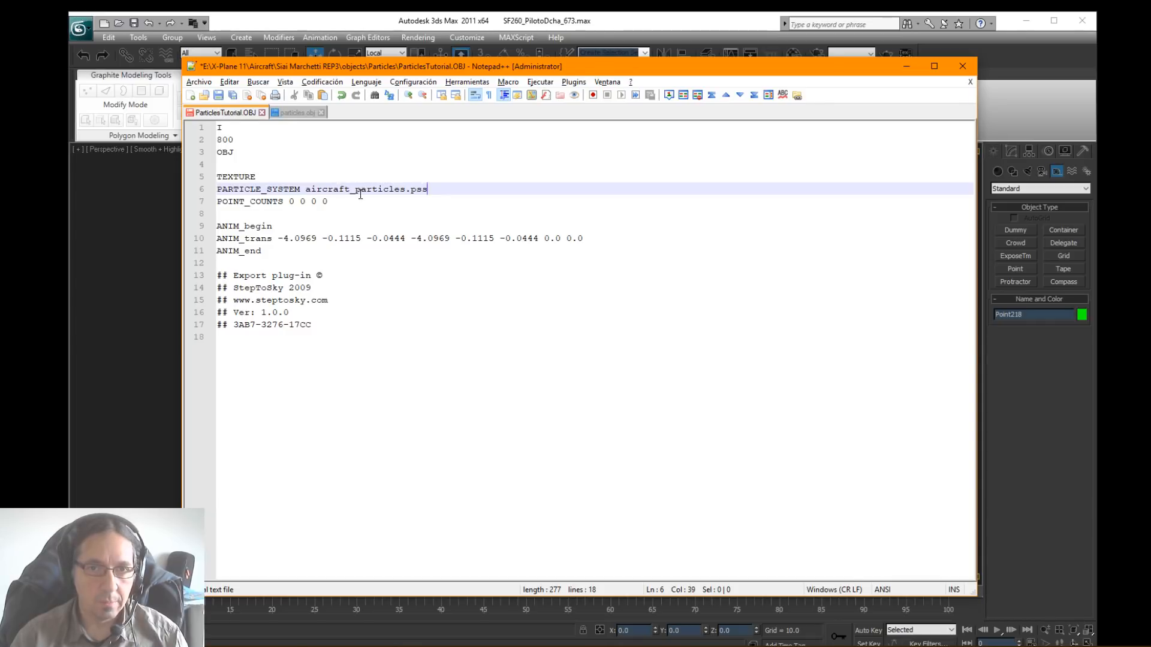
pyautogui.click(220, 96)
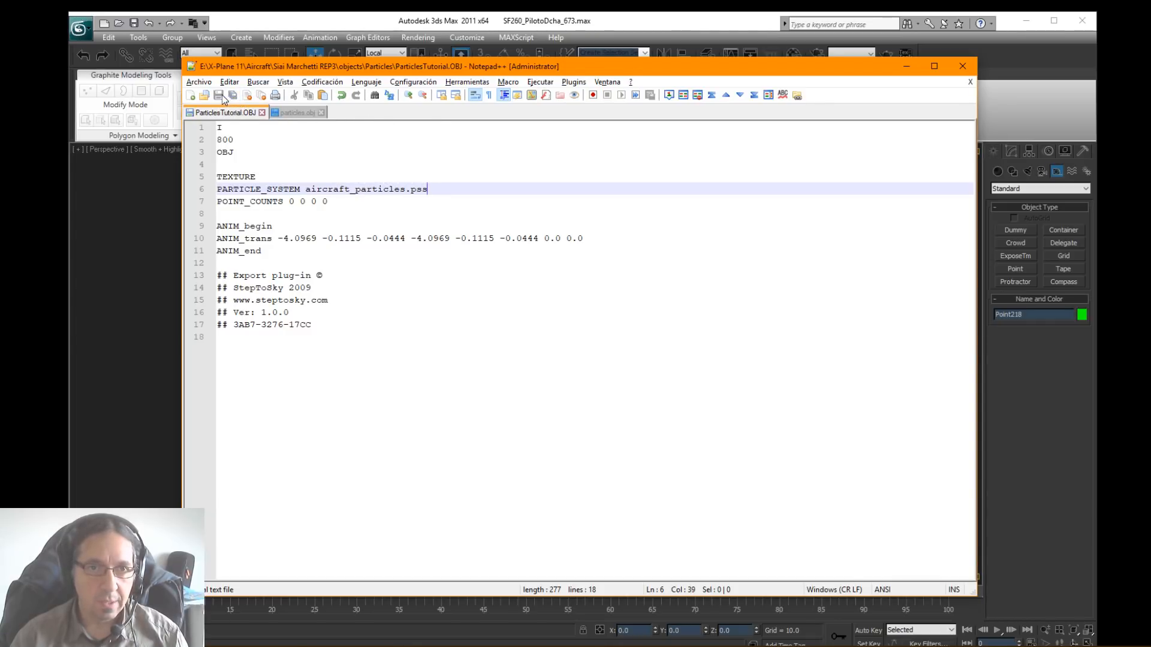
pyautogui.moveTo(475, 65); pyautogui.dragTo(1150, 103)
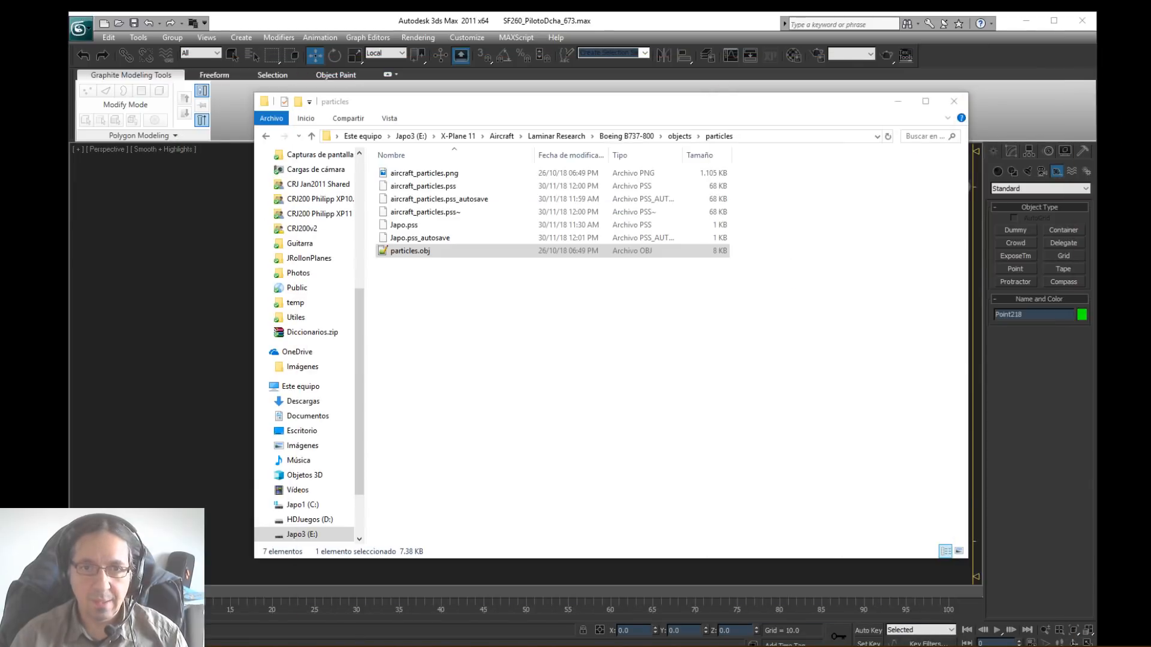
# Step: Go to the effects folder inside X-Plane 11 > Resources in File Explorer
pyautogui.click(458, 136)
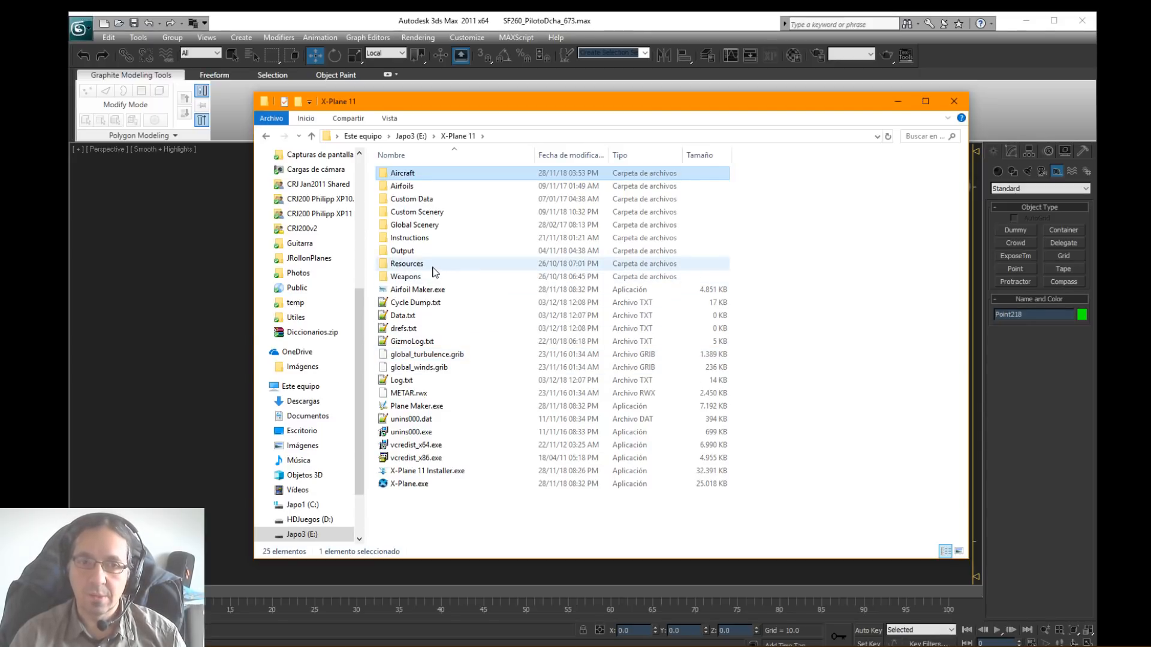
pyautogui.doubleClick(420, 264)
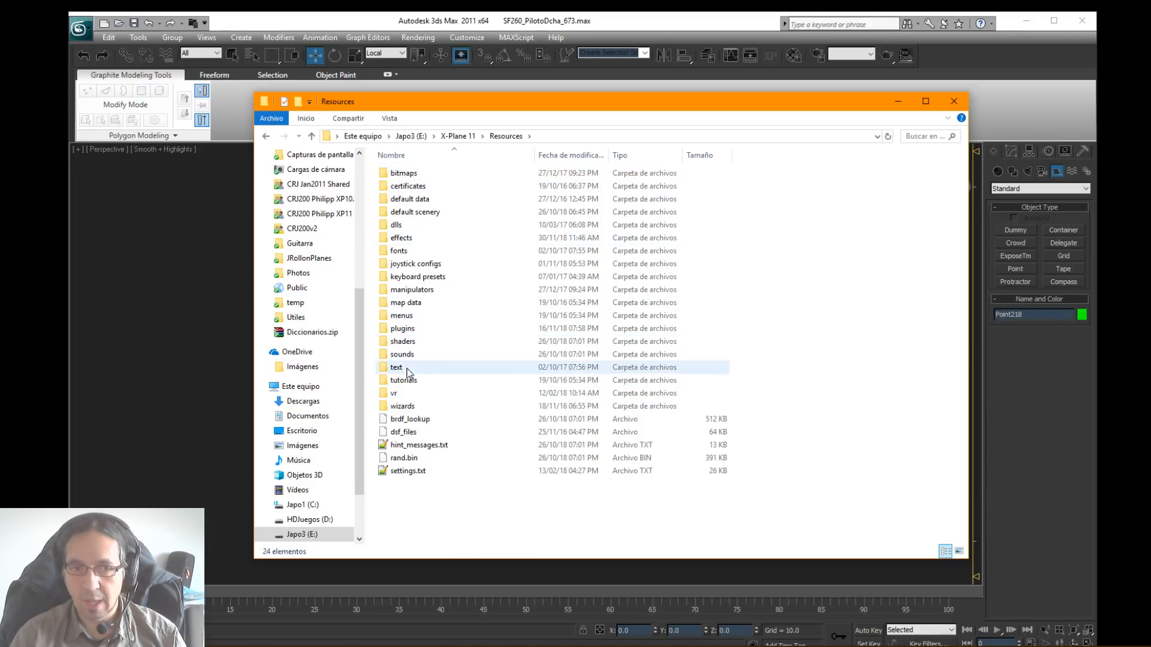
pyautogui.moveTo(430, 344)
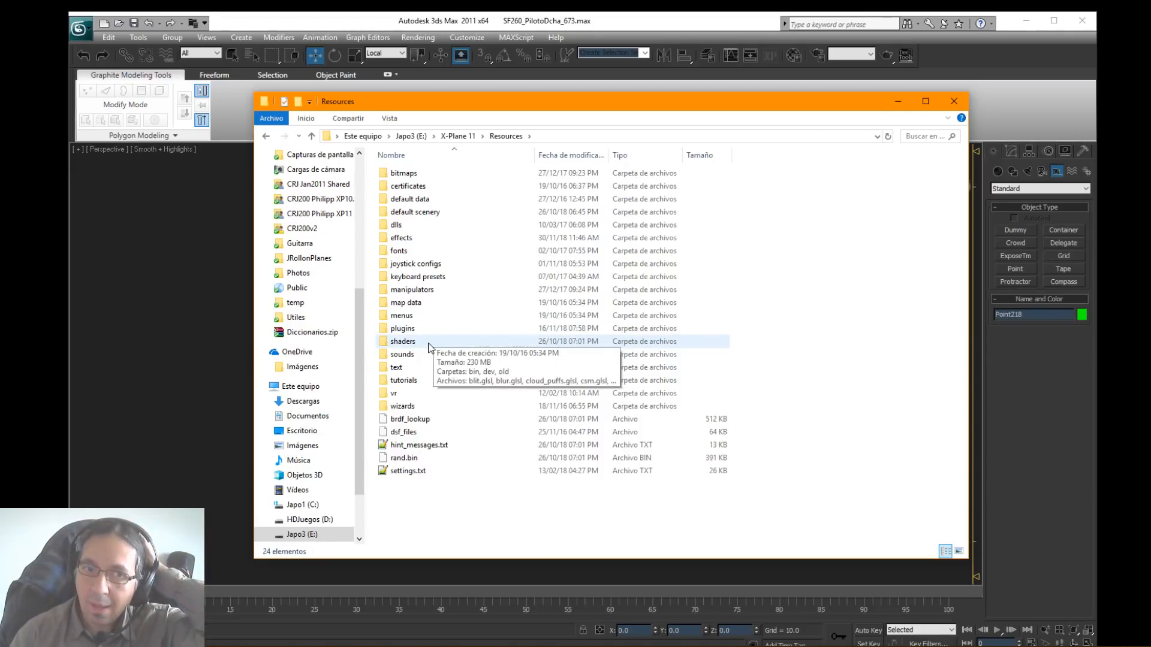
pyautogui.click(404, 241)
pyautogui.doubleClick(405, 246)
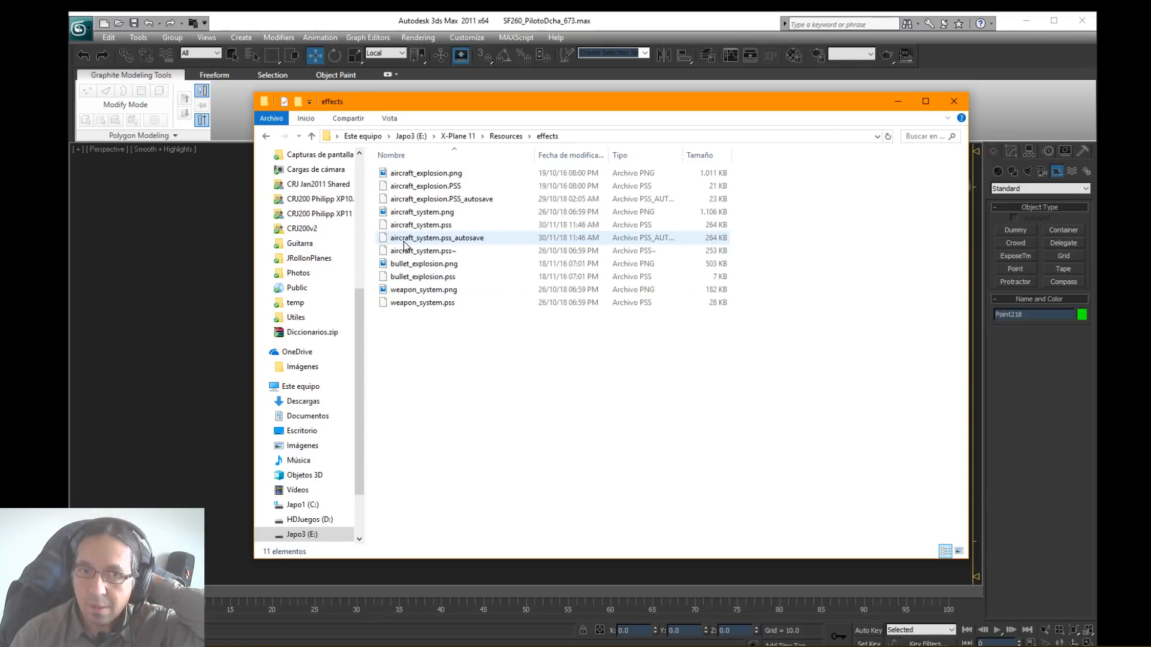
pyautogui.hotkey('alt', 'Left')
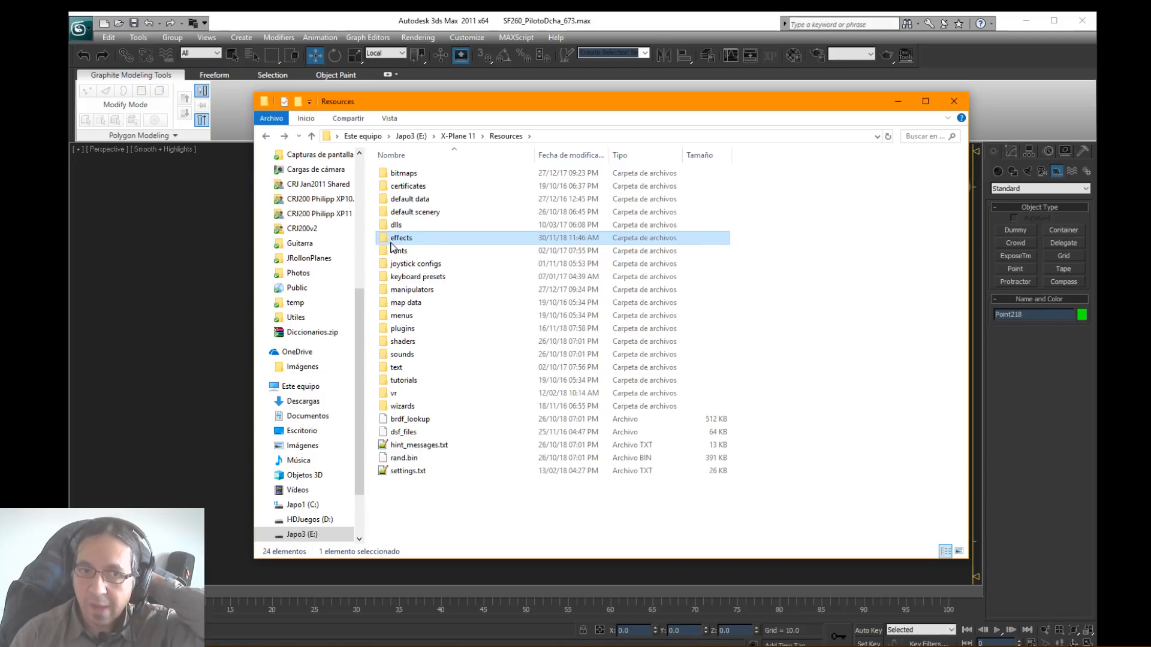
pyautogui.moveTo(394, 244)
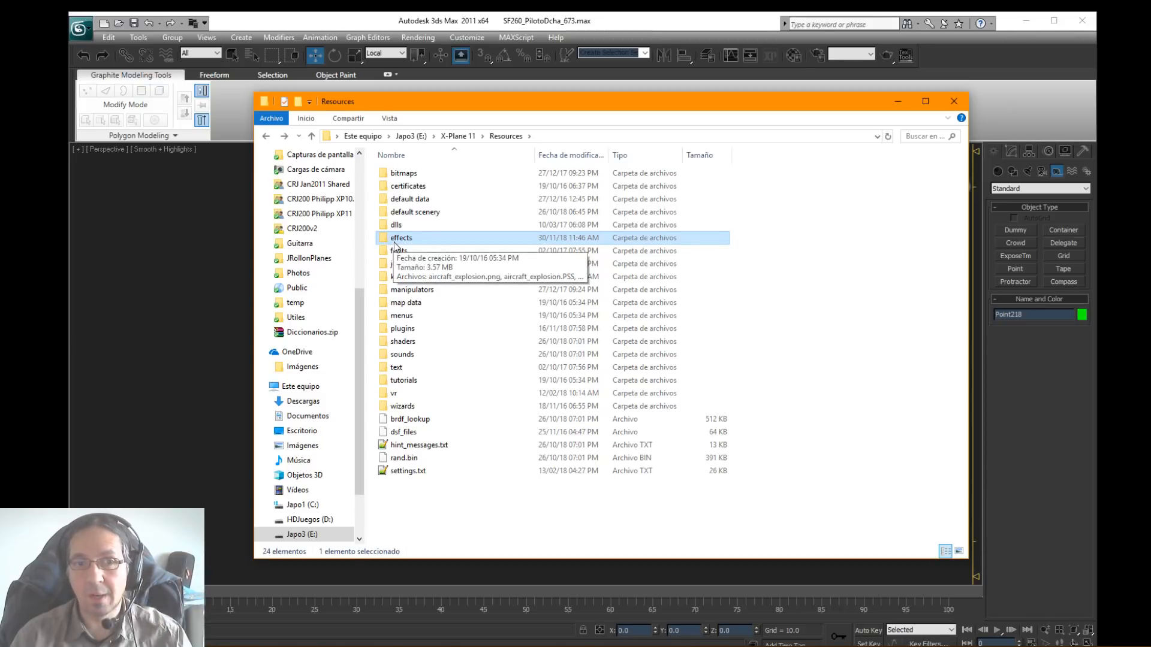
pyautogui.doubleClick(404, 240)
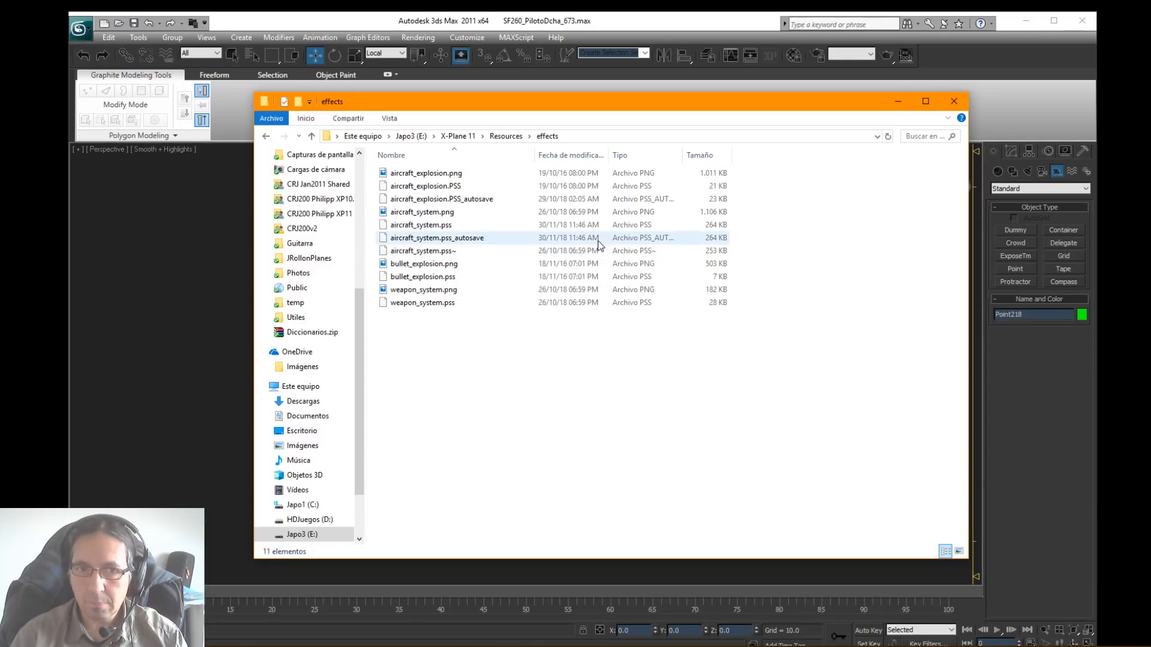
# Step: Preview the aircraft_system, bullet_explosion, weapon_system and aircraft_explosion PNG textures in the effects folder
pyautogui.click(426, 215)
pyautogui.doubleClick(426, 212)
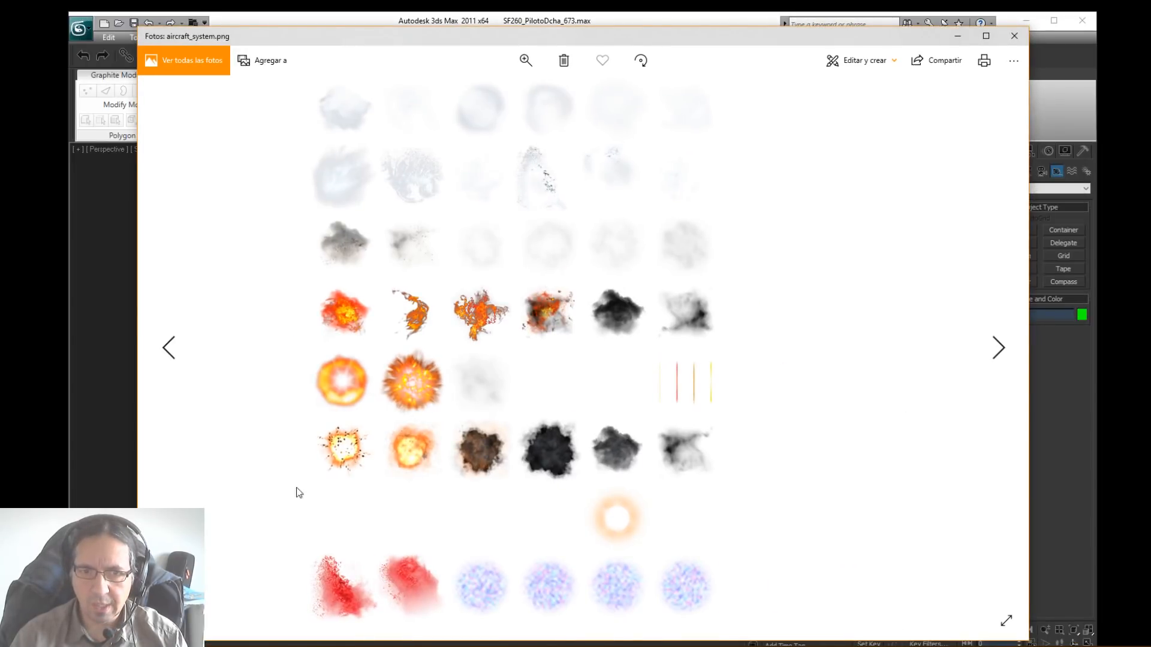
pyautogui.click(1014, 36)
pyautogui.doubleClick(411, 265)
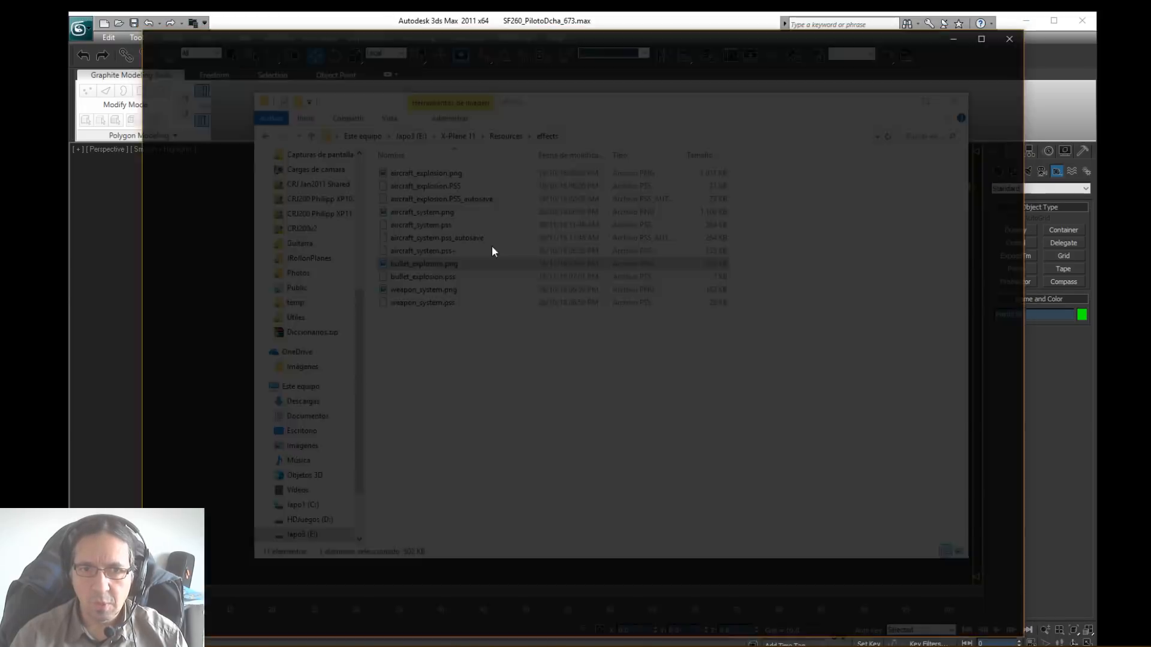
pyautogui.click(1014, 36)
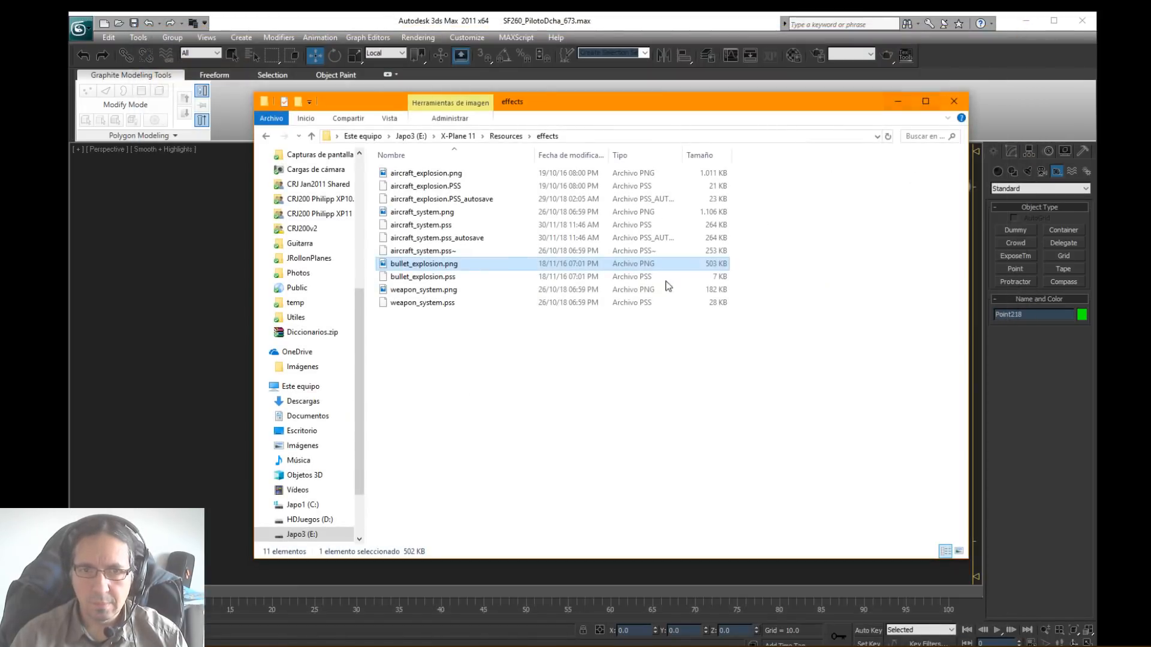
pyautogui.doubleClick(427, 291)
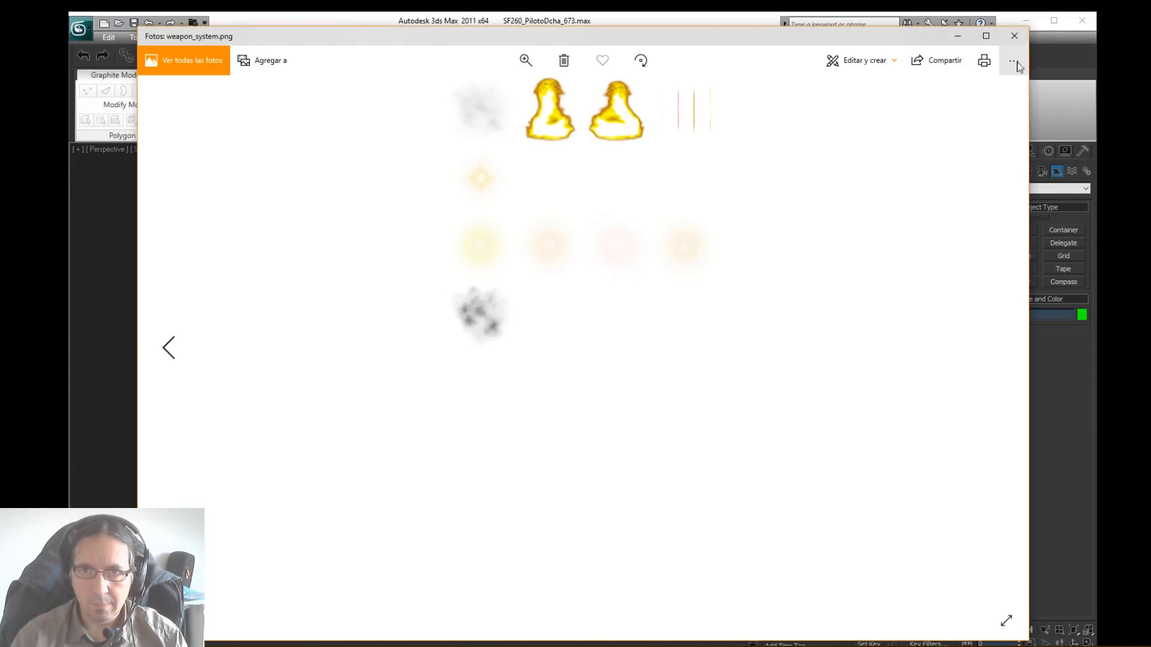
pyautogui.click(1014, 36)
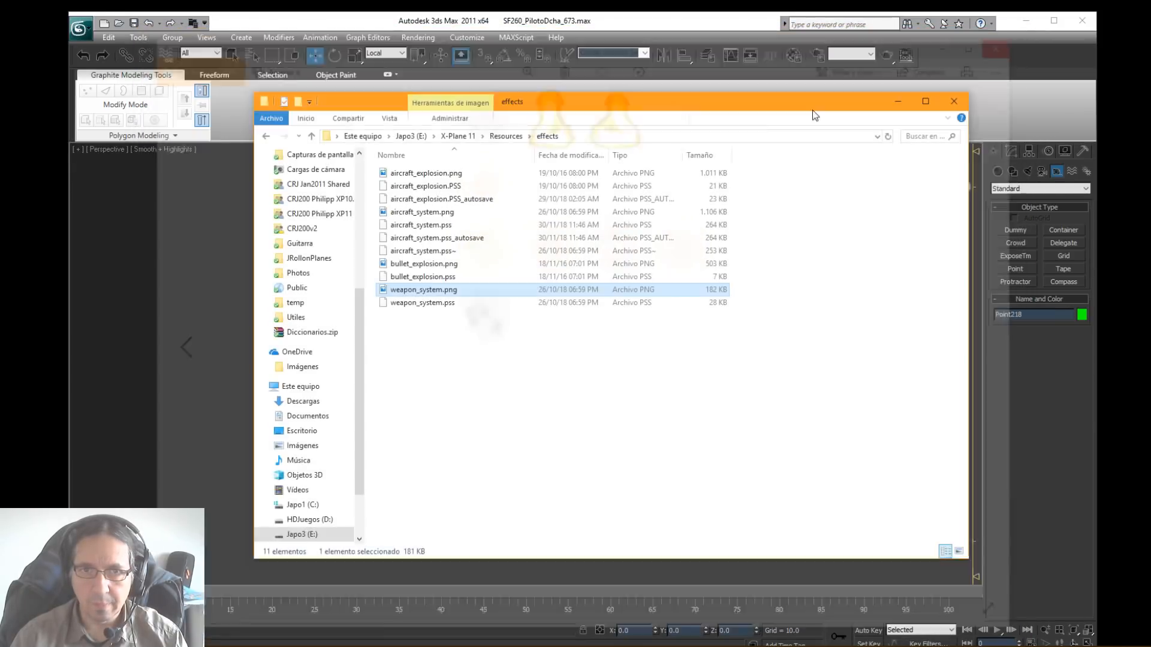
pyautogui.doubleClick(444, 173)
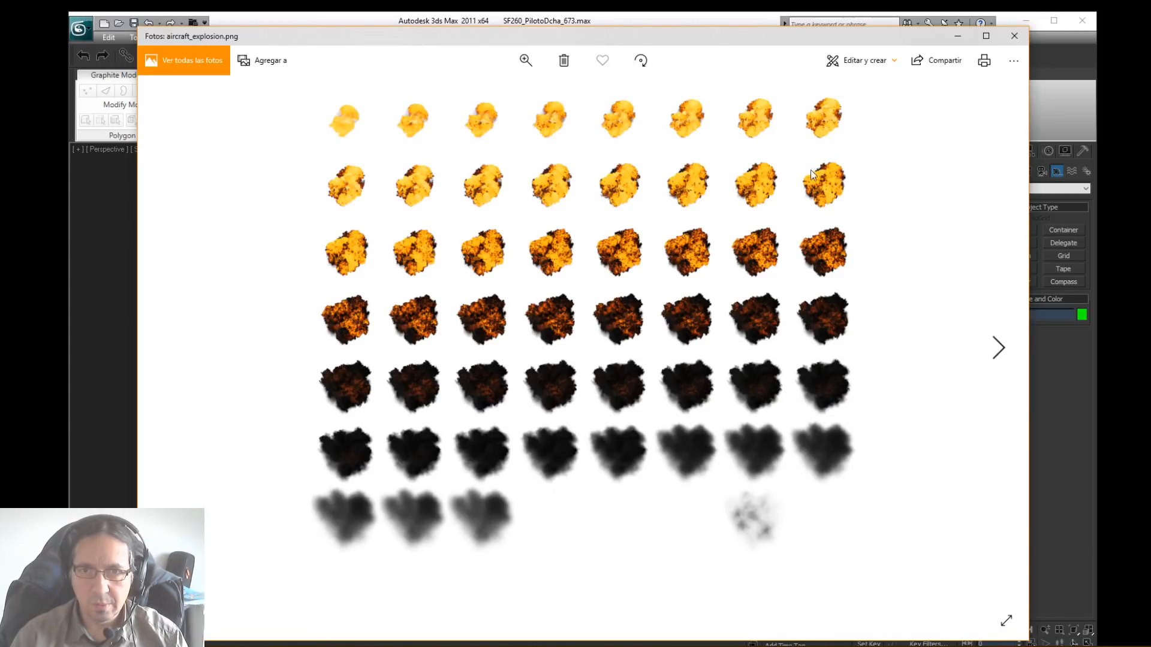
pyautogui.click(1014, 36)
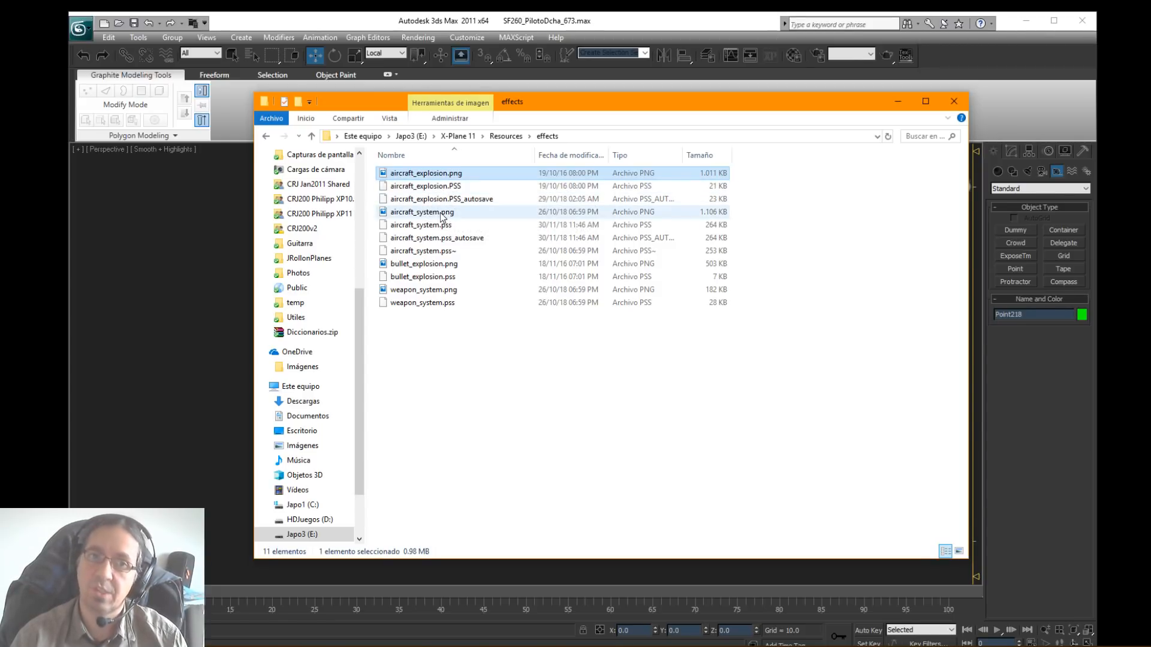
# Step: Delete aircraft_explosion.PSS_autosave and aircraft_system.pss_autosave from the effects folder
pyautogui.click(446, 201)
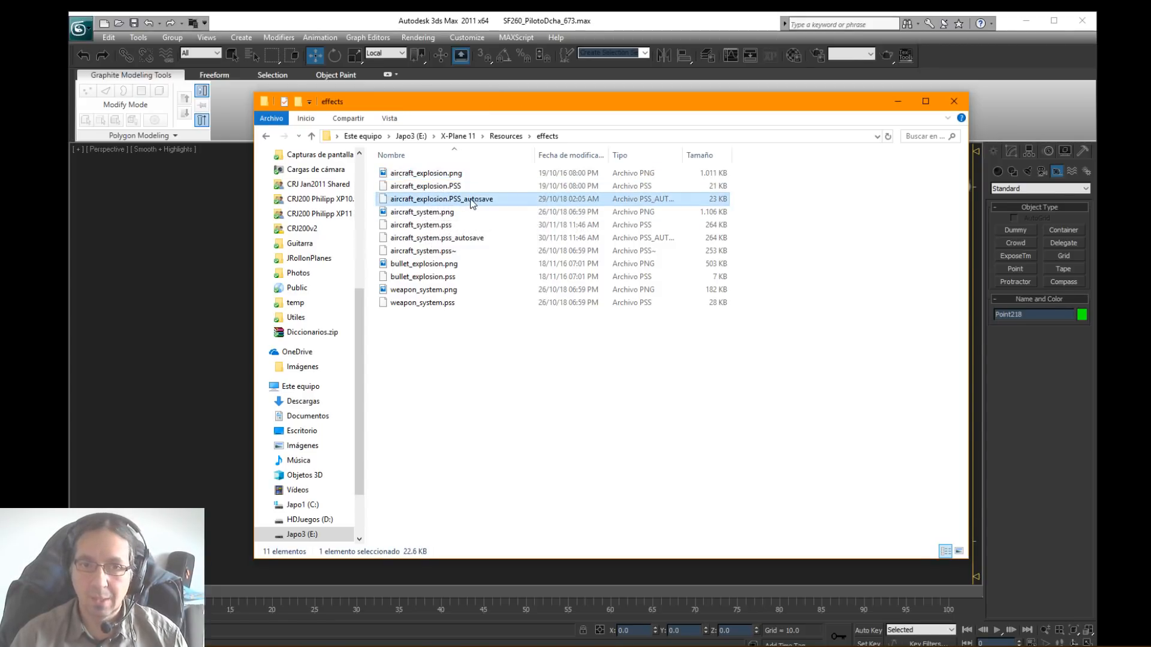
pyautogui.keyDown('ctrl'); pyautogui.click(464, 239); pyautogui.keyUp('ctrl')
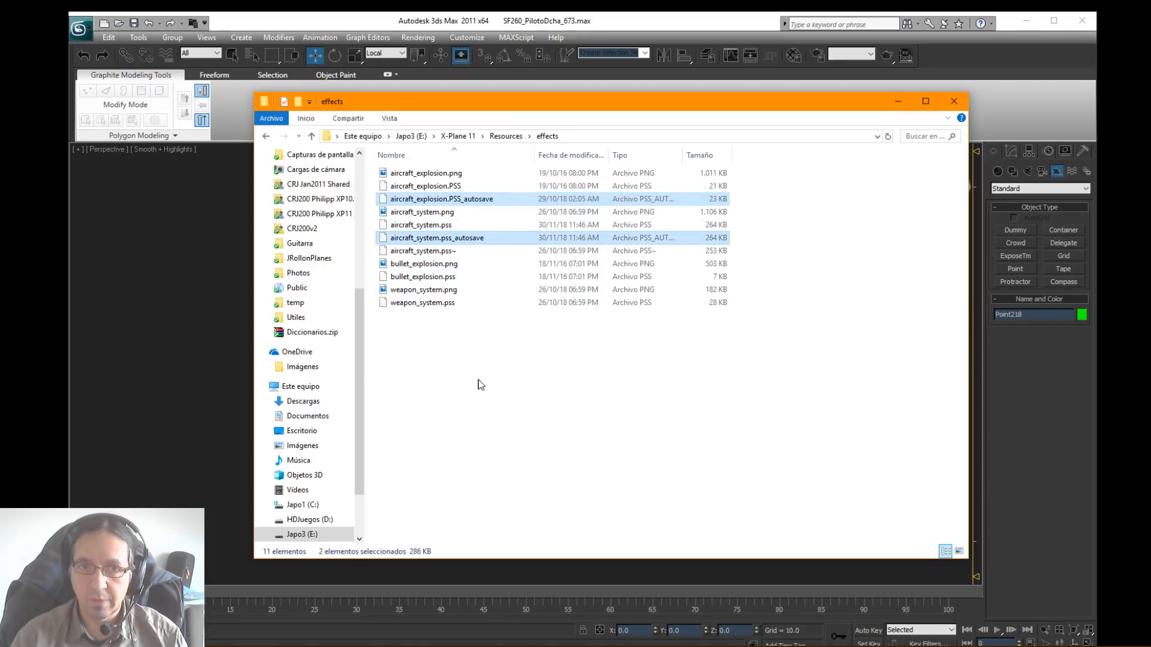
pyautogui.press('Delete')
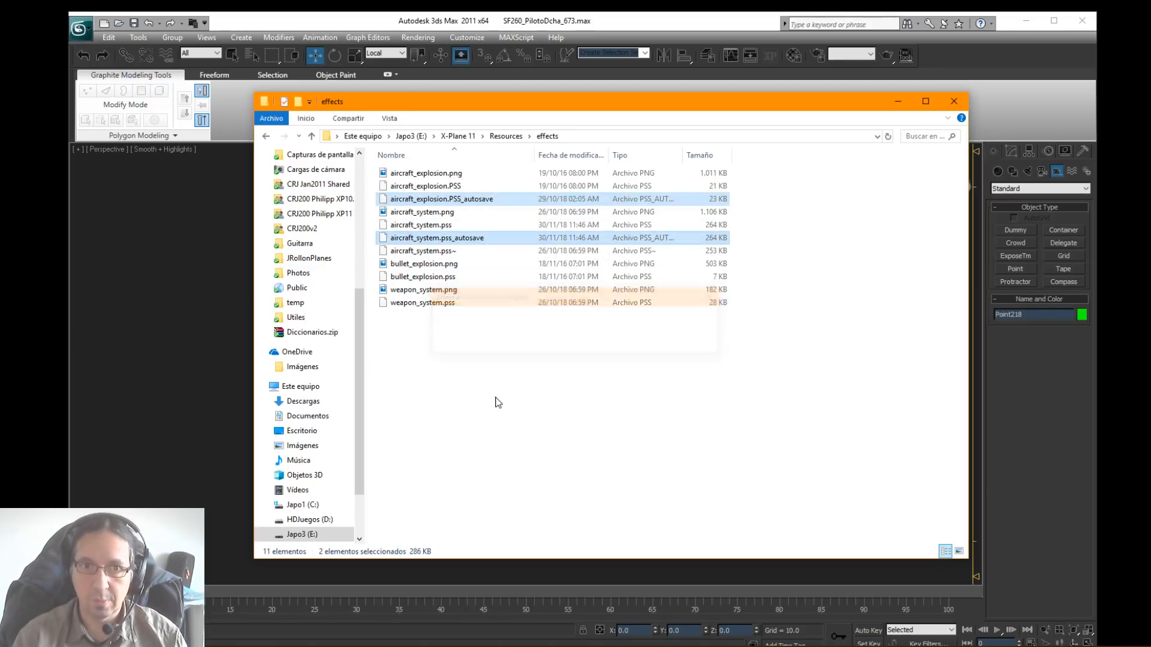
# Step: Copy aircraft_system.png and aircraft_system.pss into Aircraft > Siai Marchetti REP3 > objects > Particles
pyautogui.click(422, 201)
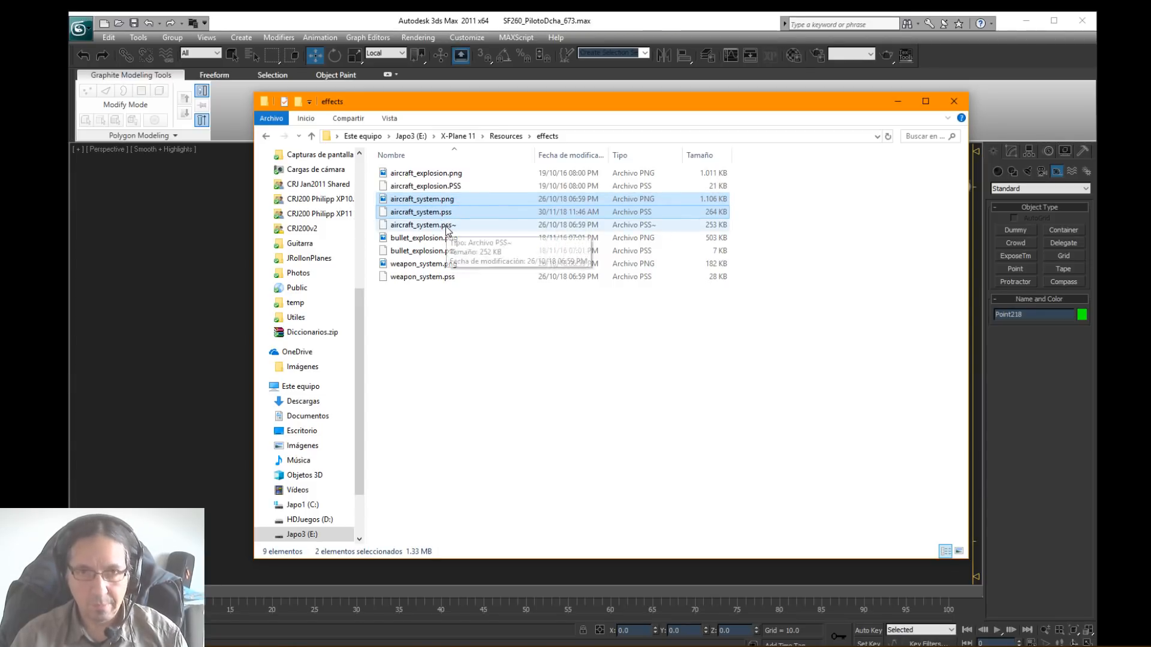
pyautogui.click(458, 136)
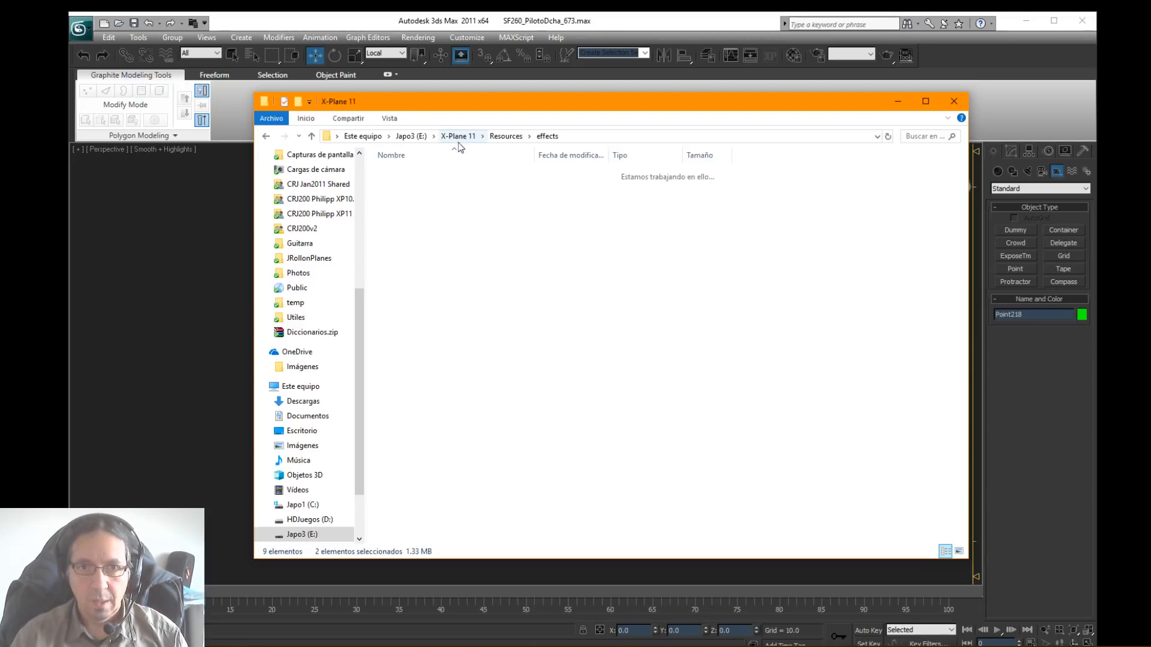
pyautogui.click(411, 174)
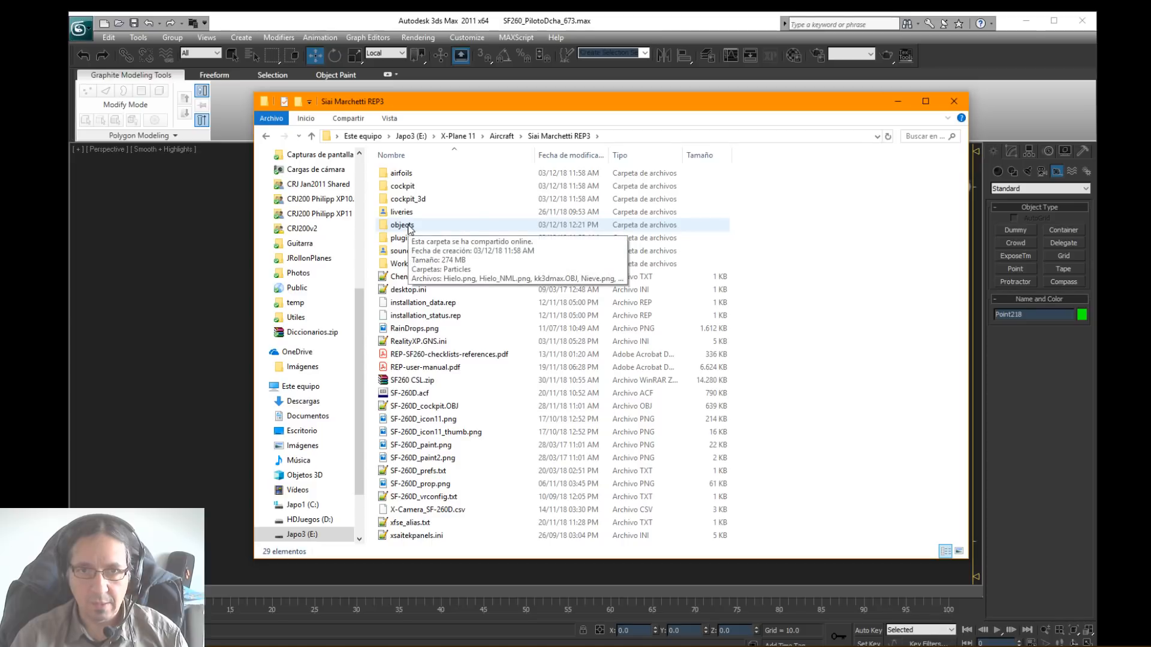
pyautogui.doubleClick(401, 225)
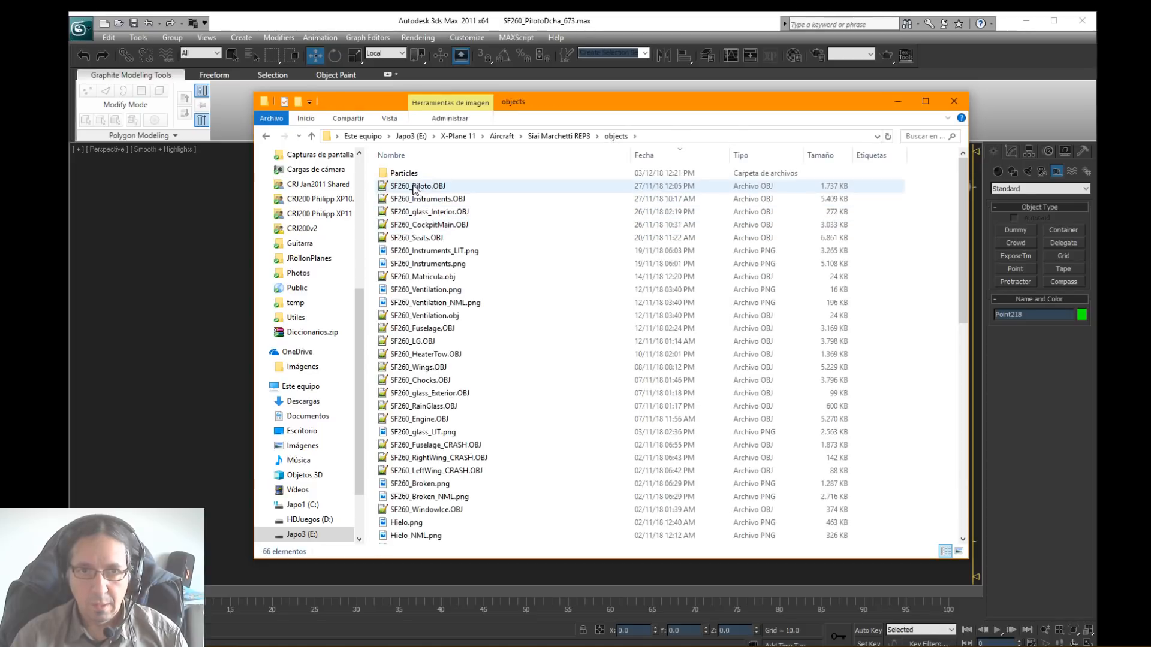
pyautogui.doubleClick(401, 173)
pyautogui.hotkey('ctrl', 'v')
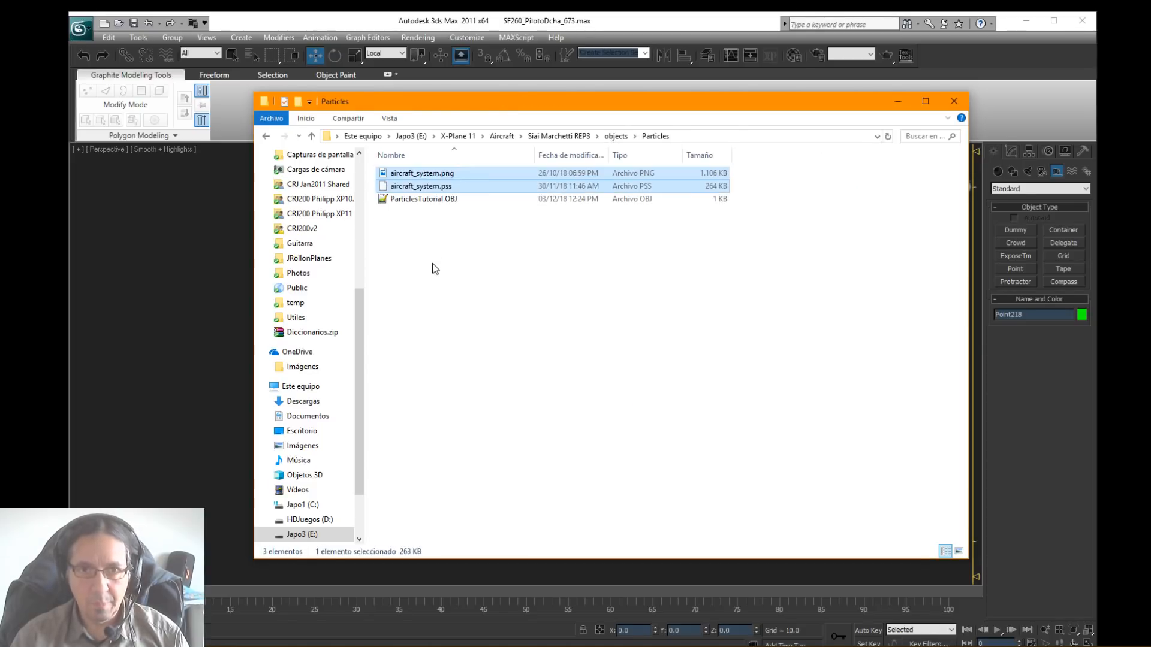
pyautogui.click(436, 270)
# Step: Rename the copied aircraft_system.pss as JRollonTutorial.pss
pyautogui.click(438, 200)
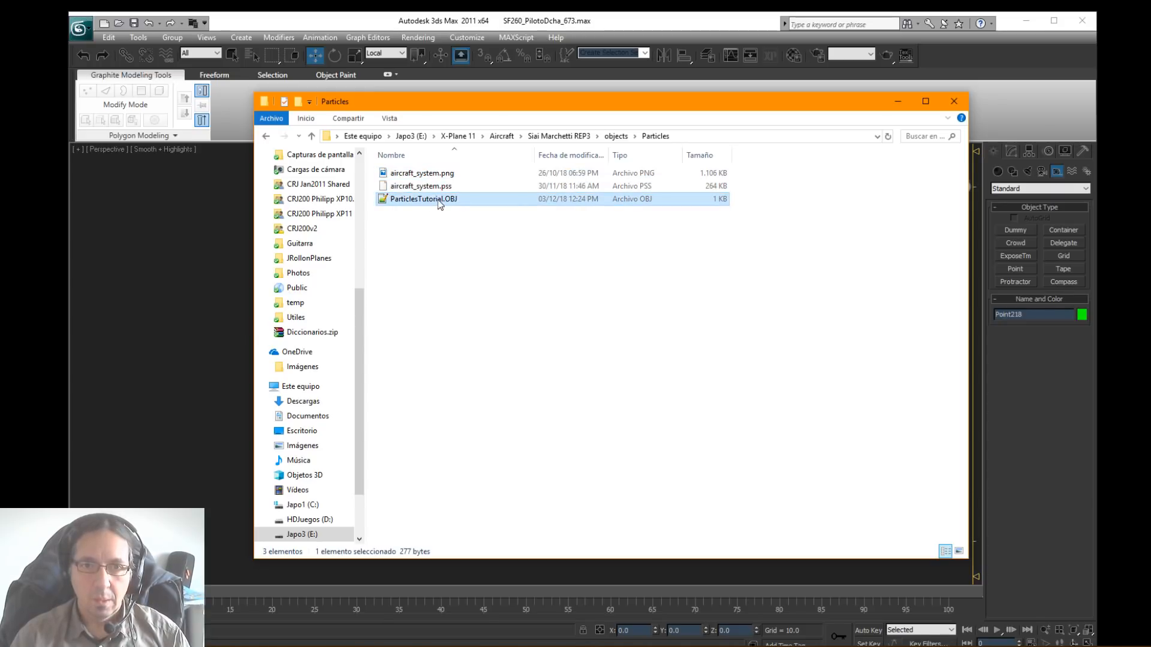
pyautogui.click(436, 190)
pyautogui.click(437, 190)
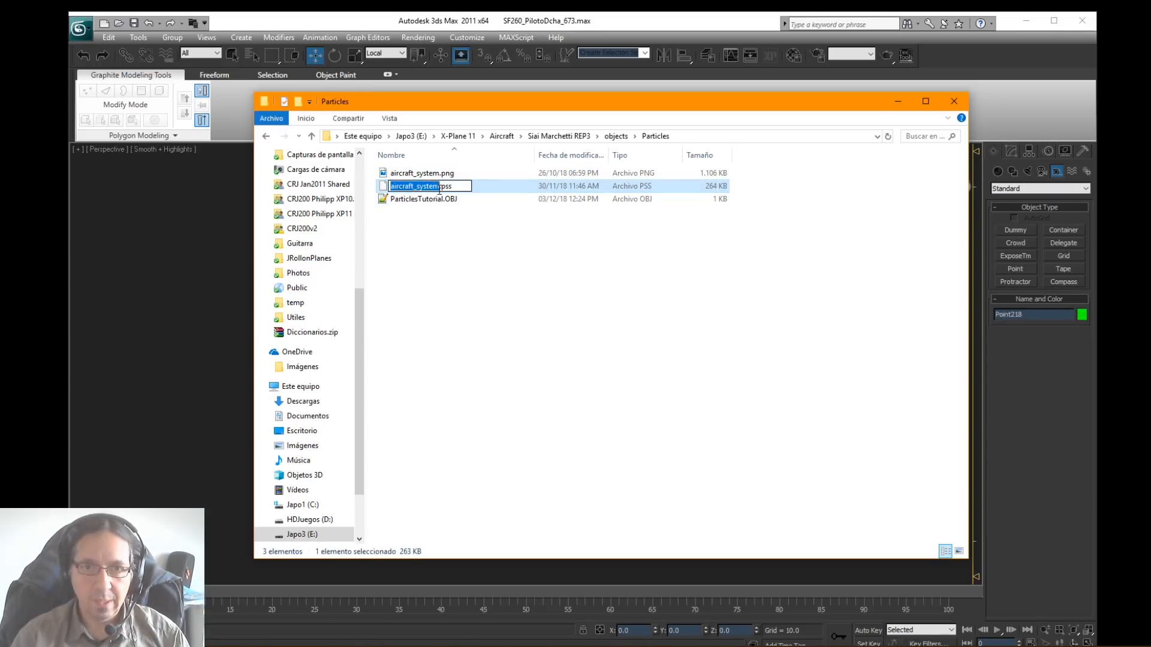
pyautogui.moveTo(440, 187); pyautogui.dragTo(392, 199)
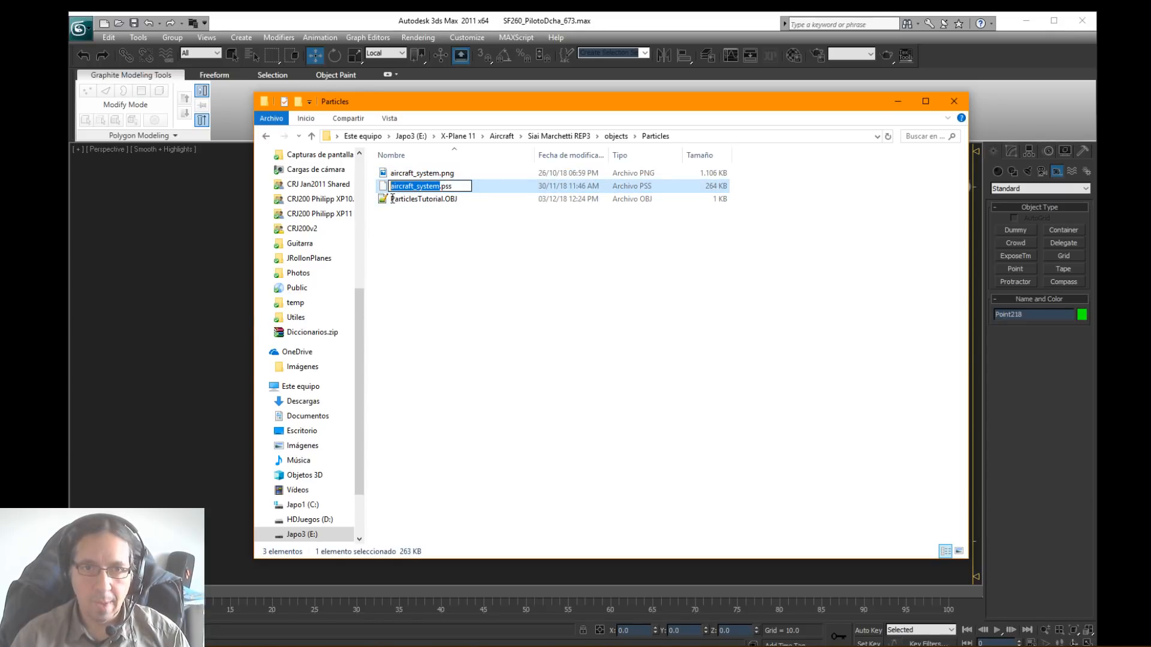
pyautogui.write('JRoll')
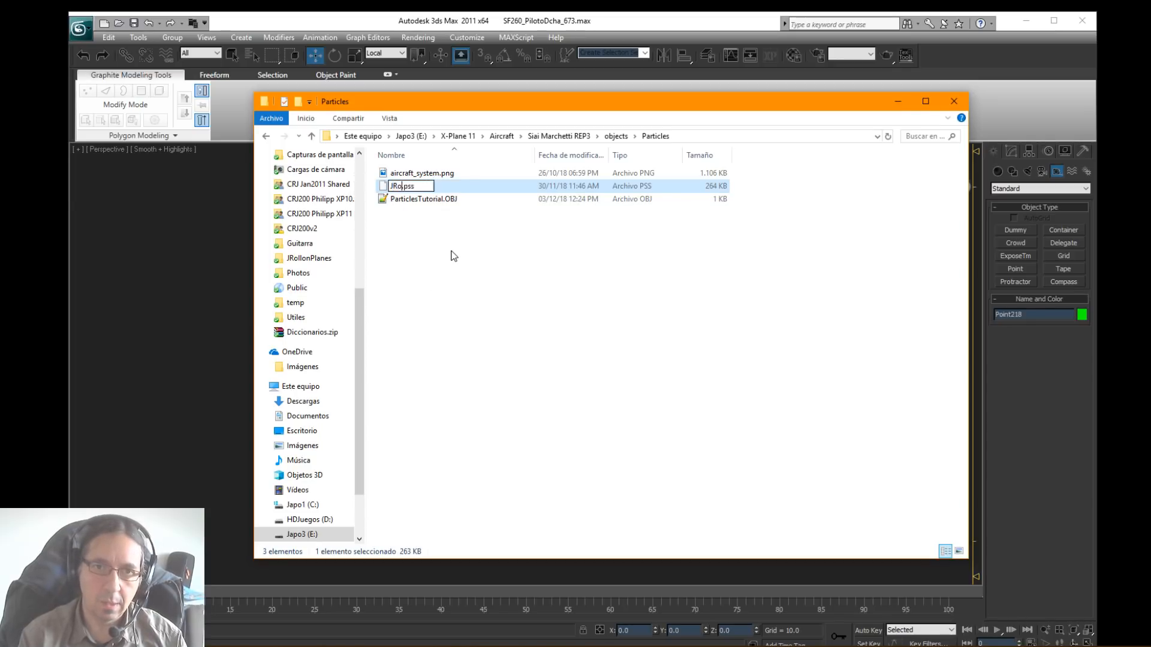
pyautogui.write('on')
pyautogui.write('tutorial')
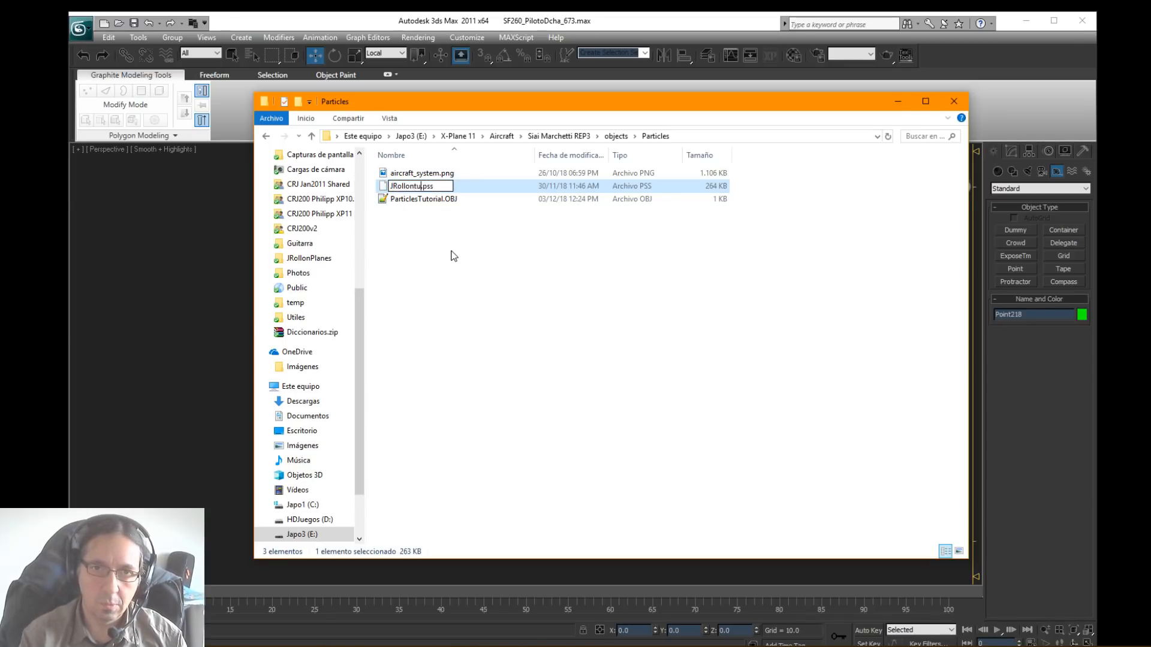
pyautogui.press('BackSpace')
pyautogui.press('BackSpace')
pyautogui.press('BackSpace')
pyautogui.press('BackSpace')
pyautogui.press('BackSpace')
pyautogui.press('BackSpace')
pyautogui.press('BackSpace')
pyautogui.press('BackSpace')
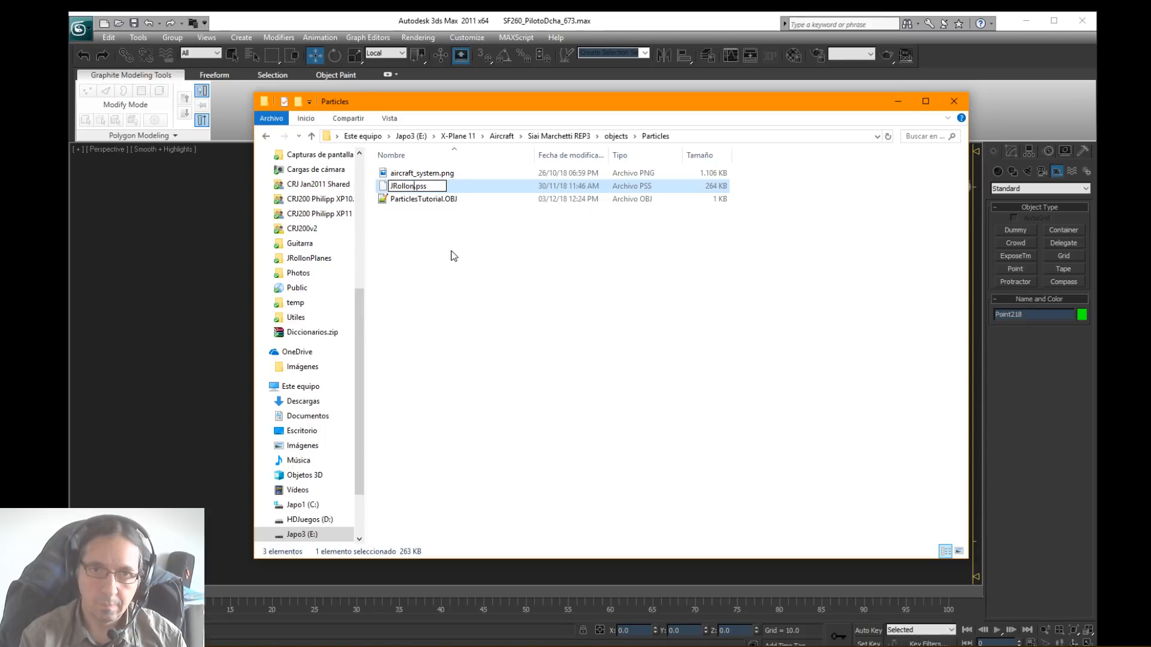
pyautogui.write('Tutorial')
pyautogui.press('Return')
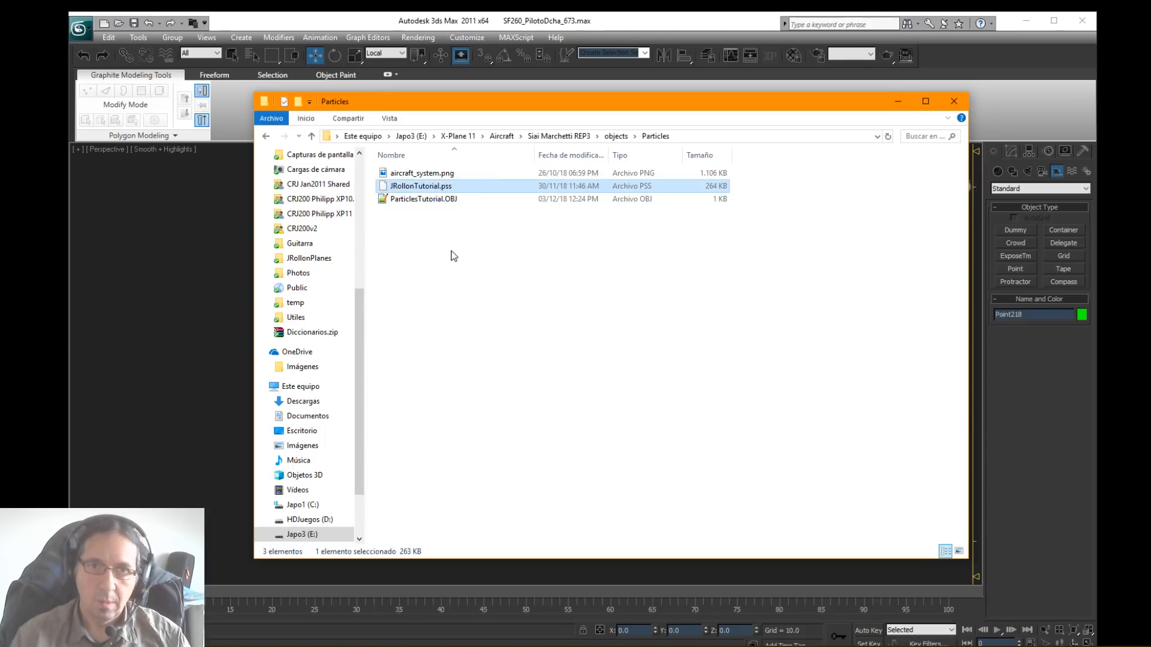
# Step: Rename the copied aircraft_system.png as JRollonTutorial.png
pyautogui.click(431, 175)
pyautogui.click(432, 175)
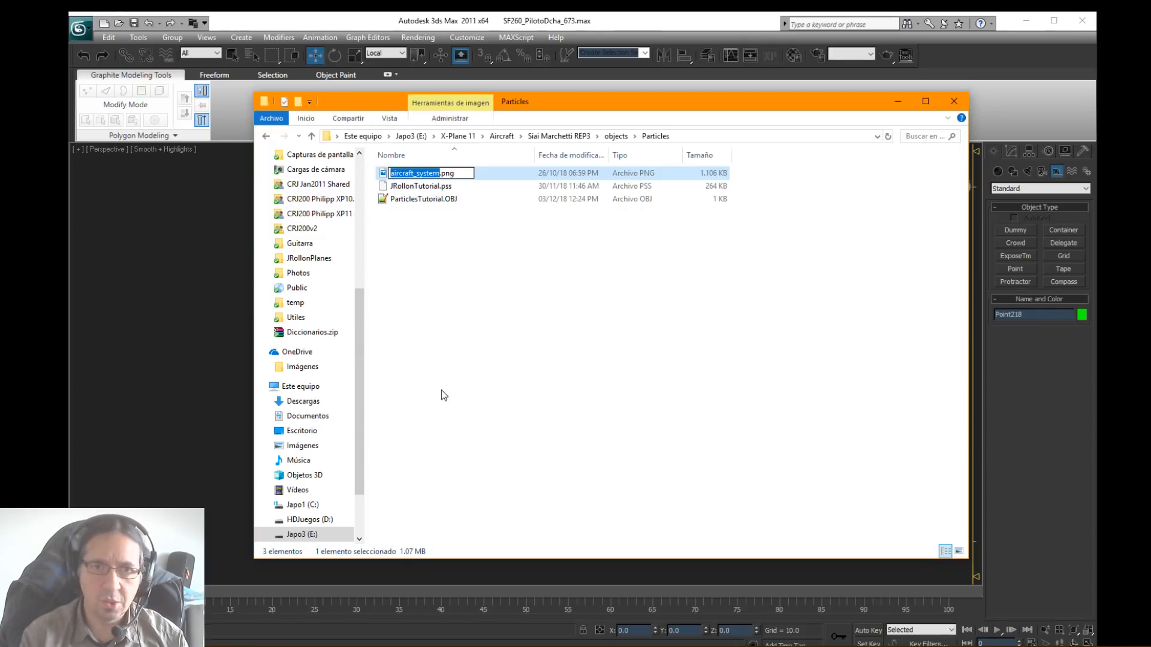
pyautogui.write('JRollon')
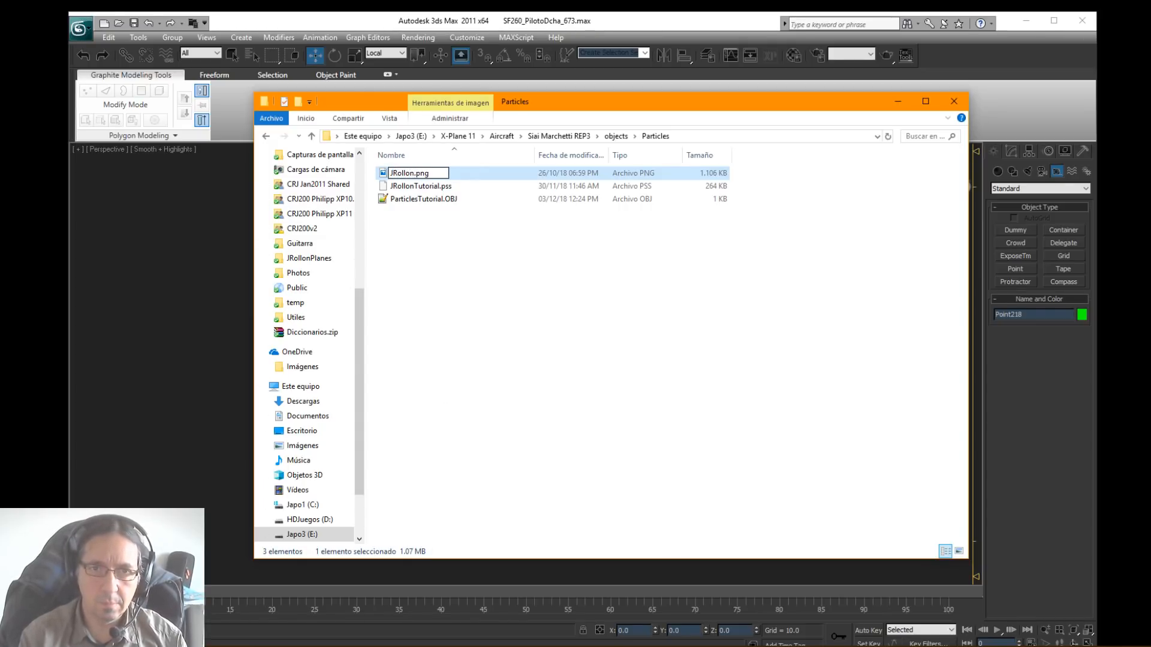
pyautogui.write('tutori')
pyautogui.press('BackSpace')
pyautogui.press('BackSpace')
pyautogui.press('BackSpace')
pyautogui.press('BackSpace')
pyautogui.press('BackSpace')
pyautogui.press('BackSpace')
pyautogui.write('Tutorial')
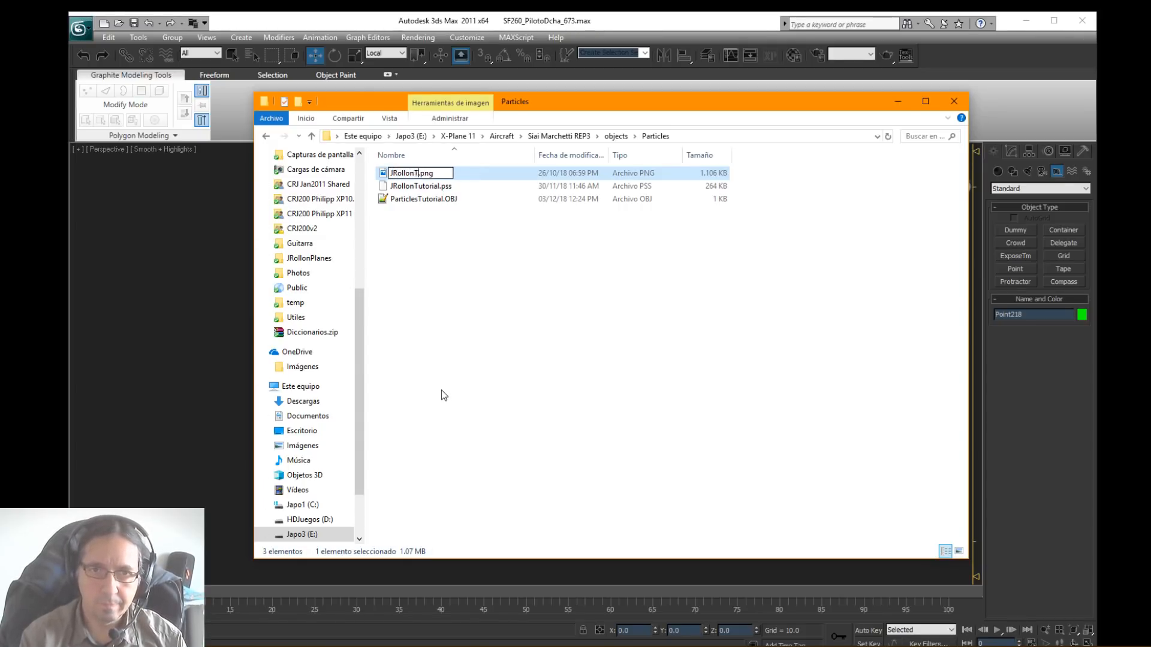
pyautogui.press('Return')
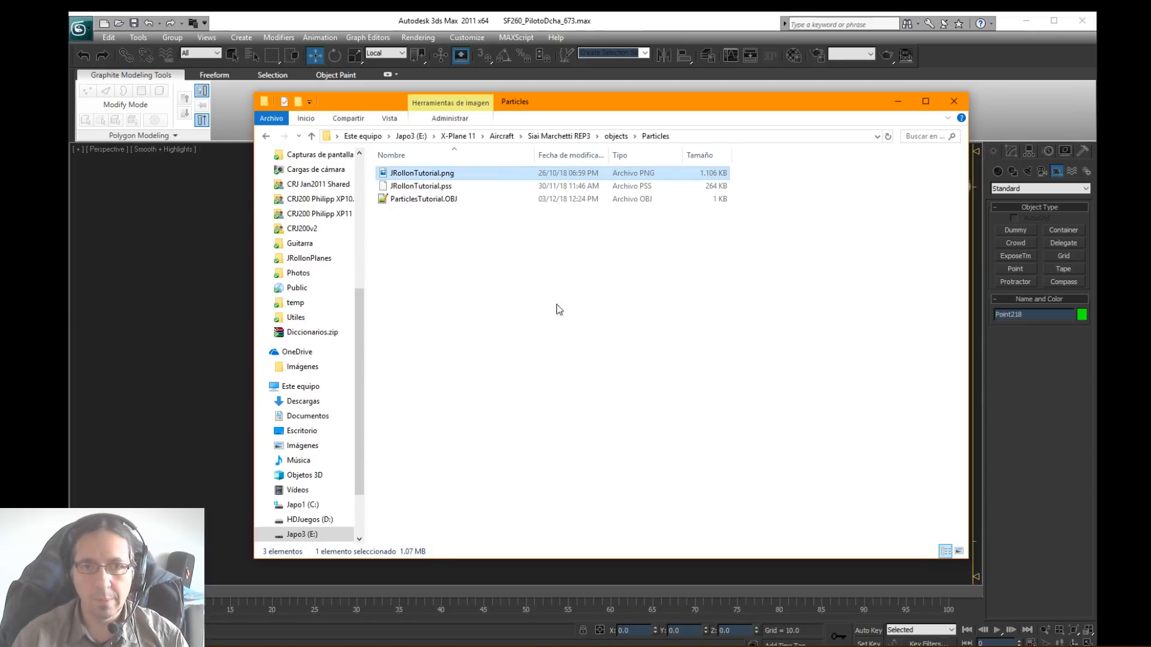
# Step: Move File Explorer aside to examine the wingtip Point helper on the SF260 in 3ds Max, and bring the Particles folder back into view
pyautogui.click(446, 187)
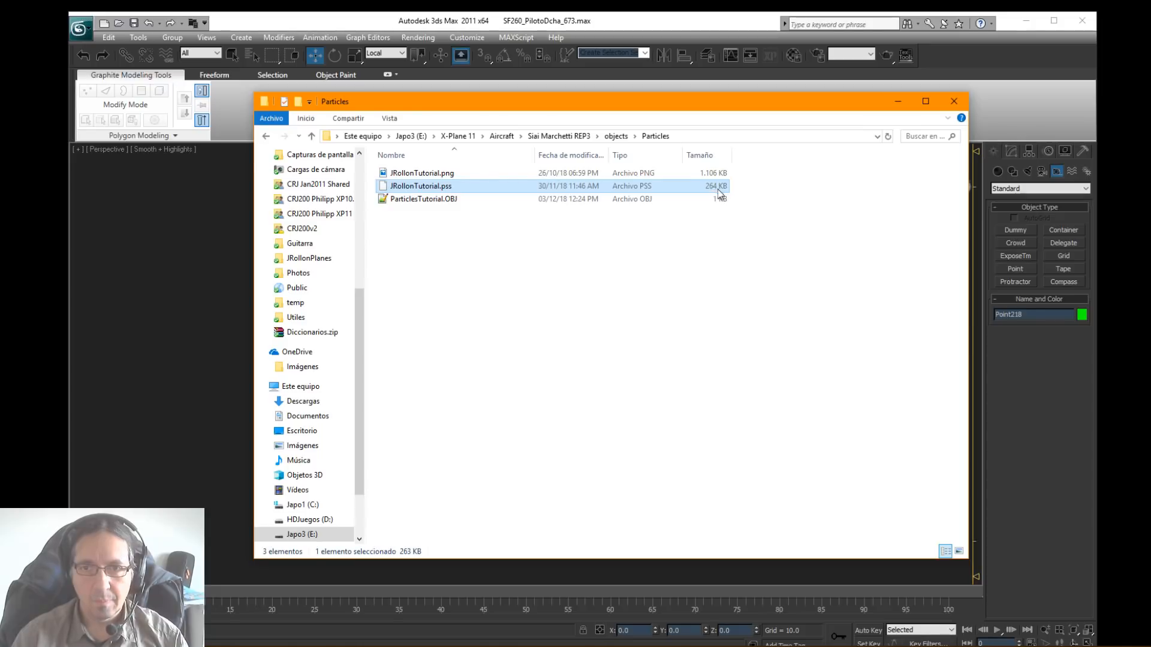
pyautogui.click(421, 200)
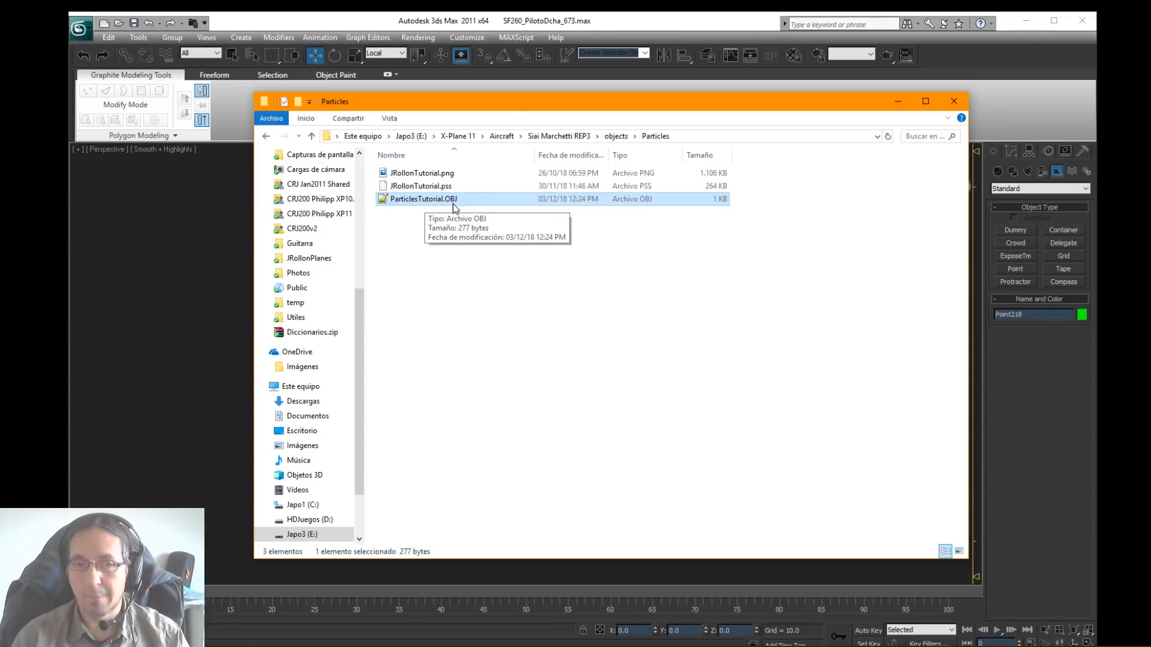
pyautogui.moveTo(562, 103); pyautogui.dragTo(0, 90)
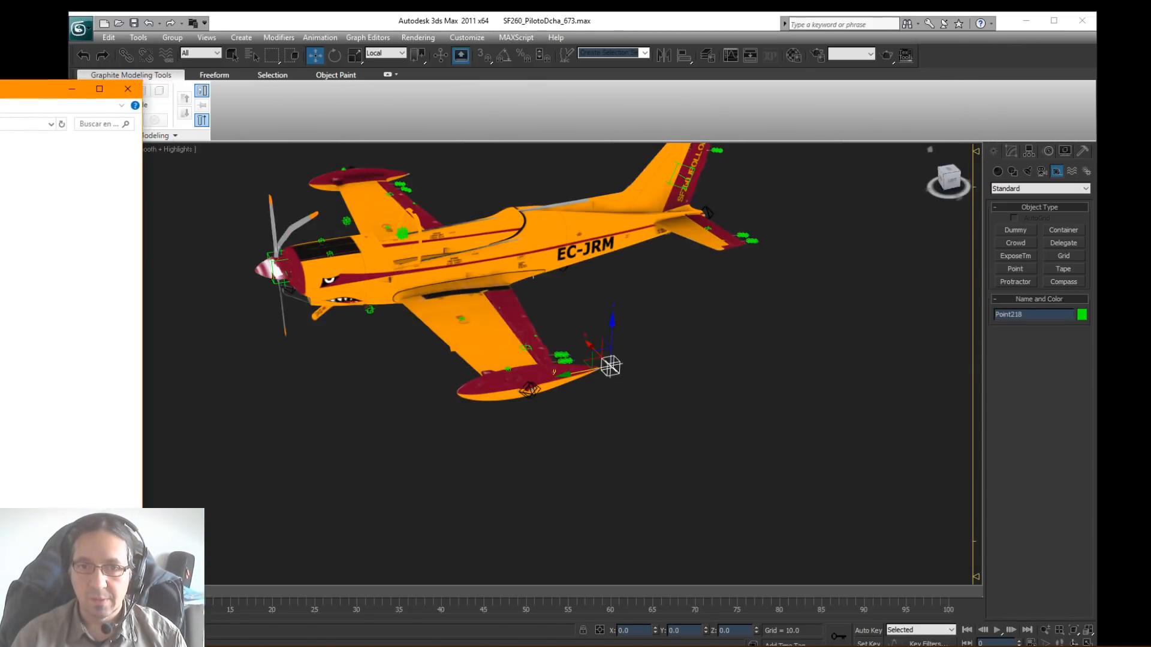
pyautogui.keyDown('alt'); pyautogui.moveTo(467, 312); pyautogui.dragTo(659, 445, button='middle'); pyautogui.keyUp('alt')
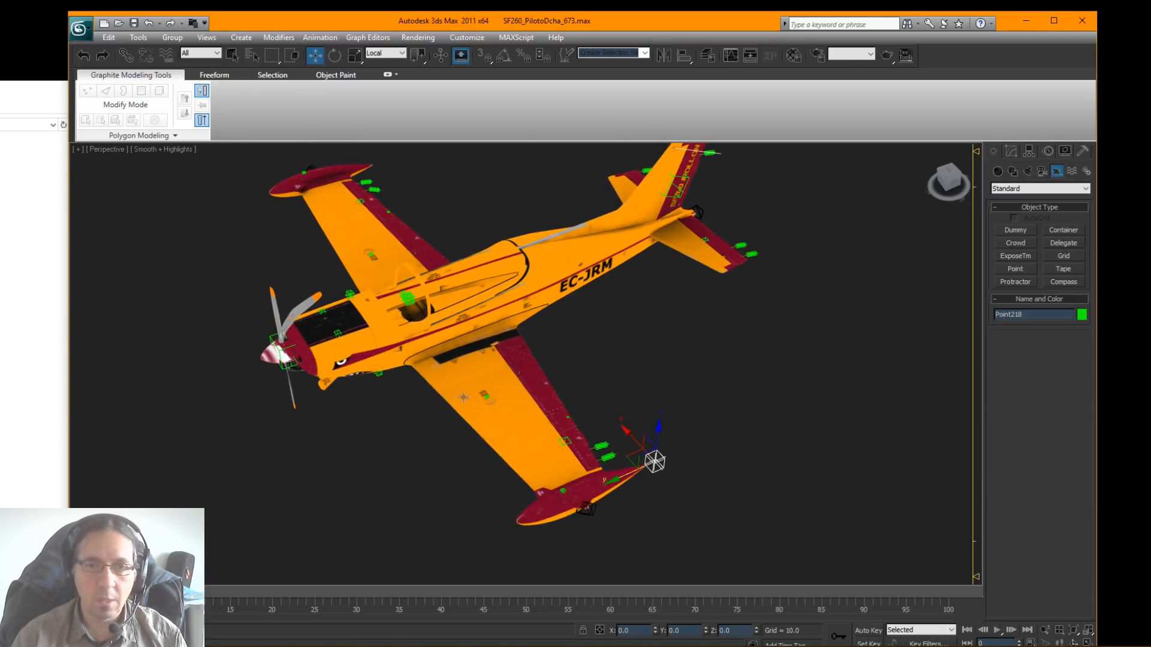
pyautogui.keyDown('alt'); pyautogui.moveTo(694, 334); pyautogui.dragTo(729, 365, button='middle'); pyautogui.keyUp('alt')
pyautogui.moveTo(0, 89); pyautogui.dragTo(708, 78)
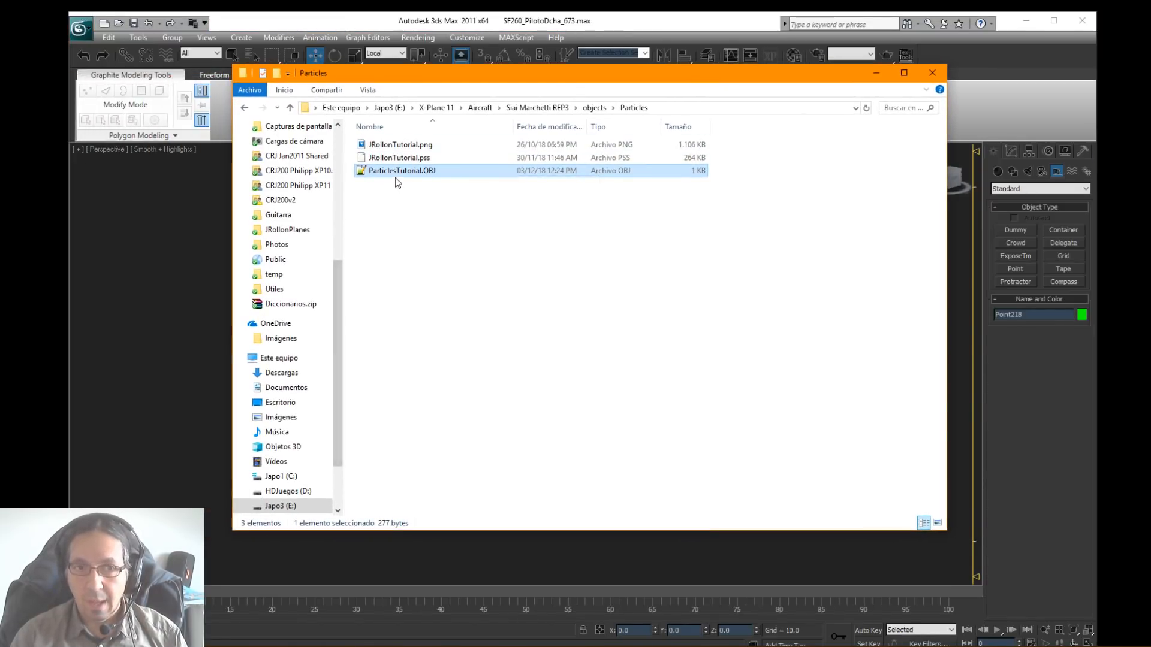
# Step: Bring Notepad++ back, review the EMITTER apu_effects line in the Boeing's particles.obj, and close that file to return to ParticlesTutorial.OBJ
pyautogui.moveTo(1150, 93); pyautogui.dragTo(557, 107)
pyautogui.moveTo(531, 227); pyautogui.dragTo(284, 214)
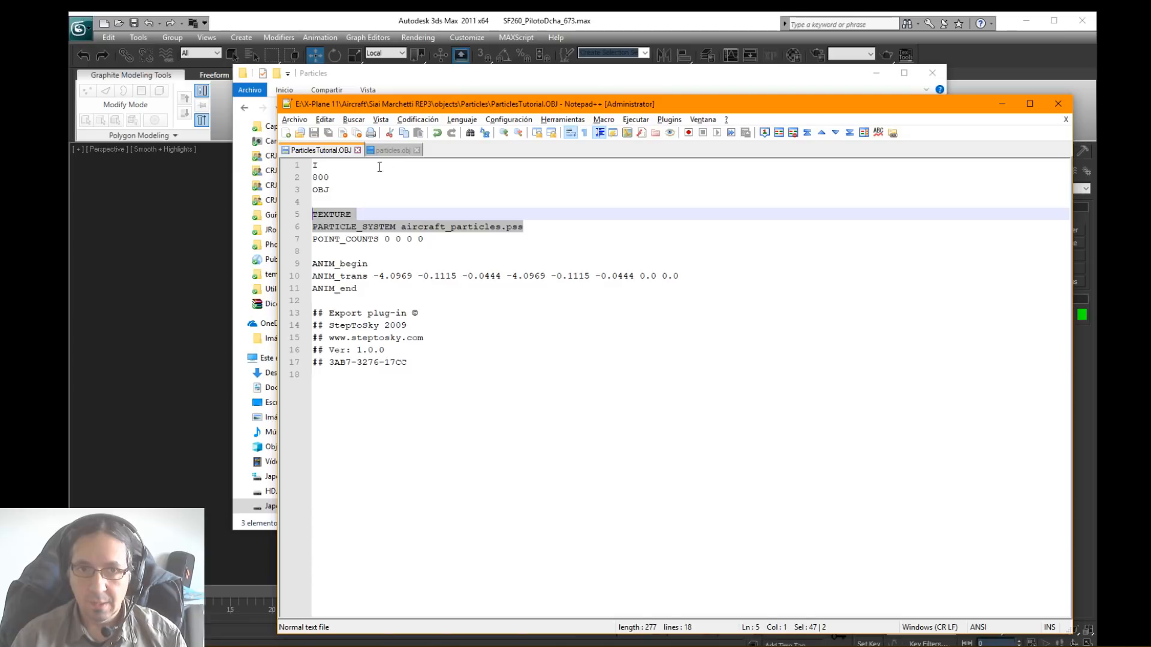
pyautogui.click(388, 150)
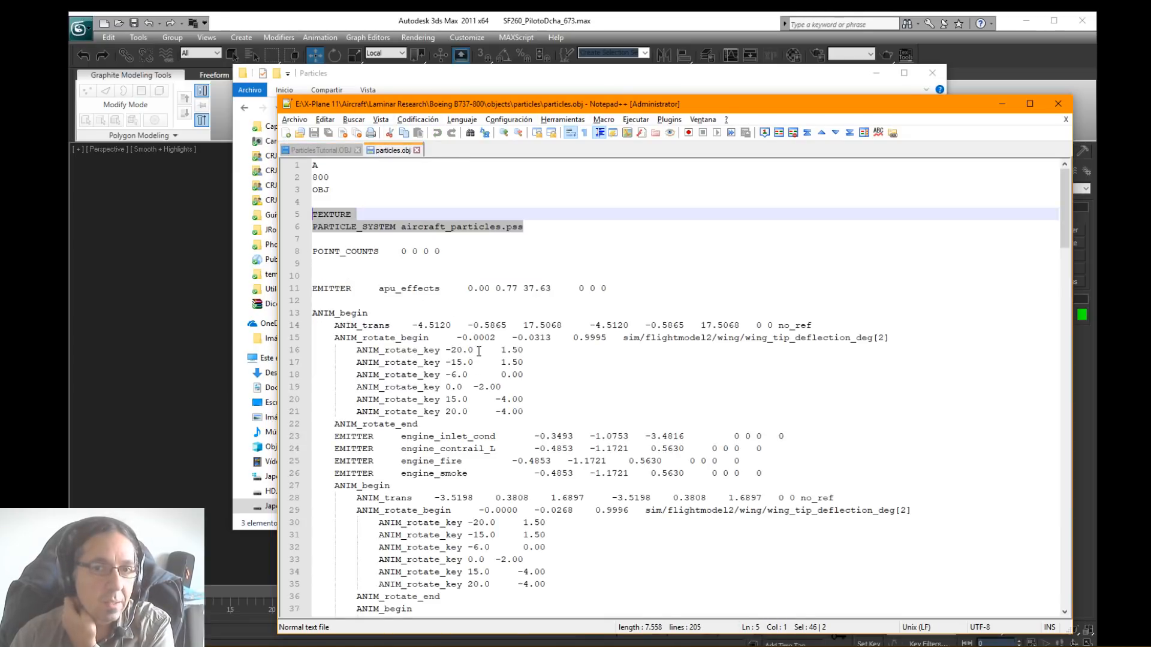
pyautogui.moveTo(313, 293); pyautogui.dragTo(618, 290)
pyautogui.hotkey('ctrl', 'c')
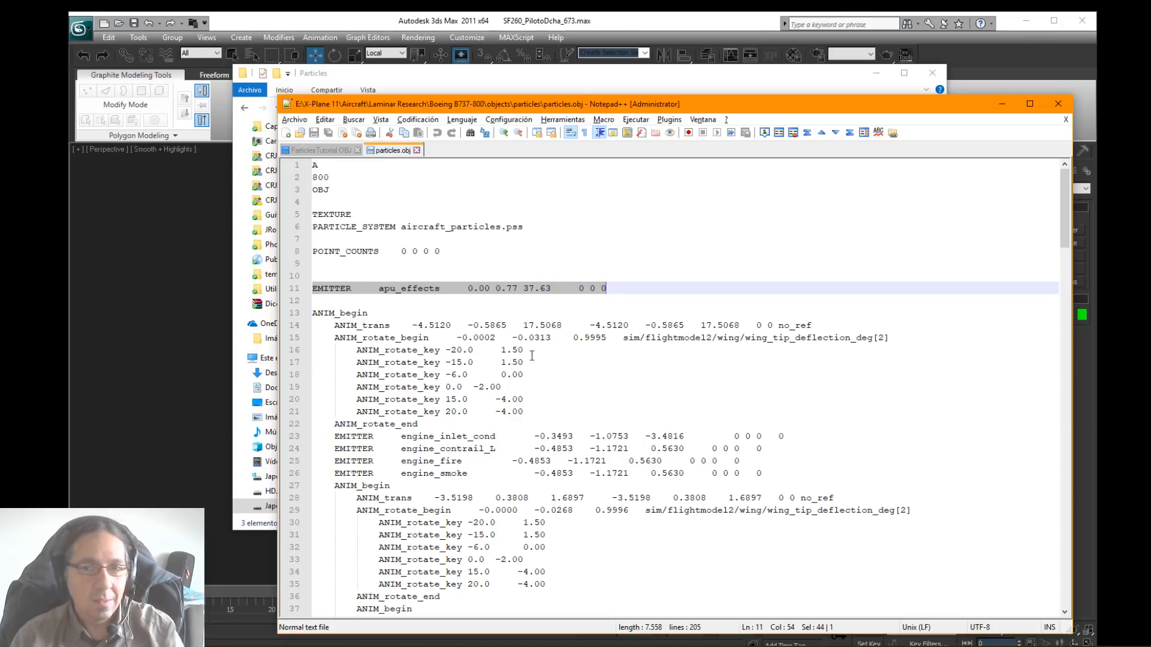
pyautogui.click(417, 150)
pyautogui.click(418, 252)
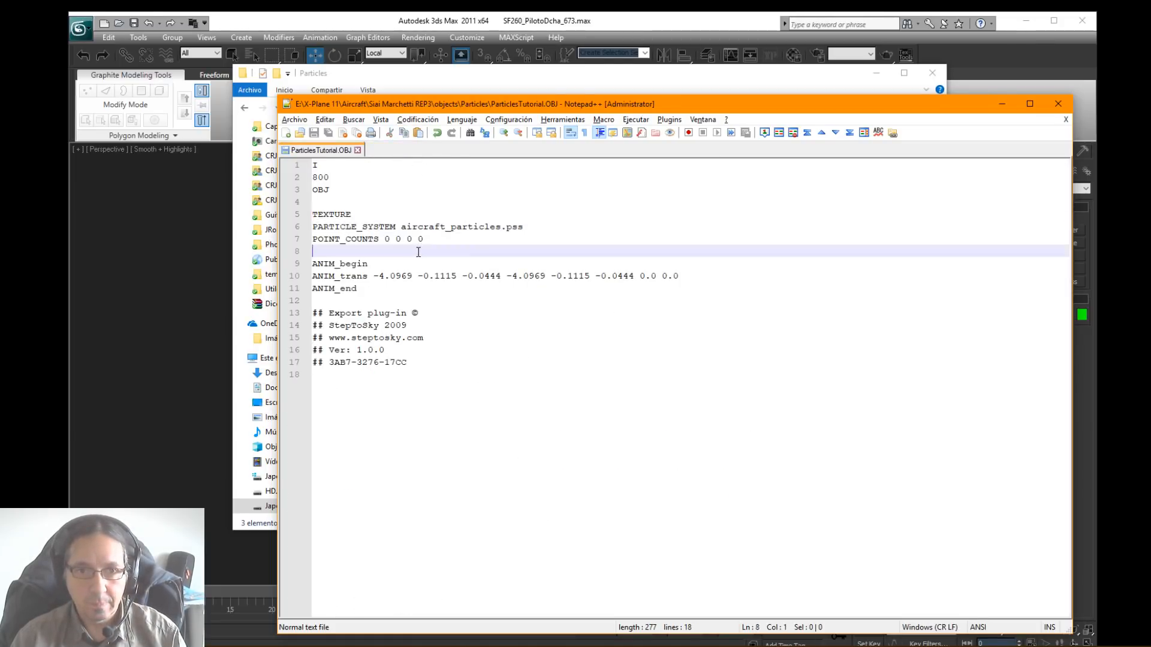
# Step: Insert blank lines below POINT_COUNTS in ParticlesTutorial.OBJ and paste the copied EMITTER apu_effects line there
pyautogui.press('Return')
pyautogui.press('Return')
pyautogui.press('Return')
pyautogui.press('Up')
pyautogui.press('Up')
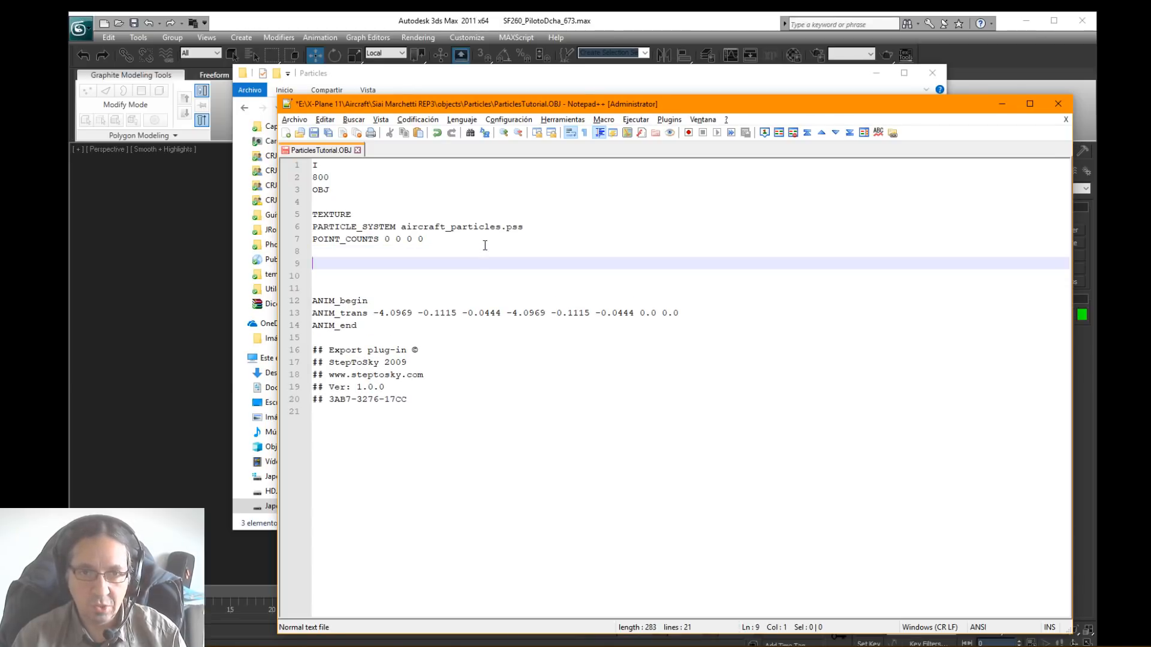
pyautogui.hotkey('ctrl', 'v')
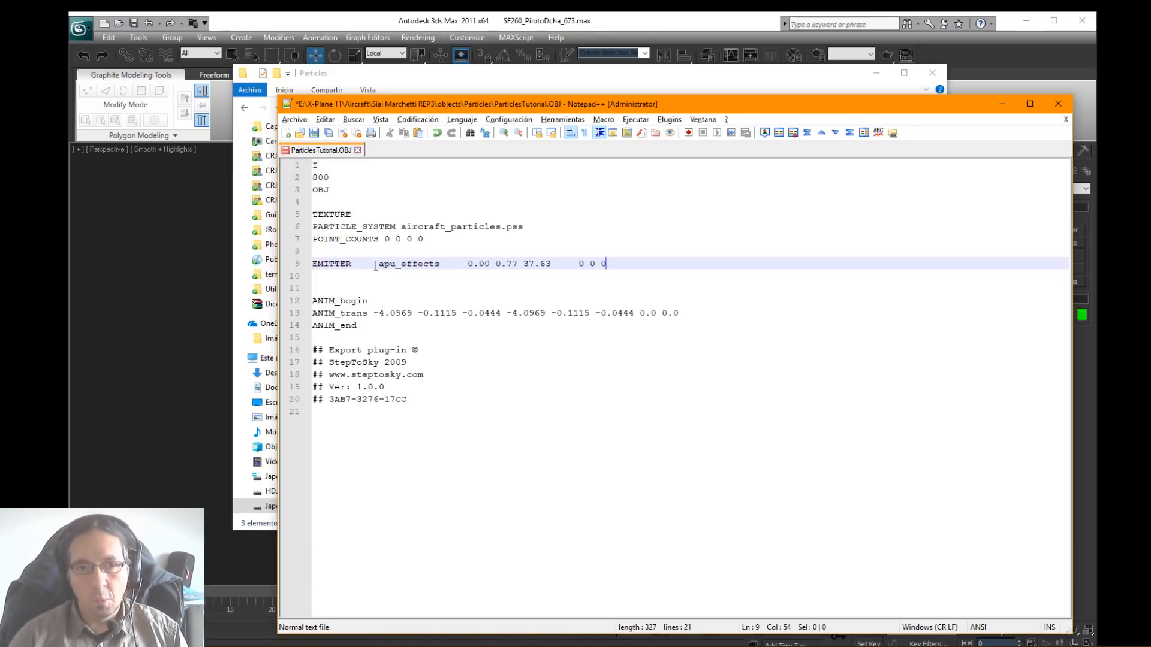
pyautogui.click(352, 265)
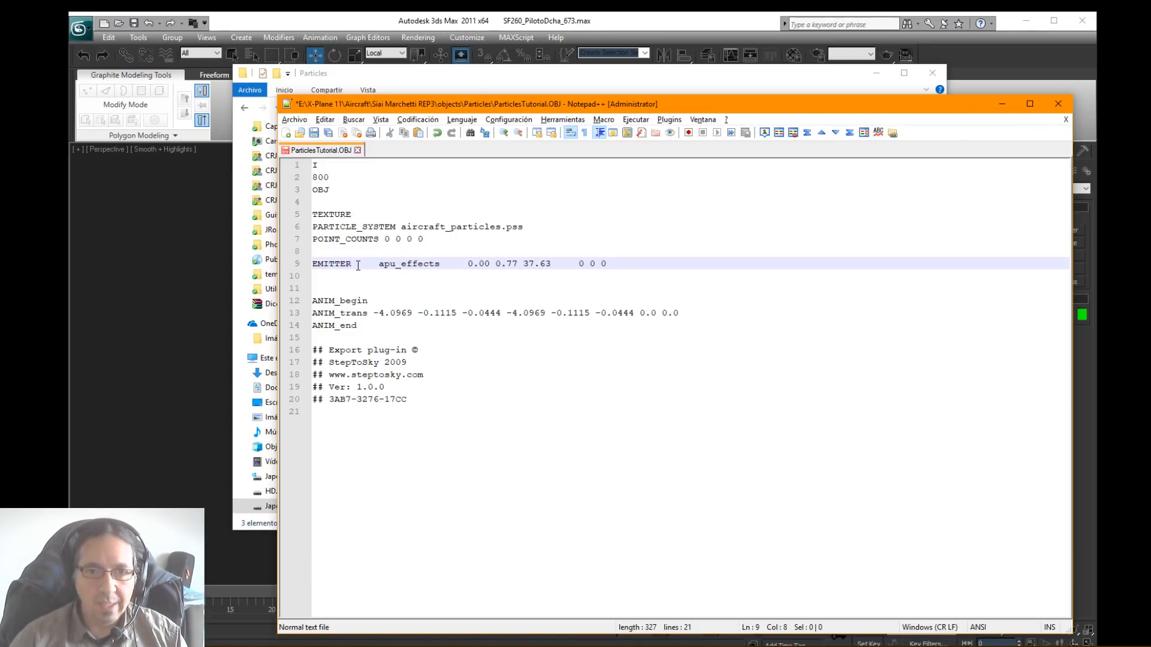
pyautogui.moveTo(314, 264); pyautogui.dragTo(353, 265)
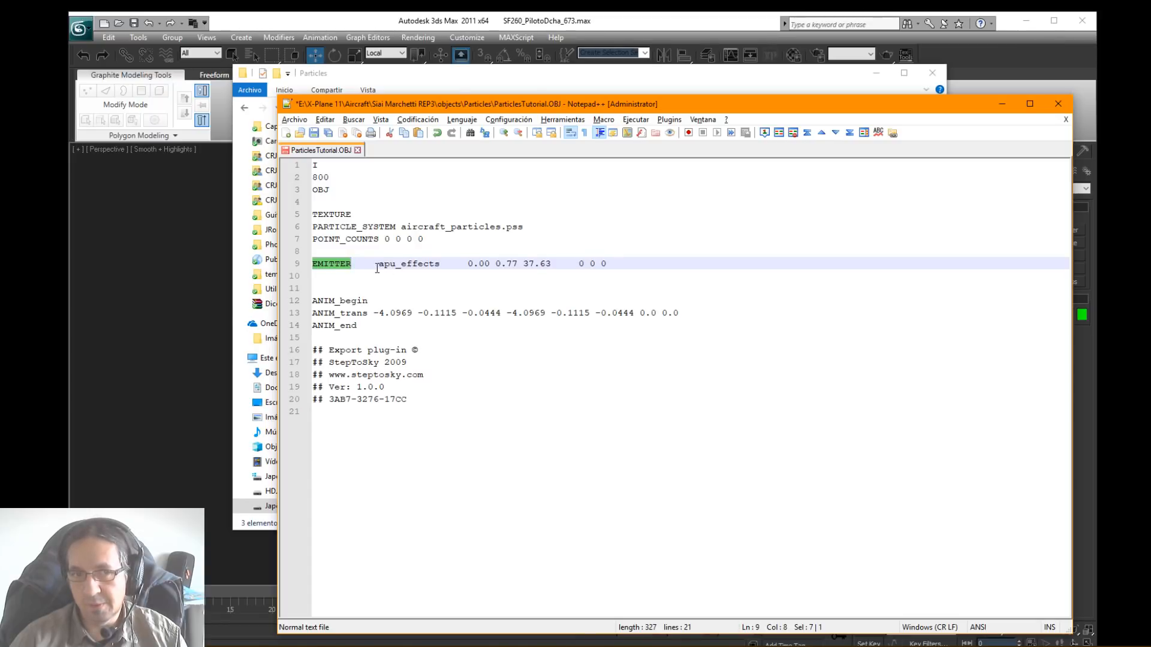
pyautogui.click(324, 313)
pyautogui.doubleClick(324, 264)
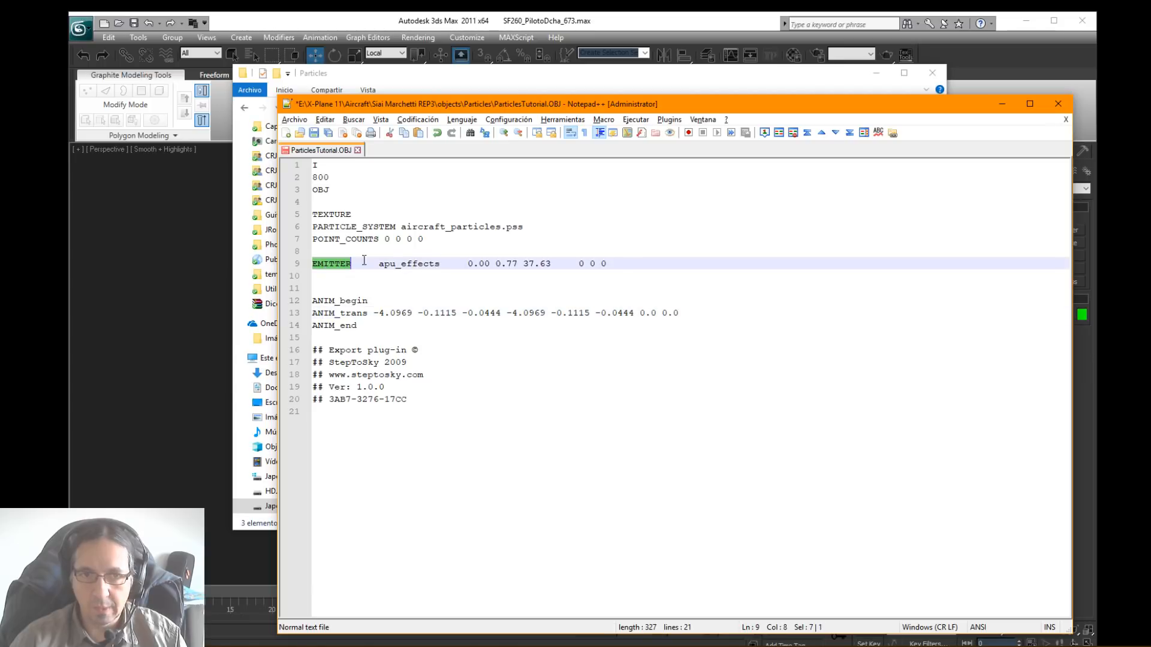
# Step: Replace the emitter name apu_effects with JRollon_Emitter in the pasted EMITTER line
pyautogui.click(395, 263)
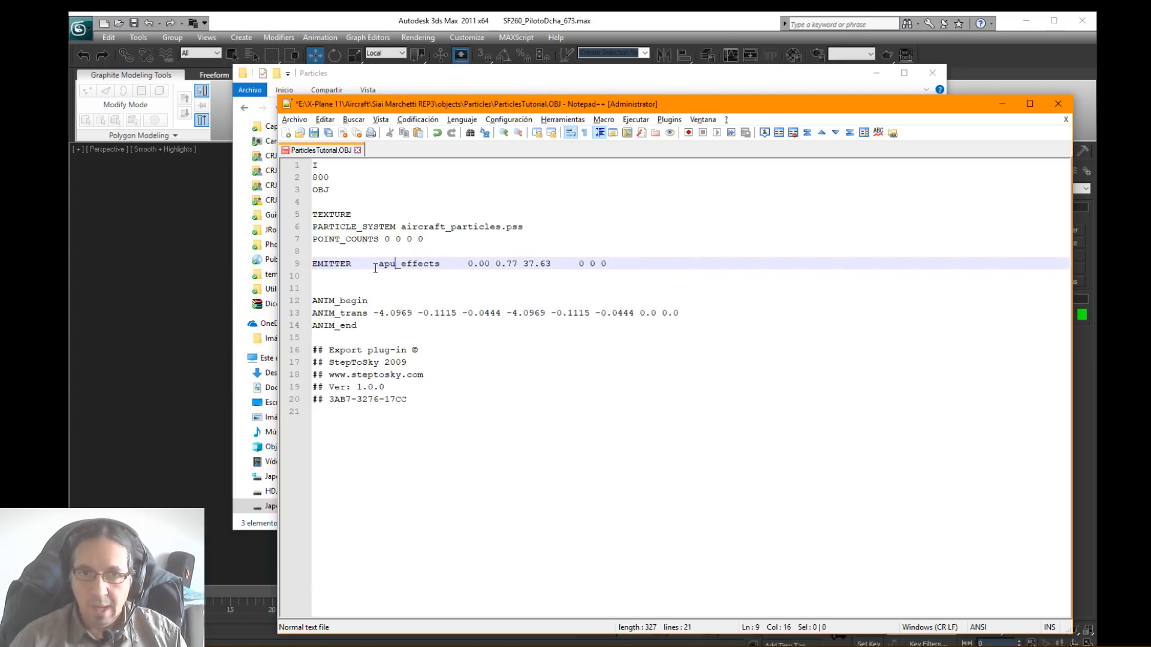
pyautogui.moveTo(379, 266); pyautogui.dragTo(441, 265)
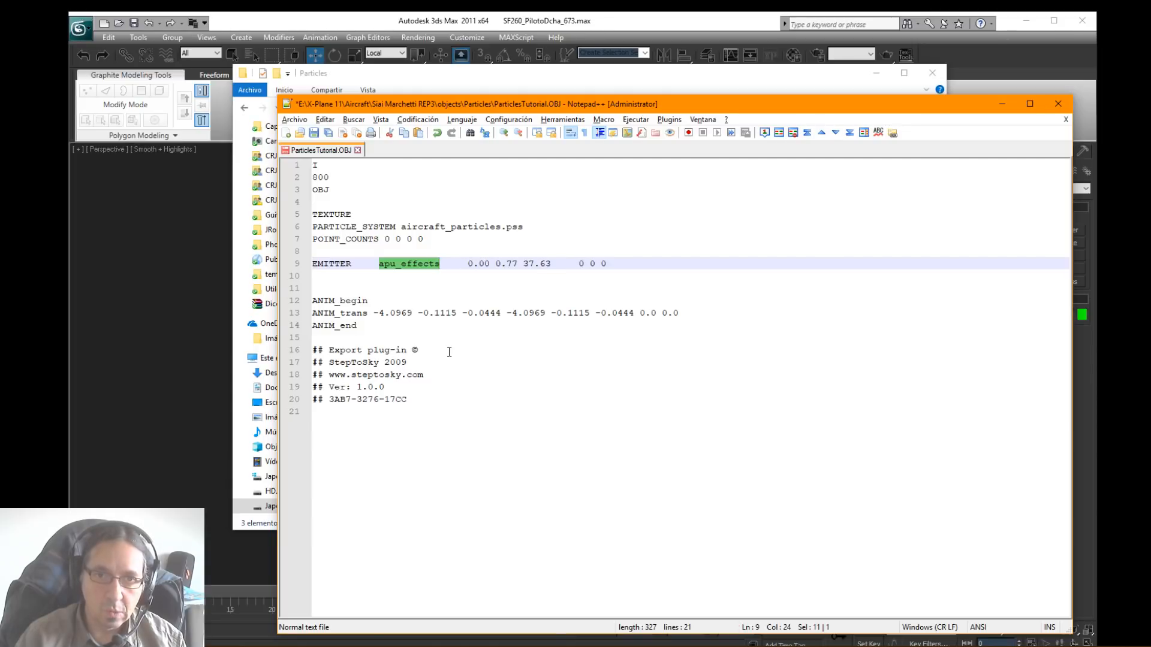
pyautogui.write('R     JRollon')
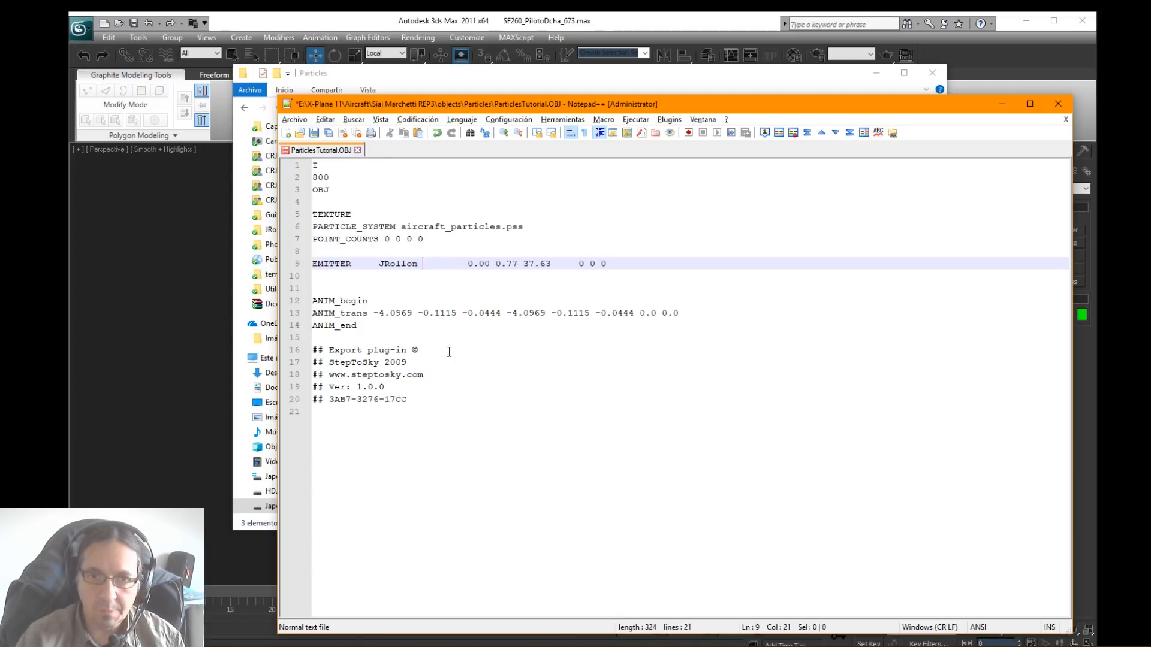
pyautogui.press('BackSpace')
pyautogui.write('_')
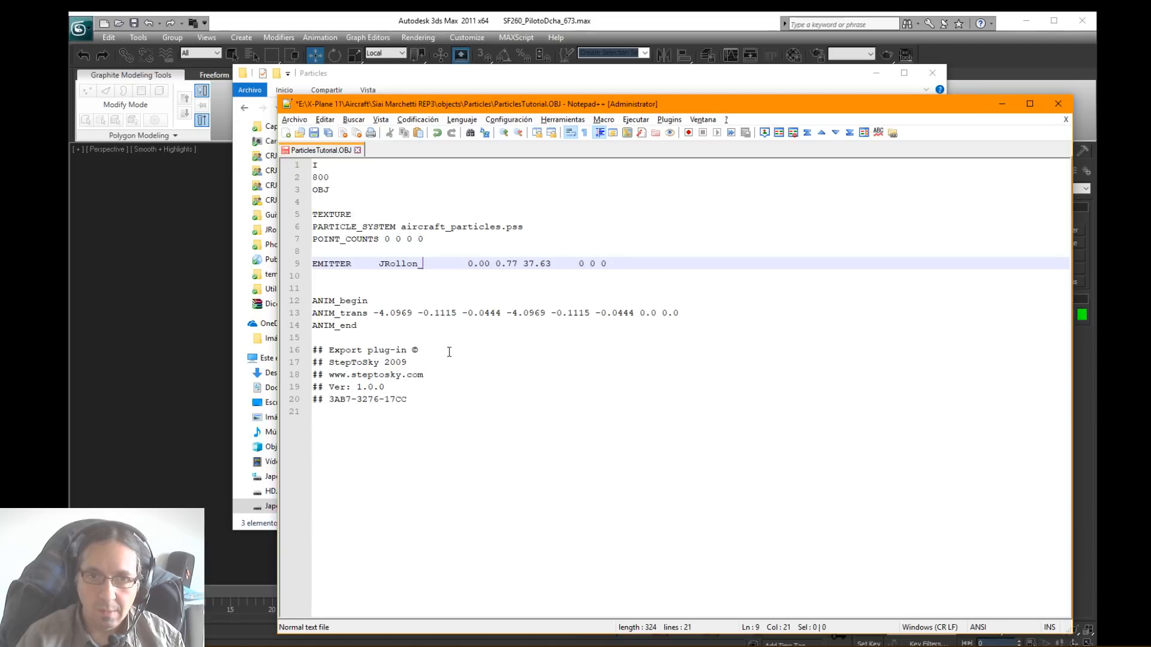
pyautogui.write('Emii')
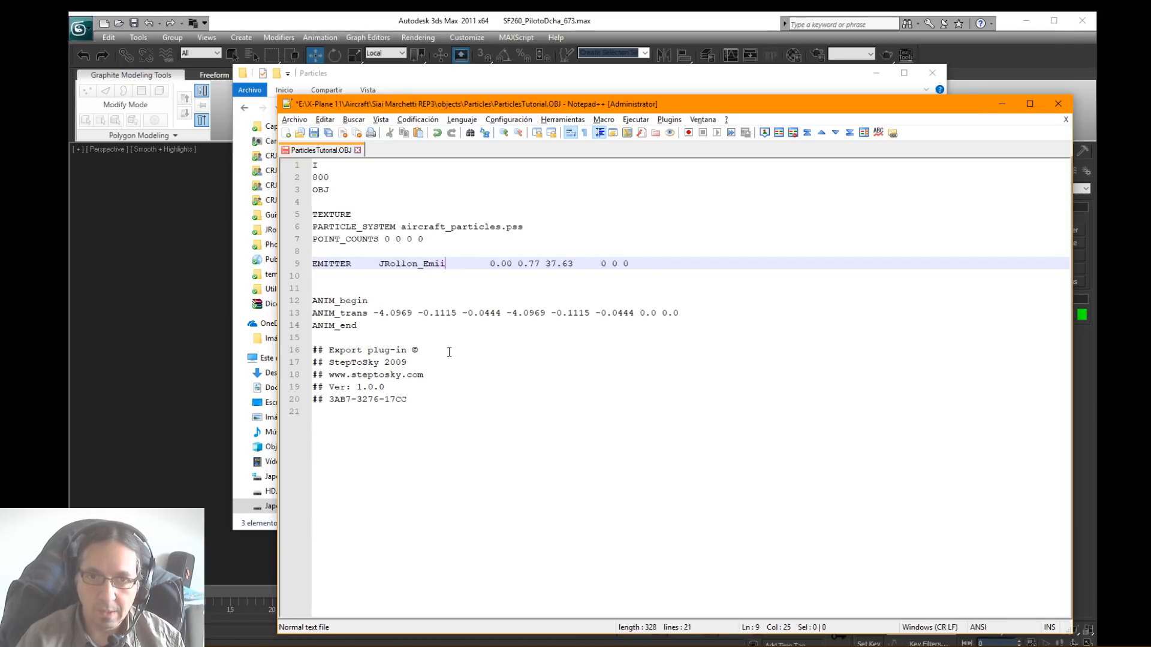
pyautogui.write('ter')
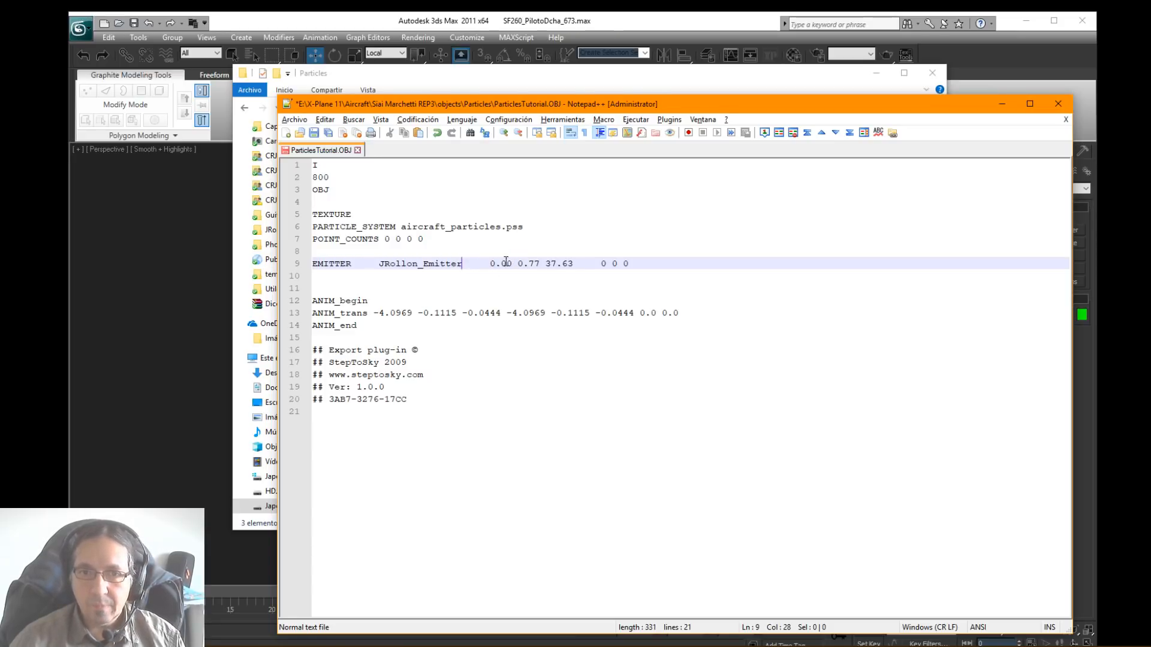
# Step: Highlight the emitter's position values, examine the wingtip Point helper on the SF260 in 3ds Max, and return to ParticlesTutorial.OBJ
pyautogui.moveTo(490, 264); pyautogui.dragTo(569, 264)
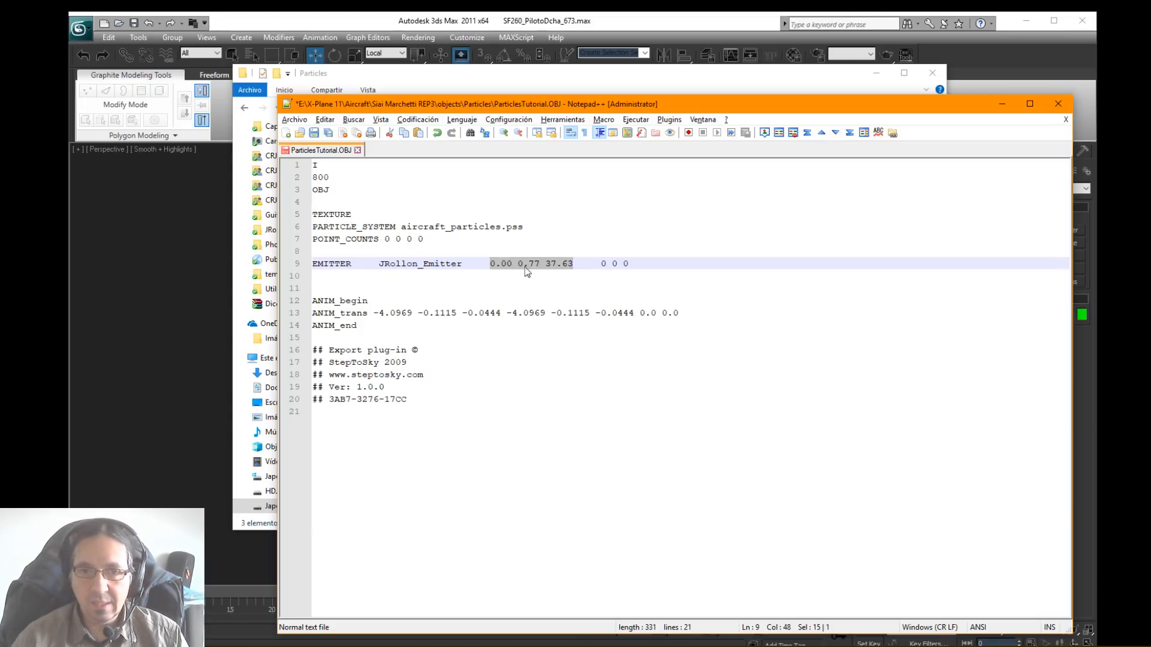
pyautogui.click(495, 263)
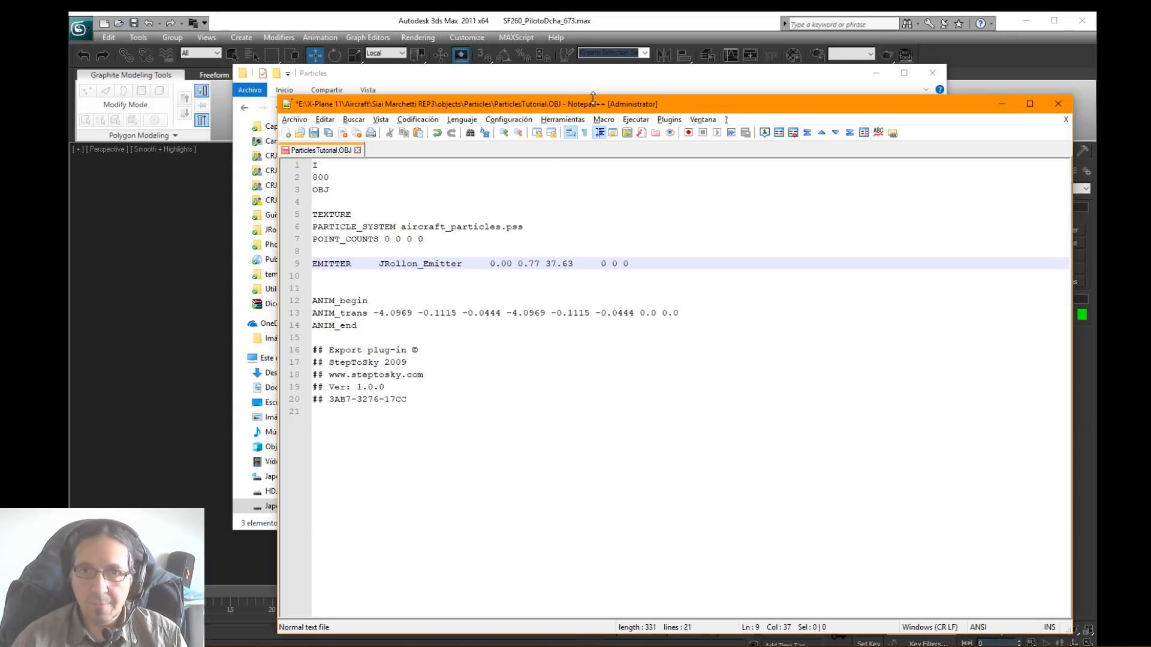
pyautogui.moveTo(612, 110); pyautogui.dragTo(1150, 109)
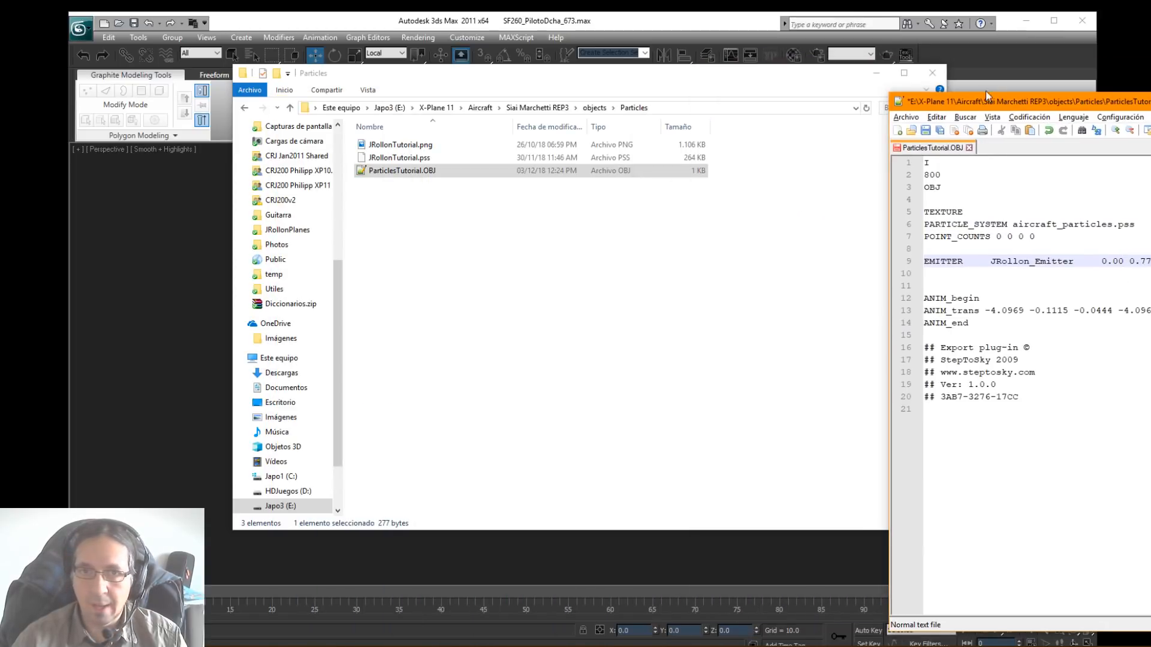
pyautogui.moveTo(670, 79); pyautogui.dragTo(0, 107)
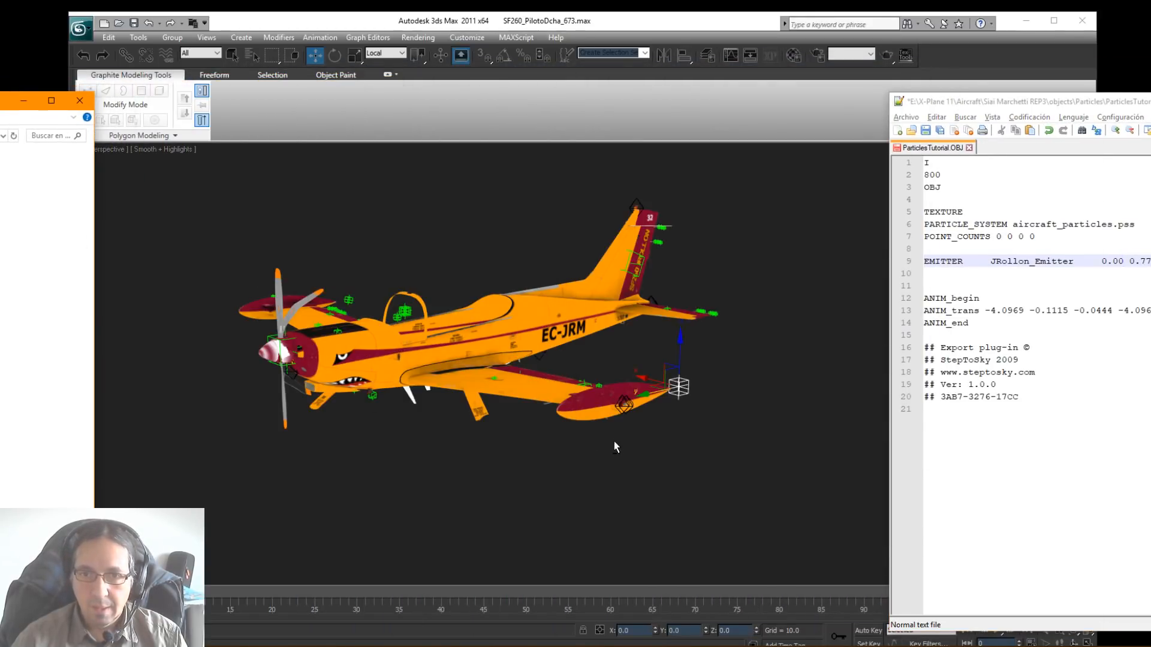
pyautogui.keyDown('alt'); pyautogui.moveTo(614, 442); pyautogui.dragTo(576, 454, button='middle'); pyautogui.keyUp('alt')
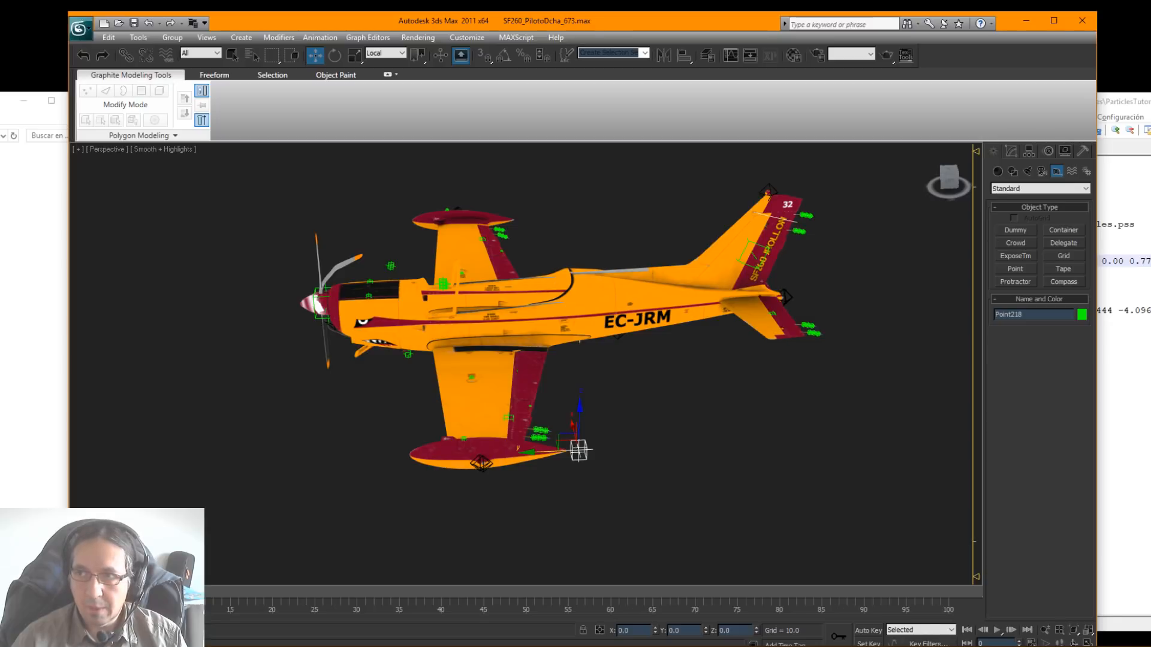
pyautogui.moveTo(1150, 106); pyautogui.dragTo(646, 86)
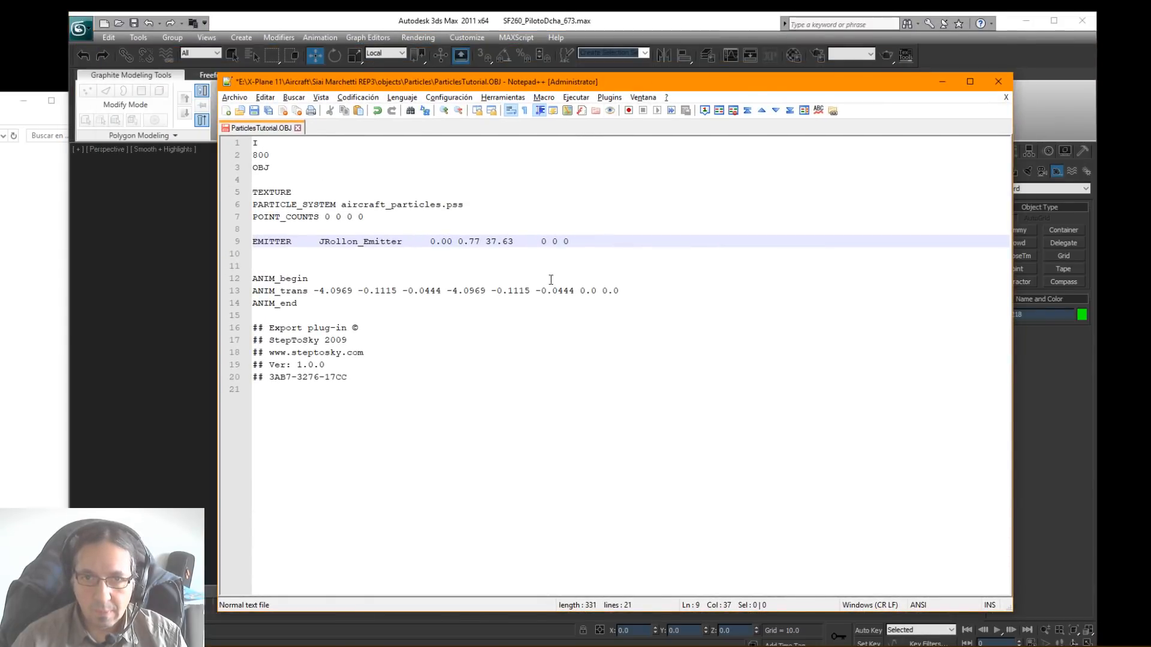
# Step: Delete the block from ANIM_begin to ANIM_end, including its ANIM_trans line
pyautogui.moveTo(574, 291); pyautogui.dragTo(447, 290)
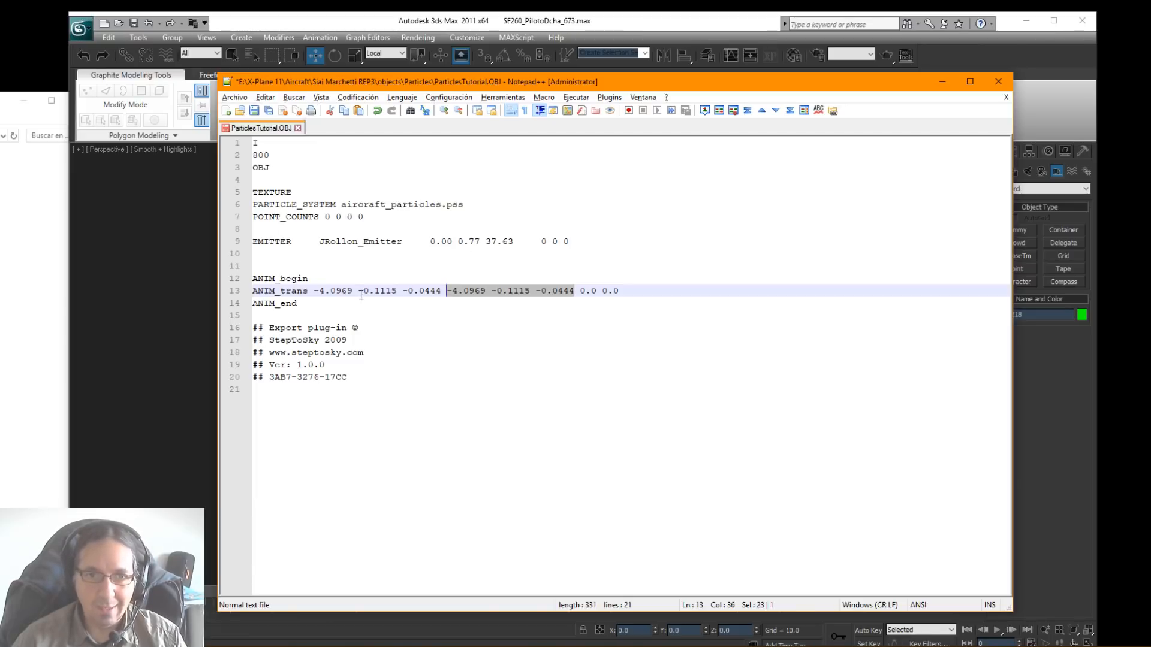
pyautogui.moveTo(350, 299); pyautogui.dragTo(231, 277)
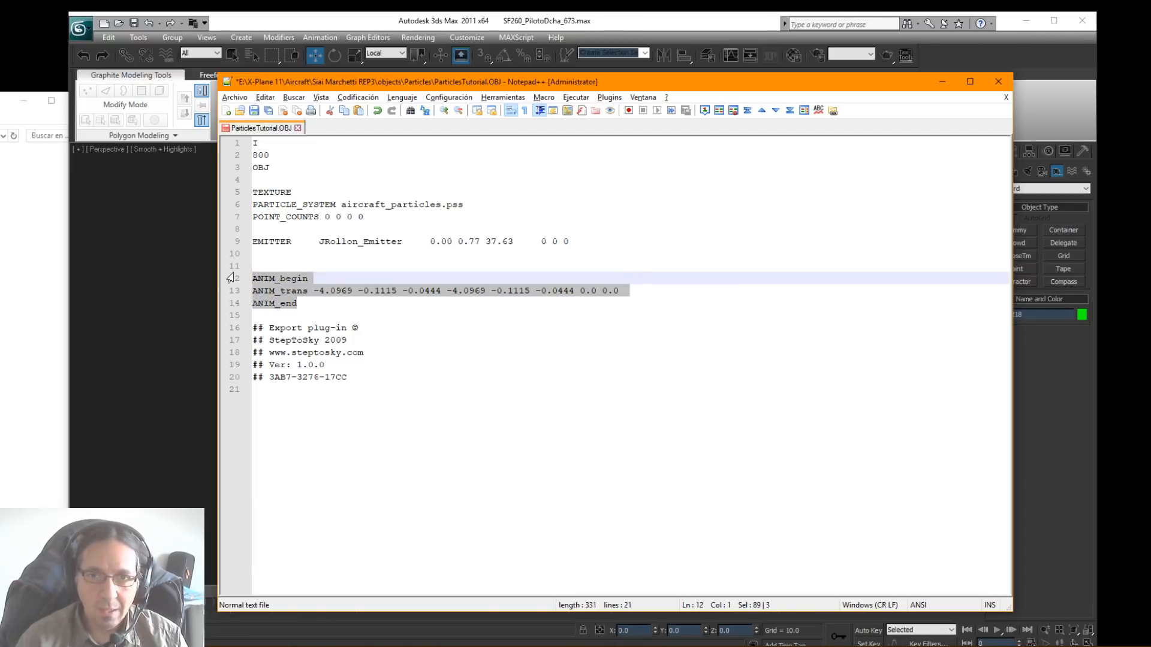
pyautogui.press('Delete')
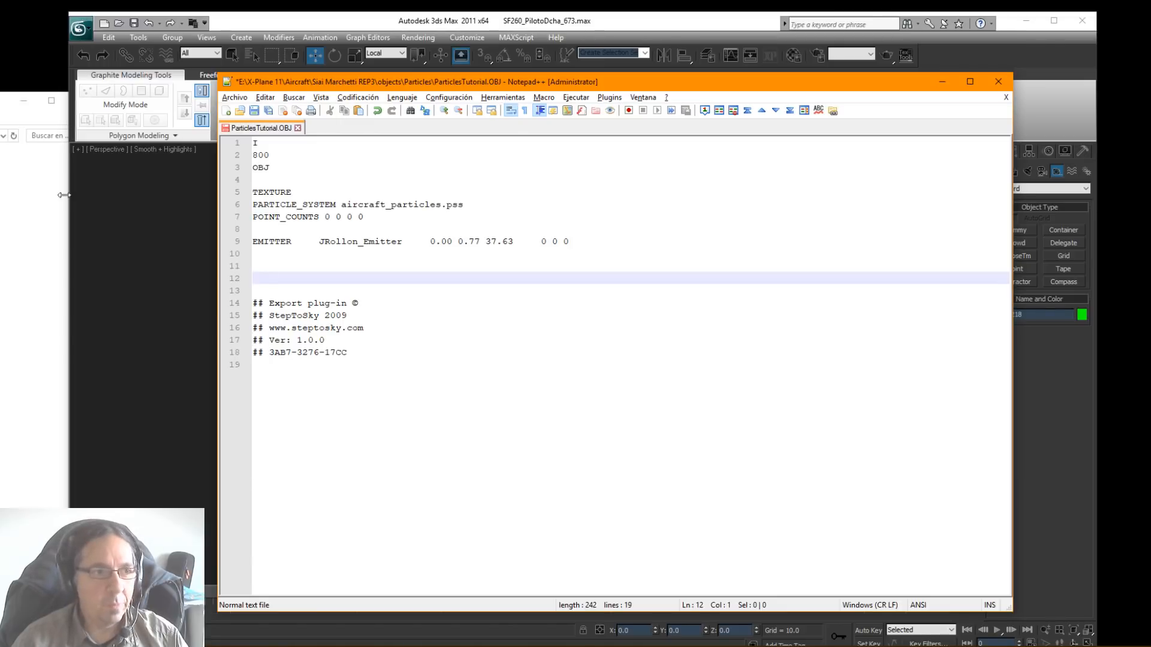
# Step: Look through the SF260's objects folder and its Particles subfolder in File Explorer, and move that window out of the way
pyautogui.moveTo(0, 104); pyautogui.dragTo(508, 129)
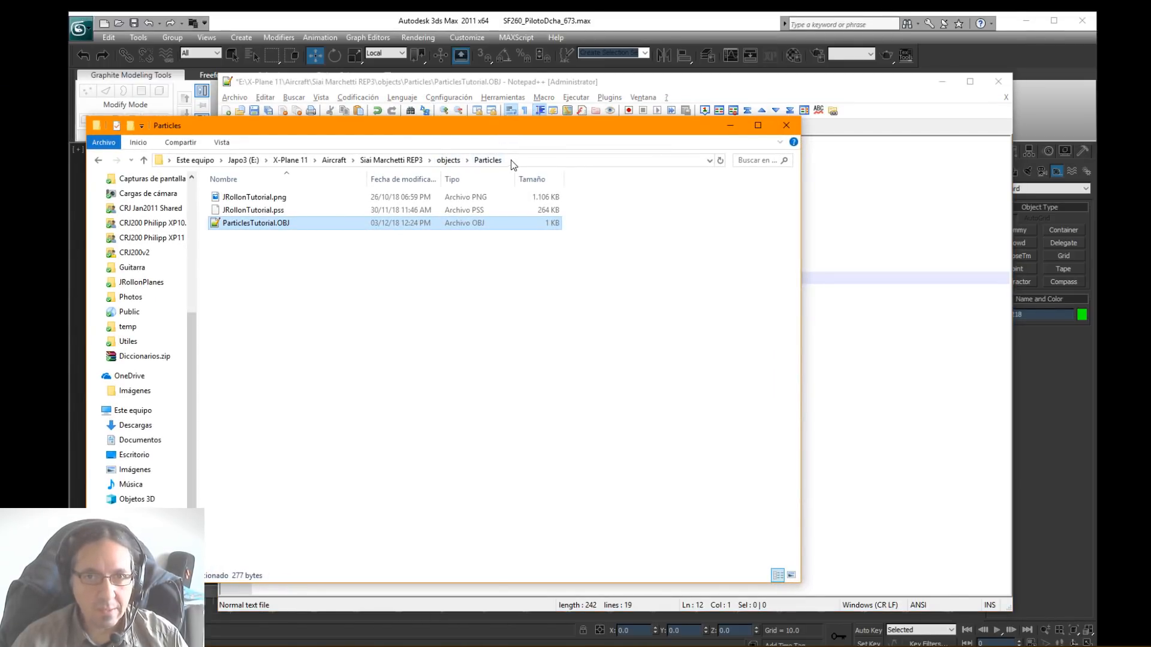
pyautogui.click(445, 162)
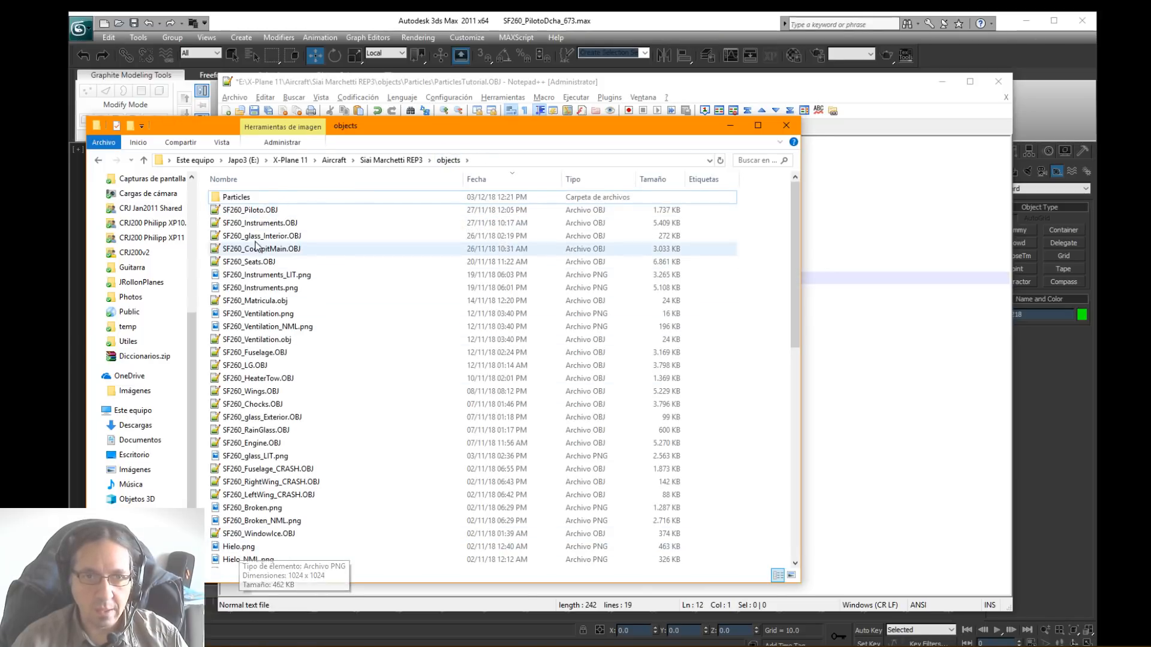
pyautogui.doubleClick(243, 197)
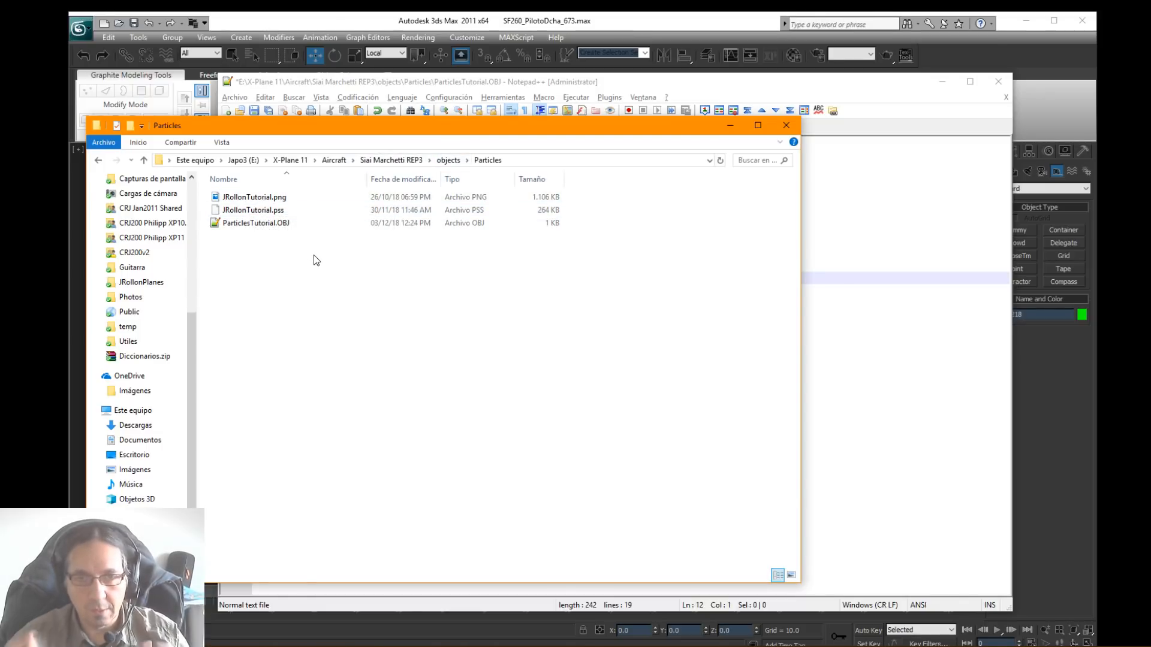
pyautogui.click(255, 225)
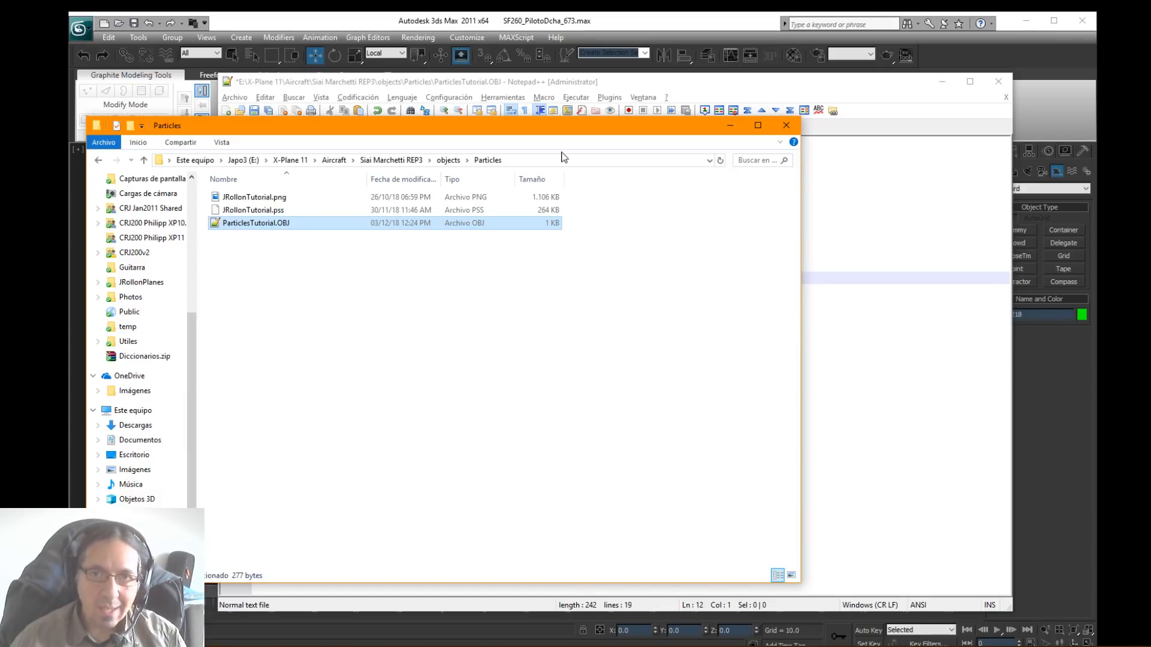
pyautogui.moveTo(559, 127); pyautogui.dragTo(0, 139)
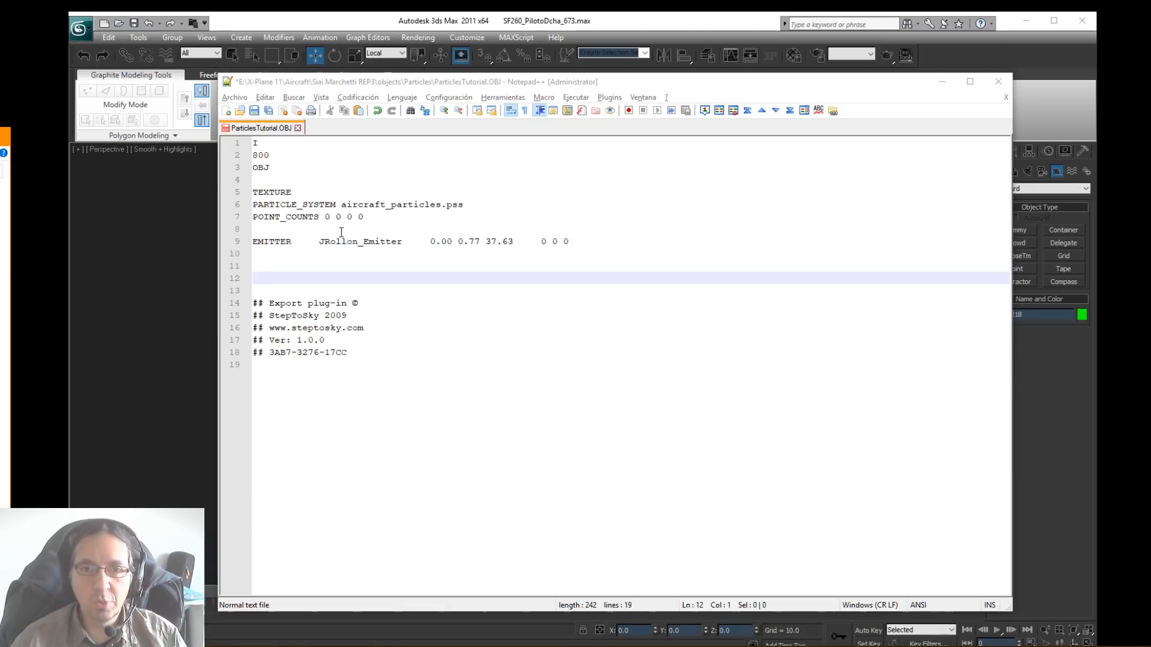
# Step: Set the three position values of JRollon_Emitter to 0.0 0.0 0.0 in the EMITTER line
pyautogui.click(471, 240)
pyautogui.click(472, 240)
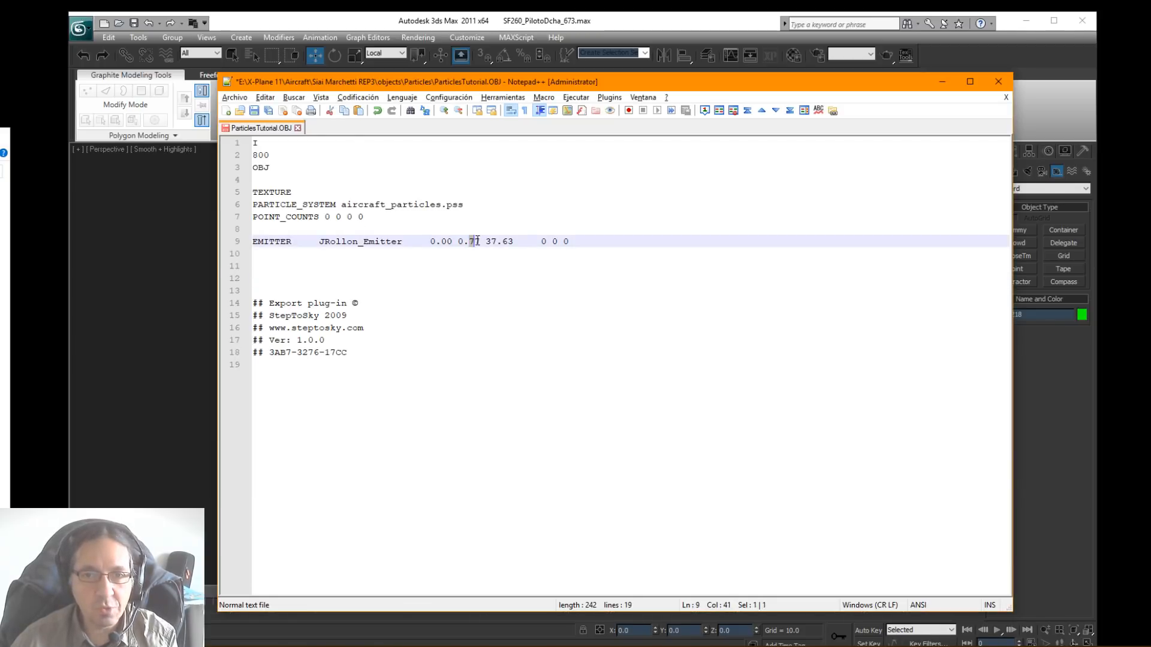
pyautogui.doubleClick(474, 240)
pyautogui.write('0')
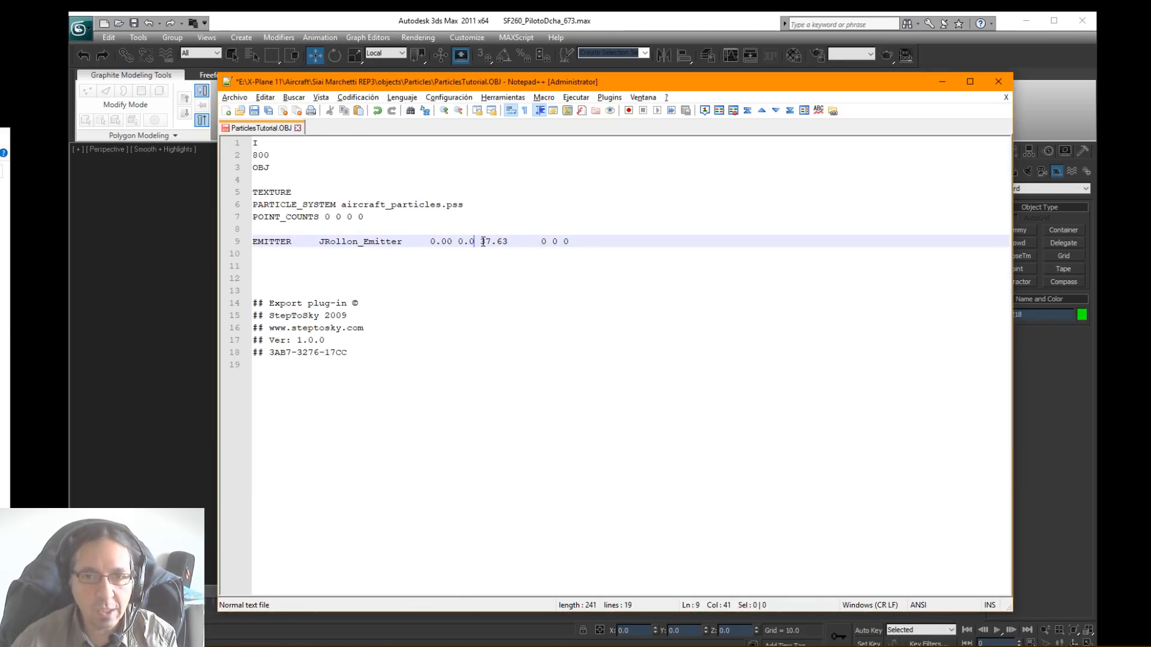
pyautogui.doubleClick(487, 241)
pyautogui.write('0')
pyautogui.doubleClick(498, 241)
pyautogui.write('0')
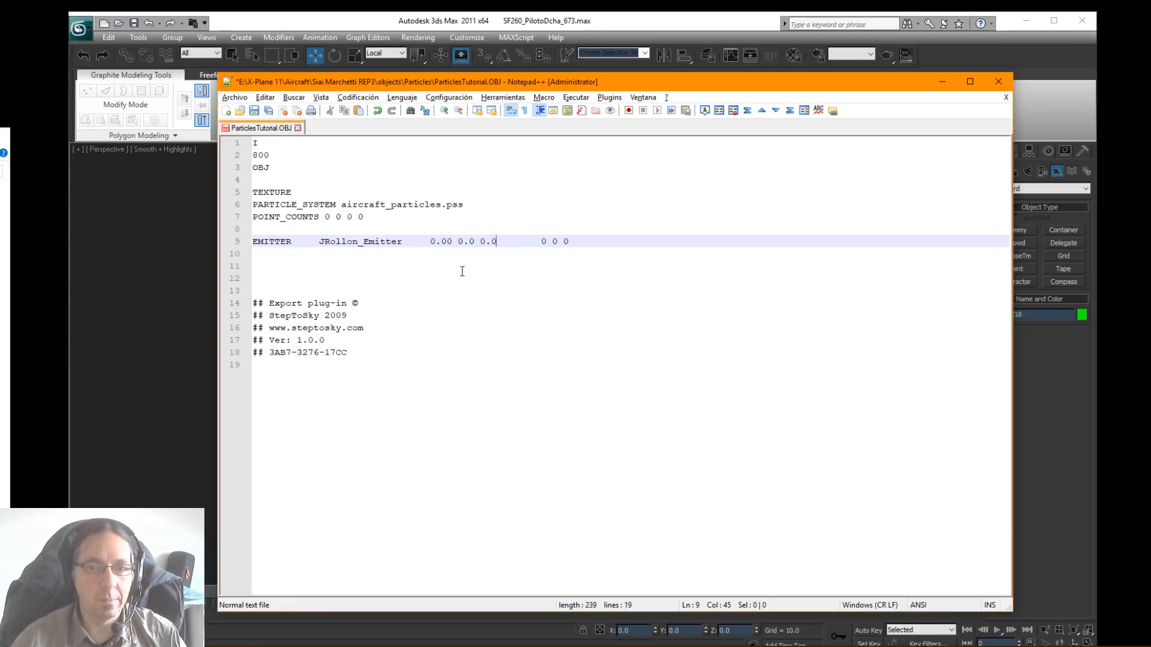
pyautogui.doubleClick(446, 242)
pyautogui.write('0')
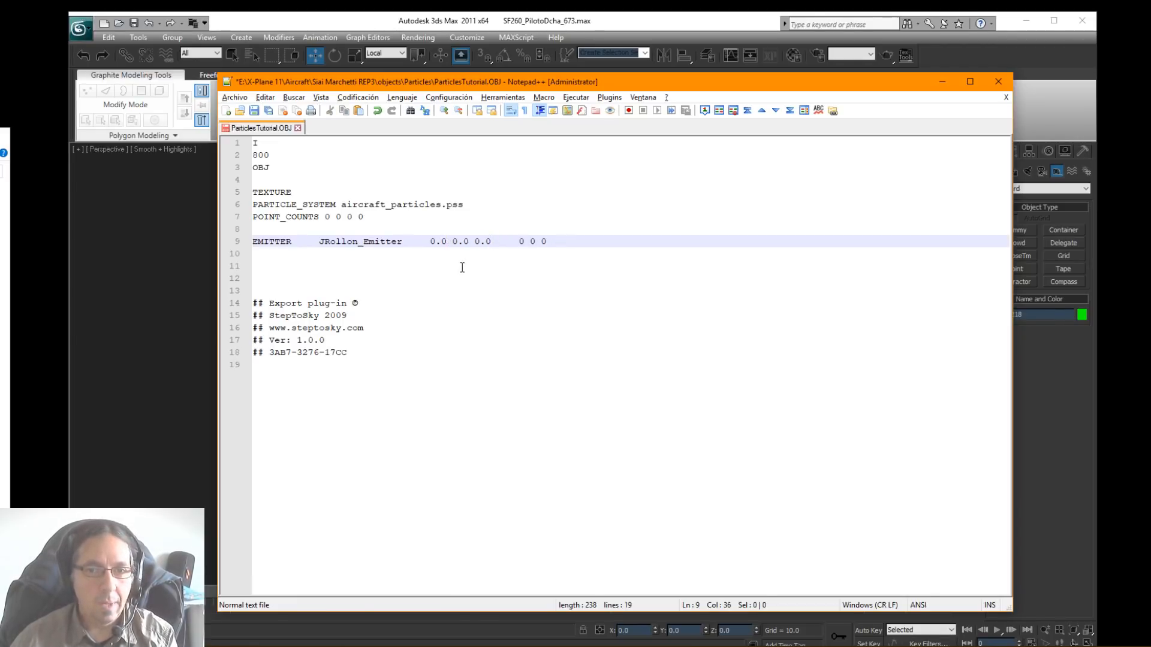
# Step: Set the third position value of JRollon_Emitter to -5.0 and save ParticlesTutorial.OBJ
pyautogui.doubleClick(433, 241)
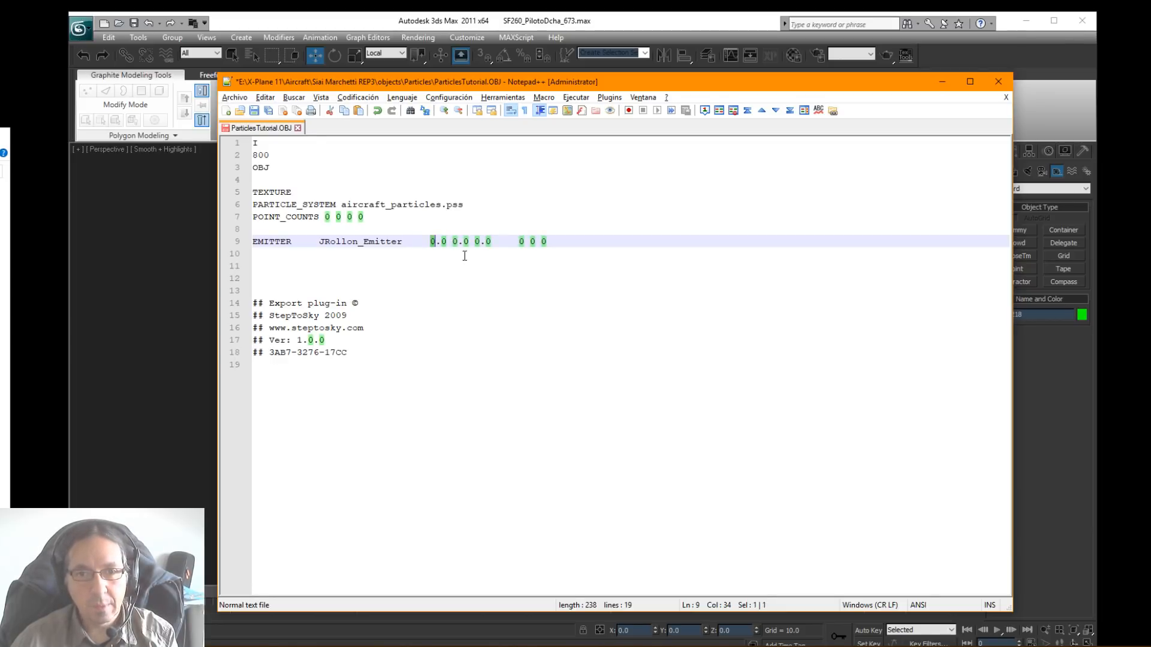
pyautogui.click(476, 242)
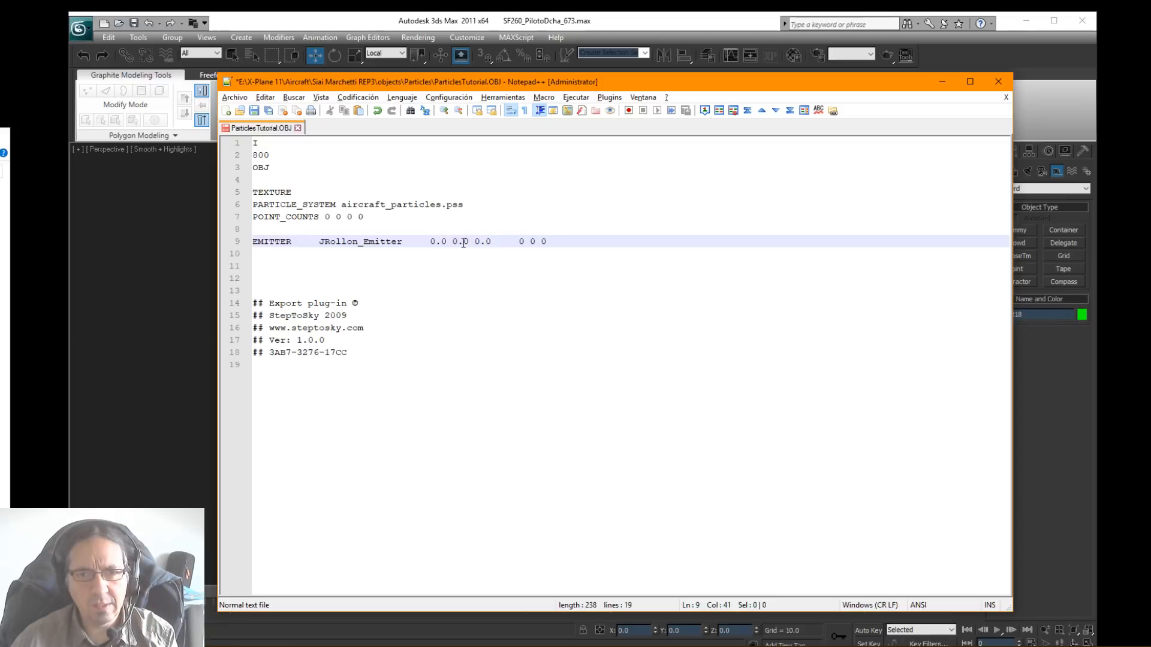
pyautogui.doubleClick(478, 243)
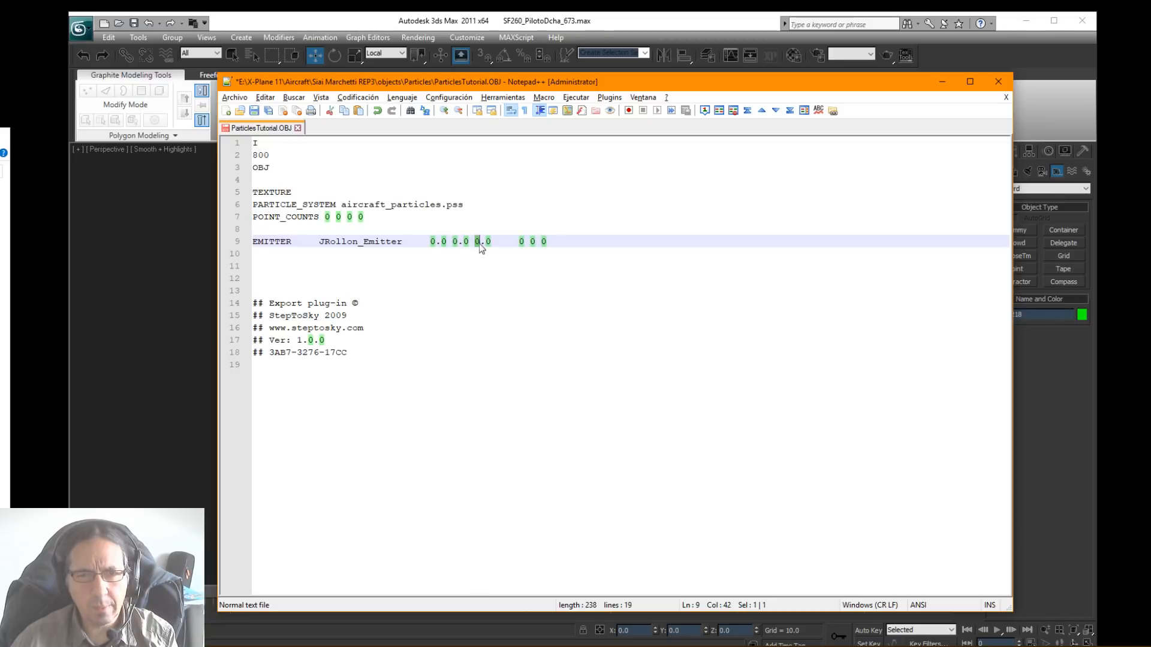
pyautogui.write('-5')
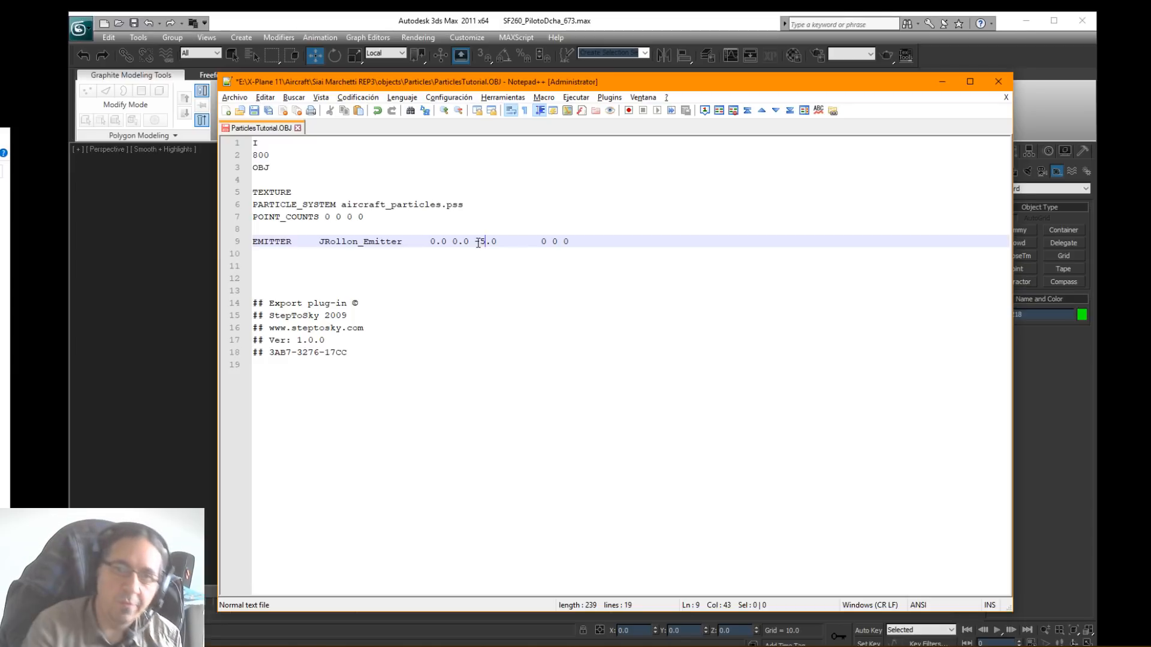
pyautogui.click(255, 112)
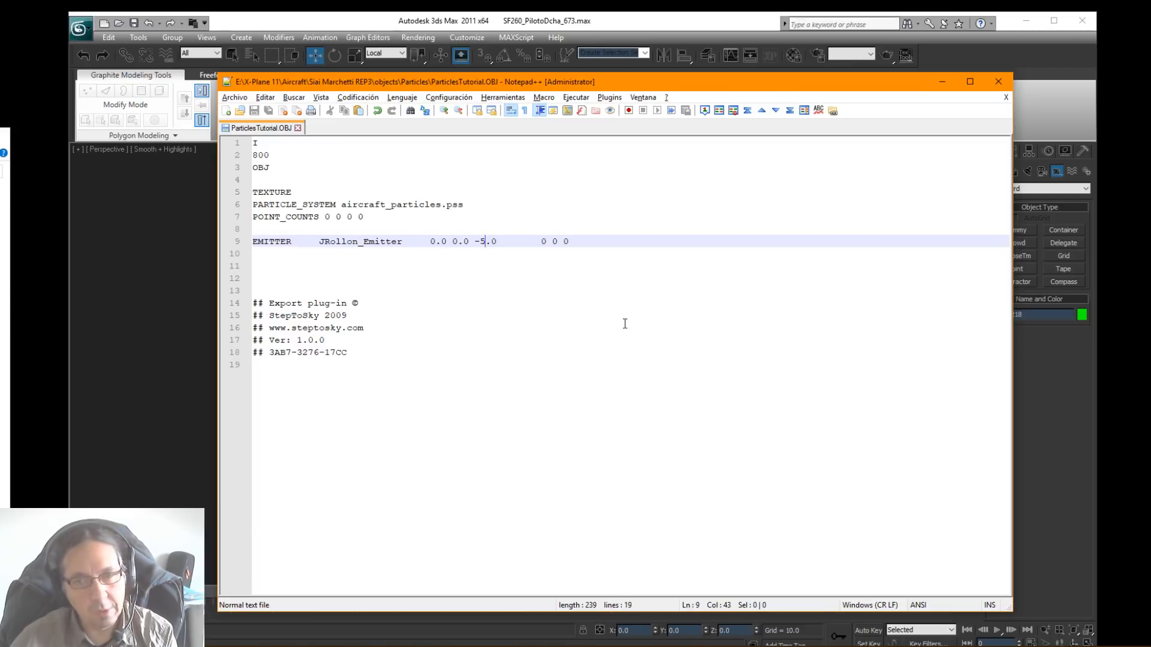
# Step: Set the third position value of JRollon_Emitter back to 0.0
pyautogui.press('BackSpace')
pyautogui.press('BackSpace')
pyautogui.write('0')
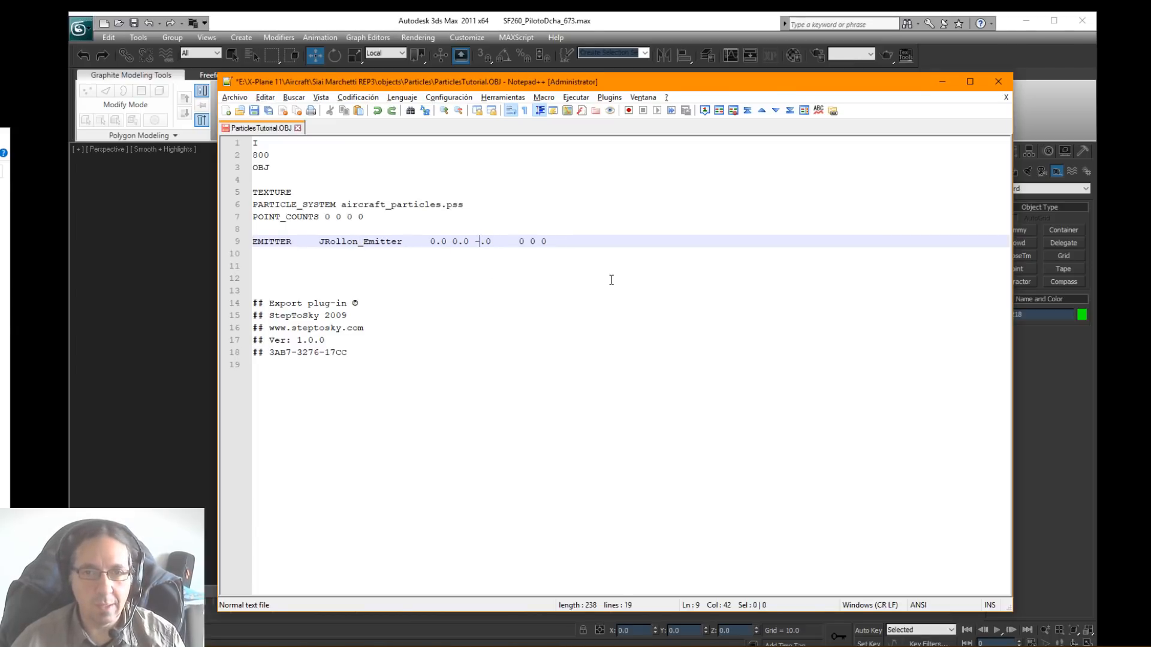
# Step: Undo the recent edits back to the ANIM_begin, ANIM_trans and ANIM_end block, and review the ANIM_trans values
pyautogui.press('Left')
pyautogui.press('Left')
pyautogui.press('Left')
pyautogui.press('Left')
pyautogui.press('Left')
pyautogui.press('Left')
pyautogui.write('0')
pyautogui.hotkey('ctrl', 'z')
pyautogui.hotkey('ctrl', 'z')
pyautogui.hotkey('ctrl', 'z')
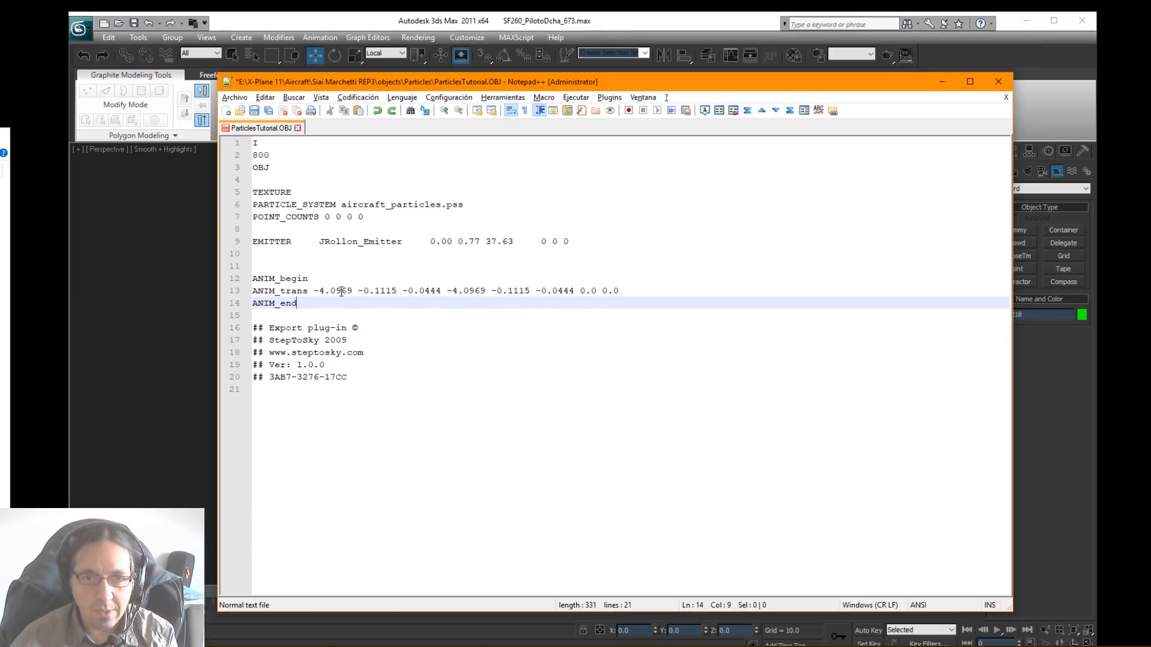
pyautogui.moveTo(316, 292); pyautogui.dragTo(489, 293)
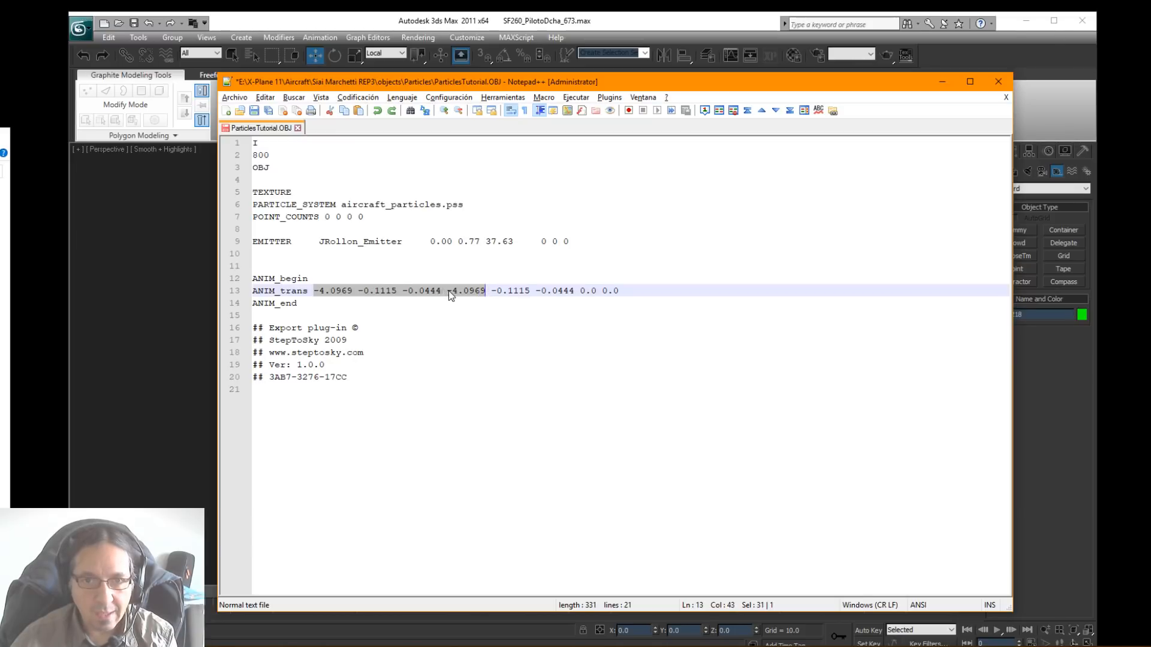
pyautogui.click(356, 277)
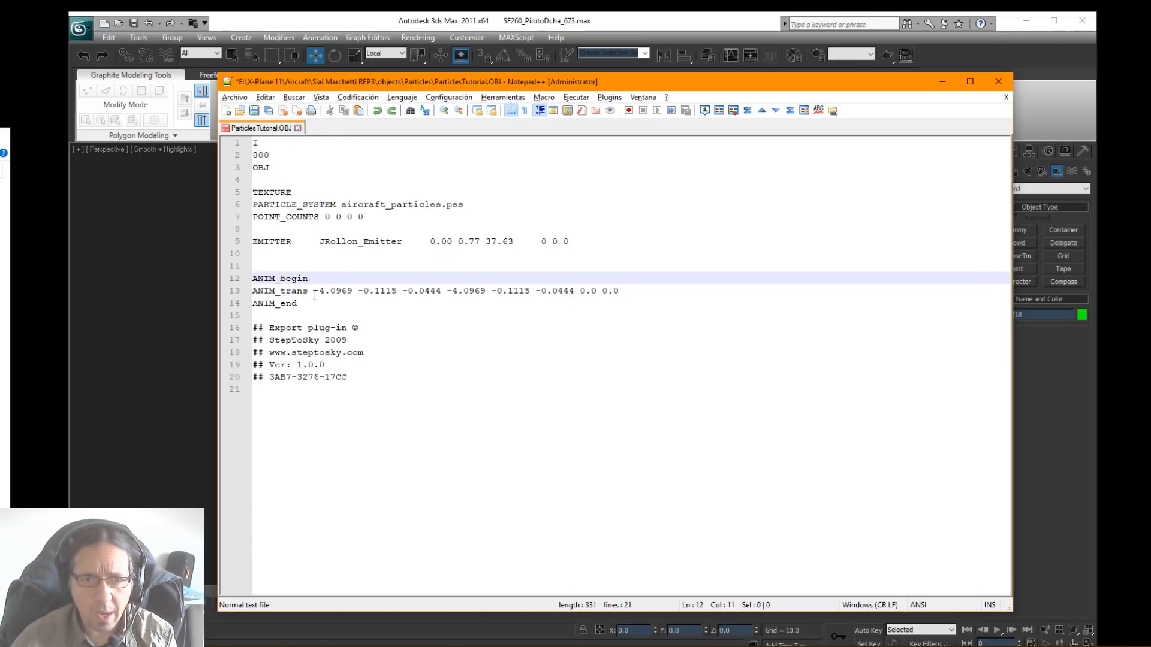
pyautogui.moveTo(315, 294); pyautogui.dragTo(610, 305)
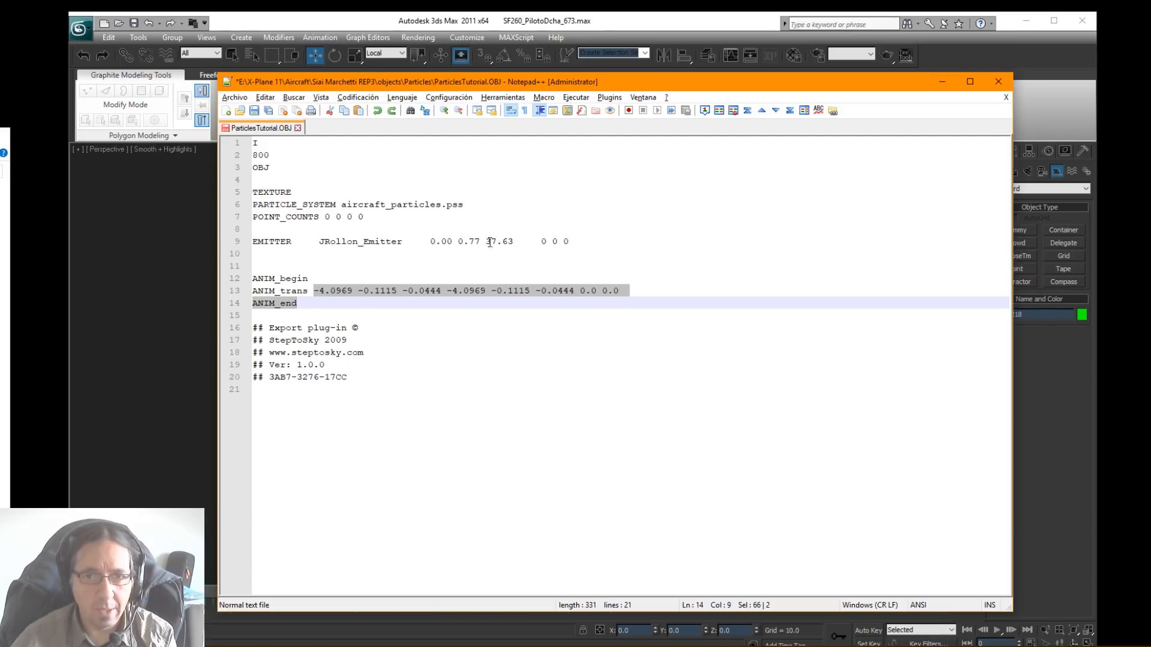
# Step: Move the EMITTER JRollon_Emitter text onto its own line inside the animation block, between ANIM_trans and ANIM_end
pyautogui.moveTo(408, 246); pyautogui.dragTo(258, 243)
pyautogui.hotkey('ctrl', 'c')
pyautogui.press('Delete')
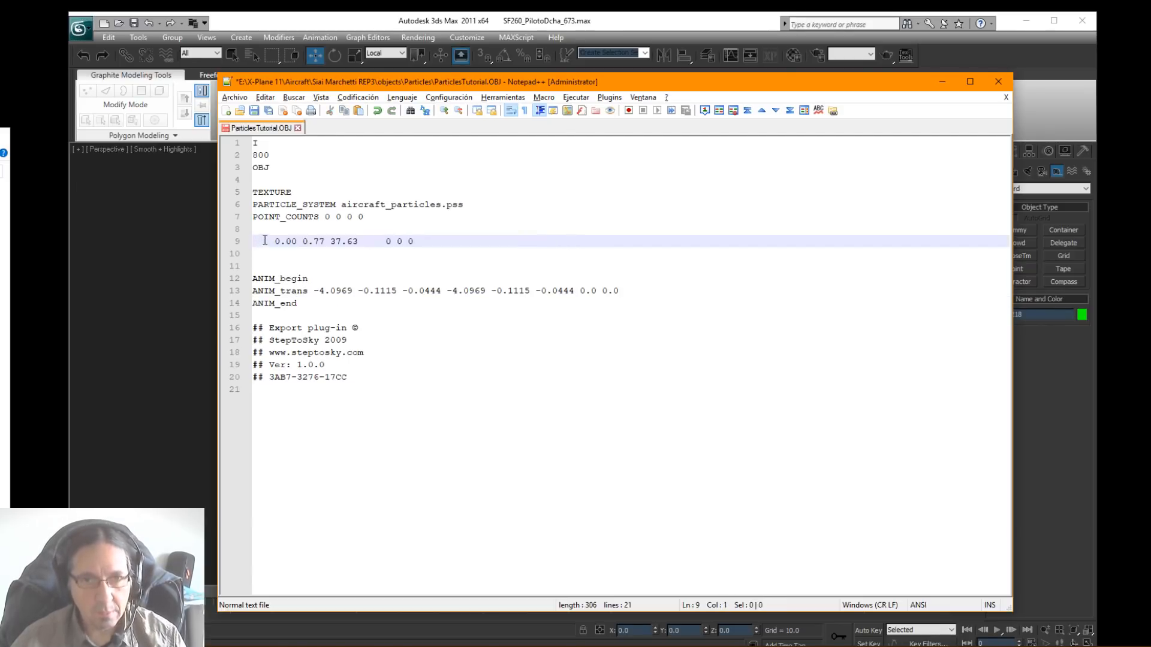
pyautogui.click(627, 294)
pyautogui.press('Return')
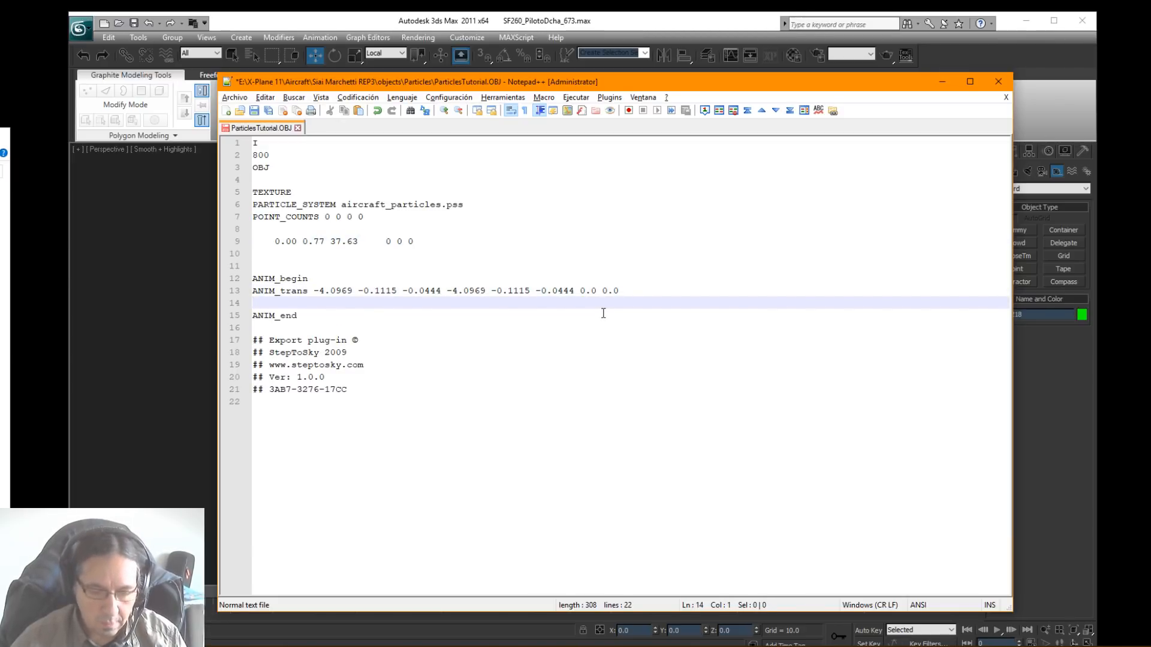
pyautogui.hotkey('ctrl', 'v')
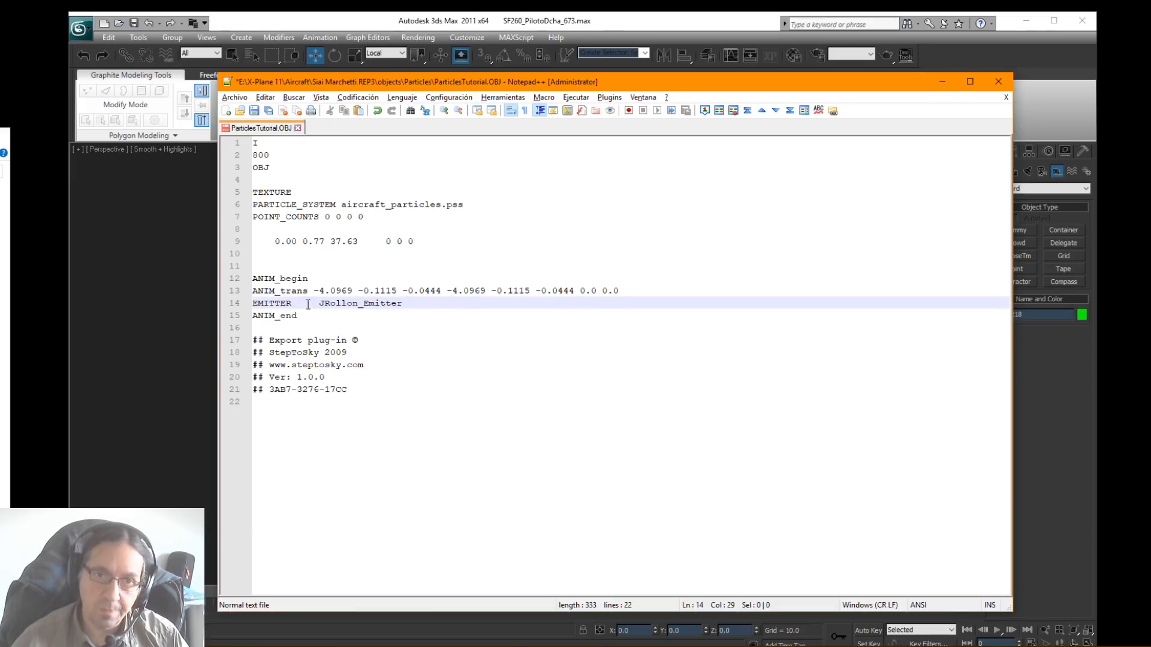
# Step: Delete the leftover coordinate line and extra blank lines above ANIM_begin, and save ParticlesTutorial.OBJ
pyautogui.moveTo(464, 236); pyautogui.dragTo(252, 242)
pyautogui.press('Delete')
pyautogui.press('Delete')
pyautogui.press('Delete')
pyautogui.press('Delete')
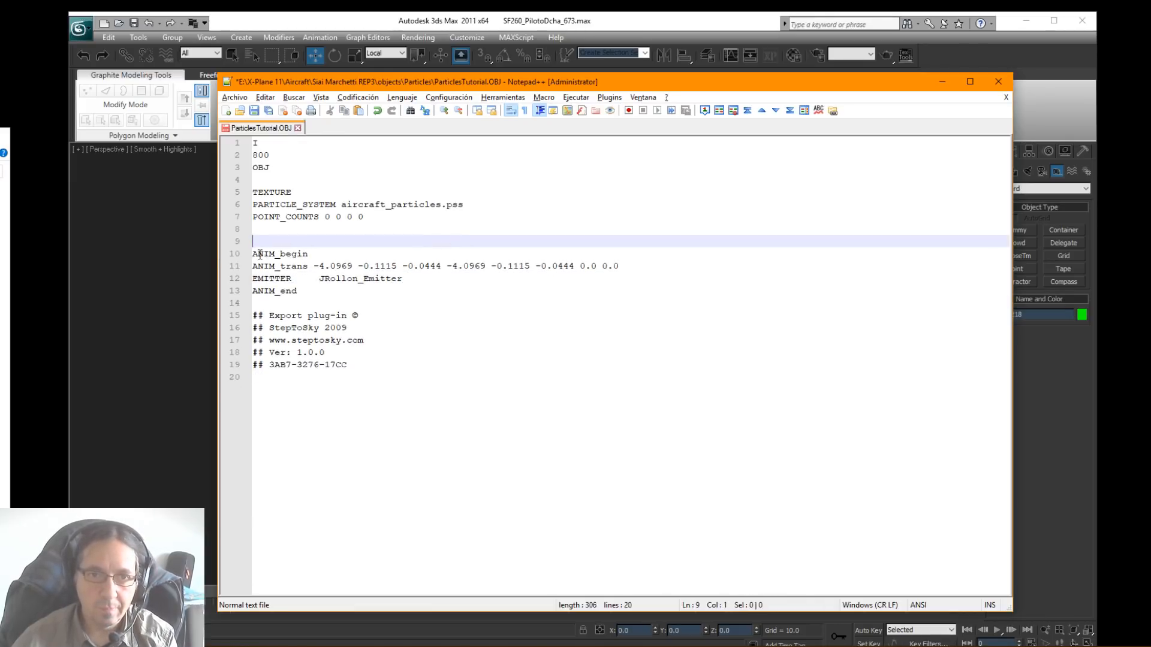
pyautogui.click(254, 111)
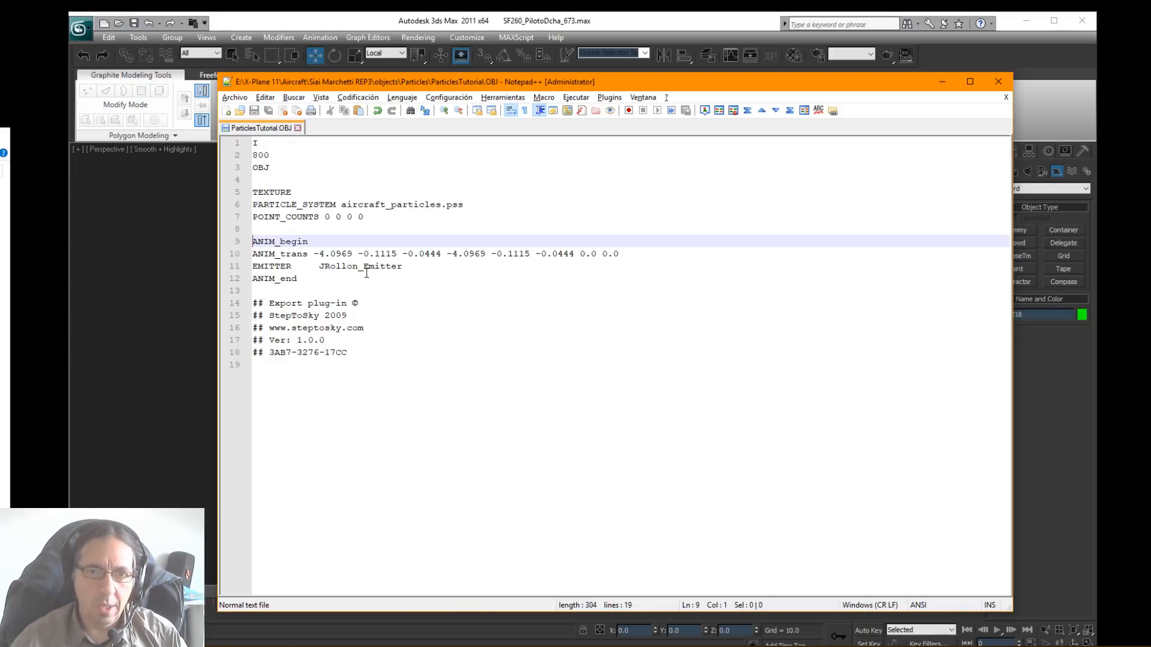
# Step: Move the text editor aside, bring File Explorer into view and launch Plane Maker.exe from the X-Plane 11 folder
pyautogui.moveTo(460, 82); pyautogui.dragTo(1150, 156)
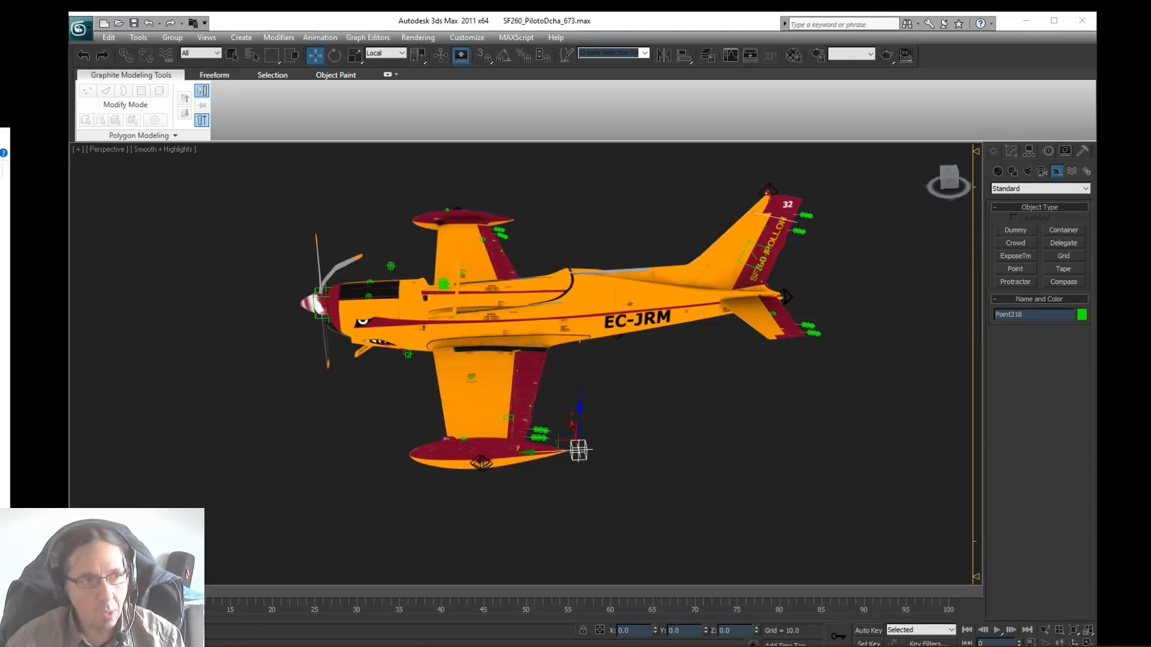
pyautogui.moveTo(0, 135); pyautogui.dragTo(562, 124)
pyautogui.click(404, 154)
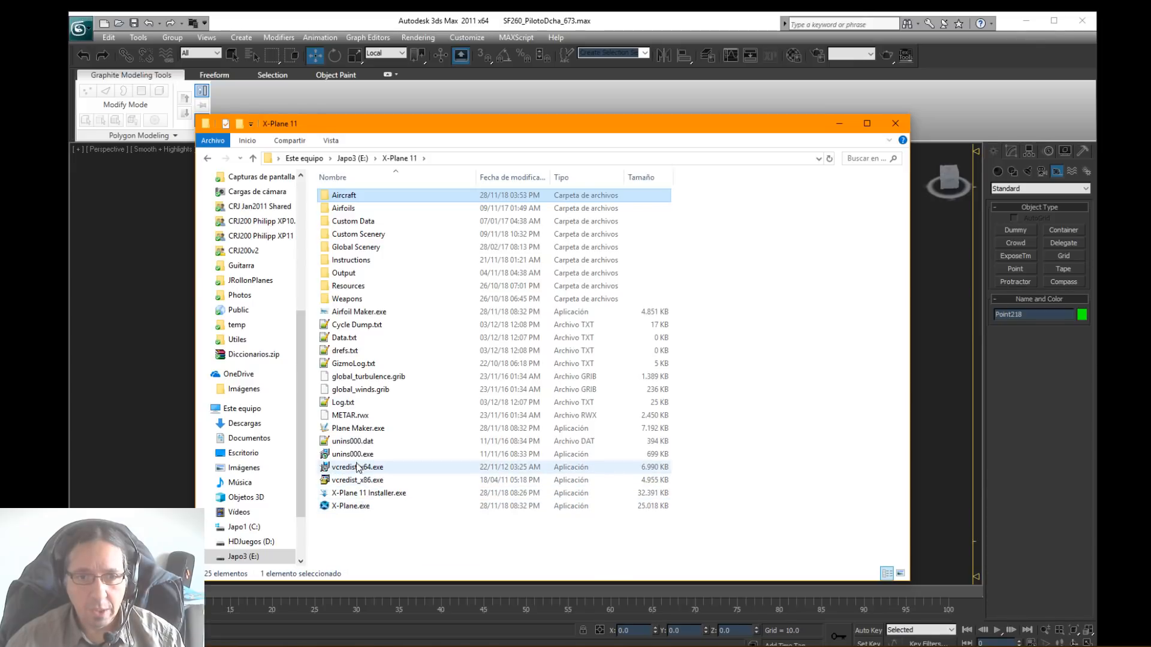
pyautogui.doubleClick(513, 426)
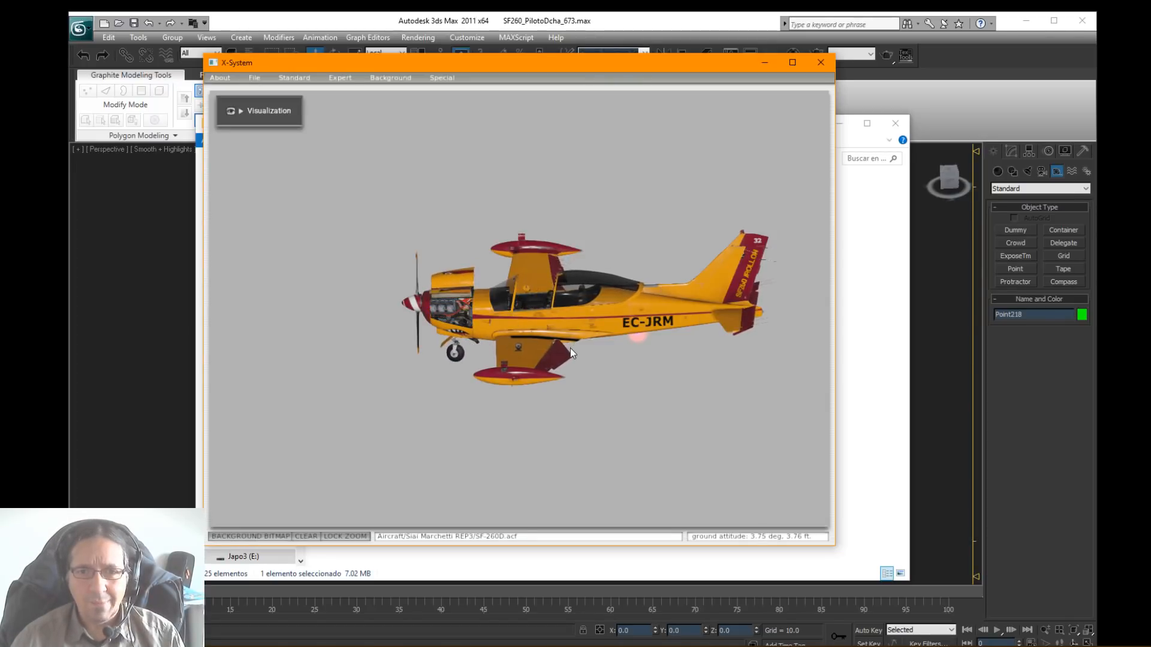
# Step: Add a new empty object slot at the end of the aircraft's Misc Objects list
pyautogui.click(294, 77)
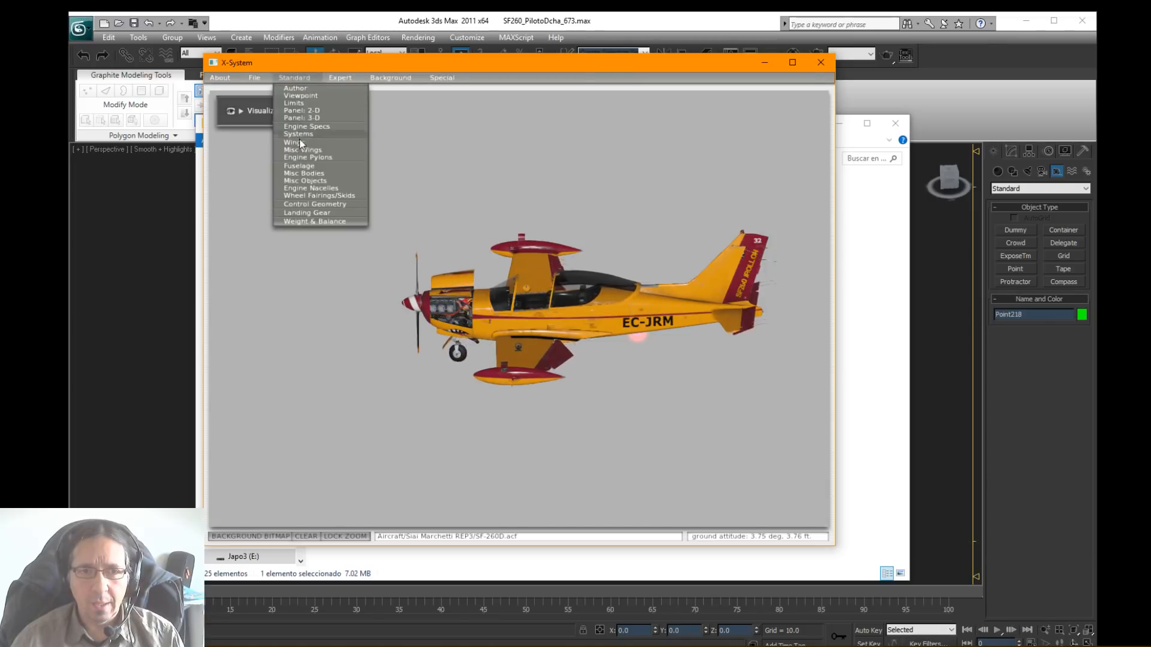
pyautogui.click(309, 179)
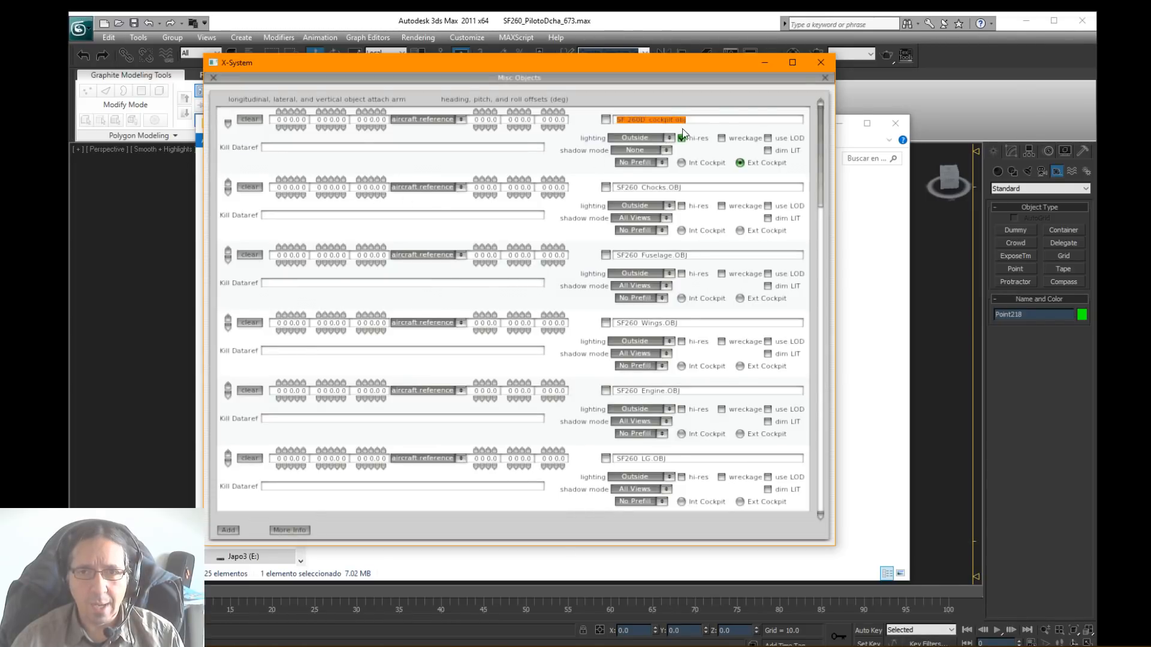
pyautogui.moveTo(821, 161); pyautogui.dragTo(792, 494)
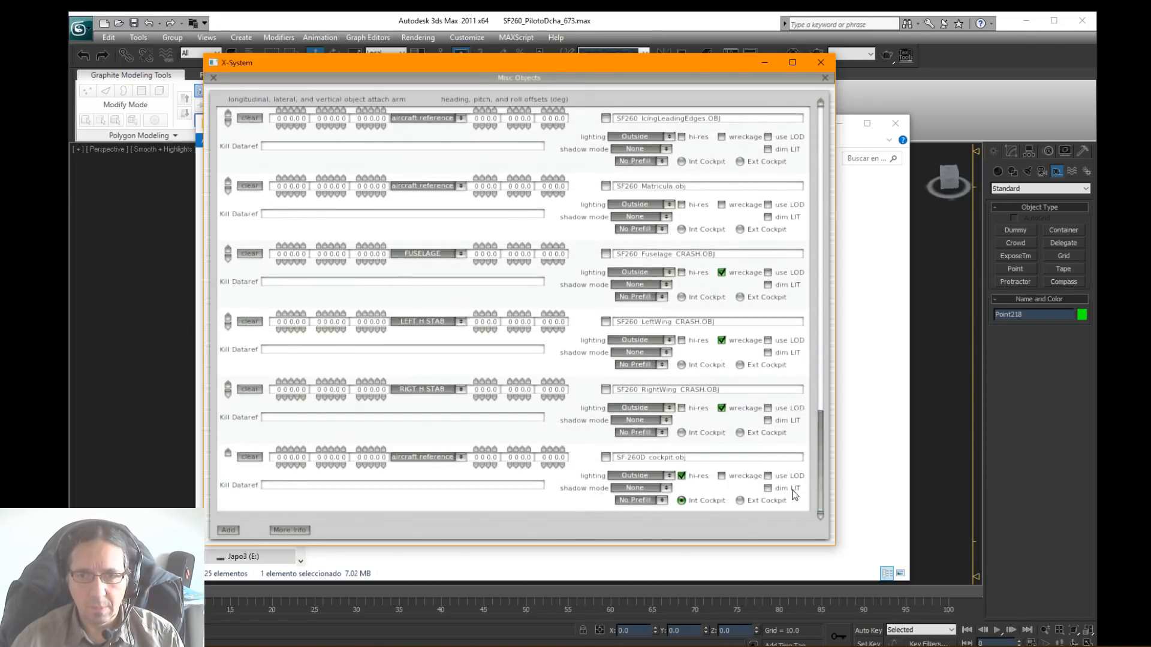
pyautogui.click(229, 531)
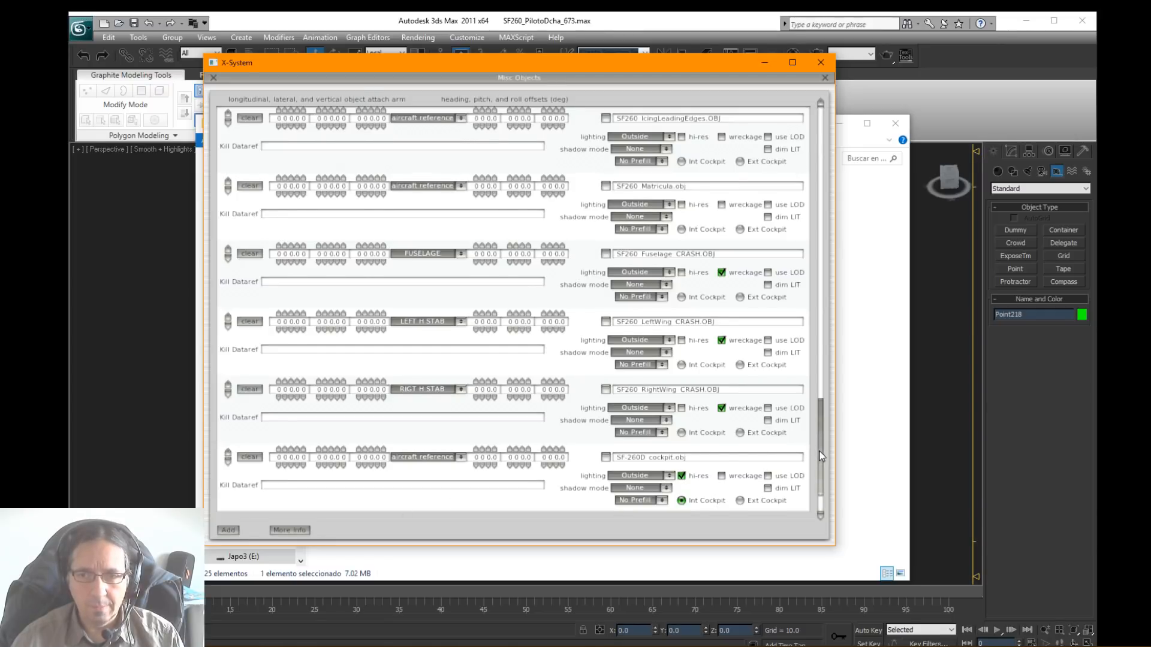
pyautogui.moveTo(819, 451); pyautogui.dragTo(833, 525)
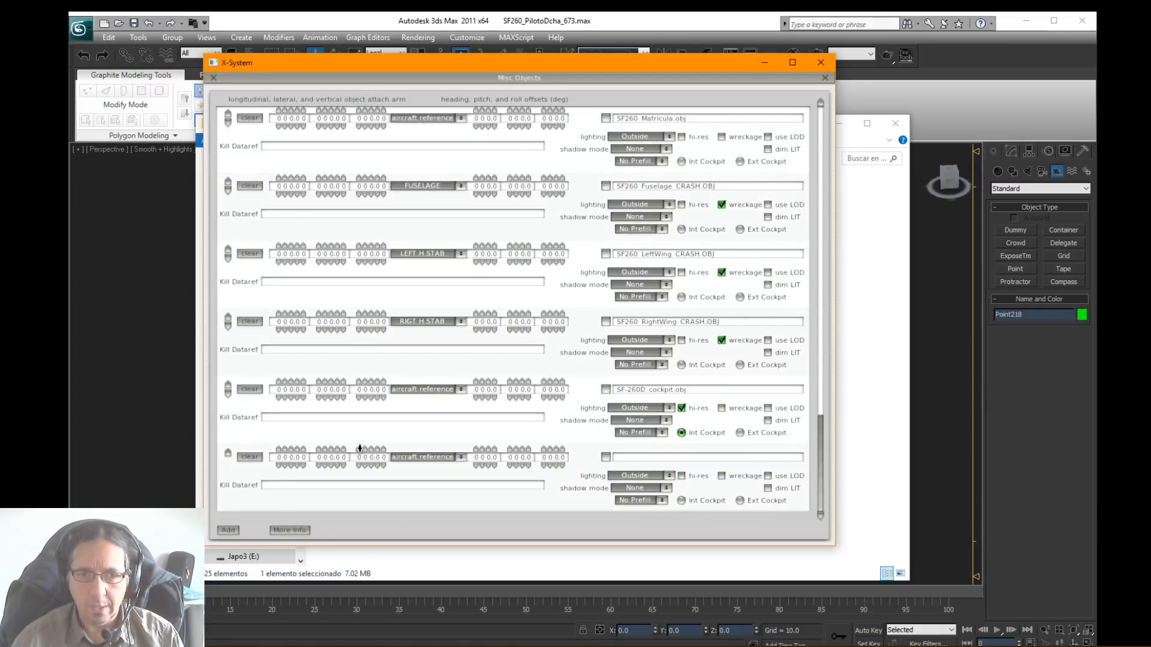
# Step: Assign ParticlesTutorial.OBJ from the Particles folder to the new misc object slot and check its lighting option
pyautogui.click(605, 458)
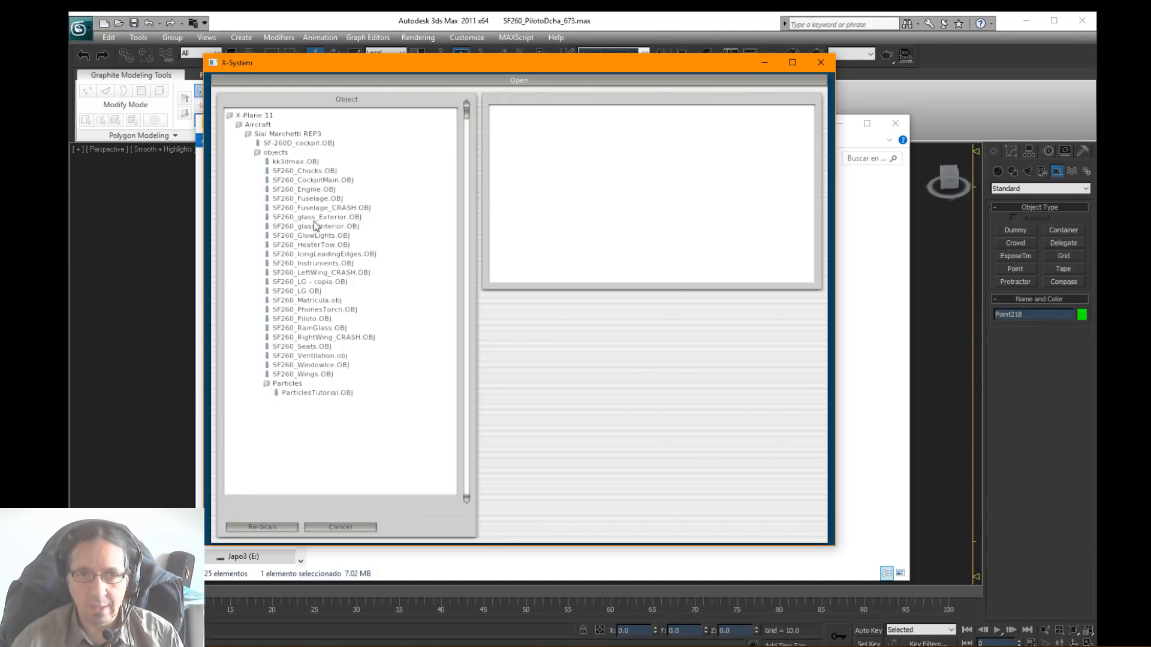
pyautogui.click(311, 391)
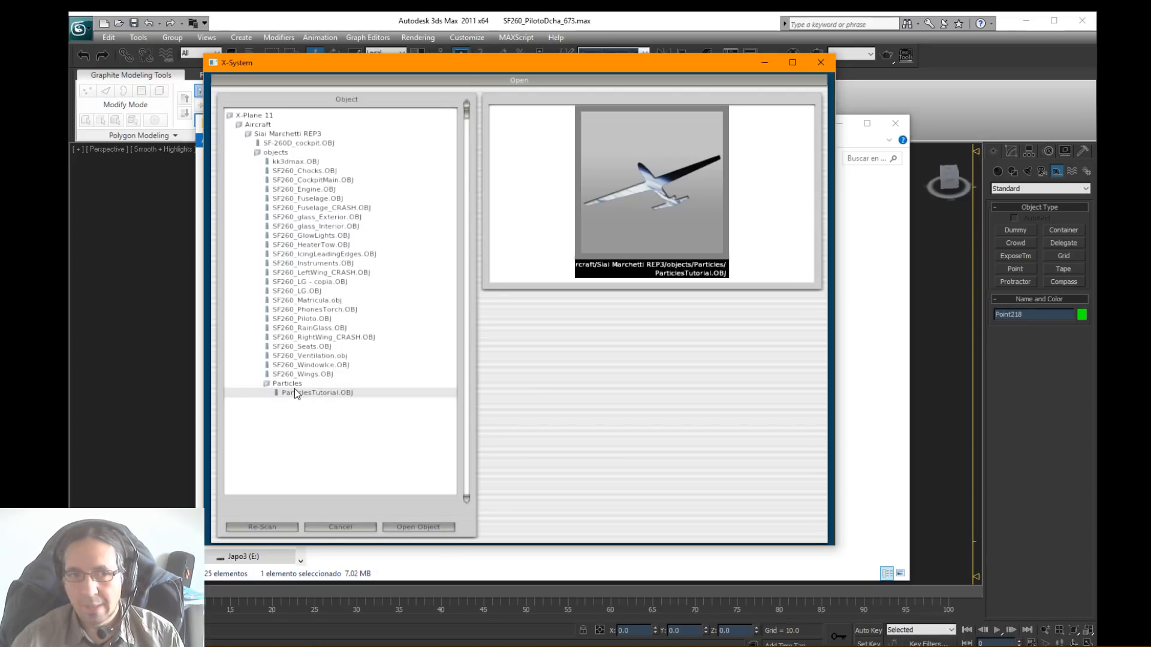
pyautogui.click(411, 528)
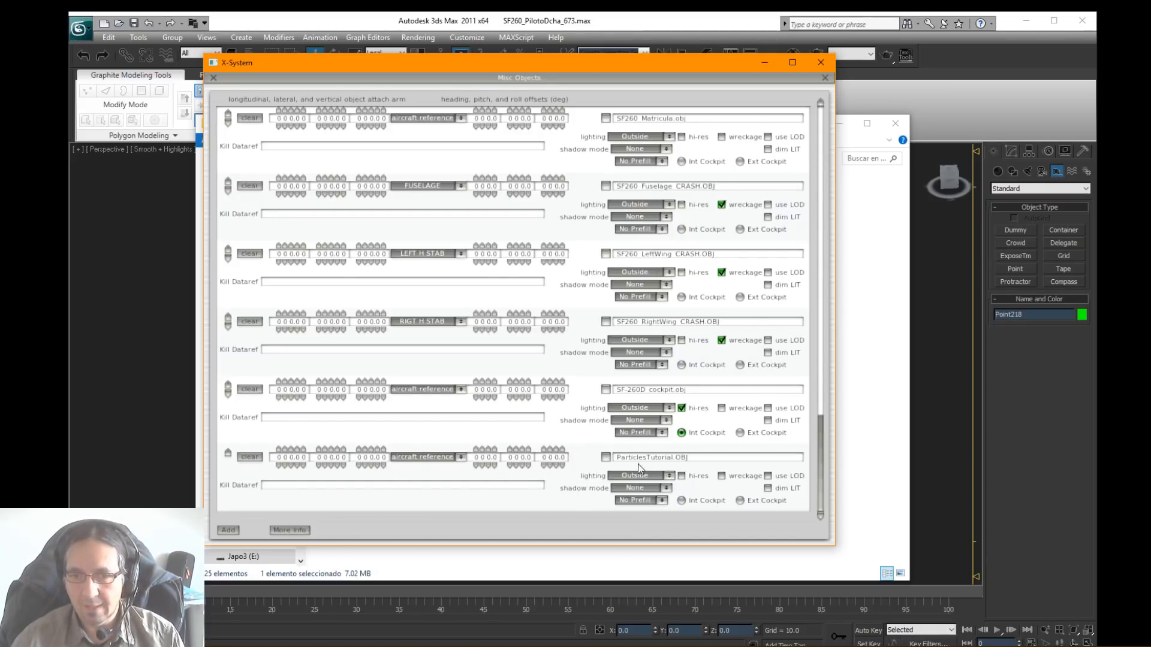
pyautogui.click(653, 477)
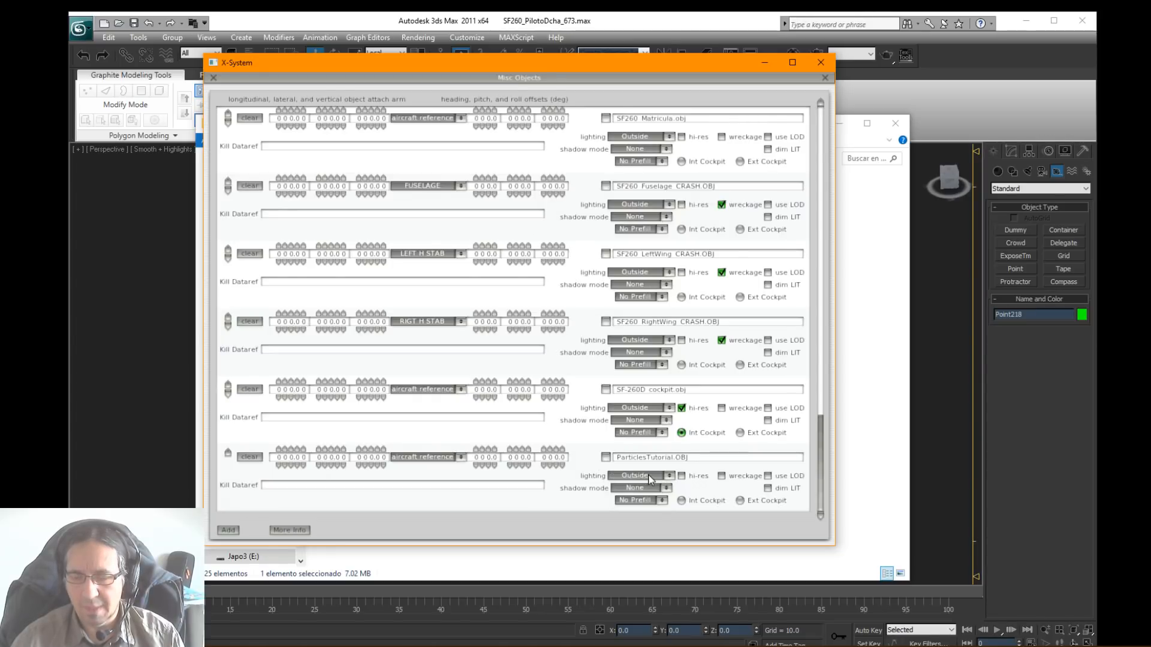
pyautogui.click(634, 479)
pyautogui.click(631, 476)
pyautogui.click(631, 472)
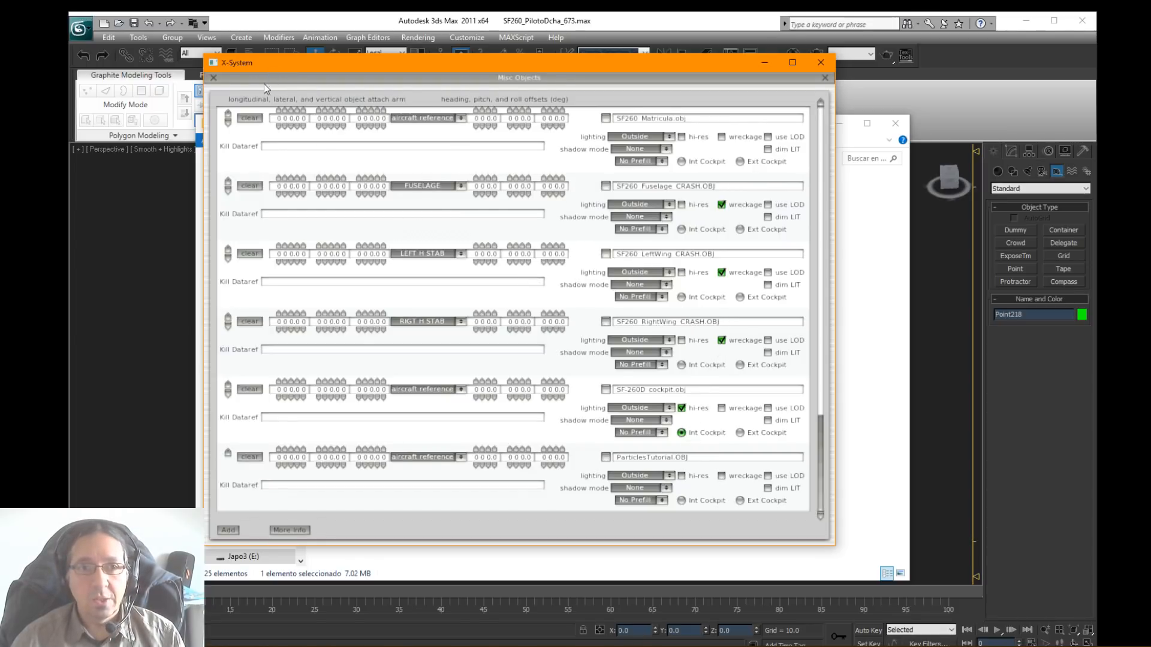
# Step: Leave Misc Objects, save the SF-260D aircraft file and close Plane Maker
pyautogui.click(213, 77)
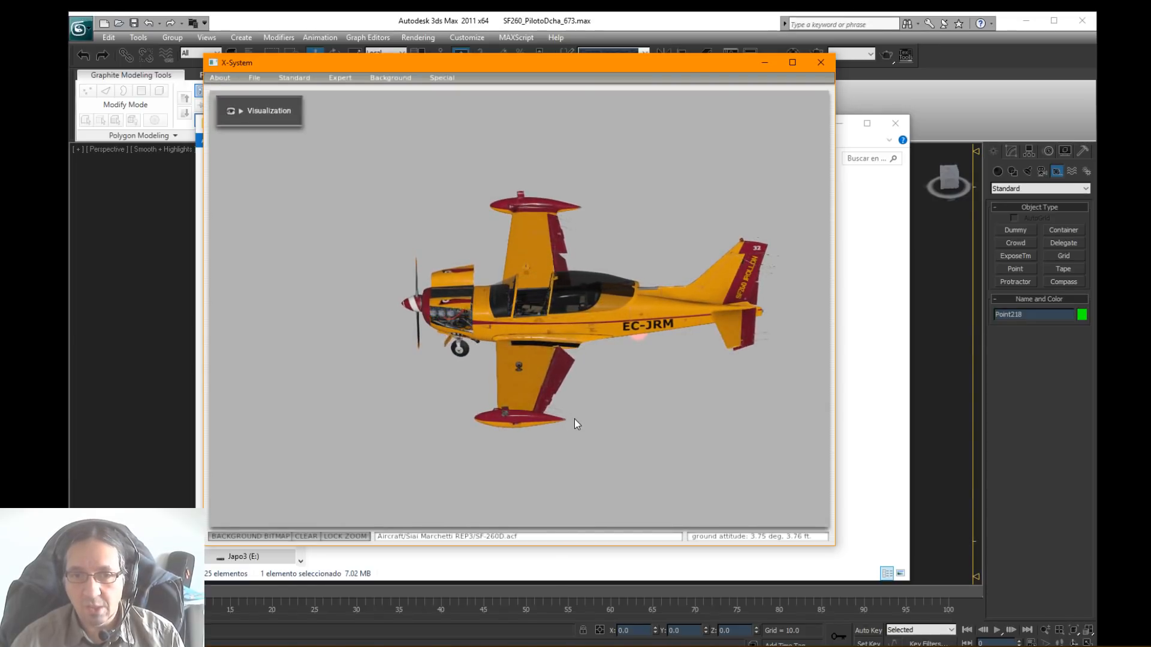
pyautogui.click(253, 79)
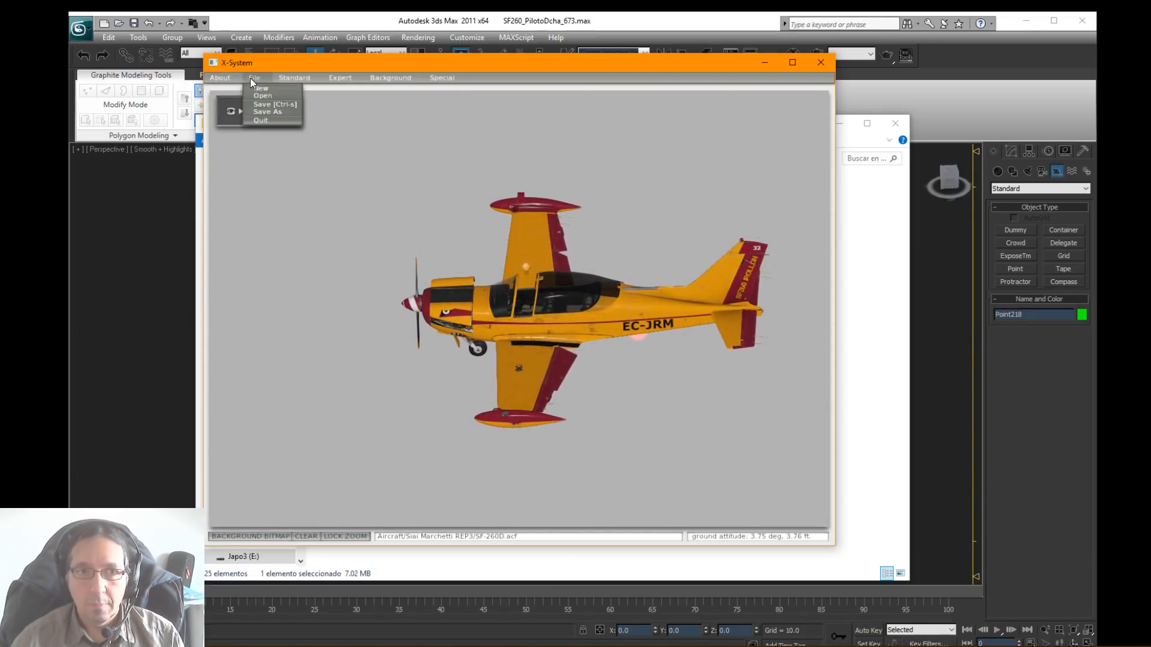
pyautogui.click(267, 106)
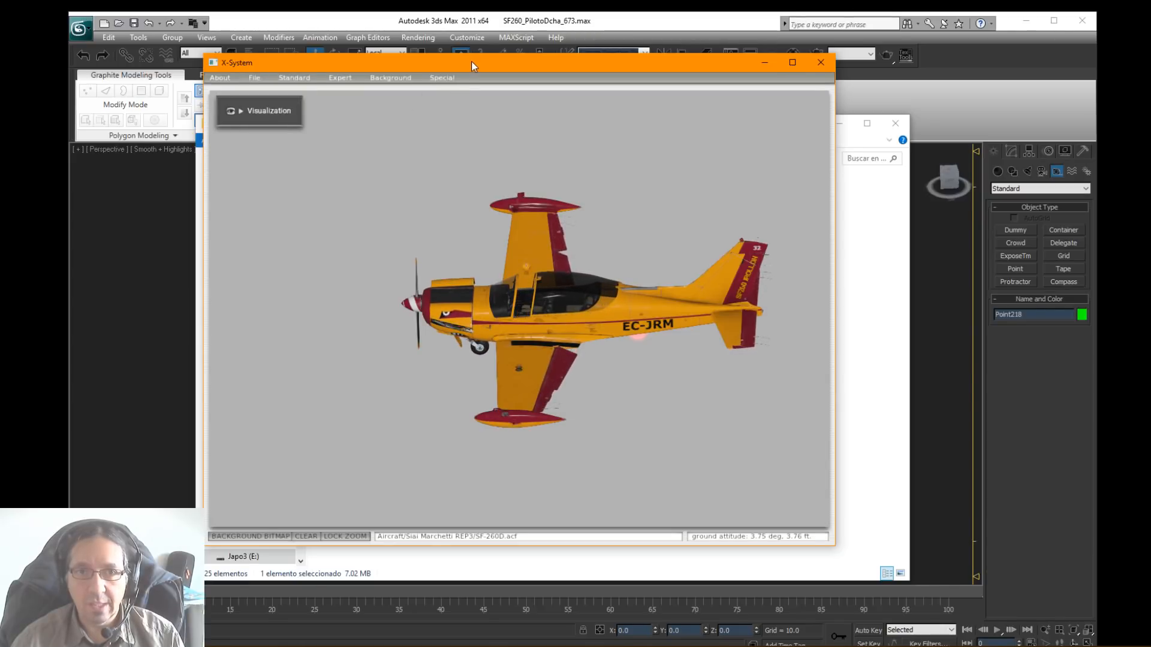
pyautogui.moveTo(472, 62); pyautogui.dragTo(455, 69)
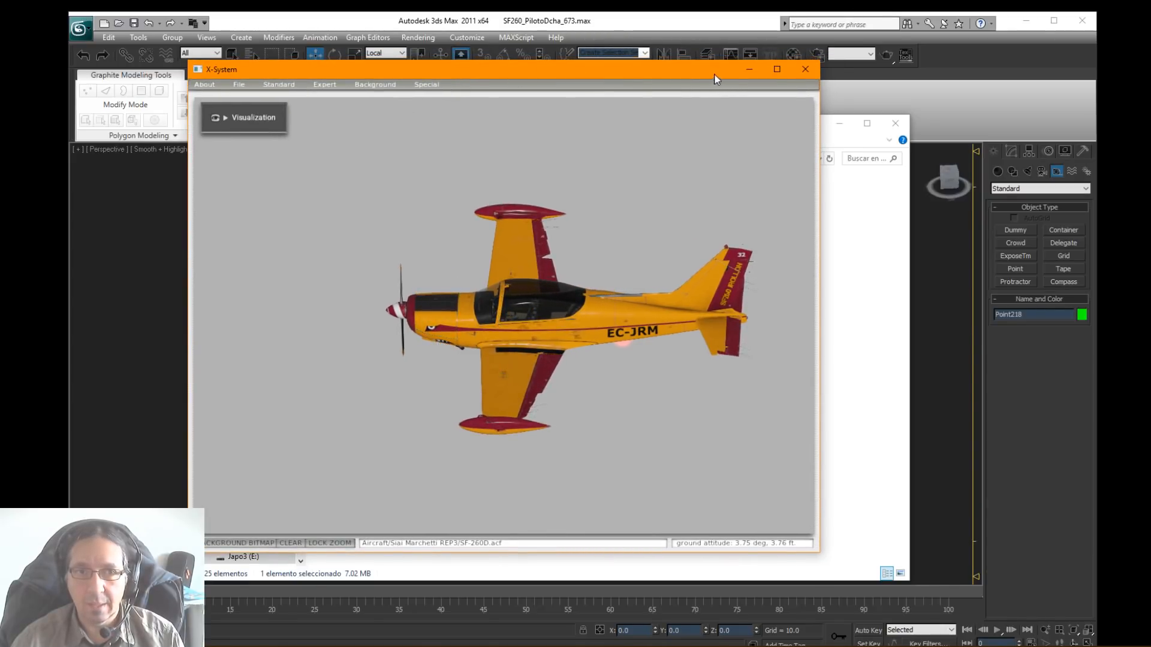
pyautogui.moveTo(715, 73); pyautogui.dragTo(730, 73)
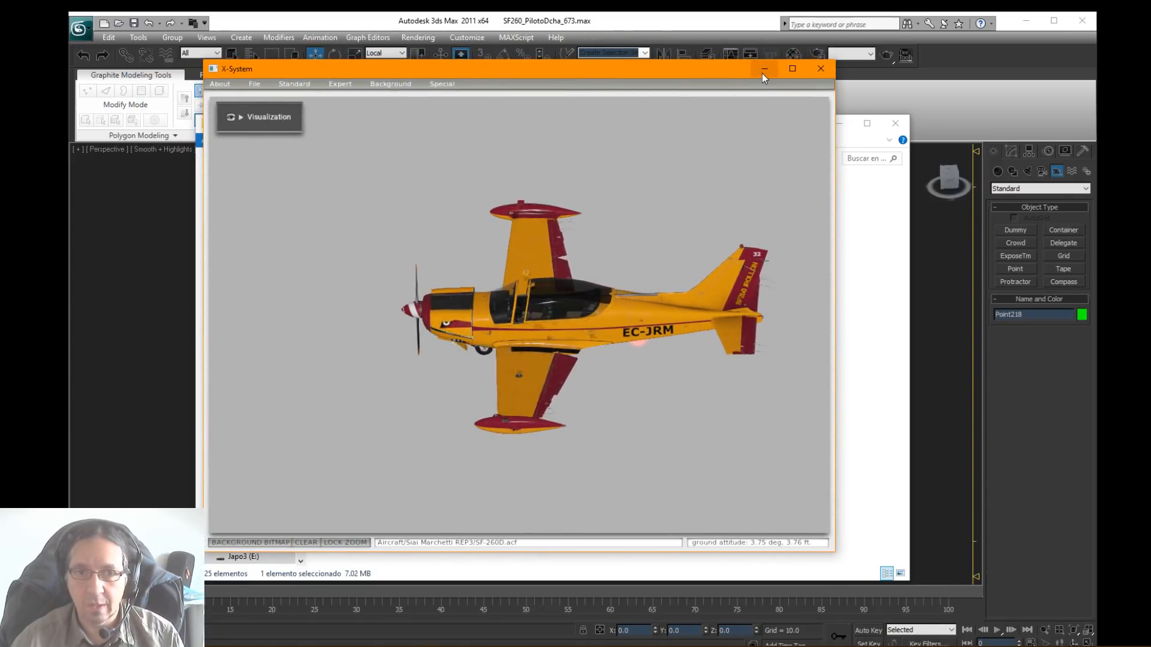
pyautogui.click(819, 71)
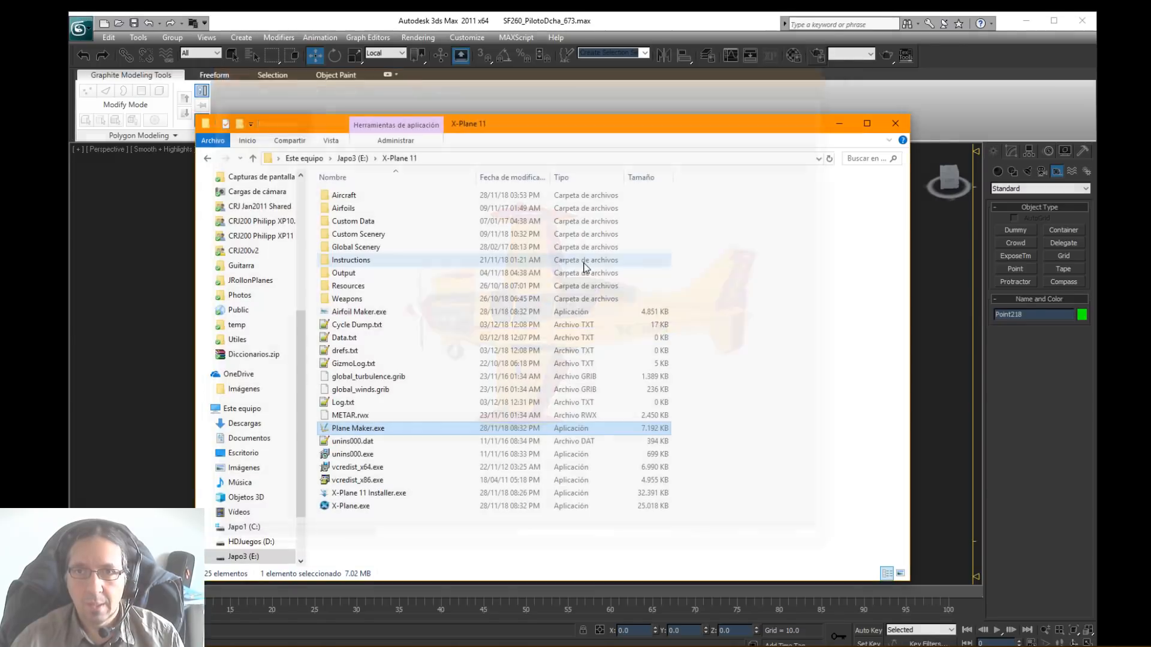
# Step: Switch to the running X-Plane simulator and reload the current aircraft
pyautogui.hotkey('alt', 'Tab')
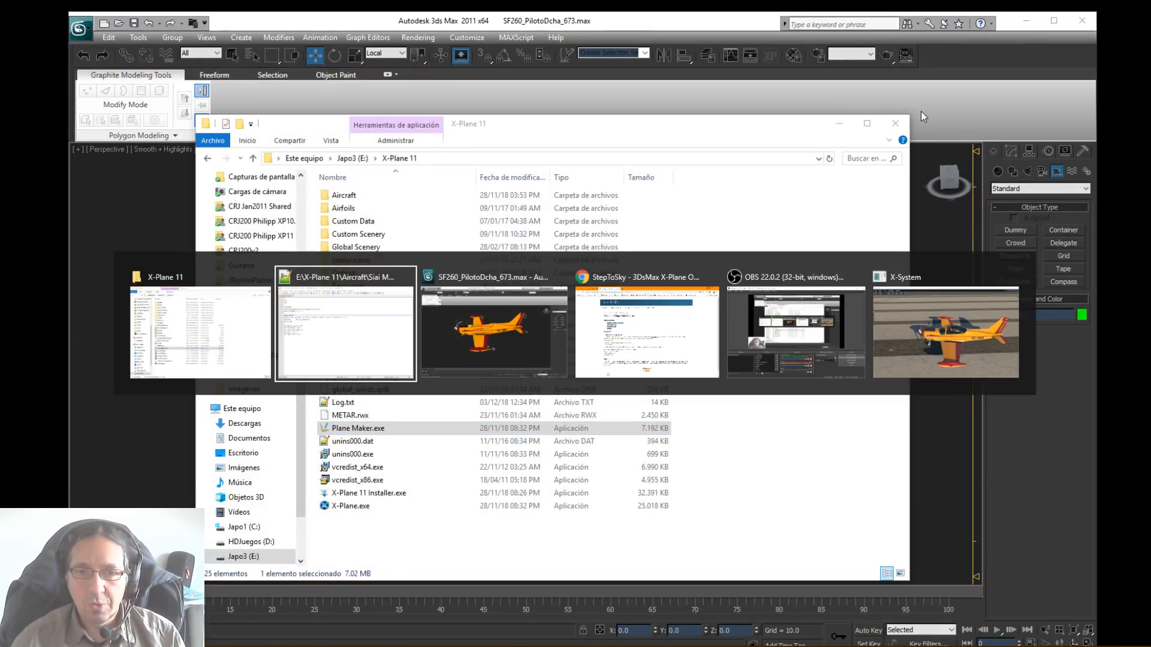
pyautogui.hotkey('alt', 'Tab')
pyautogui.hotkey('alt', 'Tab')
pyautogui.hotkey('alt', 'Tab')
pyautogui.hotkey('alt', 'Tab')
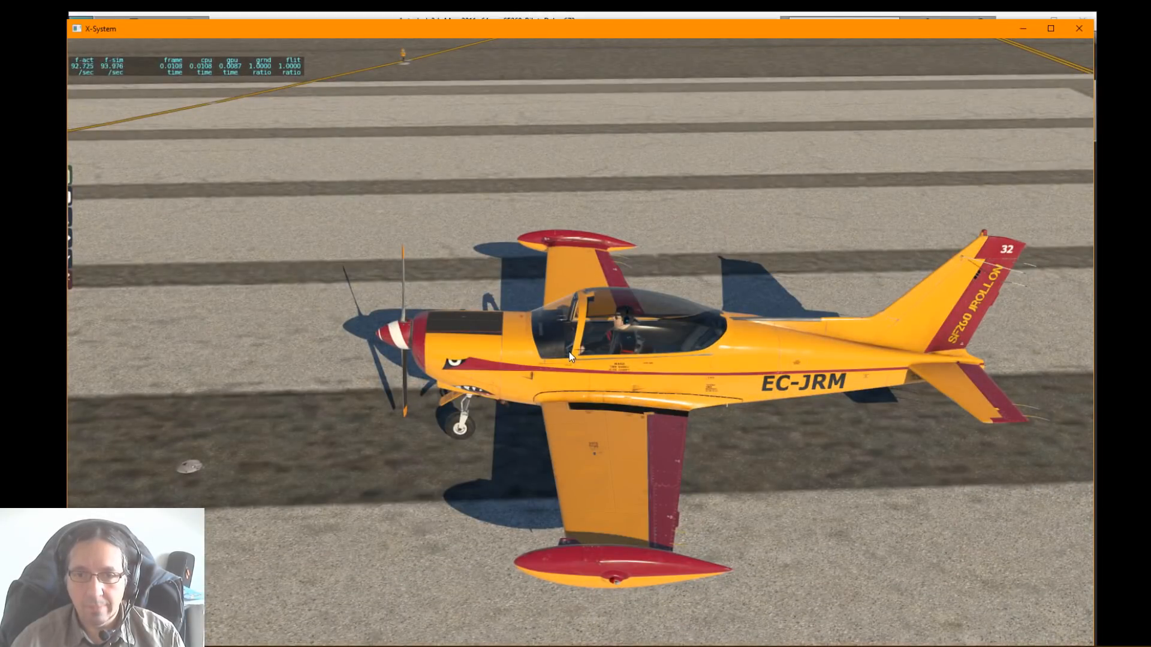
pyautogui.moveTo(241, 35)
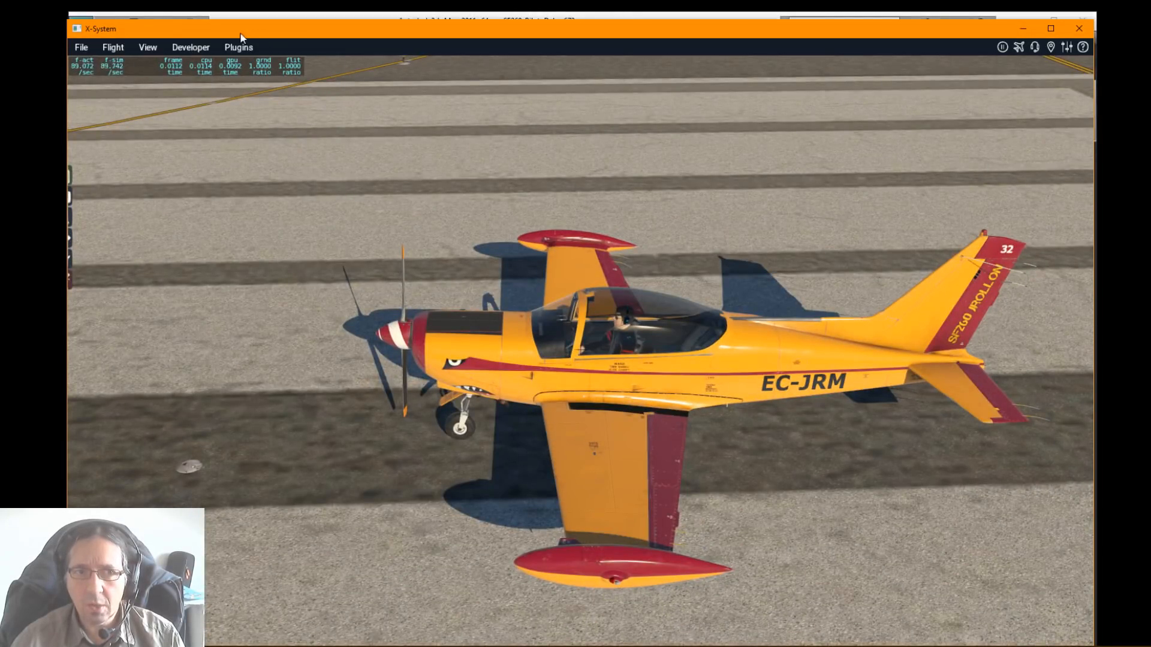
pyautogui.click(206, 47)
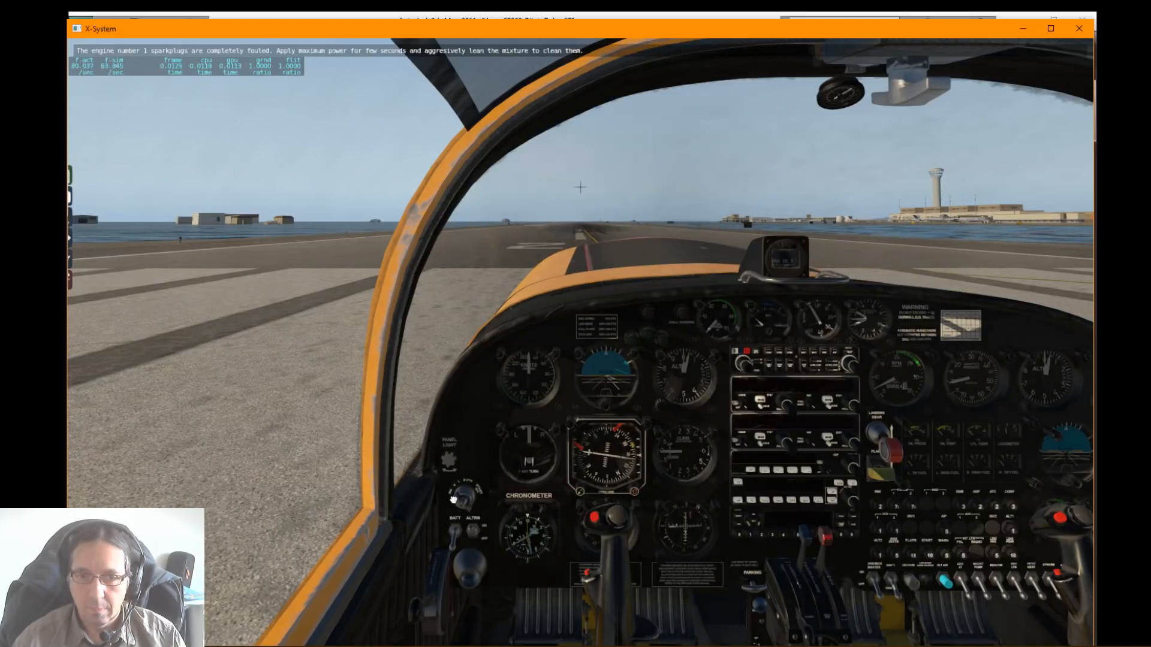
# Step: View the reloaded aircraft from outside and open the Particle System Browser
pyautogui.hotkey('shift', '4')
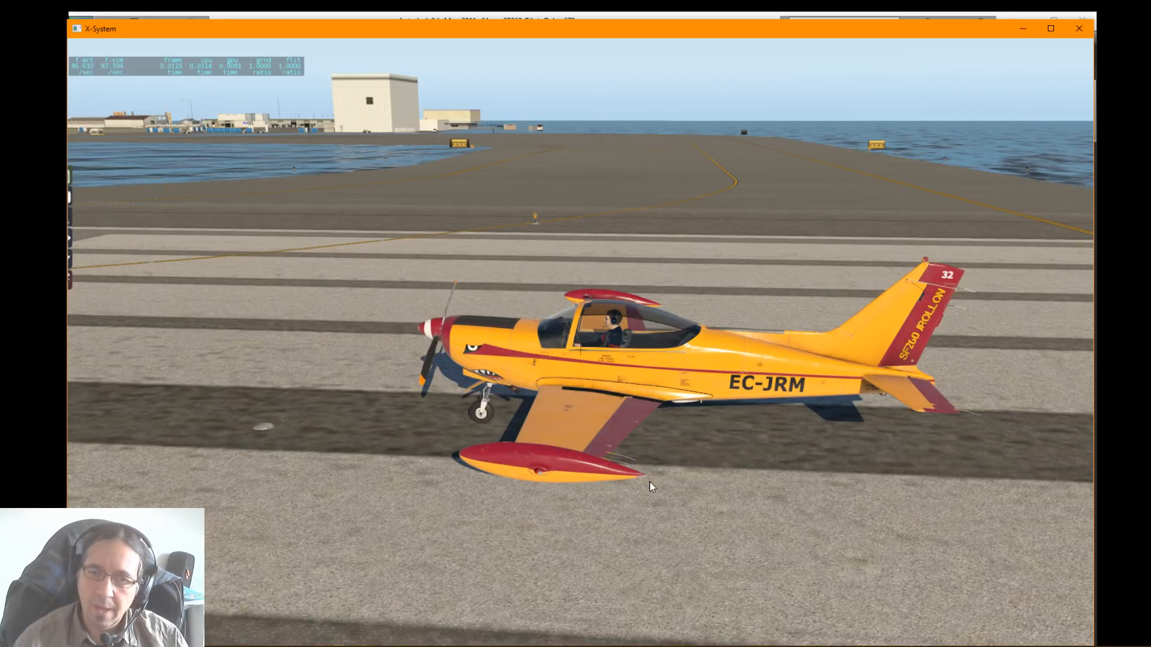
pyautogui.click(191, 47)
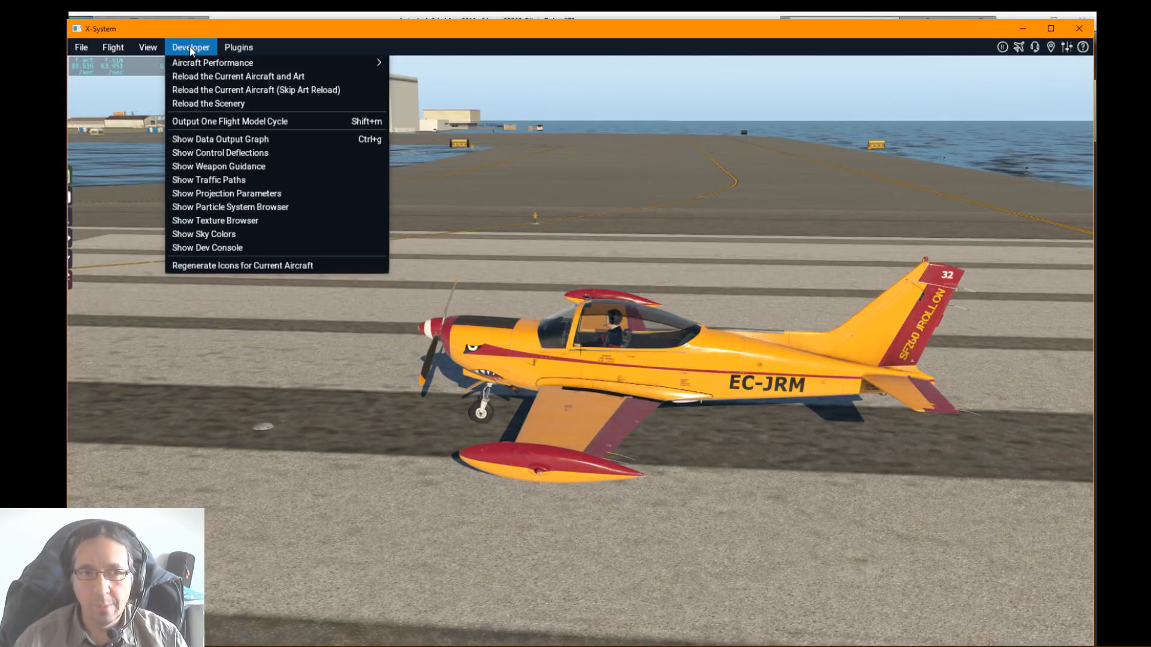
pyautogui.click(212, 207)
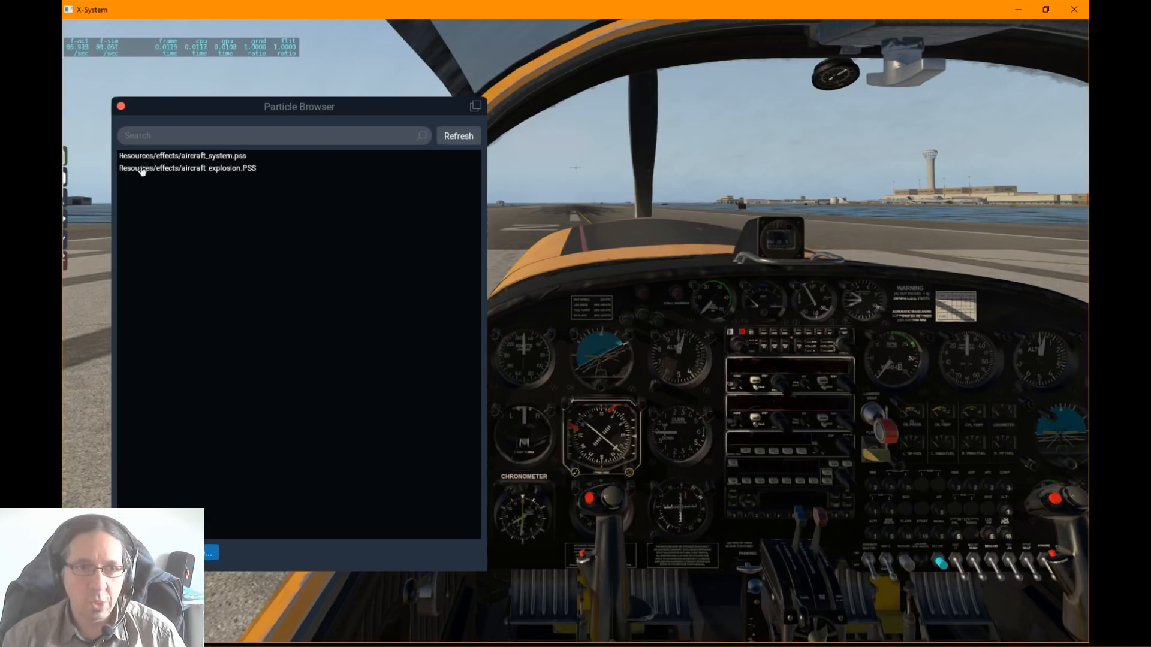
# Step: Refresh the Particle Browser list and bring ParticlesTutorial.OBJ in Notepad++ into view to check its PARTICLE_SYSTEM reference
pyautogui.click(473, 140)
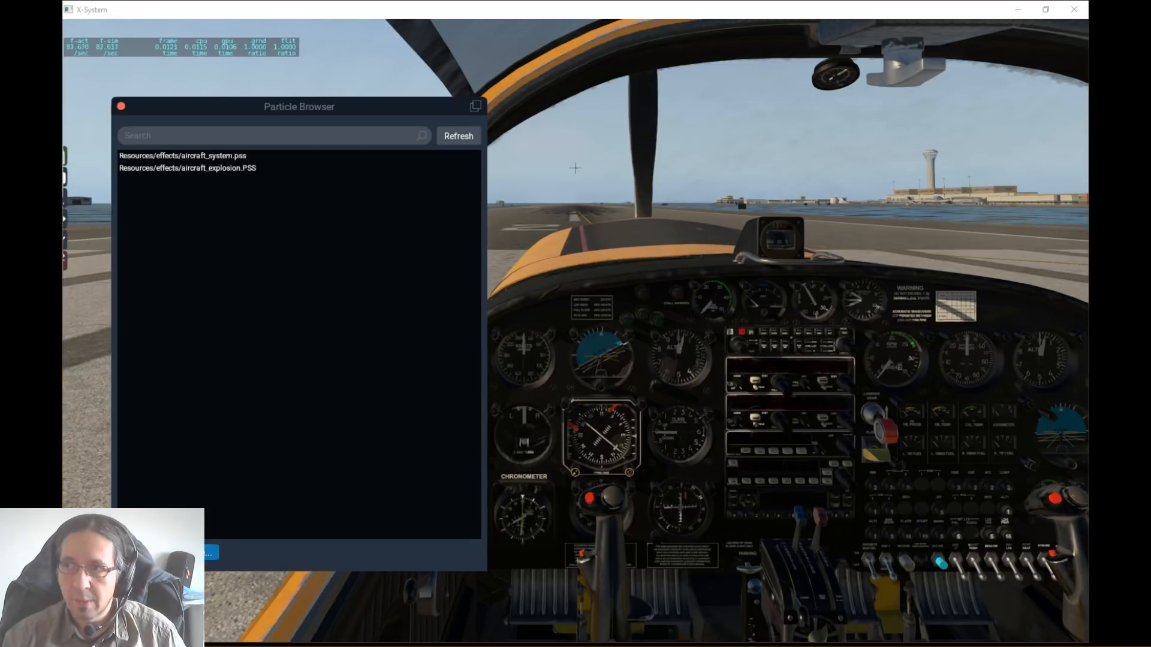
pyautogui.moveTo(1150, 48); pyautogui.dragTo(739, 65)
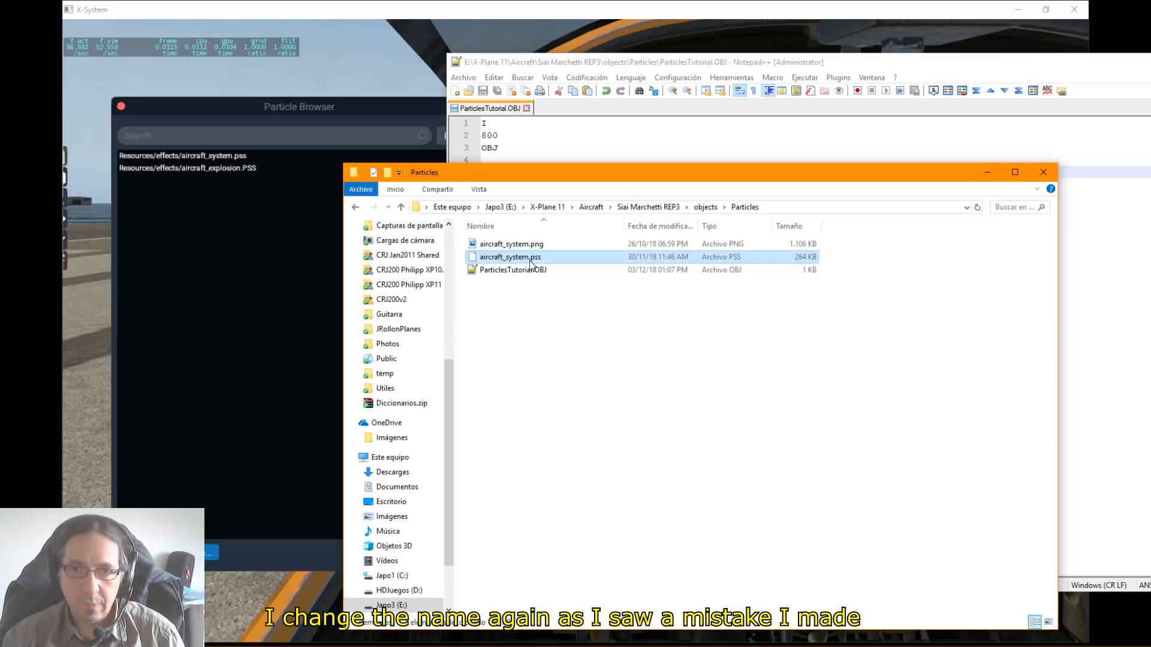
# Step: Switch to the aircraft's Particles folder in File Explorer and rename aircraft_system.pss as ParticlesTutorial.pss
pyautogui.click(528, 258)
pyautogui.click(531, 262)
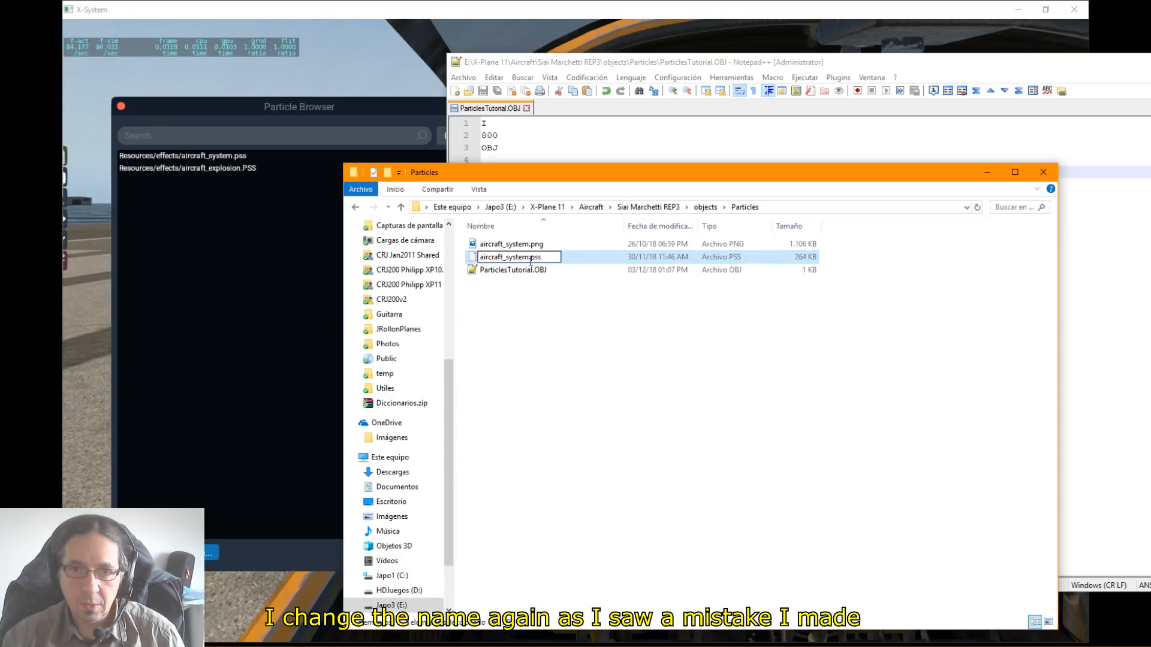
pyautogui.moveTo(528, 259); pyautogui.dragTo(480, 258)
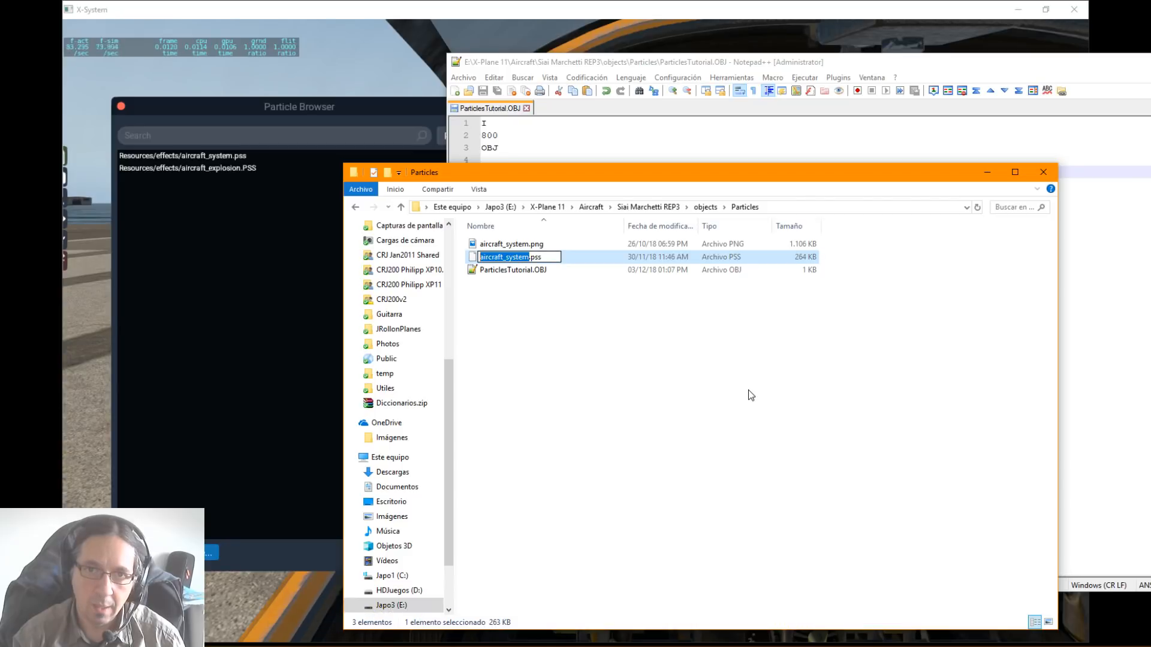
pyautogui.write('P')
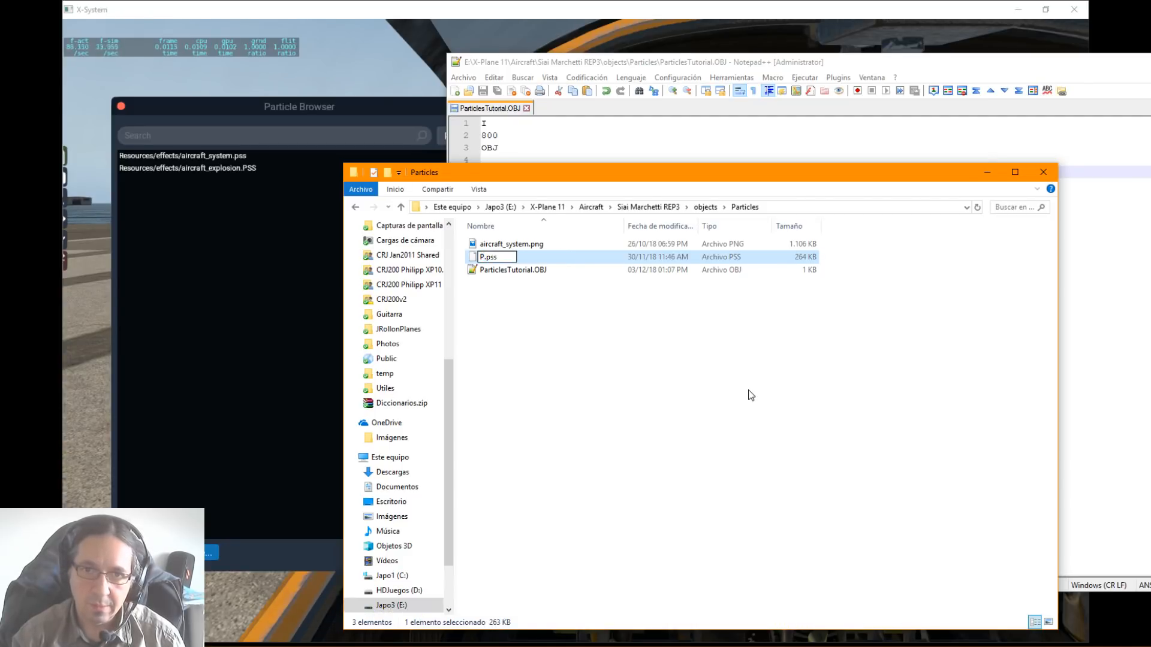
pyautogui.press('BackSpace')
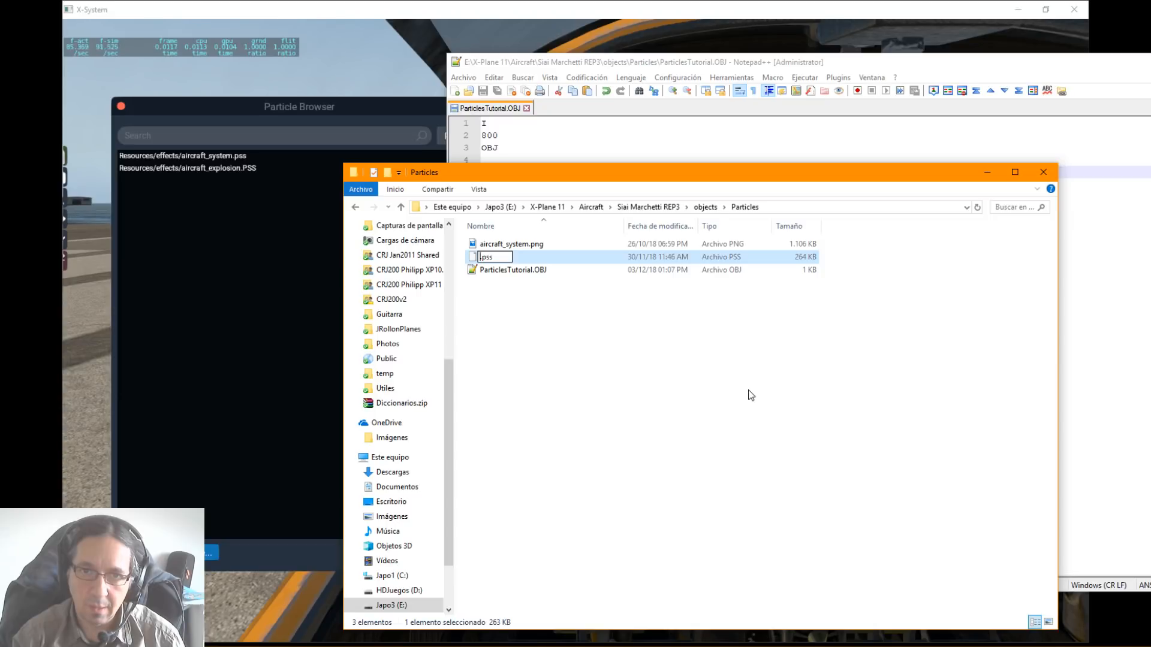
pyautogui.write('Particles')
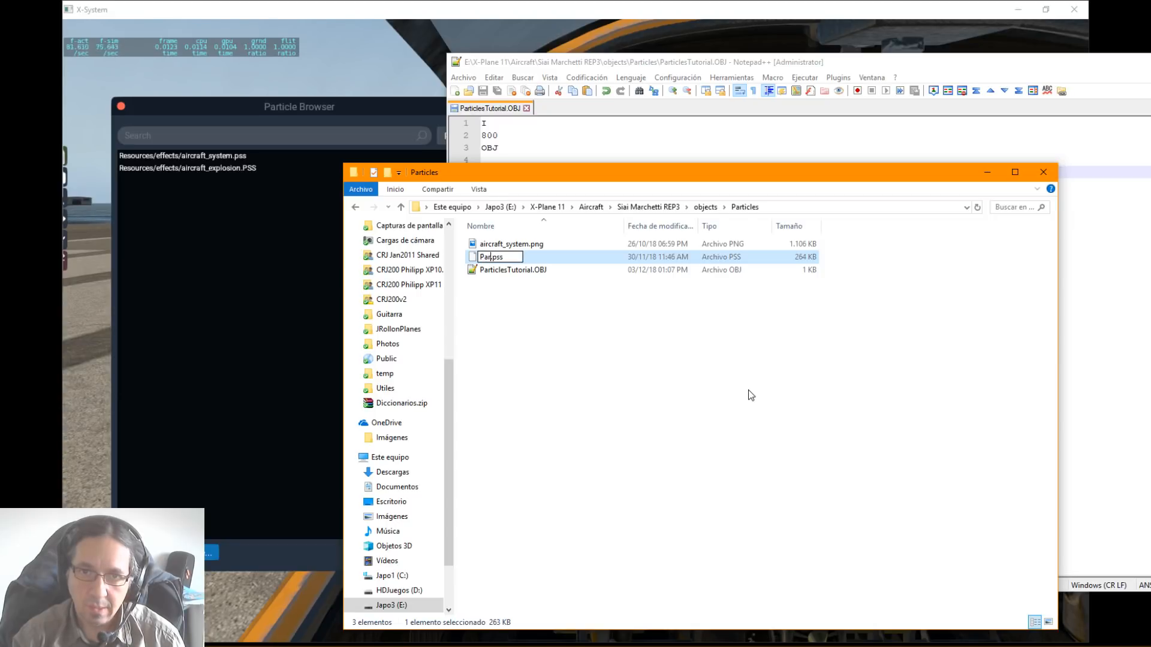
pyautogui.write('Tutorial')
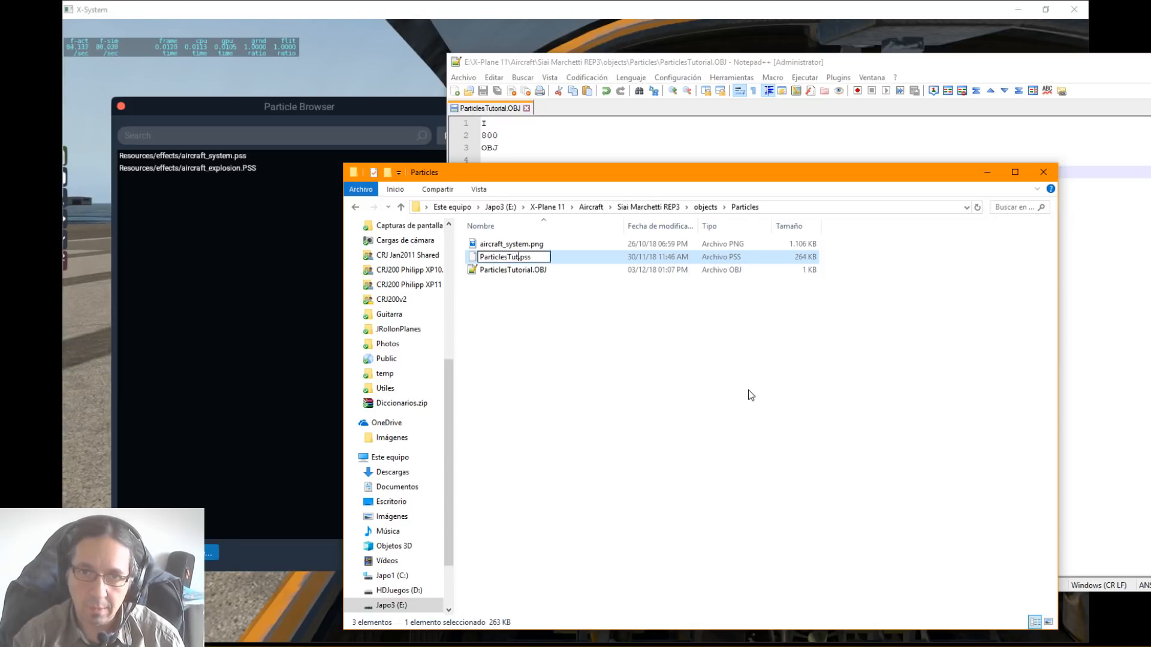
pyautogui.press('Return')
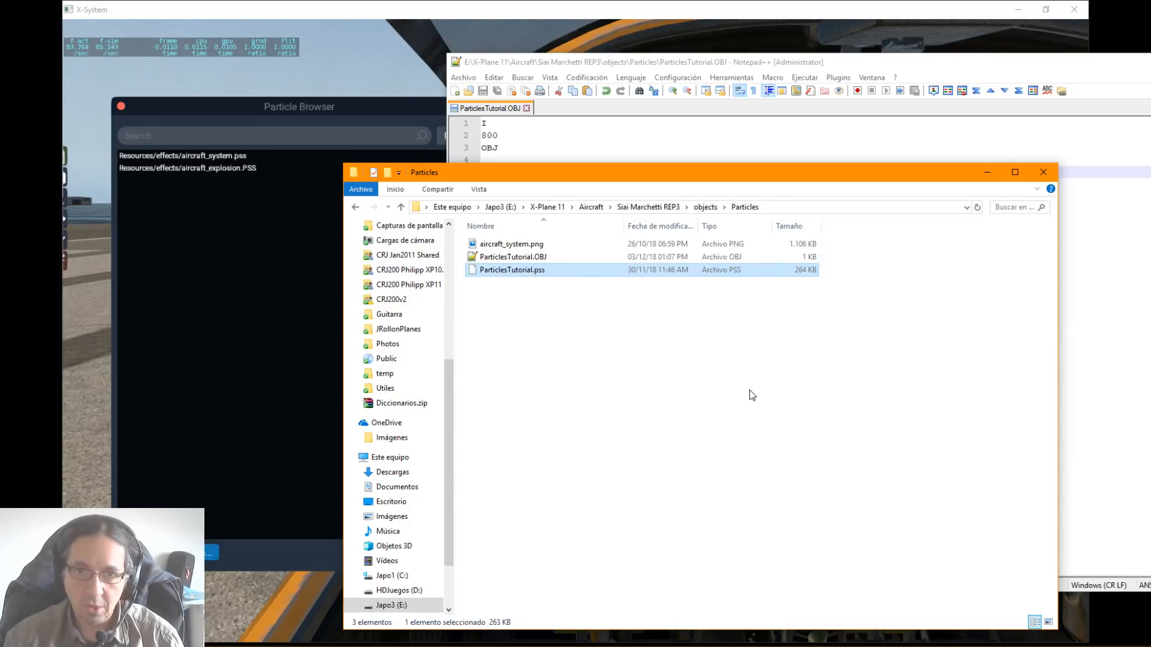
# Step: Rename the texture aircraft_system.png in the Particles folder as ParticlesTutorial.png
pyautogui.click(524, 243)
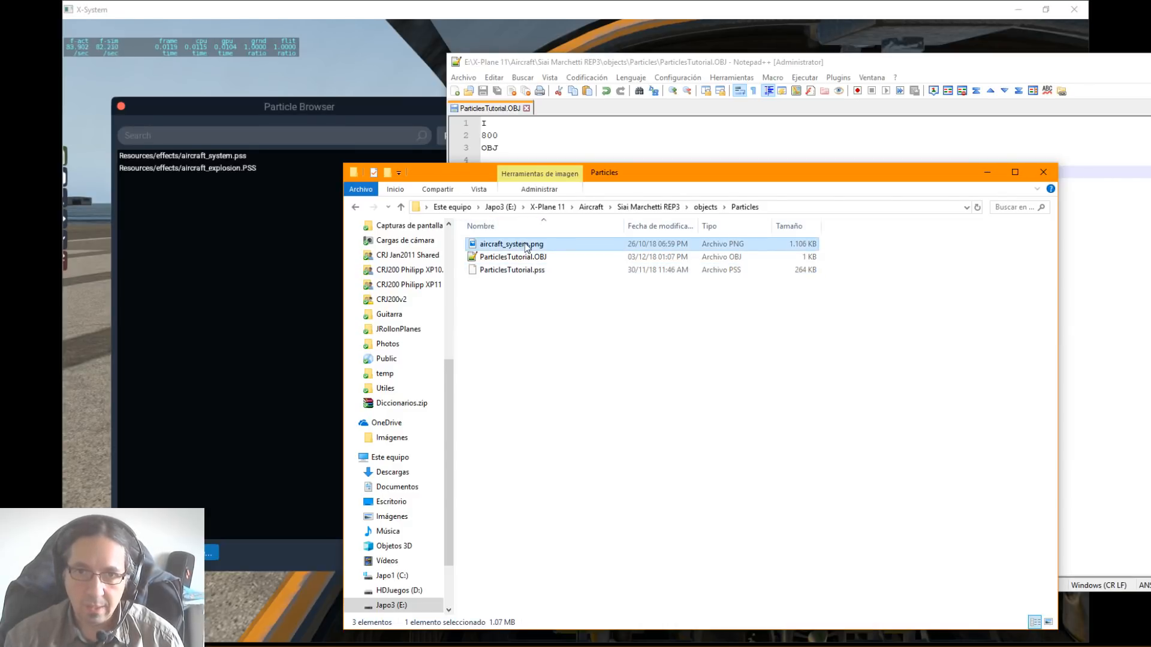
pyautogui.click(524, 243)
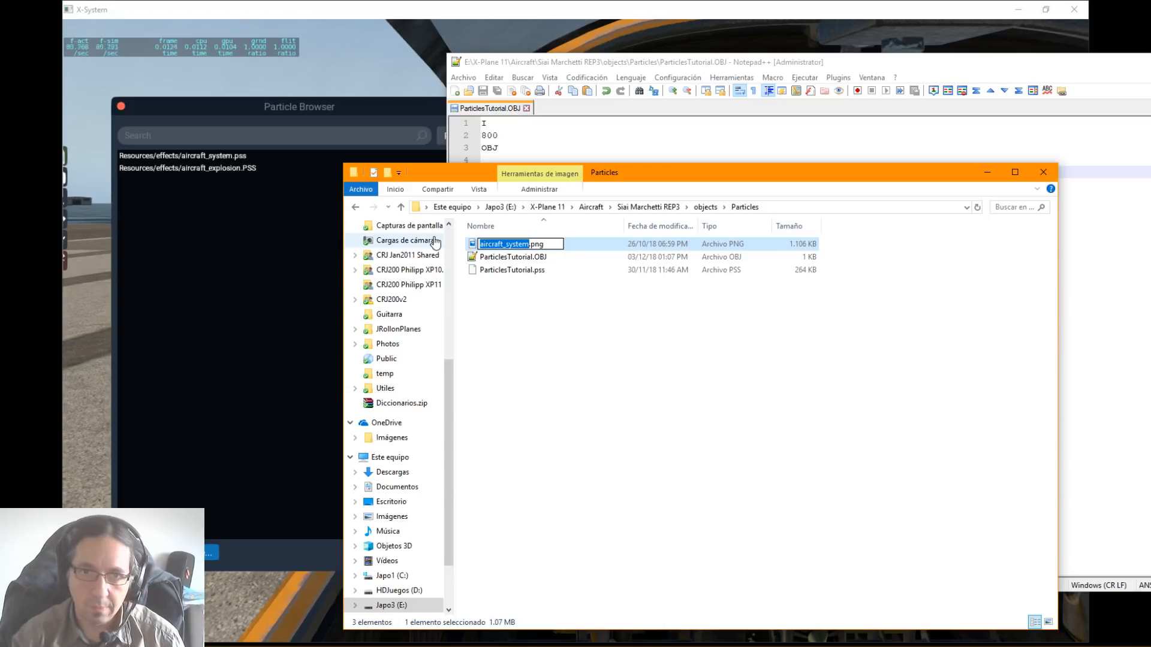
pyautogui.write('Particlest')
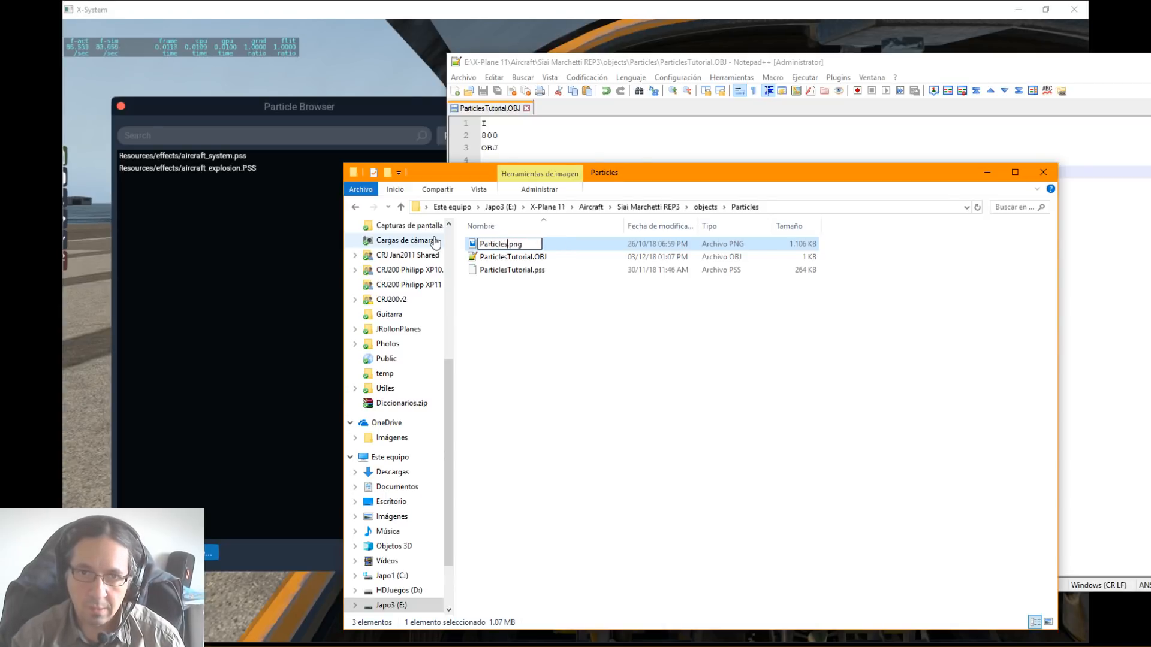
pyautogui.write('utor')
pyautogui.press('BackSpace')
pyautogui.press('BackSpace')
pyautogui.press('BackSpace')
pyautogui.press('BackSpace')
pyautogui.press('BackSpace')
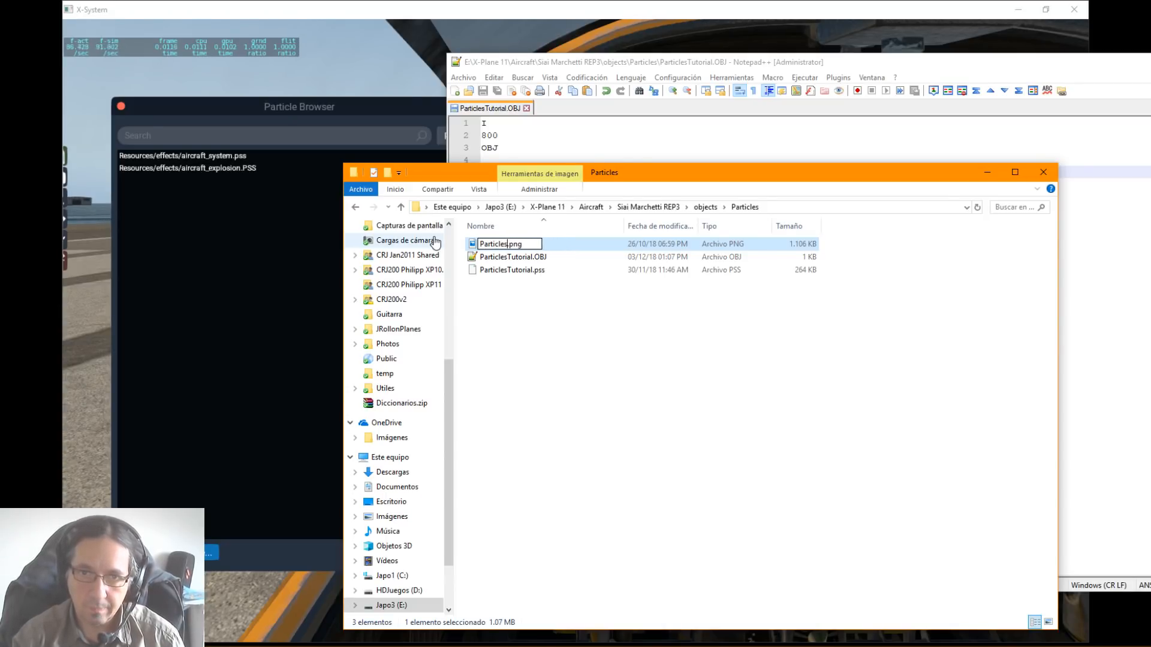
pyautogui.write('Tutorial')
pyautogui.press('Return')
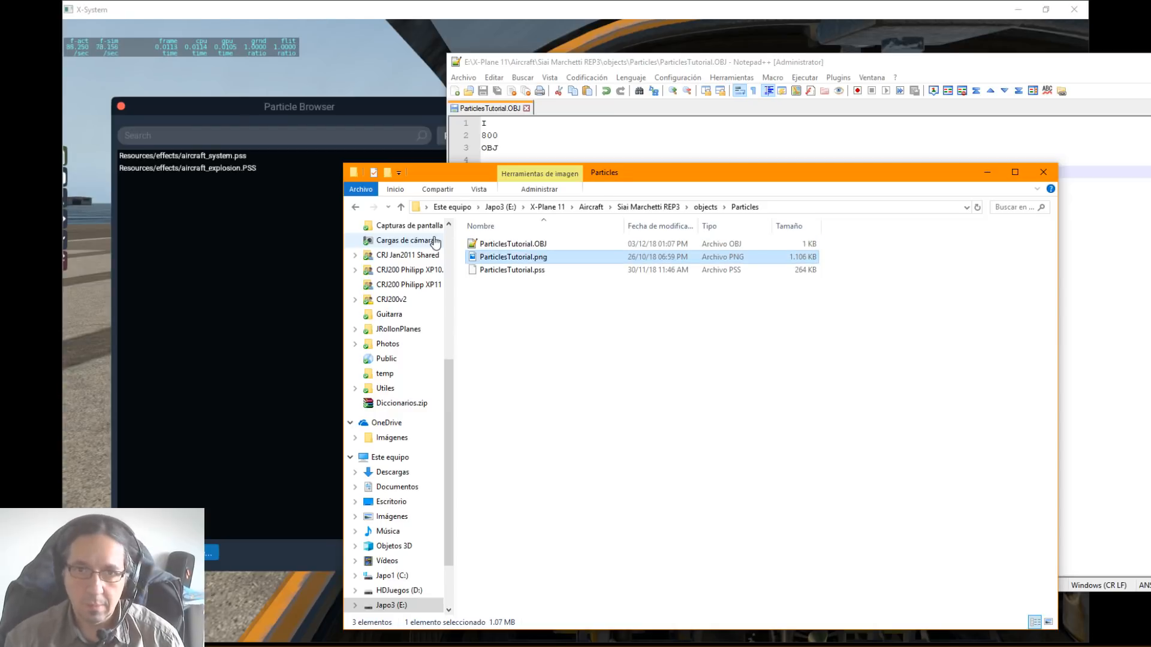
# Step: Return to X-Plane, show the Particle System Browser again and refresh its list of particle systems
pyautogui.click(186, 28)
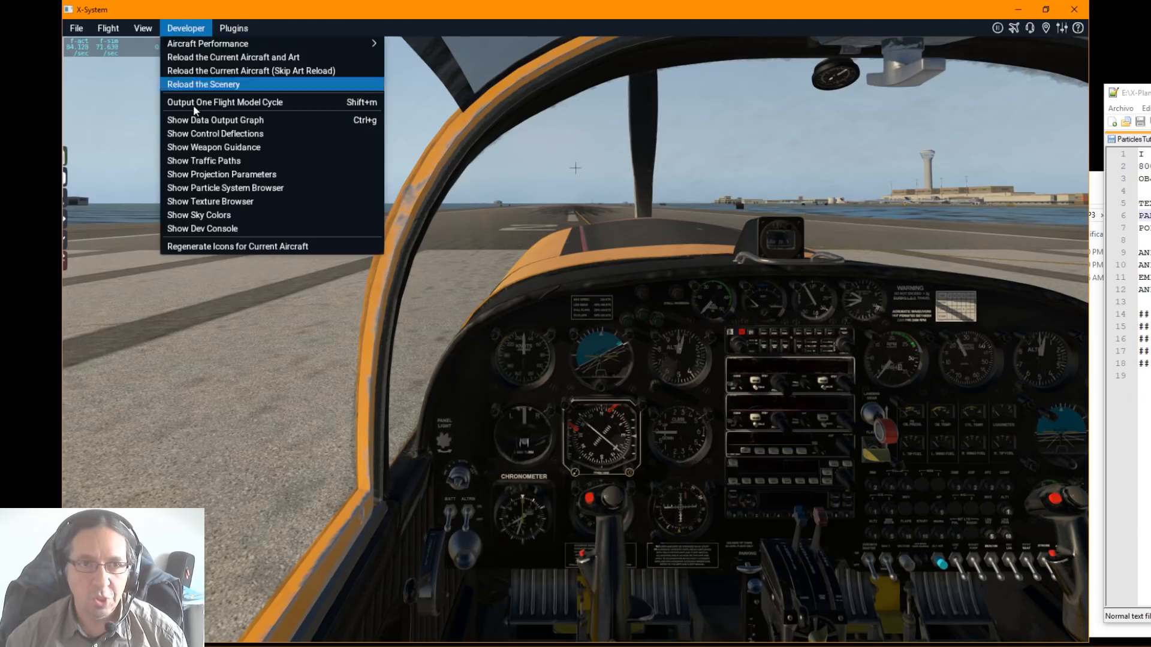
pyautogui.click(211, 190)
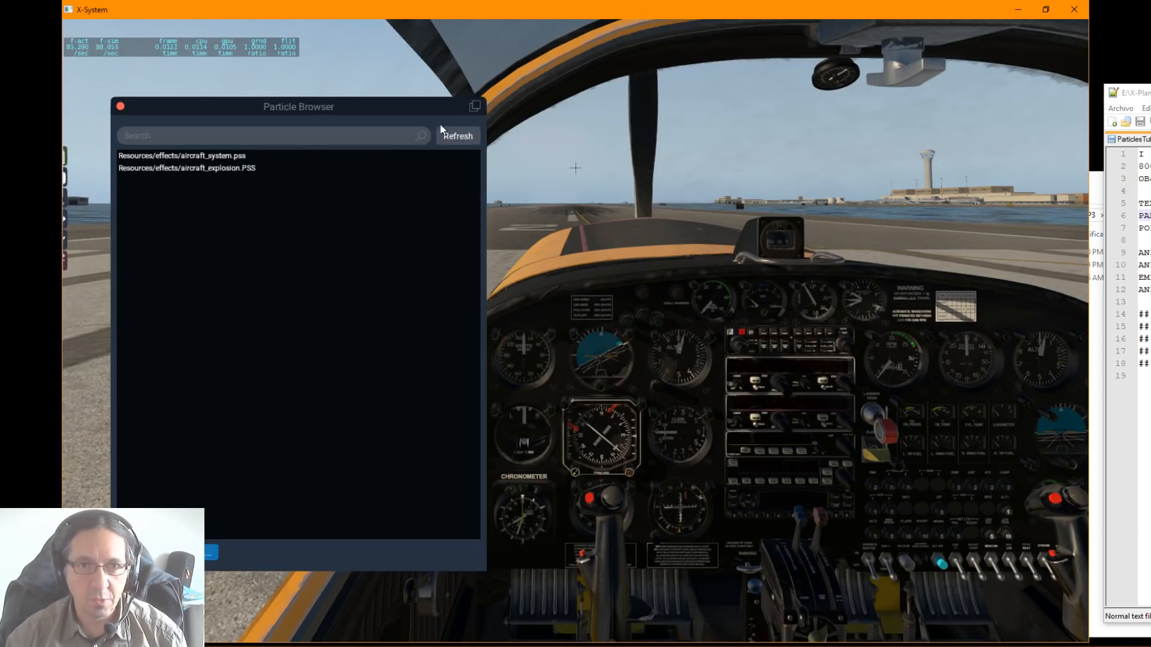
pyautogui.click(455, 136)
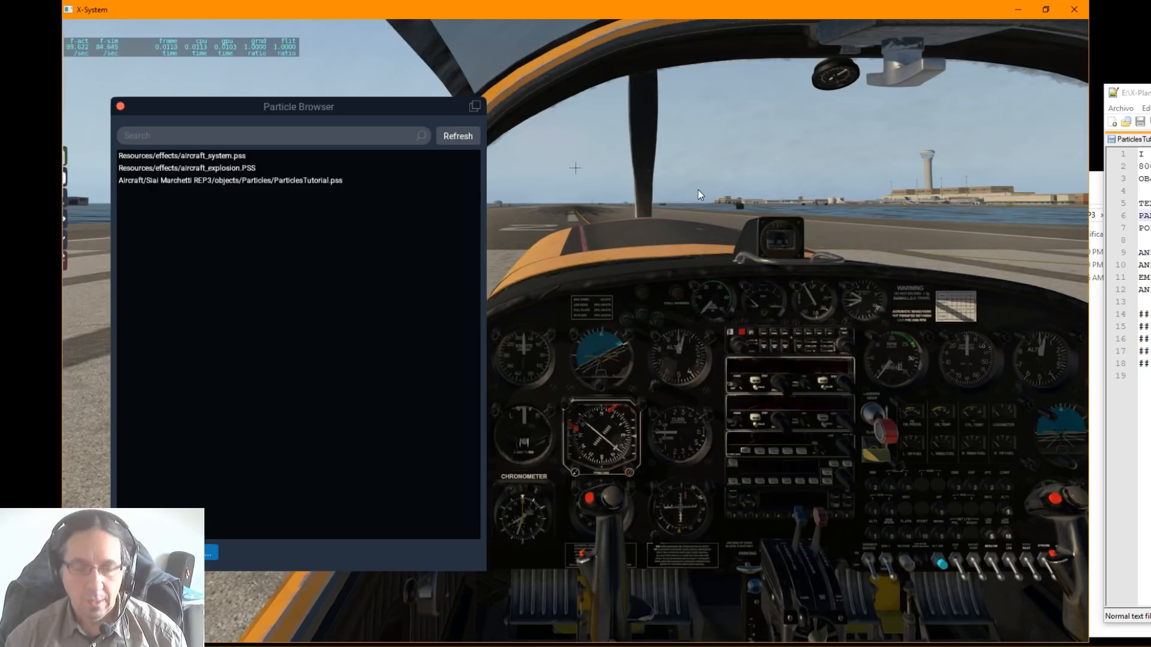
# Step: View the aircraft from outside and open ParticlesTutorial.pss for editing, enlarging its window and widening the element tree
pyautogui.hotkey('shift', '4')
pyautogui.moveTo(656, 225); pyautogui.dragTo(846, 312, button='right')
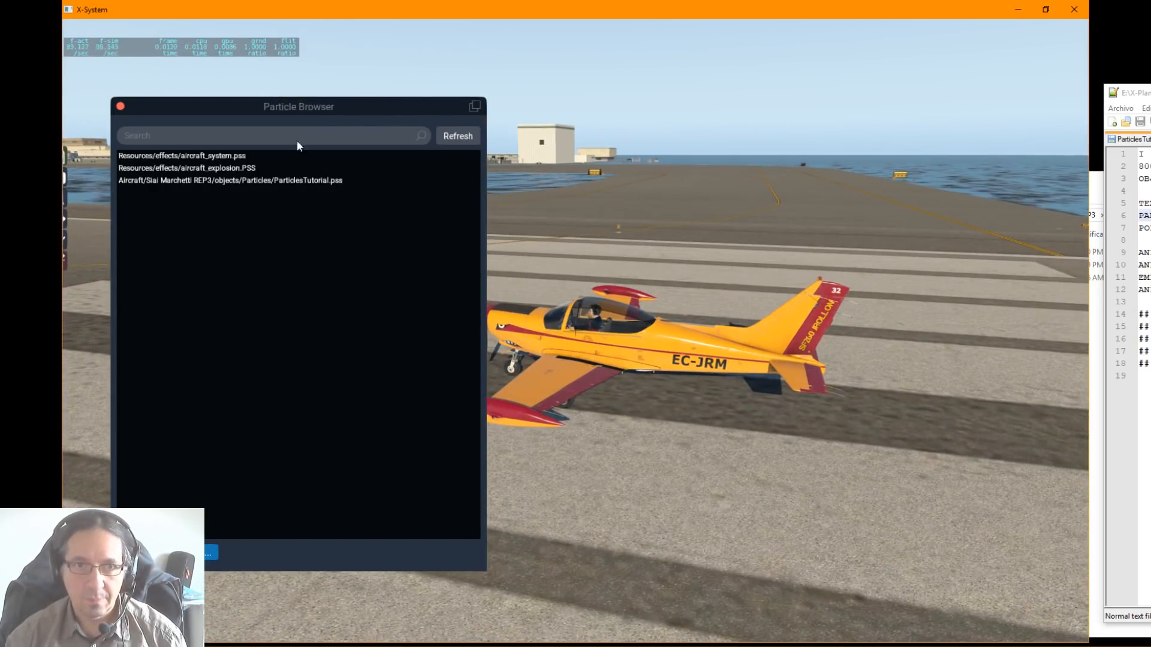
pyautogui.doubleClick(262, 183)
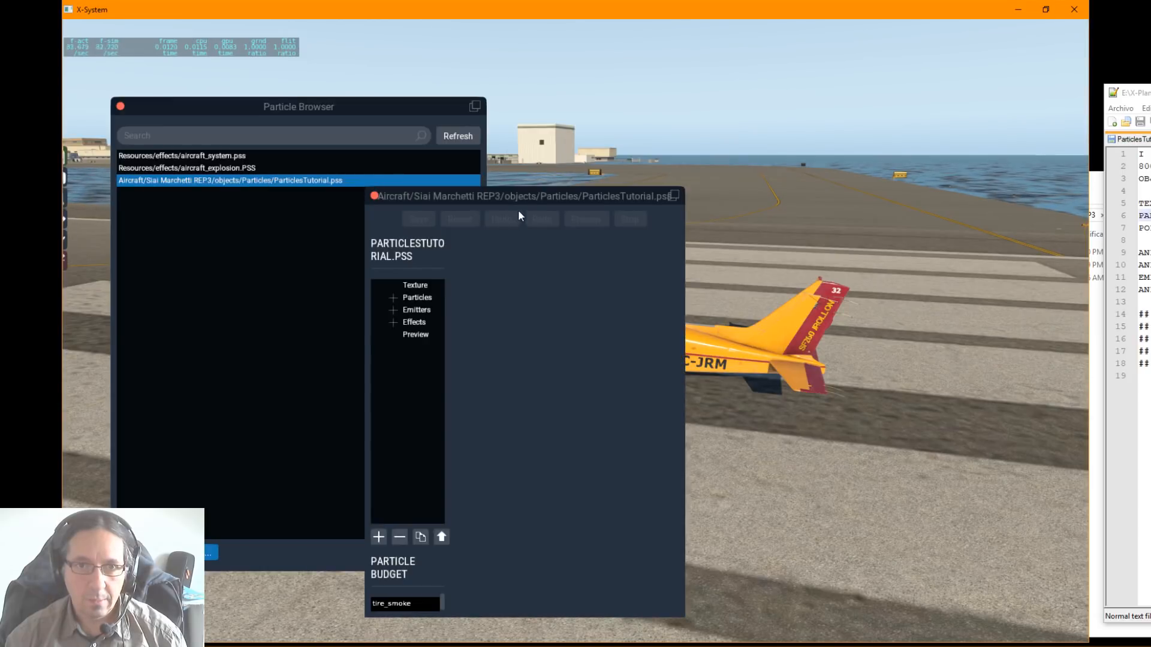
pyautogui.moveTo(515, 198); pyautogui.dragTo(668, 111)
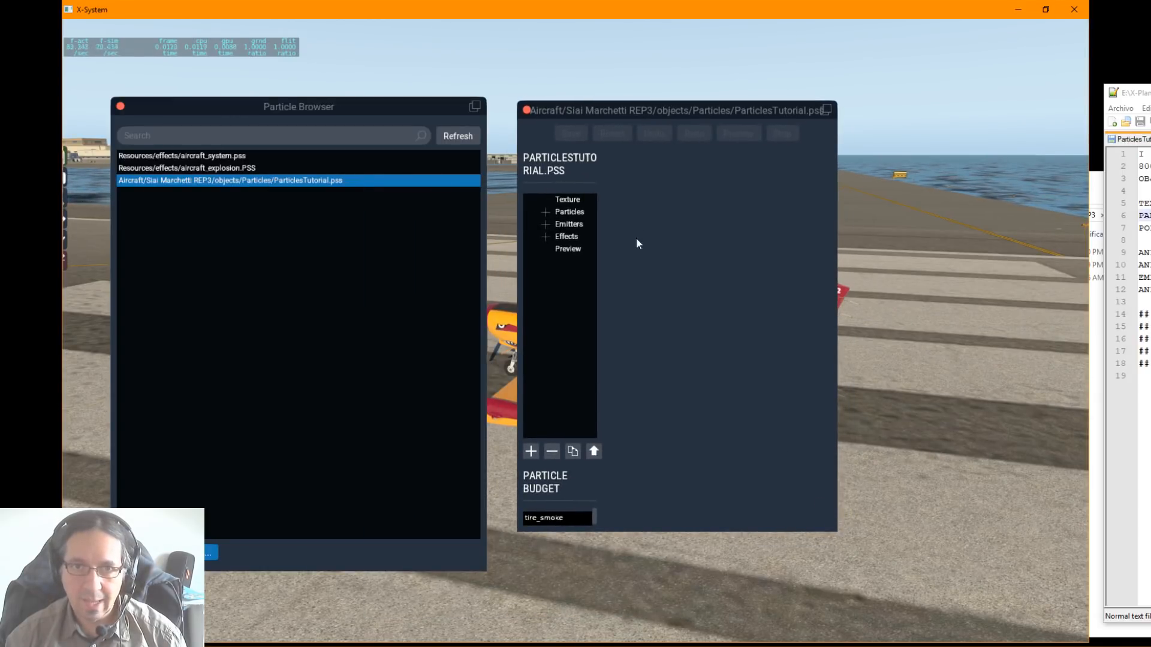
pyautogui.moveTo(836, 527); pyautogui.dragTo(987, 601)
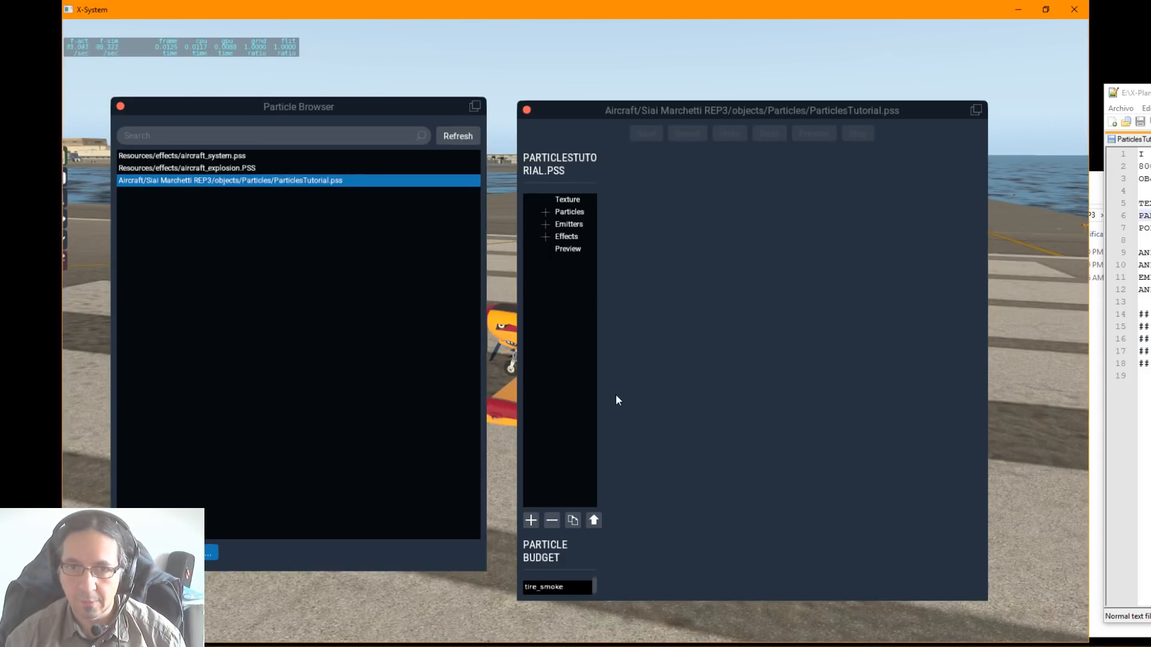
pyautogui.moveTo(598, 395); pyautogui.dragTo(696, 403)
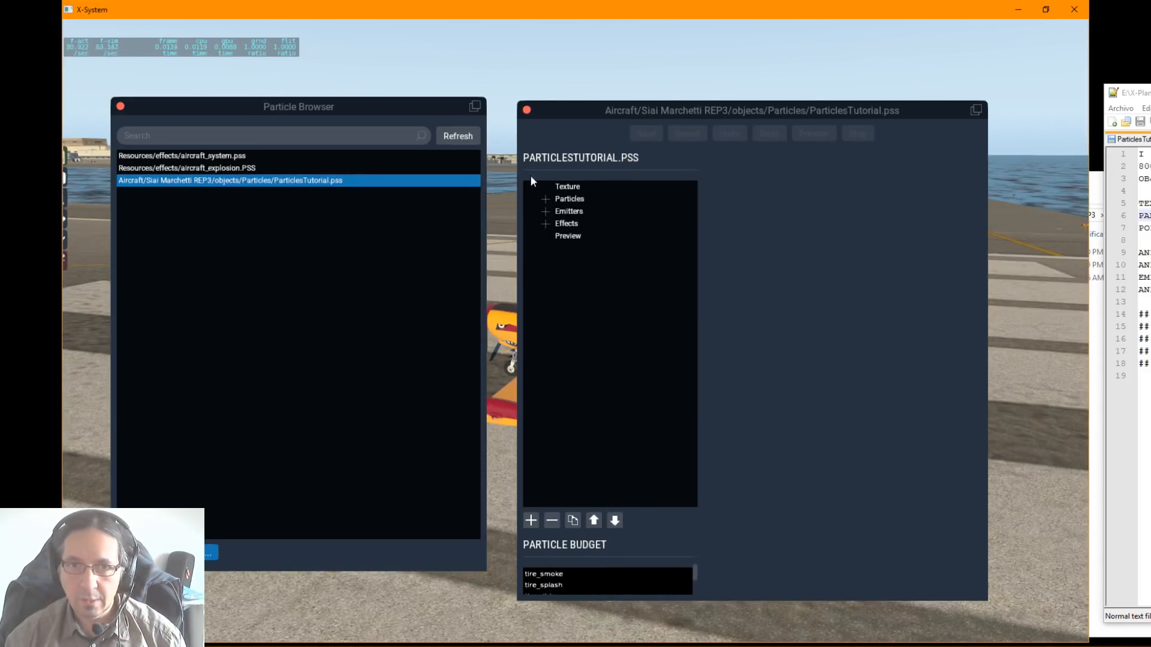
# Step: Expand the Emitters group of ParticlesTutorial.pss and leave the Particles group collapsed
pyautogui.click(547, 199)
pyautogui.click(546, 199)
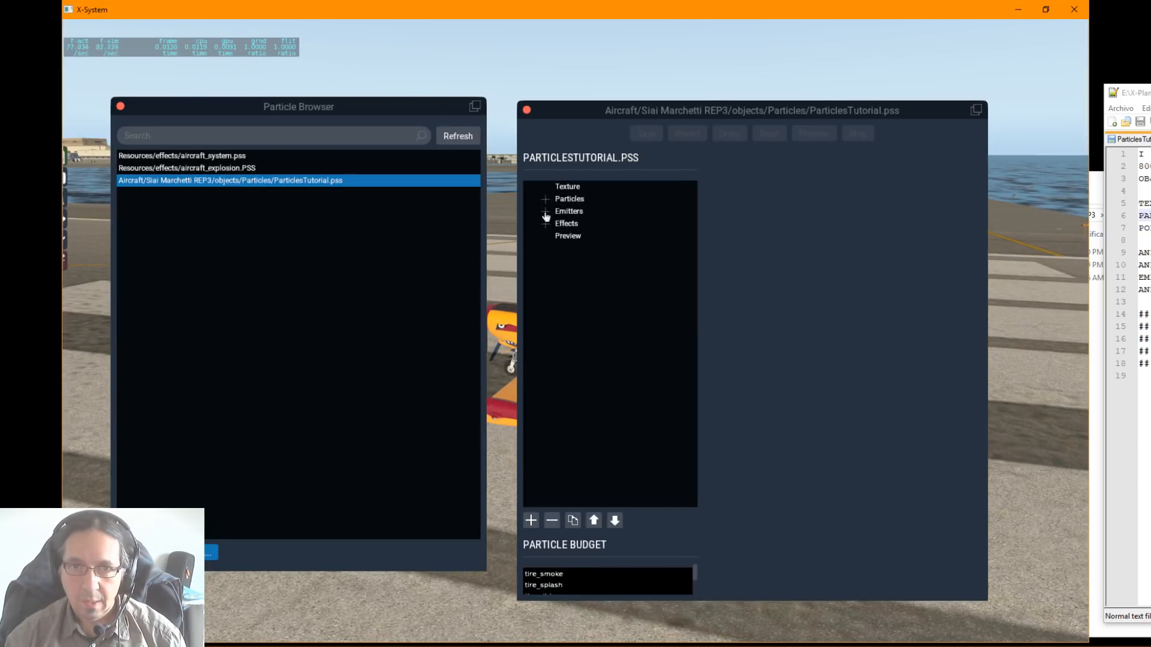
pyautogui.click(545, 211)
pyautogui.click(546, 211)
pyautogui.click(545, 211)
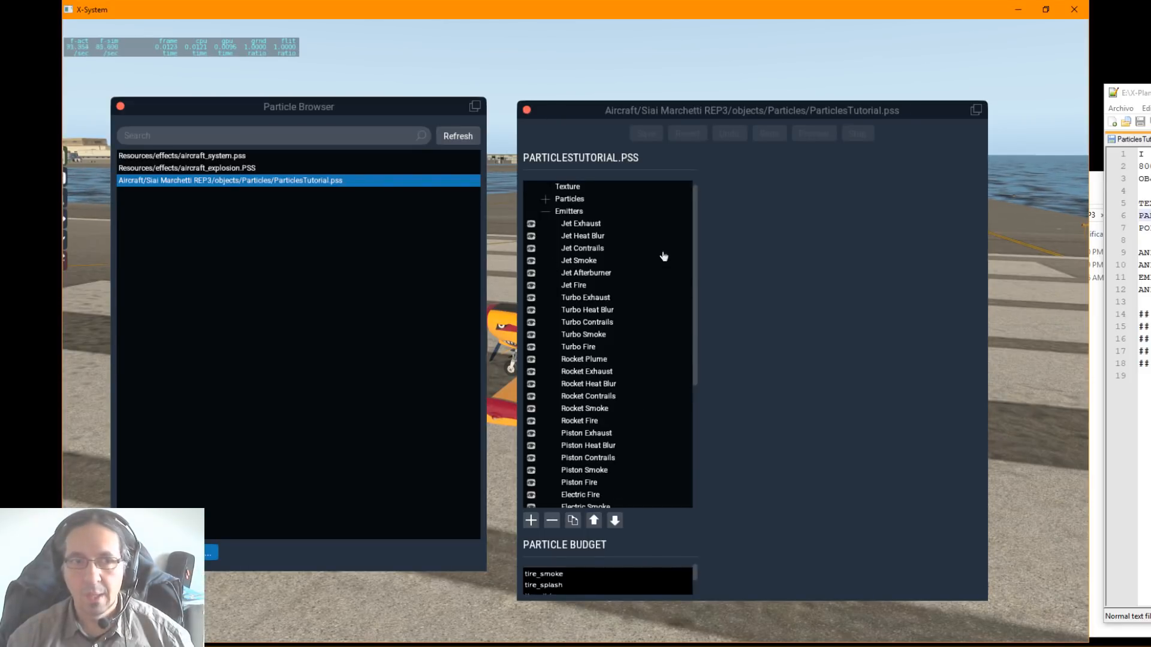
# Step: Bring ParticlesTutorial.OBJ in Notepad++ into view, highlight the emitter name JRollon_Emitter, and move the window aside again
pyautogui.moveTo(1150, 93); pyautogui.dragTo(871, 82)
pyautogui.moveTo(777, 267); pyautogui.dragTo(695, 266)
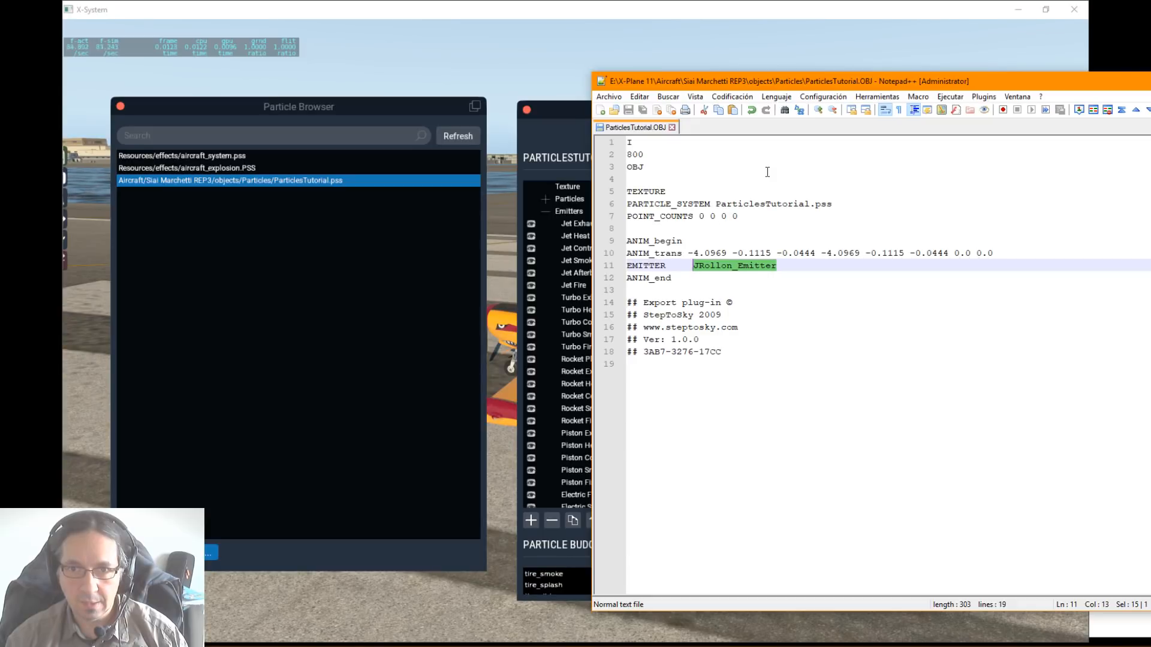
pyautogui.moveTo(795, 87); pyautogui.dragTo(1150, 93)
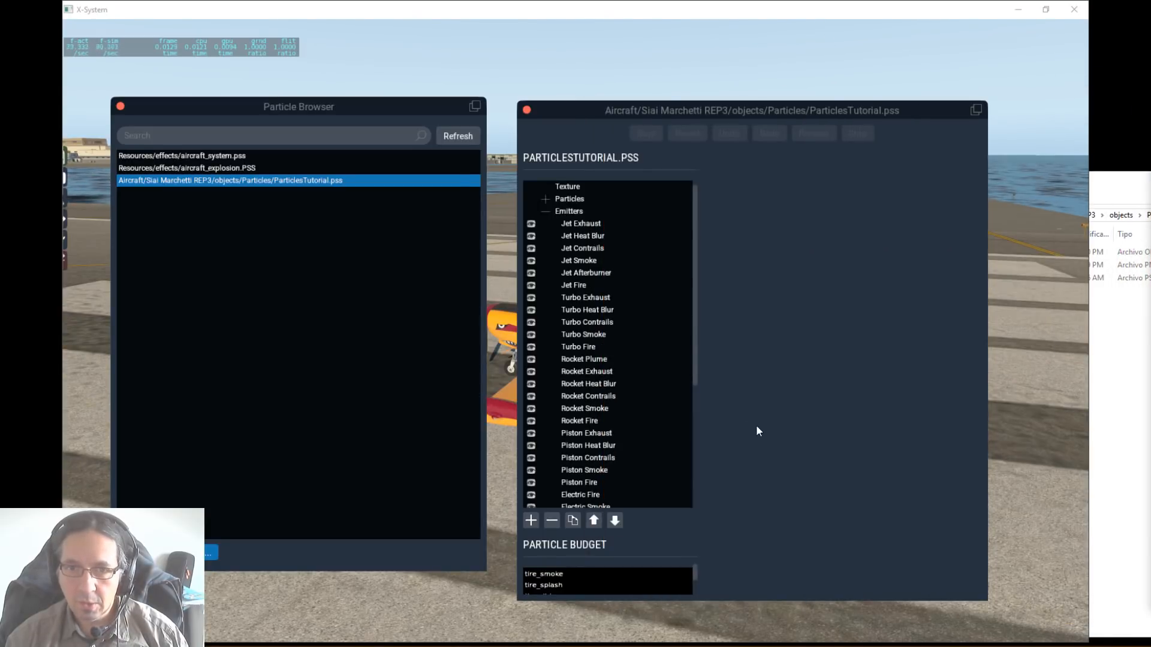
# Step: Look through the emitter list of ParticlesTutorial.pss and move the editor window clear of the aircraft
pyautogui.moveTo(697, 381); pyautogui.dragTo(707, 501)
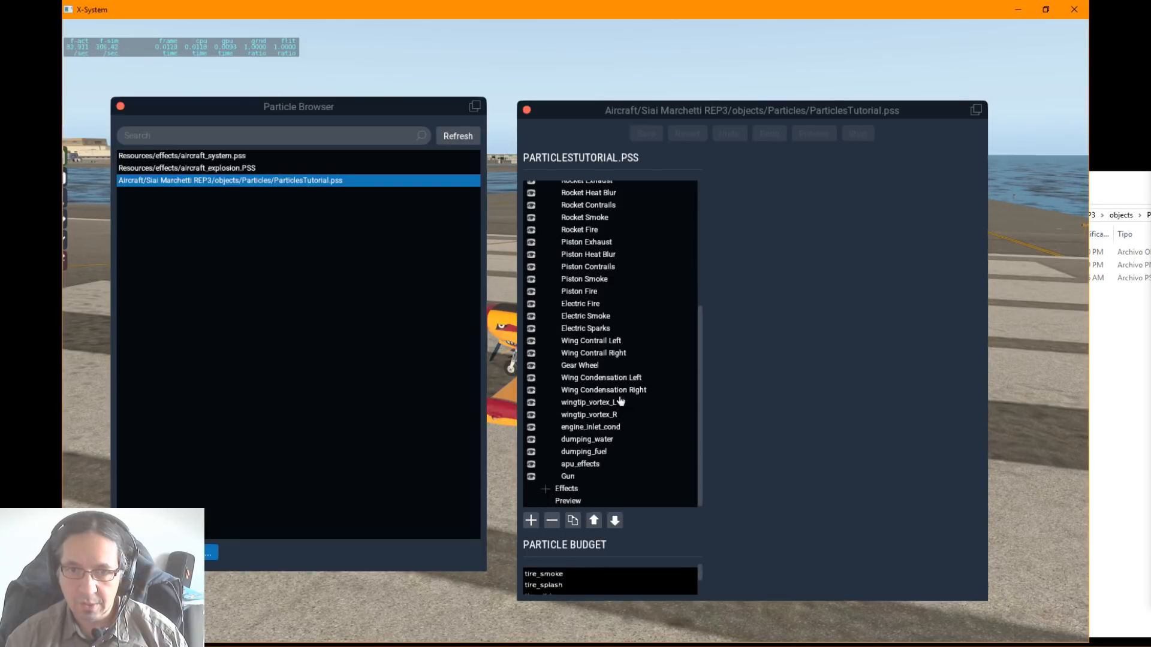
pyautogui.moveTo(648, 108); pyautogui.dragTo(628, 98)
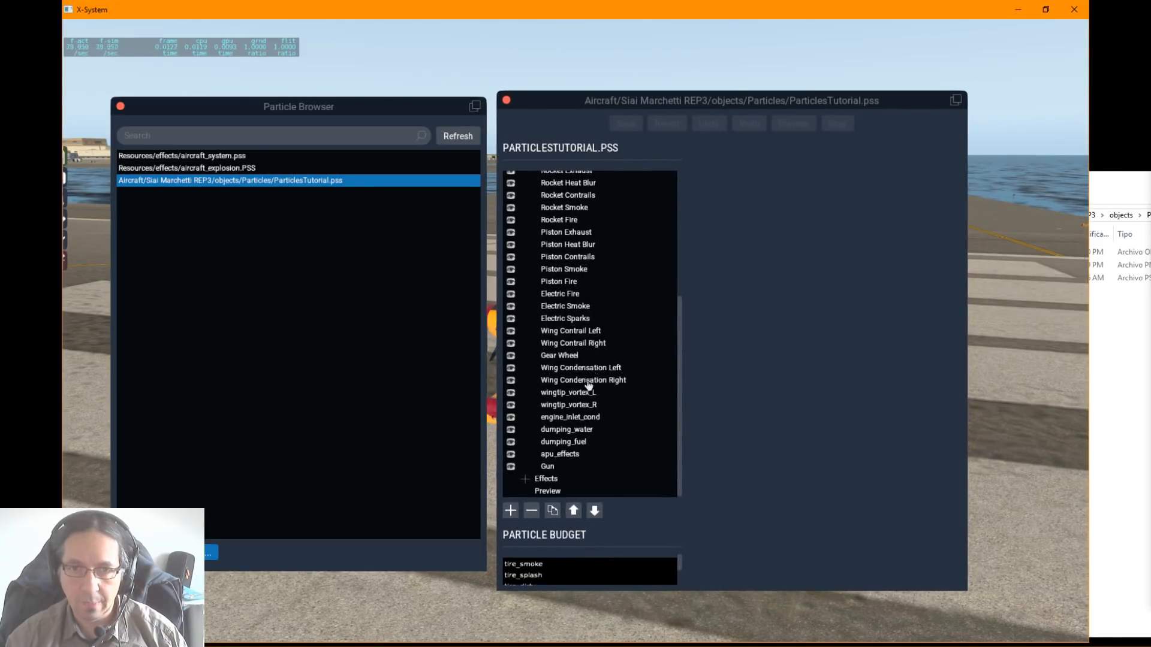
pyautogui.moveTo(681, 363); pyautogui.dragTo(690, 304)
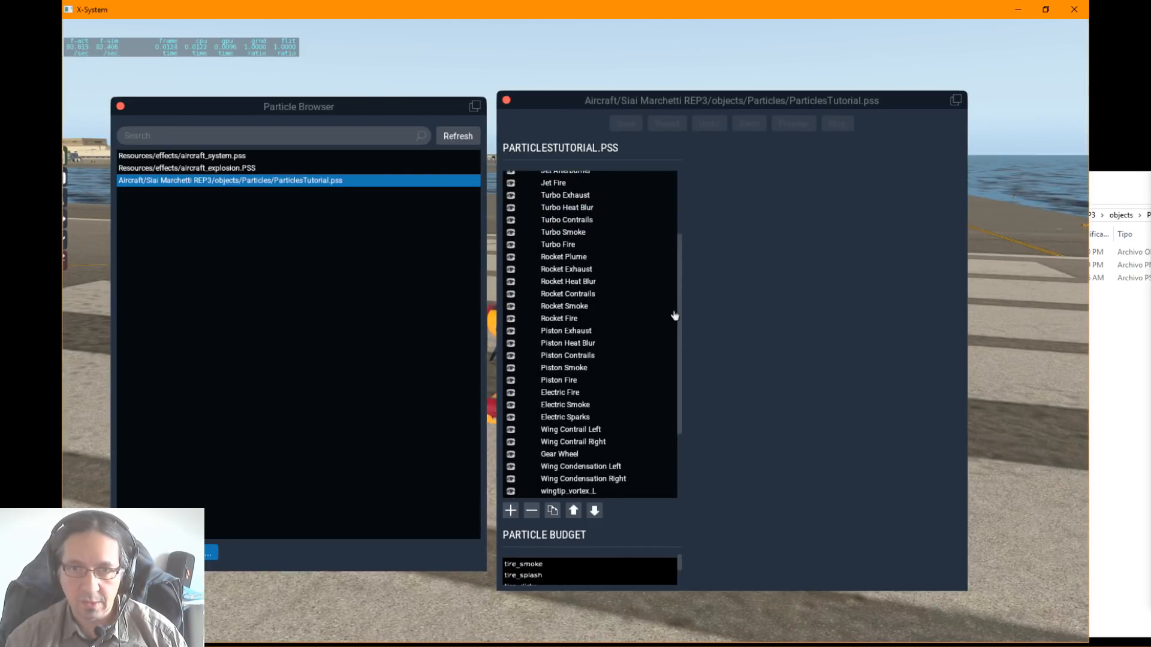
pyautogui.moveTo(681, 316); pyautogui.dragTo(606, 452)
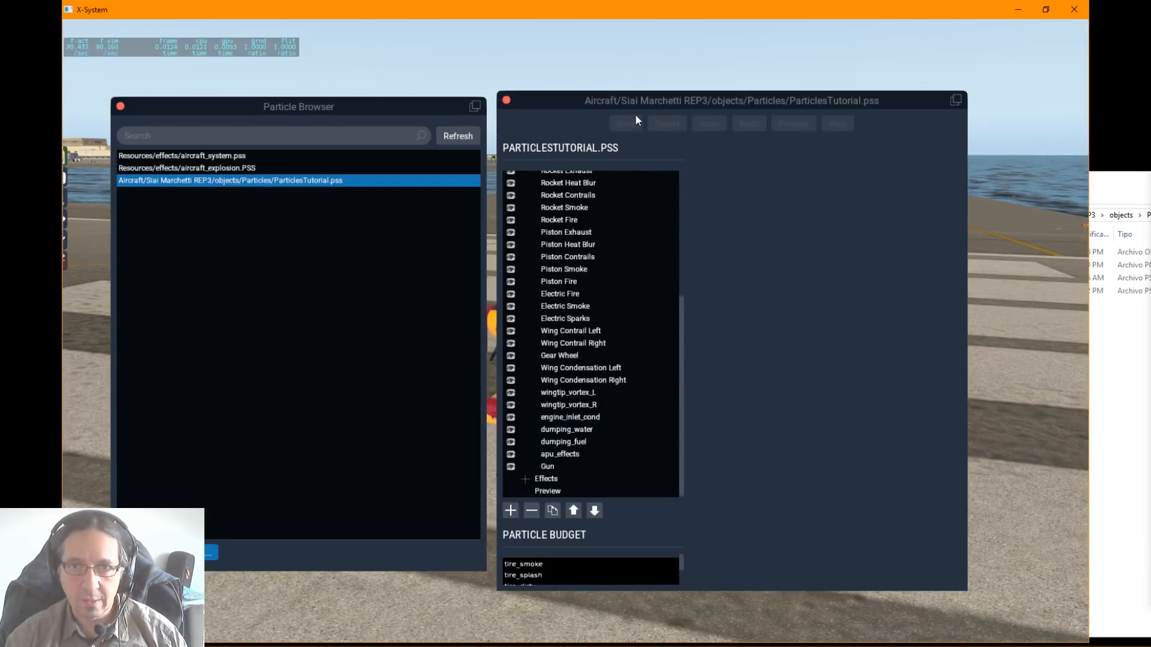
pyautogui.moveTo(638, 106); pyautogui.dragTo(750, 83)
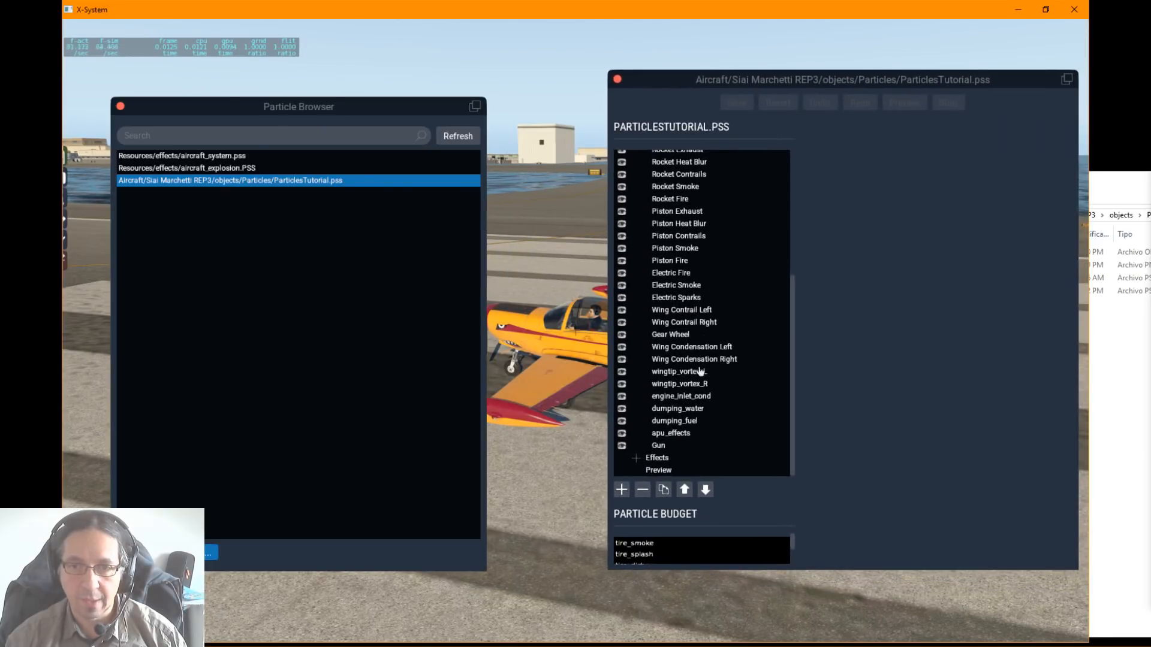
# Step: Examine the settings of several existing emitters, including engine_inlet_cond, Piston Fire, Electric Fire and dumping_water
pyautogui.click(671, 422)
pyautogui.click(679, 398)
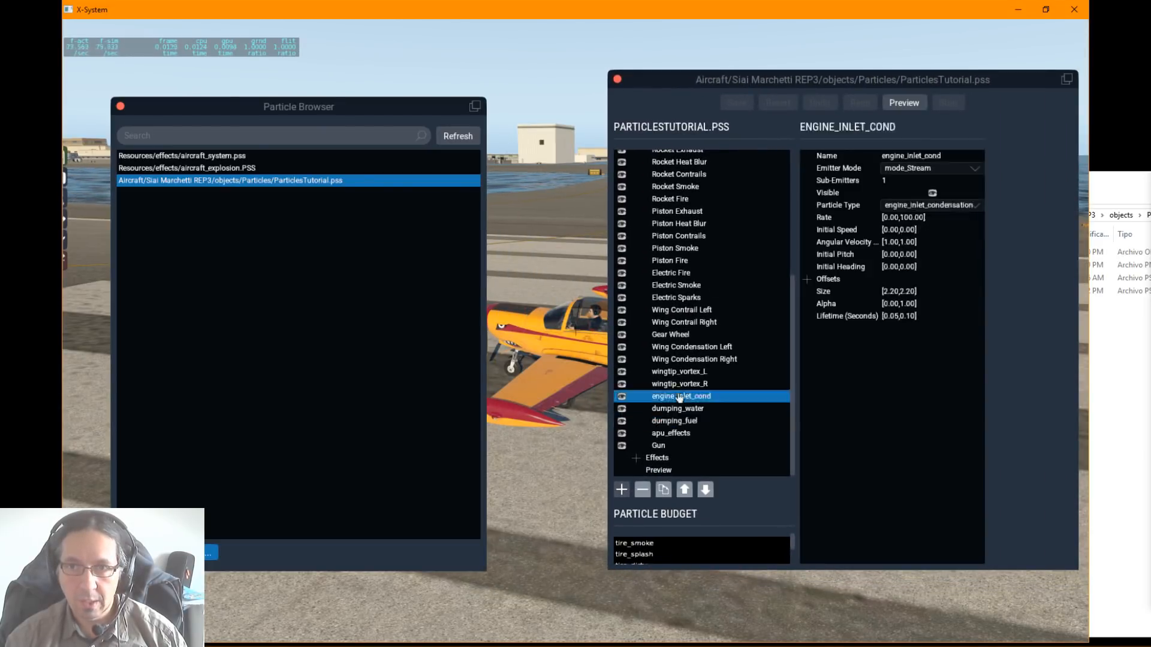
pyautogui.click(695, 347)
pyautogui.click(676, 298)
pyautogui.click(679, 260)
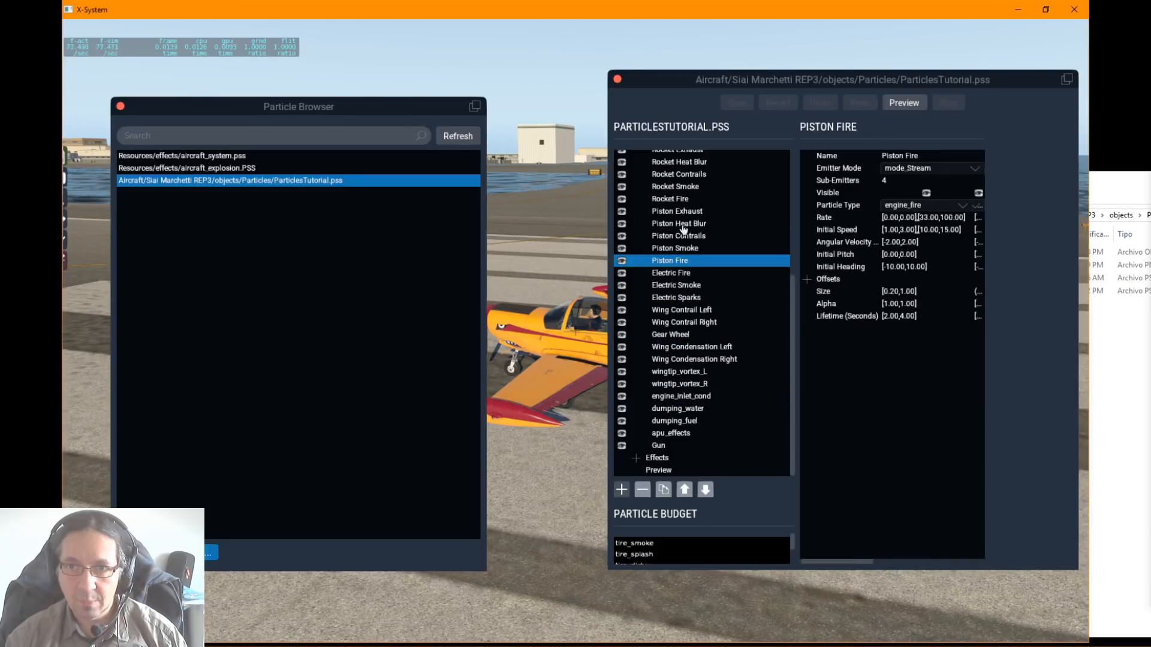
pyautogui.click(682, 226)
pyautogui.click(656, 272)
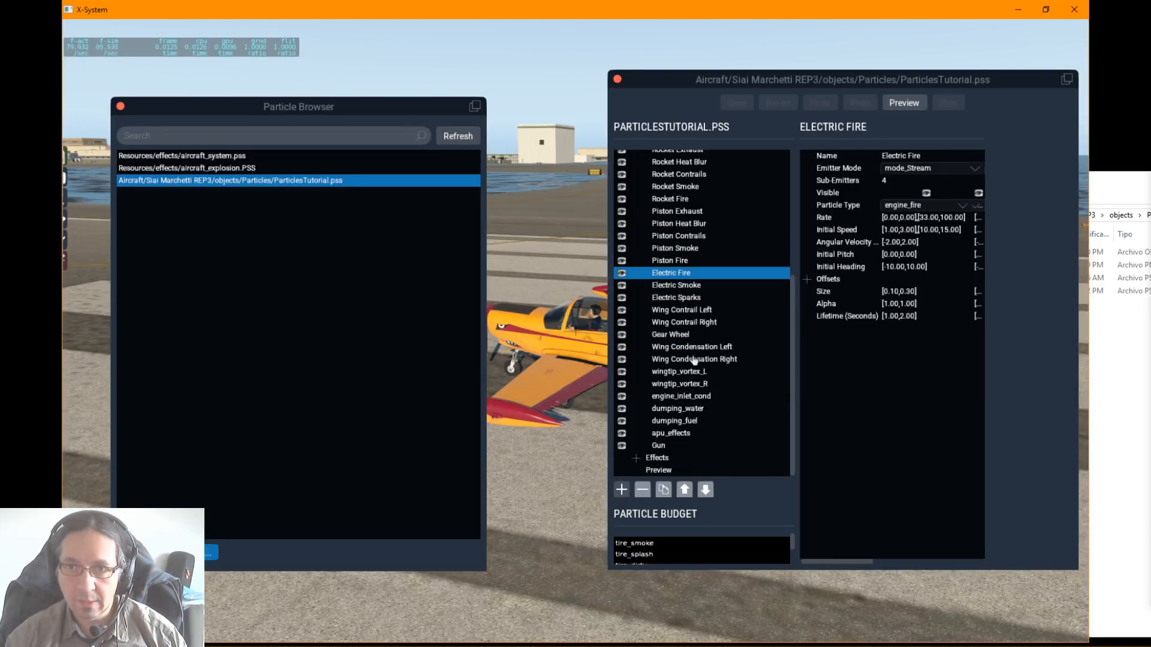
pyautogui.click(694, 360)
pyautogui.click(694, 409)
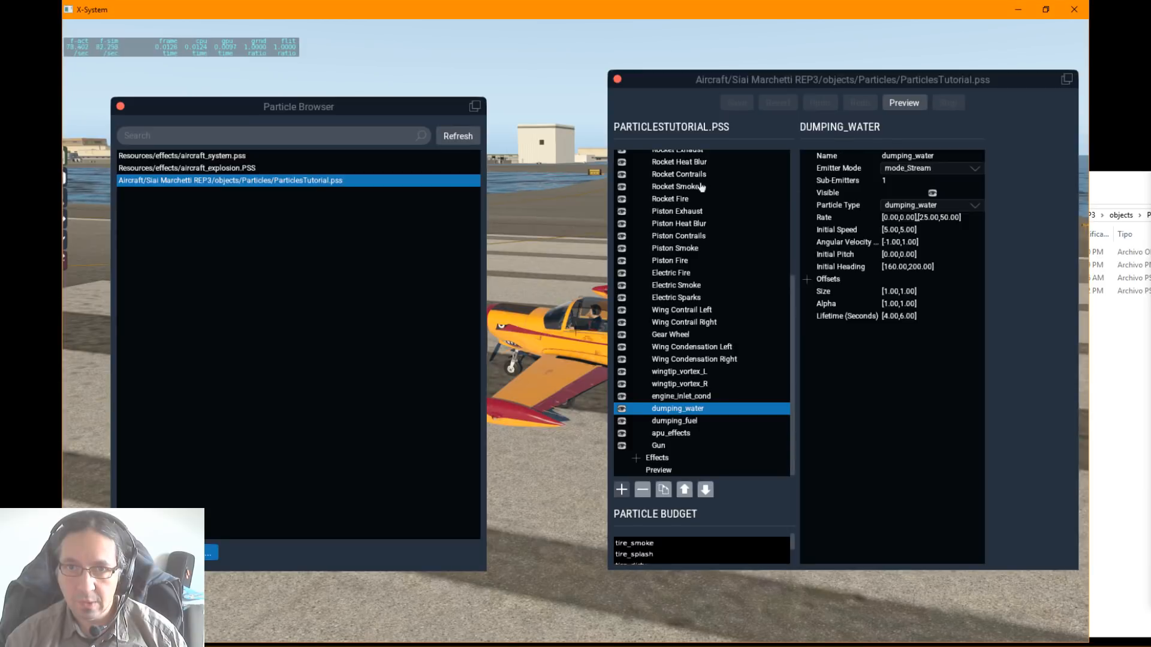
# Step: Examine the settings of further existing emitters, including dumping_water, Piston Exhaust and wingtip_vortex_R
pyautogui.click(701, 186)
pyautogui.click(683, 223)
pyautogui.click(695, 310)
pyautogui.click(695, 372)
pyautogui.click(684, 409)
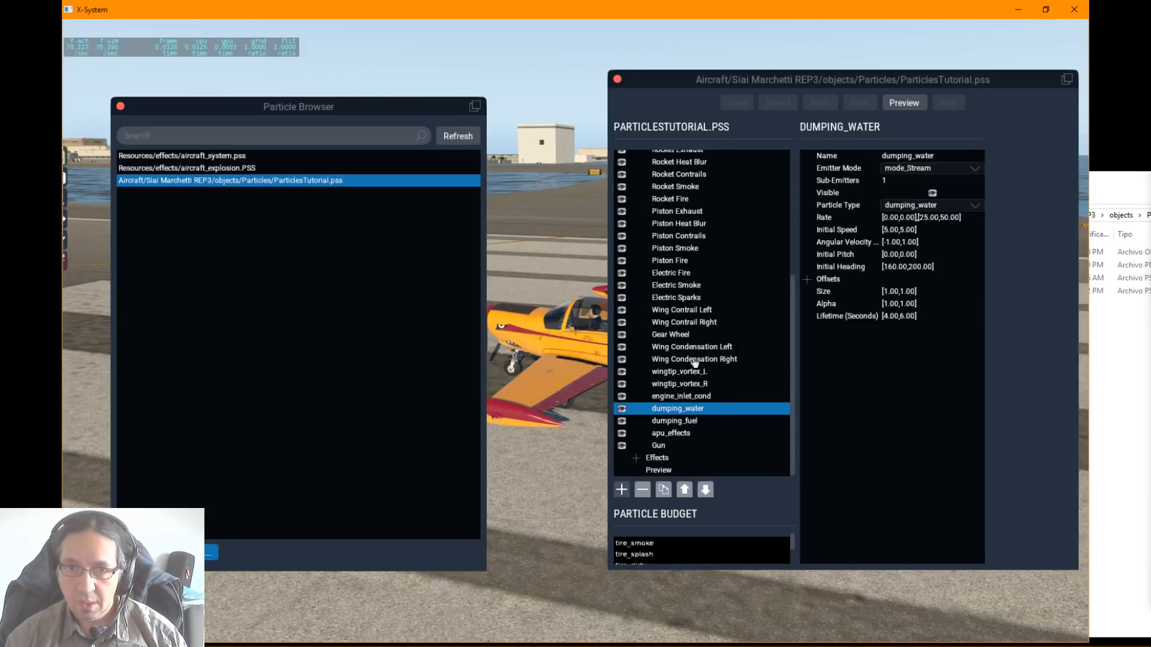
pyautogui.click(688, 287)
pyautogui.click(690, 213)
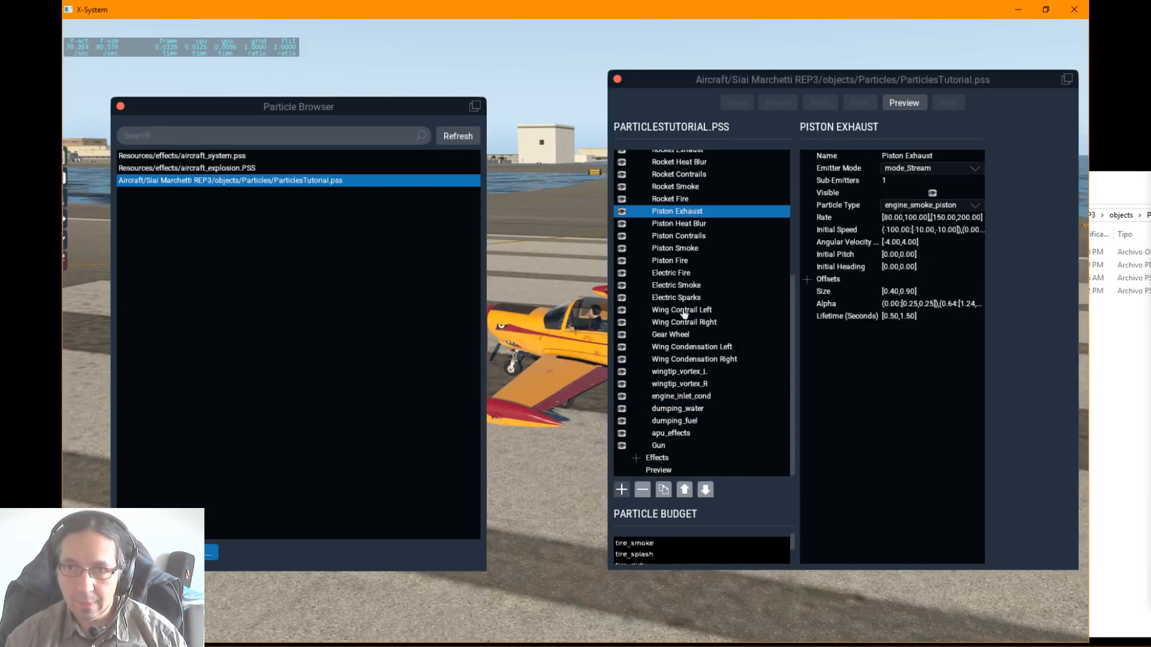
pyautogui.click(684, 311)
pyautogui.click(685, 384)
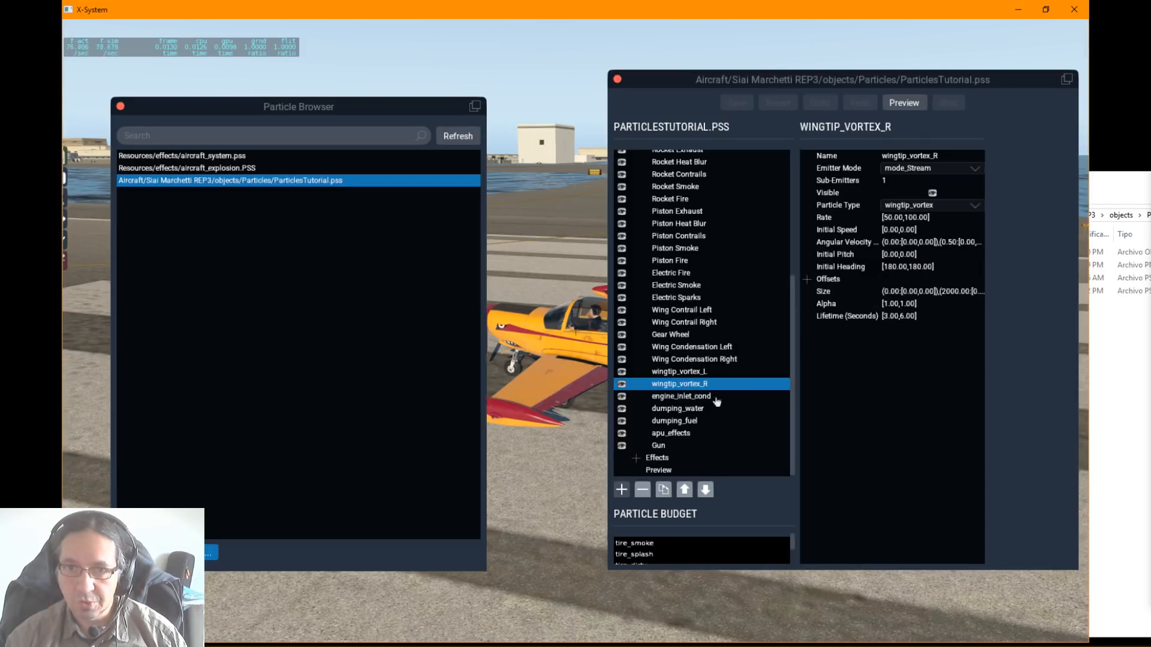
# Step: Rename the apu_effects emitter as JRollon_Emitter
pyautogui.click(672, 434)
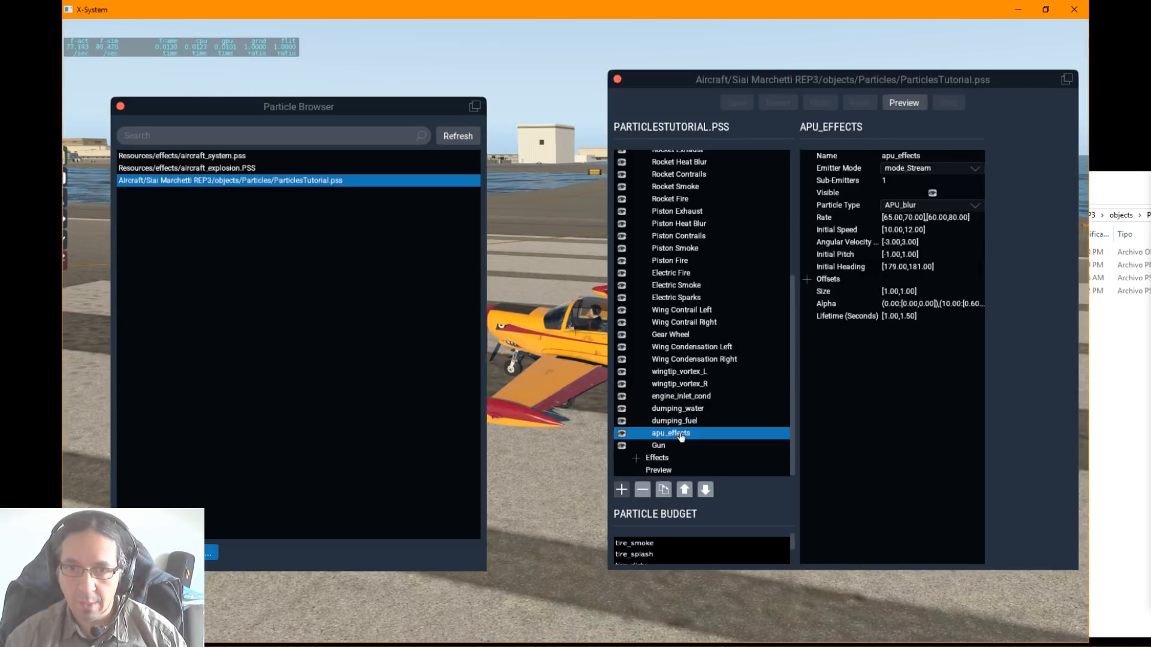
pyautogui.doubleClick(685, 436)
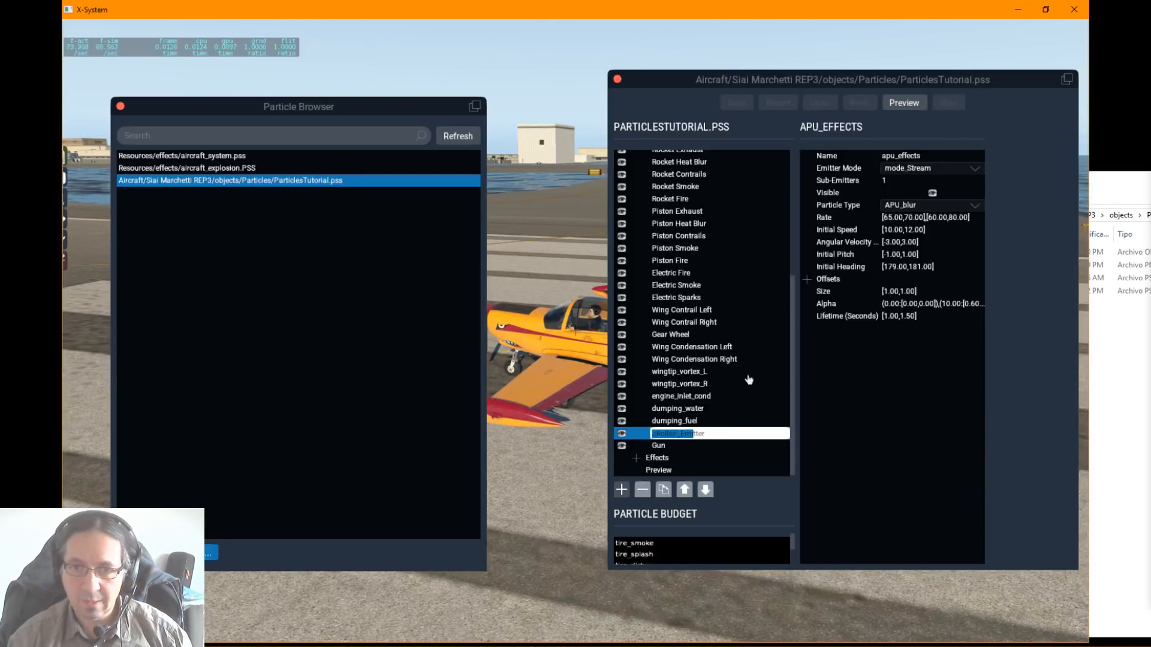
pyautogui.press('Return')
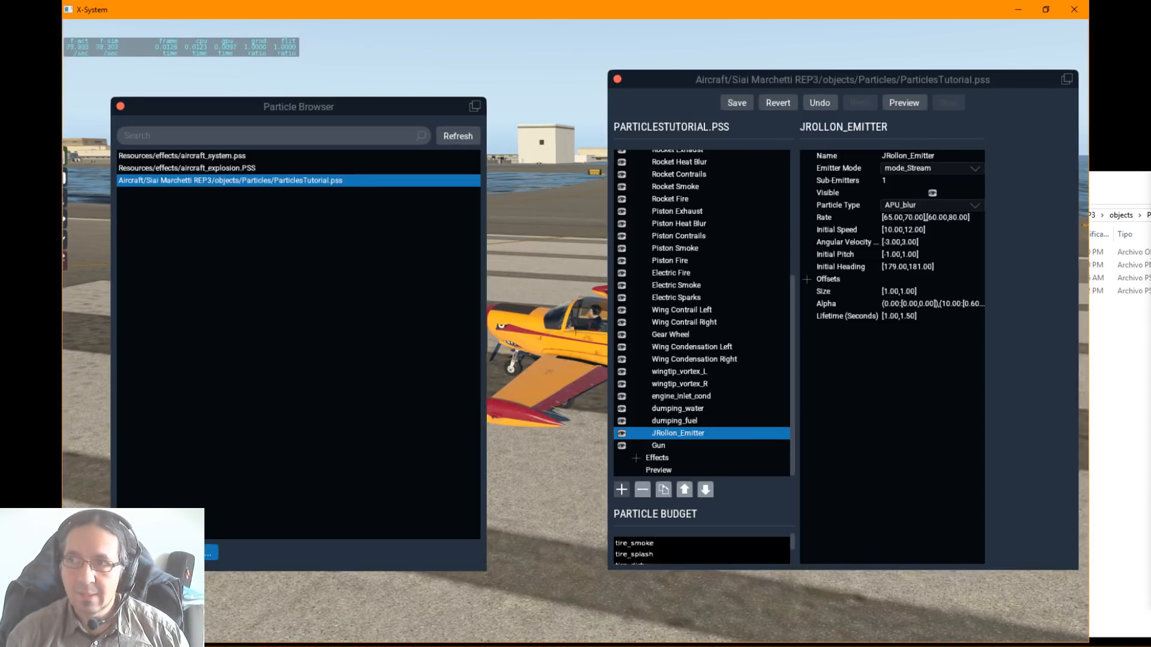
# Step: Compare the renamed emitter with the EMITTER line of ParticlesTutorial.OBJ in Notepad++, save ParticlesTutorial.pss, and reselect JRollon_Emitter
pyautogui.moveTo(1150, 87); pyautogui.dragTo(1027, 92)
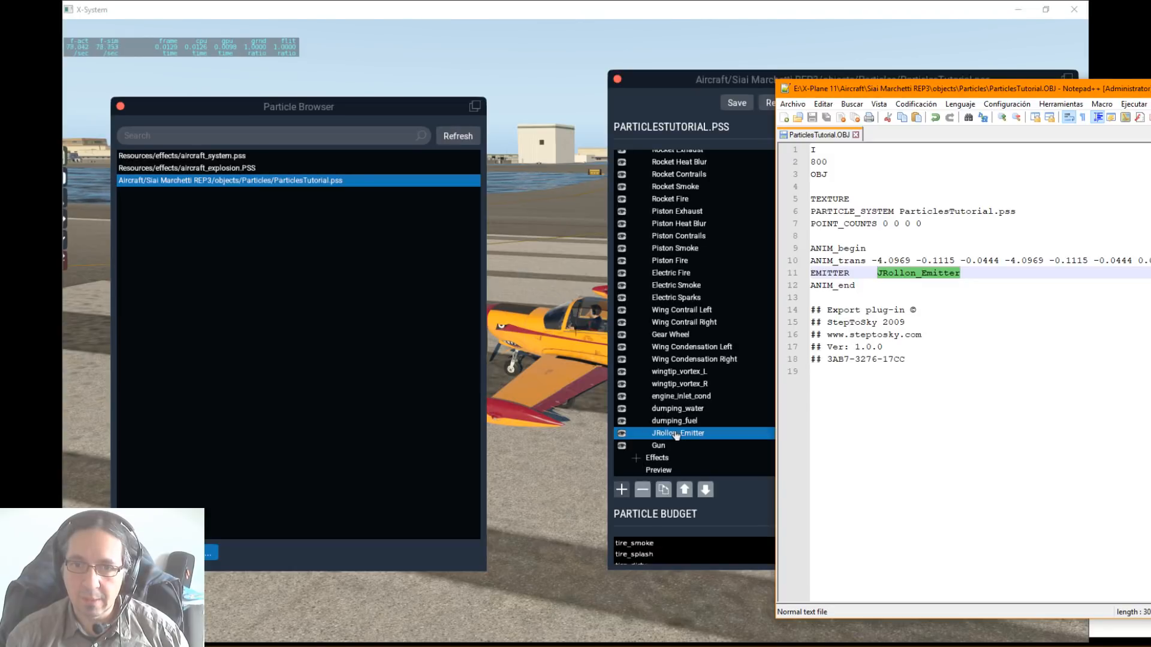
pyautogui.moveTo(955, 87); pyautogui.dragTo(1150, 88)
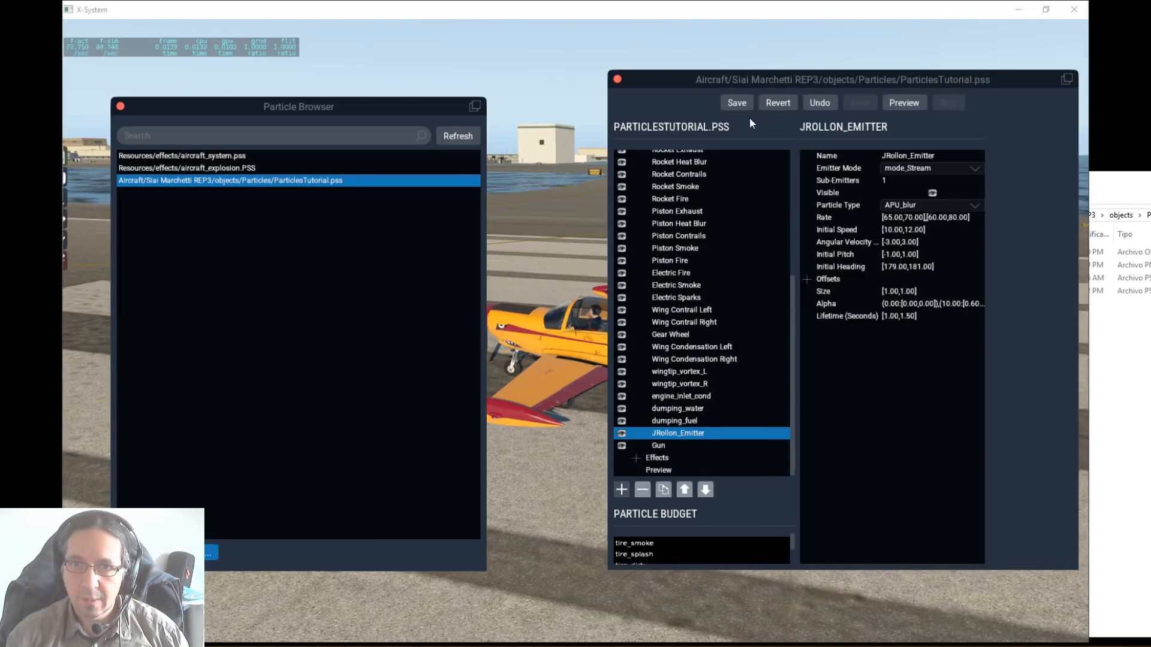
pyautogui.click(741, 103)
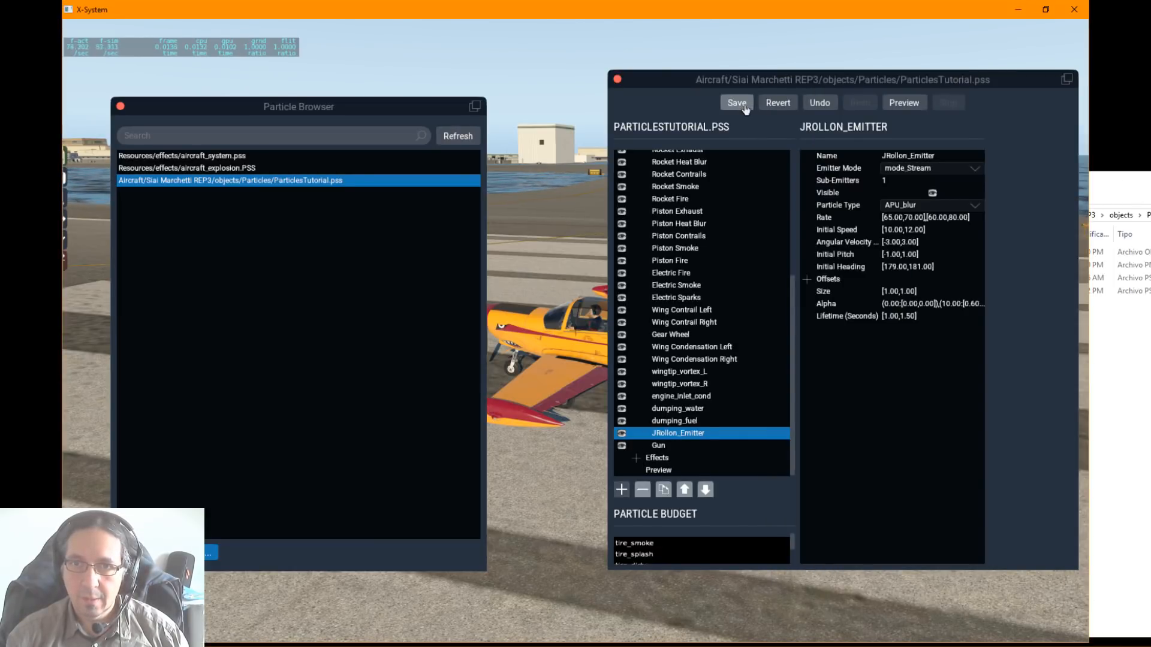
pyautogui.doubleClick(689, 433)
pyautogui.click(680, 410)
pyautogui.click(682, 433)
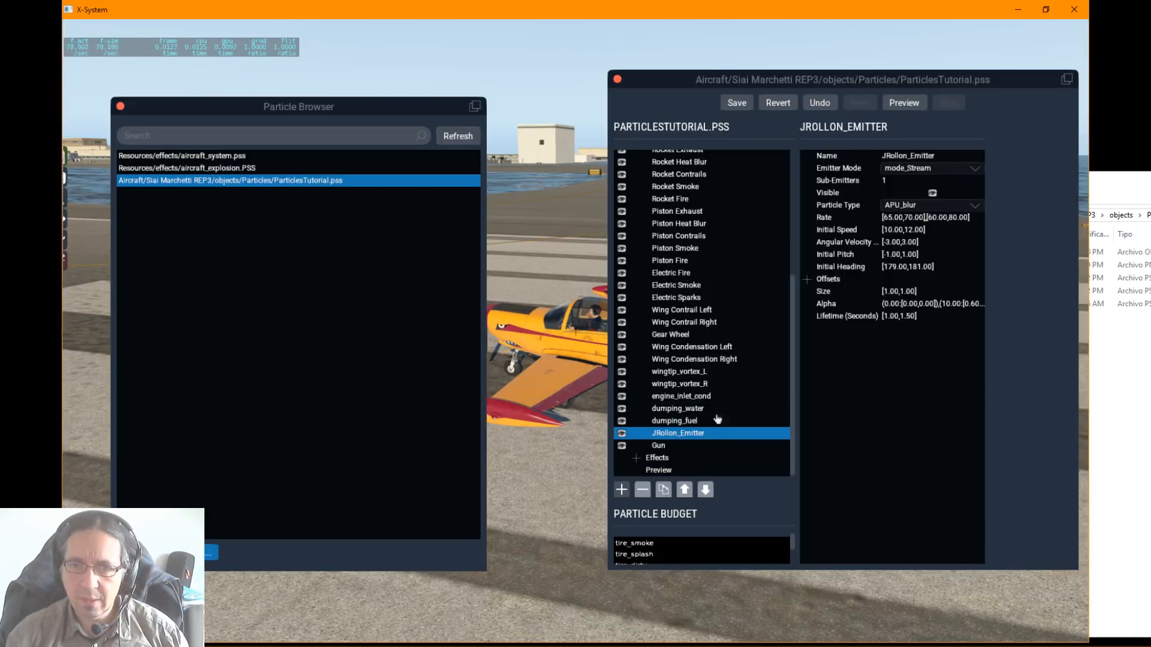
# Step: Detach the Particle Browser into its own window and move it outside the simulator view
pyautogui.moveTo(871, 73); pyautogui.dragTo(810, 106)
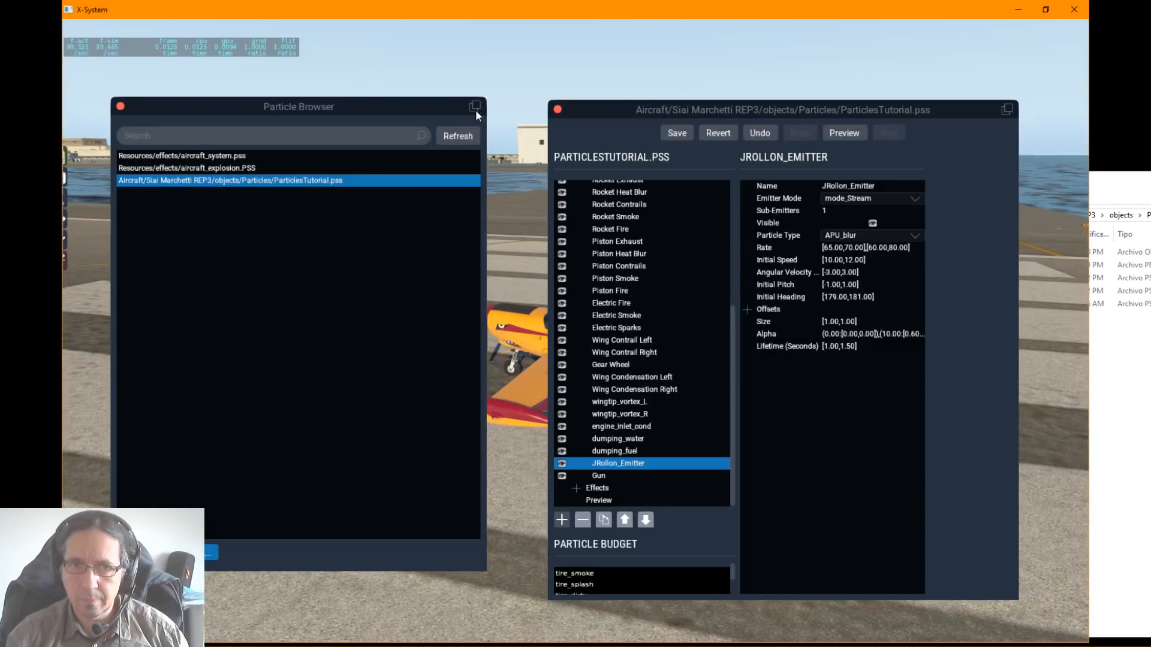
pyautogui.click(475, 107)
pyautogui.moveTo(379, 122); pyautogui.dragTo(0, 144)
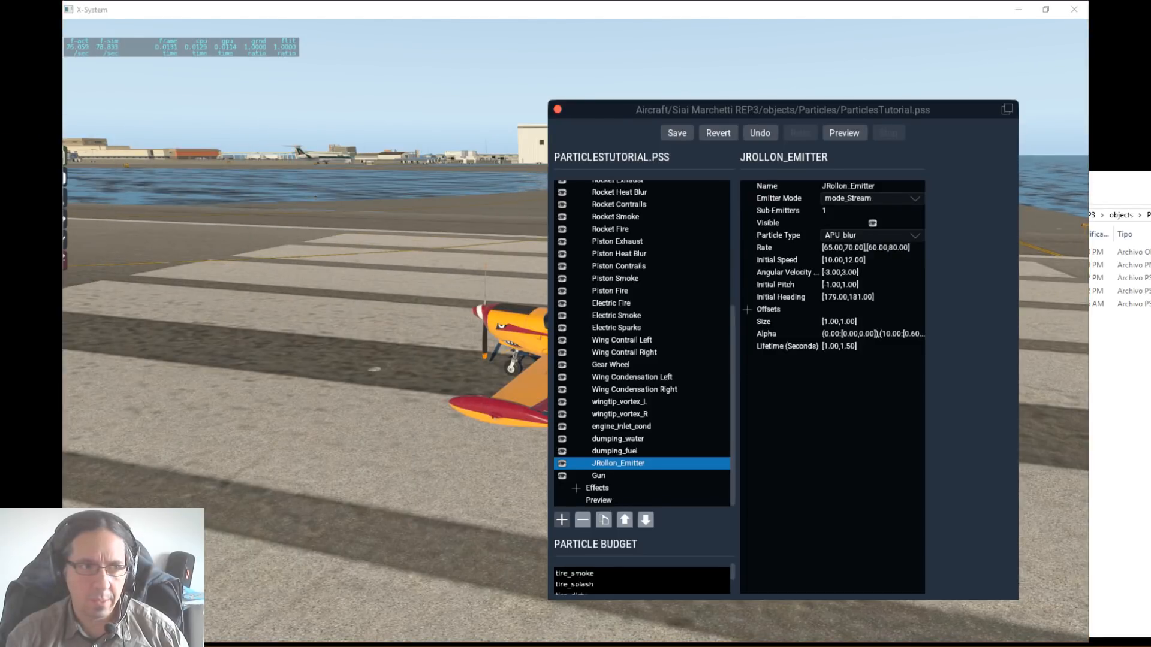
# Step: Detach the ParticlesTutorial.pss editor into its own window, widen it, and place it beside the front of the aircraft
pyautogui.moveTo(697, 113); pyautogui.dragTo(250, 103)
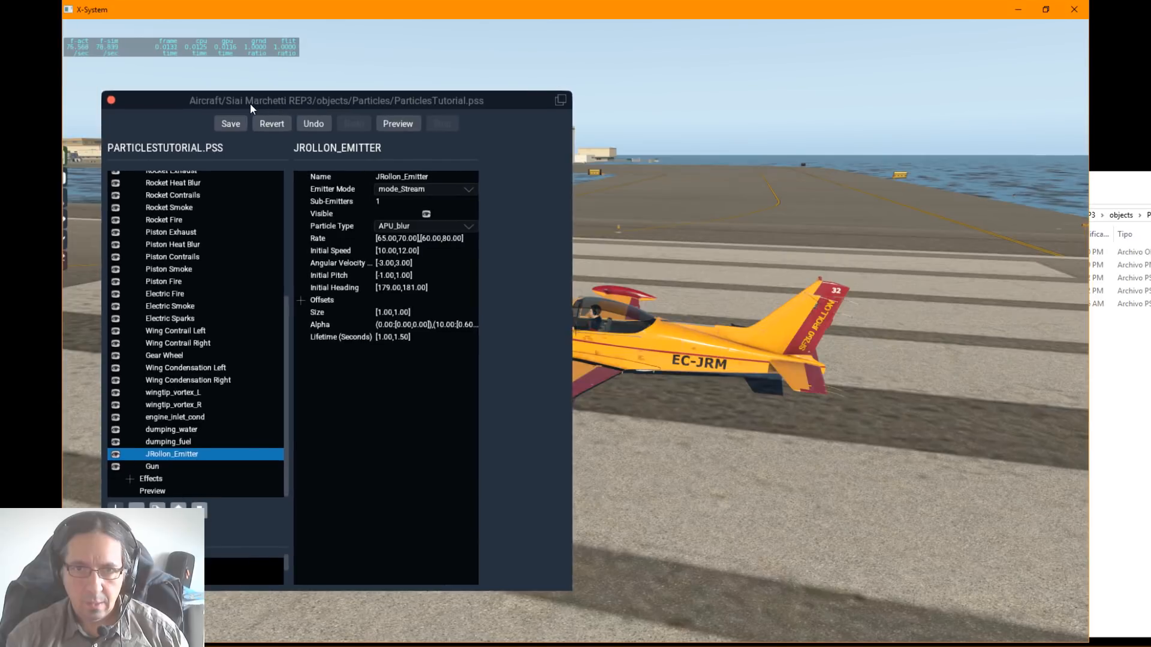
pyautogui.click(557, 100)
pyautogui.moveTo(438, 113); pyautogui.dragTo(456, 57)
pyautogui.moveTo(584, 445); pyautogui.dragTo(895, 449)
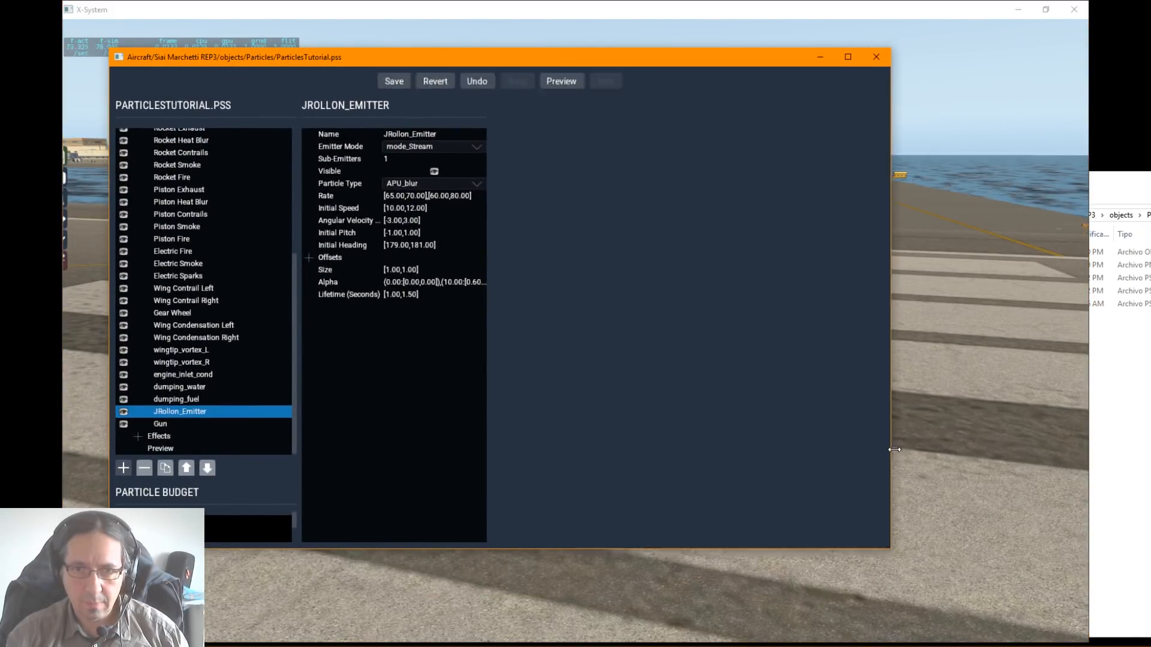
pyautogui.moveTo(625, 68); pyautogui.dragTo(1150, 132)
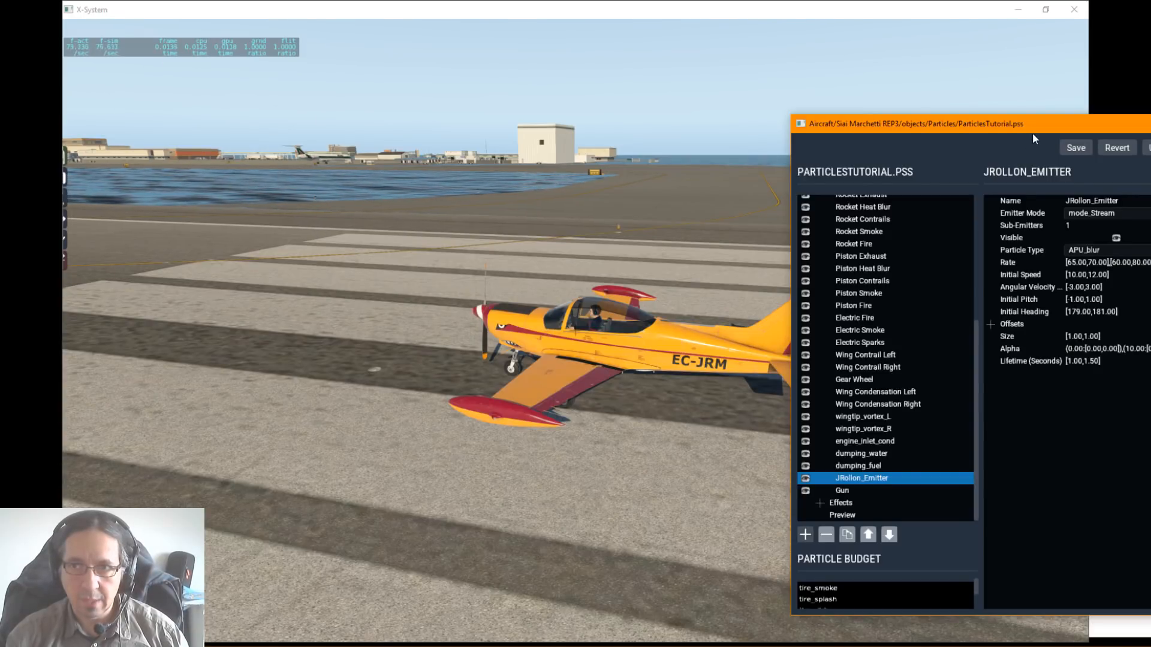
pyautogui.moveTo(1032, 134); pyautogui.dragTo(826, 116)
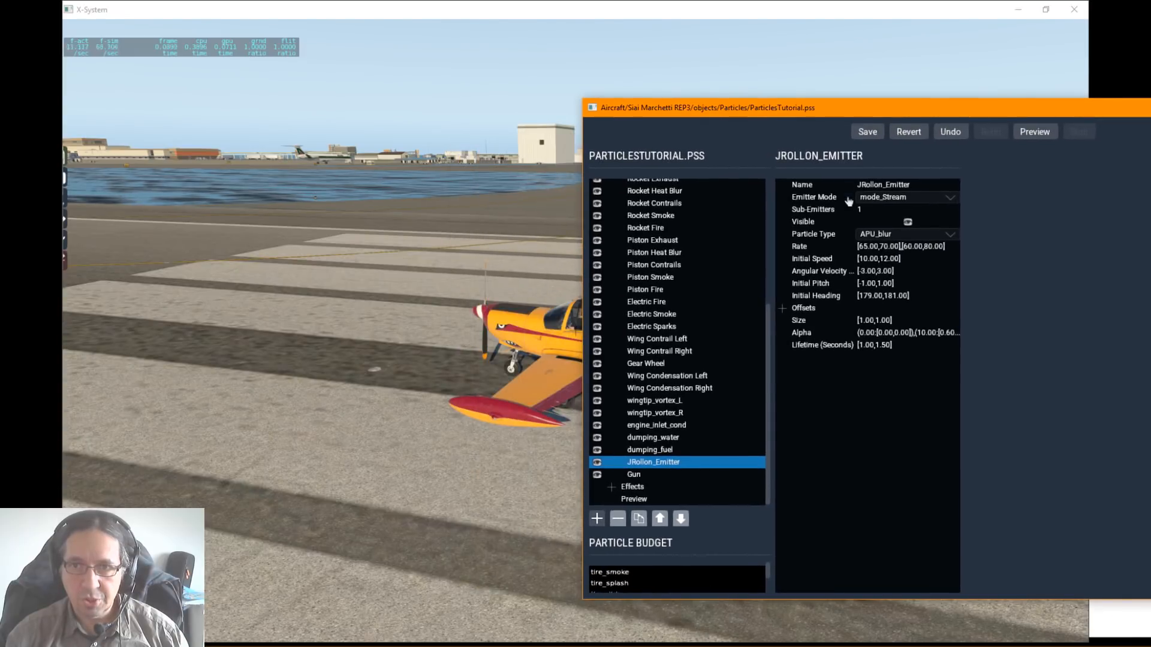
# Step: Set the particle type of JRollon_Emitter to test
pyautogui.click(895, 239)
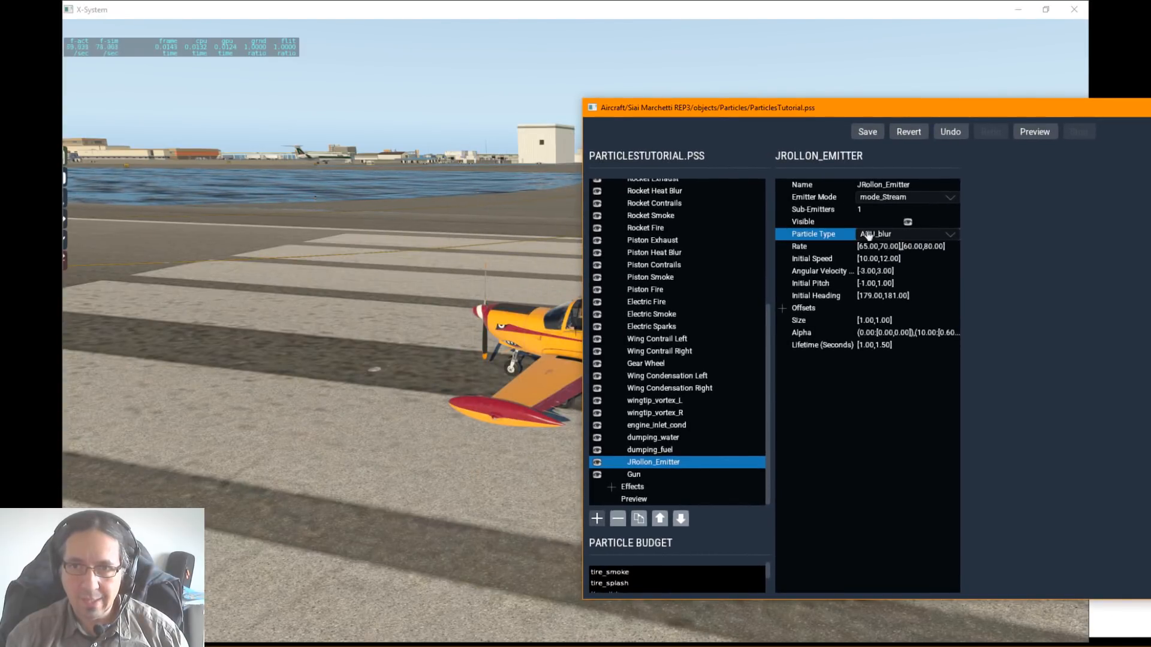
pyautogui.click(893, 236)
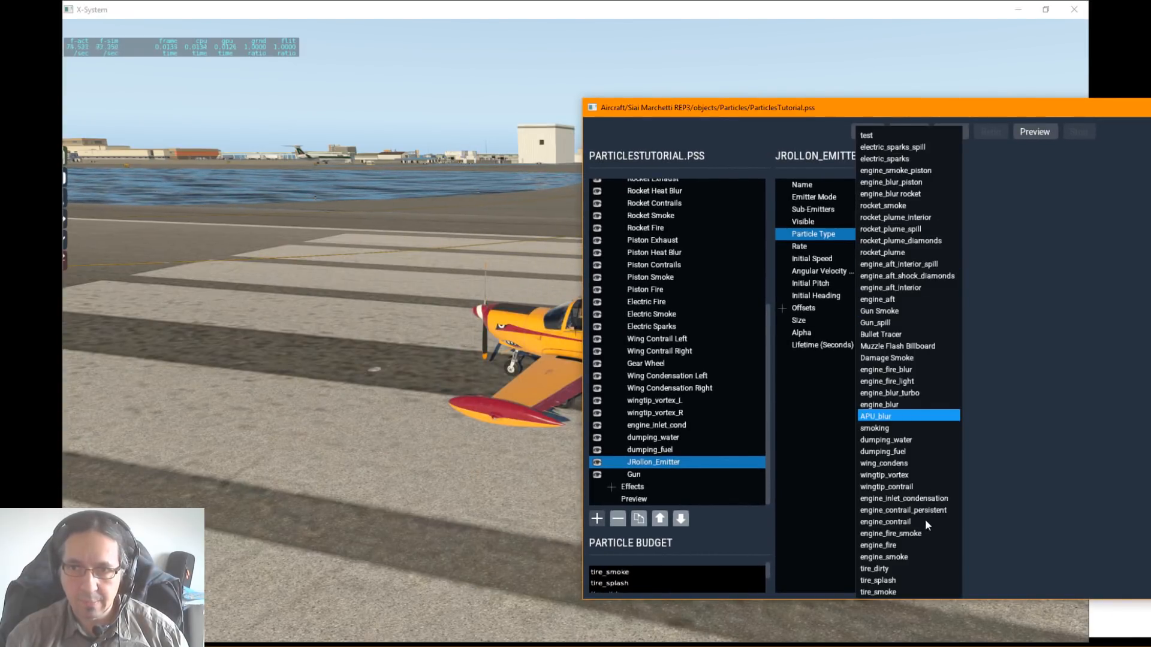
pyautogui.click(866, 136)
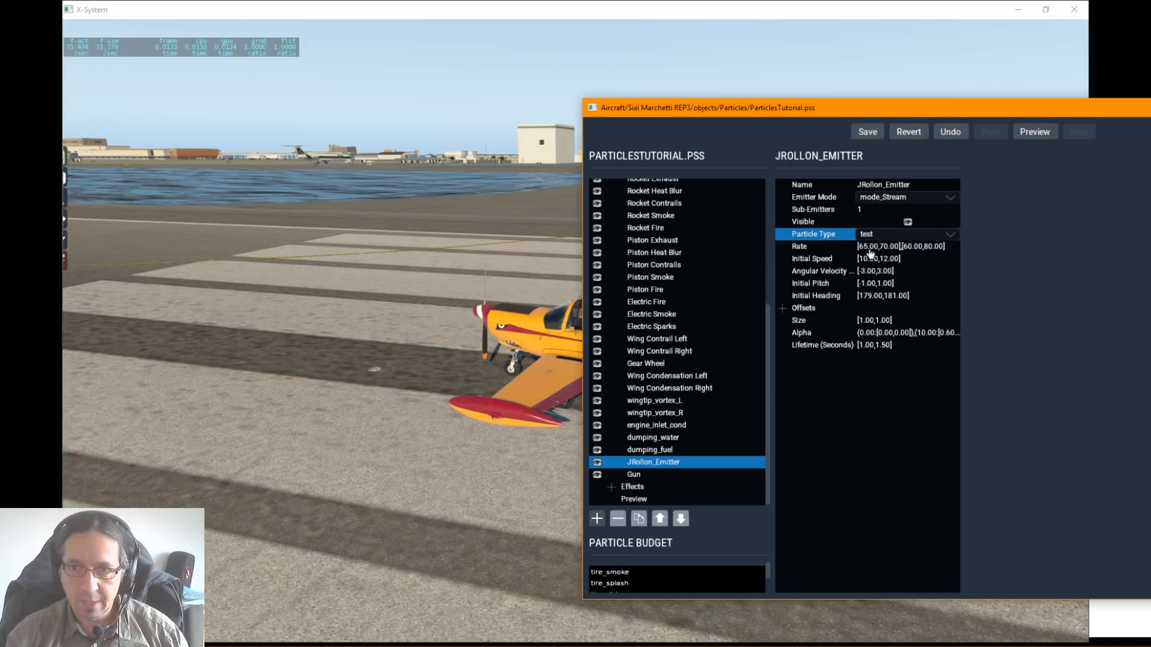
# Step: Open the Rate settings of JRollon_Emitter and reposition the editor window to show its dataref curves in full
pyautogui.click(814, 247)
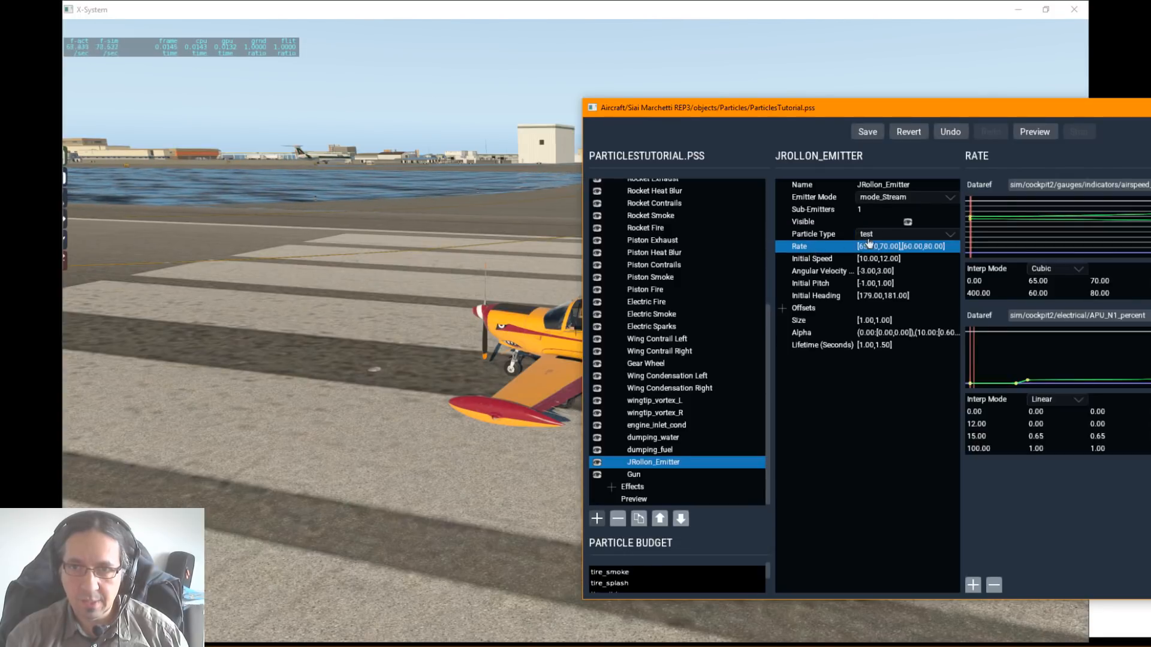
pyautogui.moveTo(926, 113); pyautogui.dragTo(599, 105)
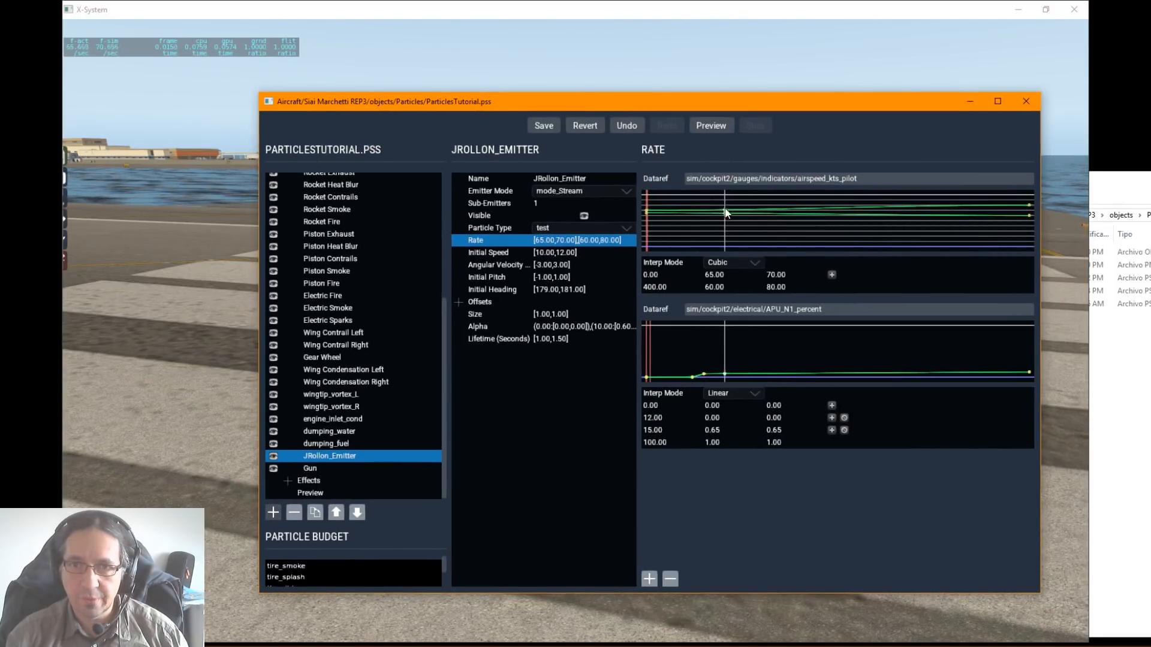
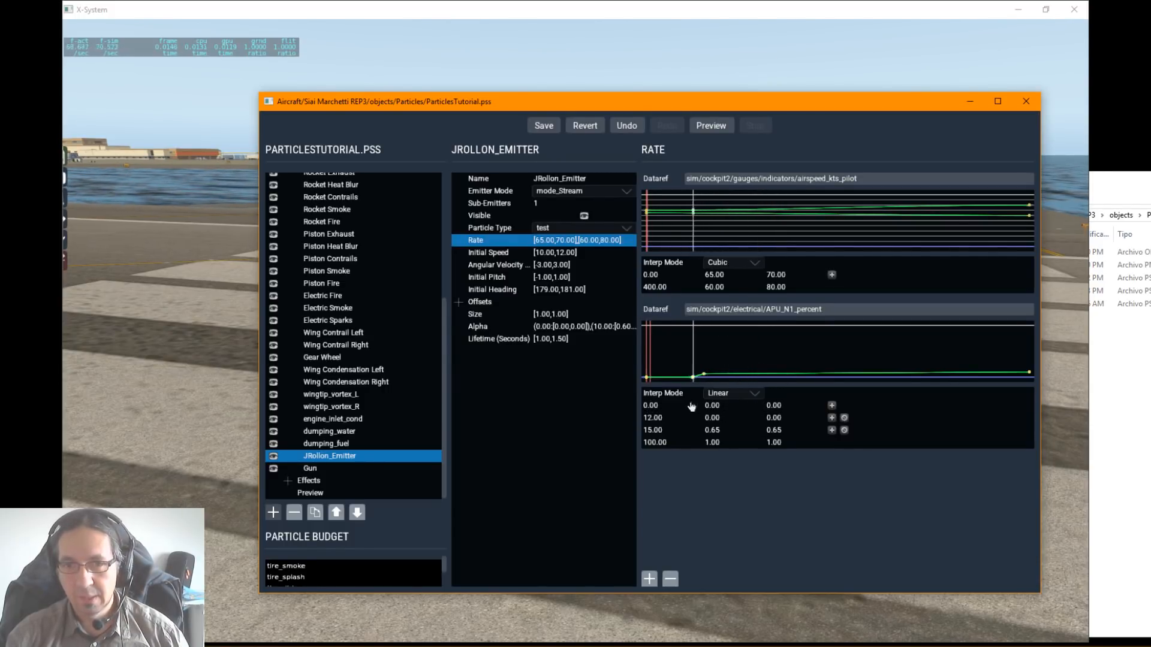
# Step: Set both rate values at 0.00 on the APU_N1_percent curve to 1.00 and uncover the aircraft briefly to check the emission
pyautogui.doubleClick(651, 406)
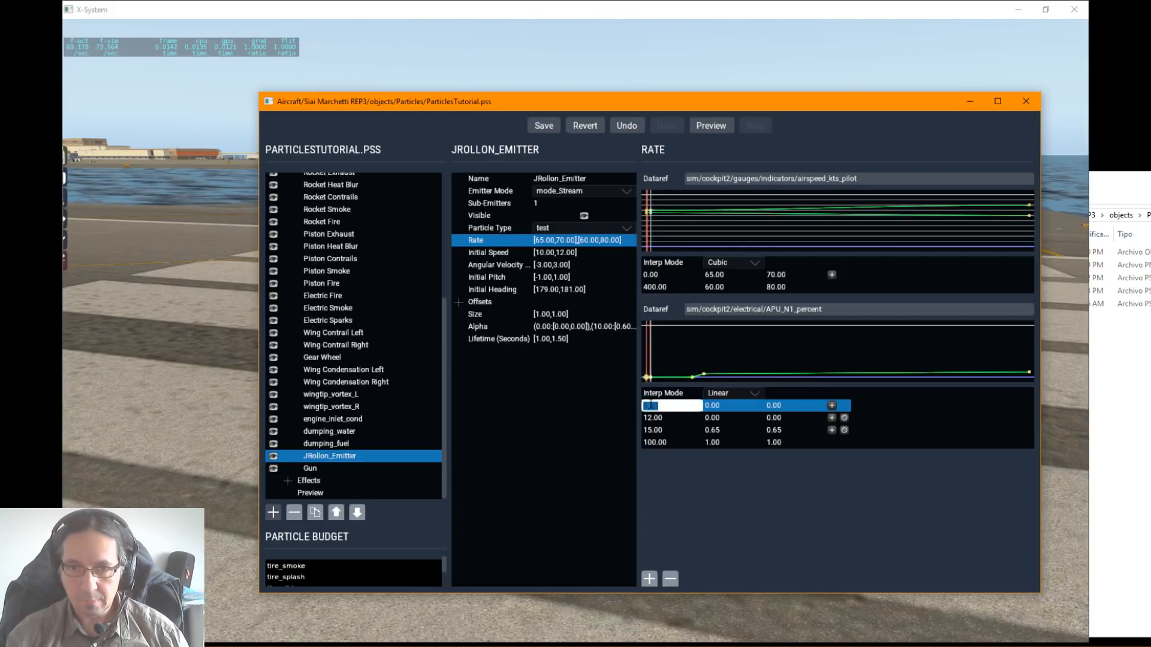
pyautogui.click(712, 407)
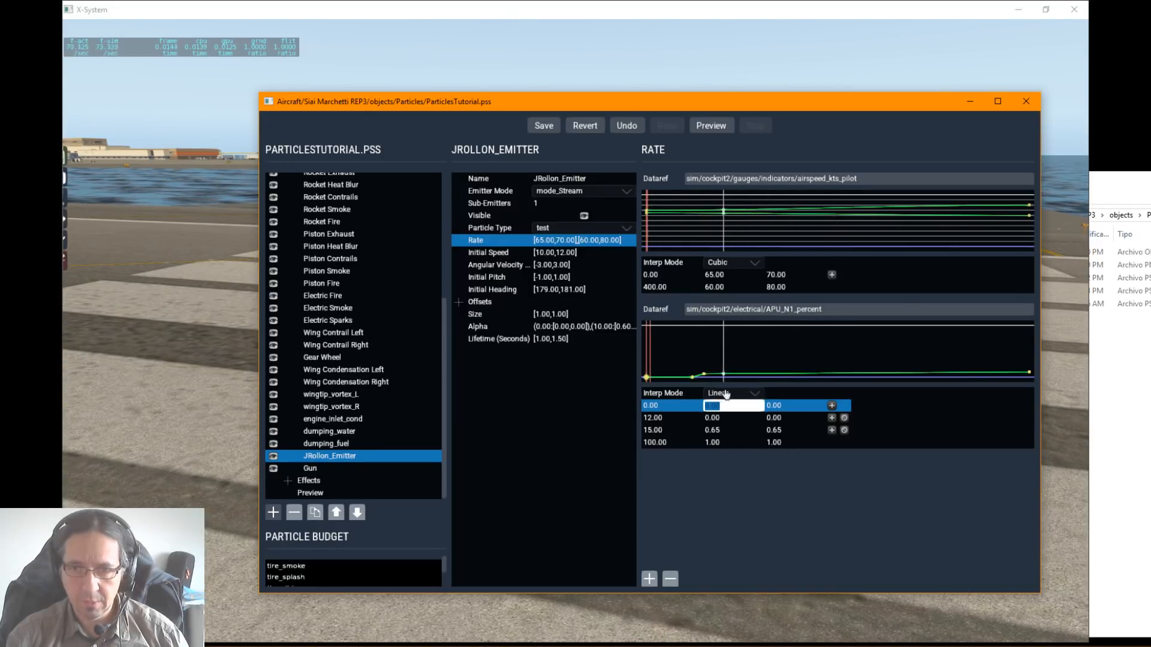
pyautogui.write('1')
pyautogui.press('Return')
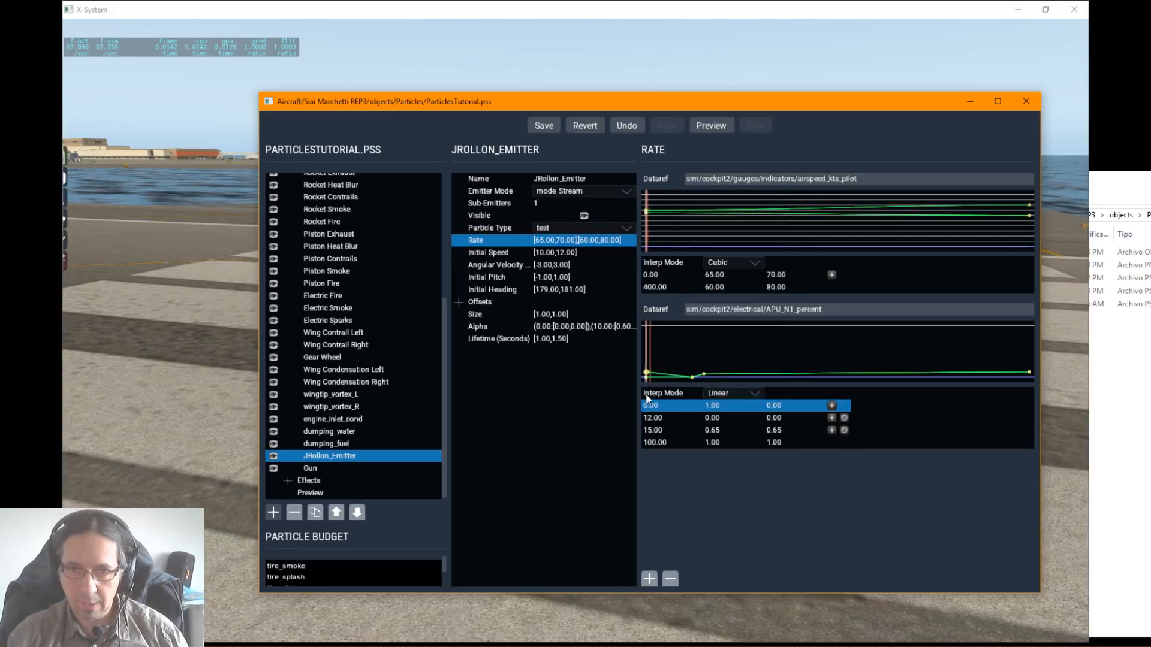
pyautogui.click(769, 406)
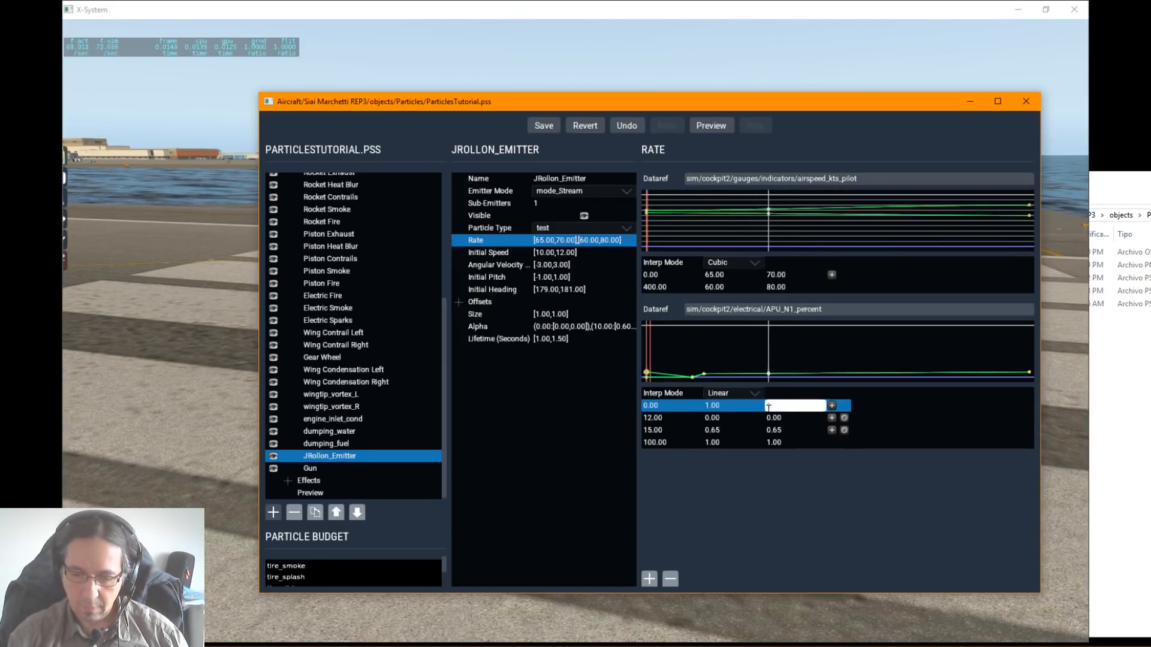
pyautogui.write('1')
pyautogui.press('Return')
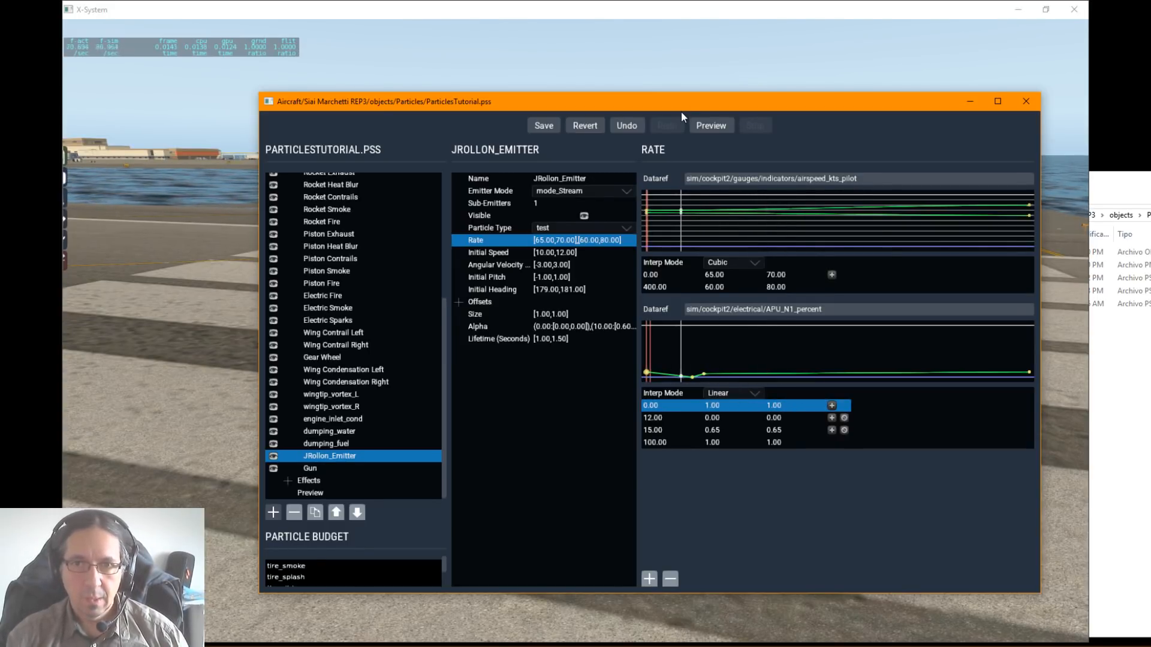
pyautogui.moveTo(679, 102); pyautogui.dragTo(1150, 114)
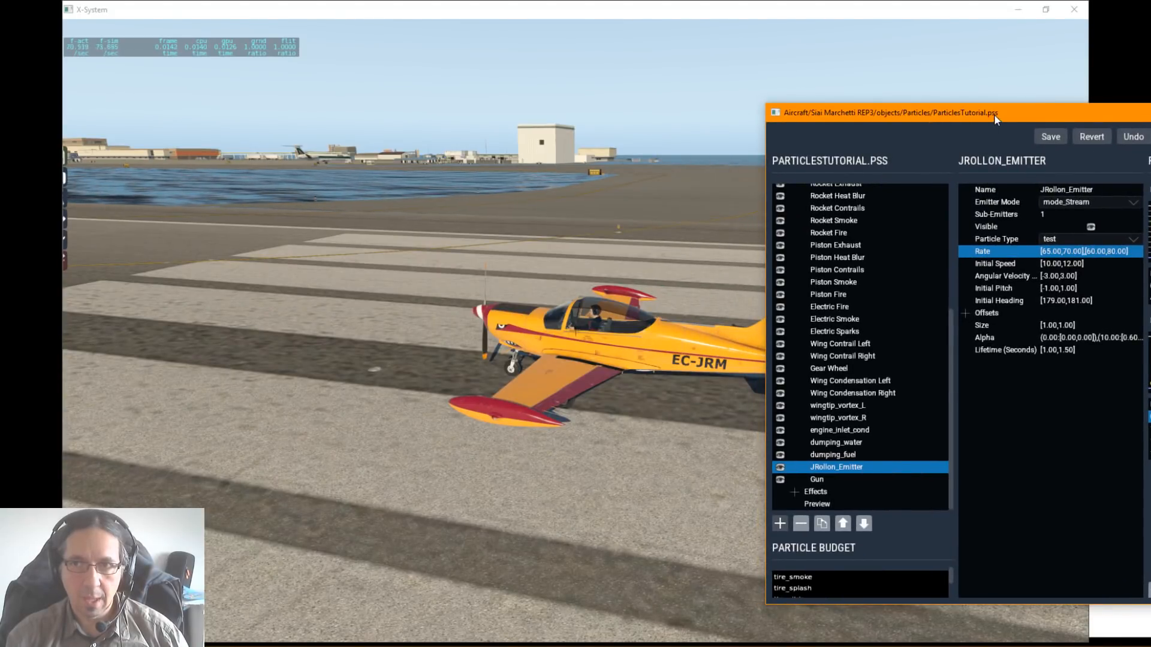
pyautogui.moveTo(994, 114); pyautogui.dragTo(449, 109)
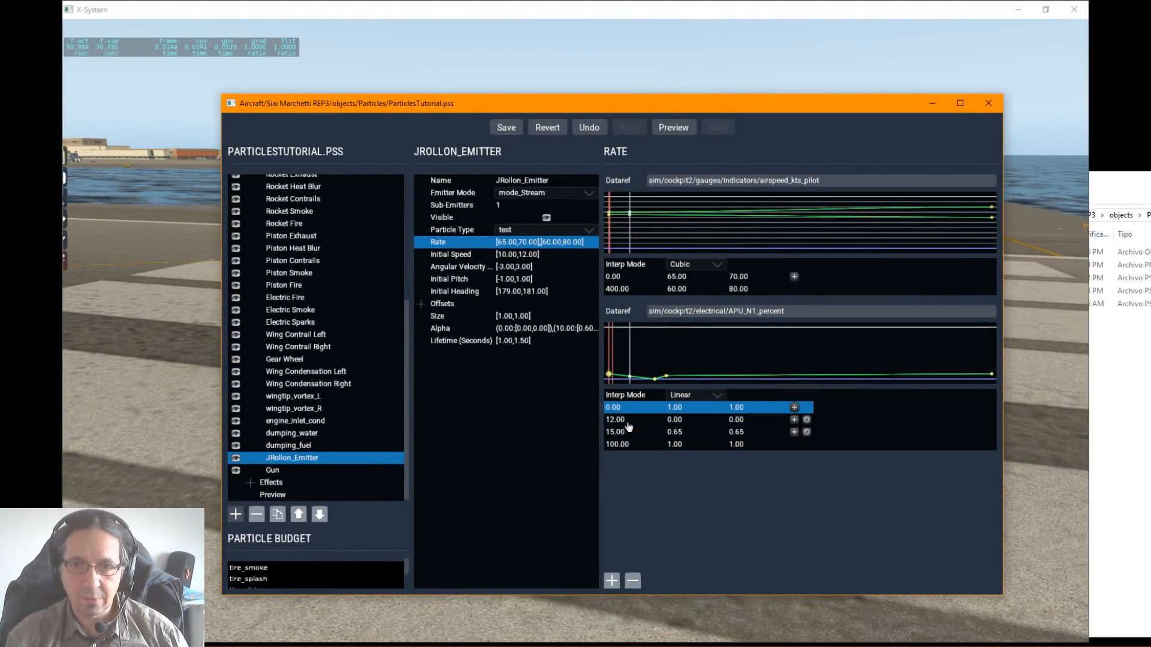
# Step: Set both Alpha values of JRollon_Emitter at APU_N1_percent 0.00 to 1.00
pyautogui.click(454, 328)
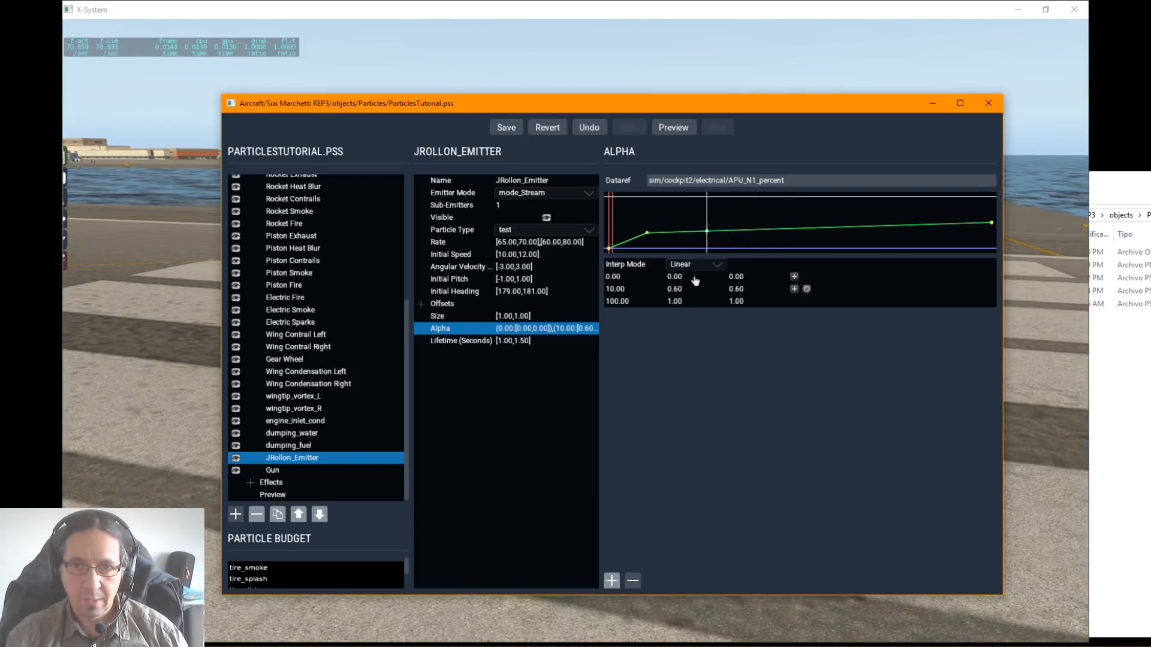
pyautogui.click(670, 279)
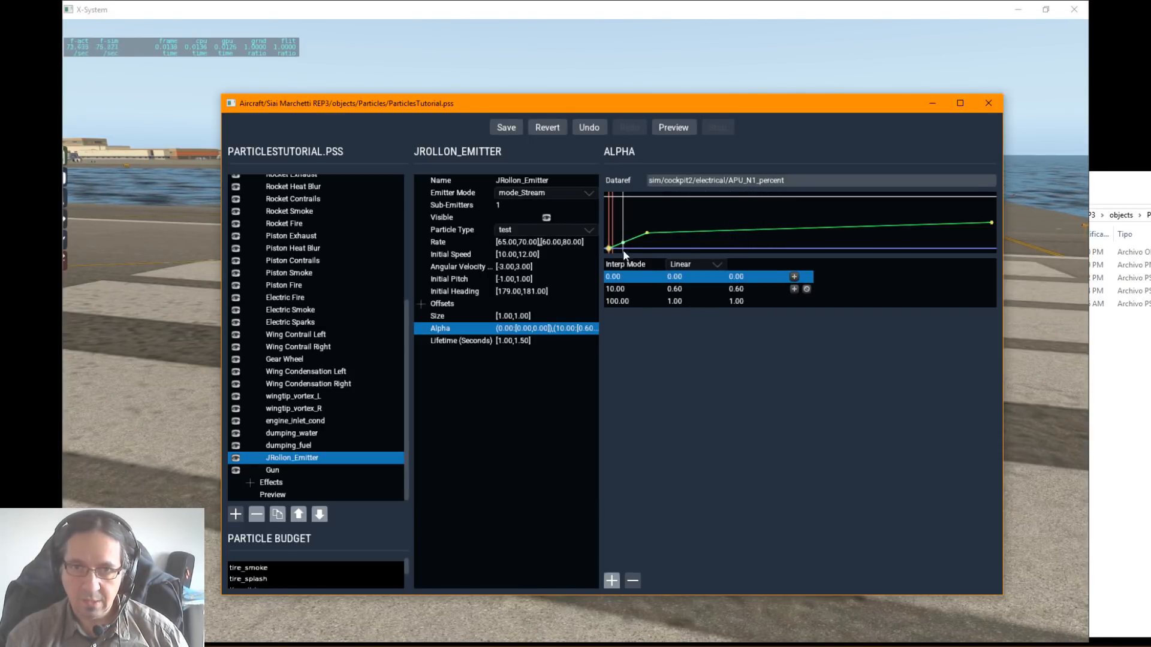
pyautogui.doubleClick(672, 277)
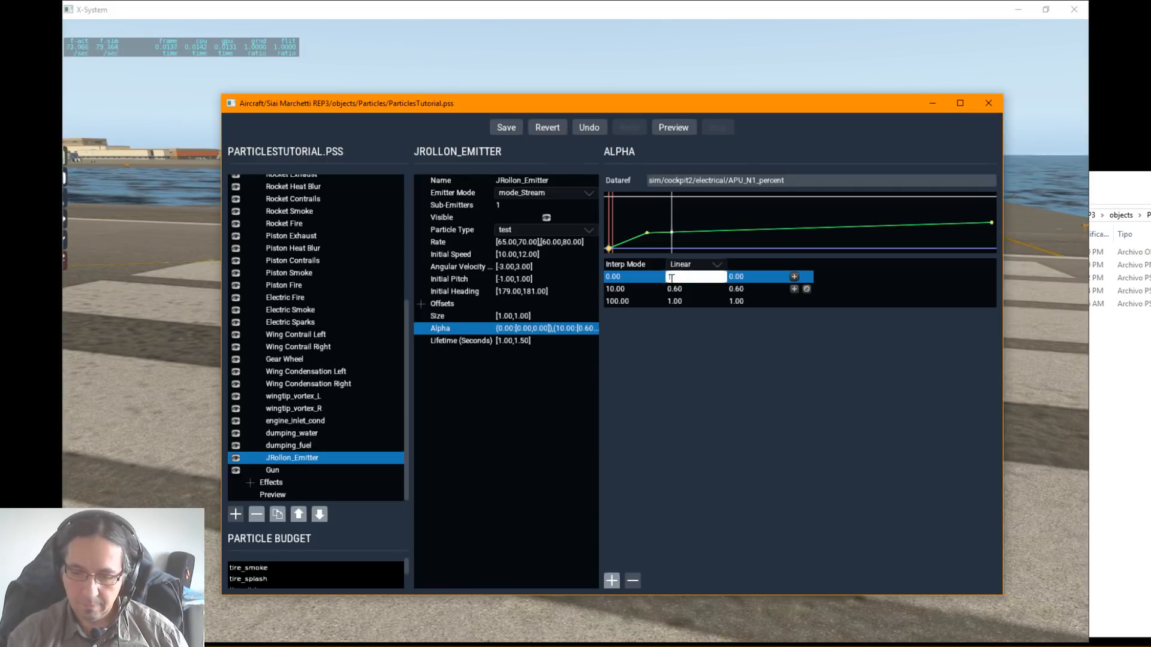
pyautogui.write('1')
pyautogui.press('Return')
pyautogui.doubleClick(744, 277)
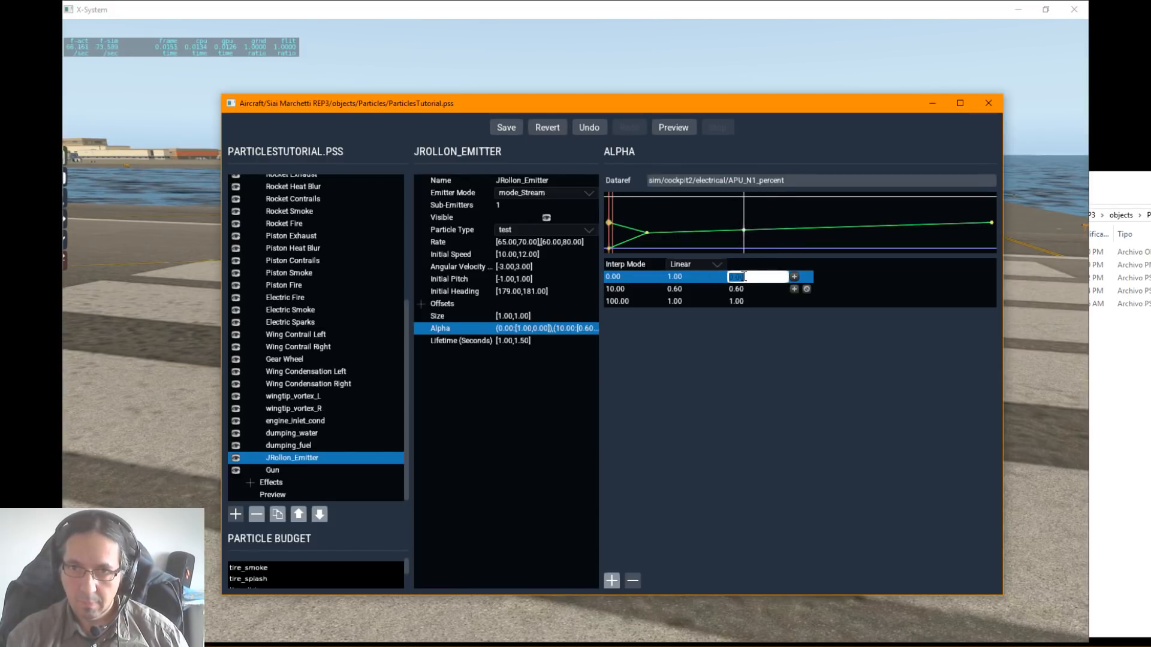
pyautogui.write('1')
pyautogui.press('Return')
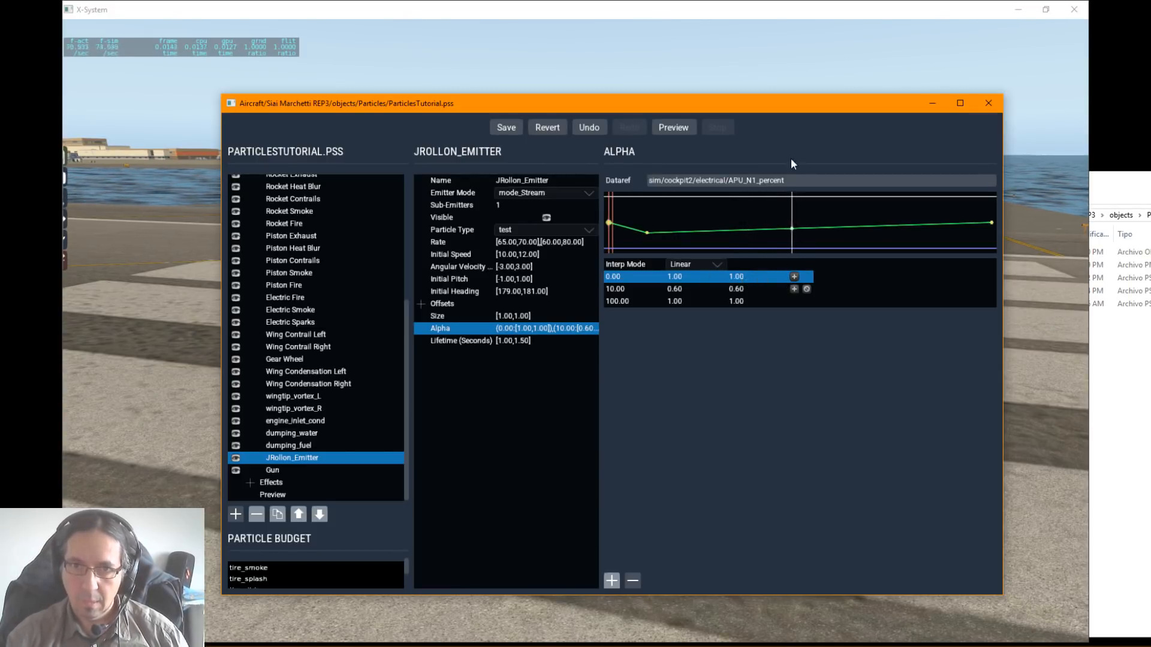
# Step: Check the aircraft behind the editor, and close ParticlesTutorial.pss with its changes saved
pyautogui.moveTo(516, 114); pyautogui.dragTo(725, 90)
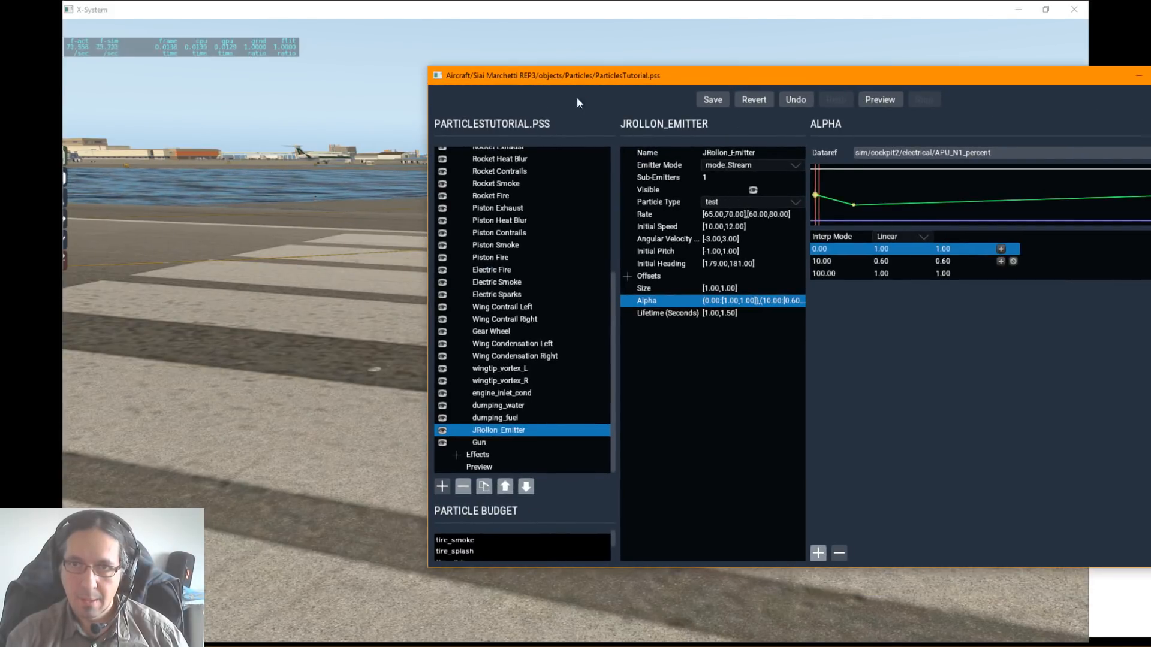
pyautogui.moveTo(762, 82); pyautogui.dragTo(492, 86)
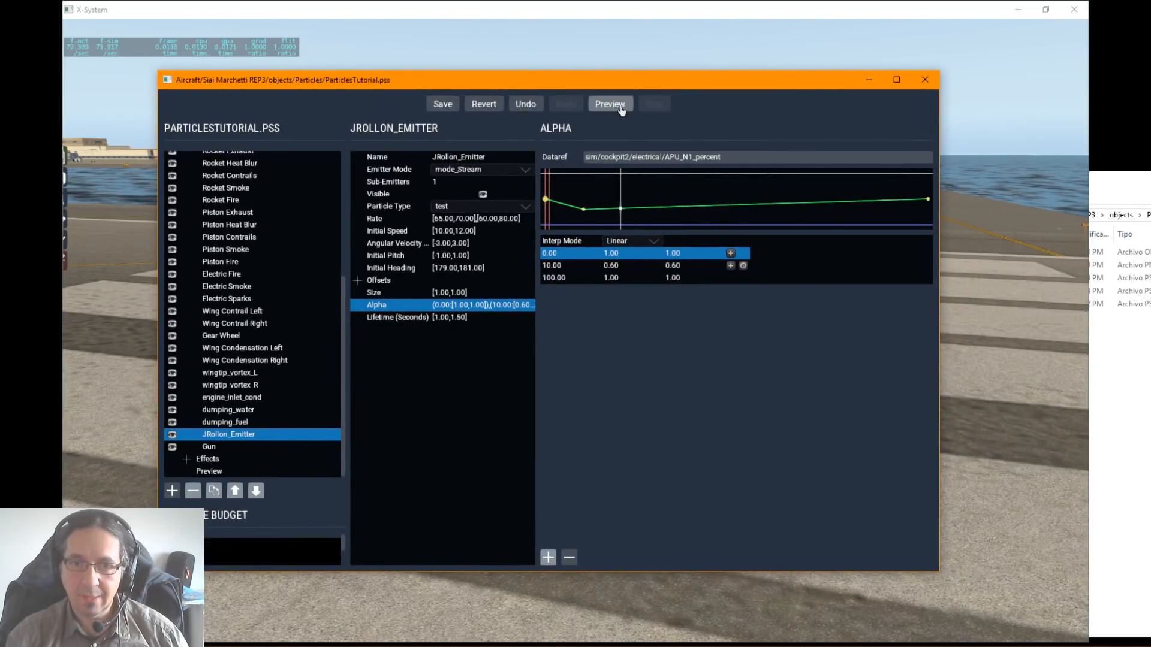
pyautogui.click(925, 81)
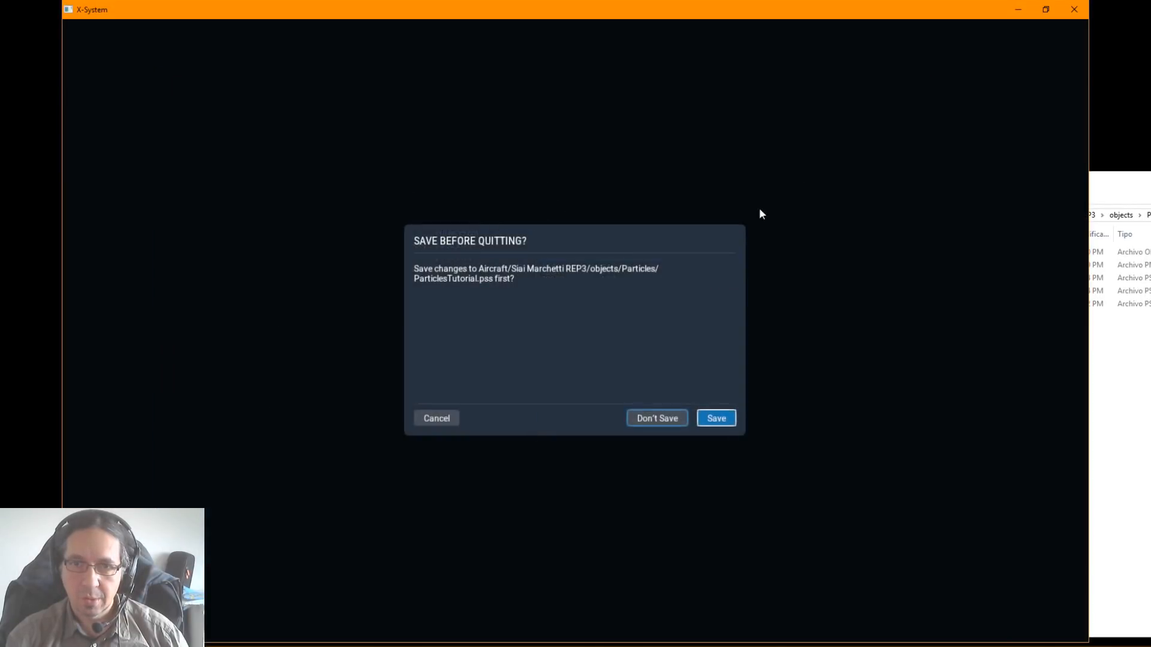
pyautogui.click(730, 415)
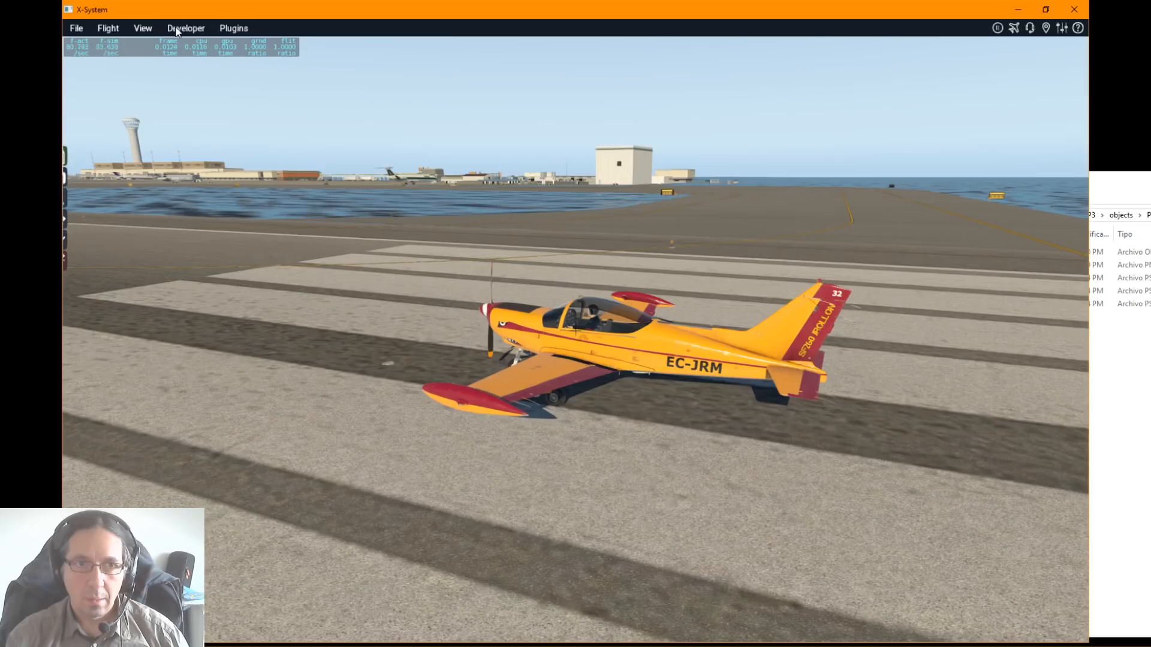
# Step: Reload the aircraft and orbit an external view to inspect the particle trail at the wing
pyautogui.click(182, 28)
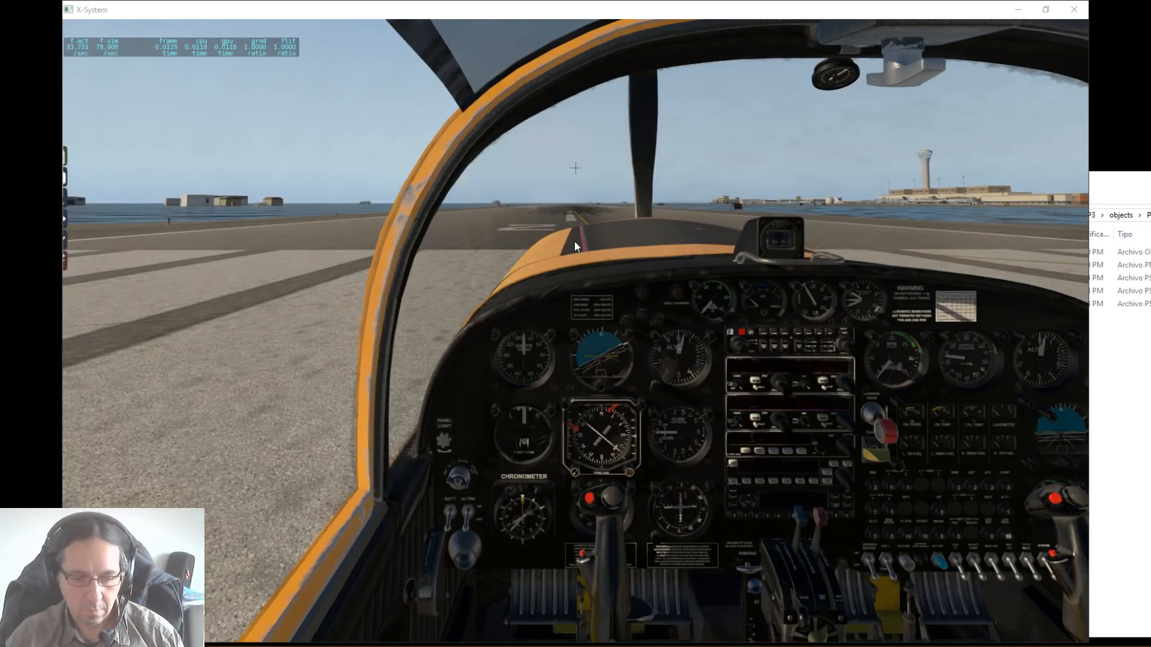
pyautogui.hotkey('shift', '4')
pyautogui.moveTo(394, 342); pyautogui.dragTo(785, 372, button='right')
pyautogui.moveTo(594, 375)
pyautogui.mouseDown(button='right')
pyautogui.moveTo(674, 365)
pyautogui.moveTo(775, 408)
pyautogui.moveTo(530, 382)
pyautogui.moveTo(583, 394)
pyautogui.mouseUp(button='right')
pyautogui.moveTo(0, 127); pyautogui.dragTo(0, 126)
pyautogui.moveTo(383, 364); pyautogui.dragTo(746, 409, button='right')
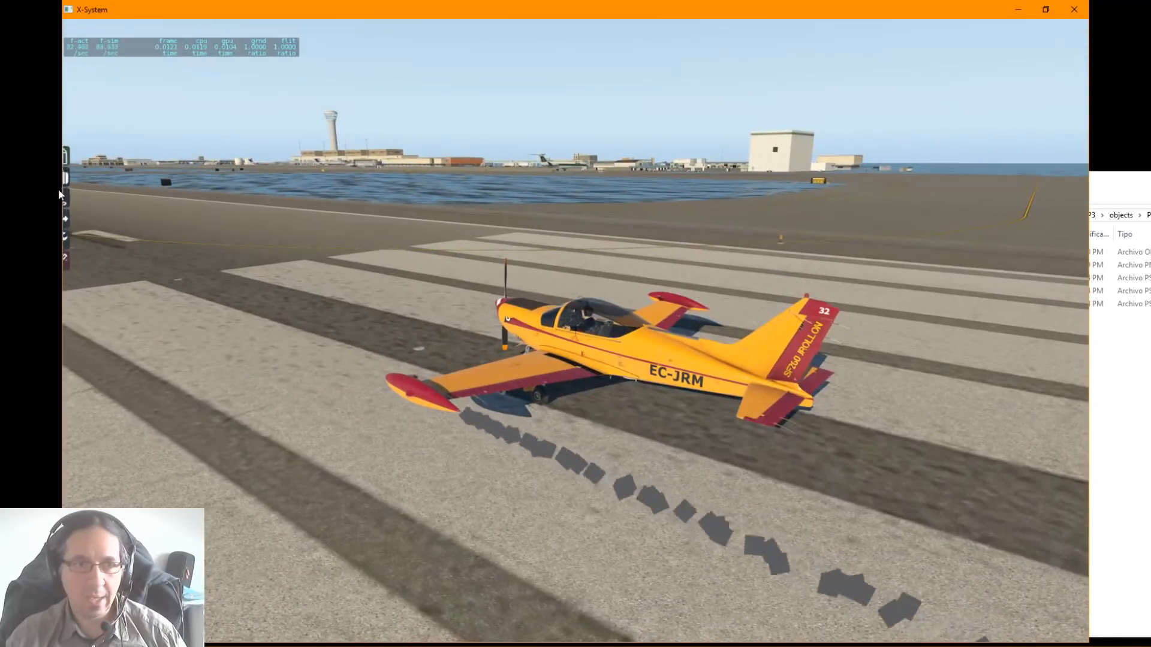
# Step: Reopen ParticlesTutorial.pss from the Particle Browser in its own window, and widen the editor and its item list column
pyautogui.moveTo(3, 126); pyautogui.dragTo(0, 102)
pyautogui.doubleClick(174, 183)
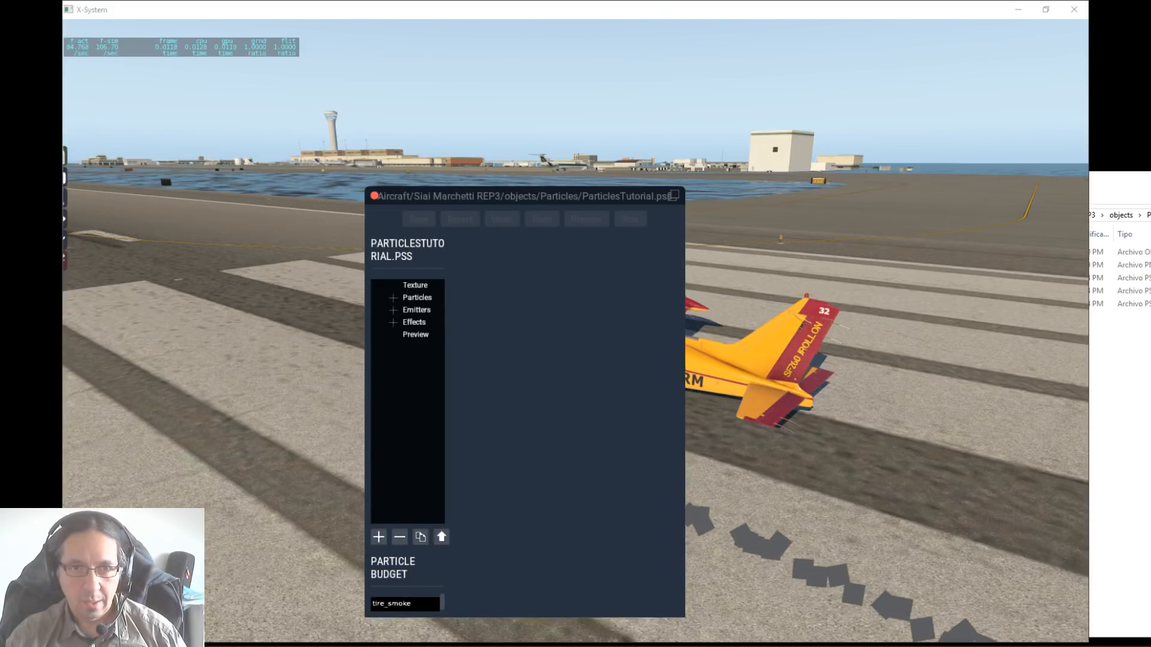
pyautogui.click(674, 194)
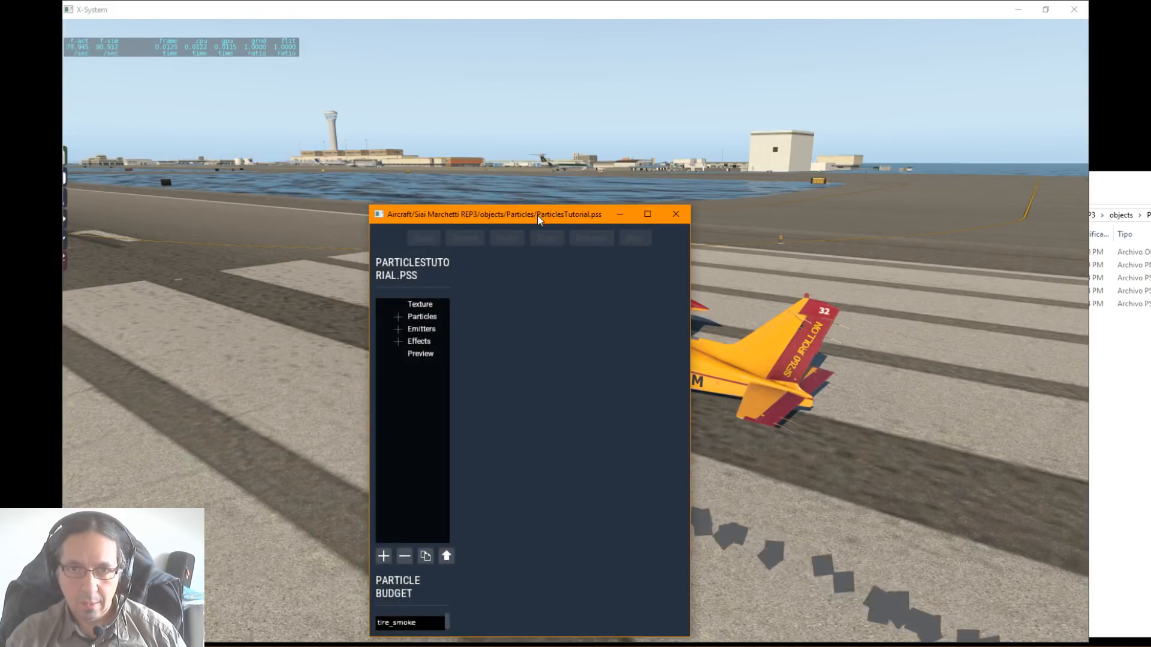
pyautogui.moveTo(540, 220); pyautogui.dragTo(369, 96)
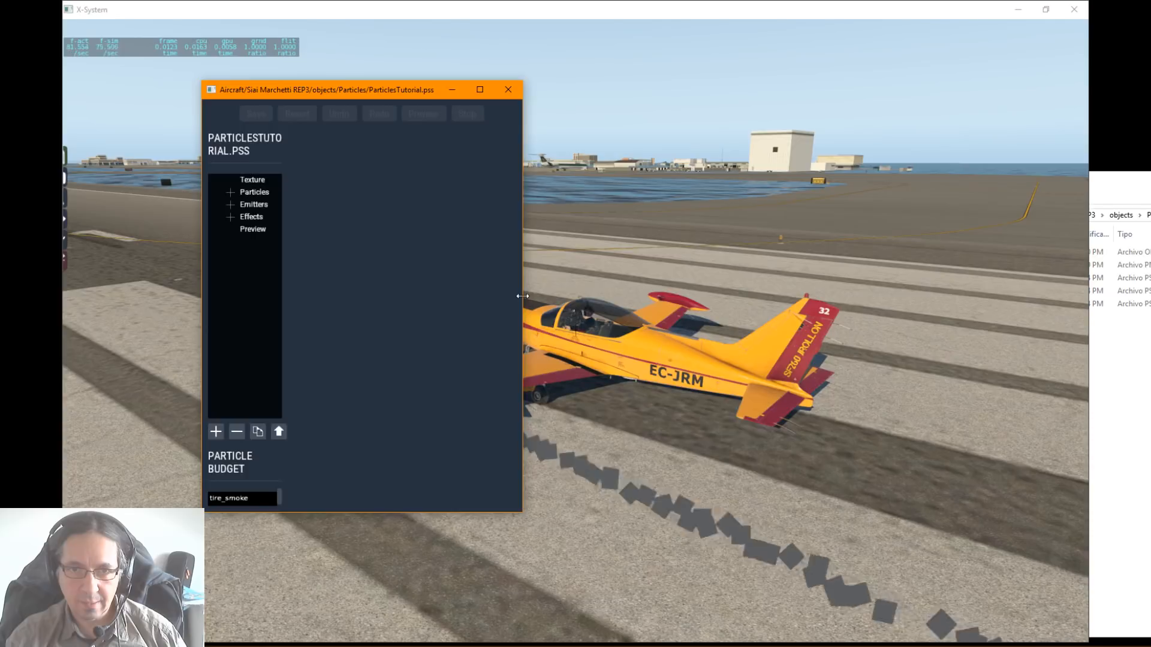
pyautogui.moveTo(523, 303); pyautogui.dragTo(1029, 309)
pyautogui.moveTo(684, 91); pyautogui.dragTo(701, 111)
pyautogui.moveTo(300, 278); pyautogui.dragTo(550, 309)
# Step: Open the Texture settings of the particle system and view the ParticlesTutorial.png image in the Particles folder
pyautogui.click(282, 188)
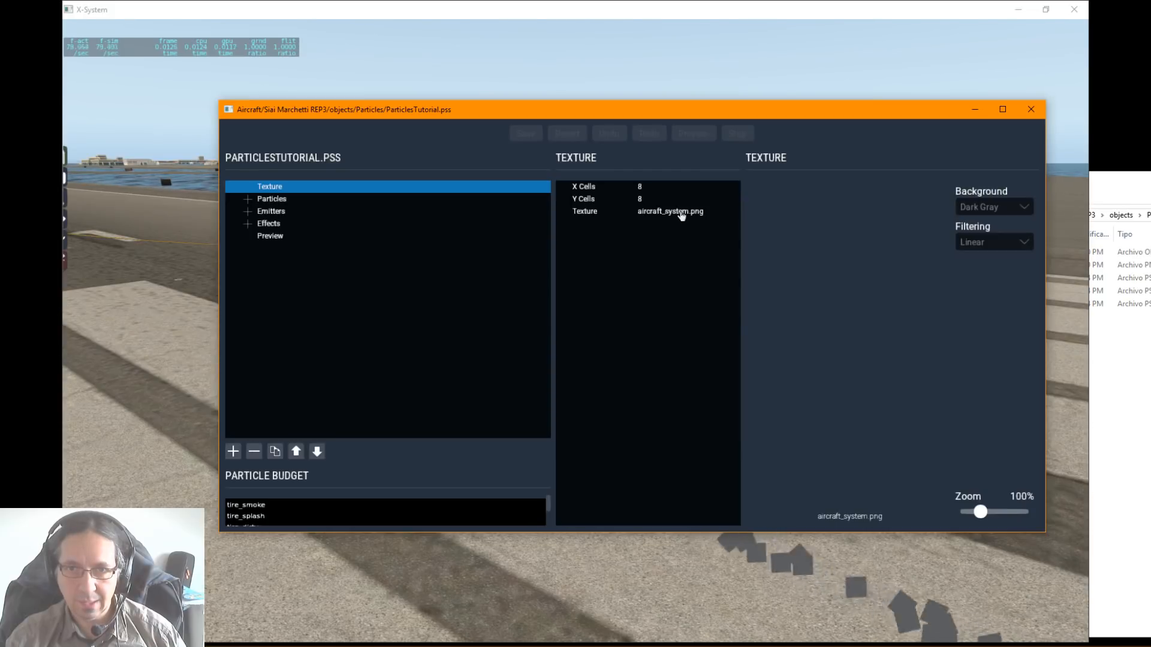
pyautogui.moveTo(1150, 181); pyautogui.dragTo(1077, 180)
pyautogui.click(801, 265)
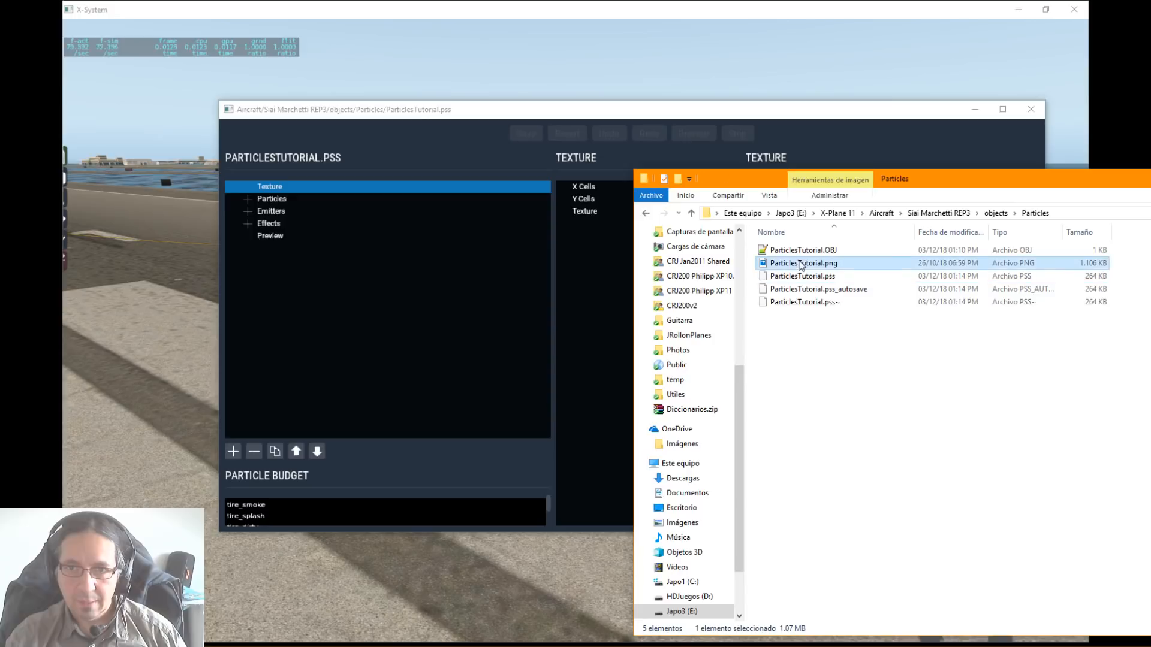
pyautogui.doubleClick(810, 268)
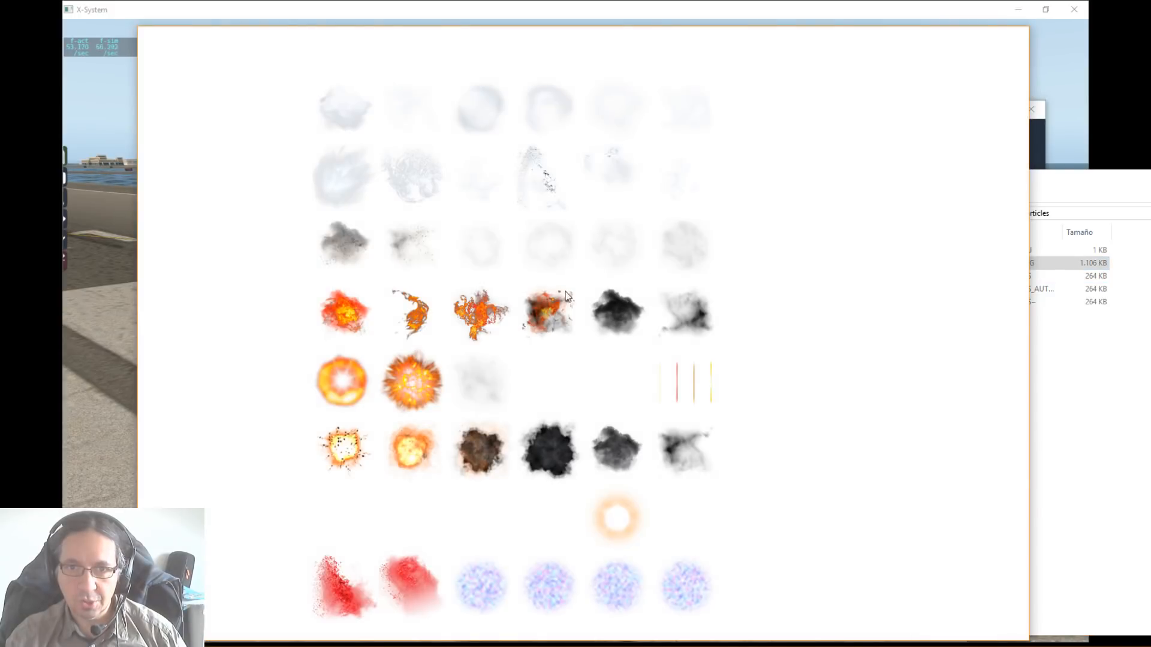
pyautogui.click(1012, 36)
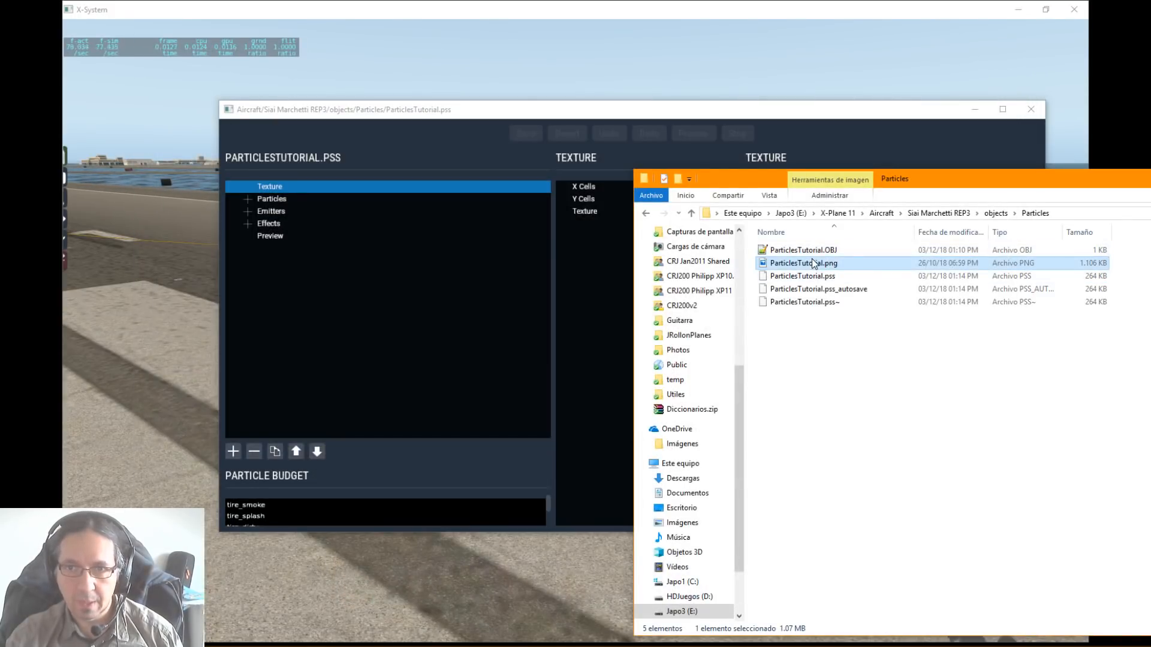
# Step: Copy the image's file name from the Particles folder and set the particle system's texture to ParticlesTutorial.png
pyautogui.click(815, 264)
pyautogui.click(851, 262)
pyautogui.doubleClick(836, 262)
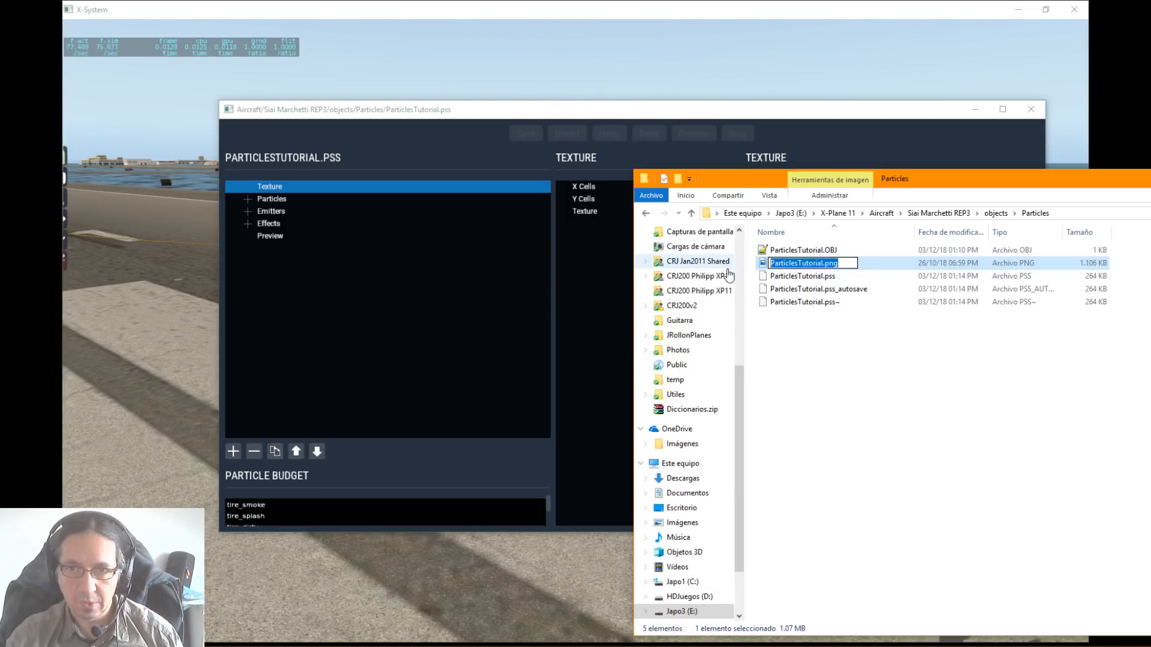
pyautogui.moveTo(961, 184); pyautogui.dragTo(1150, 186)
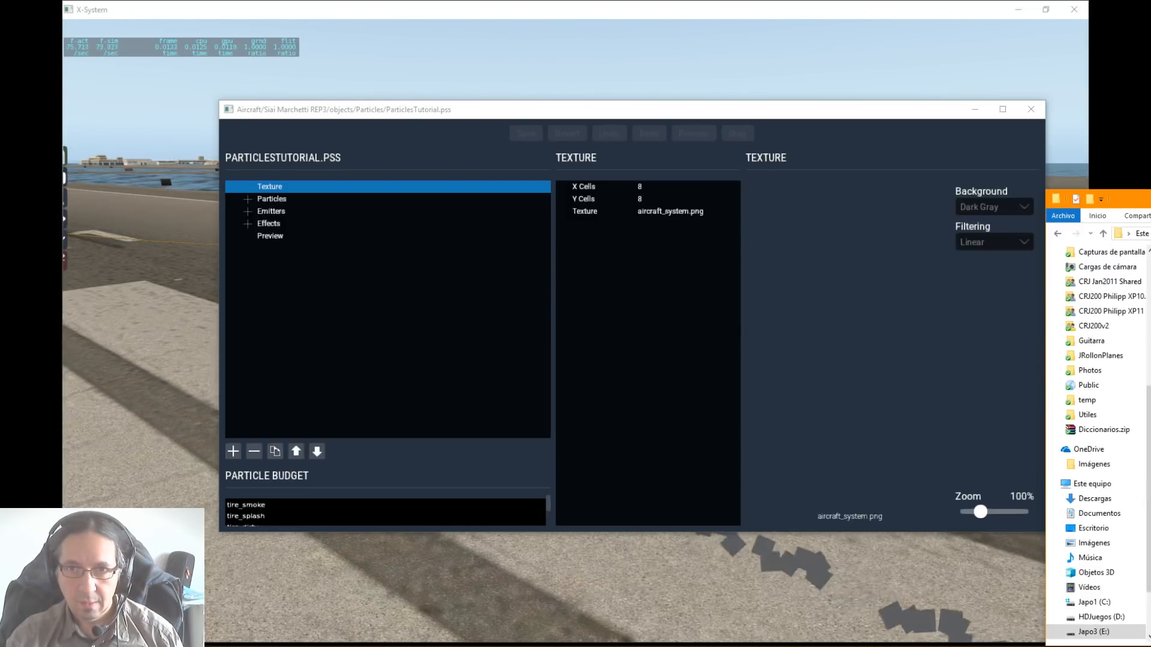
pyautogui.click(684, 212)
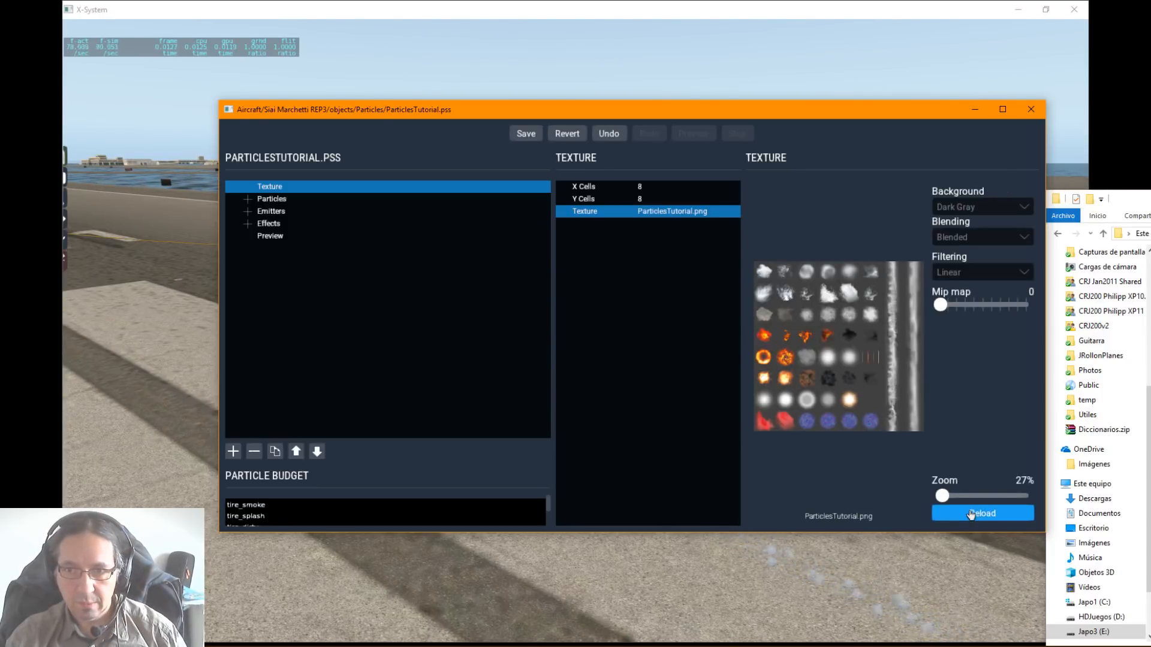
# Step: Move the editor off the aircraft and orbit the external view to inspect the textured smoke trail from low and high angles
pyautogui.moveTo(332, 110); pyautogui.dragTo(1076, 214)
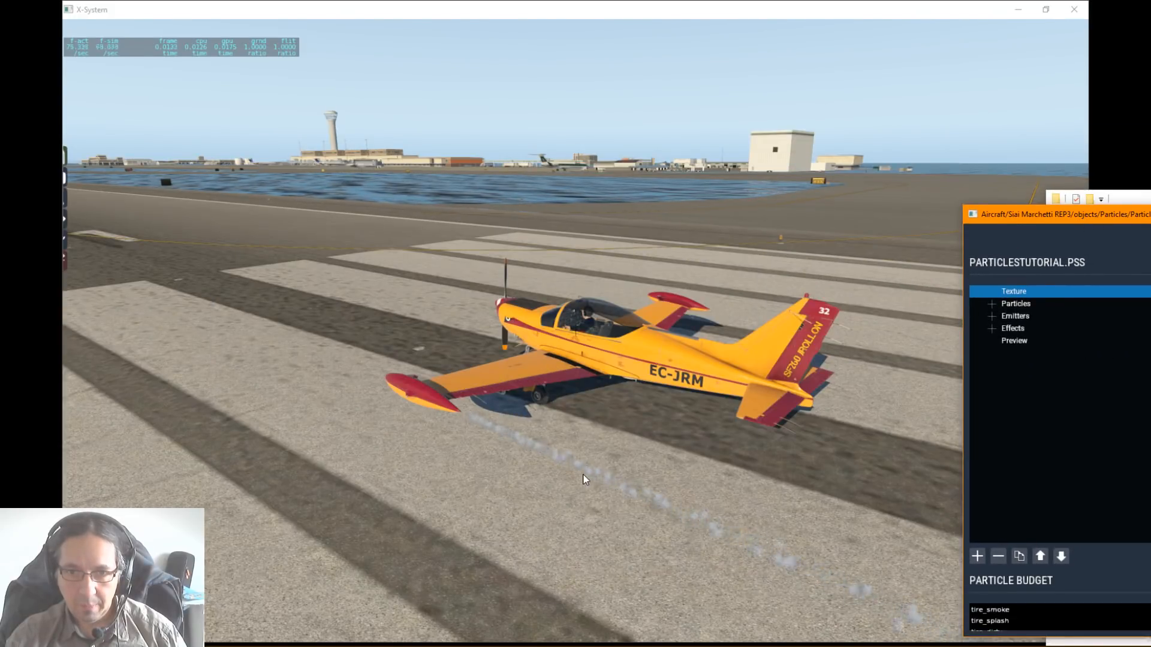
pyautogui.moveTo(643, 482); pyautogui.dragTo(637, 414, button='right')
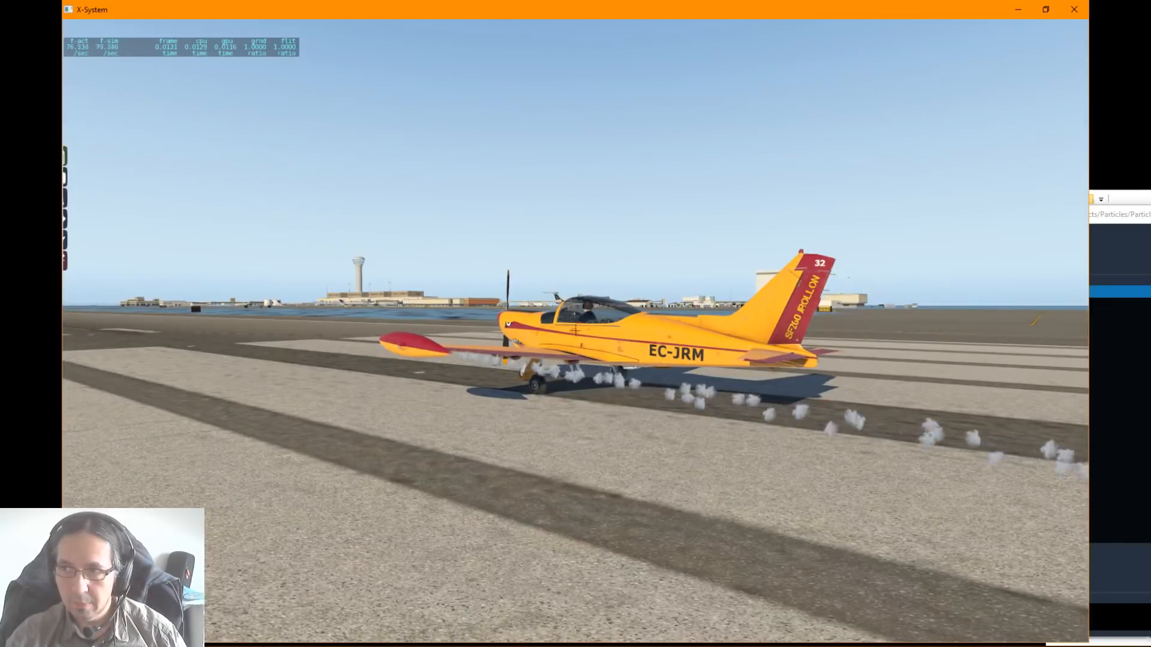
pyautogui.moveTo(1150, 203); pyautogui.dragTo(1150, 173)
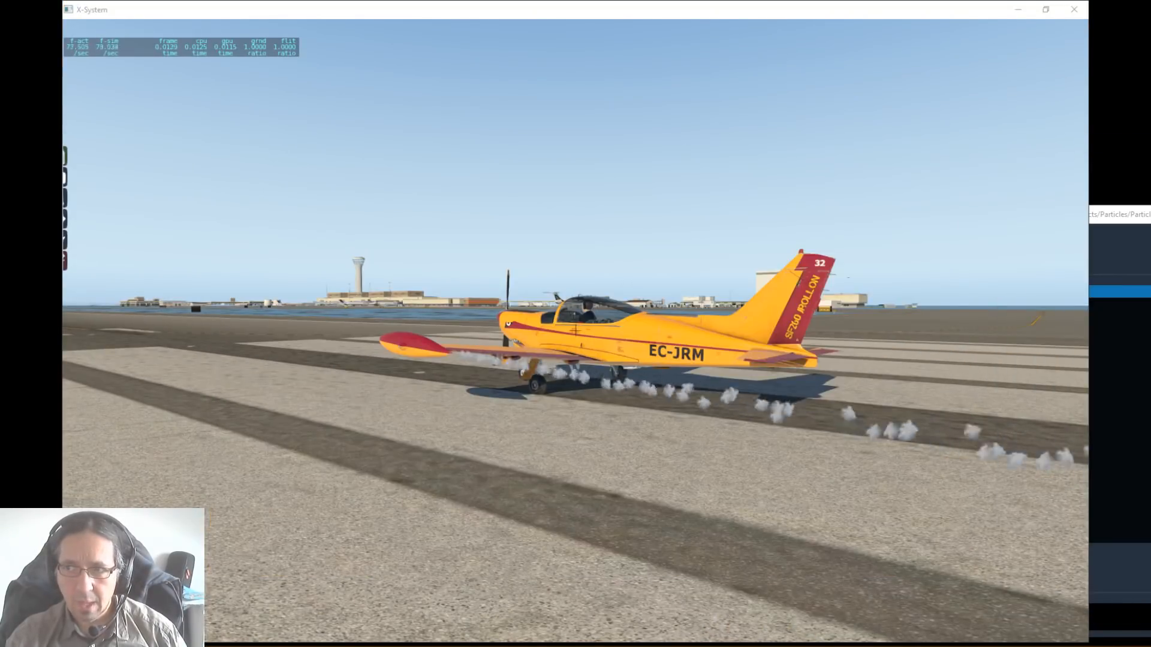
pyautogui.moveTo(1129, 214); pyautogui.dragTo(1150, 97)
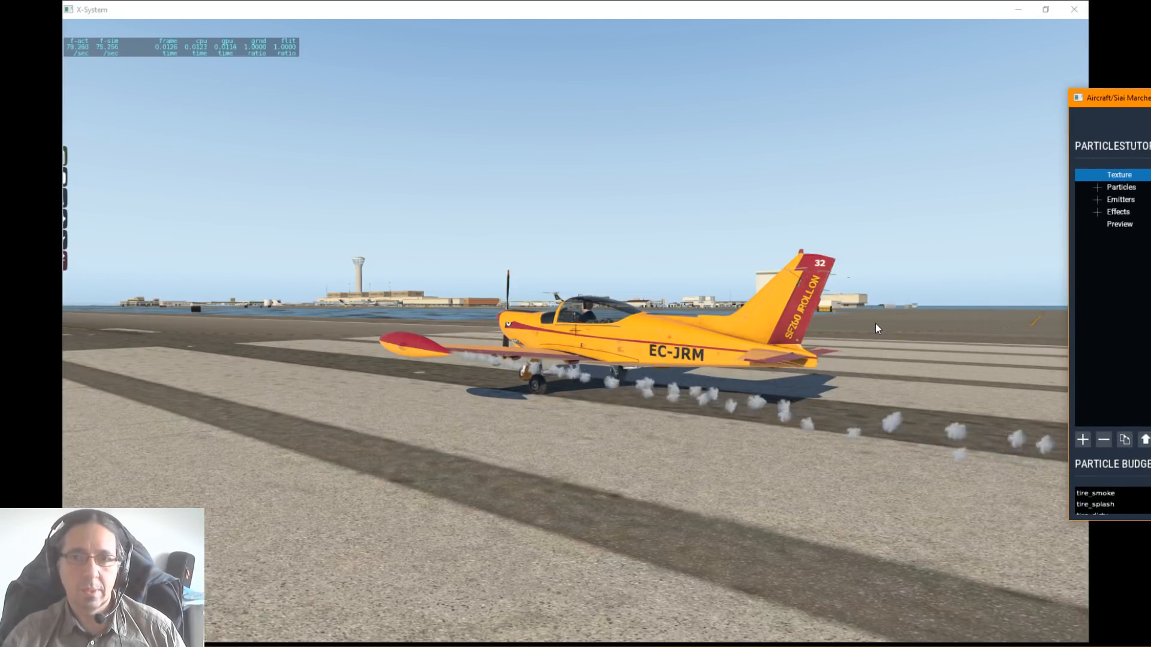
pyautogui.click(551, 263)
pyautogui.moveTo(552, 262); pyautogui.dragTo(591, 362, button='right')
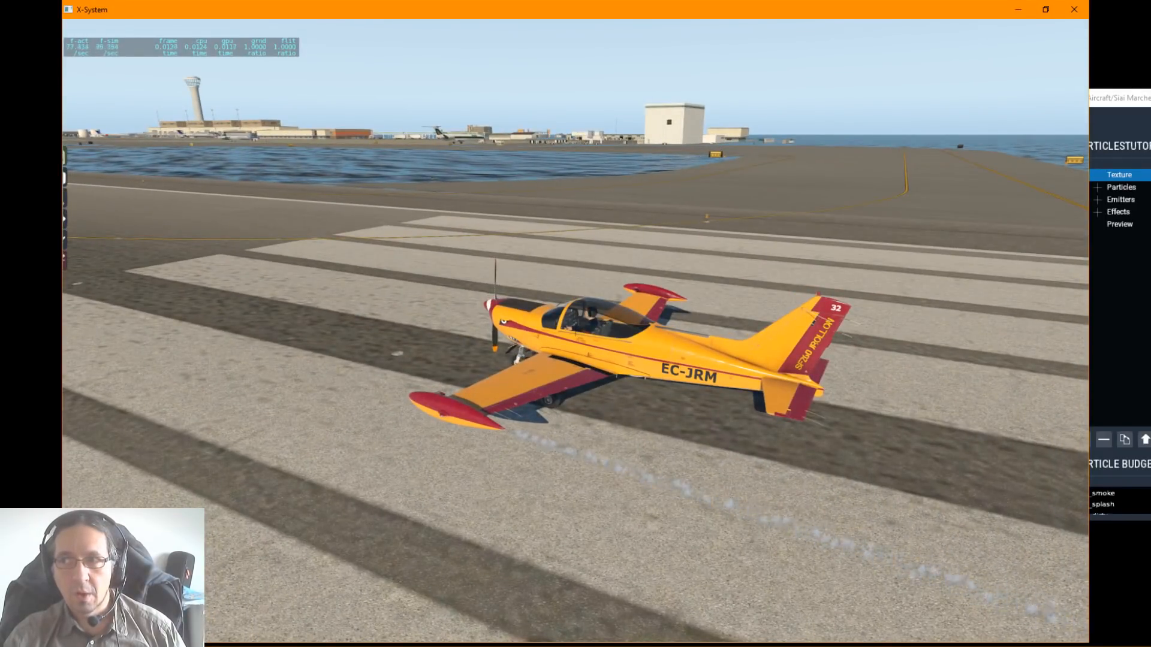
# Step: Bring the particle editor back, select JRollon_Emitter among the emitters, then narrow the window and move it clear of the aircraft
pyautogui.moveTo(1139, 98); pyautogui.dragTo(1063, 101)
pyautogui.moveTo(962, 113); pyautogui.dragTo(591, 80)
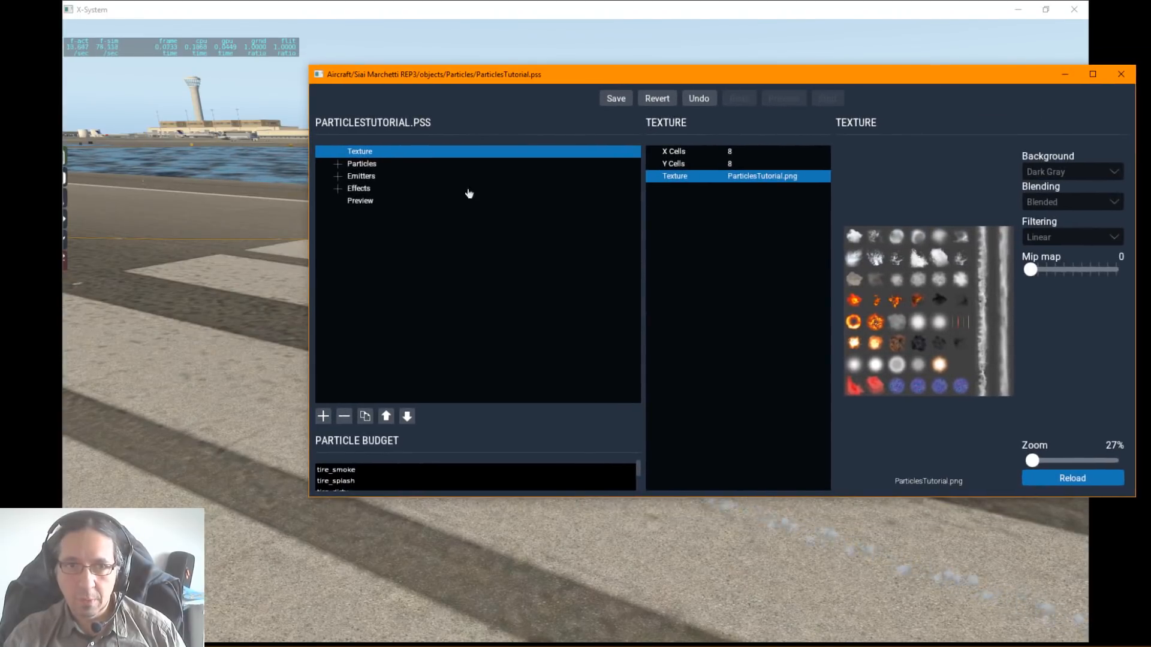
pyautogui.click(338, 176)
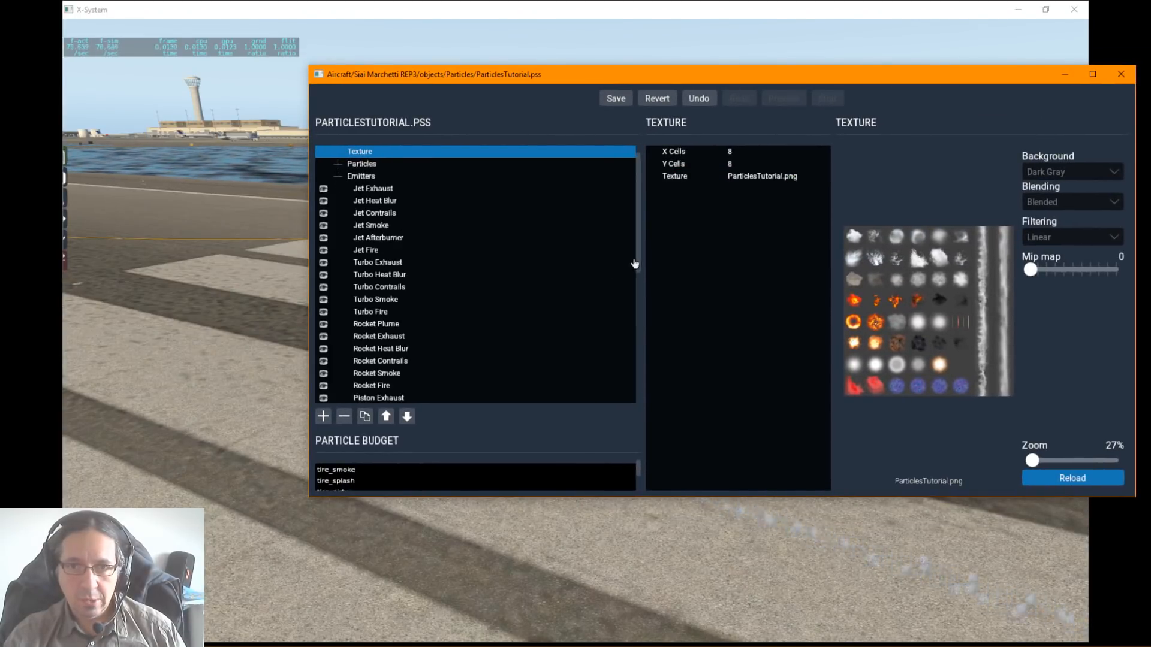
pyautogui.moveTo(638, 265); pyautogui.dragTo(527, 405)
pyautogui.click(366, 361)
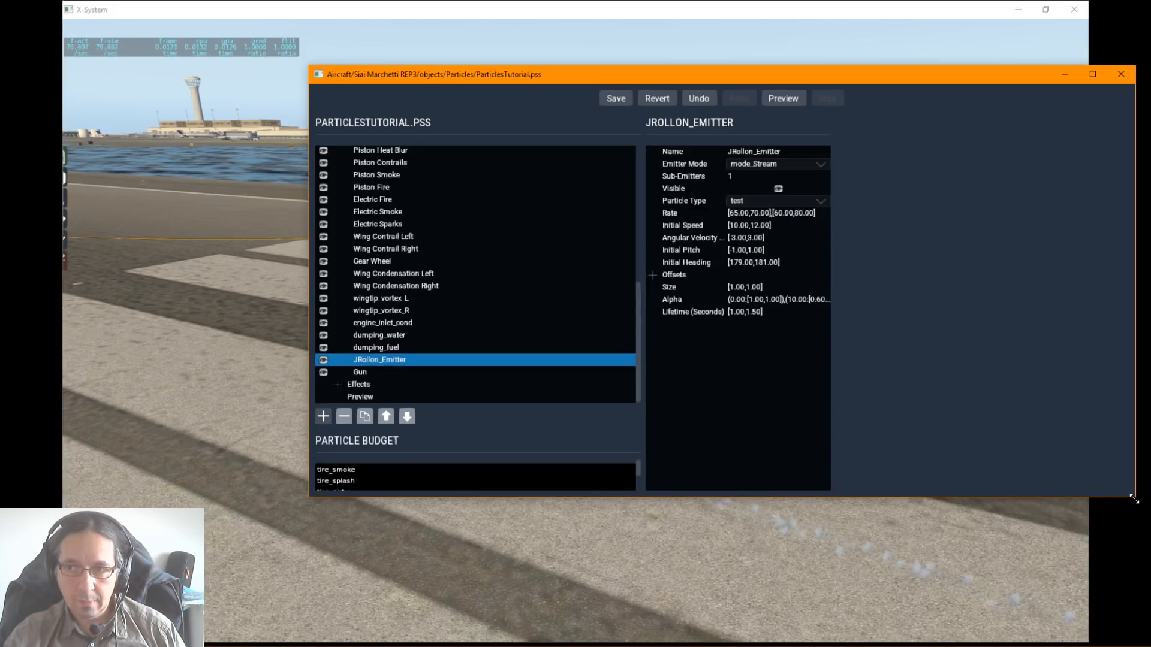
pyautogui.moveTo(1133, 499); pyautogui.dragTo(846, 511)
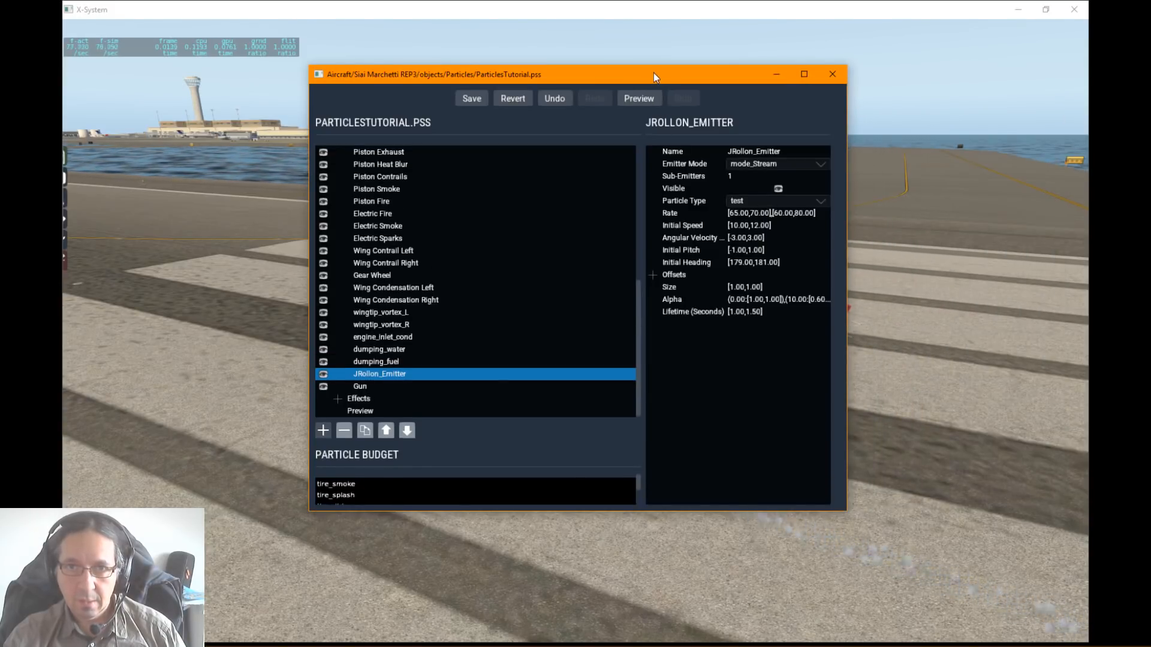
pyautogui.moveTo(654, 77); pyautogui.dragTo(89, 66)
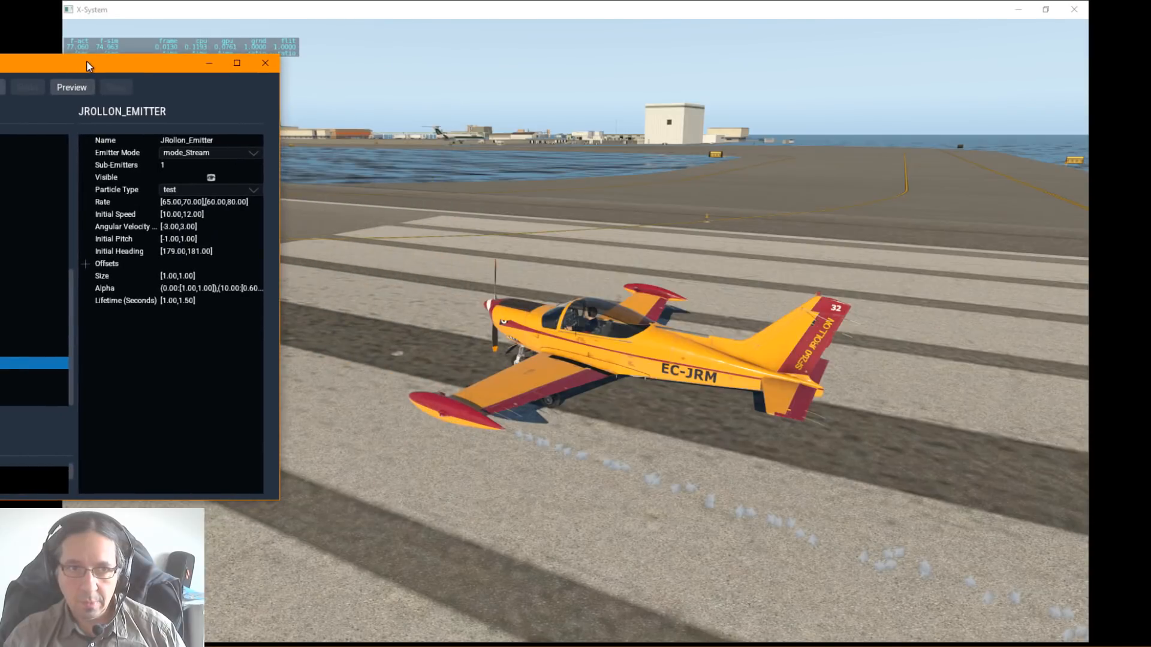
# Step: Try the electric_sparks_spill and electric_sparks particle types on JRollon_Emitter, enlarging the editor to fit the list of types
pyautogui.click(190, 196)
pyautogui.click(207, 188)
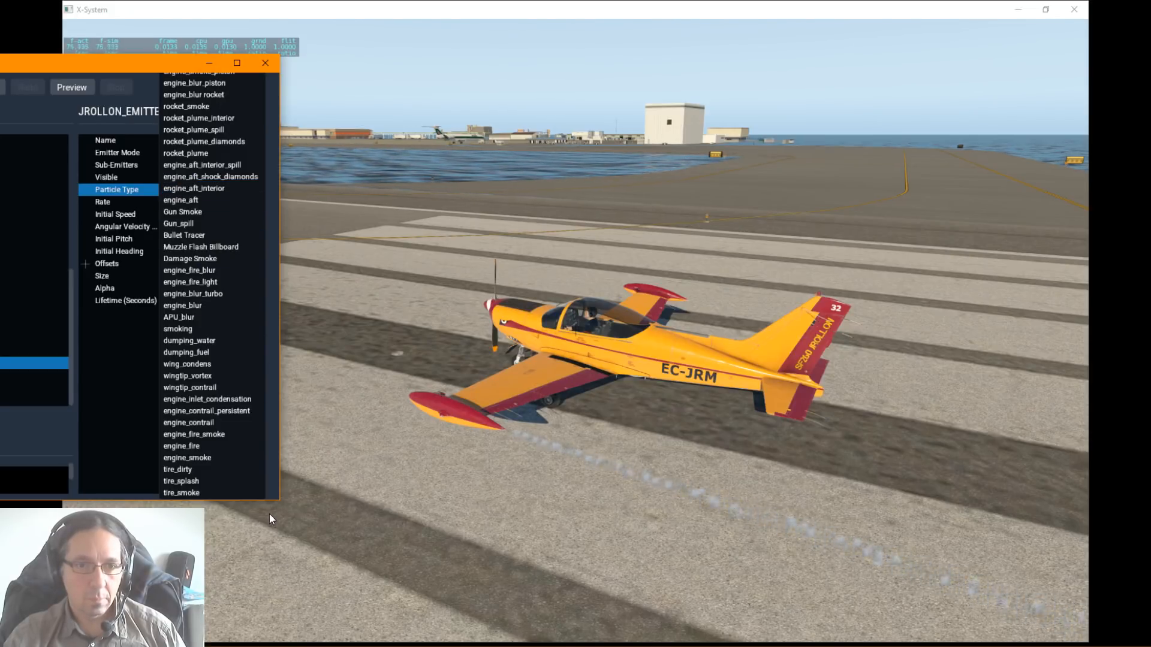
pyautogui.moveTo(279, 496); pyautogui.dragTo(283, 595)
pyautogui.click(223, 141)
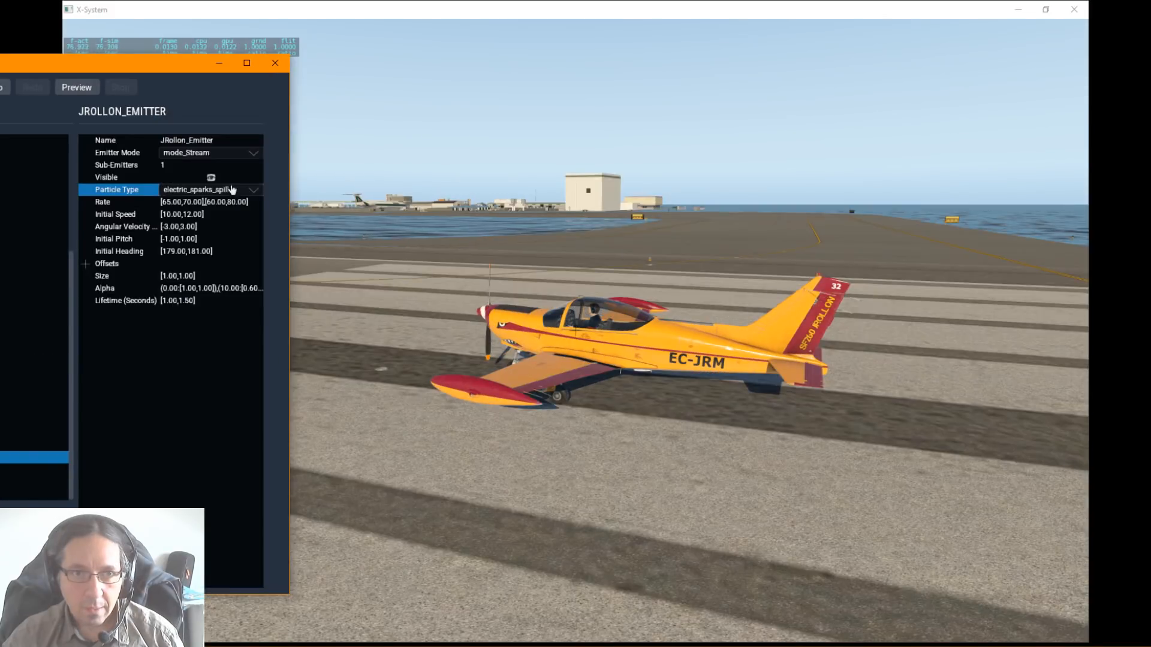
pyautogui.click(229, 190)
pyautogui.click(209, 155)
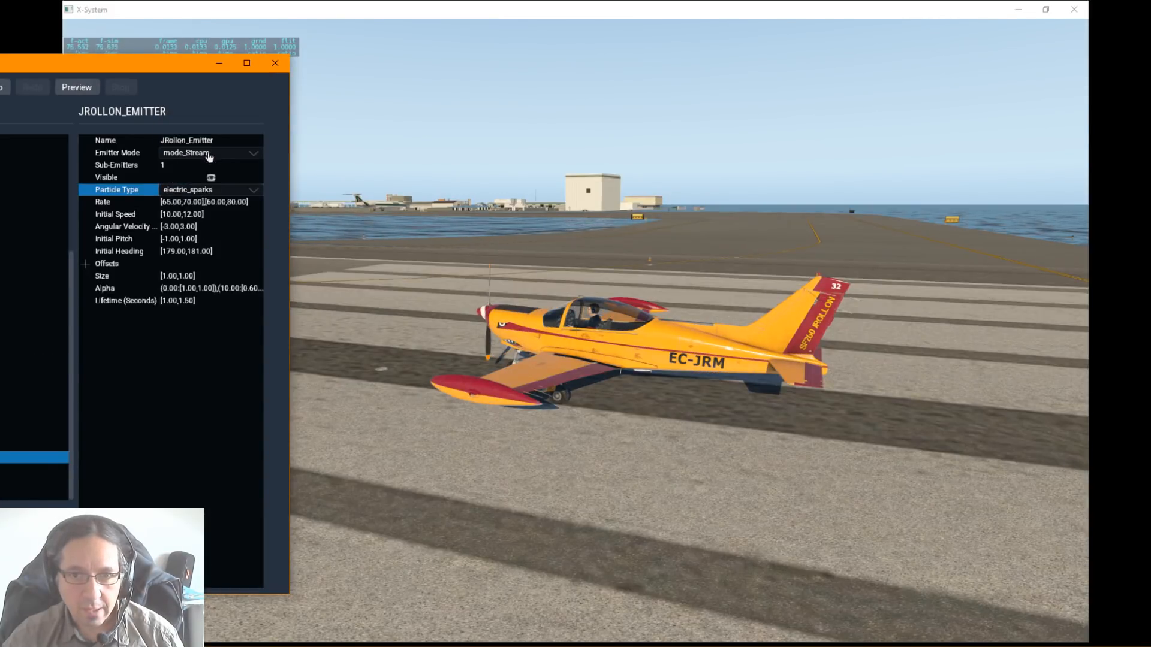
# Step: Orbit the external view and switch the simulator to night and back to day to inspect the sparks
pyautogui.moveTo(729, 448); pyautogui.dragTo(613, 449, button='right')
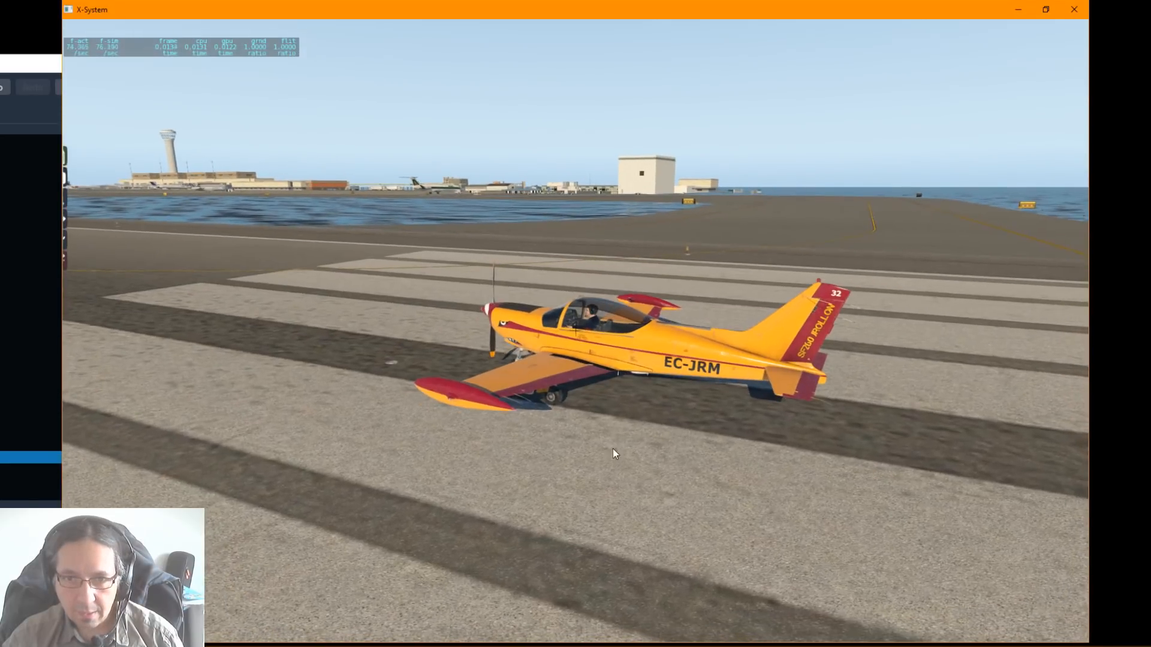
pyautogui.press('l')
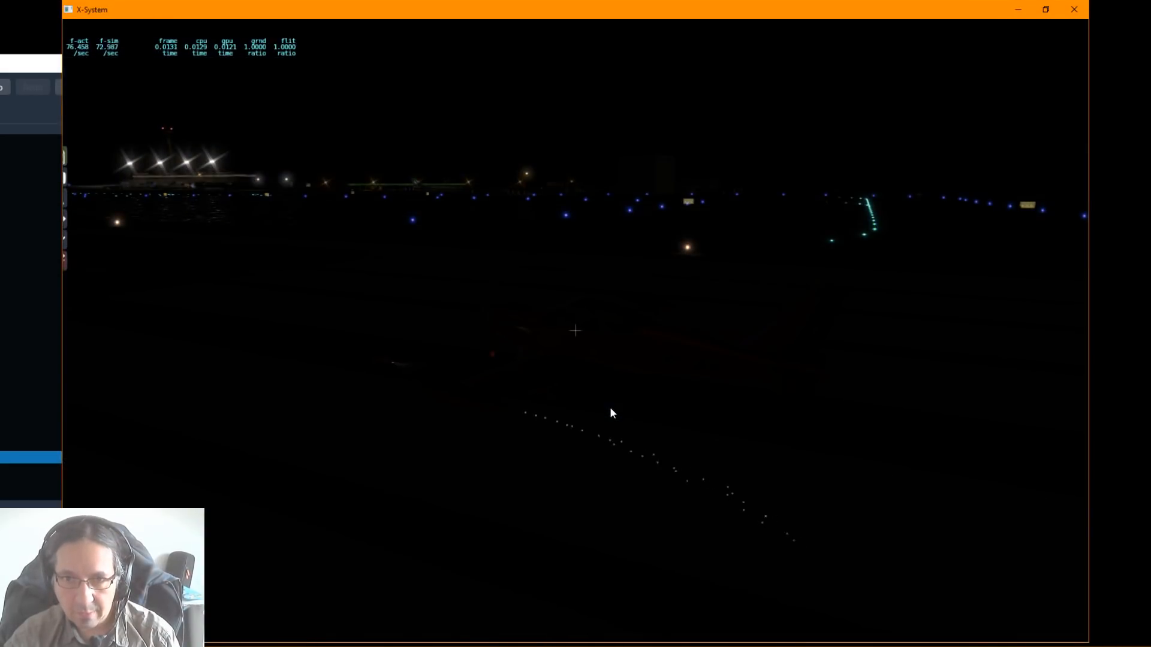
pyautogui.press('k')
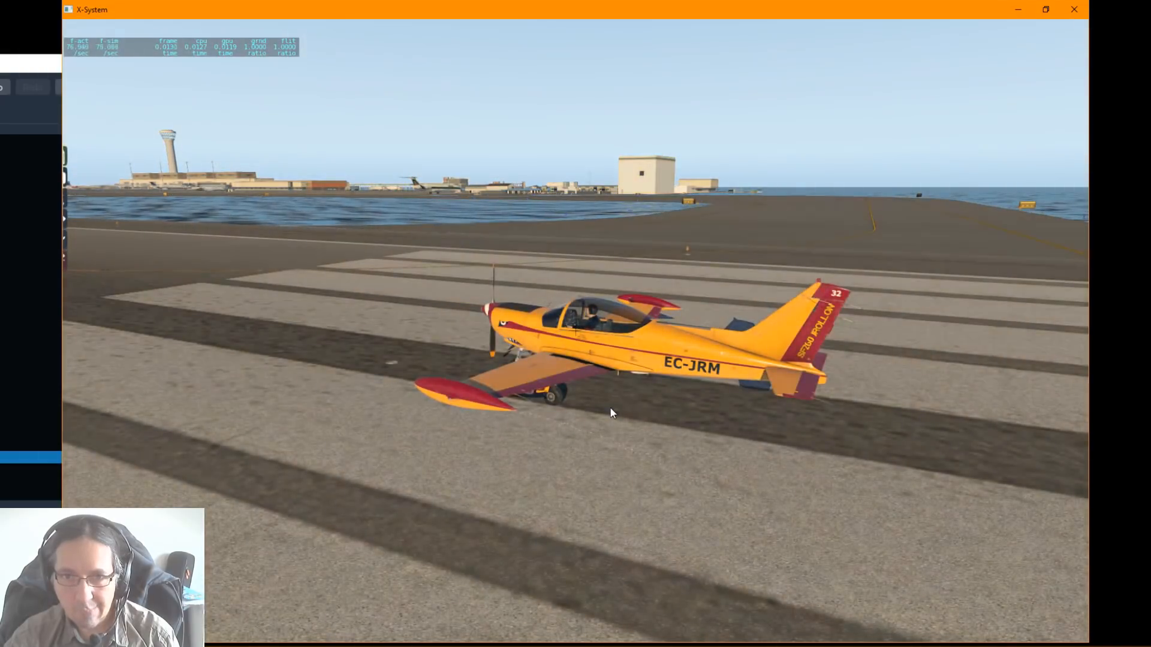
pyautogui.hotkey('alt', 'Tab')
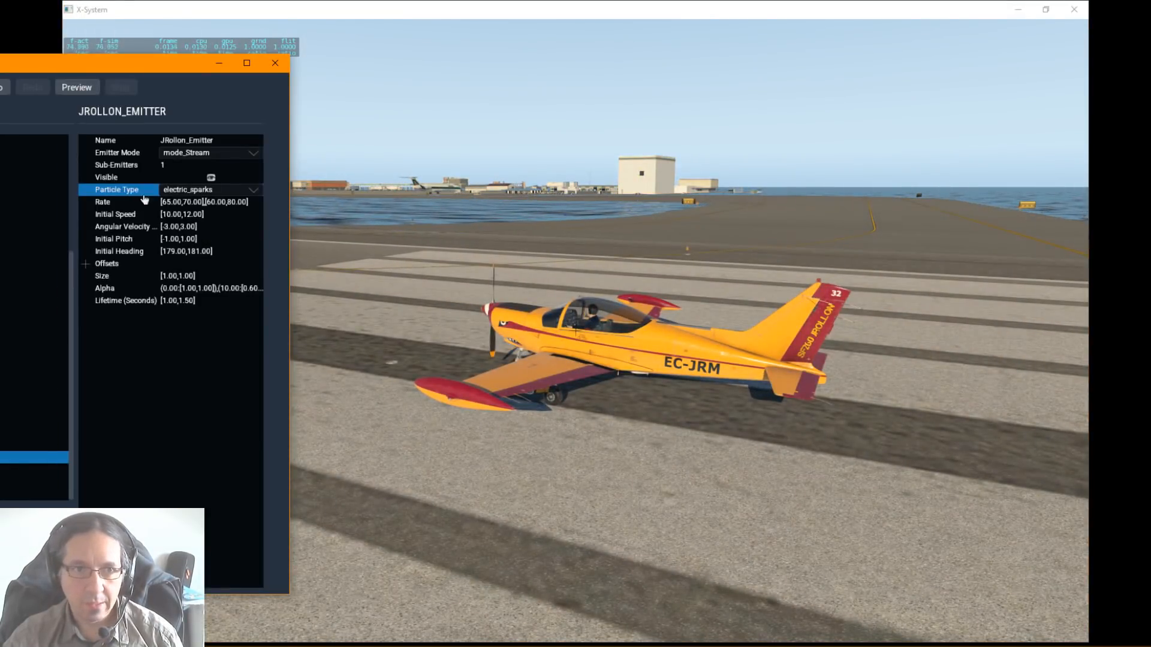
# Step: Try the engine_smoke_piston and engine_blur_piston particle types on the emitter and inspect the blur against the aircraft from another angle
pyautogui.click(188, 198)
pyautogui.click(188, 190)
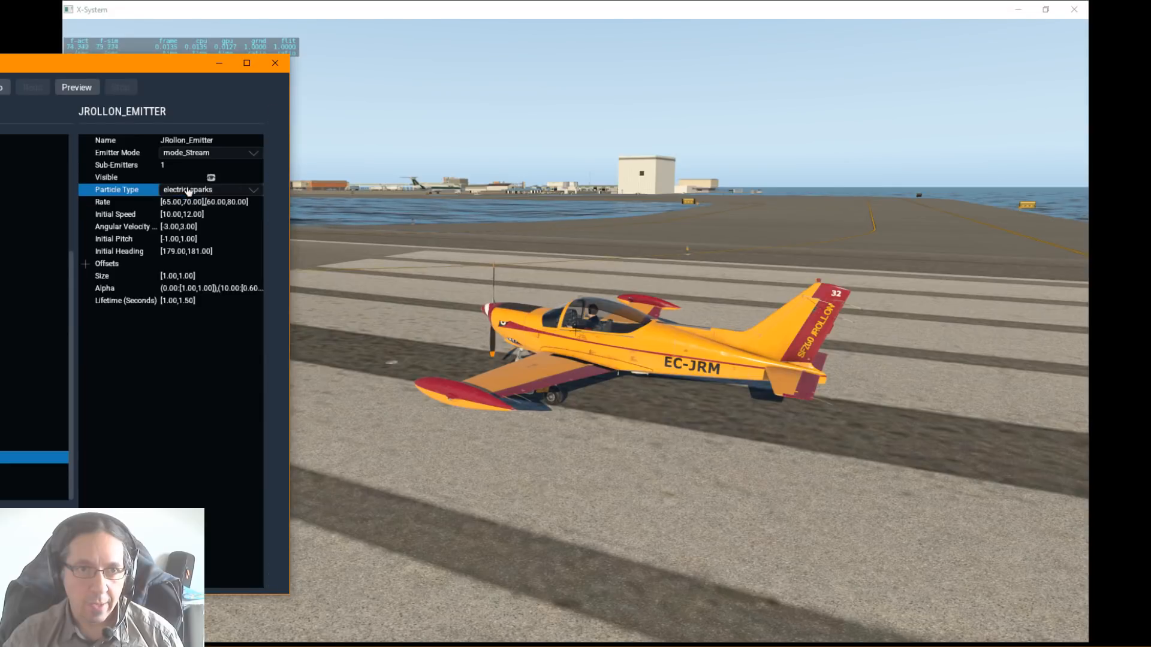
pyautogui.click(188, 191)
pyautogui.click(201, 167)
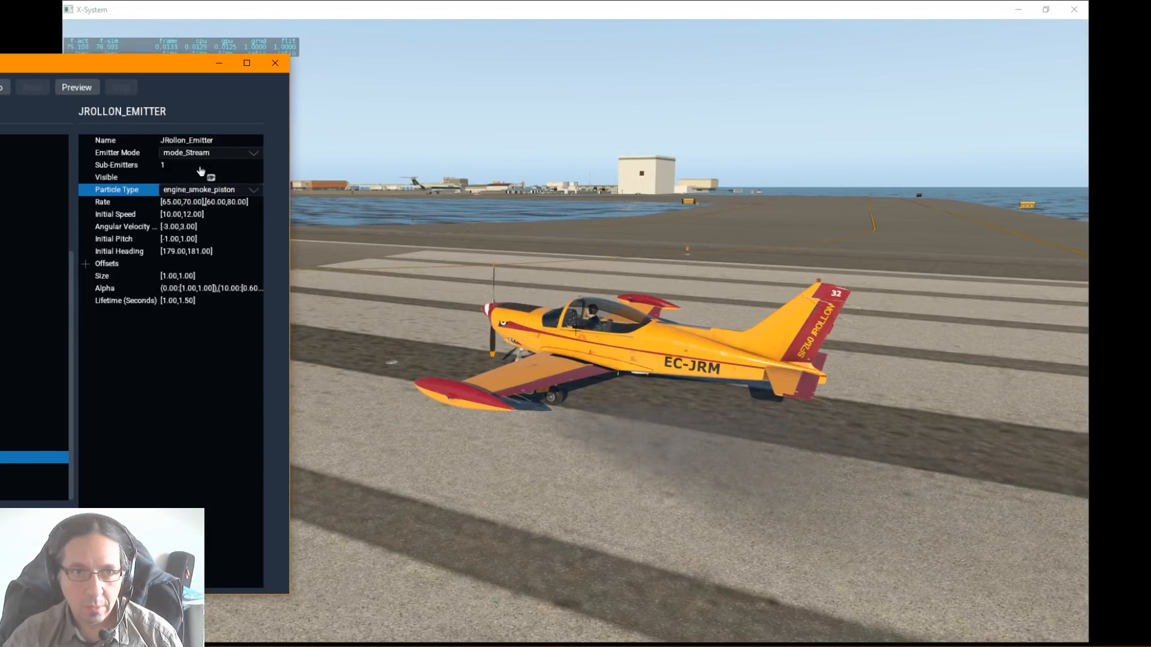
pyautogui.click(194, 192)
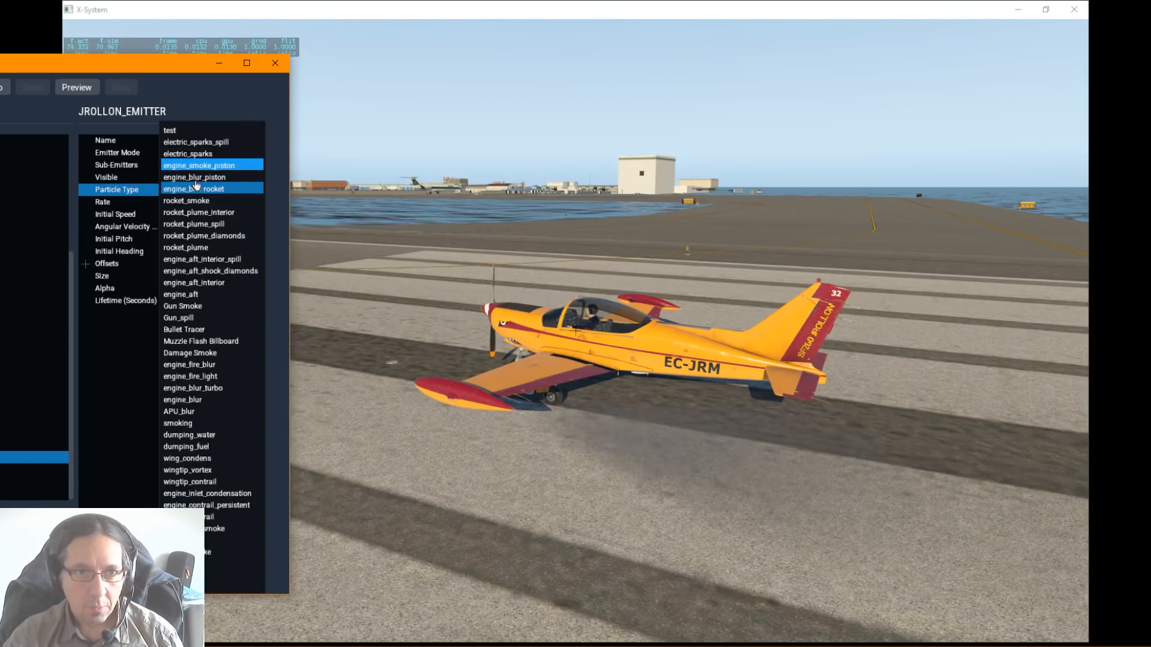
pyautogui.click(197, 178)
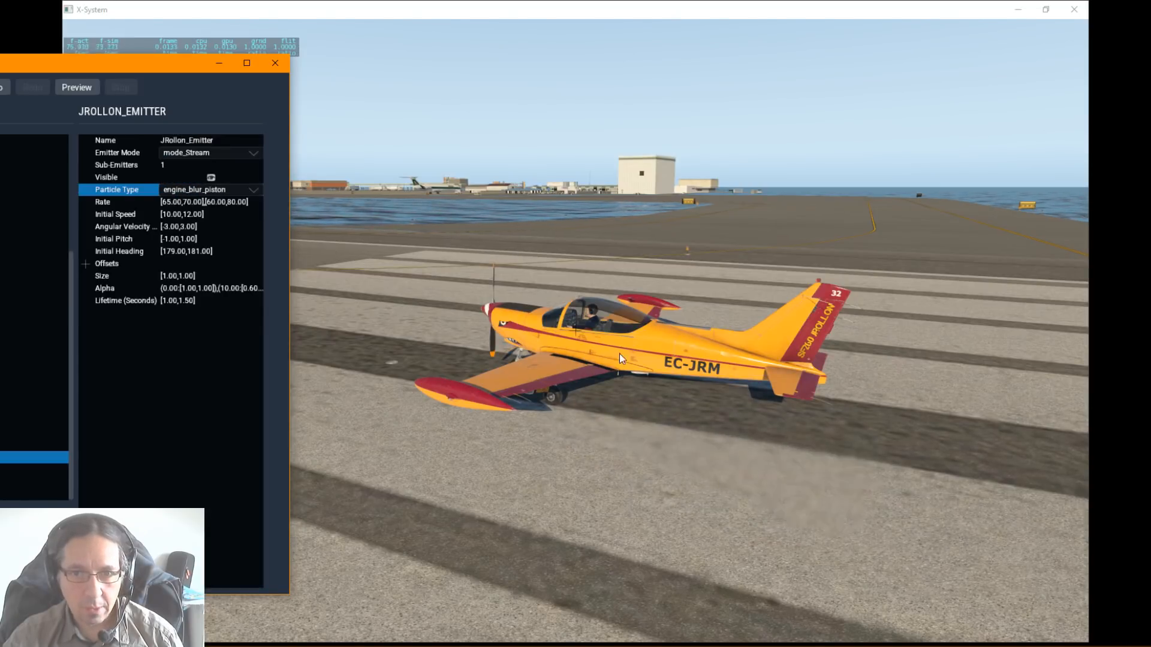
pyautogui.moveTo(620, 353); pyautogui.dragTo(713, 338)
pyautogui.moveTo(711, 333); pyautogui.dragTo(523, 325, button='right')
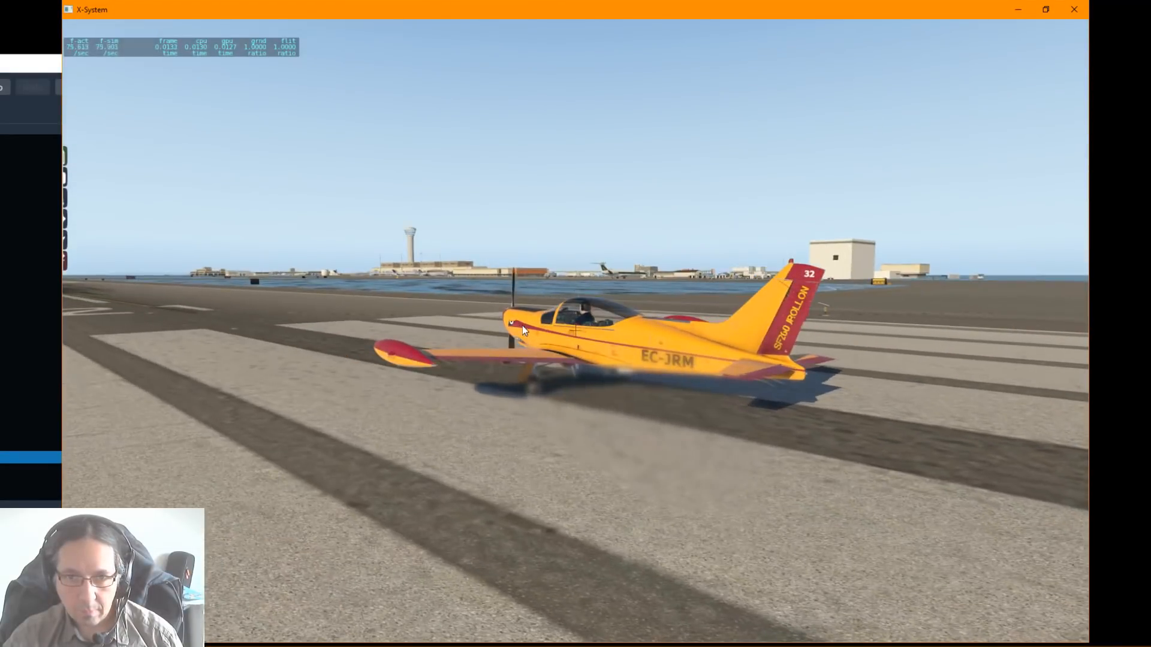
pyautogui.click(47, 141)
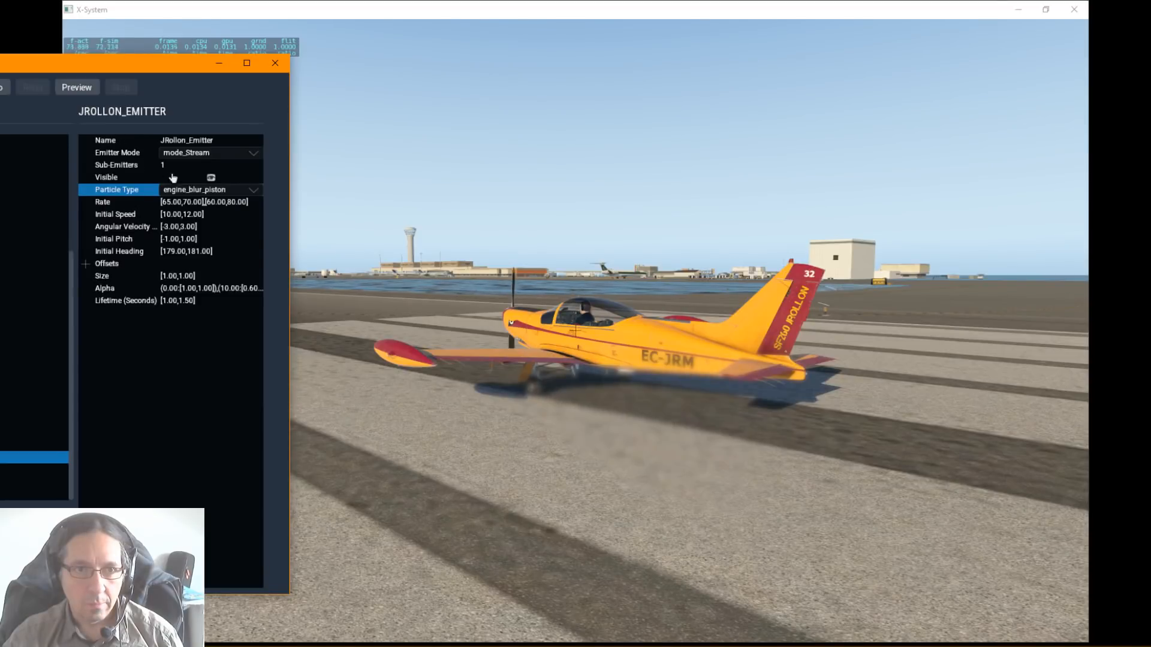
# Step: Try the Gun Smoke and Gun_spill particle types on JRollon_Emitter
pyautogui.click(202, 192)
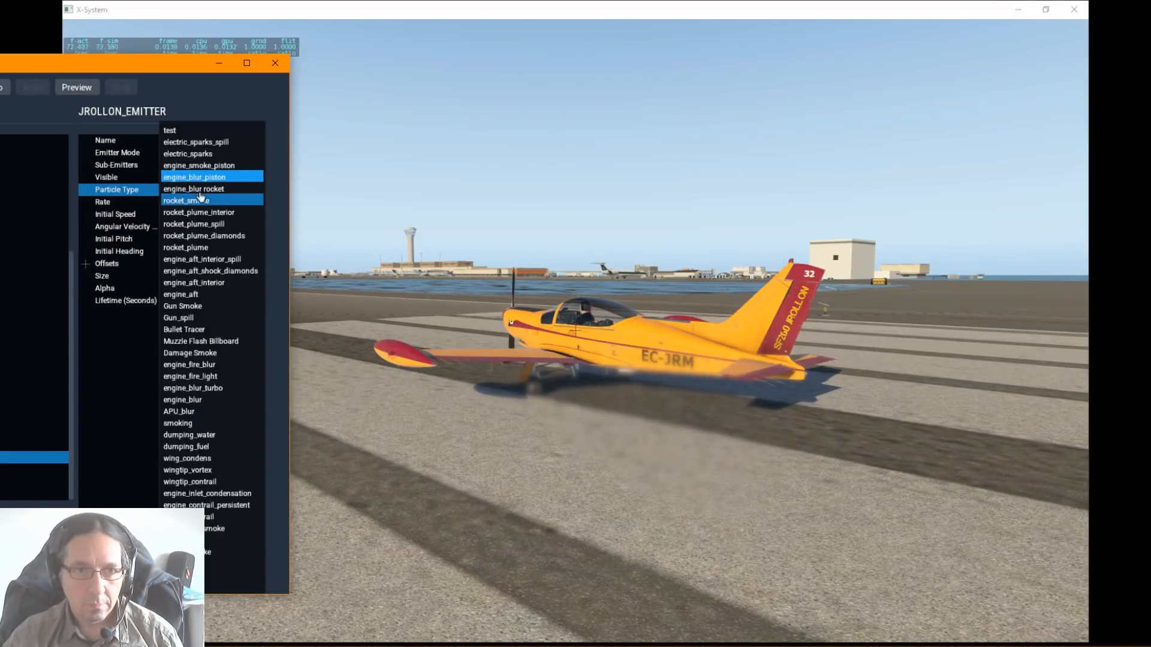
pyautogui.click(198, 306)
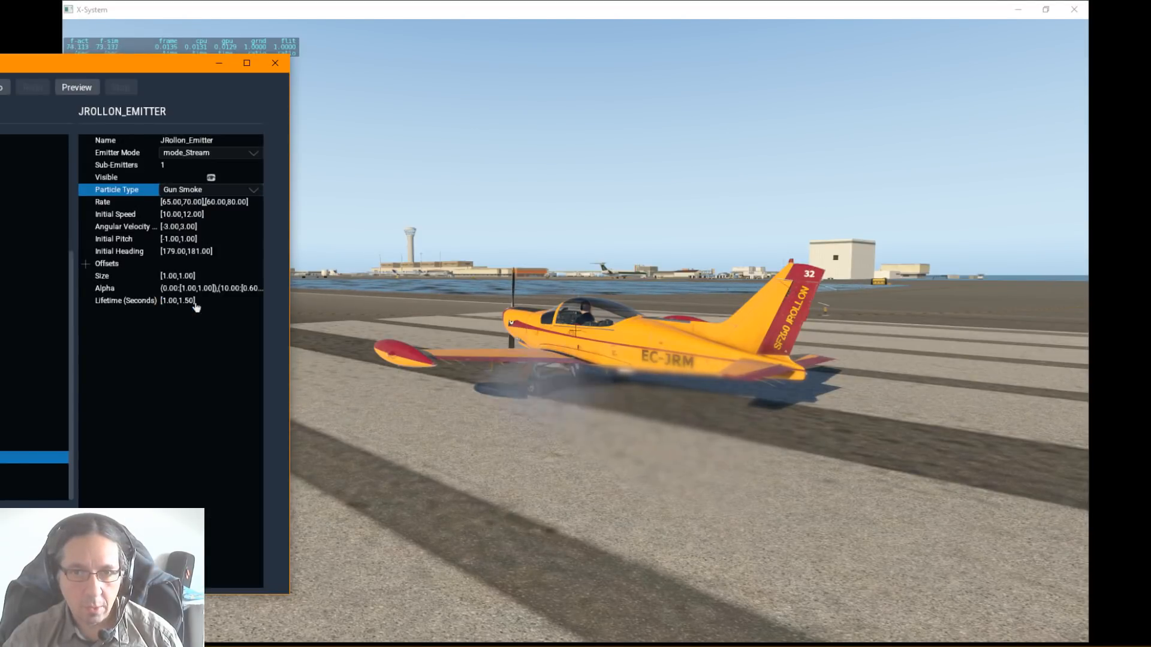
pyautogui.click(189, 190)
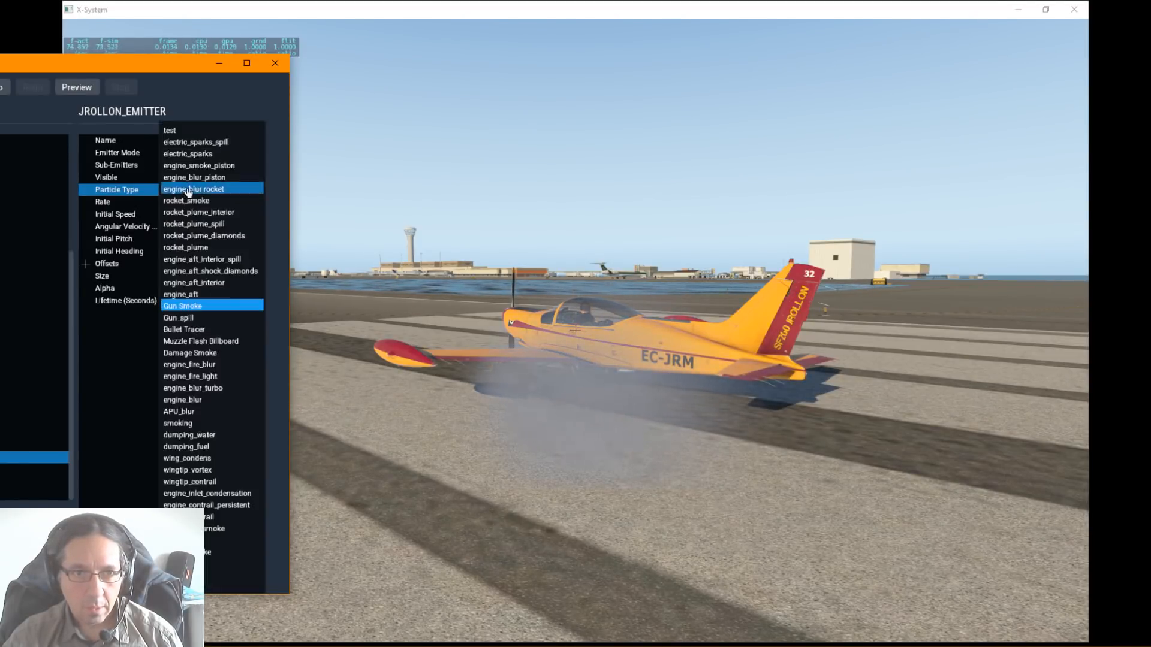
pyautogui.click(189, 320)
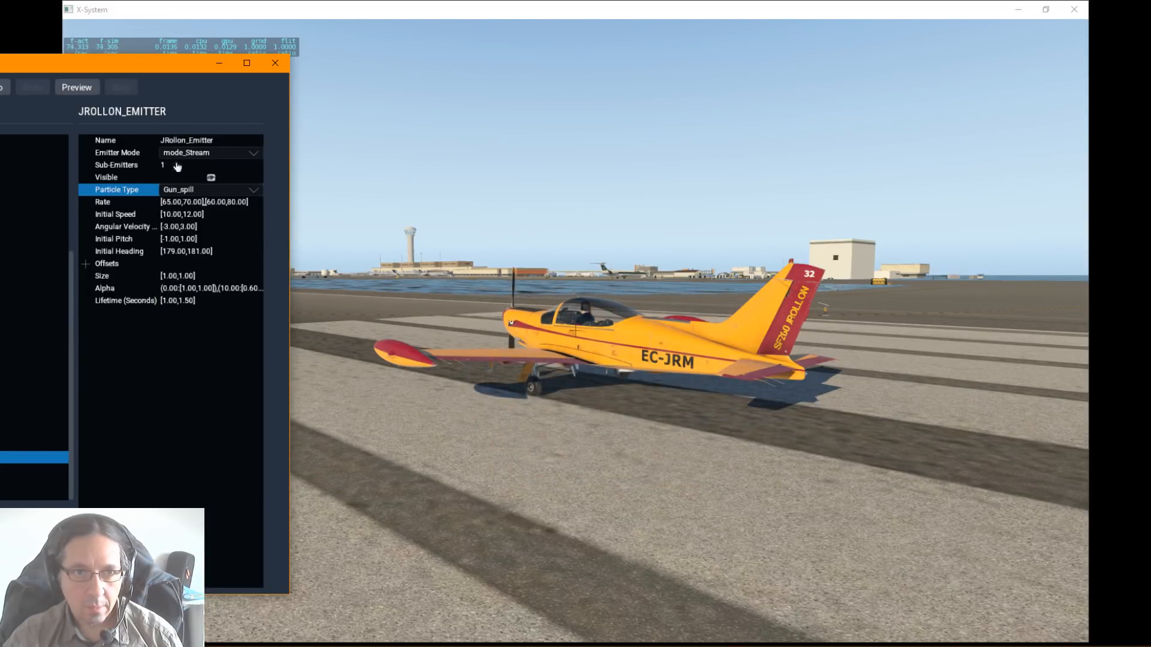
# Step: Try the Bullet Tracer particle type on the emitter and inspect the trail from a higher angle
pyautogui.click(186, 192)
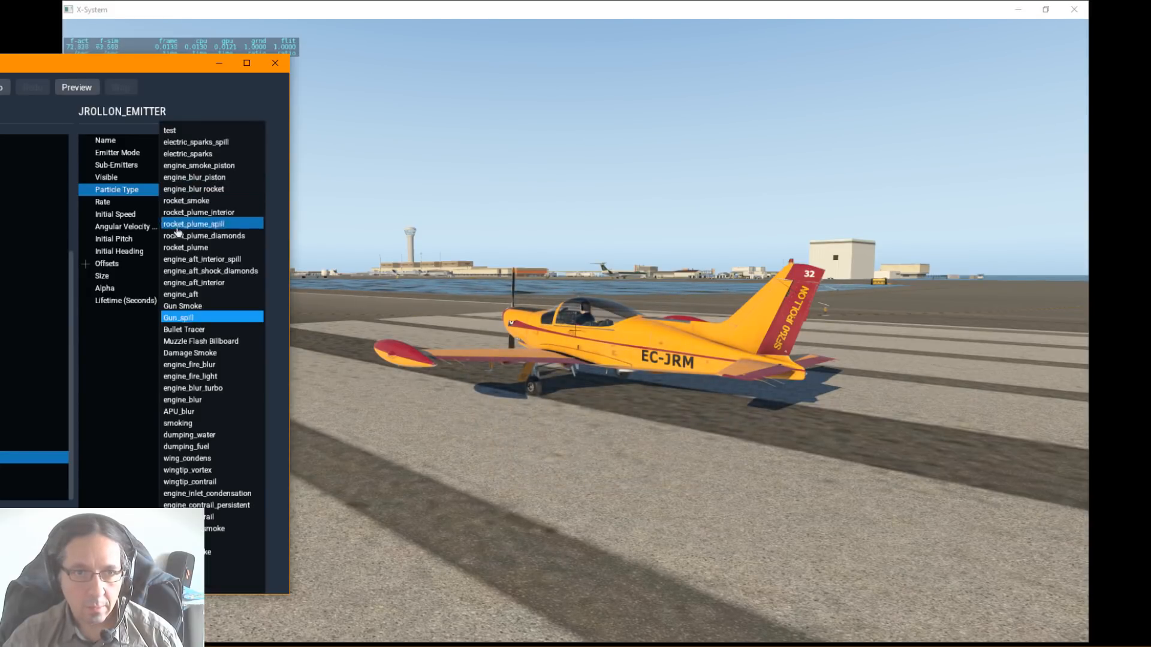
pyautogui.click(188, 330)
pyautogui.moveTo(602, 369); pyautogui.dragTo(658, 415, button='right')
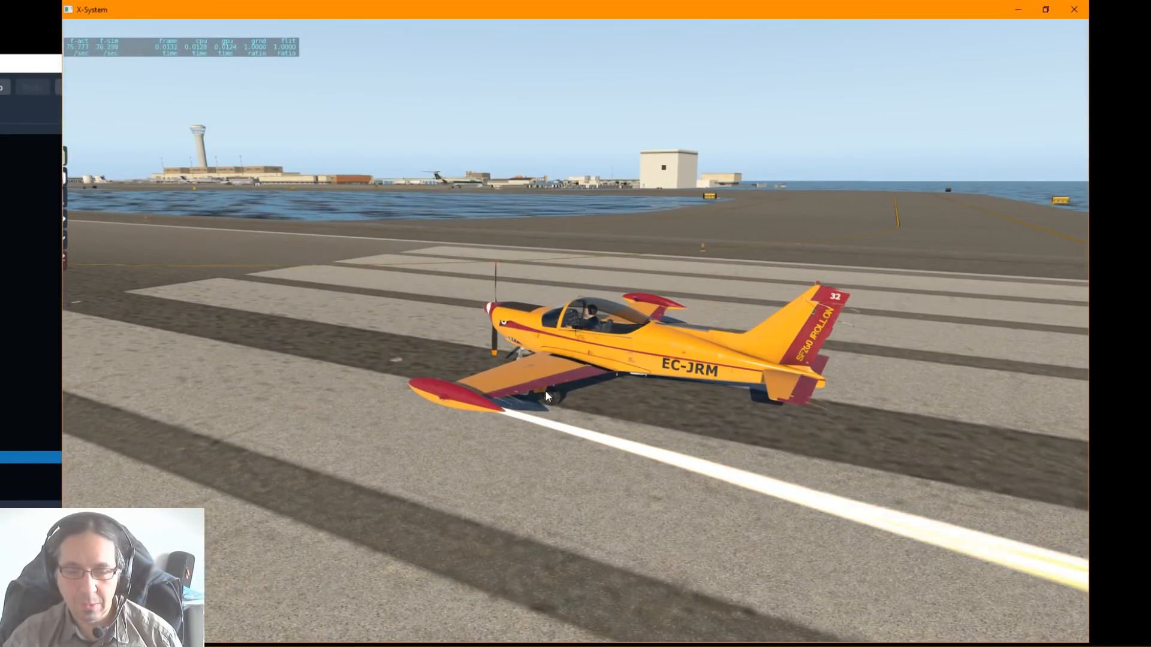
pyautogui.hotkey('alt', 'Tab')
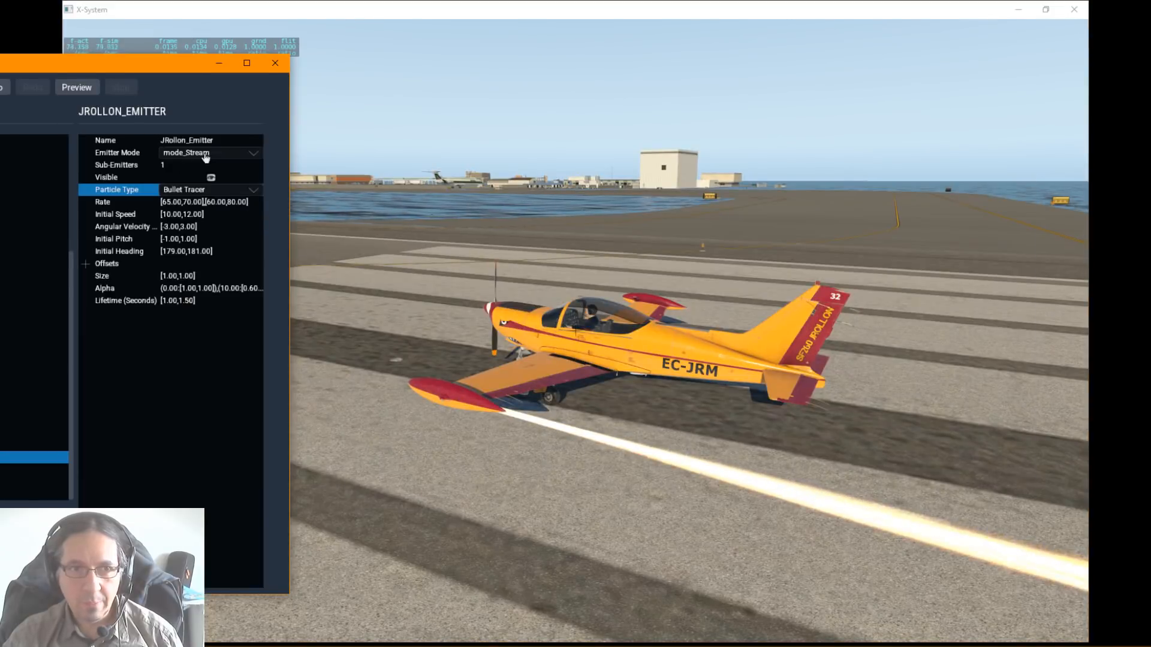
# Step: Set the emitter's particle type back to test and inspect the smoke trail around the aircraft
pyautogui.click(206, 155)
pyautogui.click(197, 190)
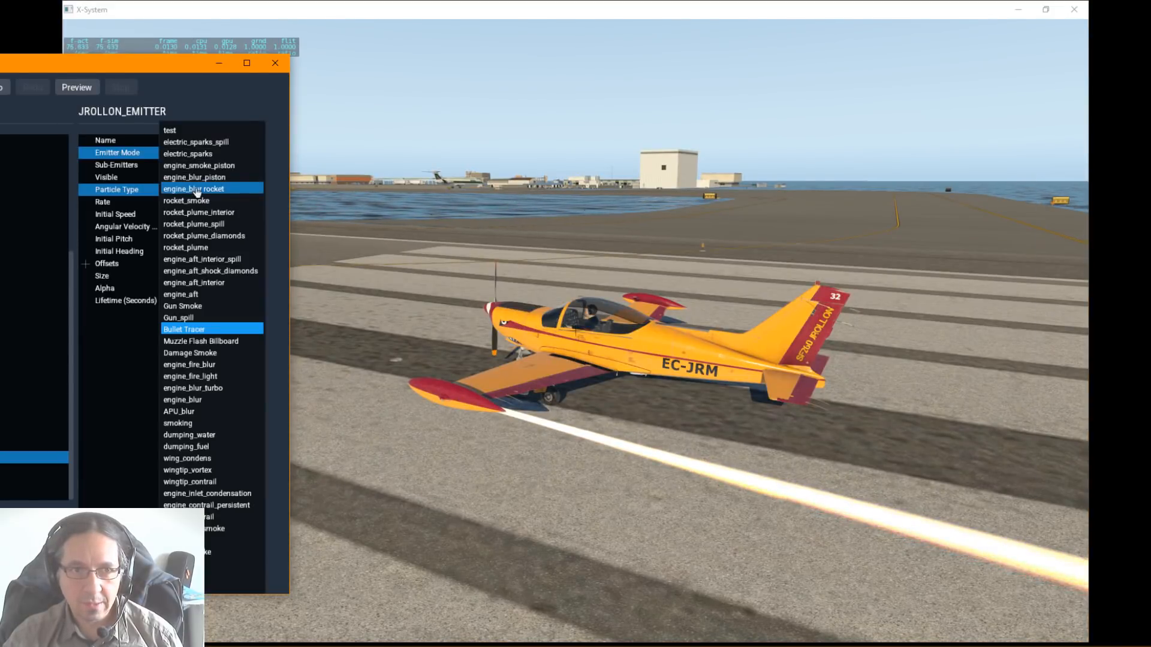
pyautogui.click(197, 190)
pyautogui.click(768, 387)
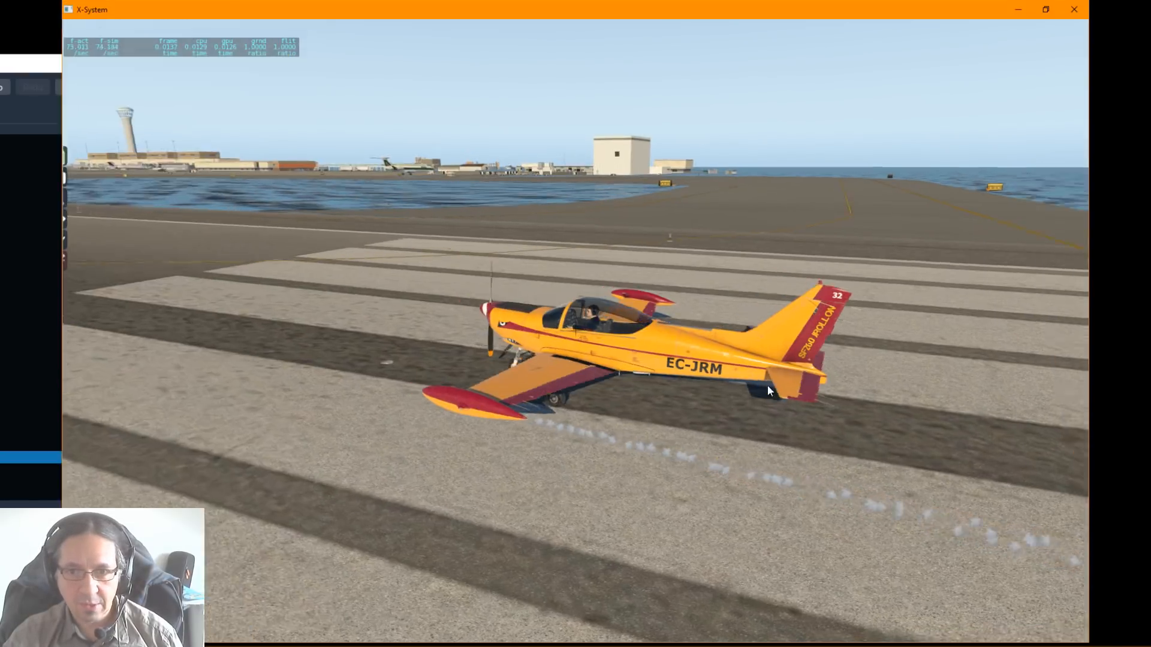
pyautogui.moveTo(768, 386); pyautogui.dragTo(675, 368, button='right')
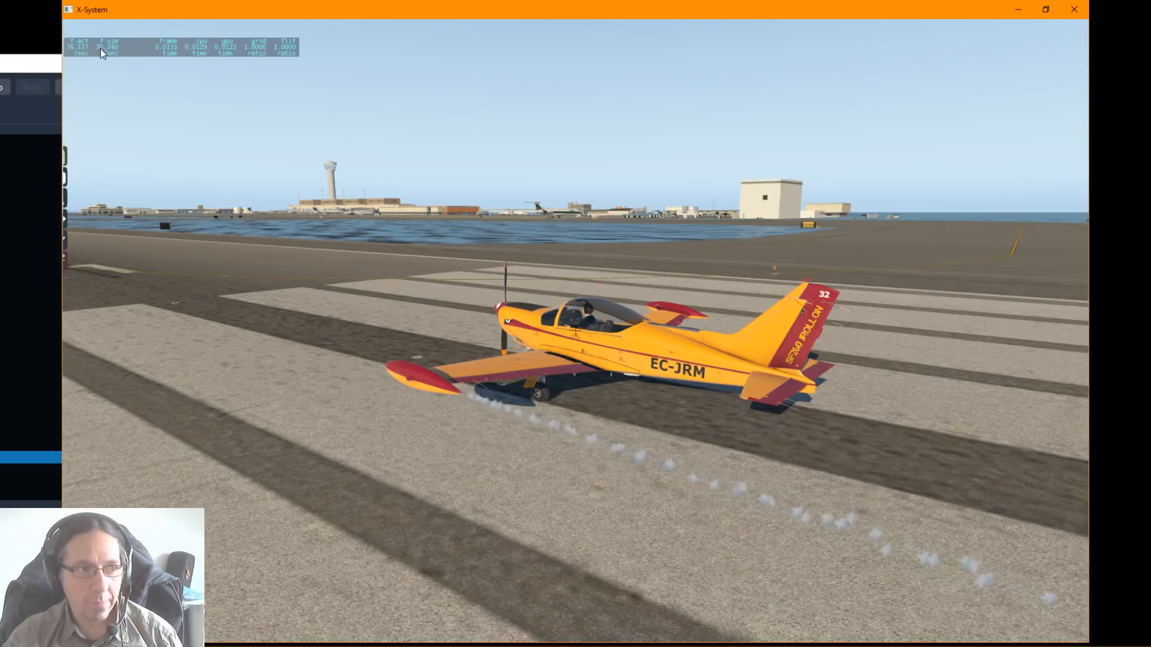
# Step: Return to the particle editor, open JRollon_Emitter's Rate settings and widen the window to show the full dataref paths
pyautogui.hotkey('alt', 'Tab')
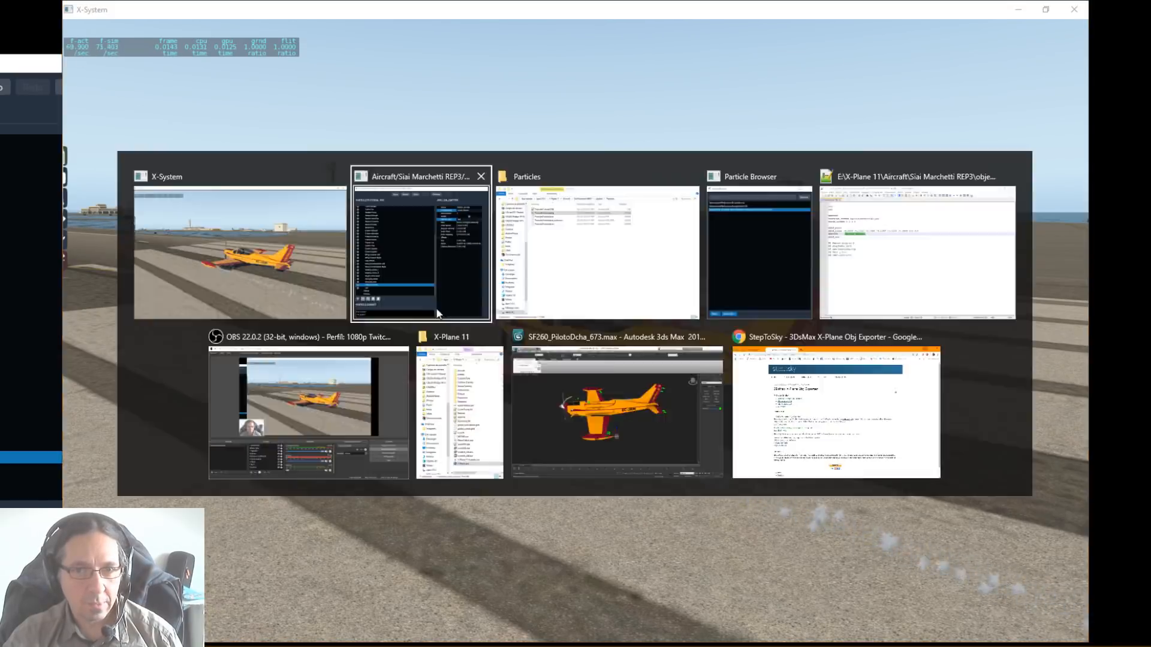
pyautogui.click(438, 313)
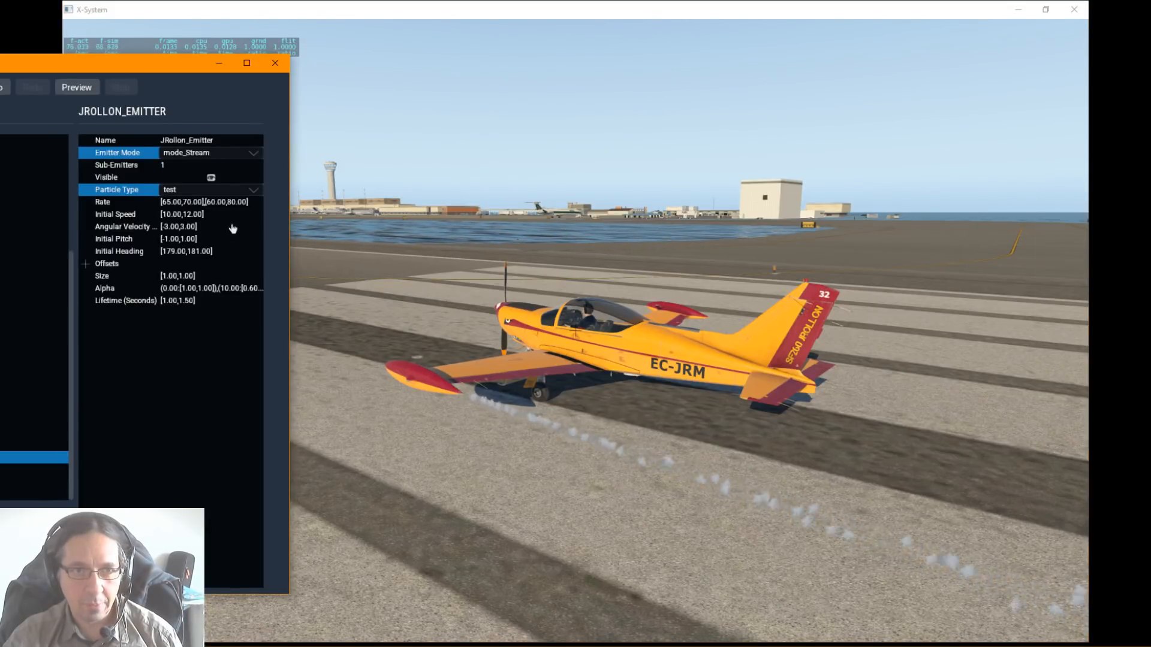
pyautogui.click(116, 204)
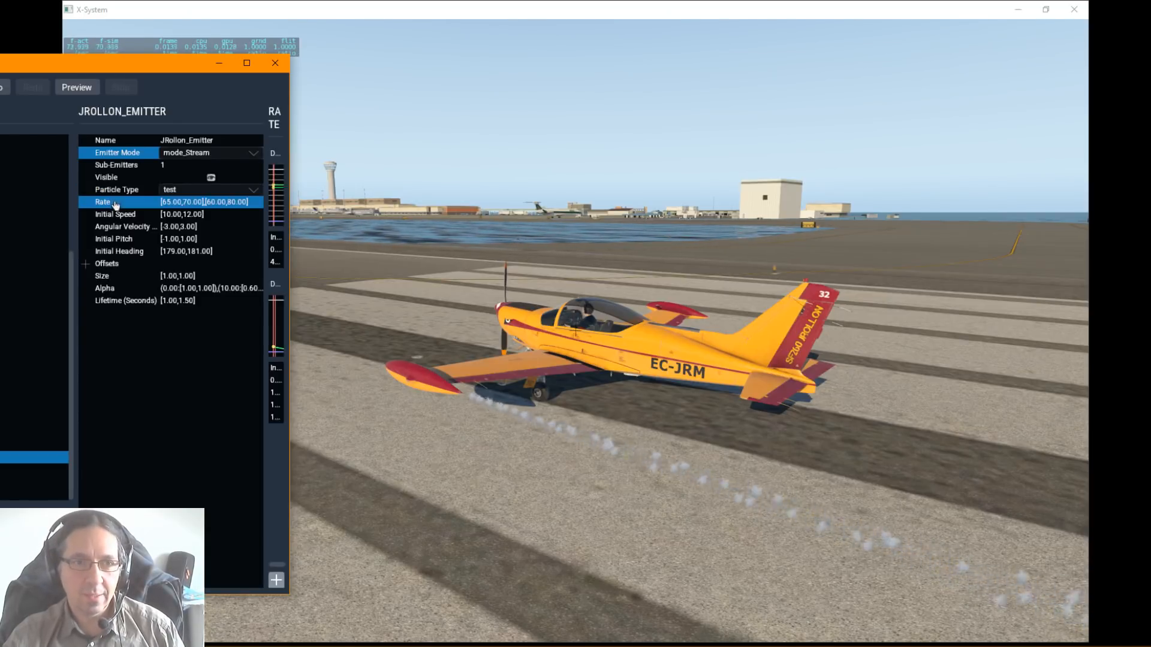
pyautogui.moveTo(293, 270); pyautogui.dragTo(445, 270)
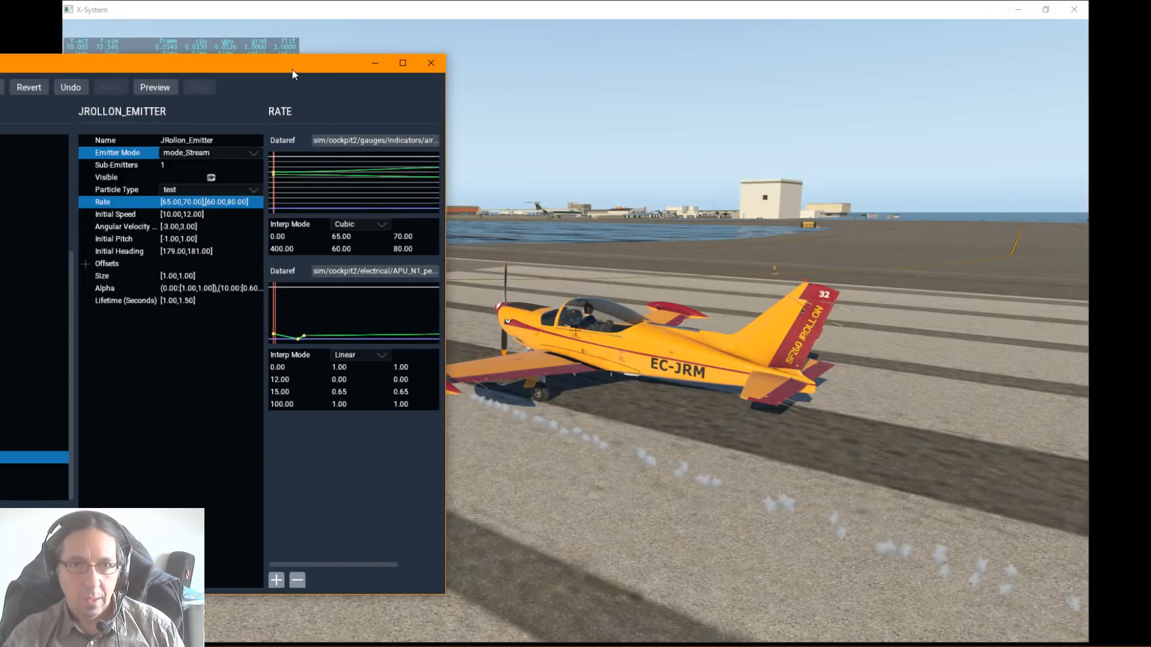
pyautogui.moveTo(292, 70); pyautogui.dragTo(278, 75)
pyautogui.moveTo(430, 258); pyautogui.dragTo(480, 257)
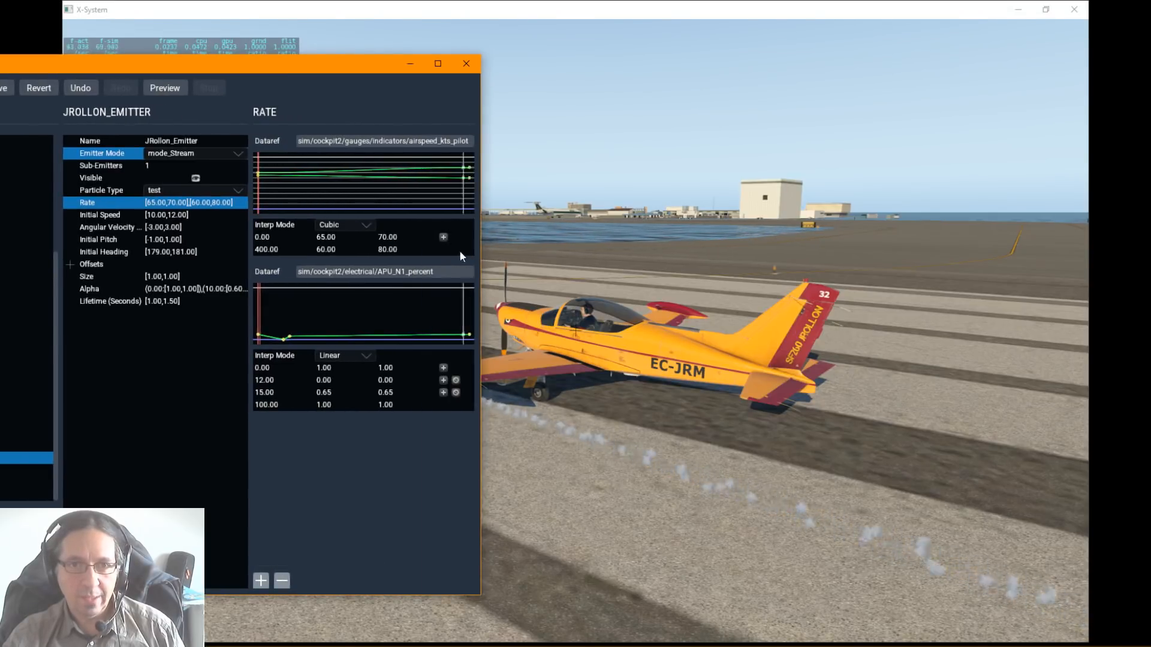
# Step: Clear the airspeed dataref from the emitter's Rate curve by setting it to None
pyautogui.moveTo(300, 63)
pyautogui.mouseDown()
pyautogui.moveTo(262, 57)
pyautogui.moveTo(329, 72)
pyautogui.moveTo(307, 72)
pyautogui.mouseUp()
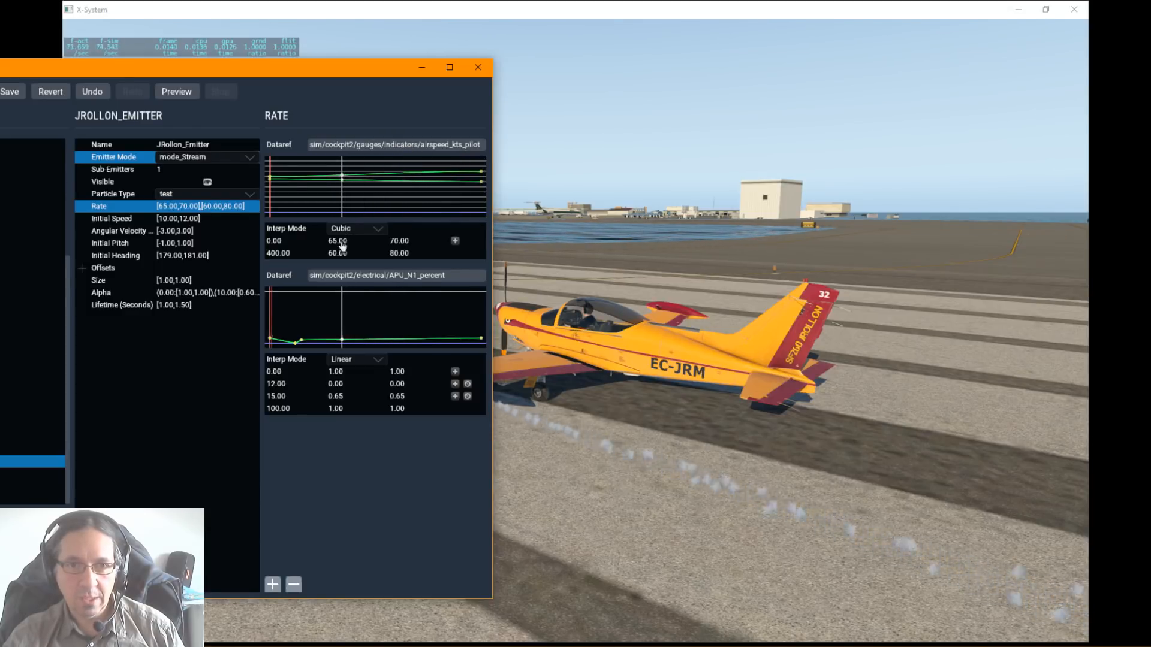
pyautogui.click(379, 145)
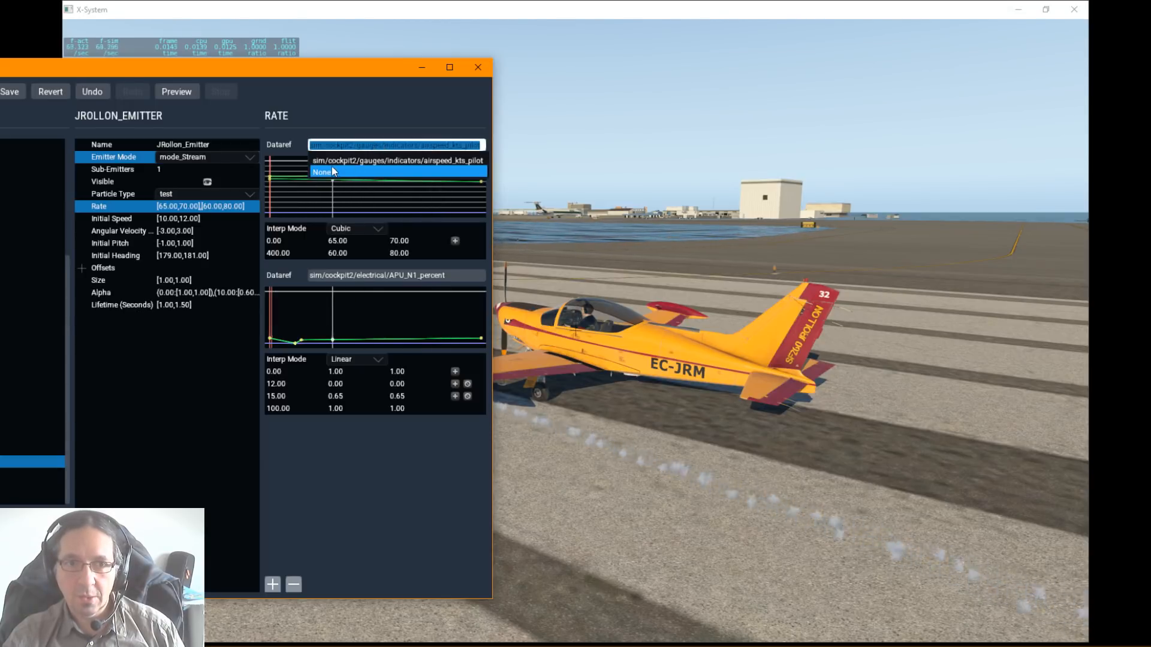
pyautogui.click(332, 168)
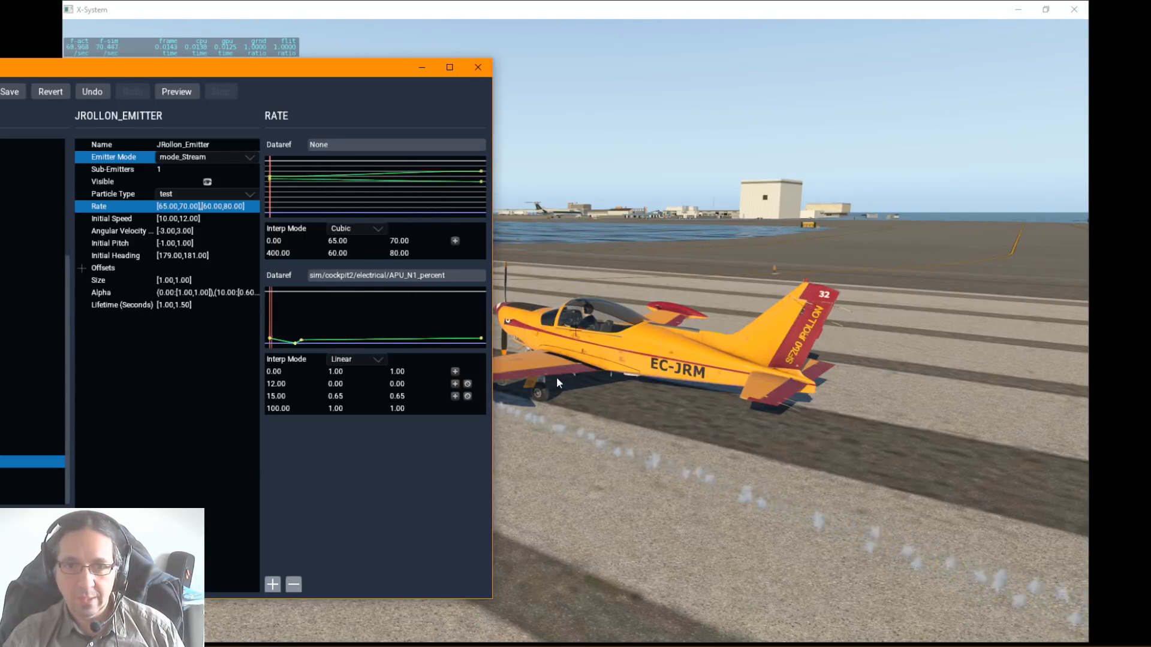
# Step: Try constant emission rates of 564 and 65 on JRollon_Emitter
pyautogui.click(180, 208)
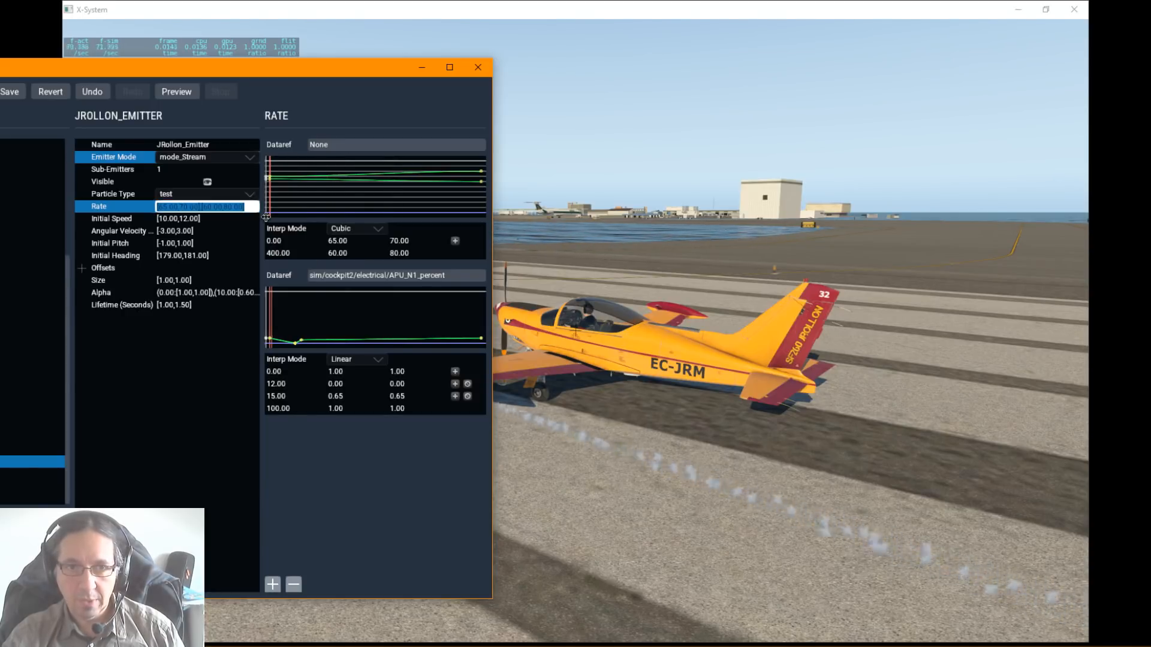
pyautogui.write('64')
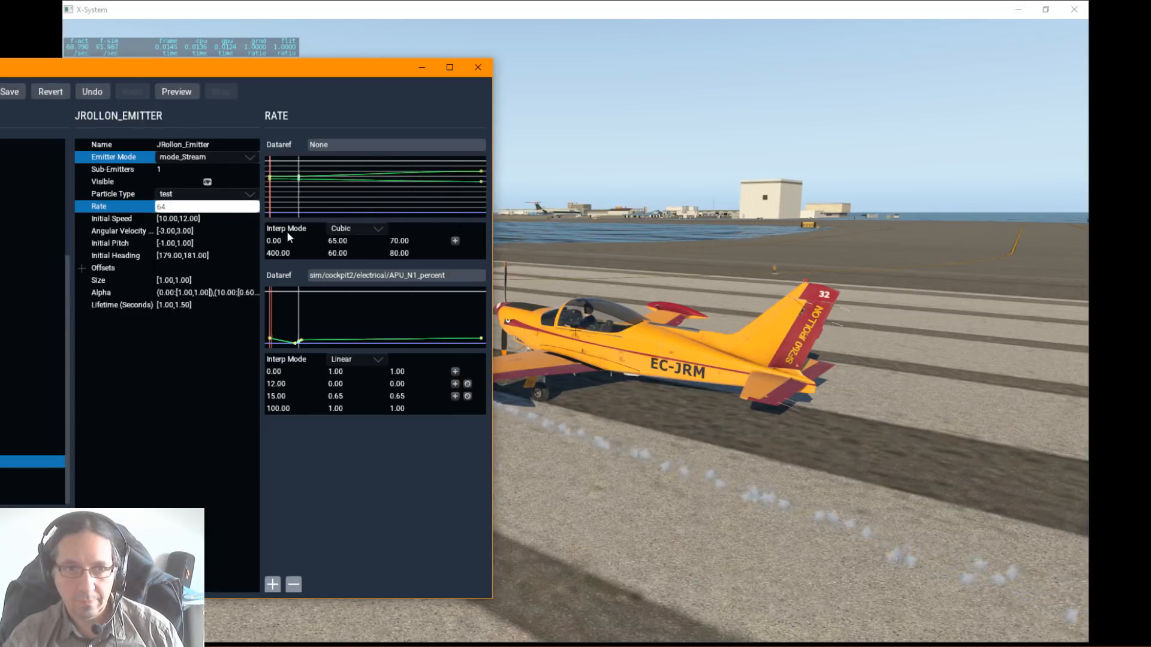
pyautogui.write('.00,5')
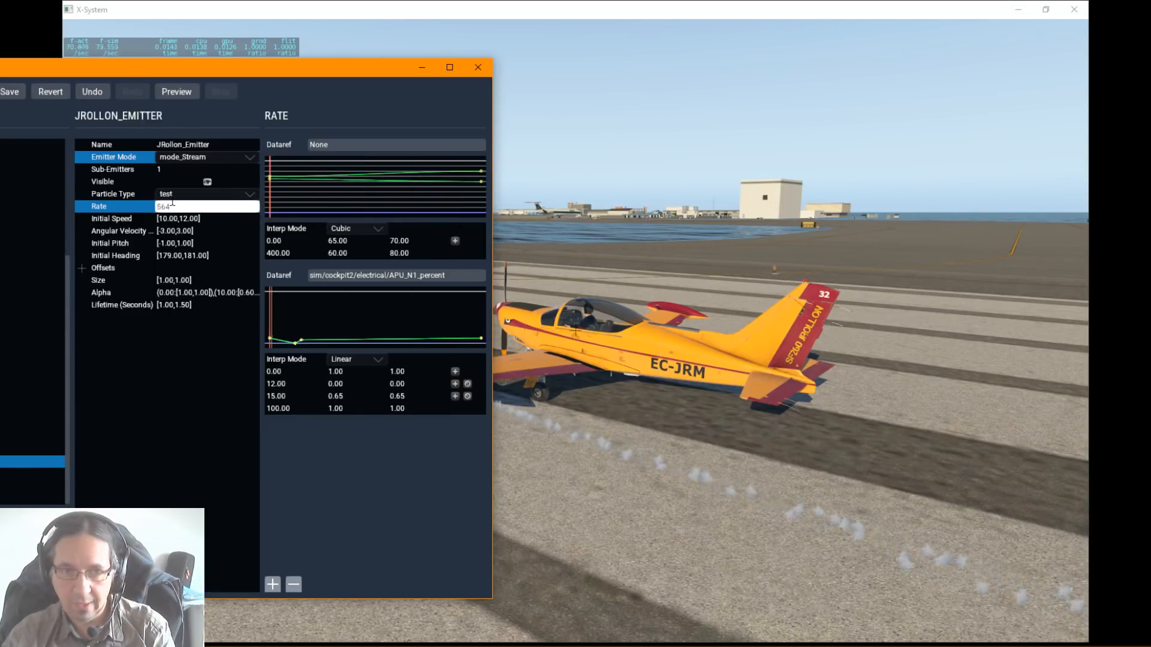
pyautogui.press('Return')
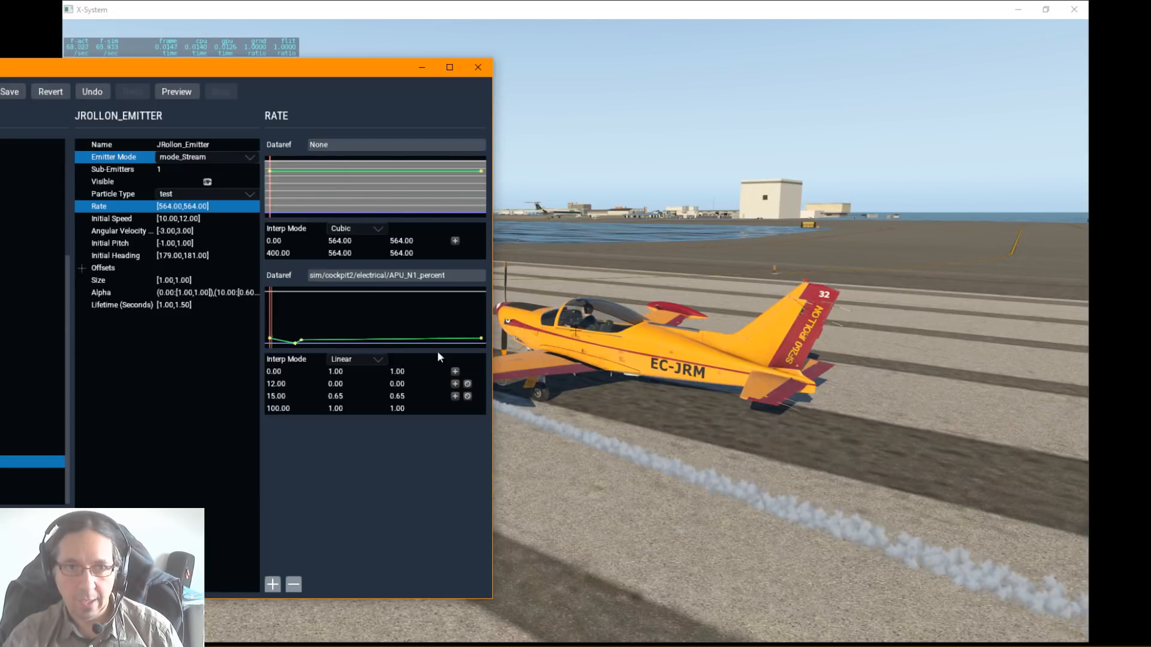
pyautogui.click(170, 205)
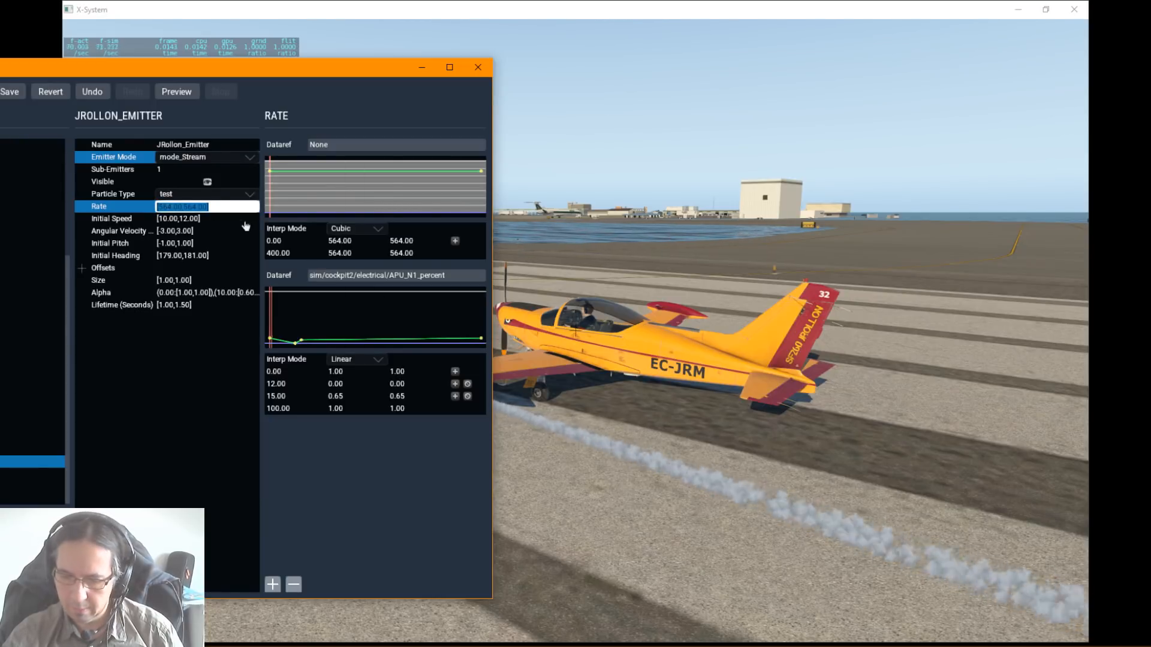
pyautogui.write('65')
pyautogui.press('Return')
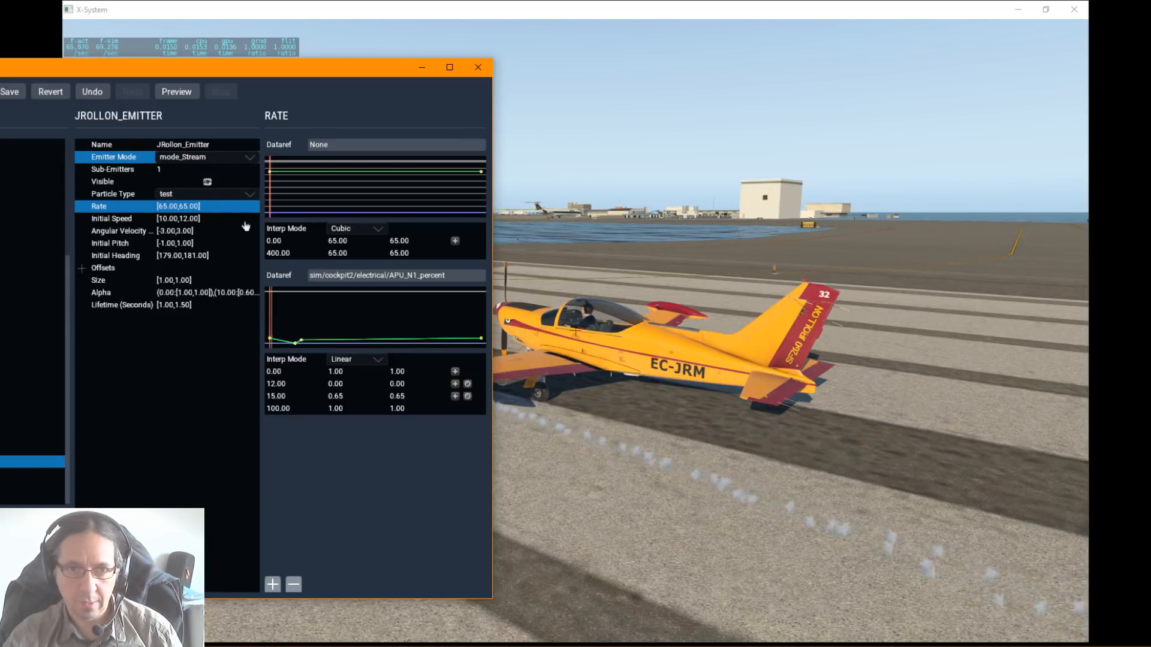
# Step: Try an emission rate of 1 on the emitter and inspect the smoke beside the aircraft
pyautogui.click(177, 206)
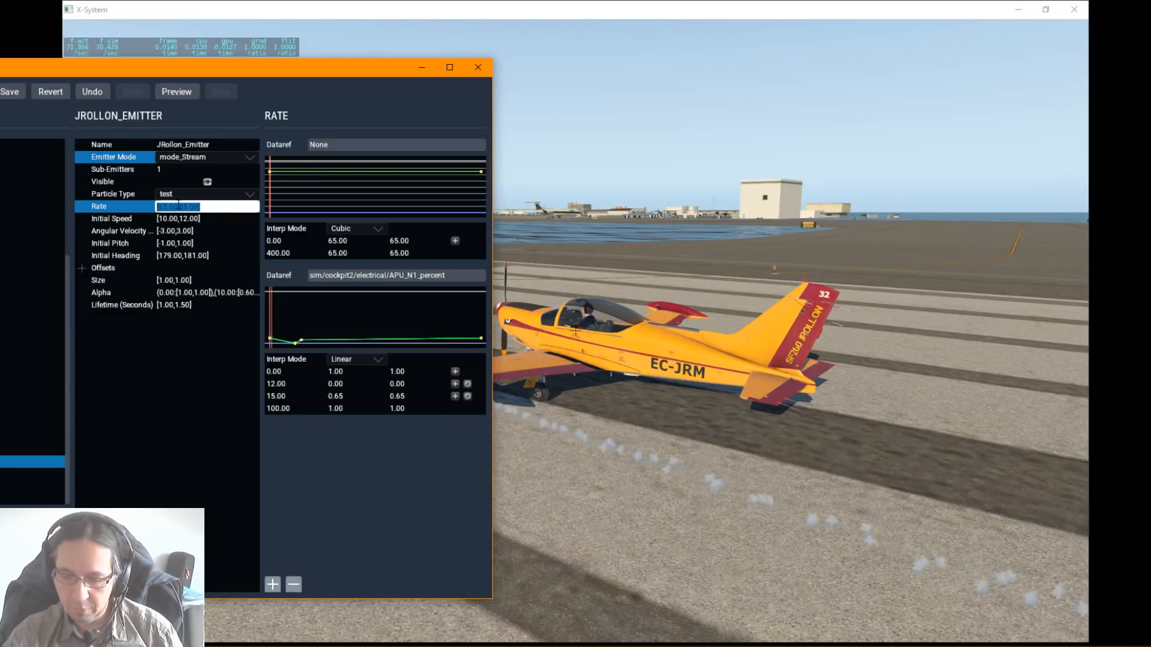
pyautogui.write('1')
pyautogui.press('Return')
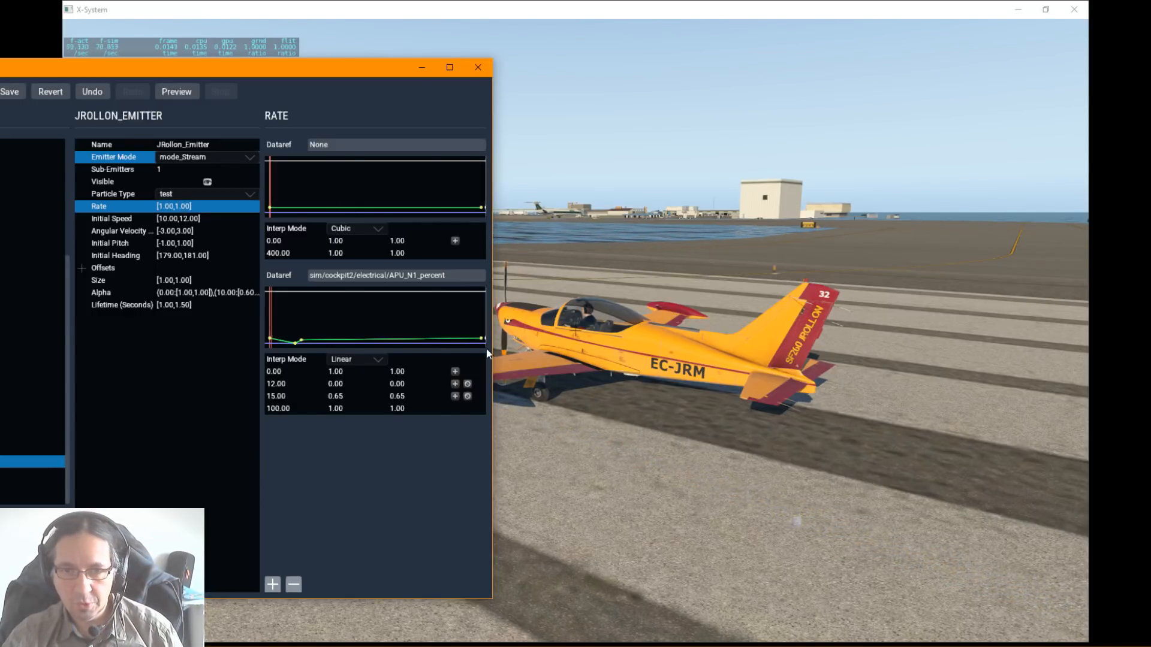
pyautogui.click(660, 405)
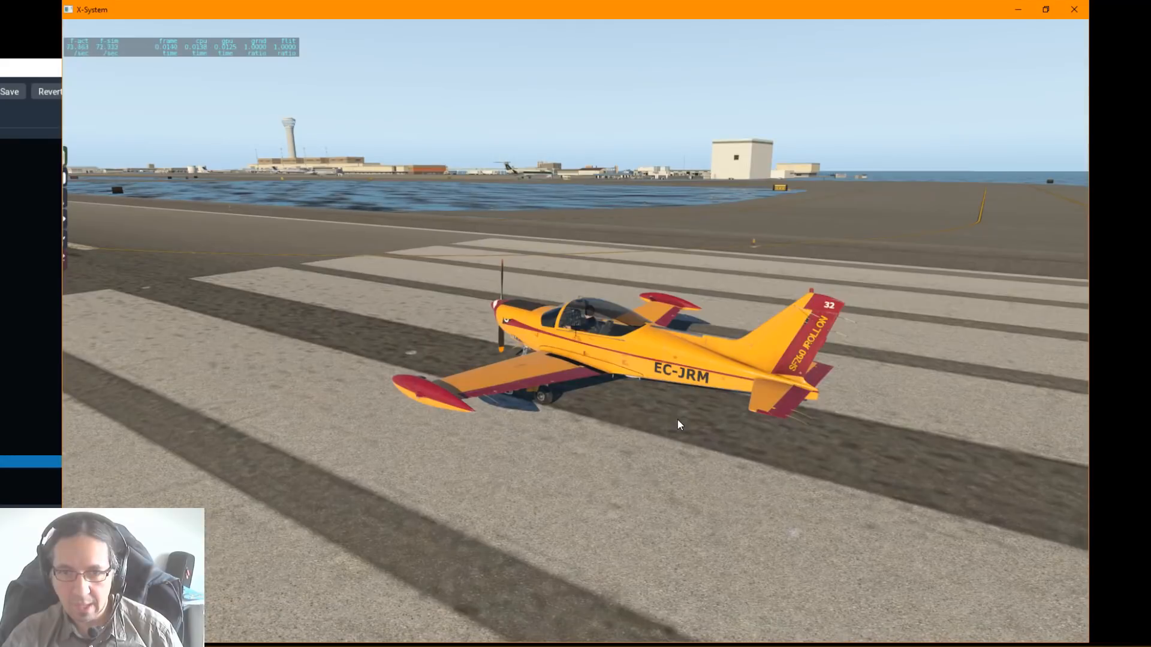
pyautogui.hotkey('alt', 'Tab')
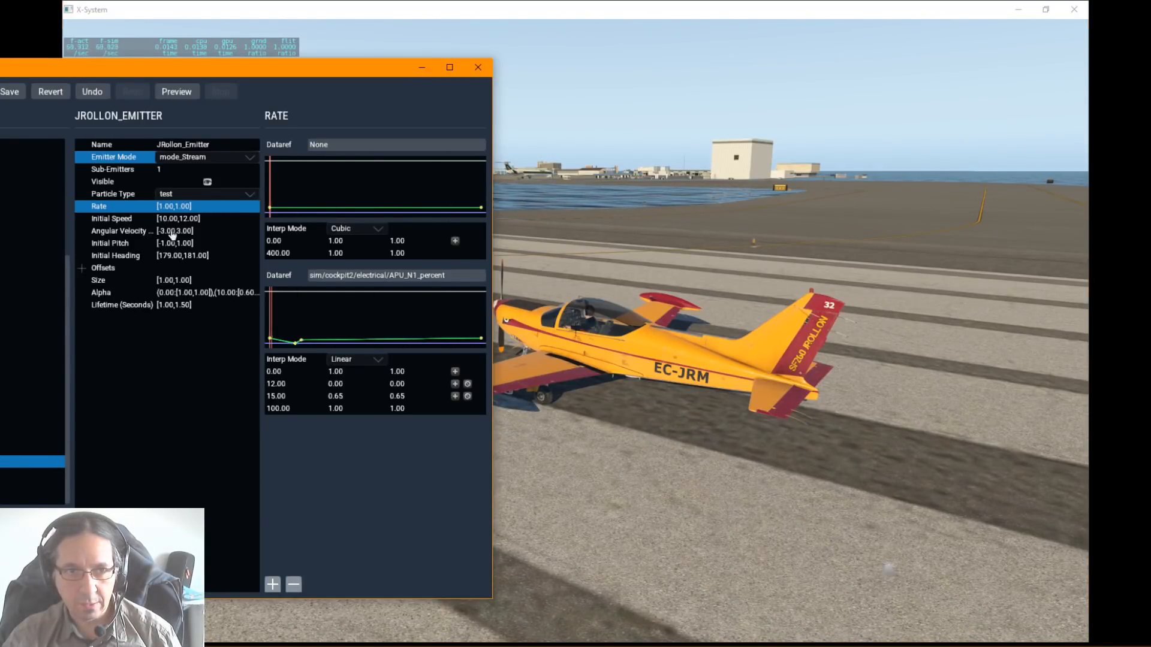
# Step: Try a particle lifetime of 2 seconds on JRollon_Emitter
pyautogui.click(180, 306)
pyautogui.click(180, 306)
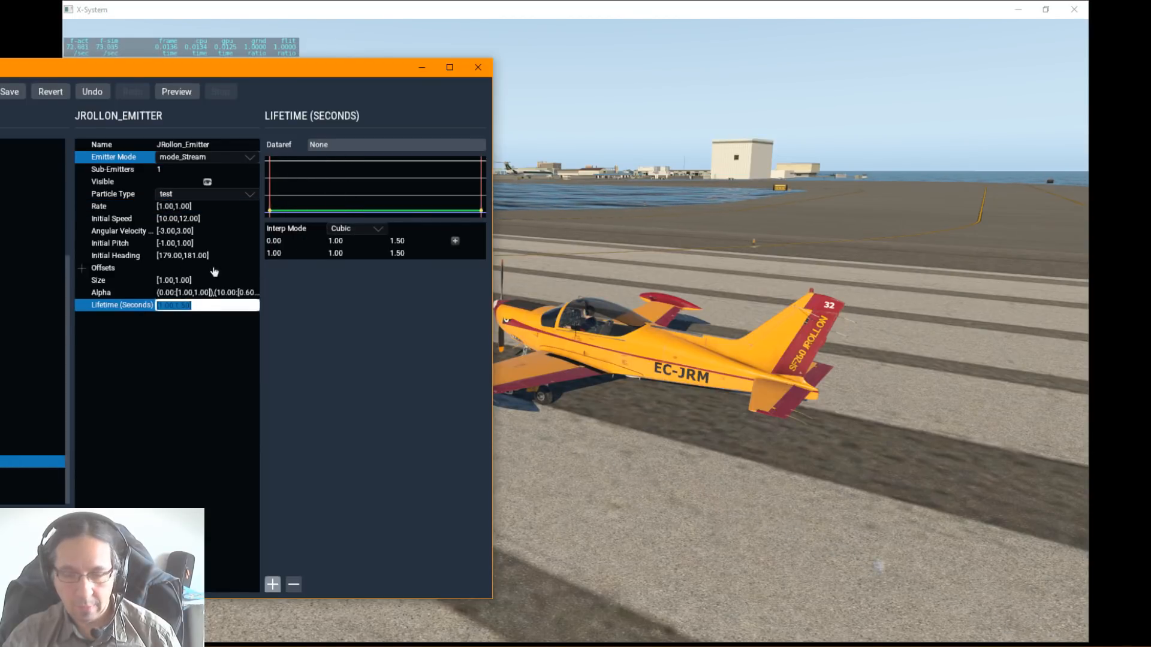
pyautogui.write('2')
pyautogui.press('Return')
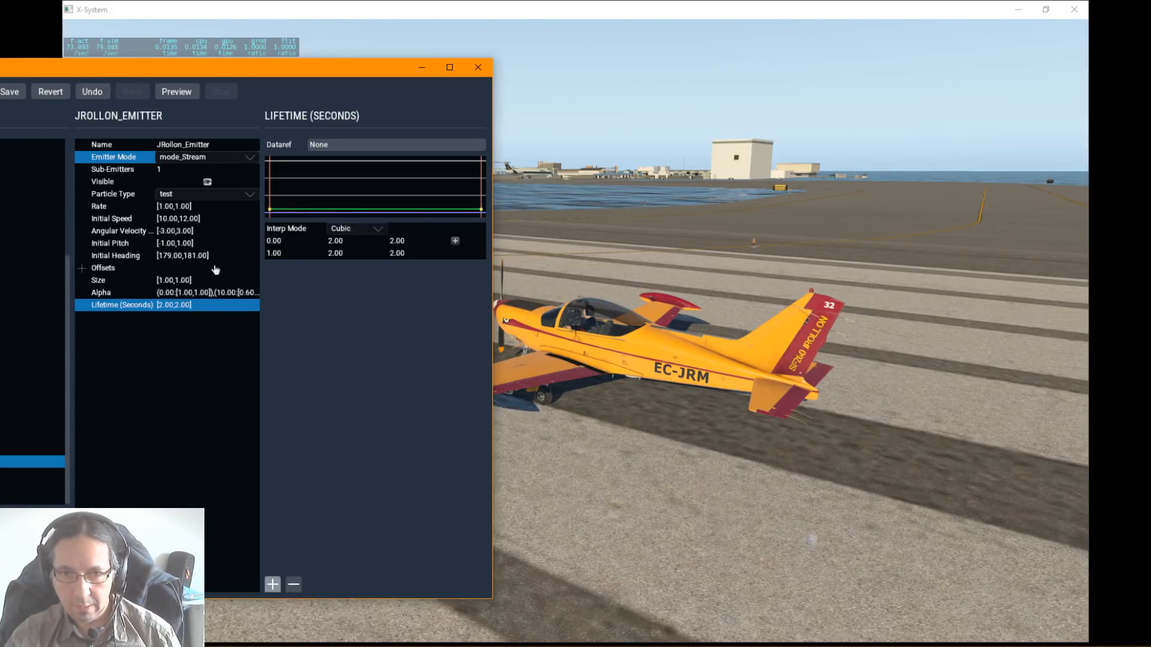
# Step: Try a particle lifetime of 0.1 seconds and look for the smoke around the aircraft
pyautogui.click(169, 306)
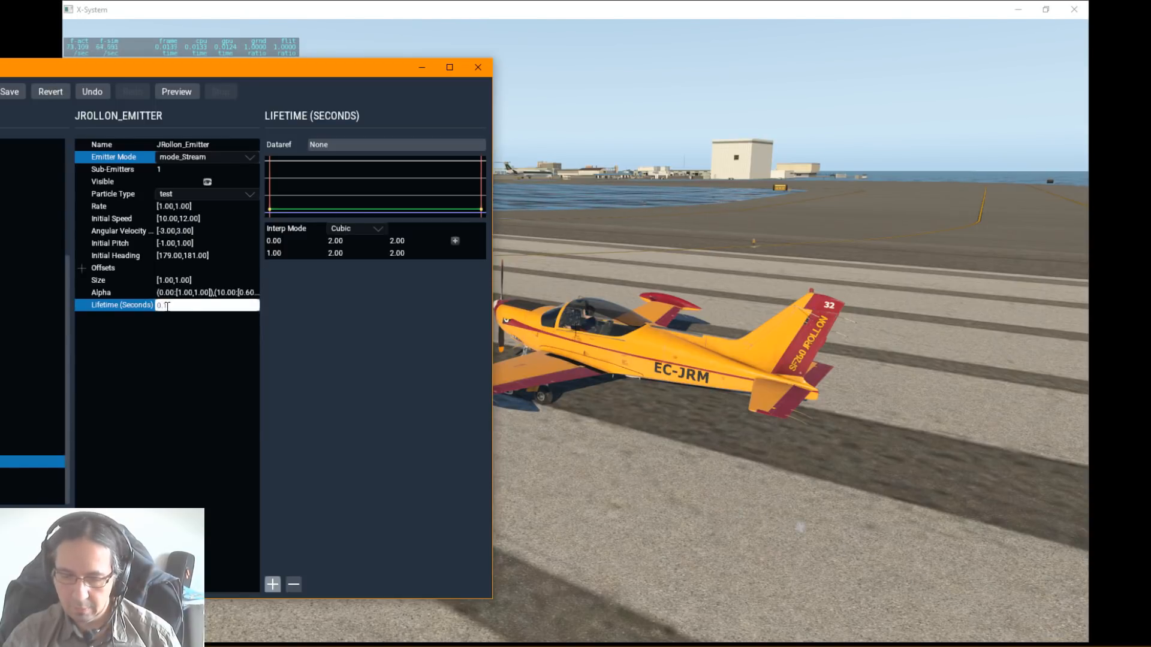
pyautogui.press('Return')
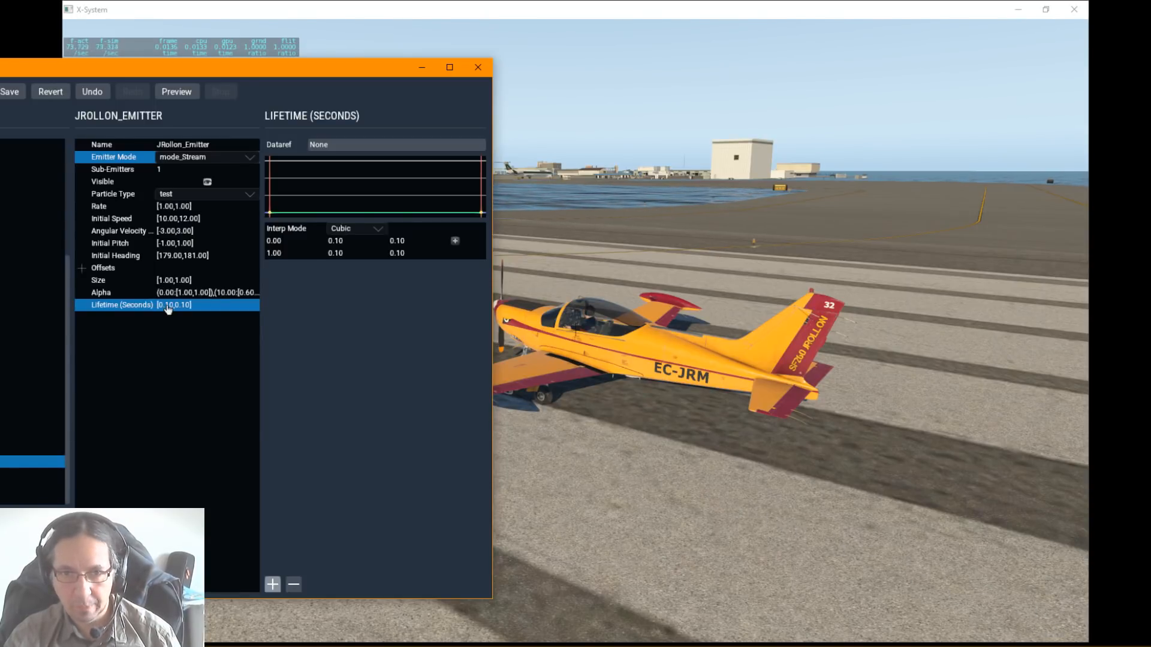
pyautogui.click(572, 389)
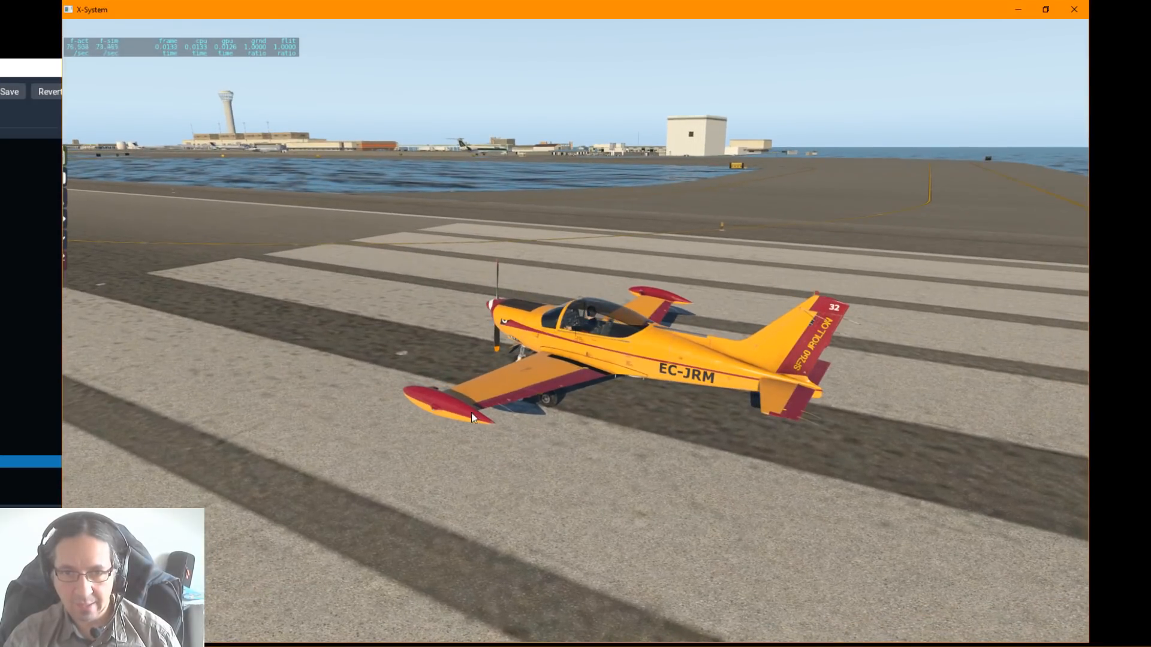
pyautogui.hotkey('alt', 'Tab')
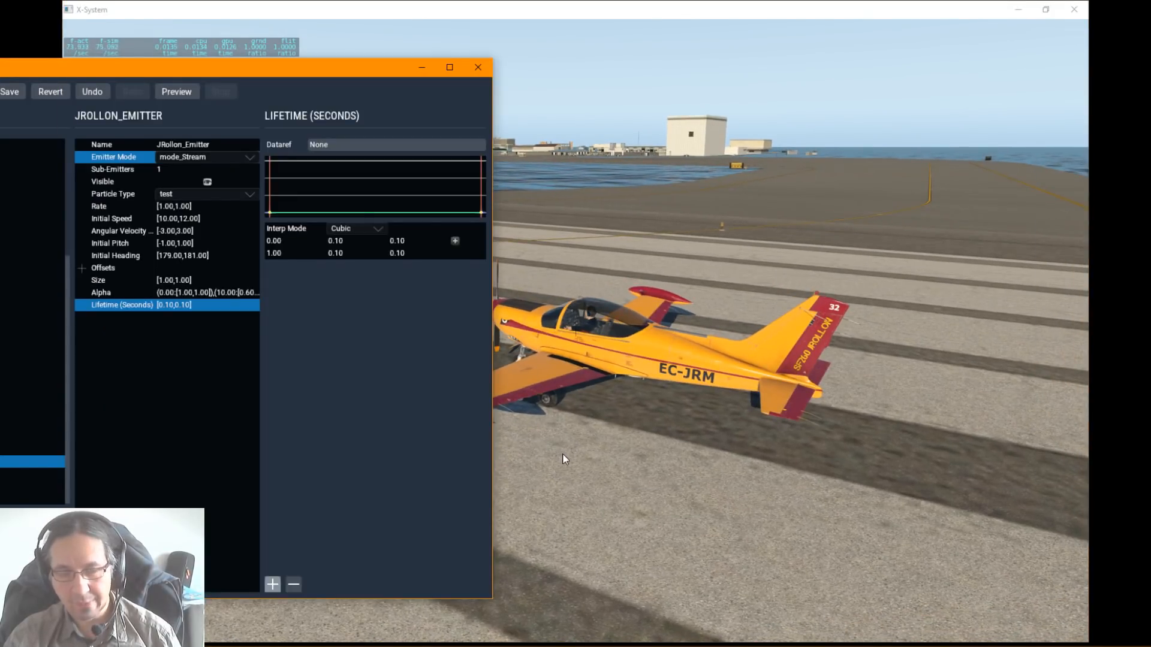
pyautogui.moveTo(565, 459); pyautogui.dragTo(635, 445, button='right')
pyautogui.hotkey('alt', 'Tab')
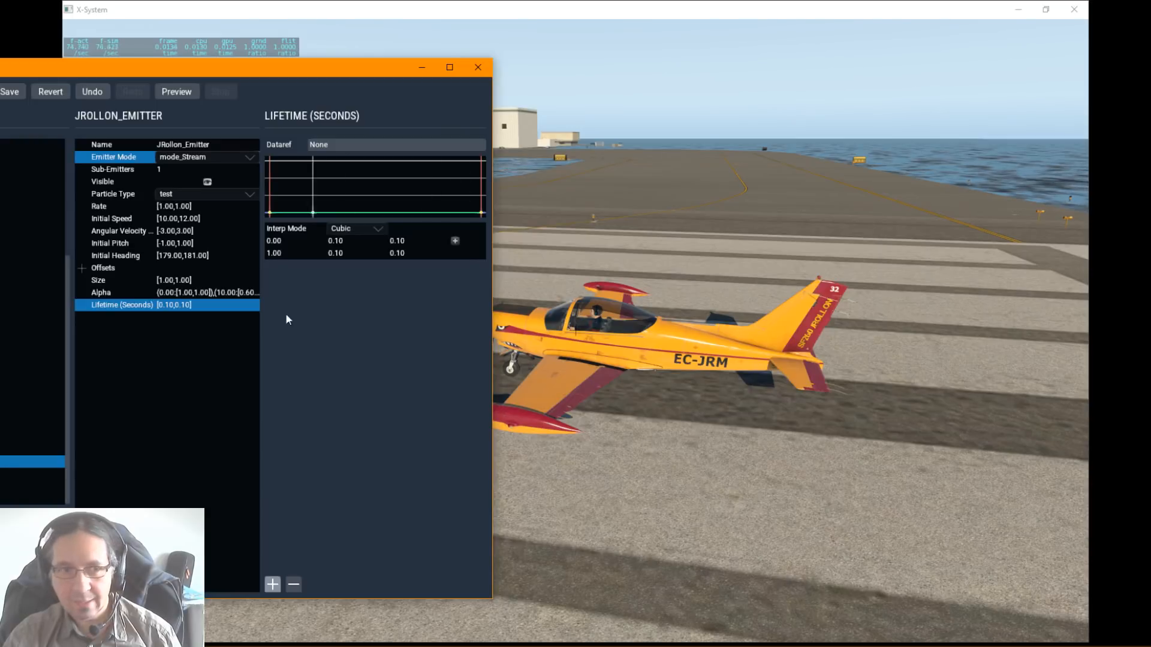
# Step: Try a particle lifetime of 5 seconds on the emitter
pyautogui.doubleClick(173, 305)
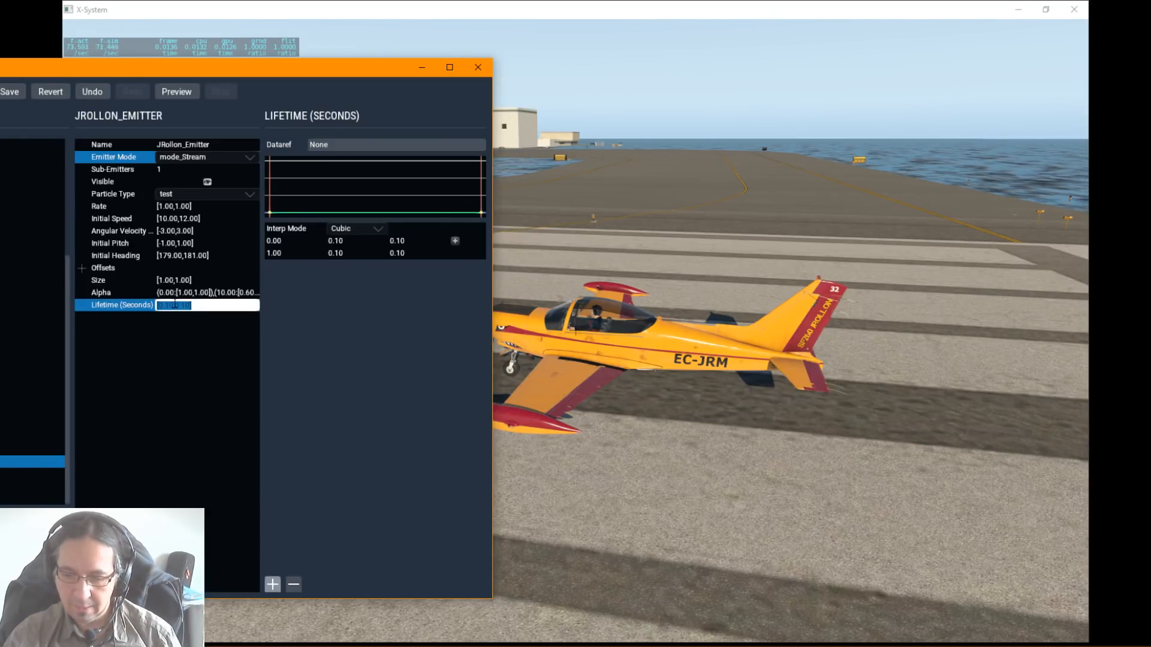
pyautogui.write('5')
pyautogui.press('Return')
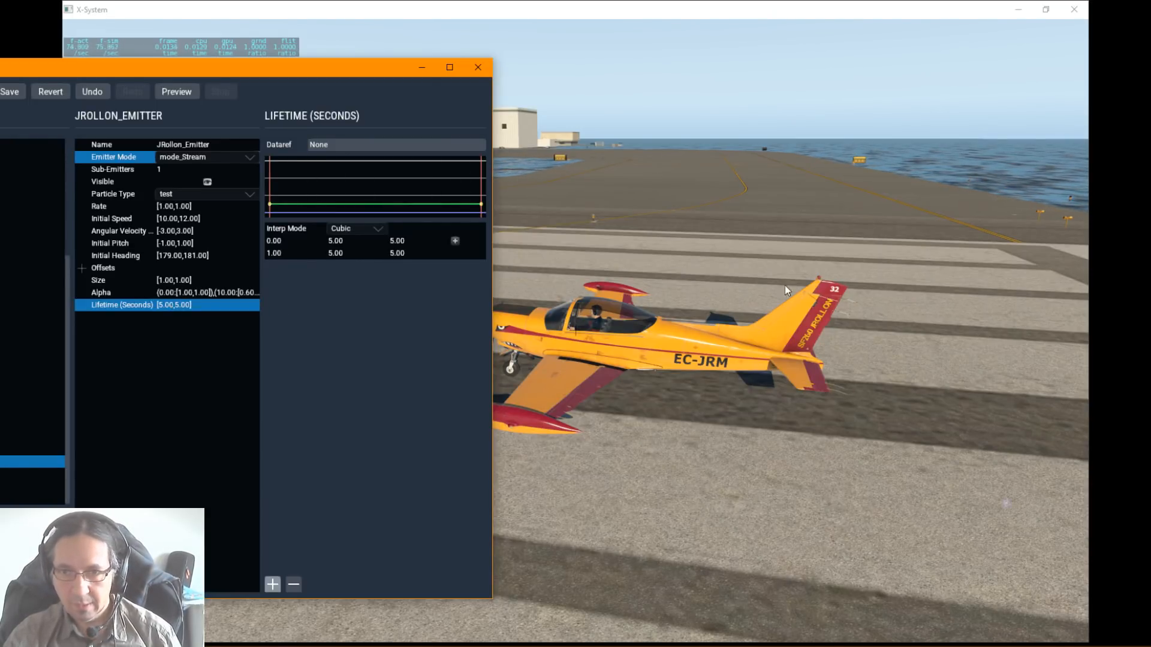
# Step: Examine from the front and sides of the aircraft how far the emitted particles travel before fading
pyautogui.moveTo(785, 286); pyautogui.dragTo(1063, 278, button='right')
pyautogui.moveTo(804, 313); pyautogui.dragTo(950, 313, button='right')
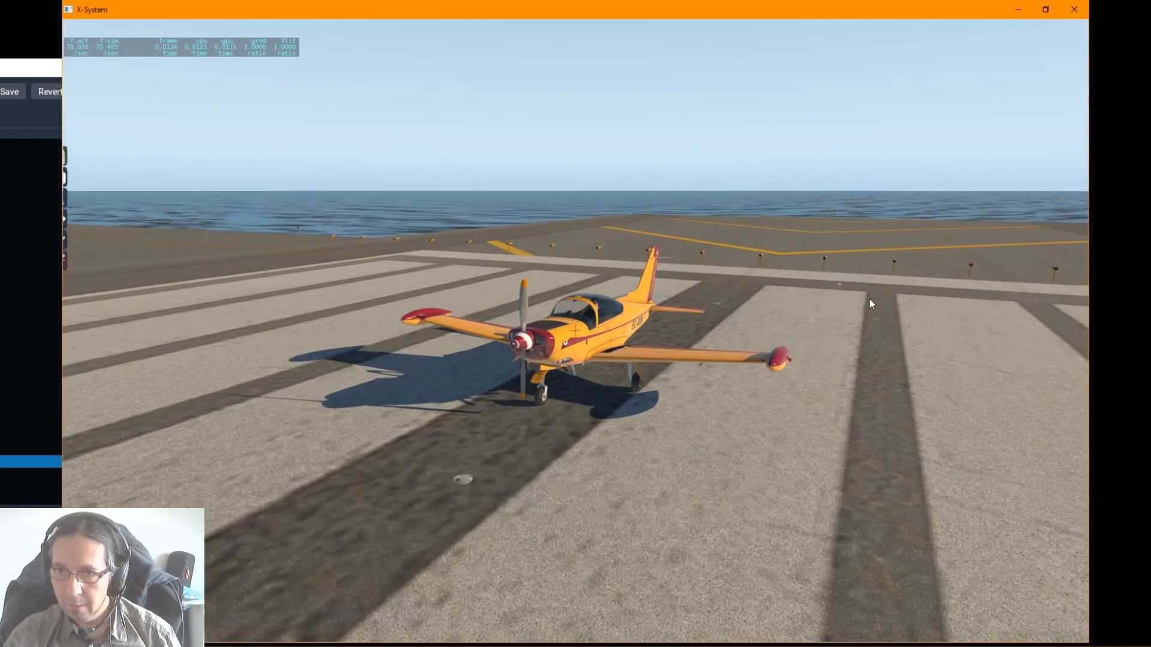
pyautogui.moveTo(855, 275); pyautogui.dragTo(495, 303, button='right')
pyautogui.hotkey('alt', 'Tab')
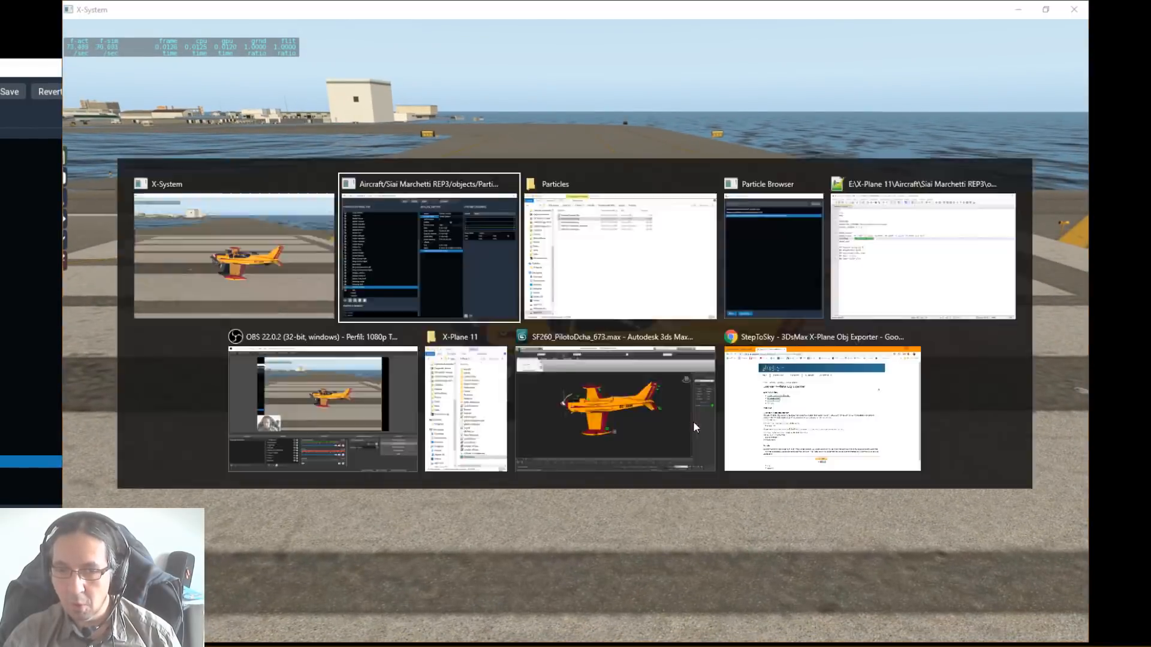
pyautogui.moveTo(735, 437); pyautogui.dragTo(1008, 416, button='right')
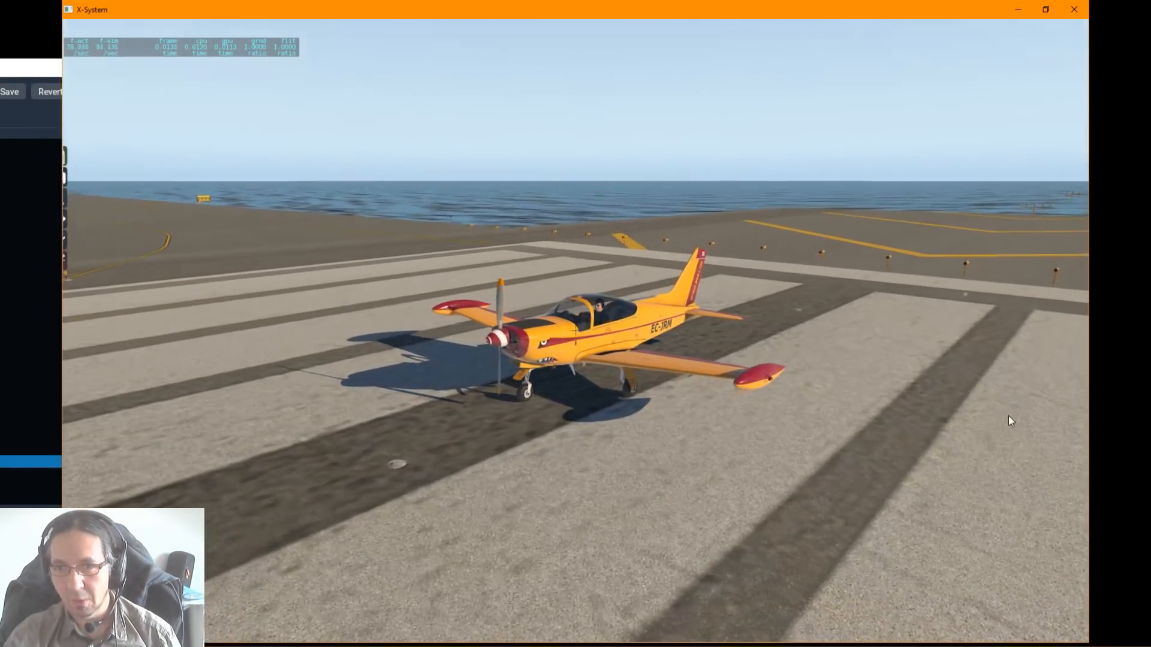
pyautogui.moveTo(708, 306); pyautogui.dragTo(969, 268, button='right')
pyautogui.moveTo(944, 336); pyautogui.dragTo(843, 387, button='right')
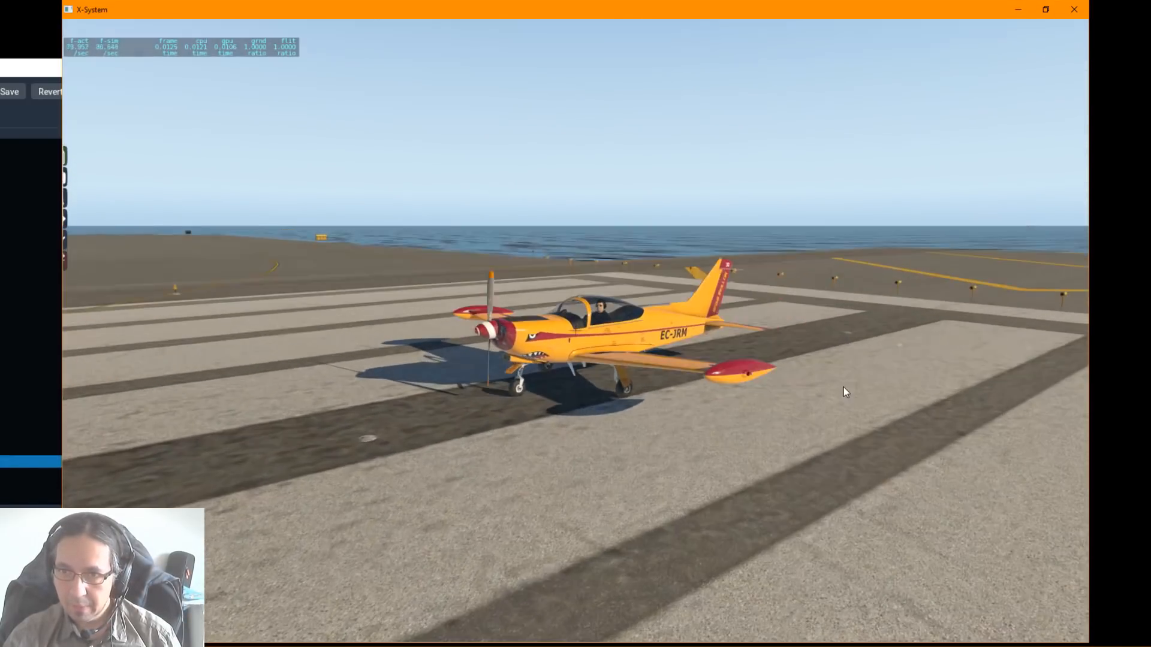
pyautogui.hotkey('alt', 'Tab')
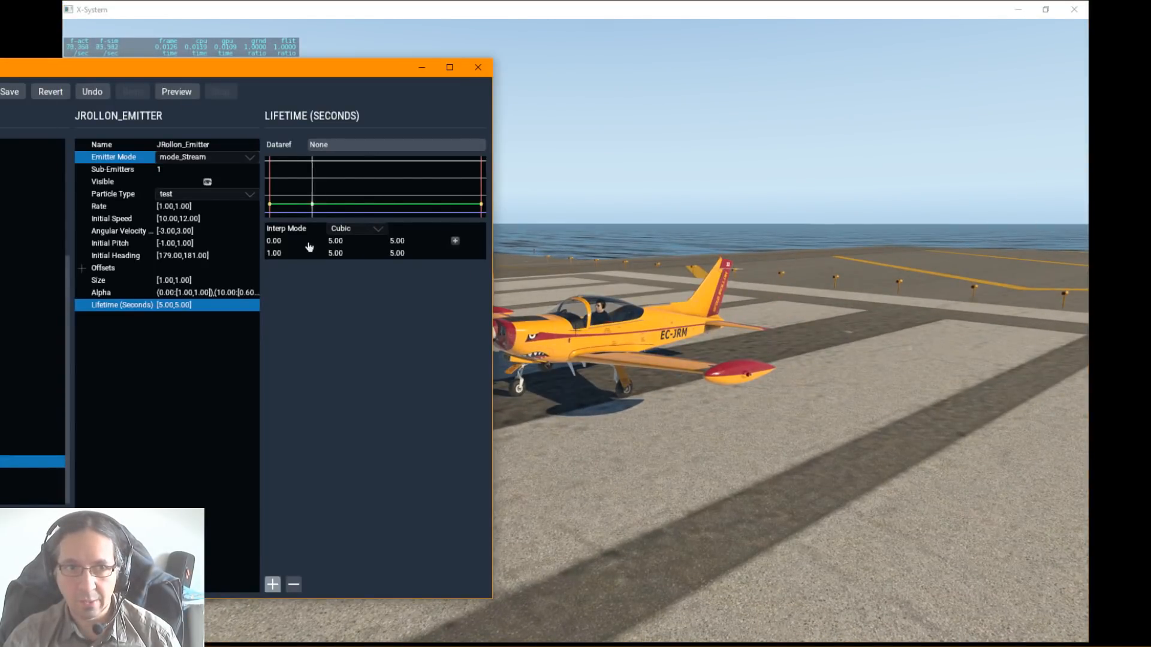
pyautogui.moveTo(807, 356); pyautogui.dragTo(726, 340, button='right')
pyautogui.hotkey('alt', 'Tab')
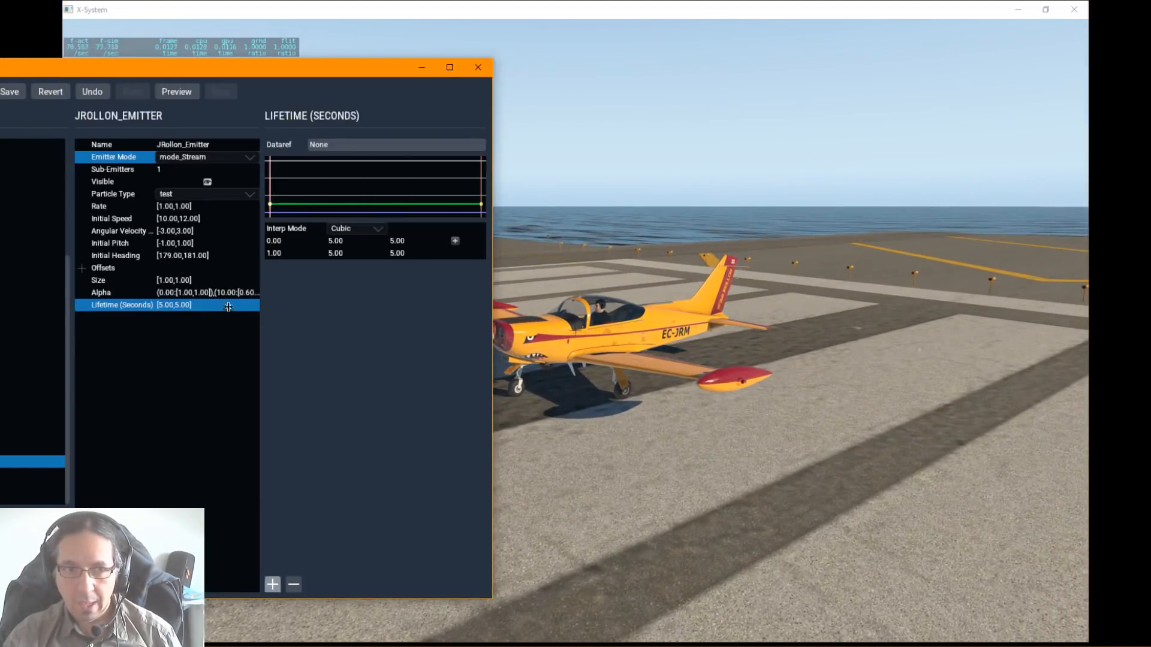
# Step: Set the emitter's particle lifetime to 1 second and check the particles behind the wing tip
pyautogui.click(174, 305)
pyautogui.write('1')
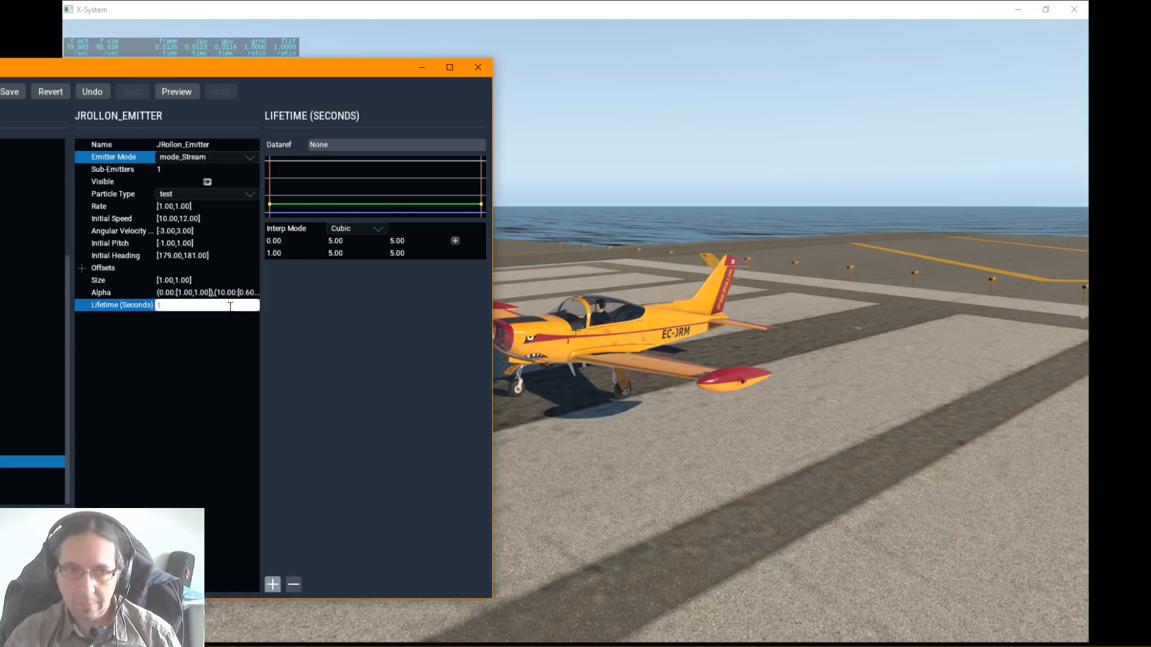
pyautogui.press('Return')
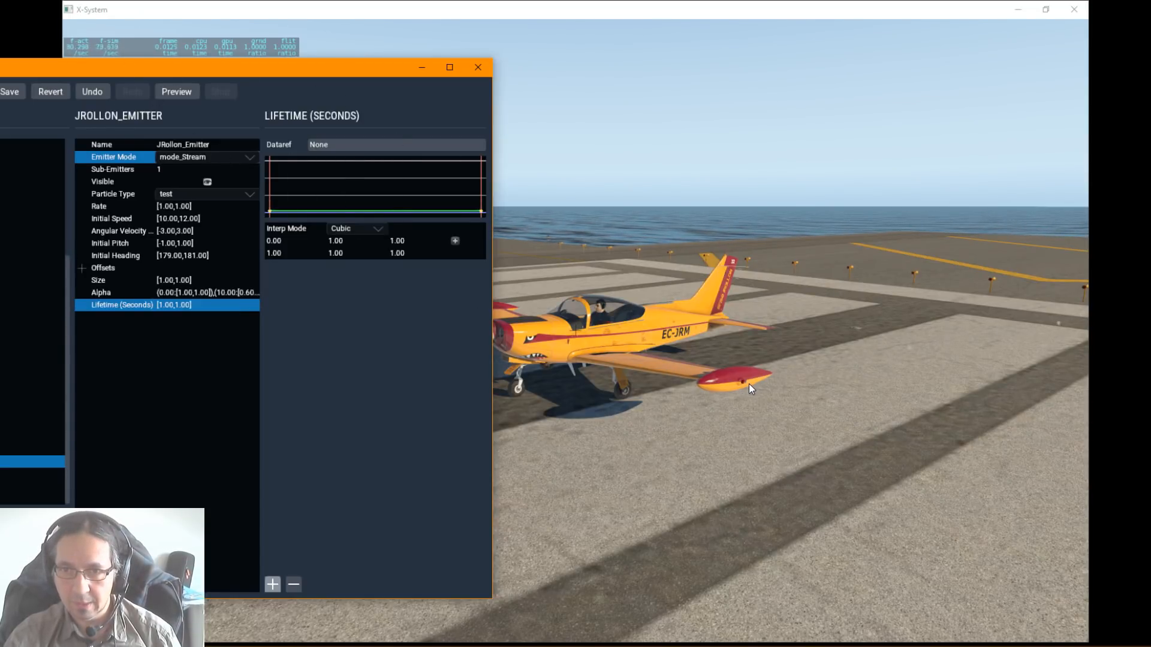
pyautogui.moveTo(819, 383); pyautogui.dragTo(836, 386, button='right')
pyautogui.hotkey('alt', 'Tab')
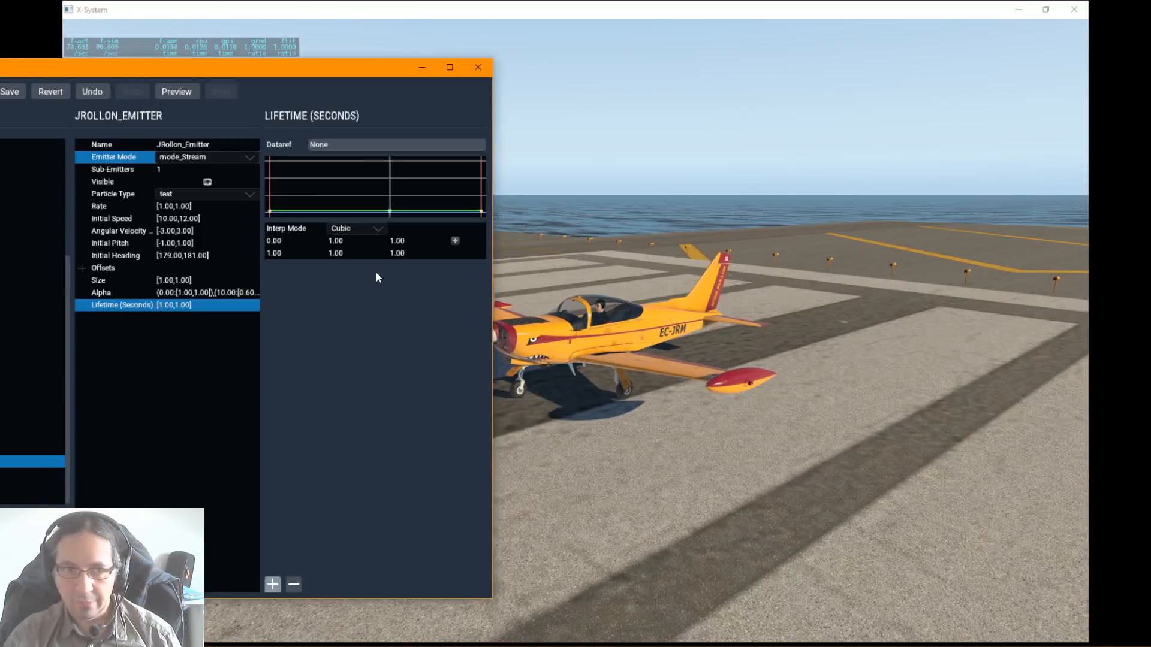
# Step: Set the emitter's rate to 25 and inspect the particle trail behind the wing tip
pyautogui.click(166, 206)
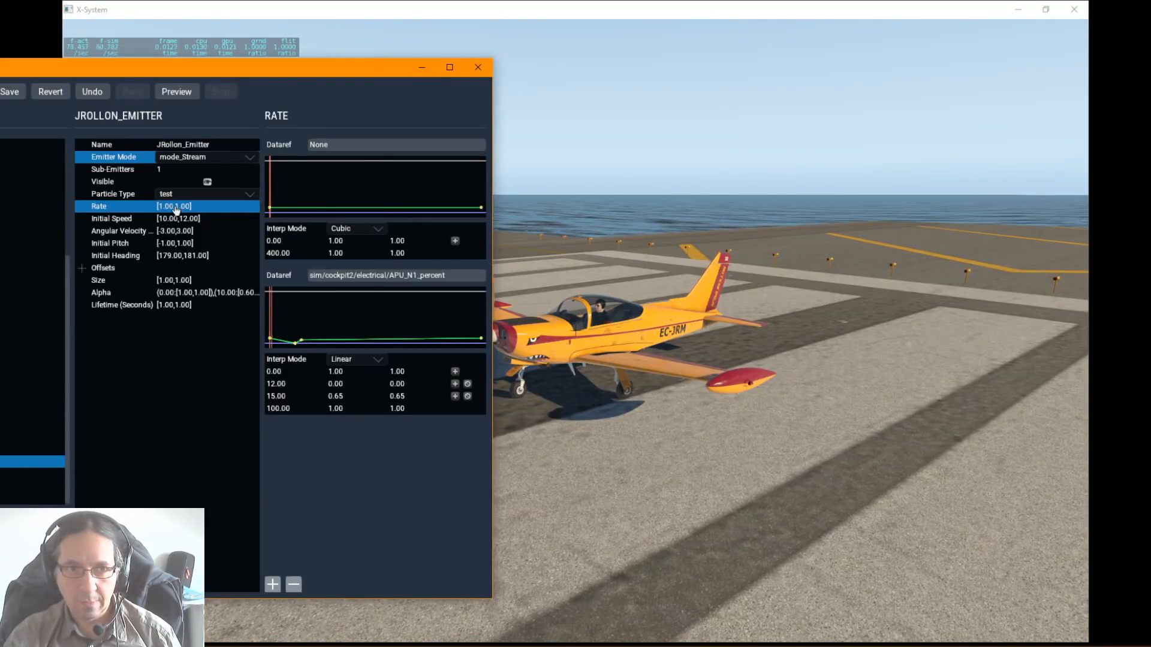
pyautogui.click(176, 207)
pyautogui.write('25')
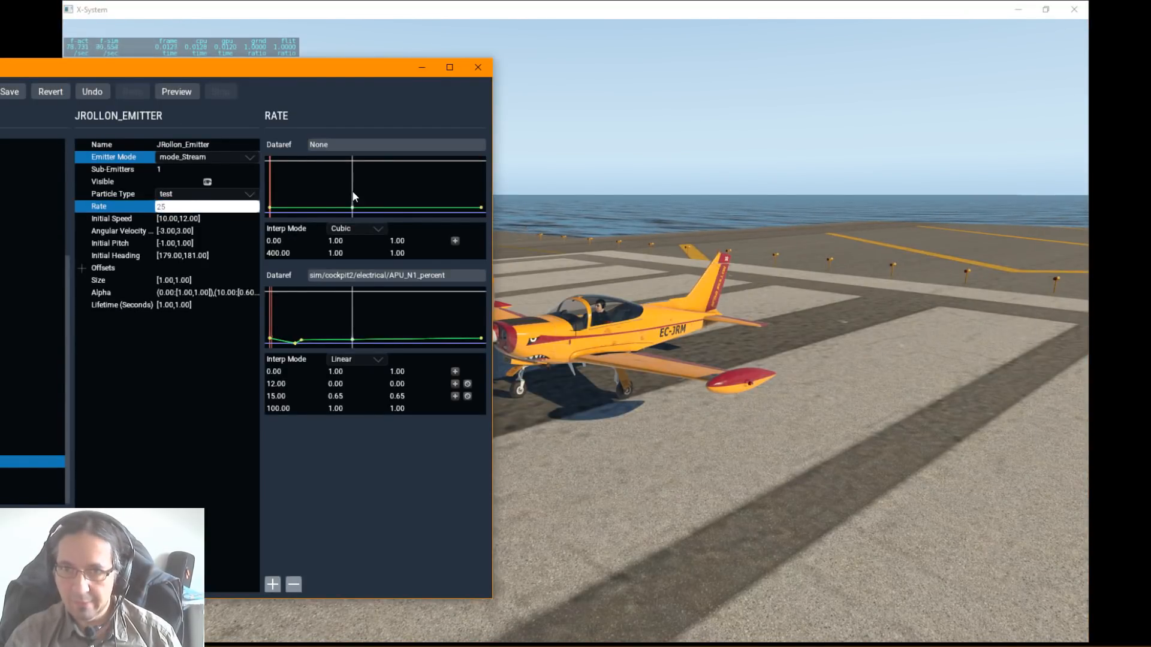
pyautogui.press('Return')
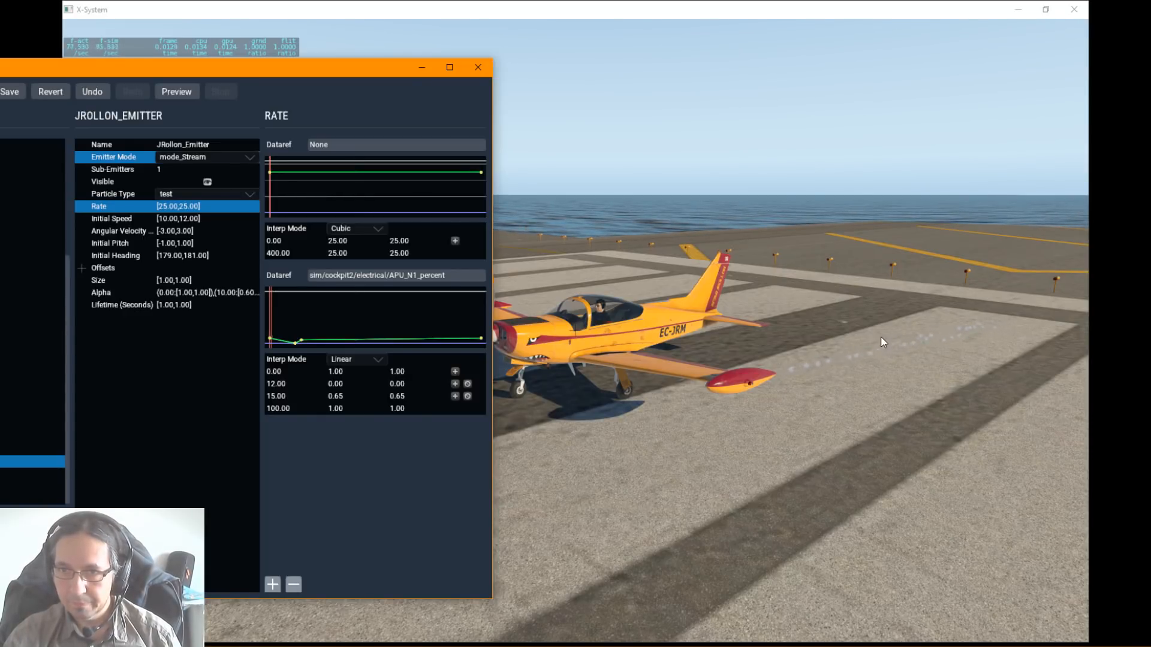
pyautogui.moveTo(881, 337); pyautogui.dragTo(850, 340, button='right')
pyautogui.hotkey('alt', 'Tab')
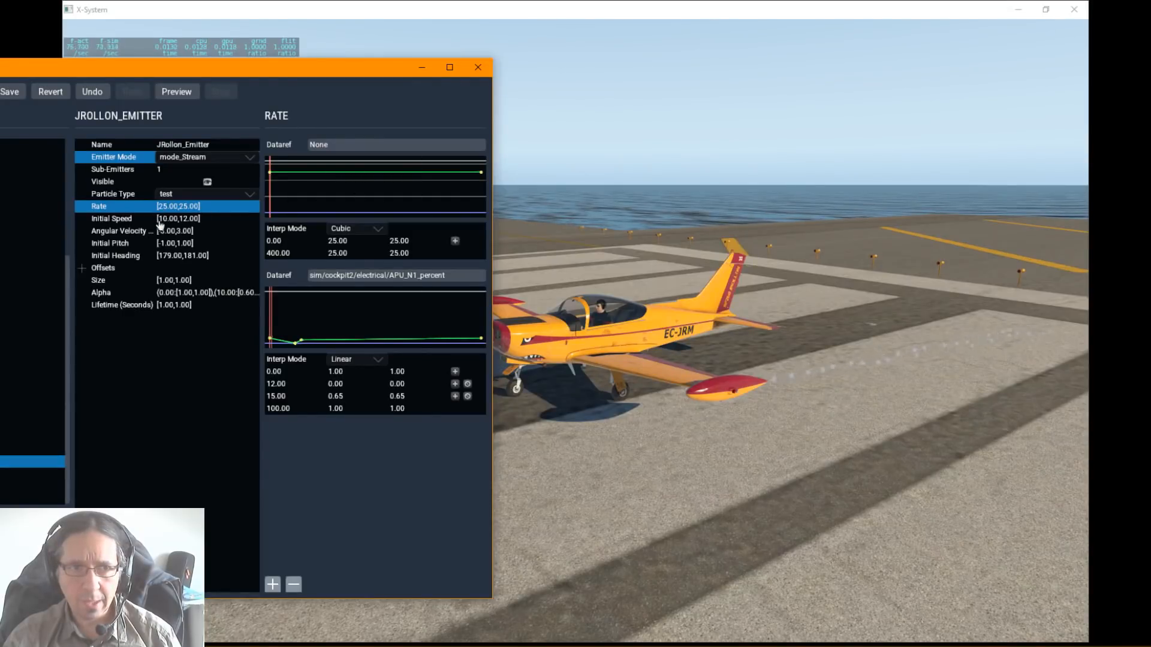
# Step: Try an initial speed of 1 on the emitter and check how the particle trail changes behind the wing tip
pyautogui.click(162, 220)
pyautogui.click(167, 219)
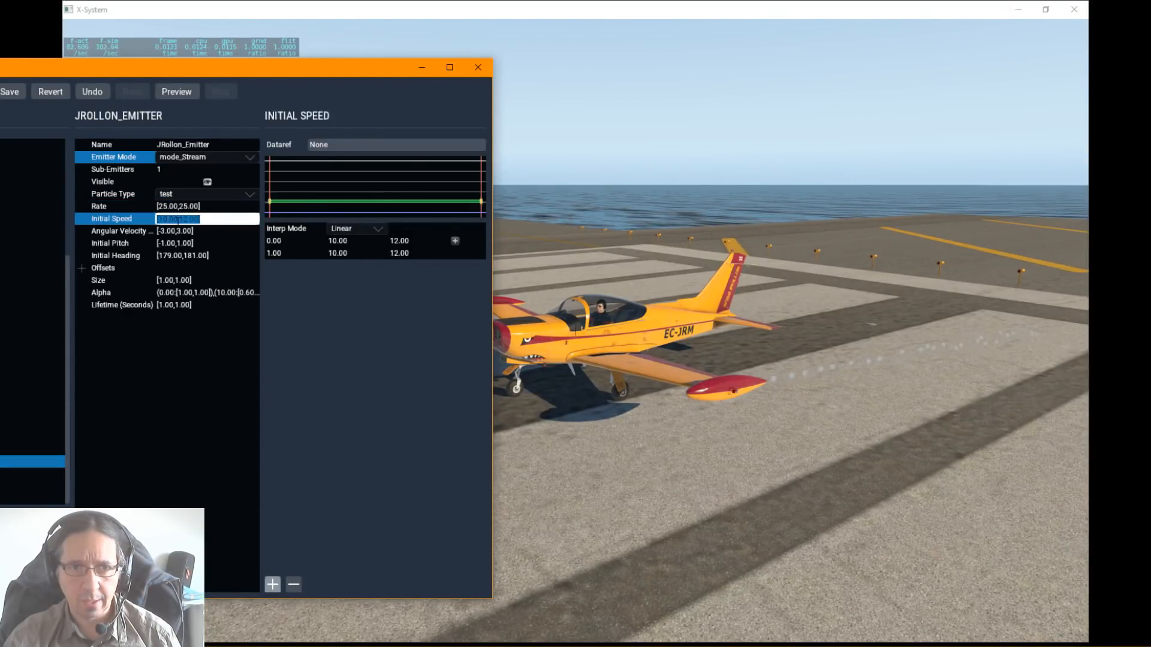
pyautogui.write('[1,1]')
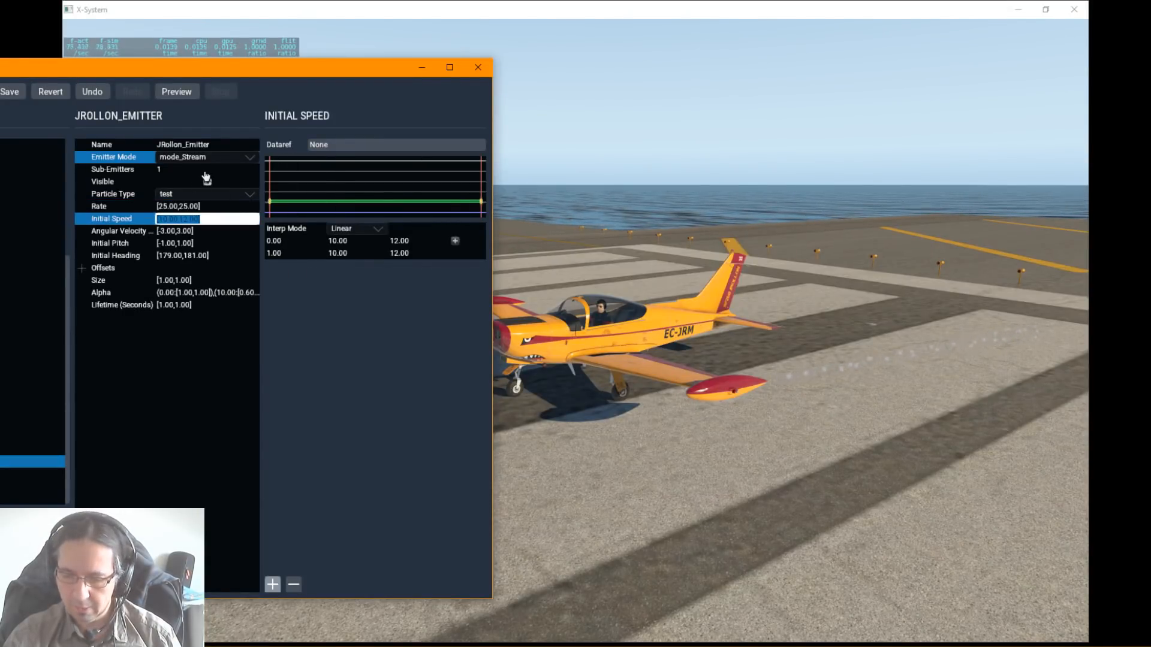
pyautogui.press('Return')
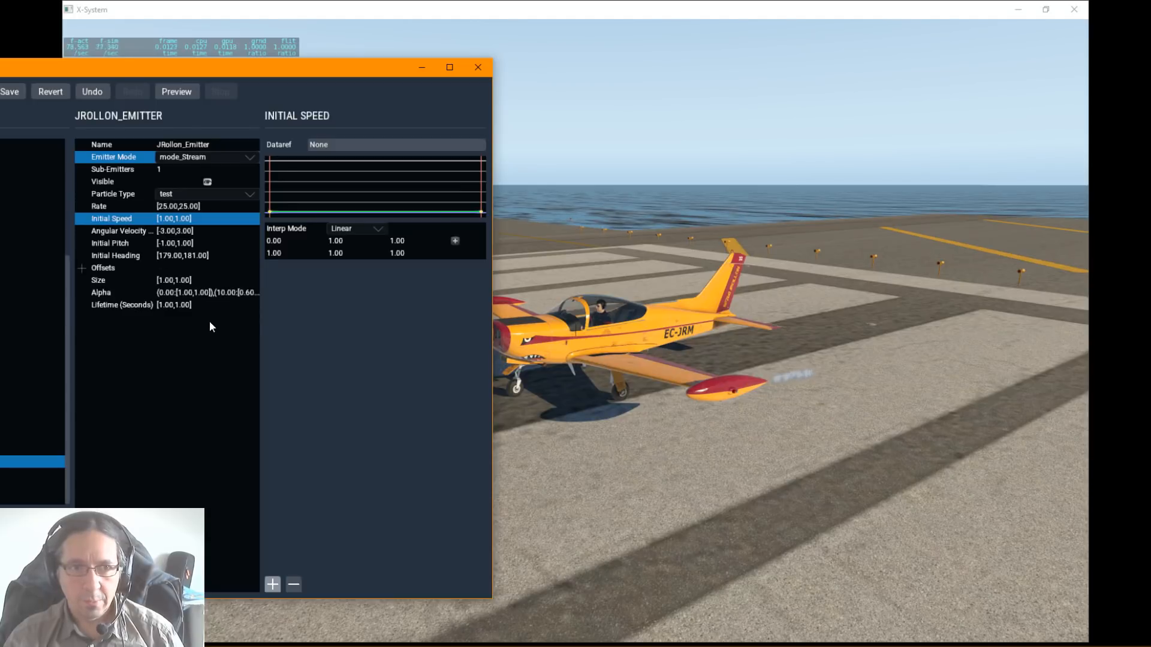
# Step: Try a particle lifetime of 2 seconds on the emitter and view the trail in the simulator window
pyautogui.click(183, 306)
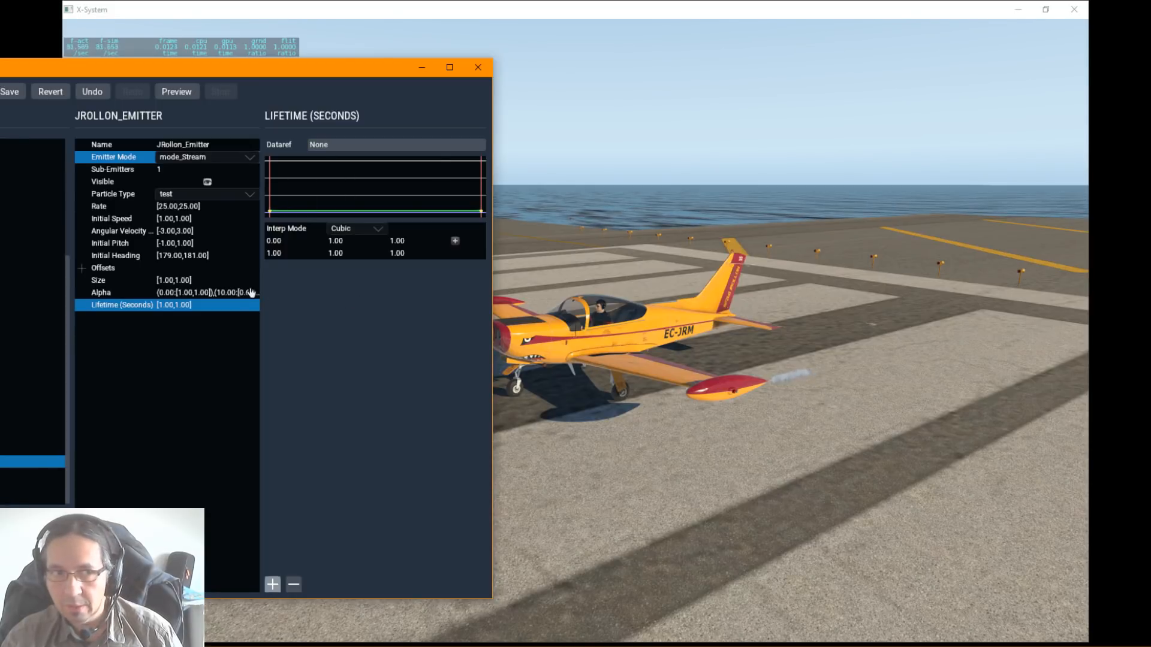
pyautogui.doubleClick(157, 306)
pyautogui.write('2')
pyautogui.press('Return')
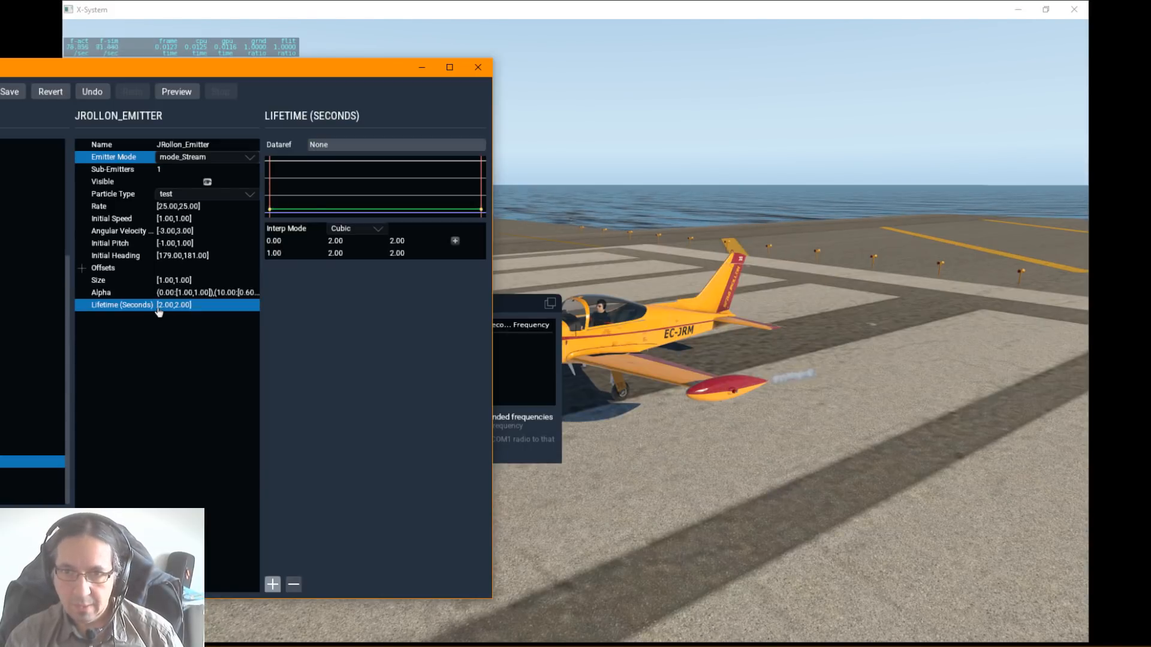
pyautogui.click(505, 305)
pyautogui.click(253, 303)
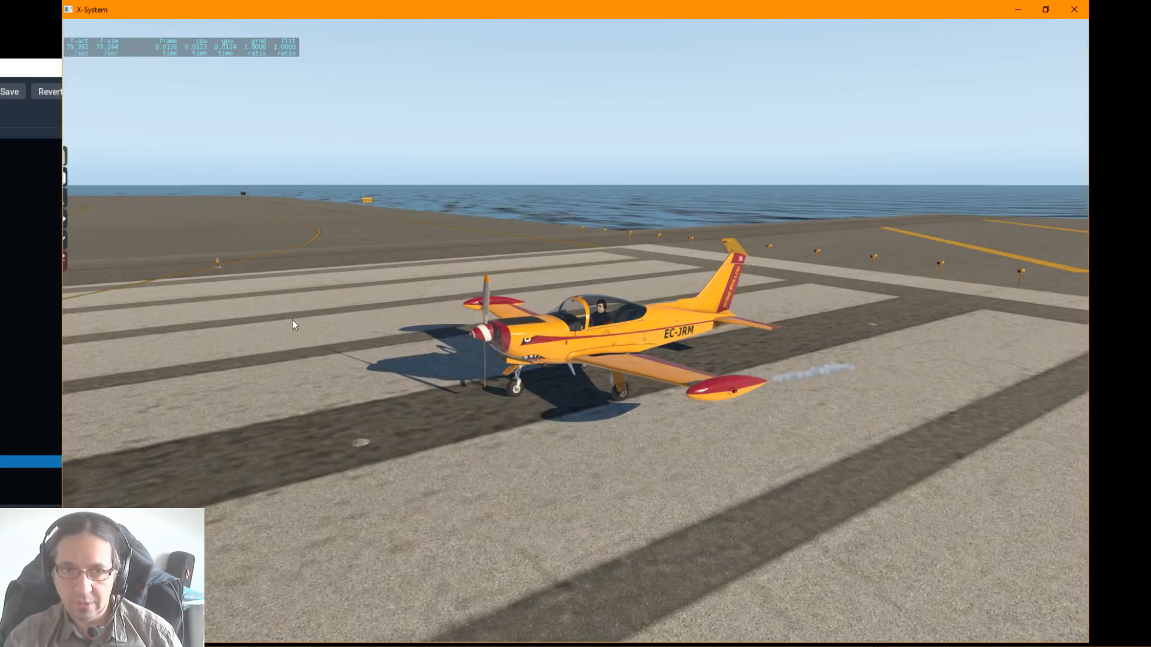
pyautogui.hotkey('alt', 'Tab')
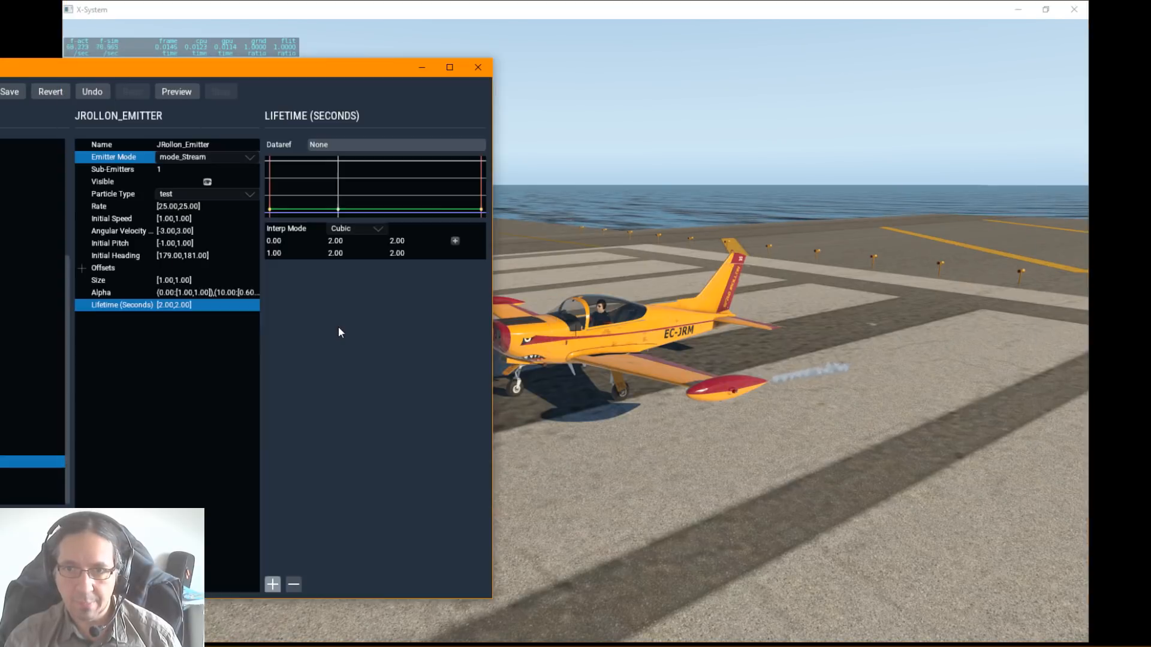
# Step: Raise the emitter's particle lifetime to 5 seconds and check the length of the trail
pyautogui.doubleClick(168, 306)
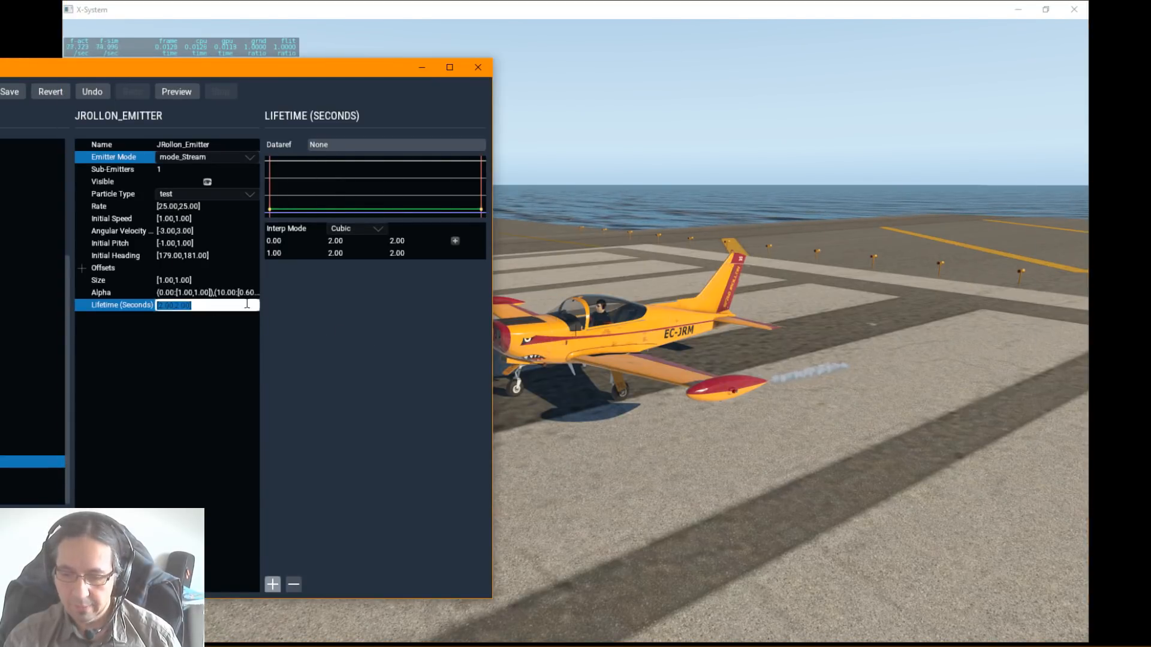
pyautogui.write('5')
pyautogui.press('Return')
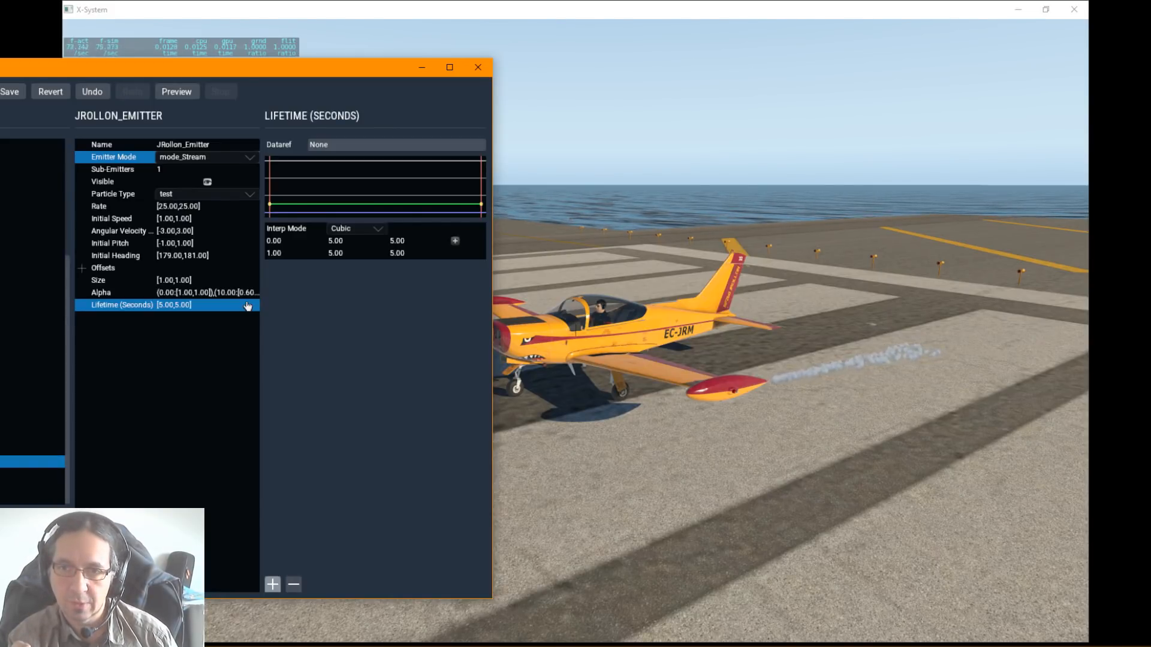
pyautogui.doubleClick(170, 305)
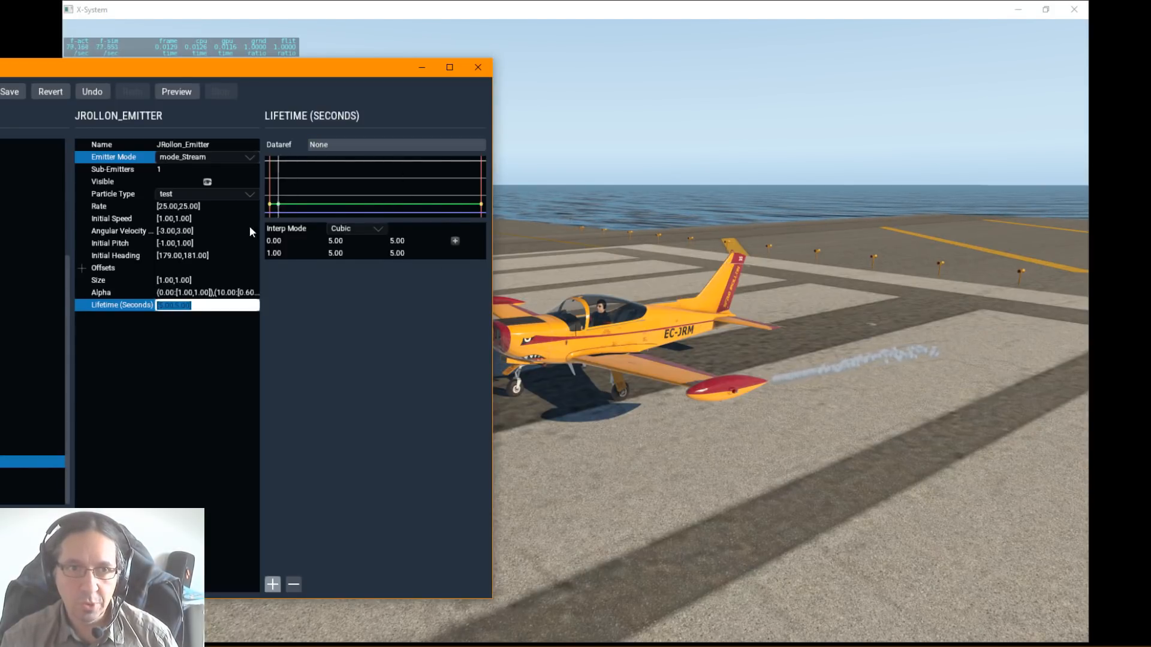
# Step: Try emission rates of 1000 and 10000 on the emitter to compare the smoke density
pyautogui.doubleClick(173, 206)
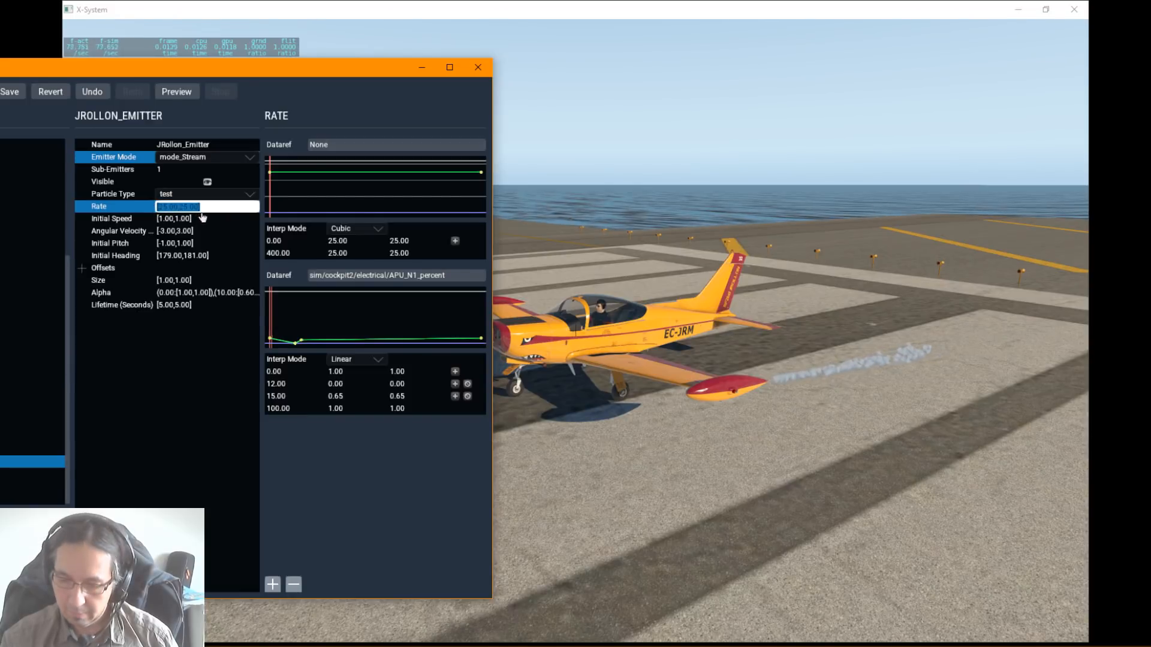
pyautogui.write('1000')
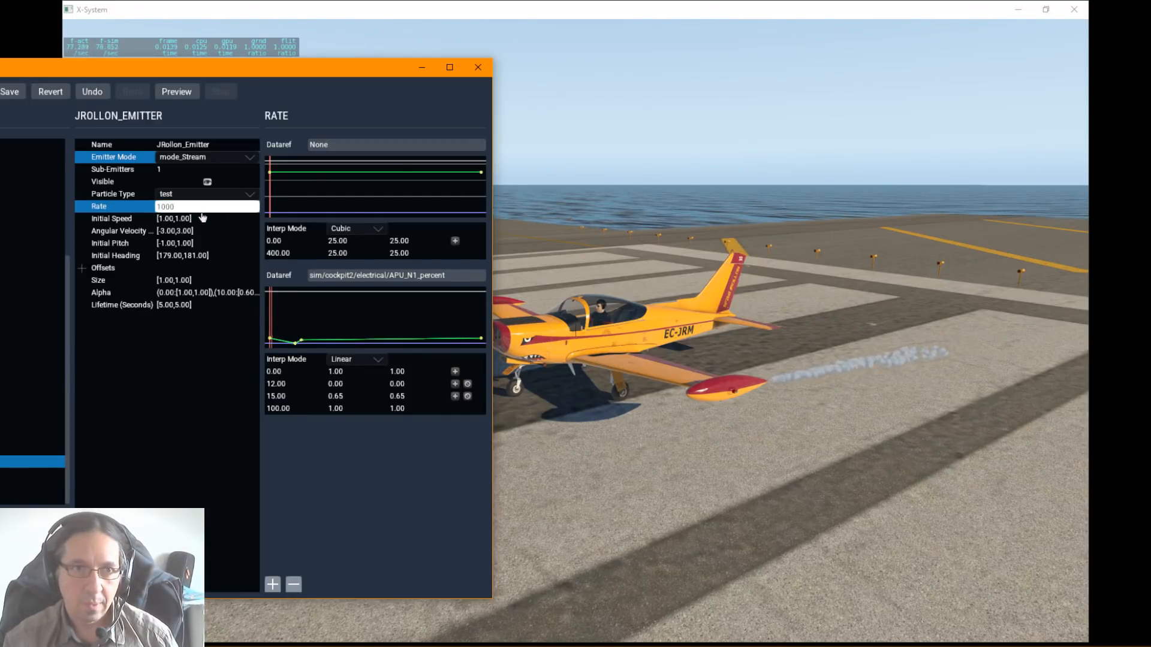
pyautogui.press('Return')
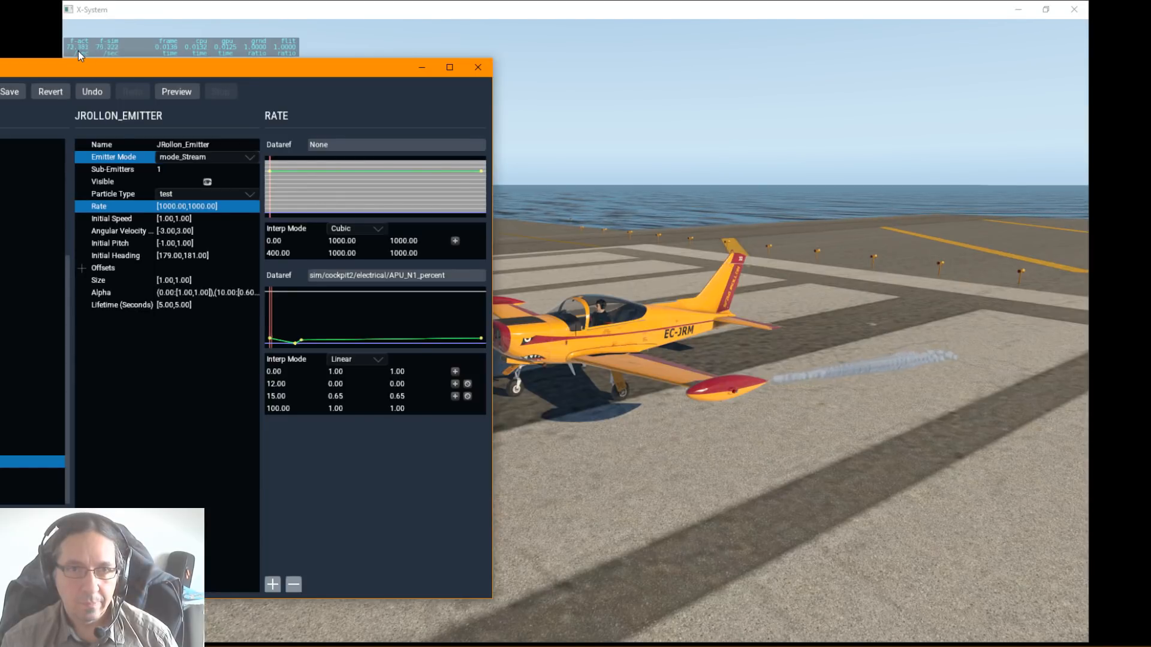
pyautogui.doubleClick(171, 207)
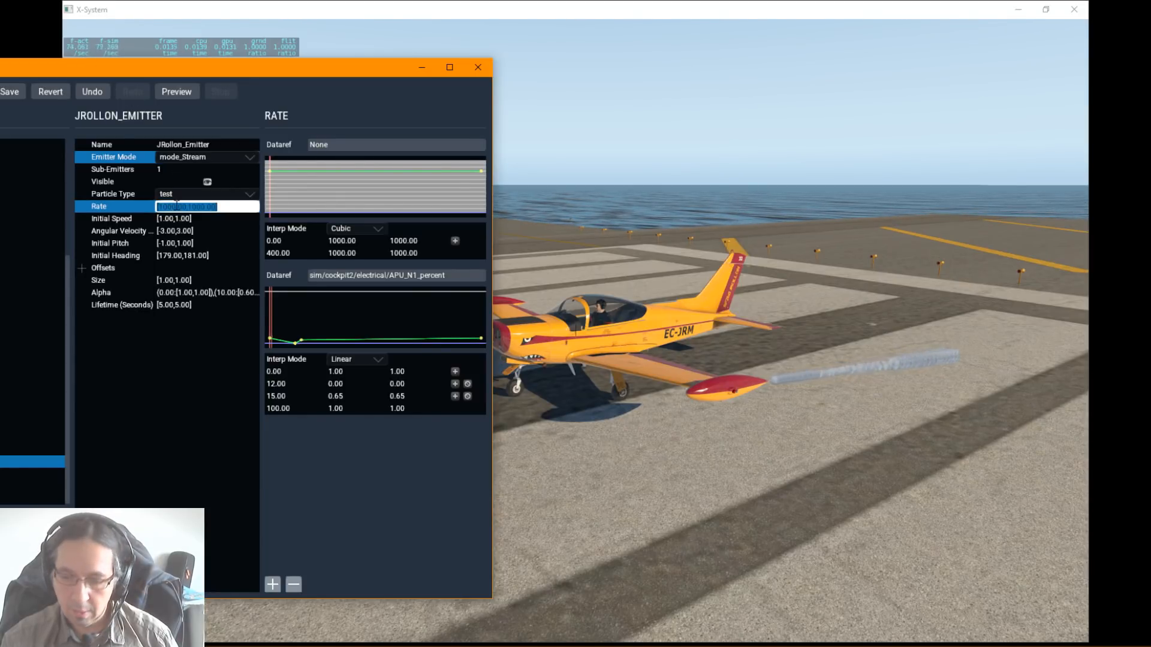
pyautogui.write('1000')
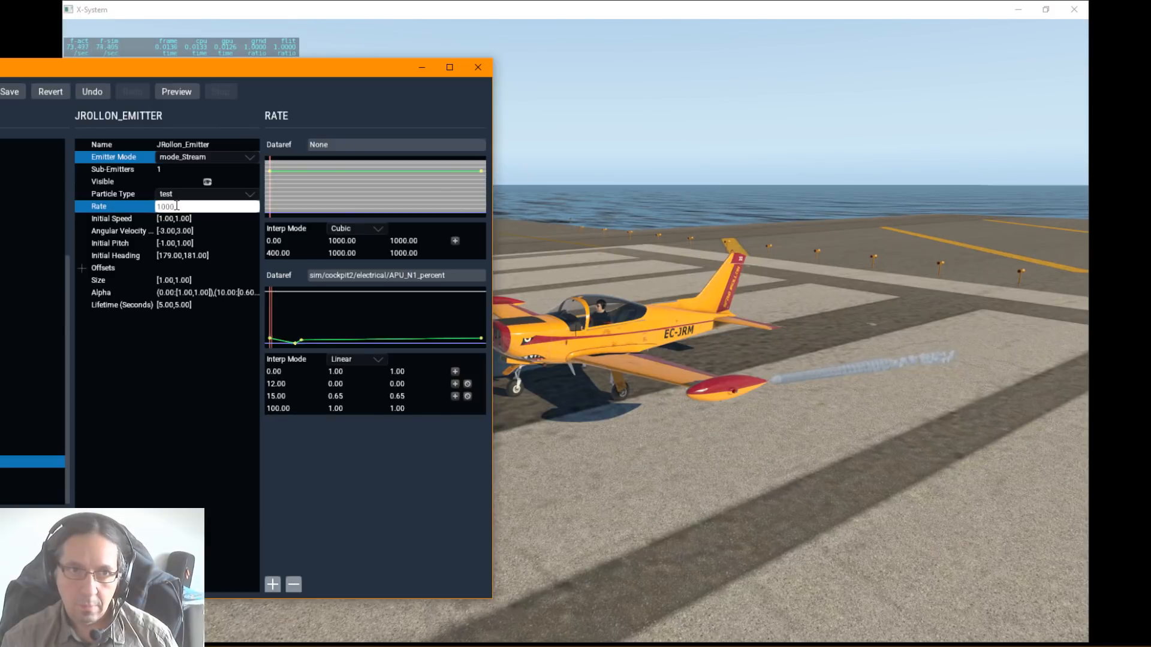
pyautogui.write('0')
pyautogui.press('Return')
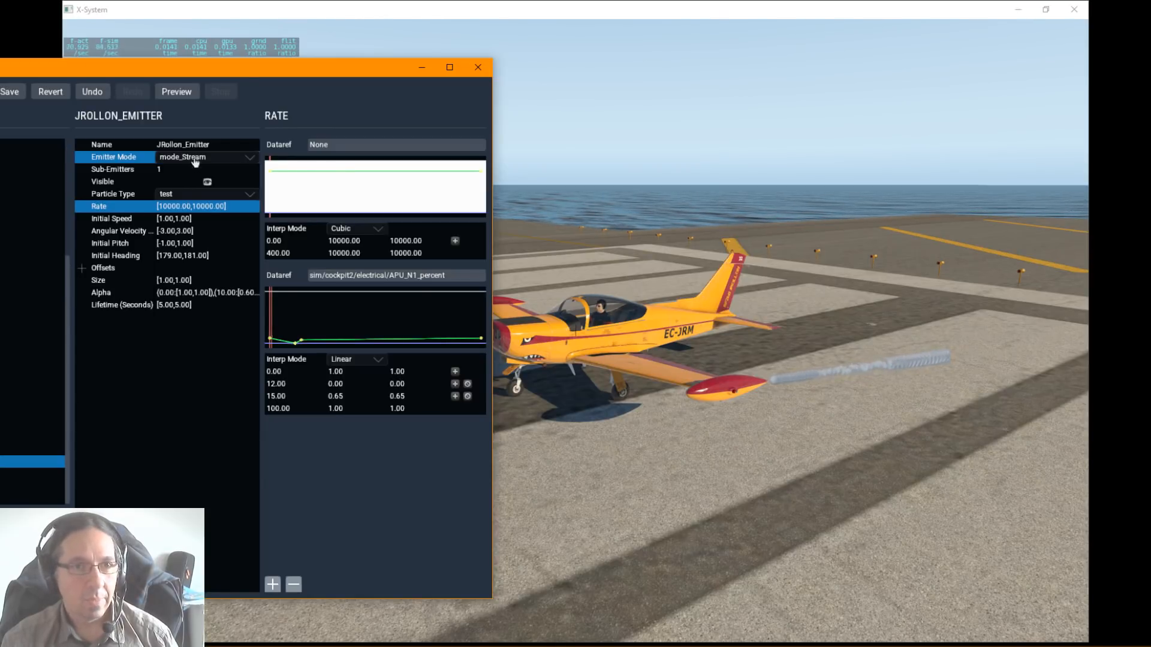
# Step: Set the emitter's rate back to 25 and its particle lifetime to 1 second
pyautogui.doubleClick(169, 206)
pyautogui.write('25')
pyautogui.press('Return')
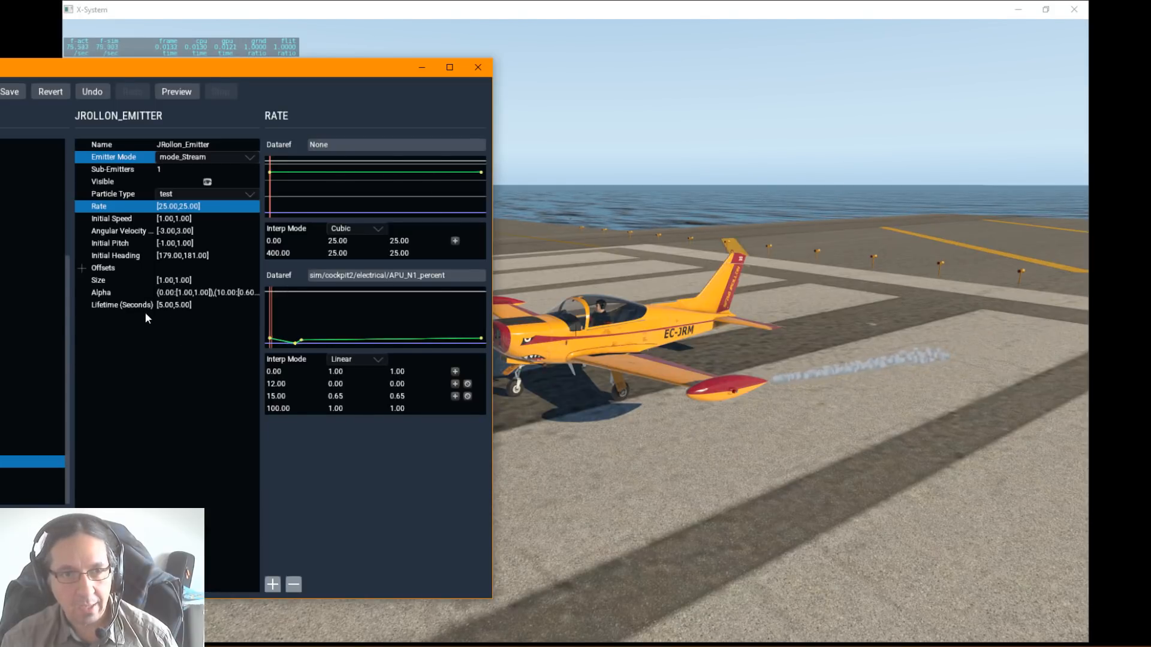
pyautogui.click(188, 305)
pyautogui.click(187, 306)
pyautogui.write('1')
pyautogui.press('Return')
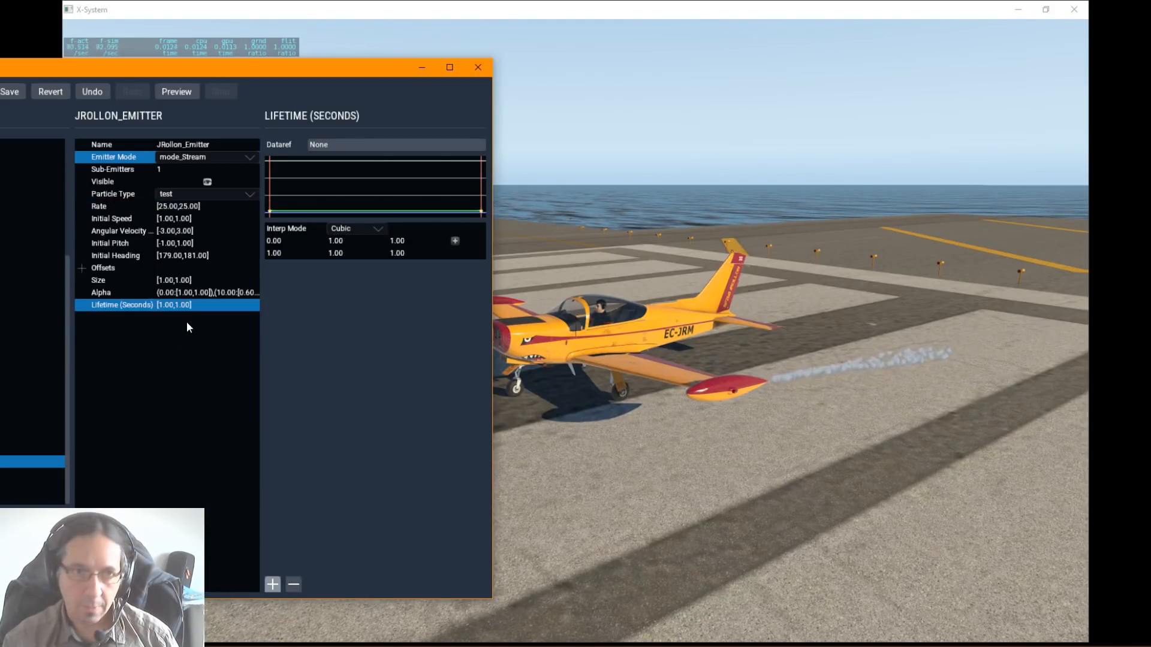
# Step: Set the emitter's initial speed to 5
pyautogui.click(187, 219)
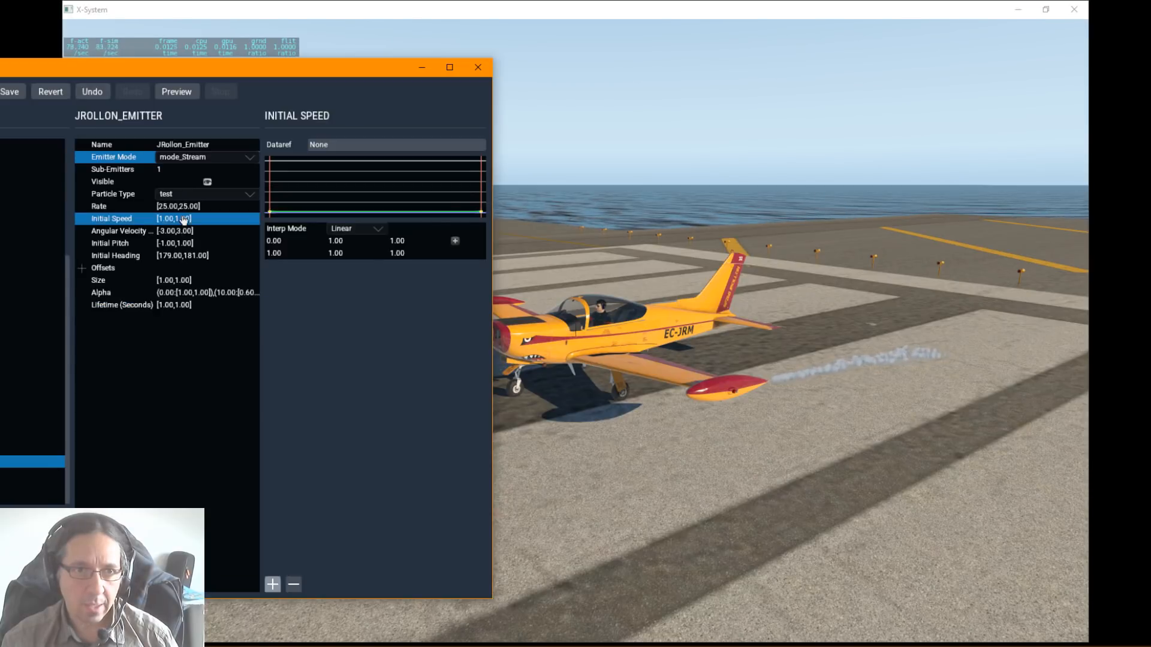
pyautogui.click(188, 219)
pyautogui.write('5')
pyautogui.press('Return')
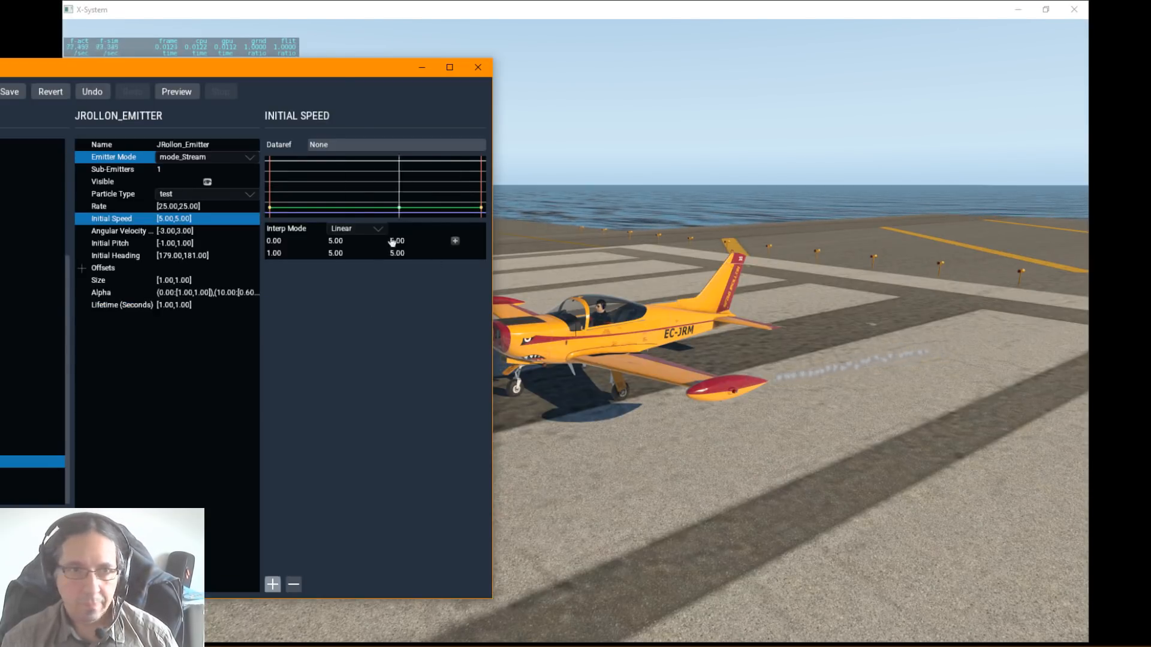
# Step: Try angular velocity multipliers of 5 and 0 on the emitter to compare the particle rotation
pyautogui.click(185, 230)
pyautogui.click(186, 231)
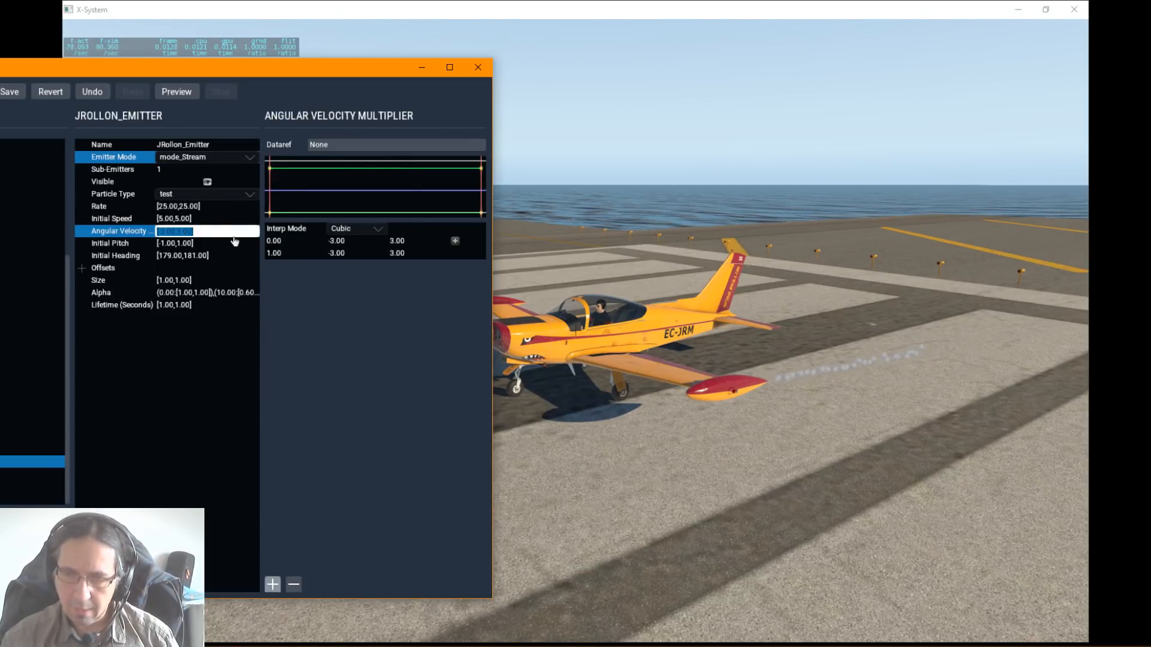
pyautogui.write('5')
pyautogui.press('Return')
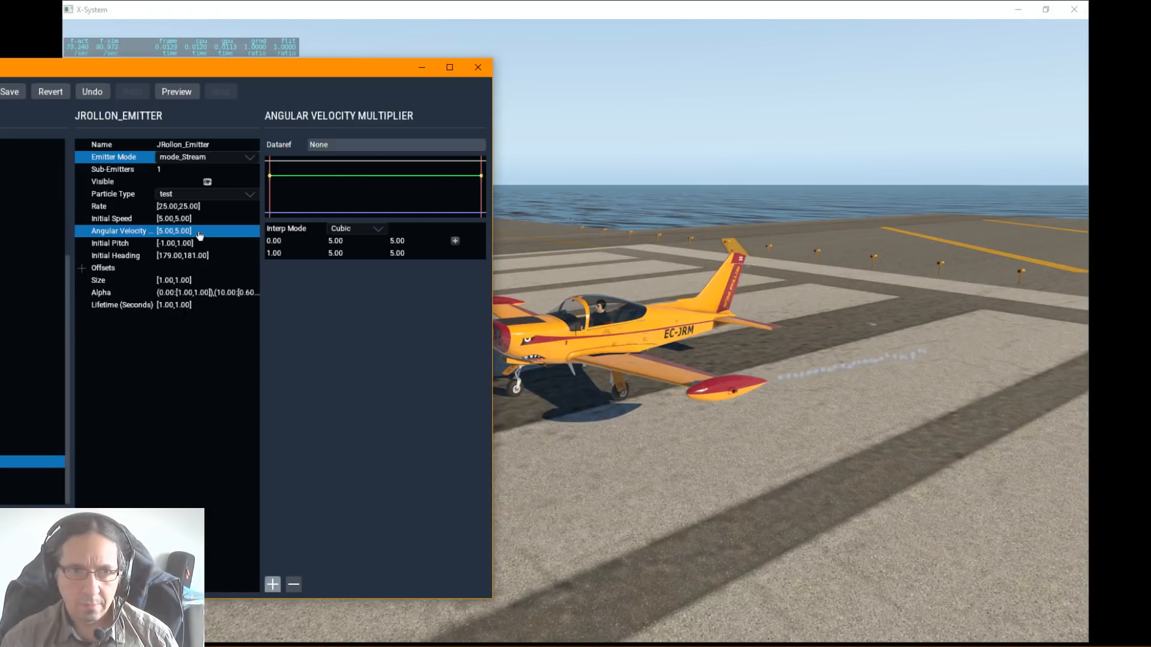
pyautogui.click(188, 231)
pyautogui.write('0')
pyautogui.press('Return')
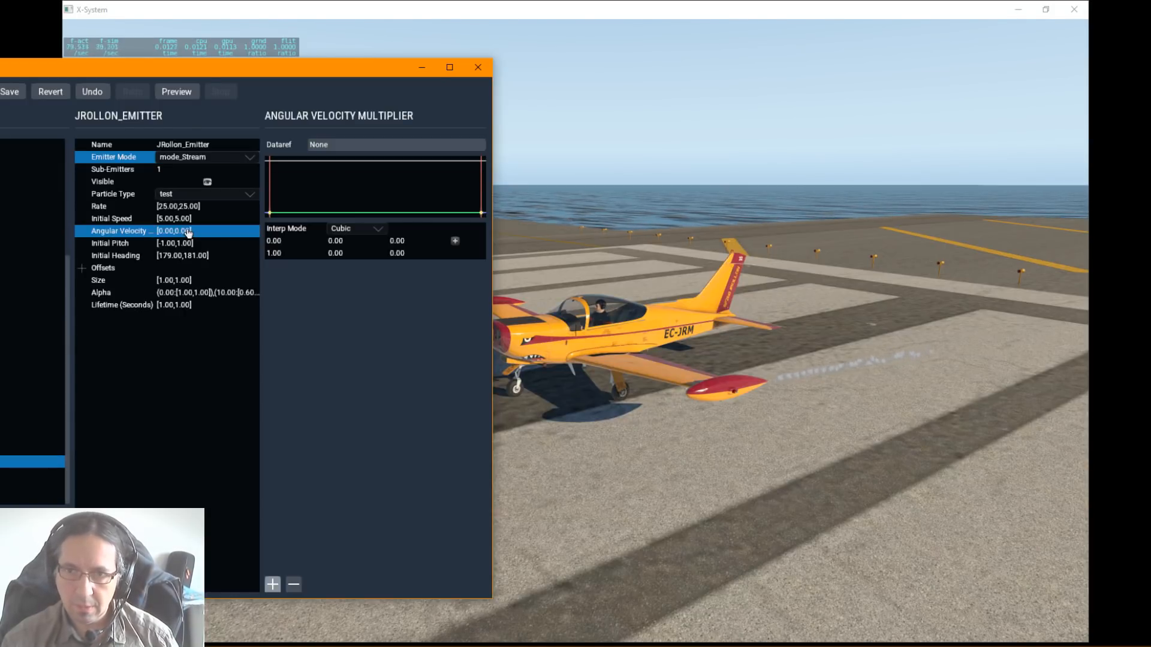
# Step: Set the emitter's angular velocity multiplier to -1000
pyautogui.click(188, 232)
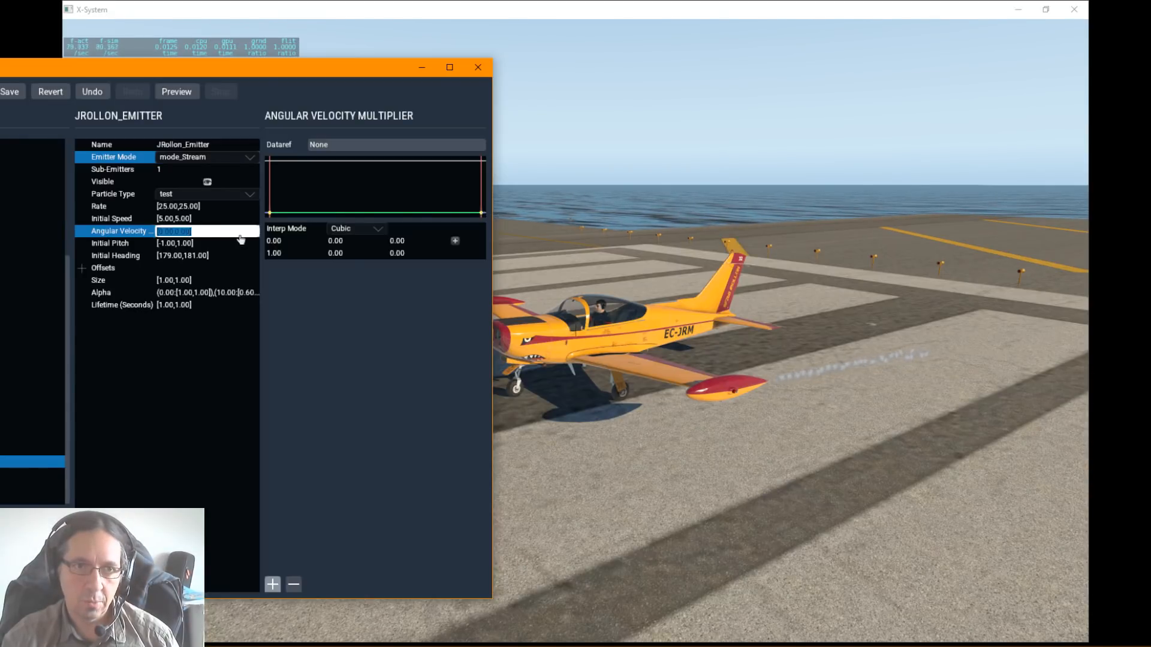
pyautogui.write('[')
pyautogui.write('-1000')
pyautogui.press('Return')
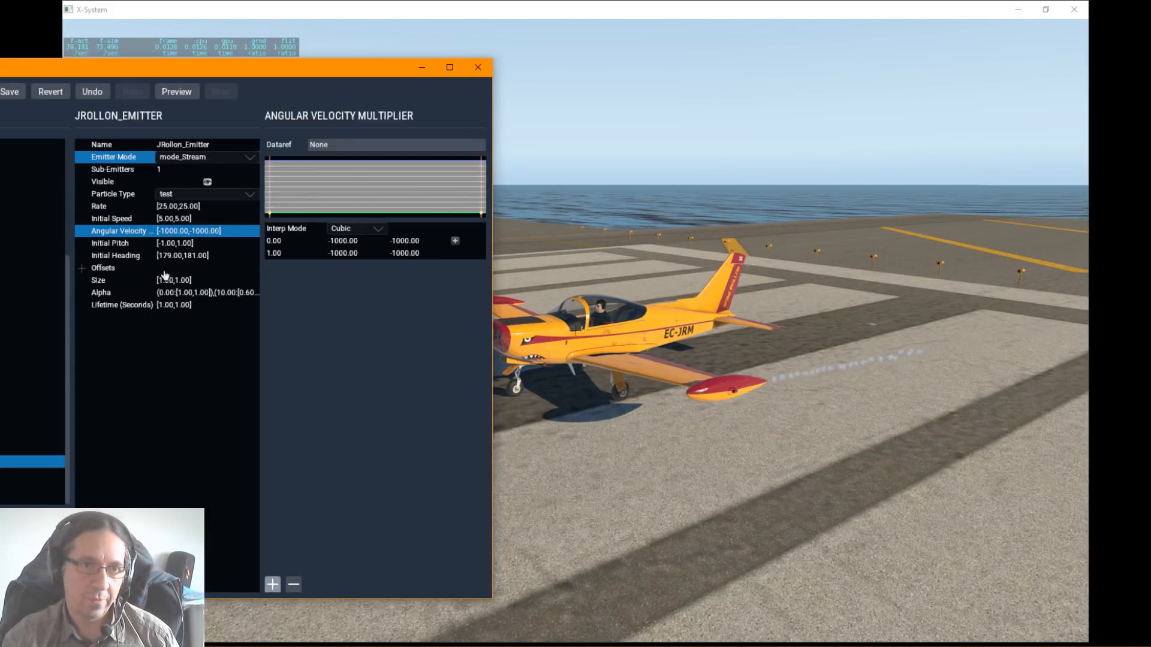
# Step: Try initial pitch values of 5 and 50 on the emitter to compare the vertical direction of the trail
pyautogui.click(171, 246)
pyautogui.click(171, 244)
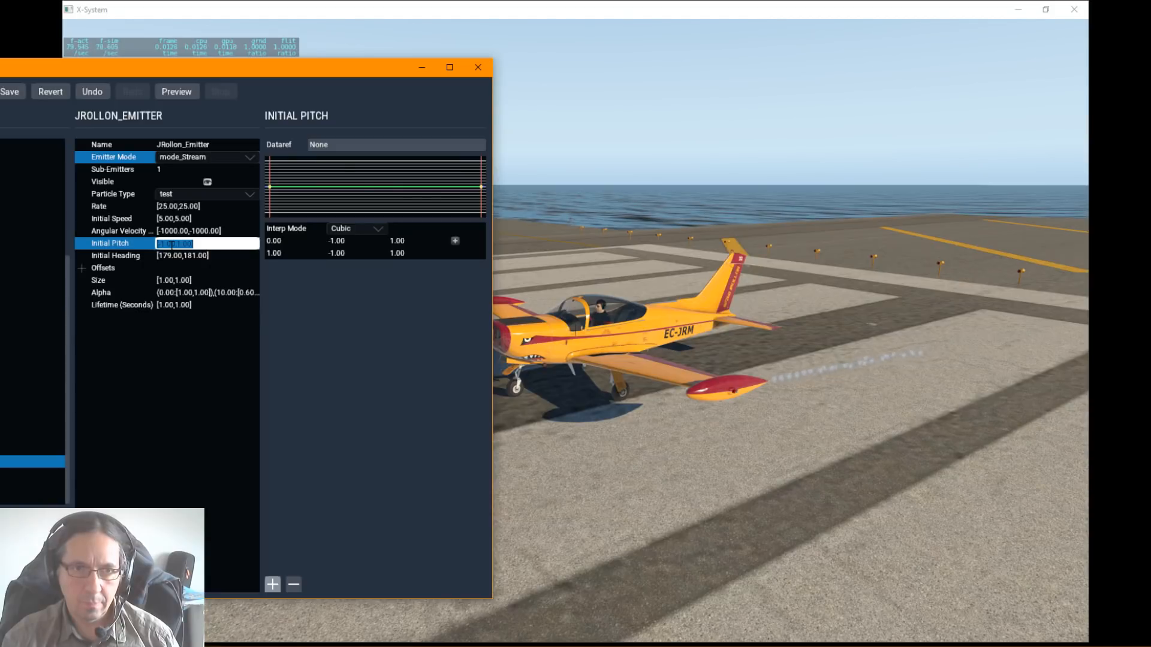
pyautogui.write('5')
pyautogui.press('Return')
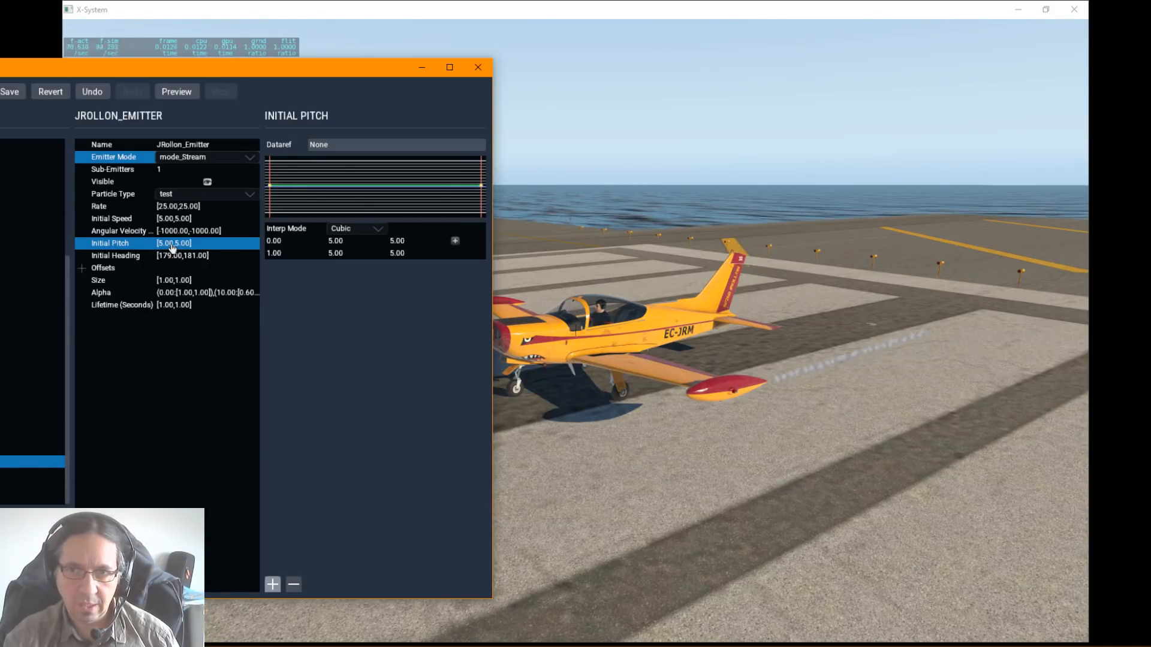
pyautogui.click(172, 245)
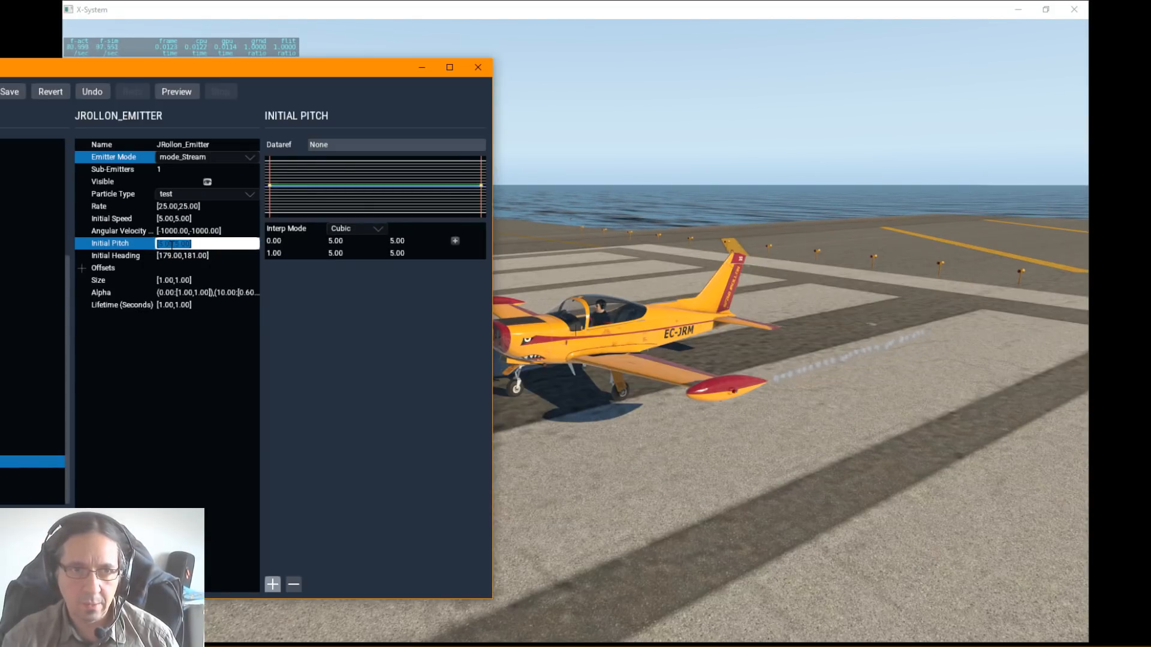
pyautogui.write('50')
pyautogui.press('Return')
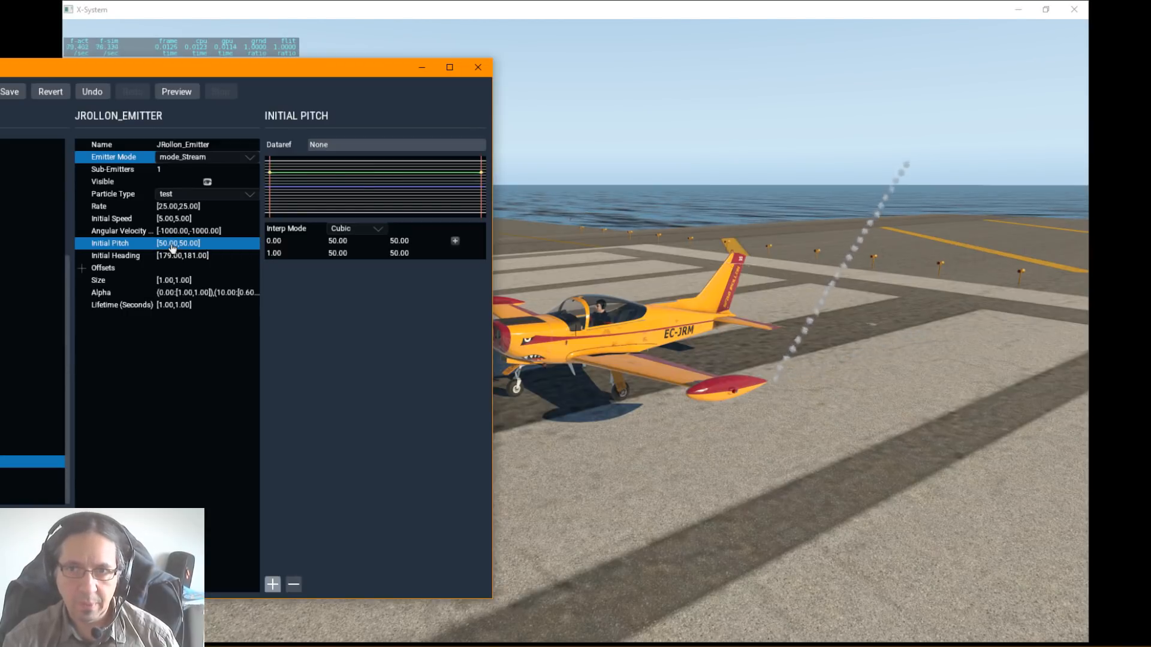
# Step: Set the emitter's initial pitch to 10
pyautogui.click(172, 244)
pyautogui.write('10')
pyautogui.press('Return')
# Step: Try an initial heading of 0 on the emitter and check which way the particles travel
pyautogui.click(169, 258)
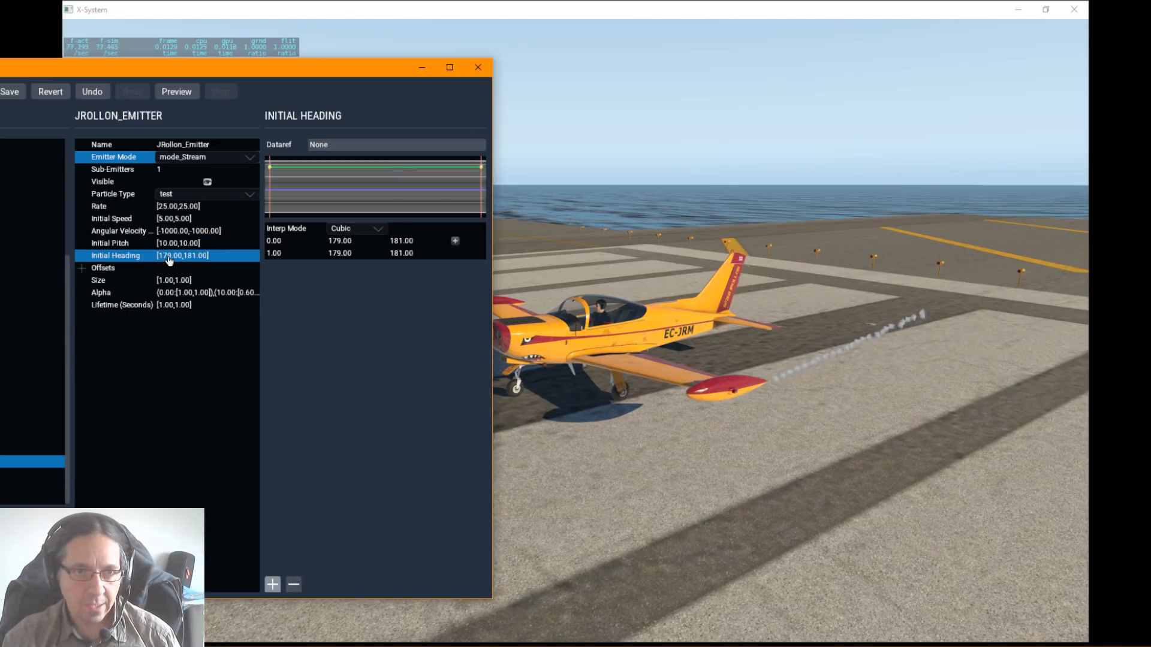
pyautogui.click(169, 257)
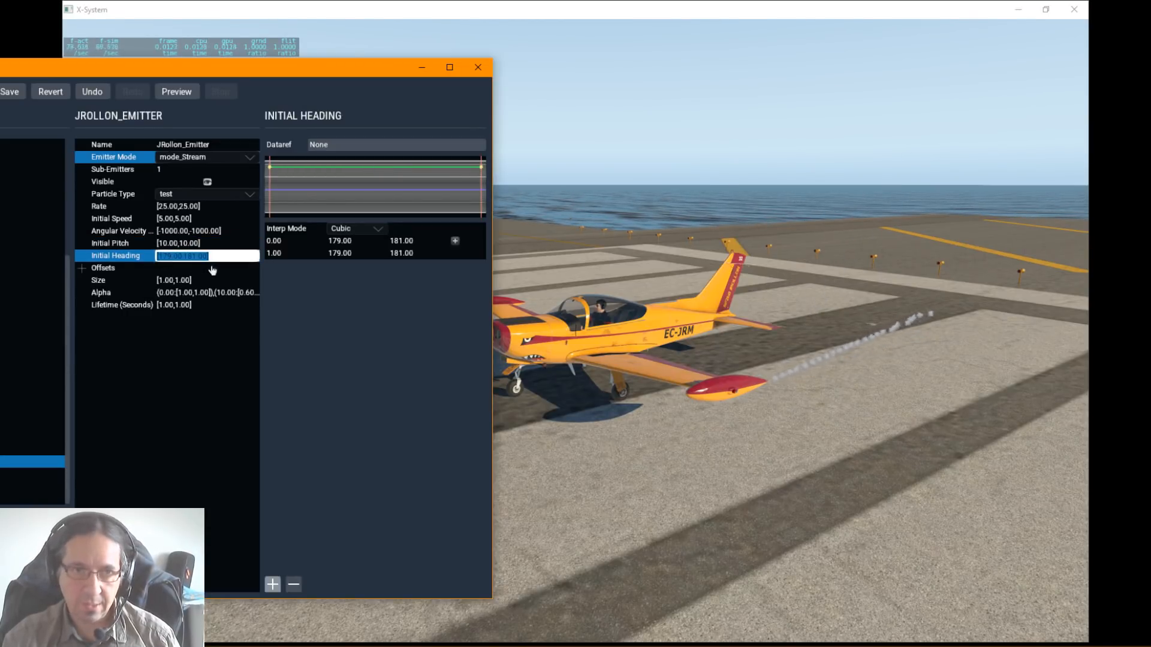
pyautogui.write('0')
pyautogui.press('Return')
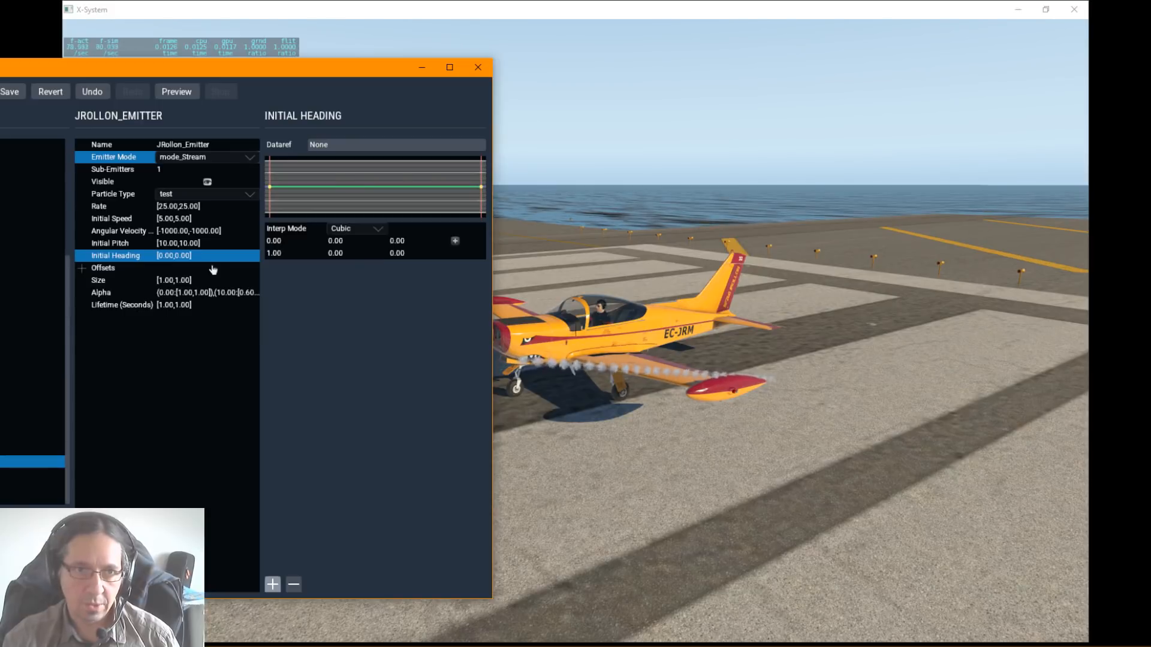
# Step: Set the emitter's initial heading to 179 so the particles stream behind the wing tip
pyautogui.click(180, 265)
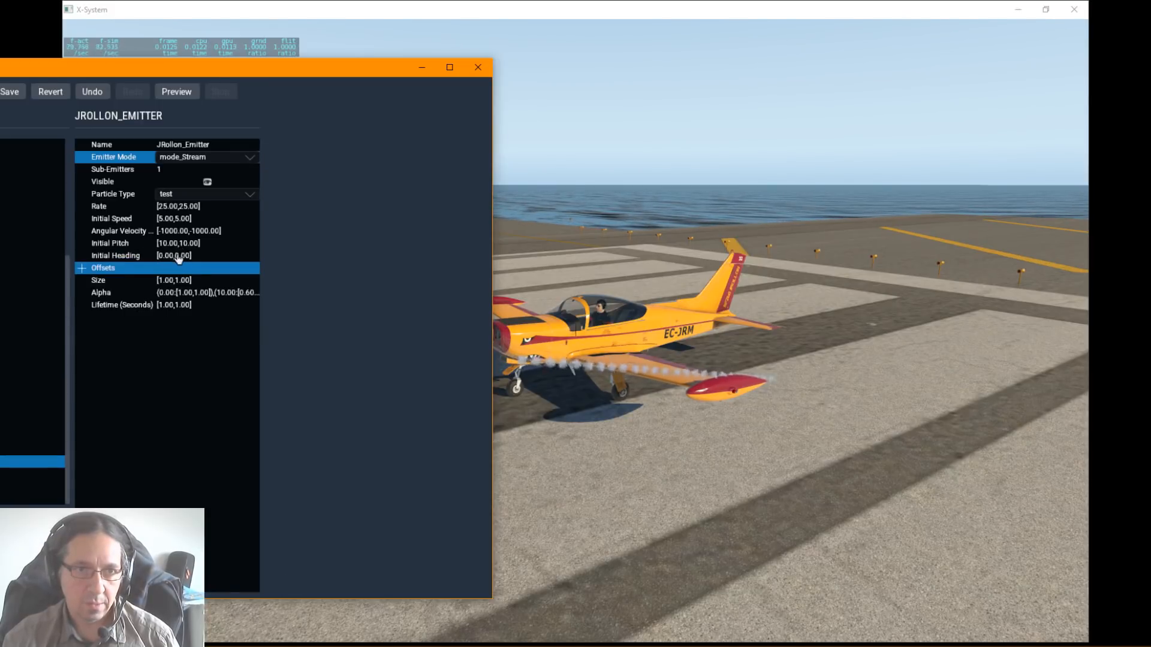
pyautogui.click(178, 257)
pyautogui.click(178, 257)
pyautogui.write('179')
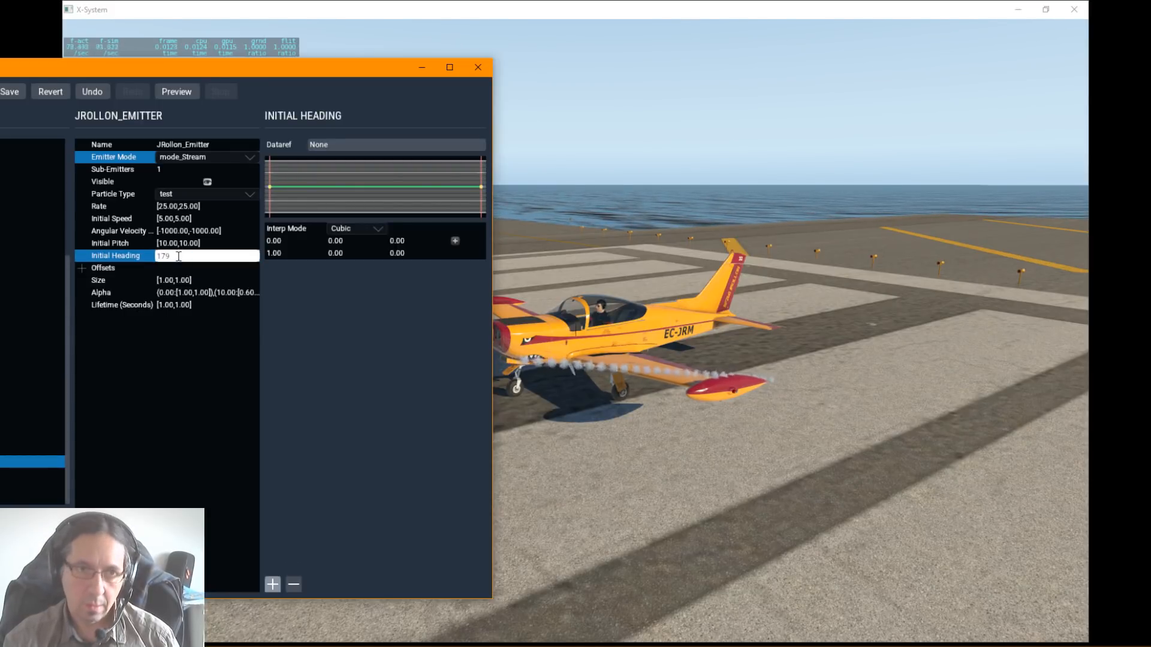
pyautogui.press('Return')
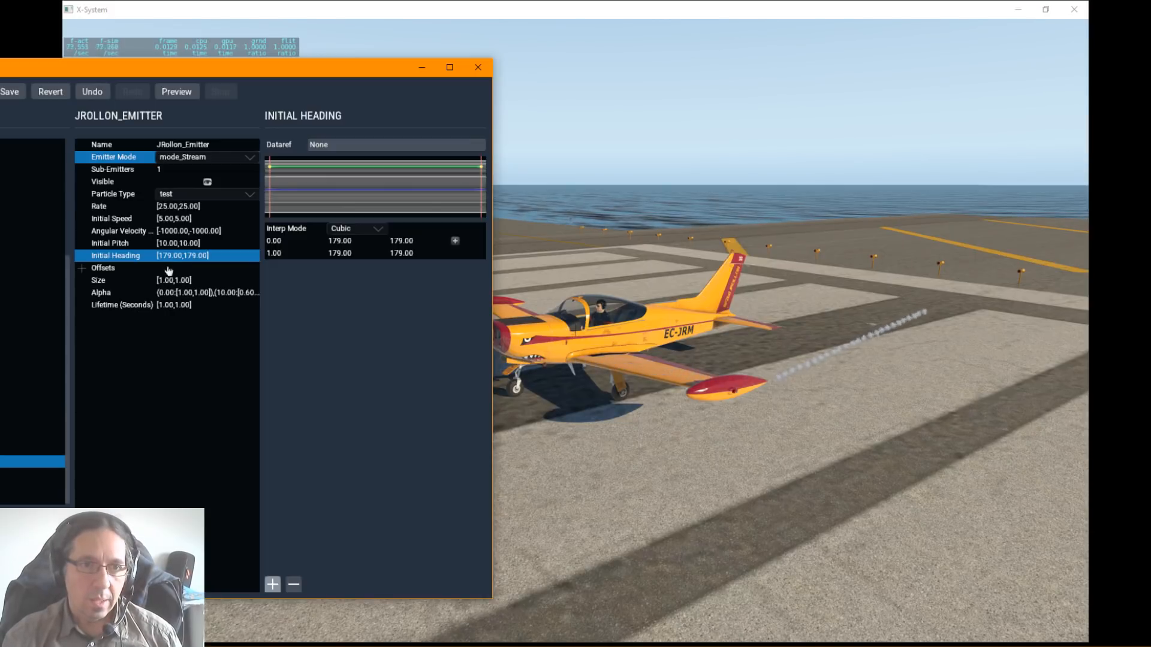
# Step: Try a size of 10 on the emitter to compare the smoke volume, then return it to 1
pyautogui.doubleClick(172, 281)
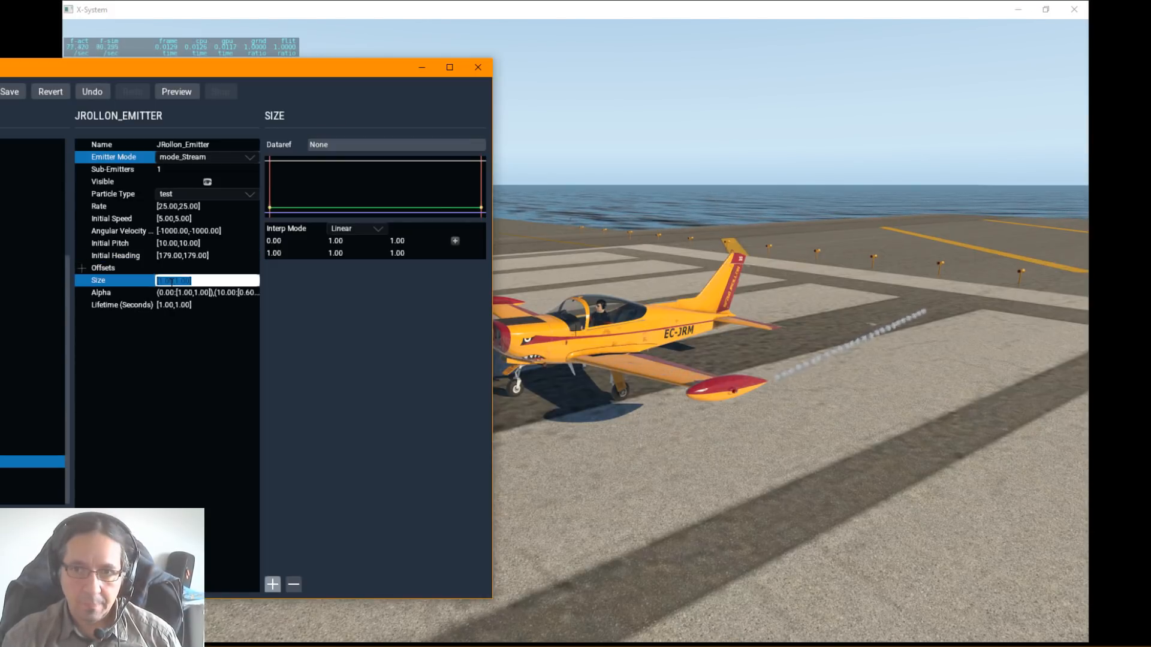
pyautogui.write('10')
pyautogui.press('Return')
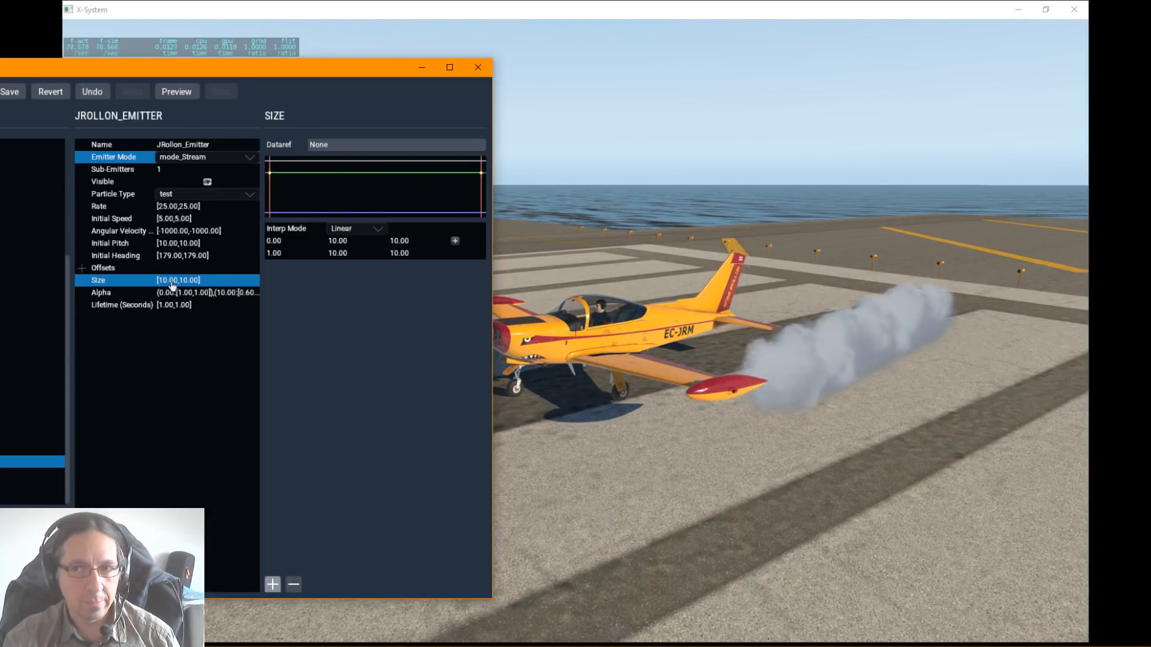
pyautogui.doubleClick(172, 282)
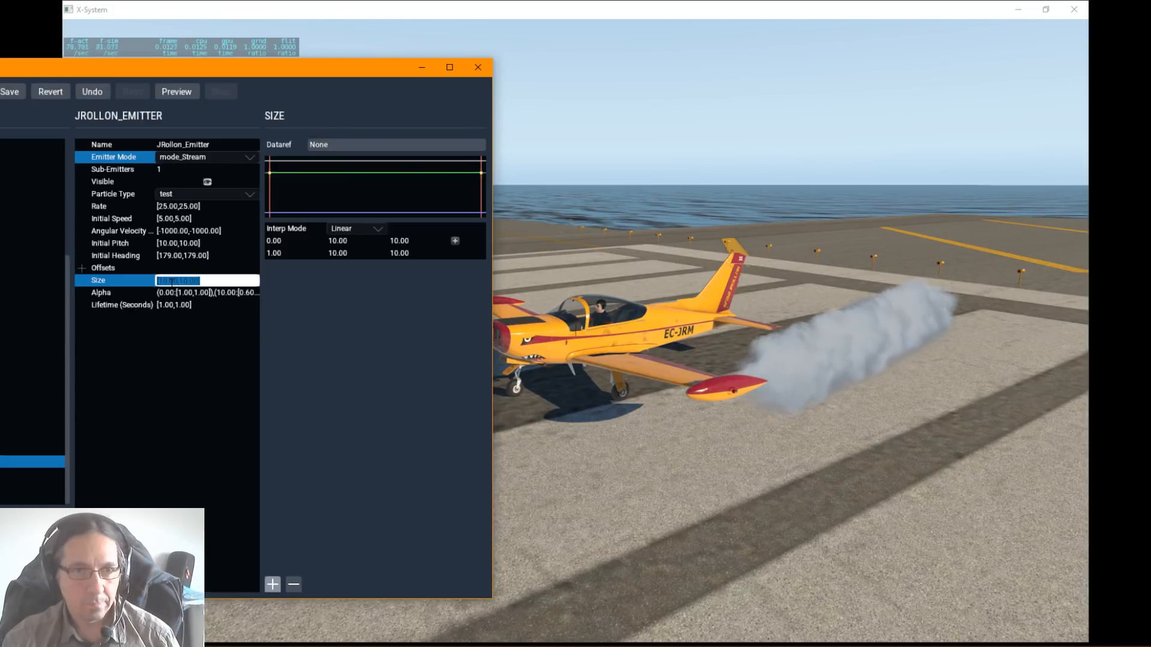
pyautogui.write('1,1')
pyautogui.press('Return')
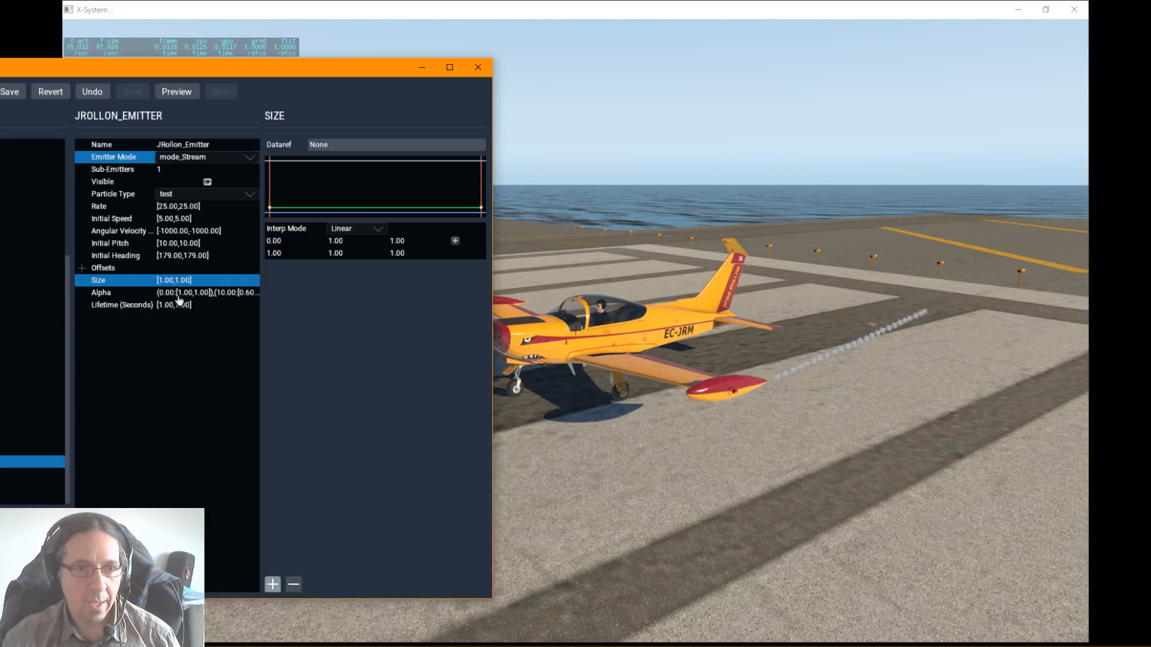
# Step: Set the emitter's size to 5
pyautogui.click(178, 298)
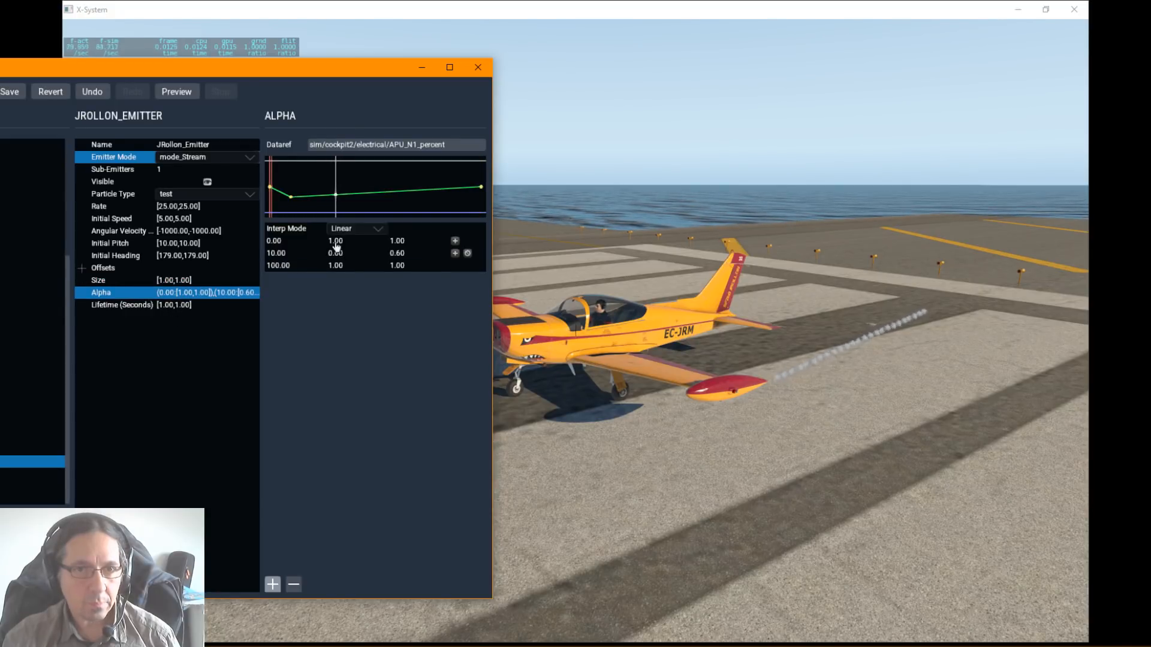
pyautogui.click(336, 242)
pyautogui.click(180, 277)
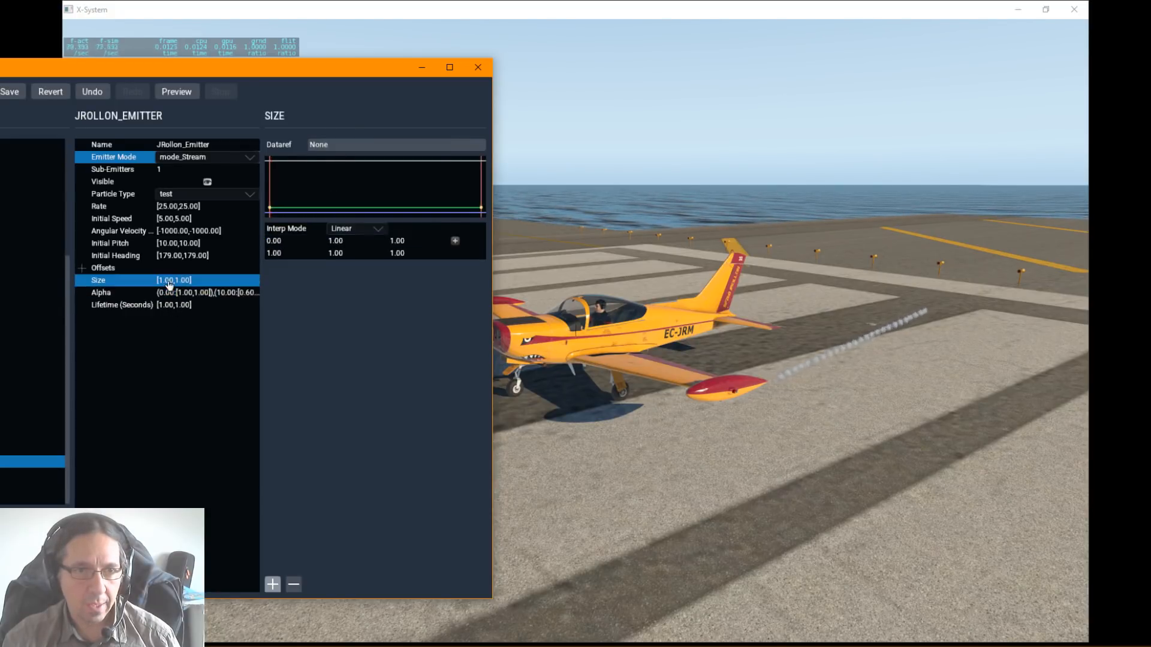
pyautogui.click(169, 280)
pyautogui.write('5')
pyautogui.press('Return')
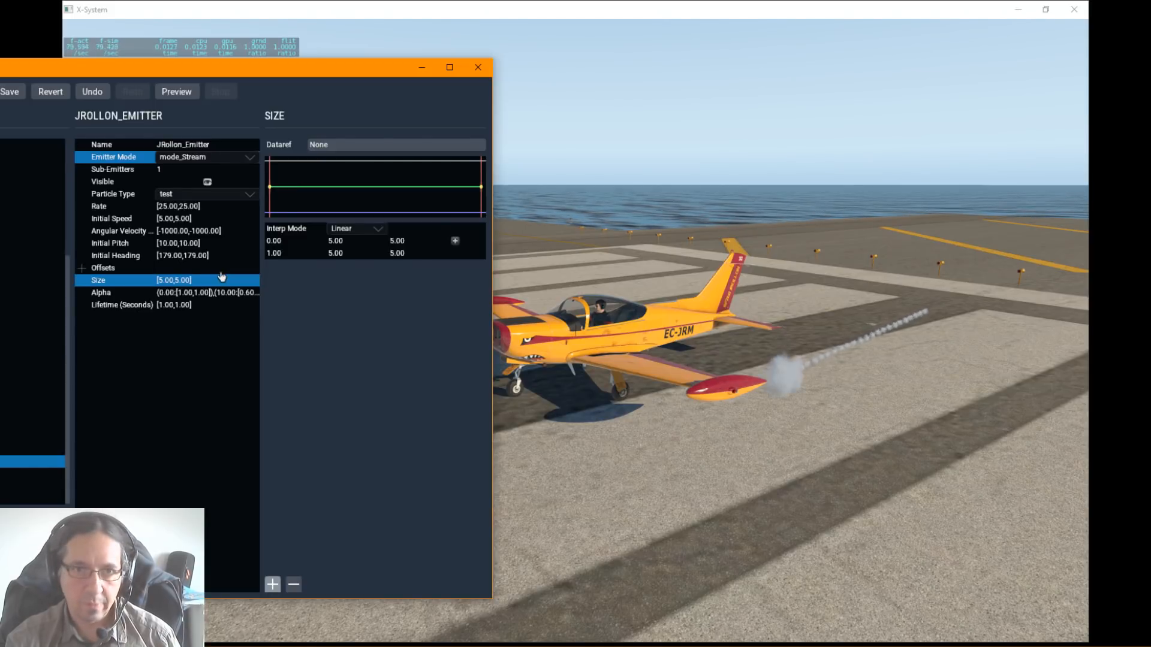
# Step: Unlink the emitter's alpha from its dataref by choosing None and set alpha to a constant 1
pyautogui.click(179, 293)
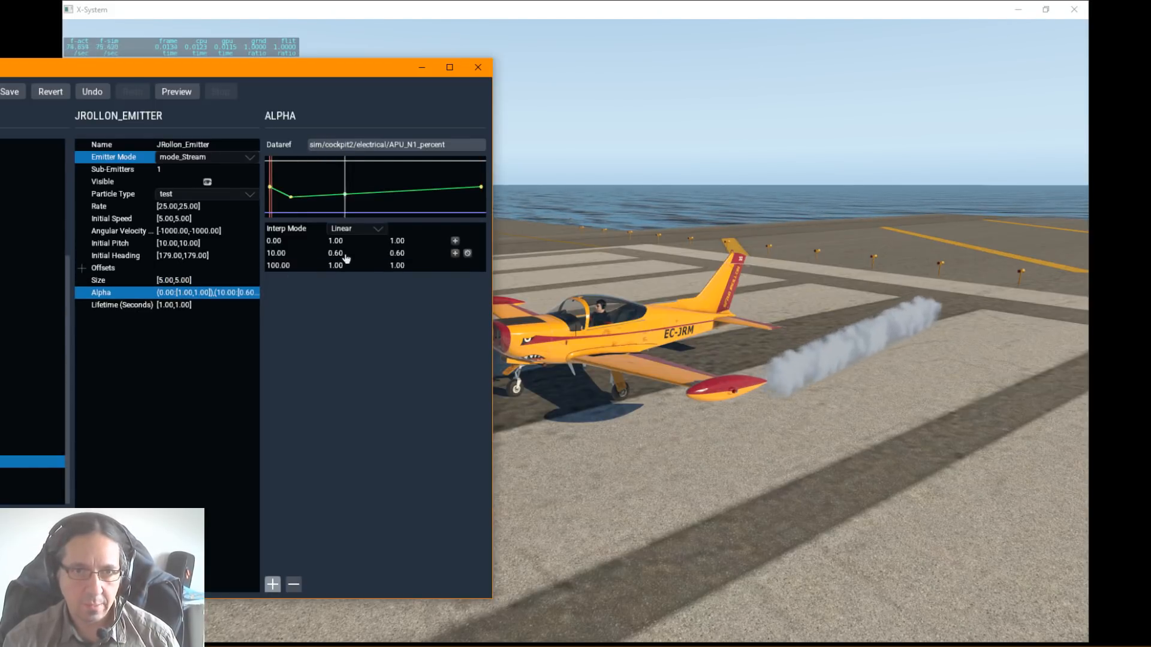
pyautogui.doubleClick(357, 240)
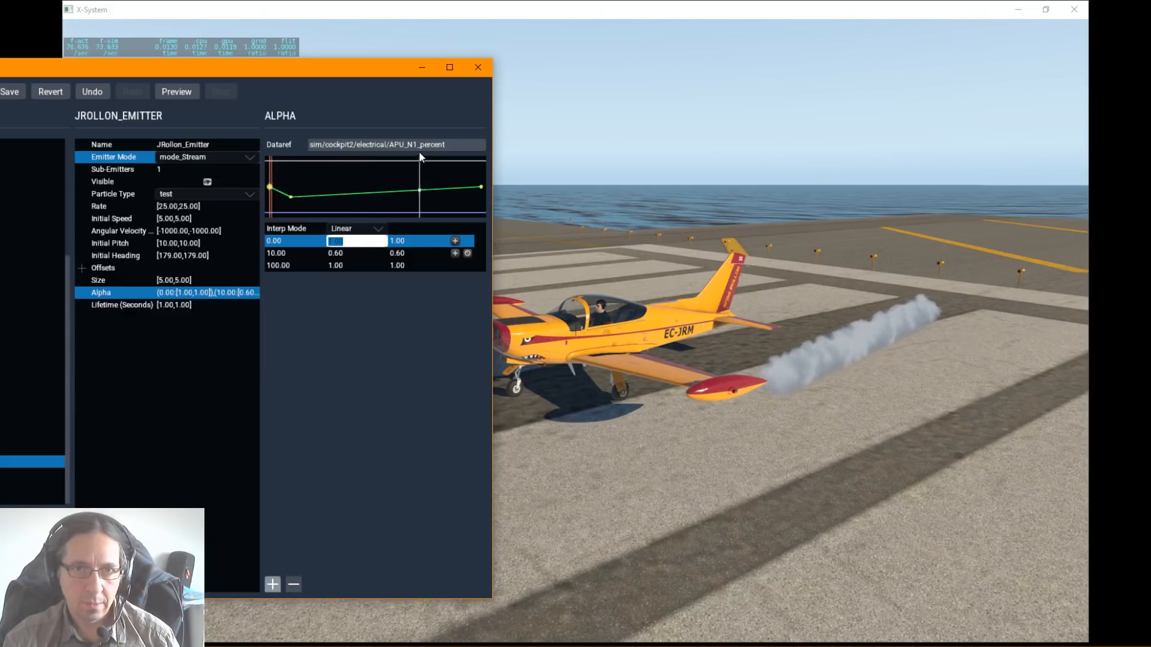
pyautogui.click(378, 145)
pyautogui.click(340, 173)
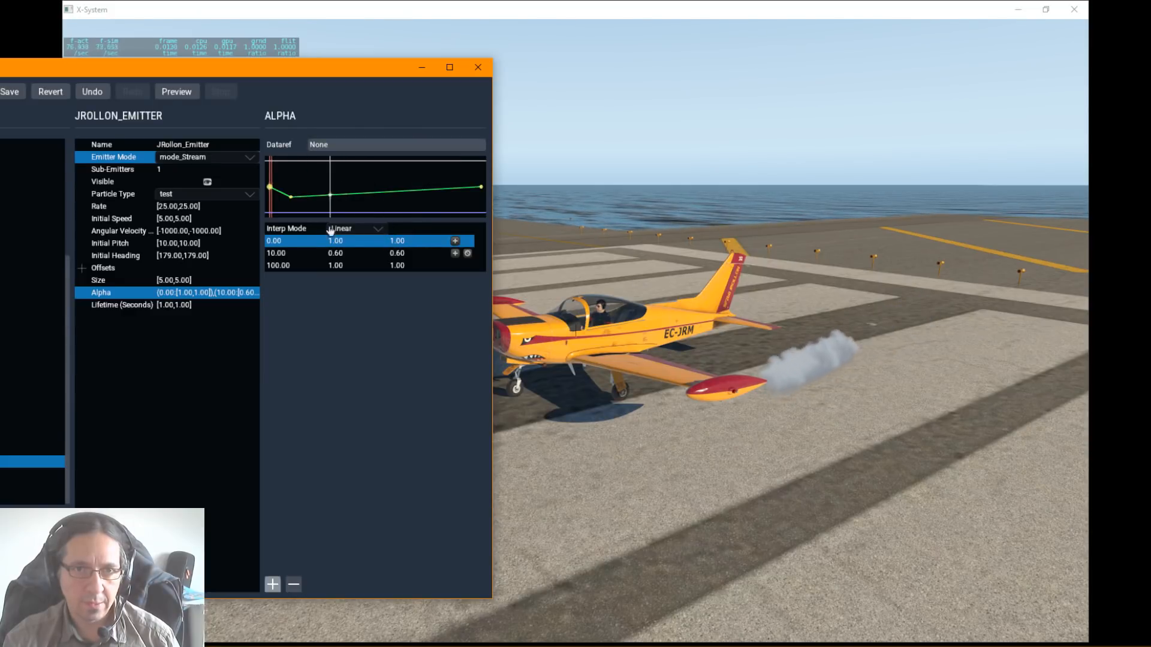
pyautogui.click(188, 292)
pyautogui.write('1')
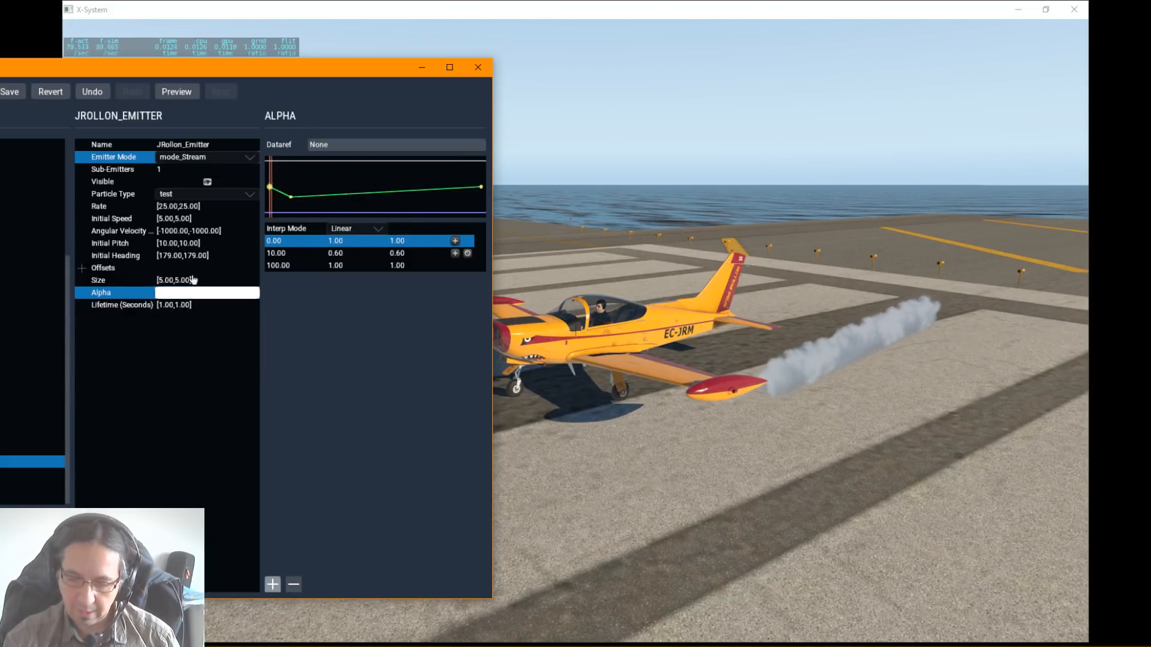
pyautogui.press('Return')
# Step: Try an alpha of 0.1 on the emitter, inspect the trail's transparency, and return it to 1
pyautogui.click(174, 292)
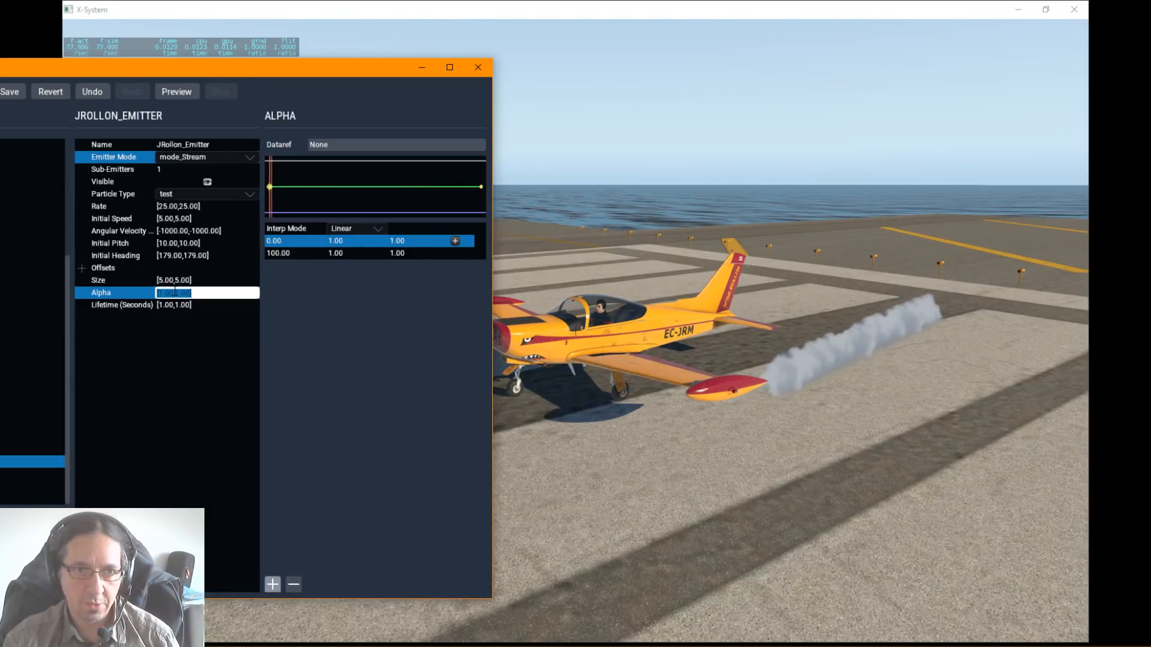
pyautogui.write('0.1')
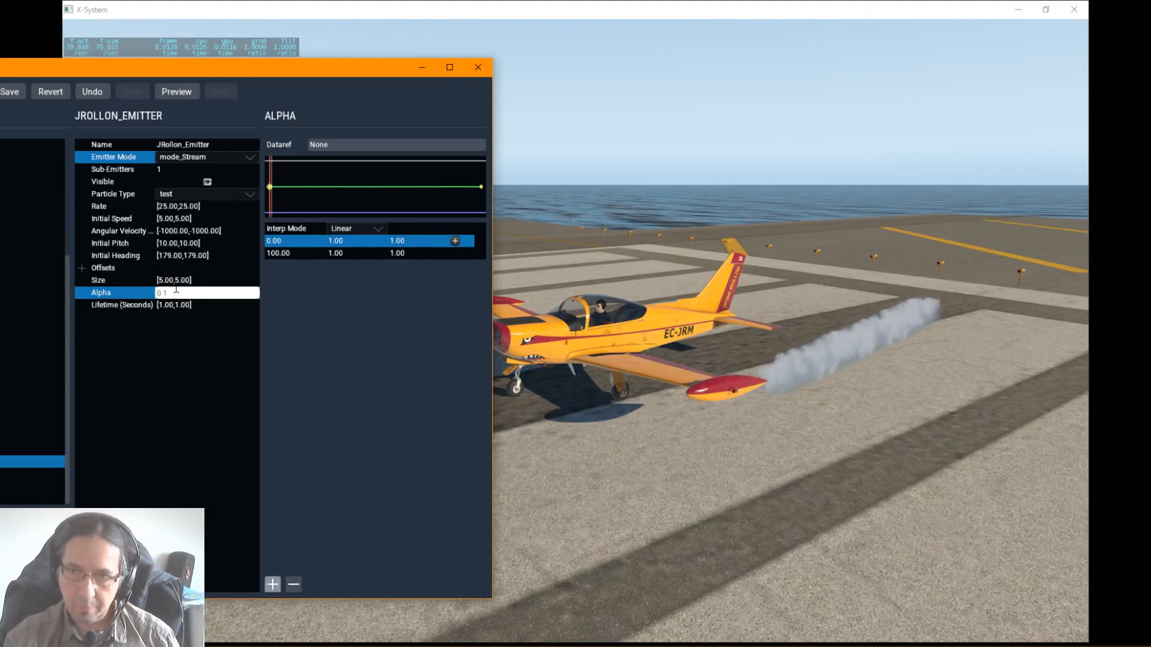
pyautogui.press('Return')
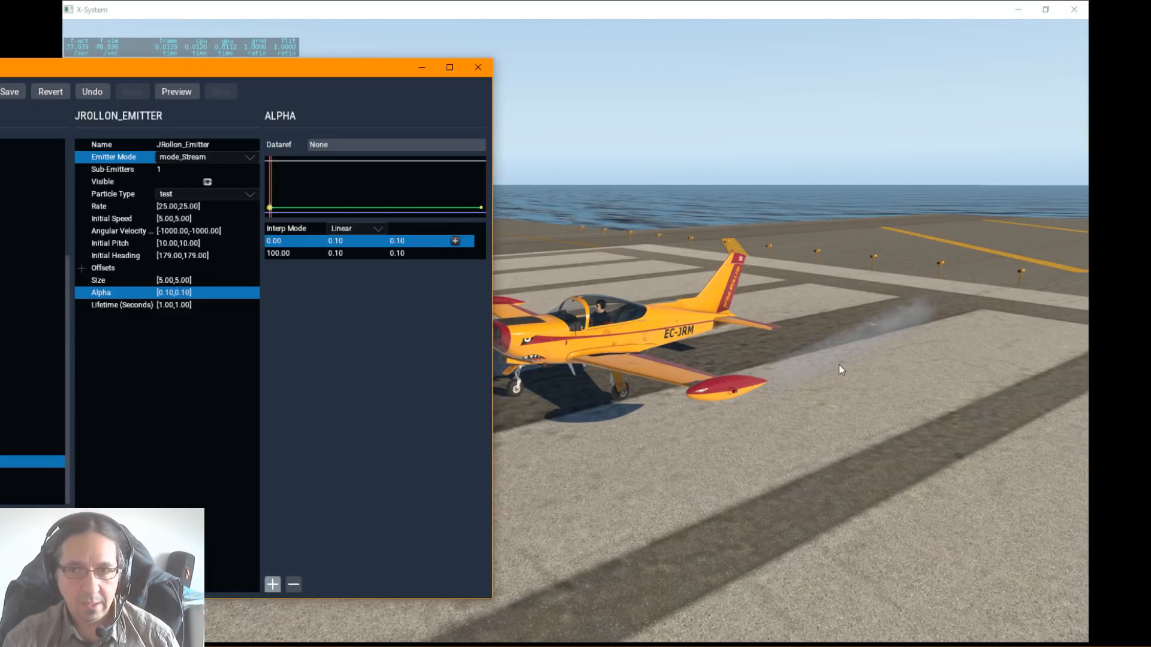
pyautogui.moveTo(847, 407); pyautogui.dragTo(828, 427, button='right')
pyautogui.hotkey('alt', 'Tab')
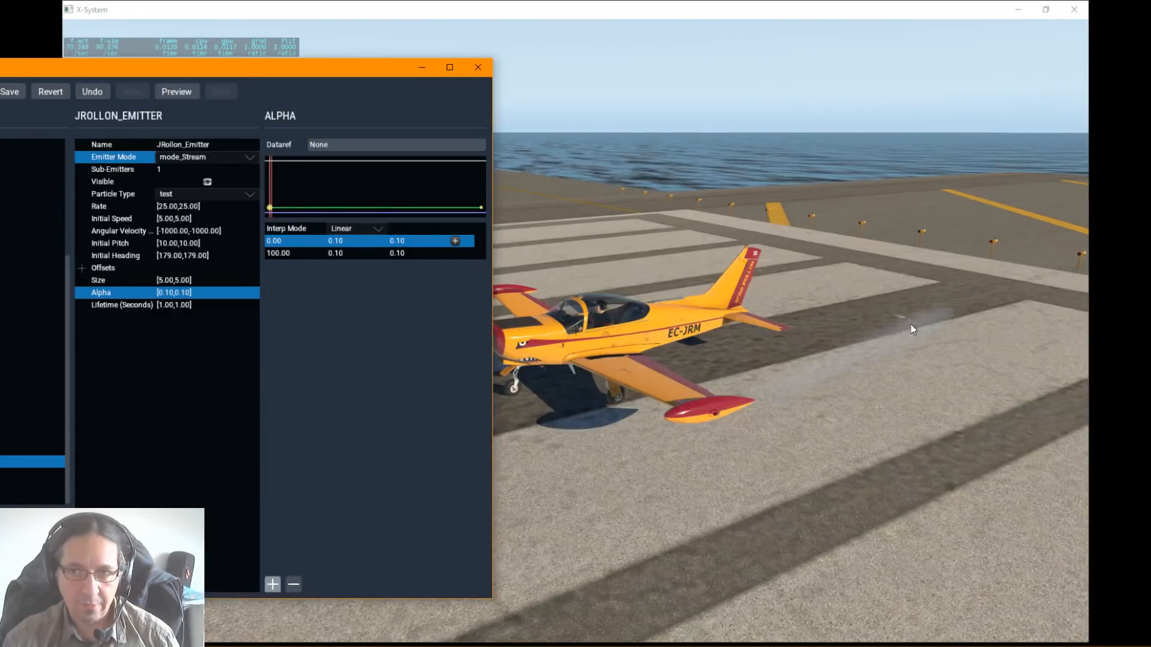
pyautogui.doubleClick(175, 293)
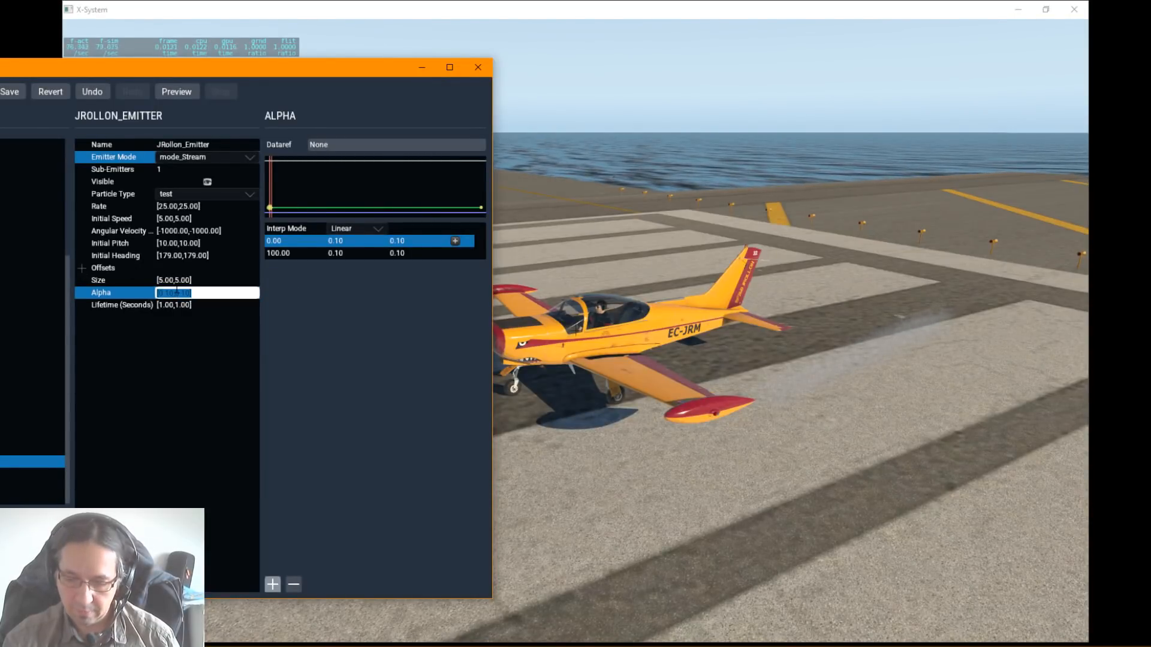
pyautogui.write('1')
pyautogui.press('Return')
# Step: Try an alpha of 50 on the emitter to compare the smoke's opacity, then restore it to 1
pyautogui.doubleClick(176, 293)
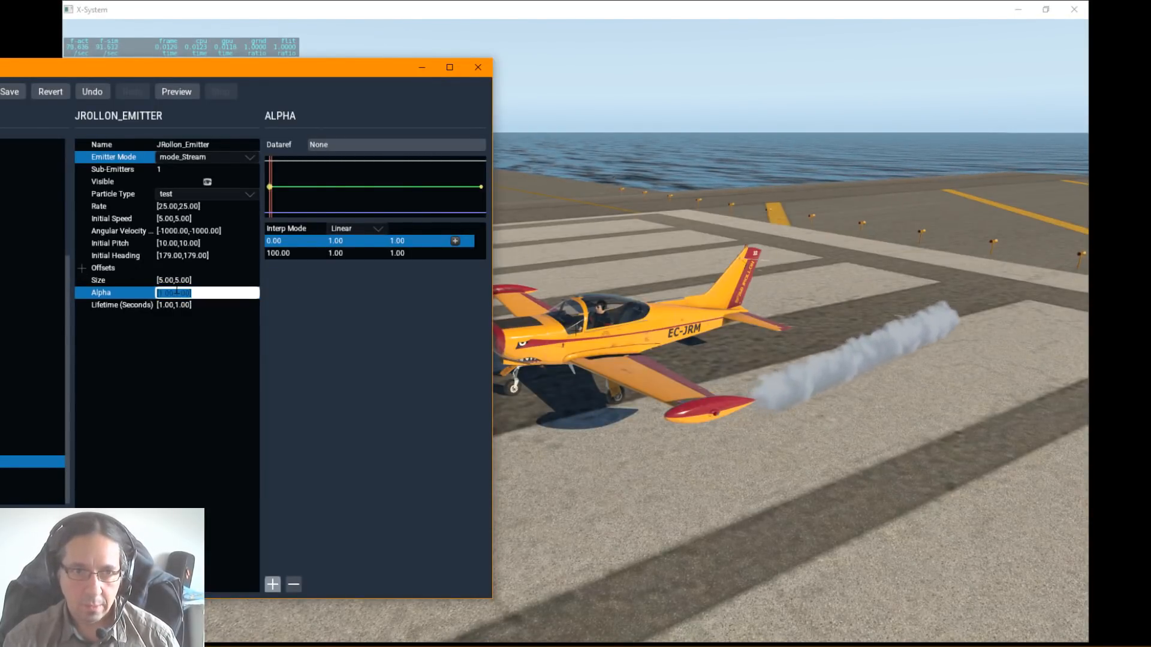
pyautogui.write('50')
pyautogui.press('Return')
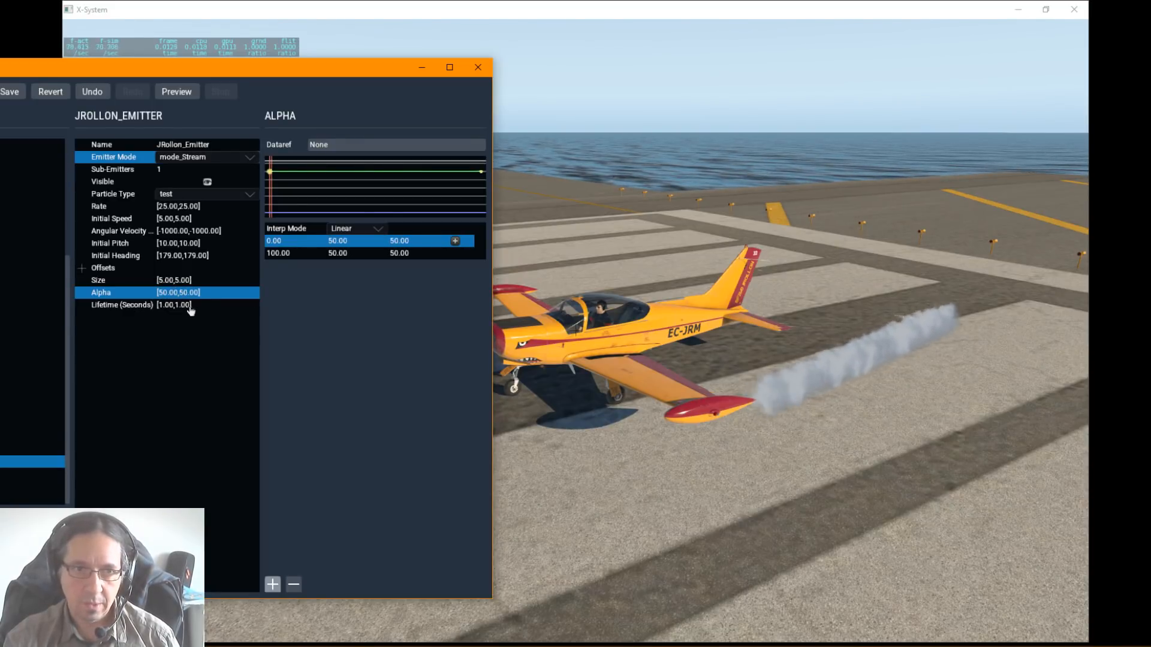
pyautogui.doubleClick(174, 292)
pyautogui.write('1')
pyautogui.press('Return')
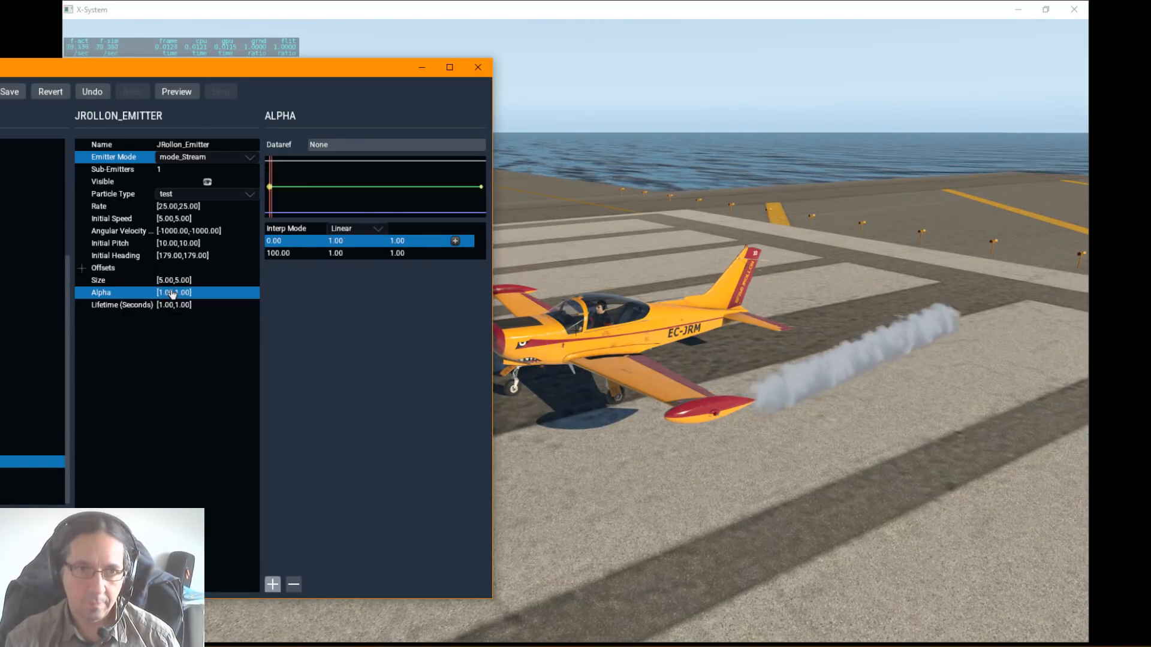
# Step: Set the emitter's lifetime to 5 seconds and check the length of the smoke trail in the simulator
pyautogui.click(191, 306)
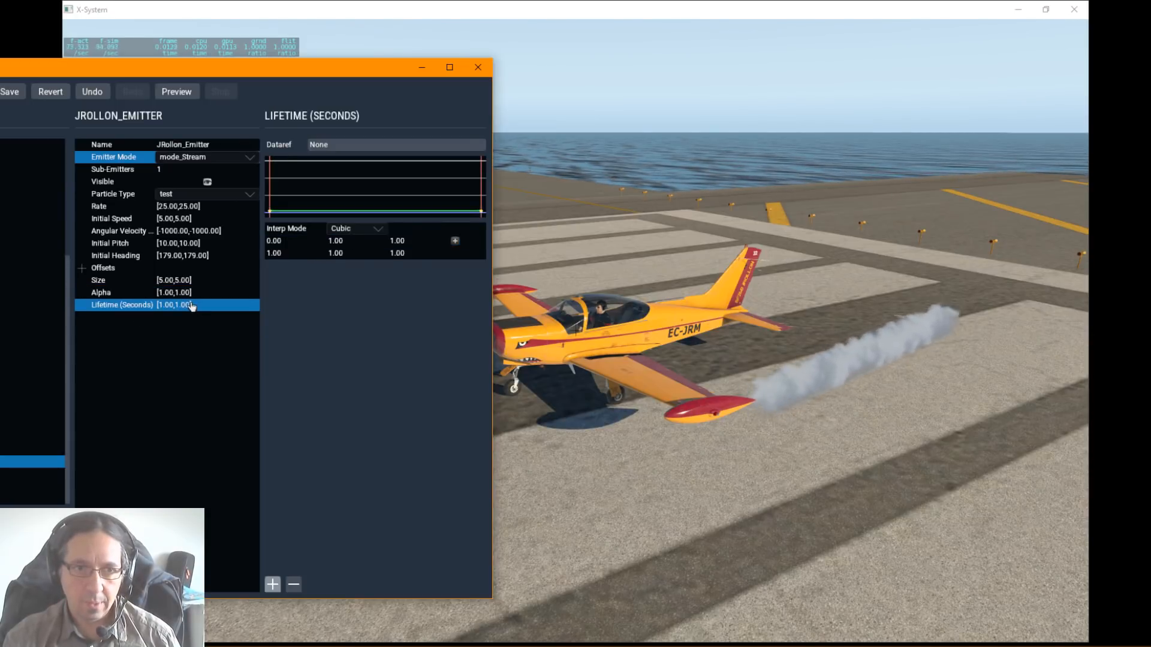
pyautogui.doubleClick(174, 305)
pyautogui.write('5')
pyautogui.press('Return')
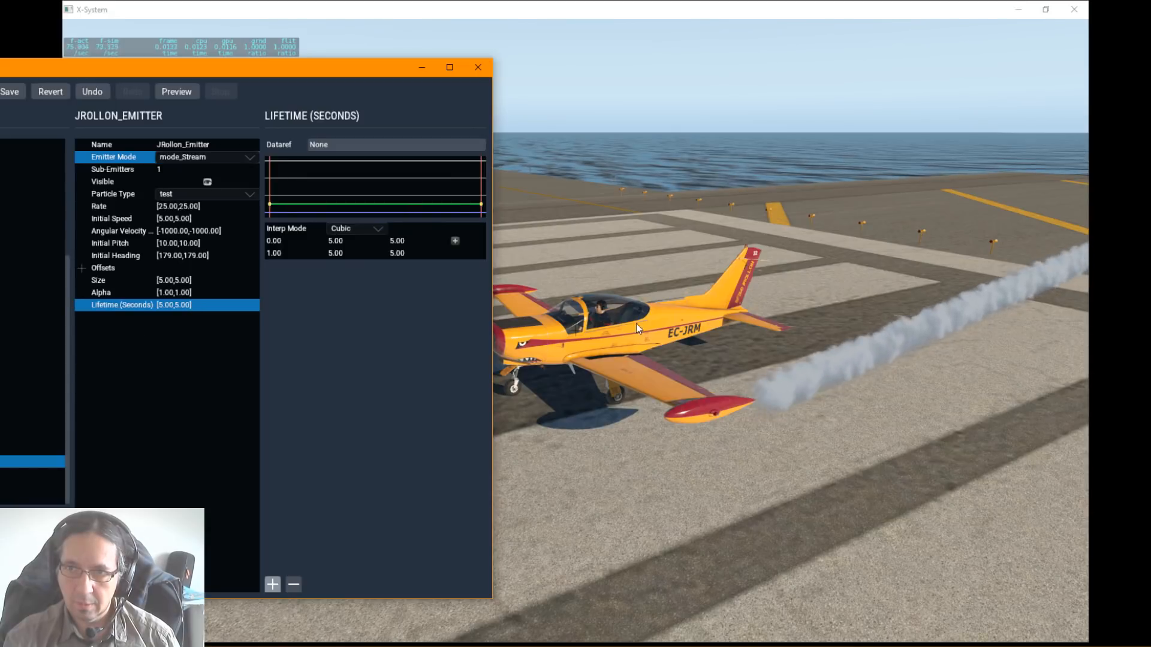
pyautogui.moveTo(636, 324); pyautogui.dragTo(743, 283, button='right')
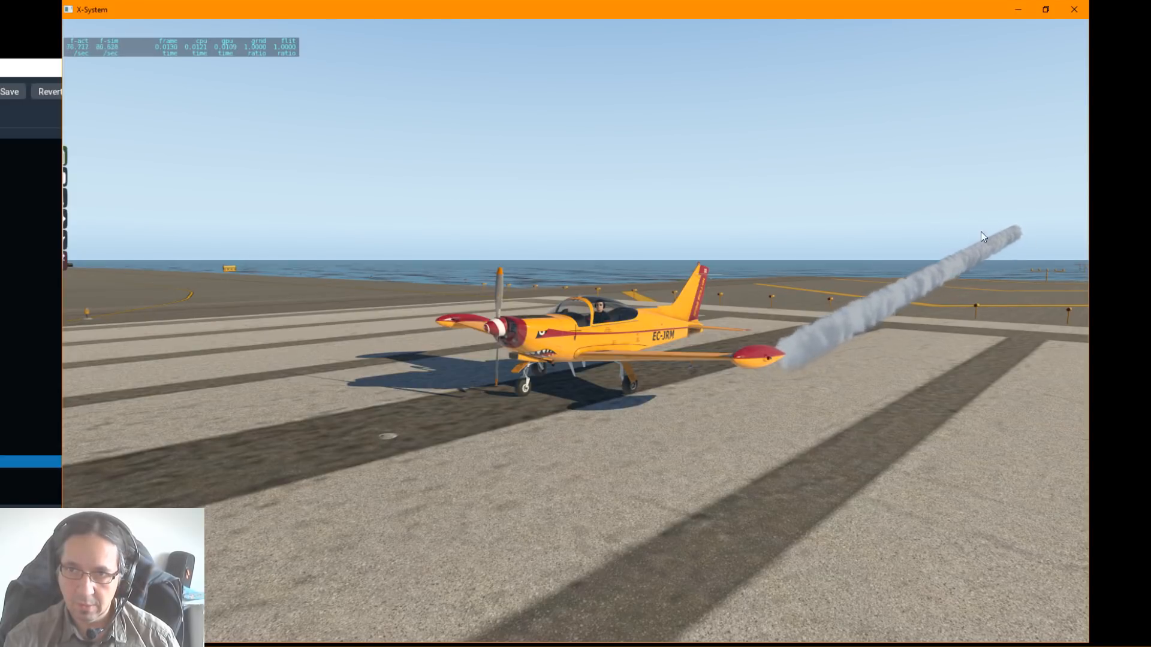
pyautogui.hotkey('alt', 'Tab')
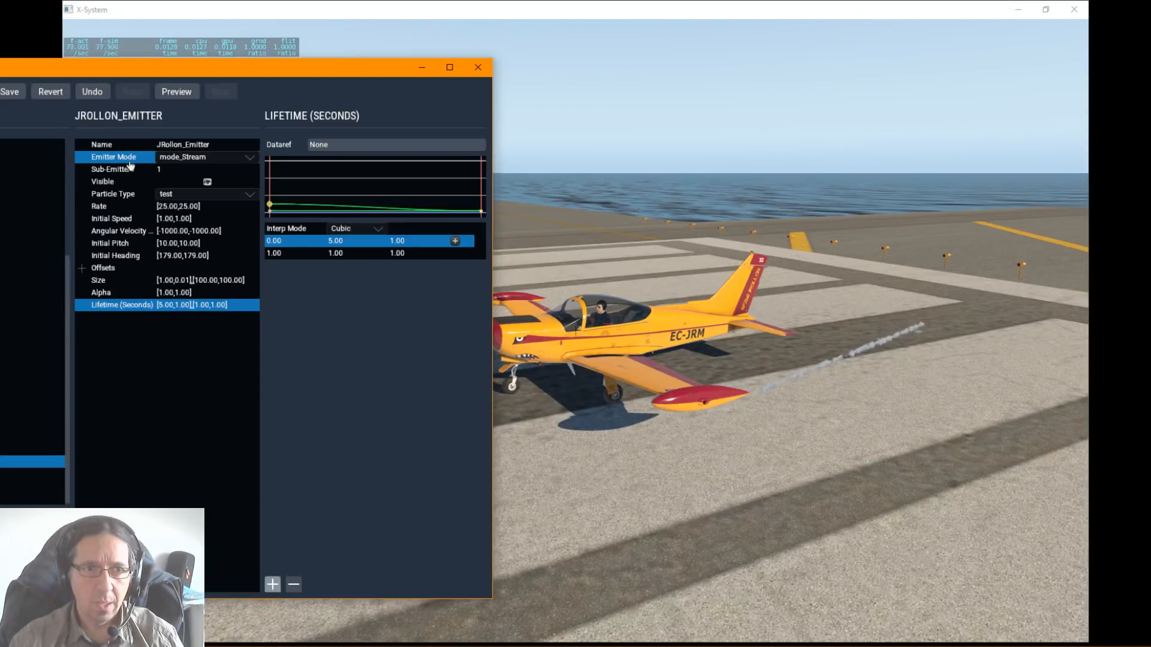
# Step: Reselect JRollon_Emitter among the file's emitters and check which particle type it uses
pyautogui.moveTo(193, 66); pyautogui.dragTo(547, 61)
pyautogui.scroll(4, 295, 393)
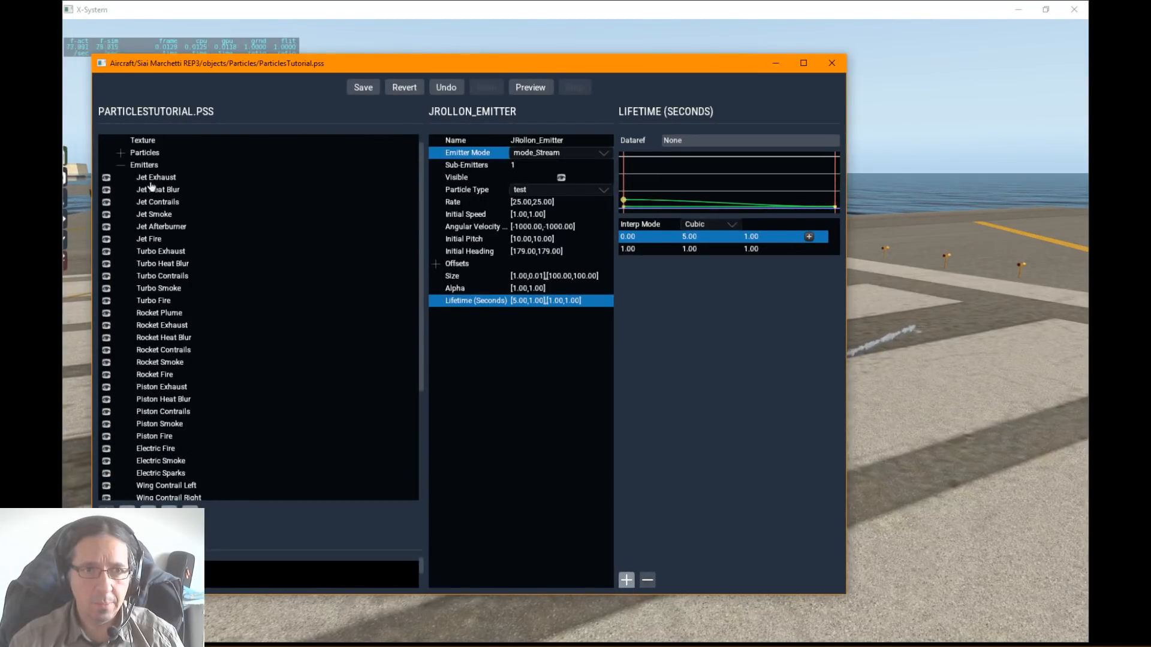
pyautogui.click(121, 165)
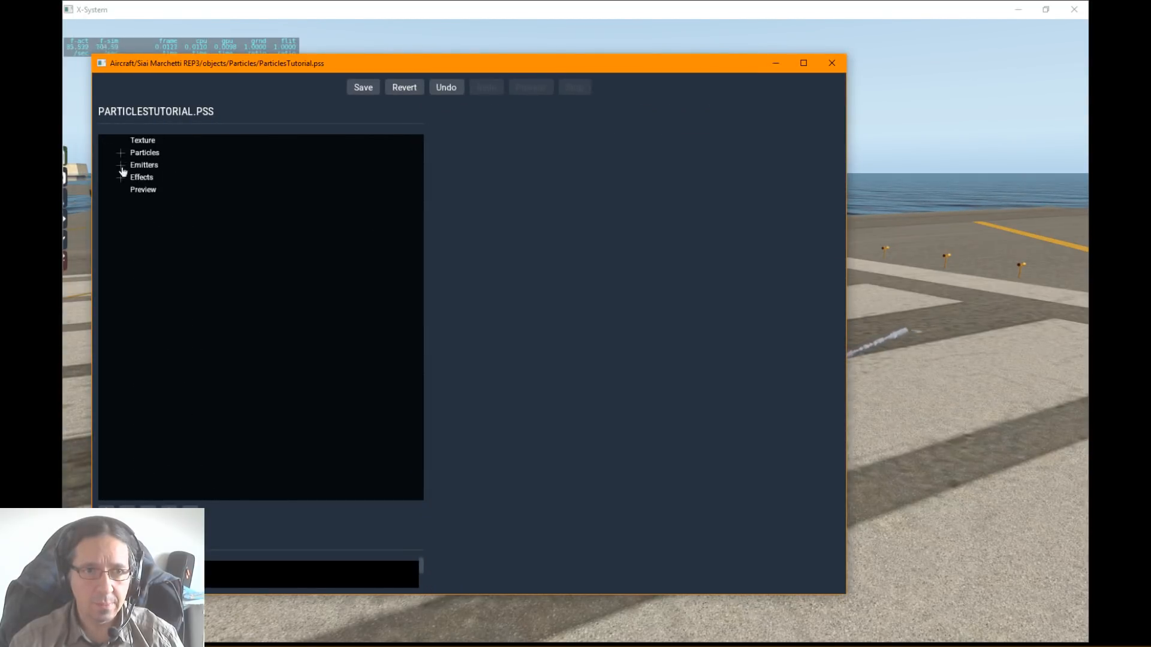
pyautogui.click(122, 167)
pyautogui.scroll(-4, 160, 297)
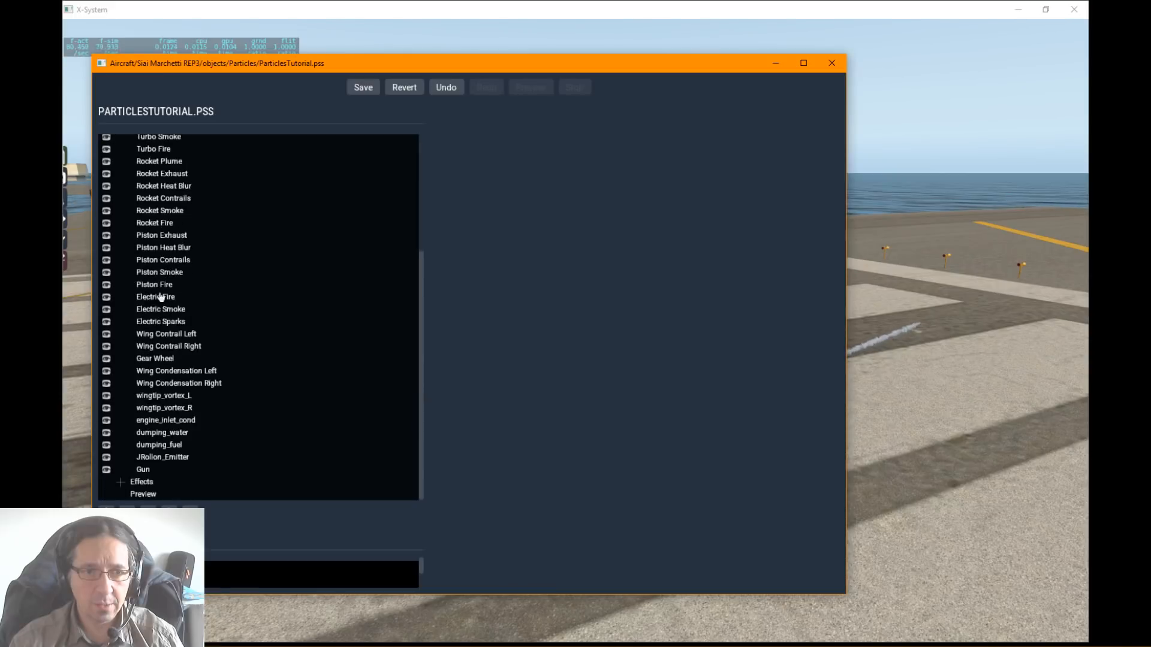
pyautogui.click(165, 458)
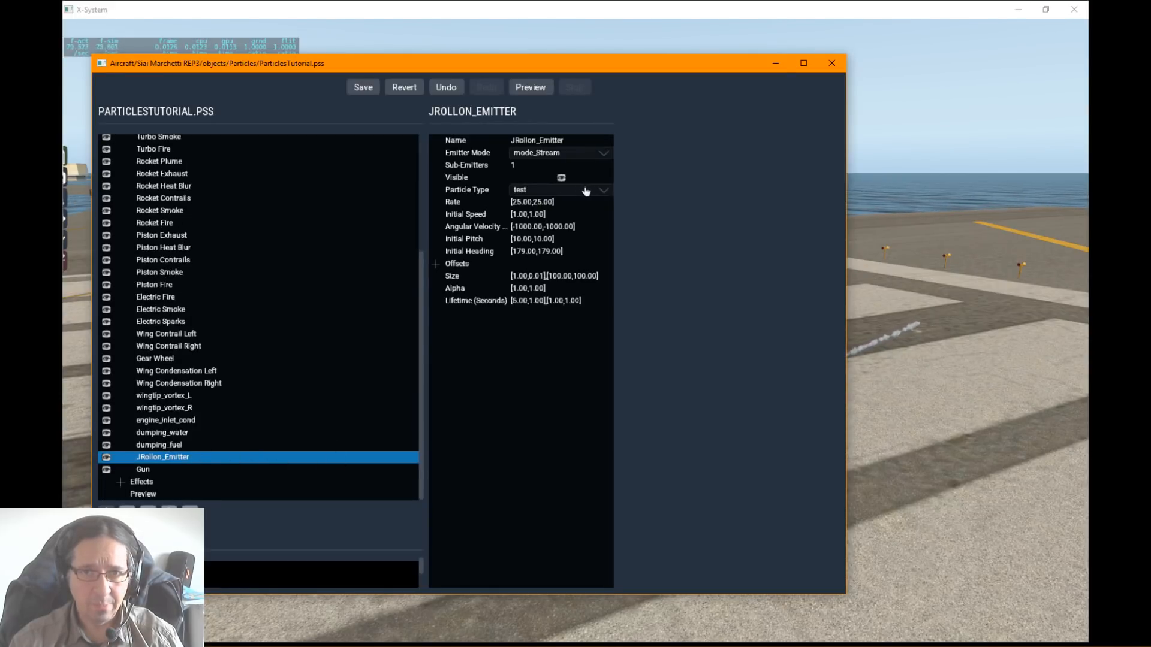
pyautogui.scroll(4, 320, 268)
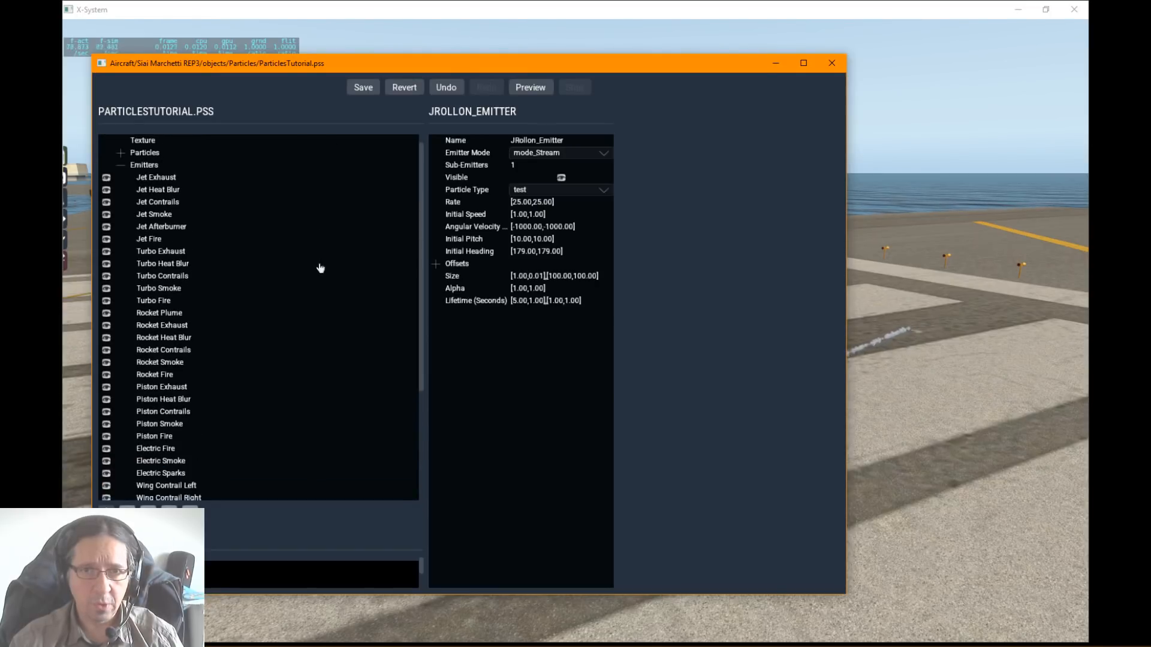
# Step: Open the properties of the test particle and reposition the editor window so the aircraft's smoke is in view
pyautogui.click(121, 154)
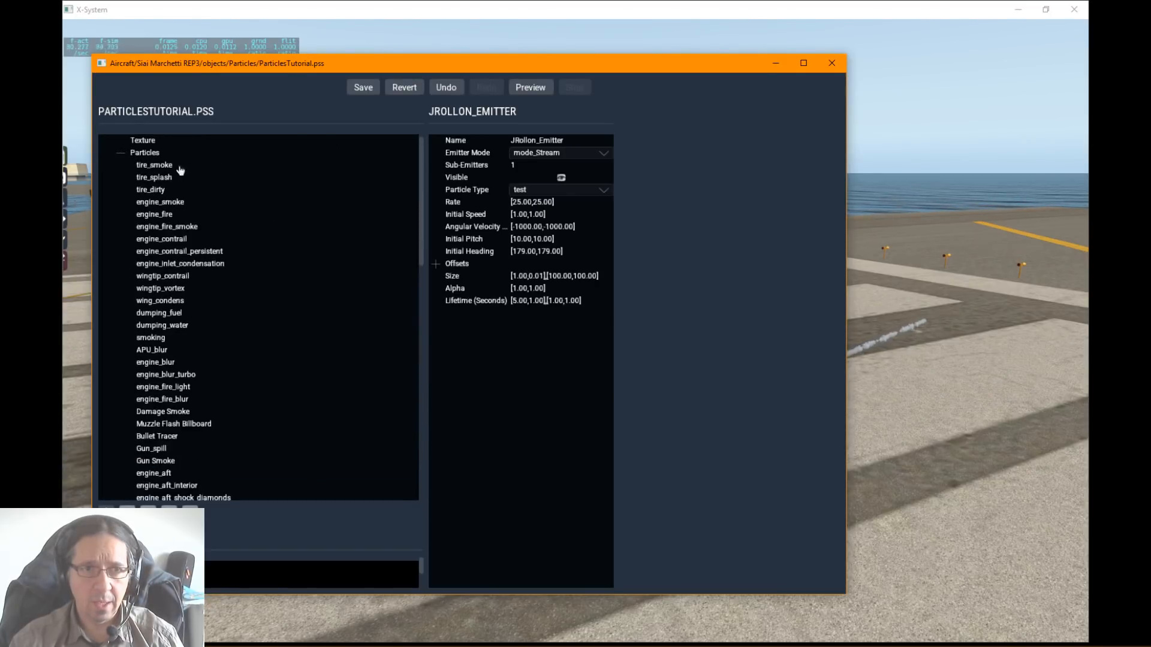
pyautogui.scroll(-8, 157, 192)
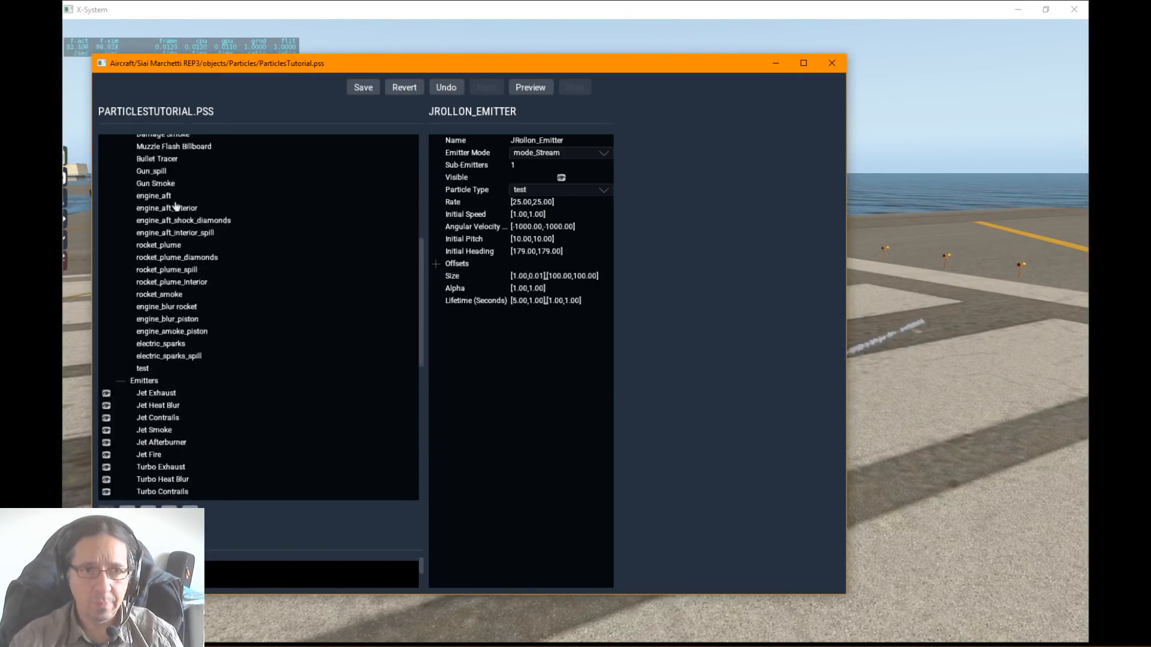
pyautogui.scroll(4, 175, 207)
pyautogui.scroll(-3, 175, 207)
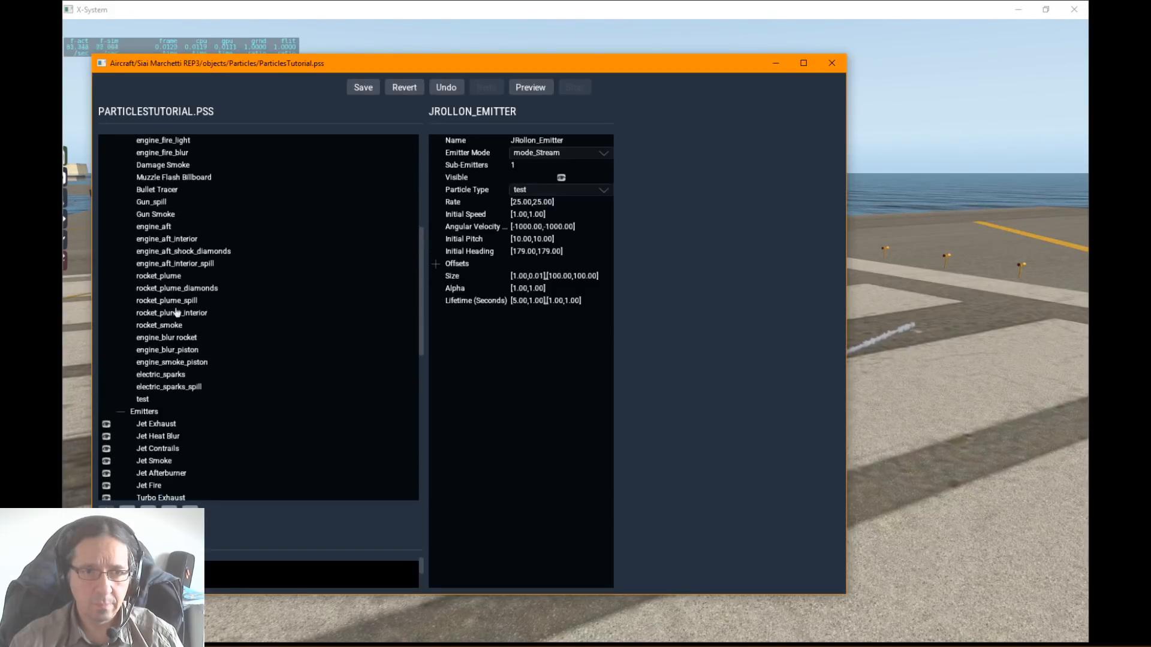
pyautogui.click(151, 401)
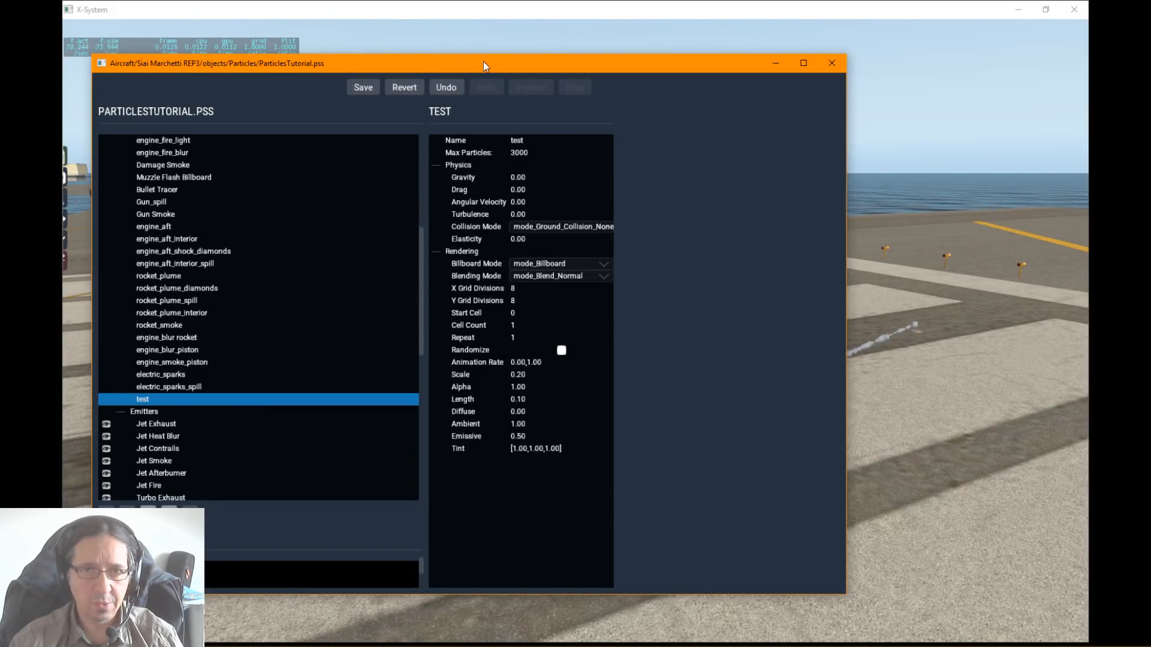
pyautogui.moveTo(483, 61); pyautogui.dragTo(117, 51)
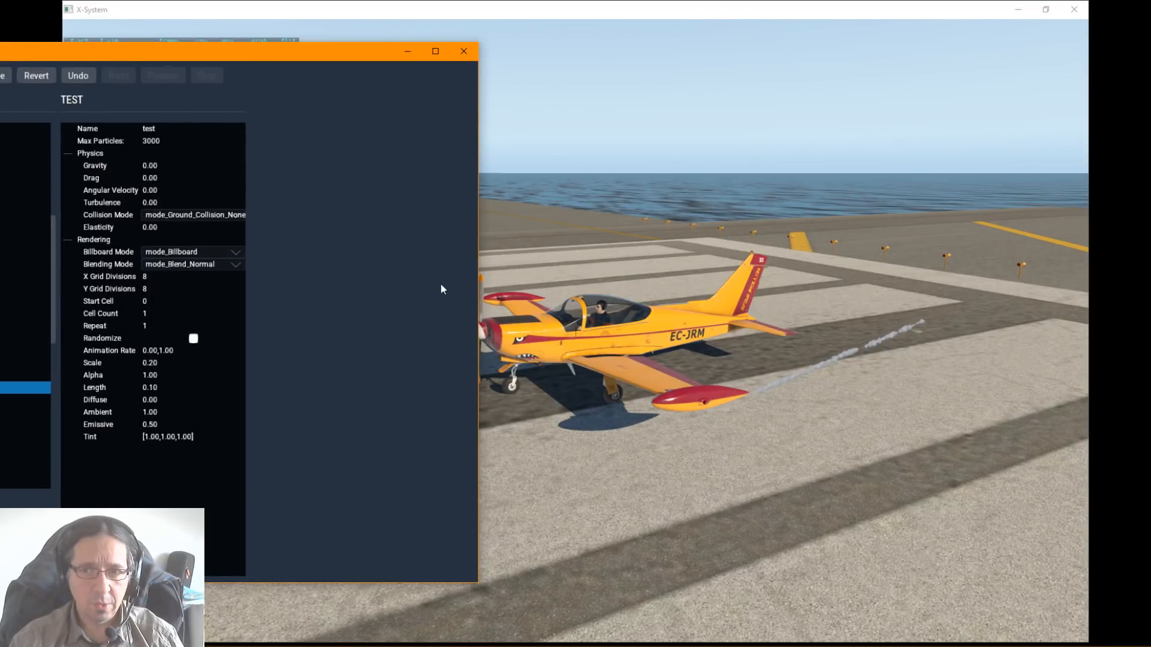
# Step: Set the test particle's maximum number of particles to 10000
pyautogui.click(152, 144)
pyautogui.click(158, 144)
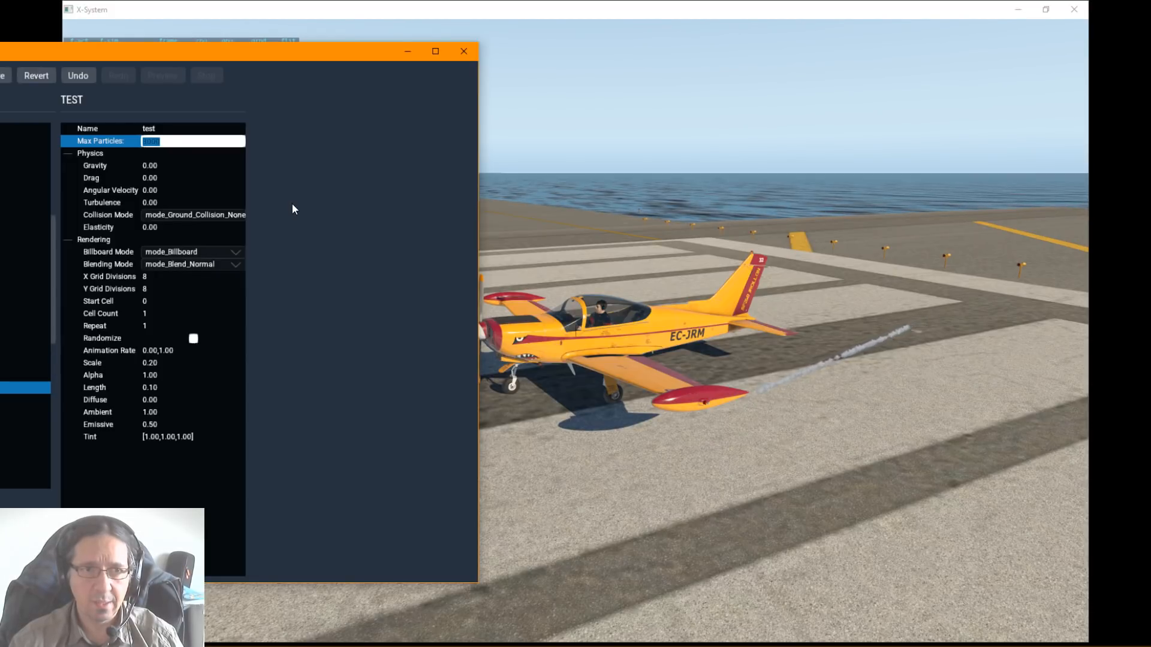
pyautogui.write('10000')
pyautogui.press('Return')
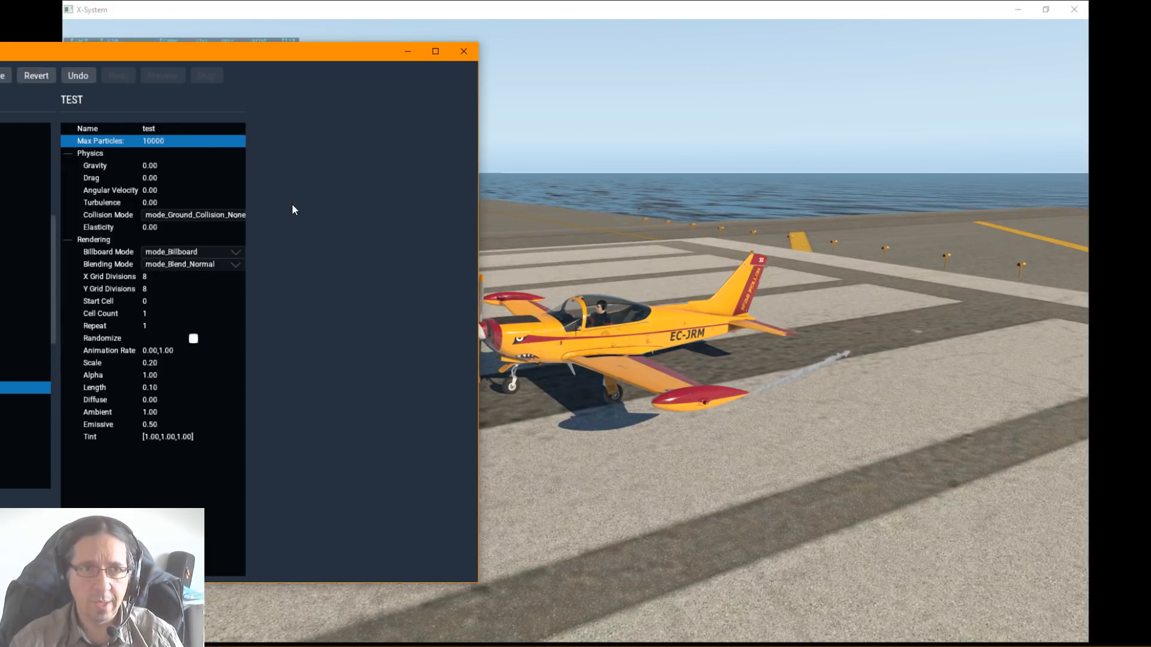
# Step: Reposition the editor window and limit the test particle's maximum number of particles to 1
pyautogui.moveTo(232, 55); pyautogui.dragTo(247, 79)
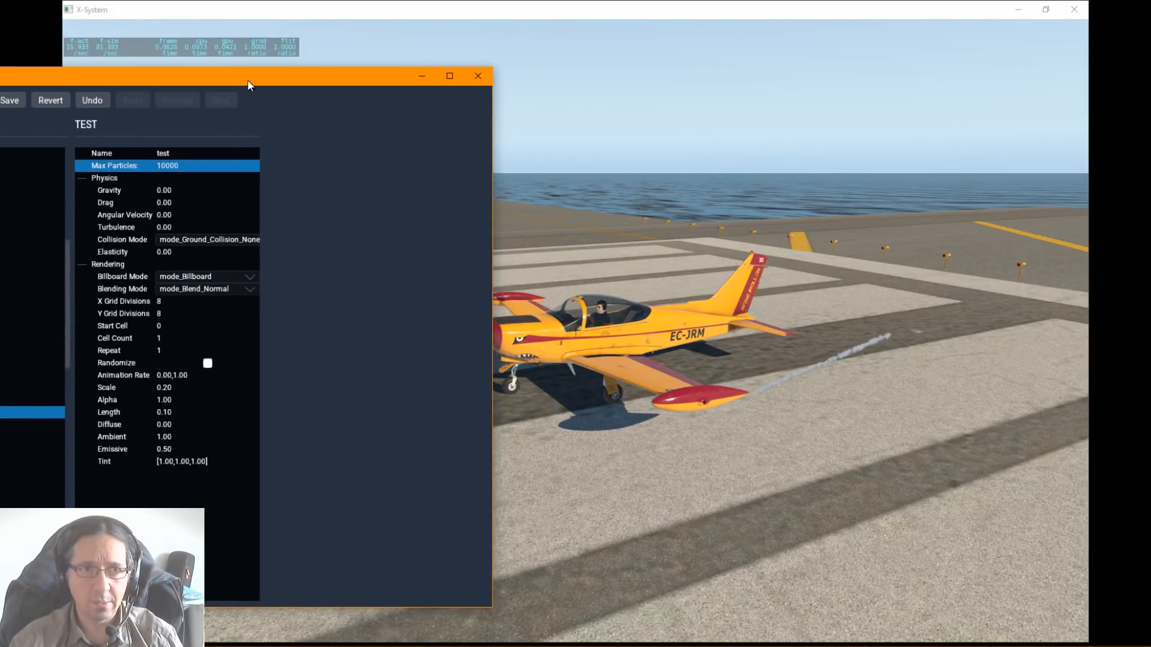
pyautogui.doubleClick(187, 169)
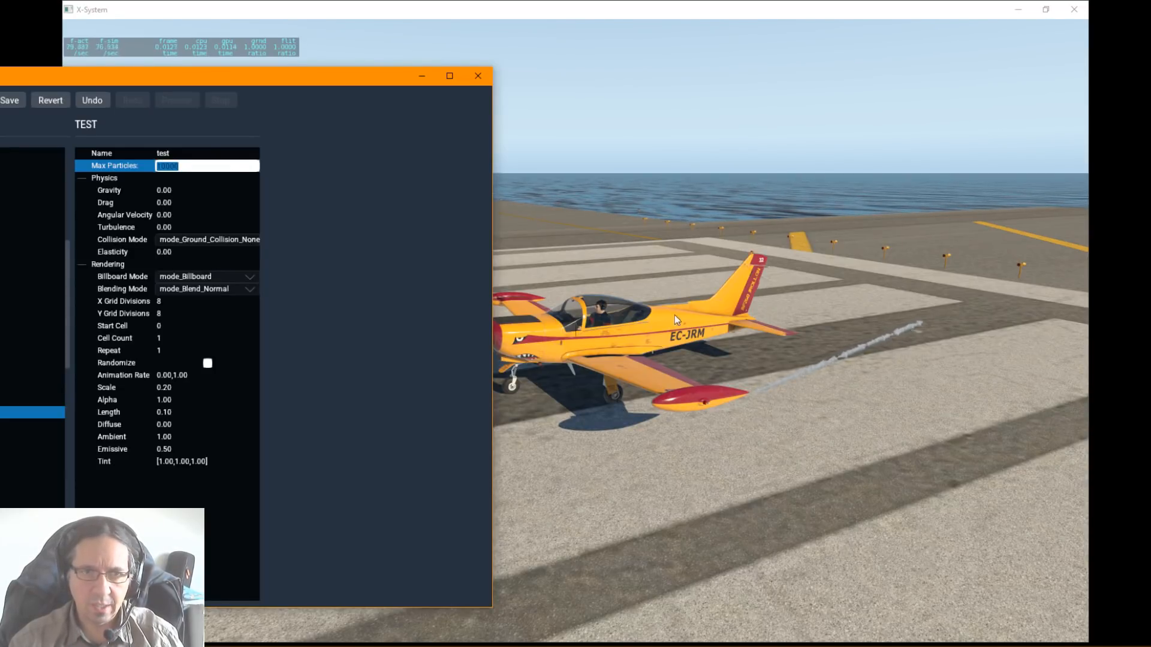
pyautogui.write('1')
pyautogui.press('Return')
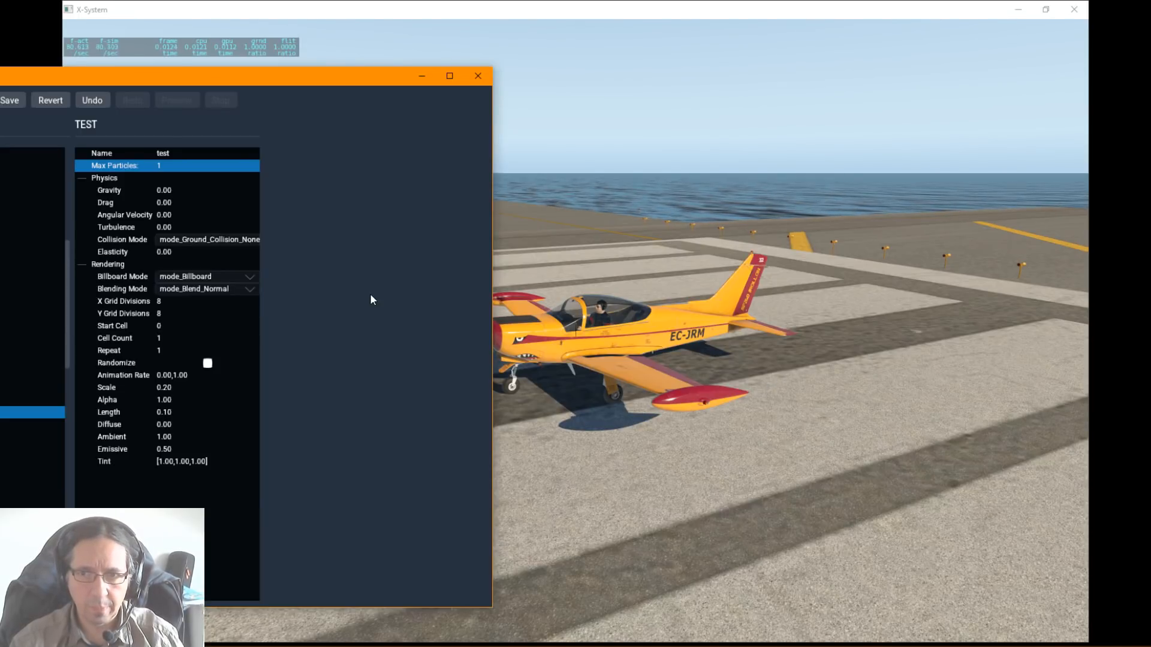
# Step: Set the test particle's maximum number of particles to 3000
pyautogui.doubleClick(174, 167)
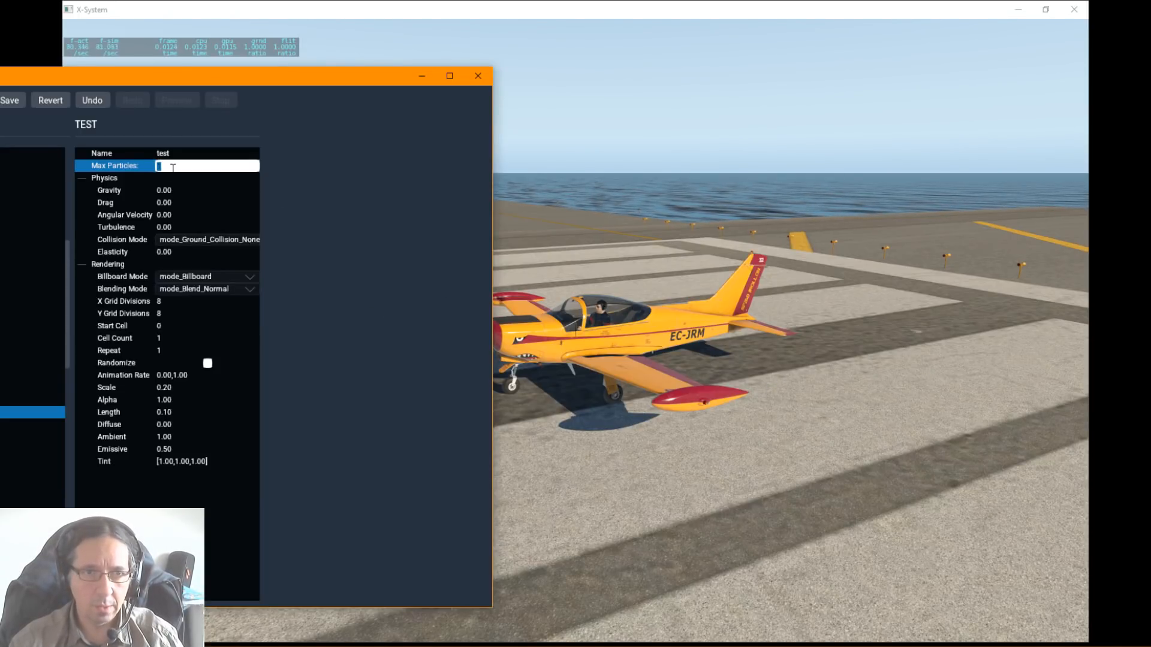
pyautogui.write('300')
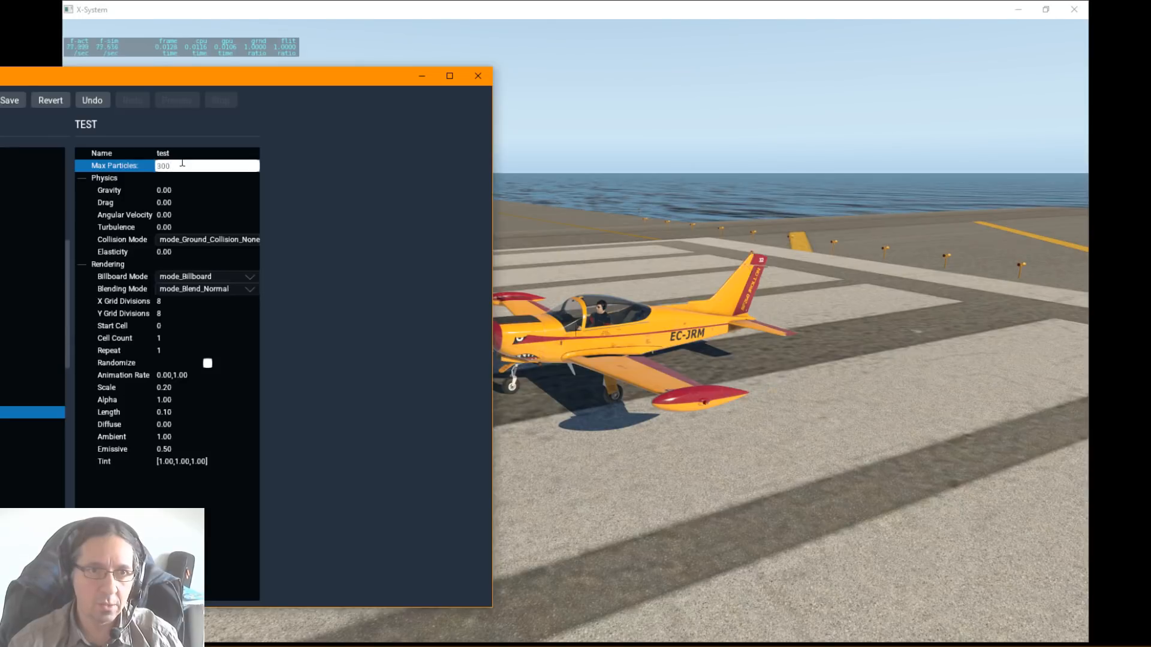
pyautogui.write('0')
pyautogui.press('Return')
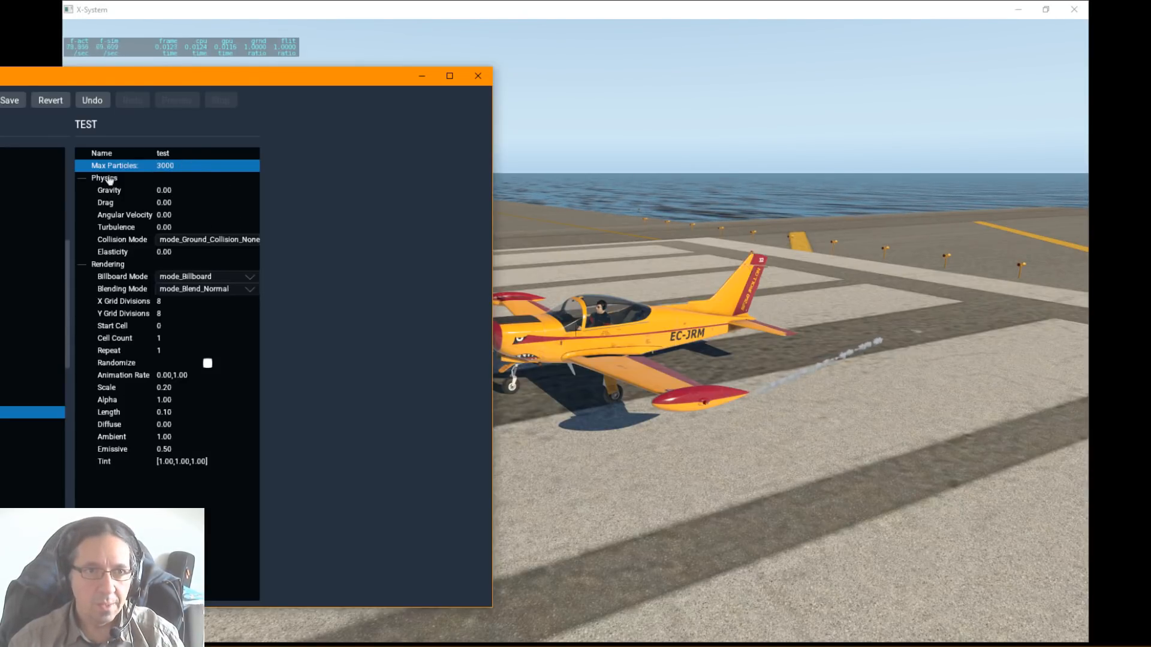
# Step: Set the test particle's gravity to 1 and watch how the smoke trail falls
pyautogui.click(169, 191)
pyautogui.doubleClick(170, 195)
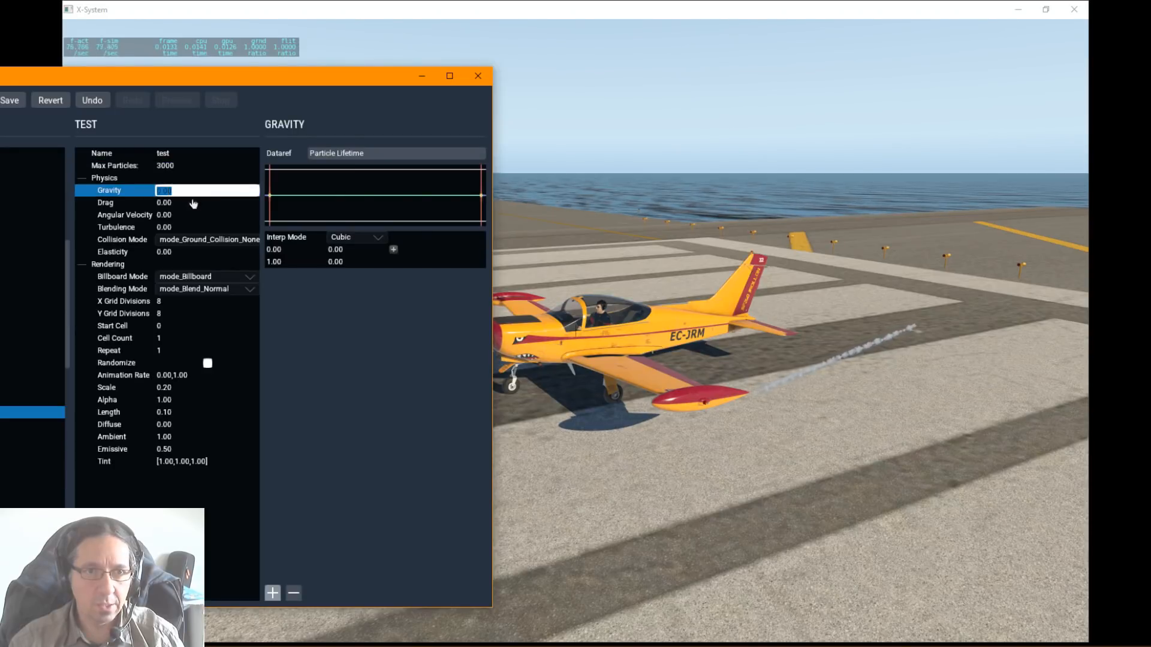
pyautogui.write('1')
pyautogui.press('Return')
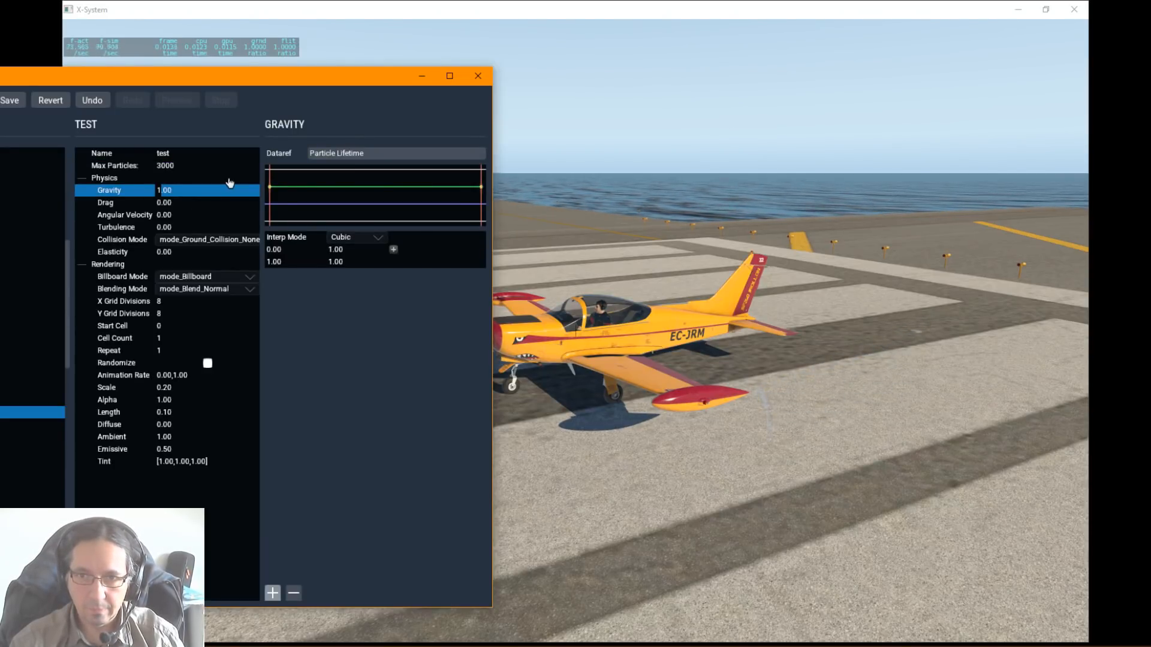
# Step: Lower the test particle's gravity first to 0.1 and then to 0.01, checking the smoke trail each time
pyautogui.doubleClick(169, 191)
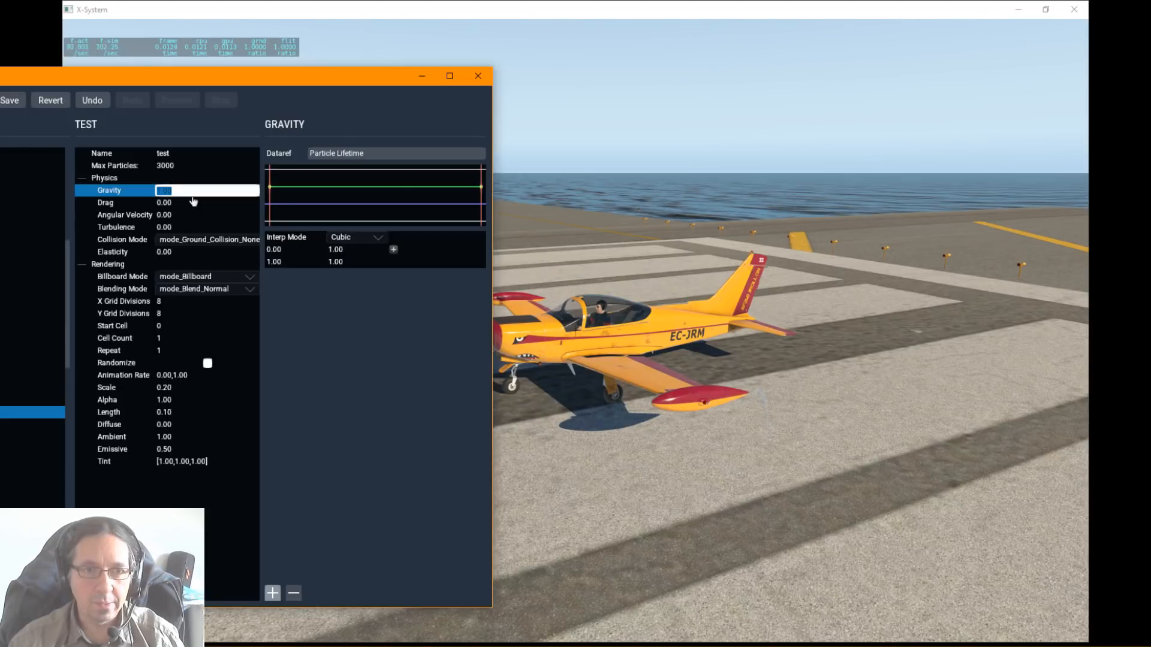
pyautogui.write('0.1')
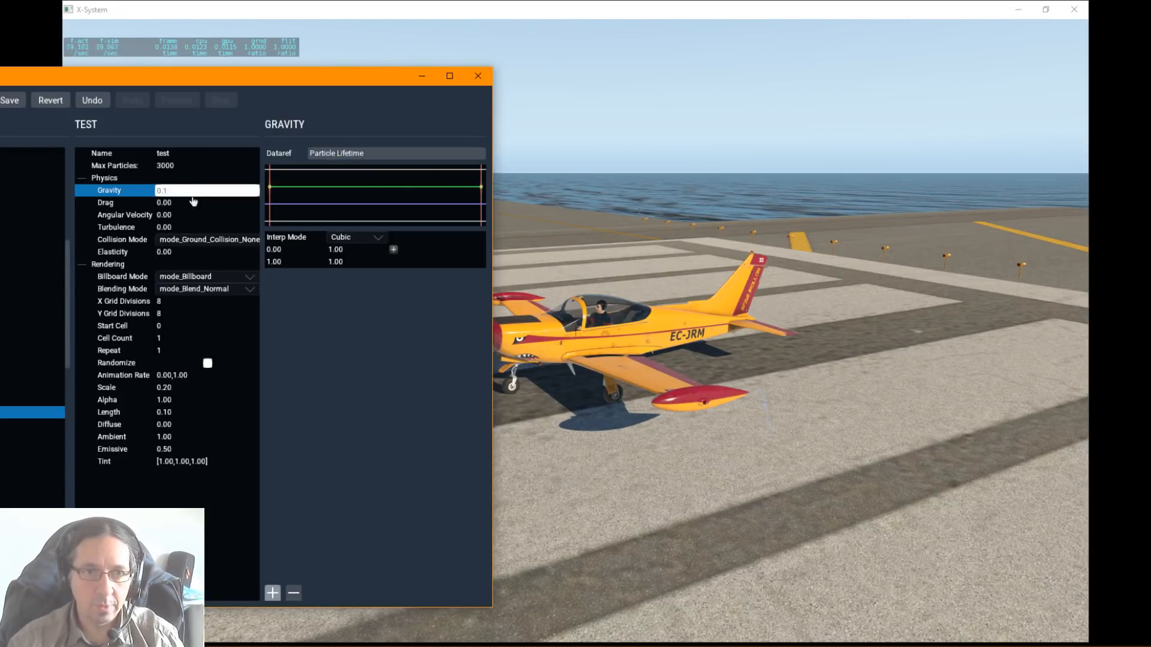
pyautogui.press('Return')
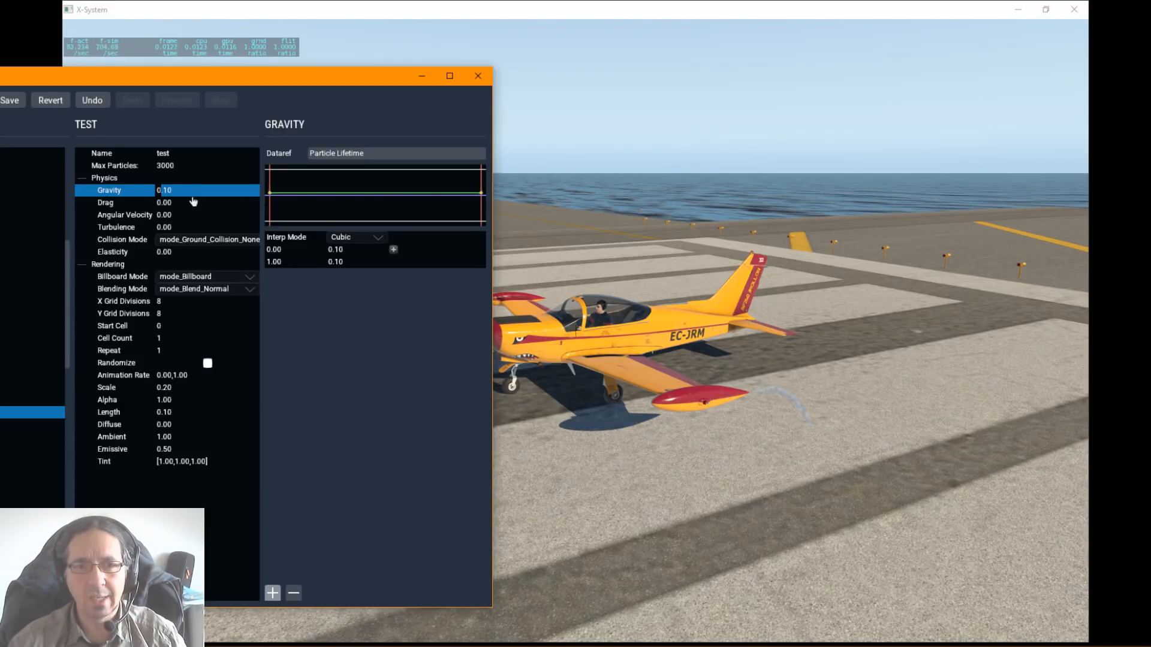
pyautogui.doubleClick(171, 190)
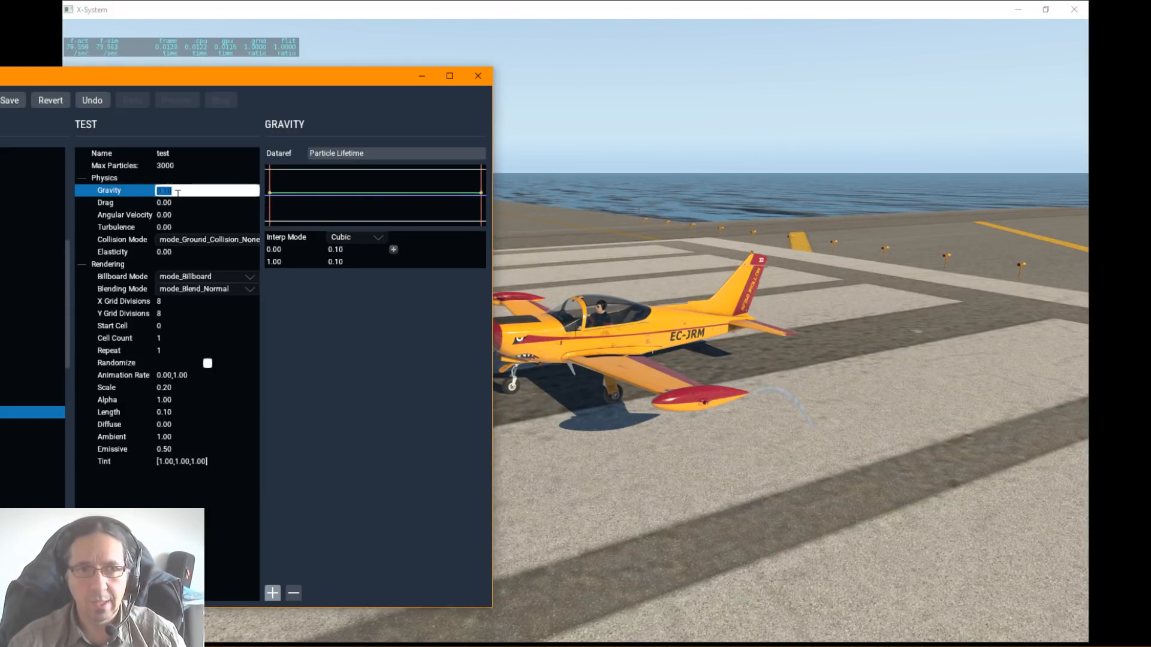
pyautogui.write('0')
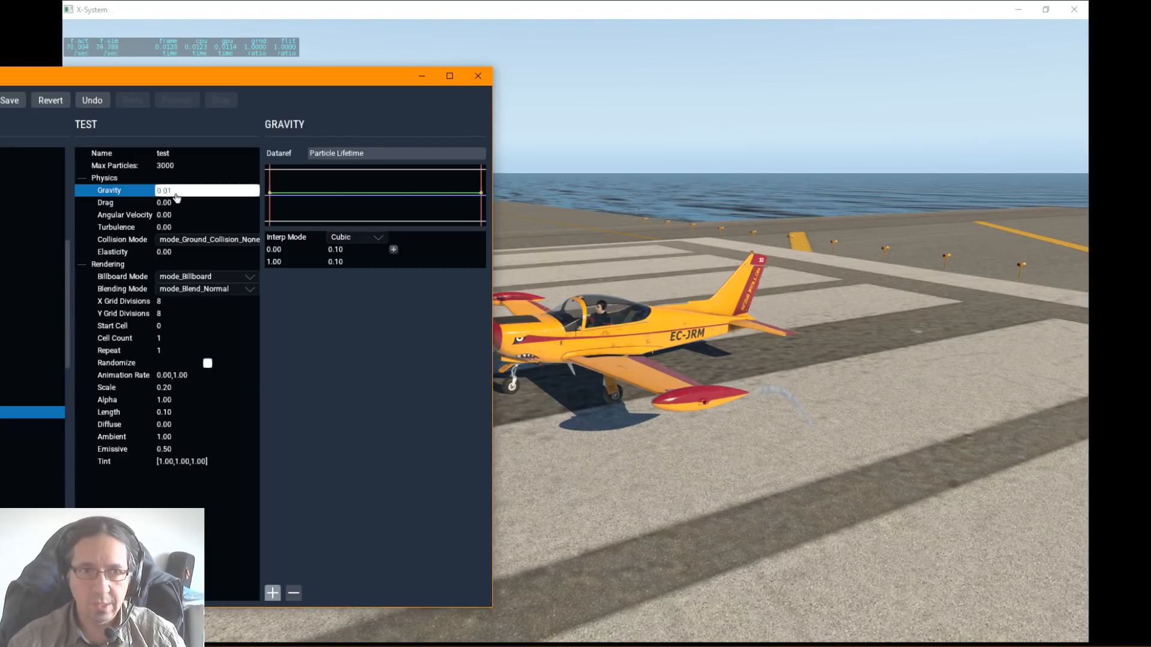
pyautogui.press('Return')
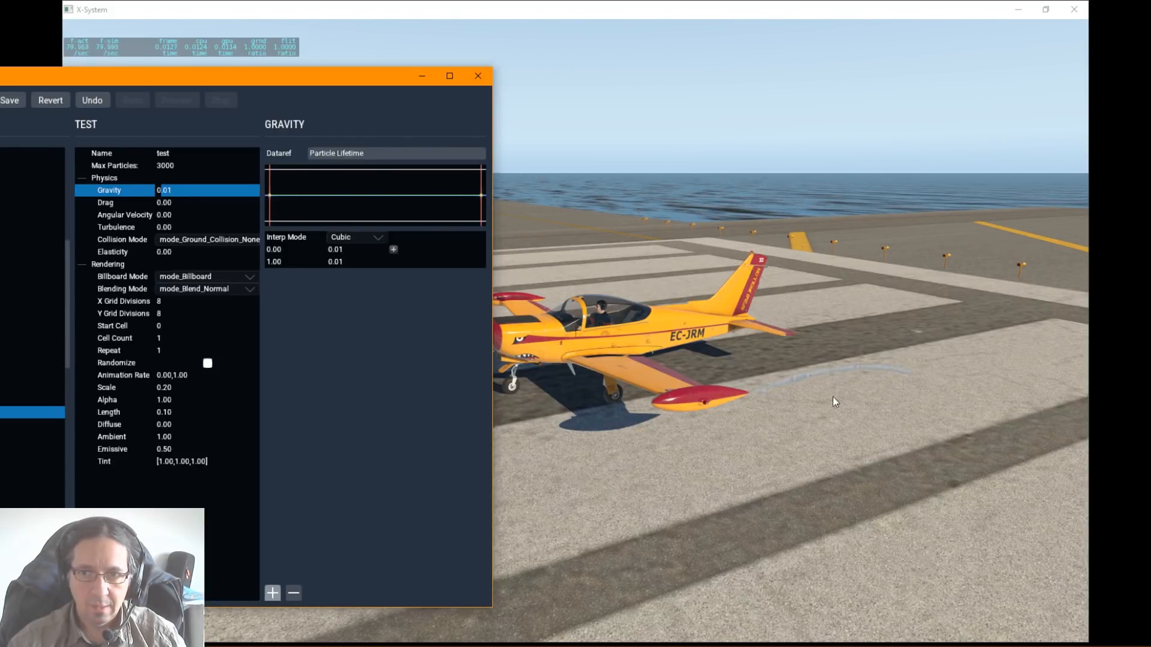
# Step: Set the test particle's drag to 5 and watch its effect on the smoke trail
pyautogui.click(160, 205)
pyautogui.click(160, 205)
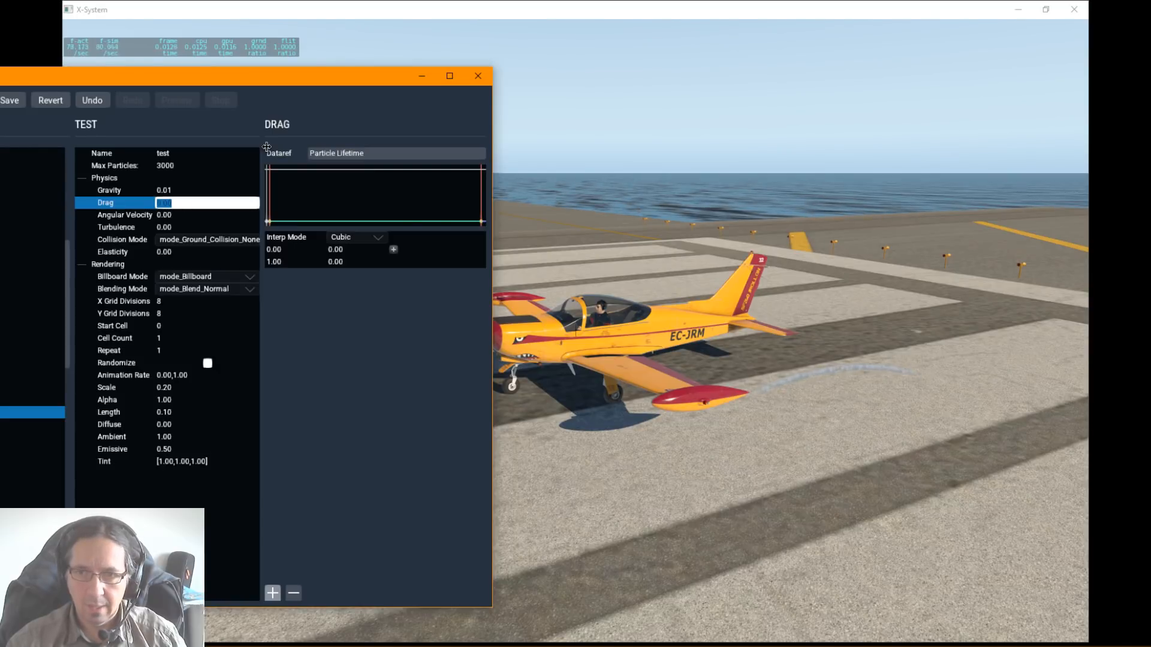
pyautogui.write('5')
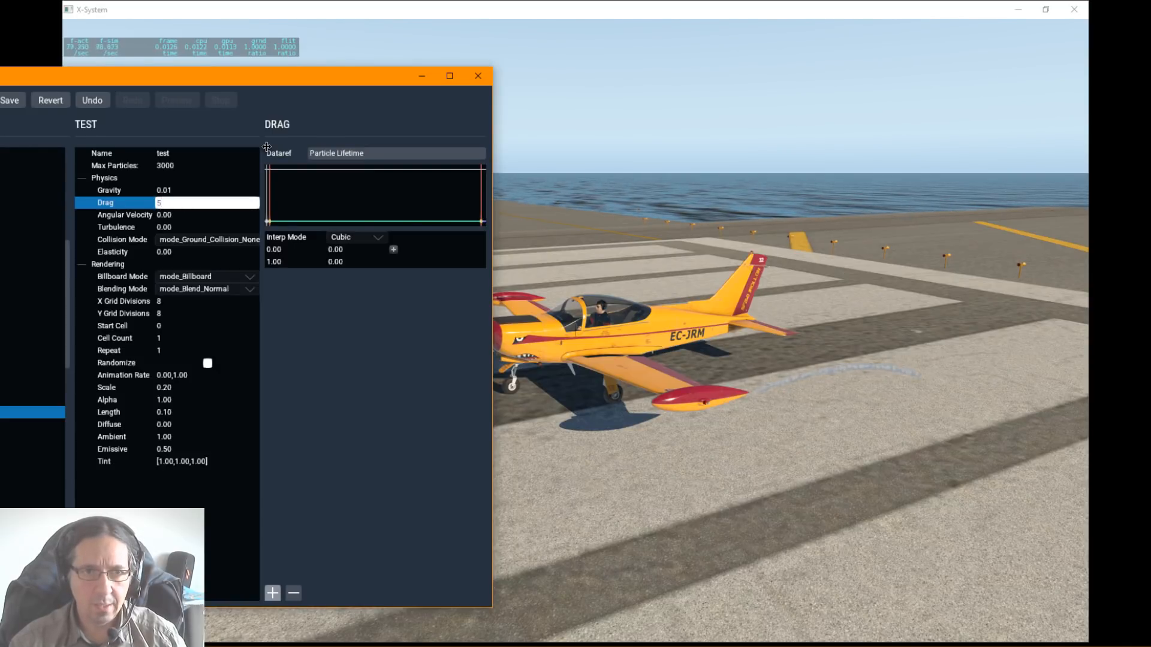
pyautogui.press('Return')
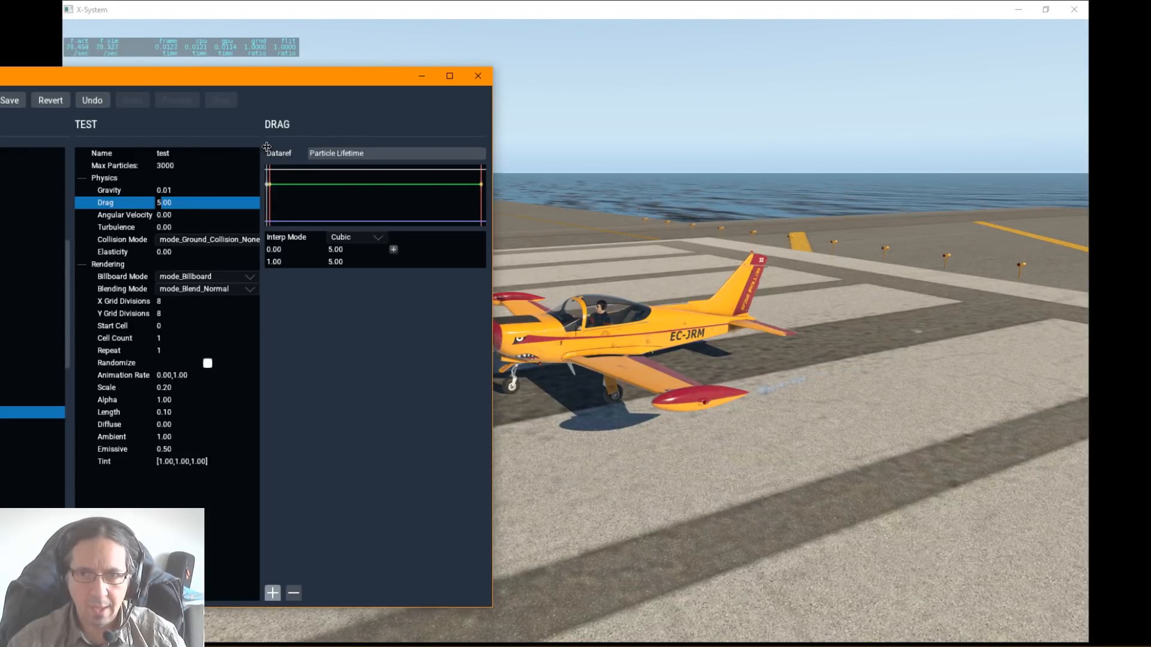
# Step: Reduce the test particle's drag to 1 and then to 0.1, comparing the smoke trails
pyautogui.click(165, 202)
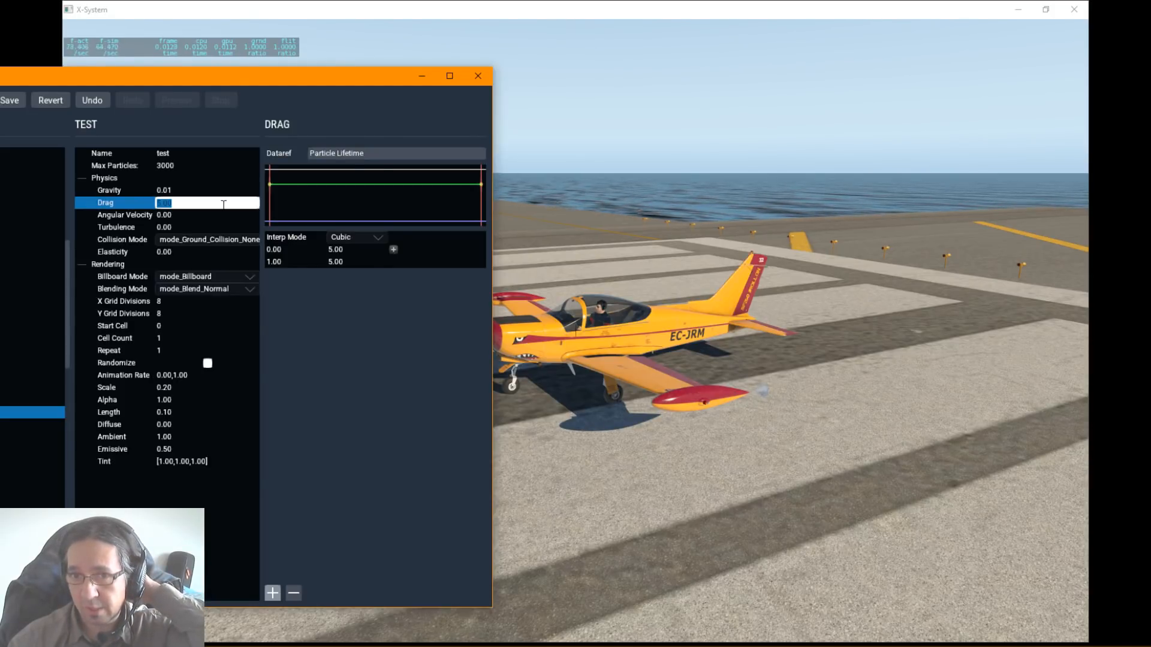
pyautogui.write('1')
pyautogui.press('Return')
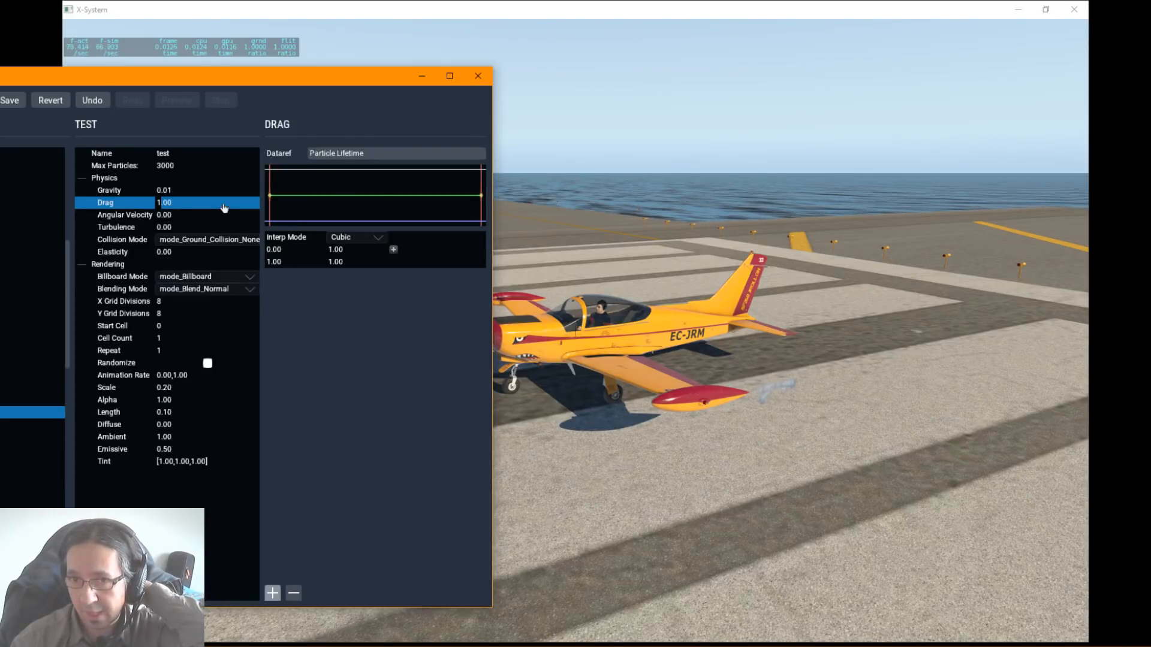
pyautogui.click(223, 204)
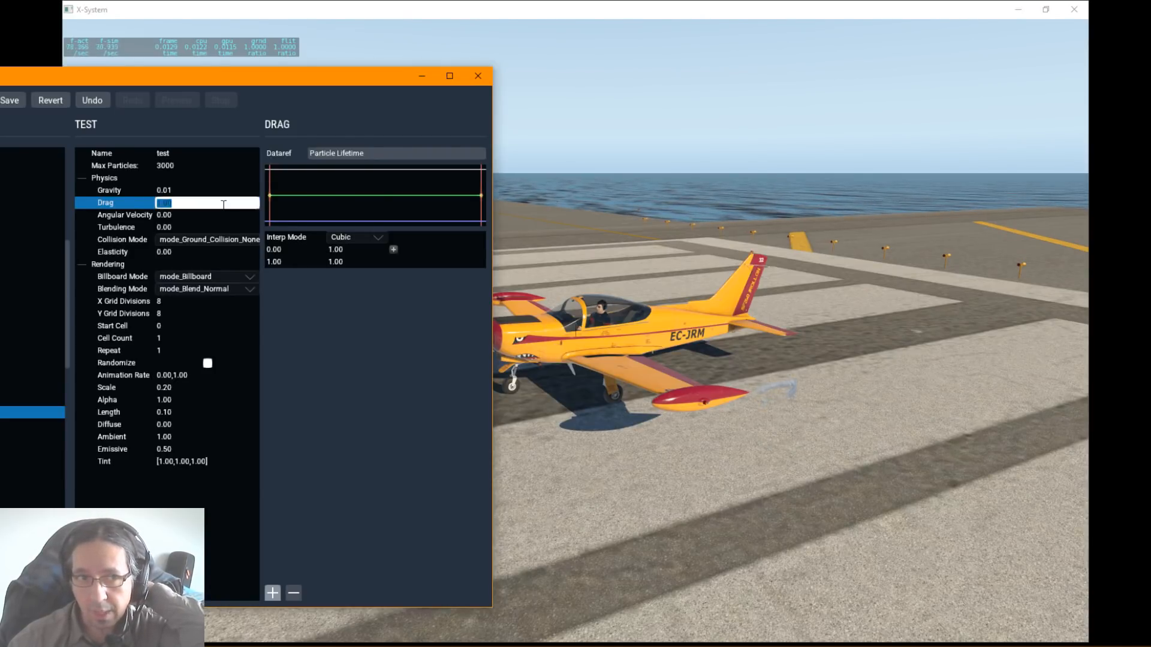
pyautogui.write('0.1')
pyautogui.press('Return')
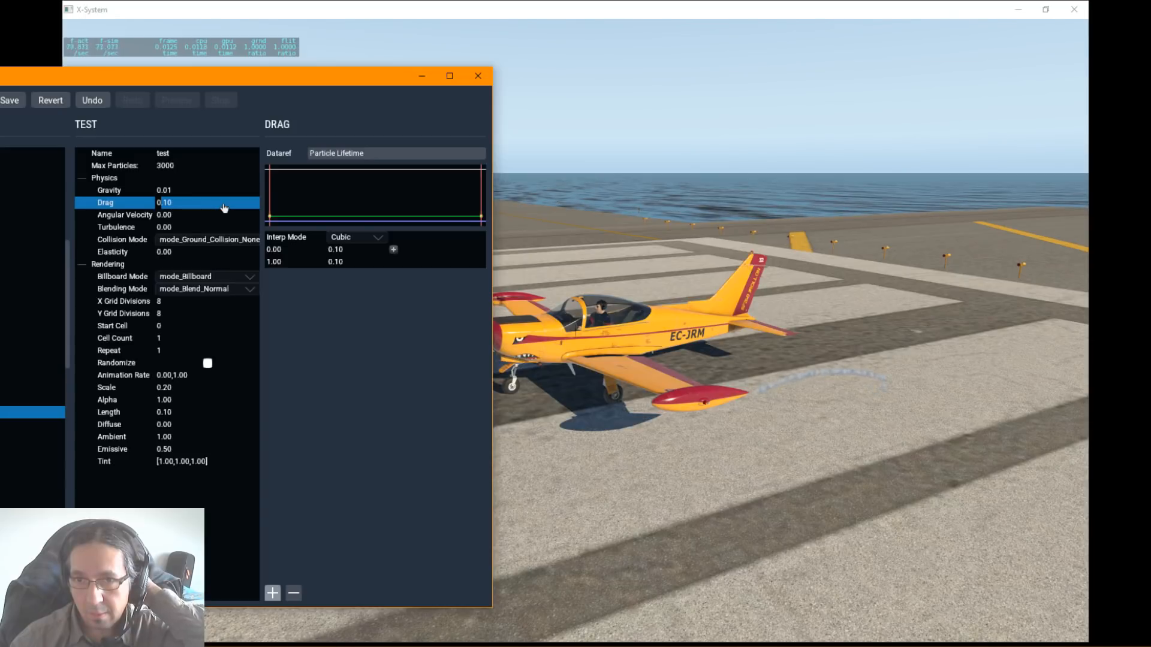
# Step: Set the test particle's drag to 0.5
pyautogui.click(224, 206)
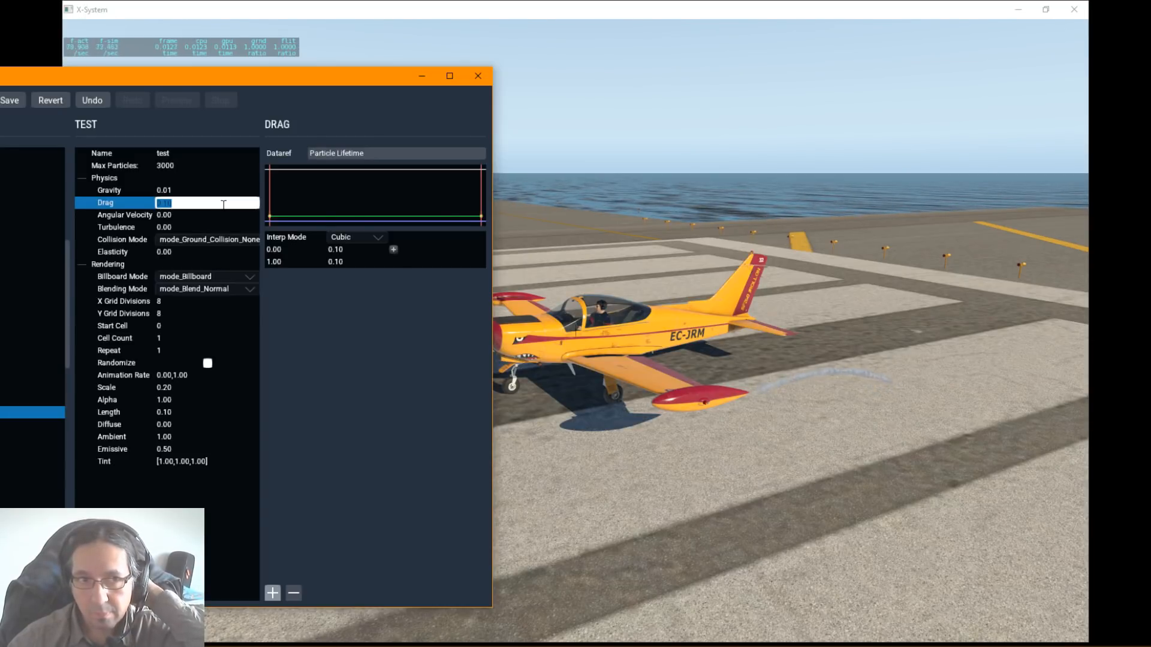
pyautogui.write('0')
pyautogui.press('Return')
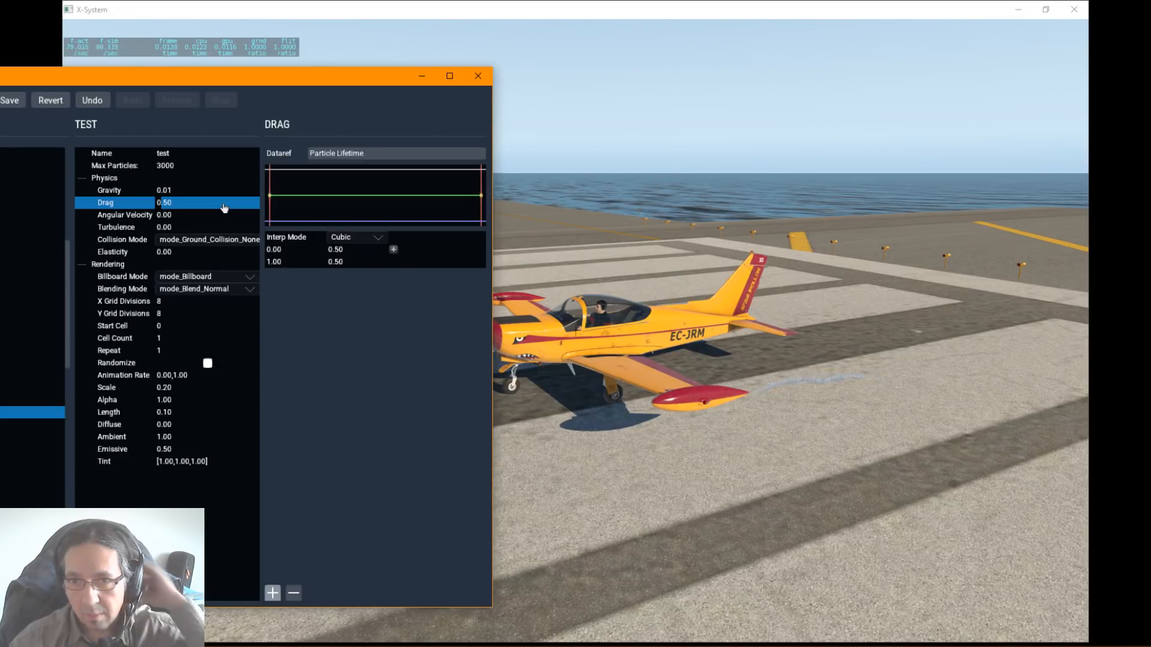
# Step: Set the test particle's turbulence to 1 and watch how the smoke scatters
pyautogui.click(163, 217)
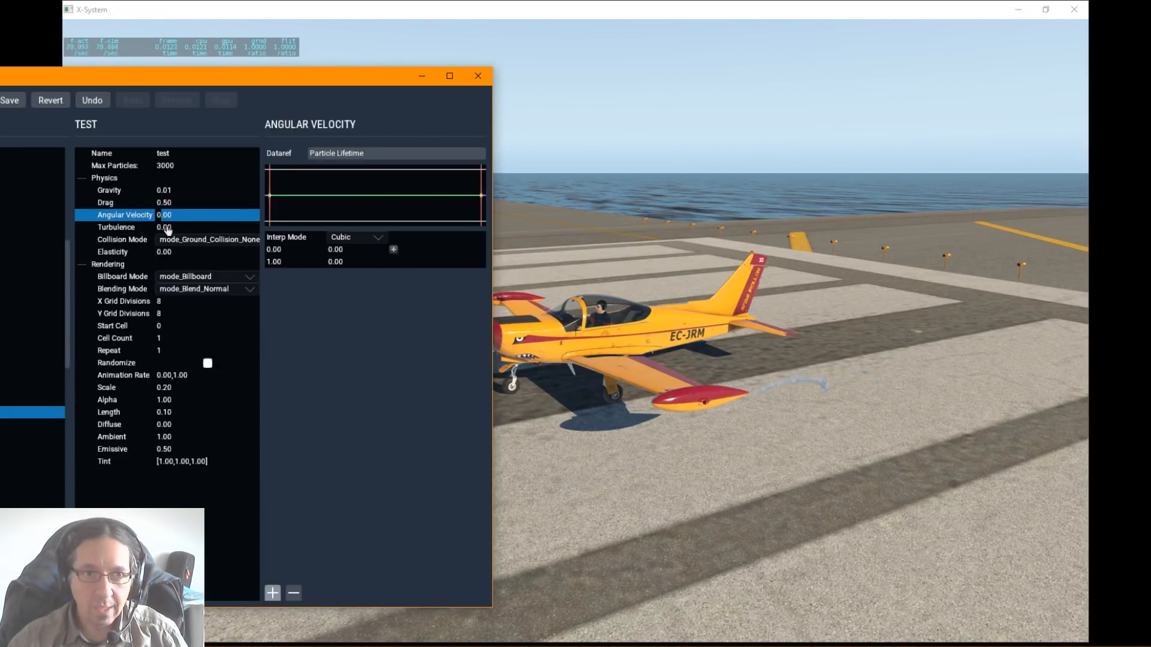
pyautogui.doubleClick(167, 229)
pyautogui.write('1')
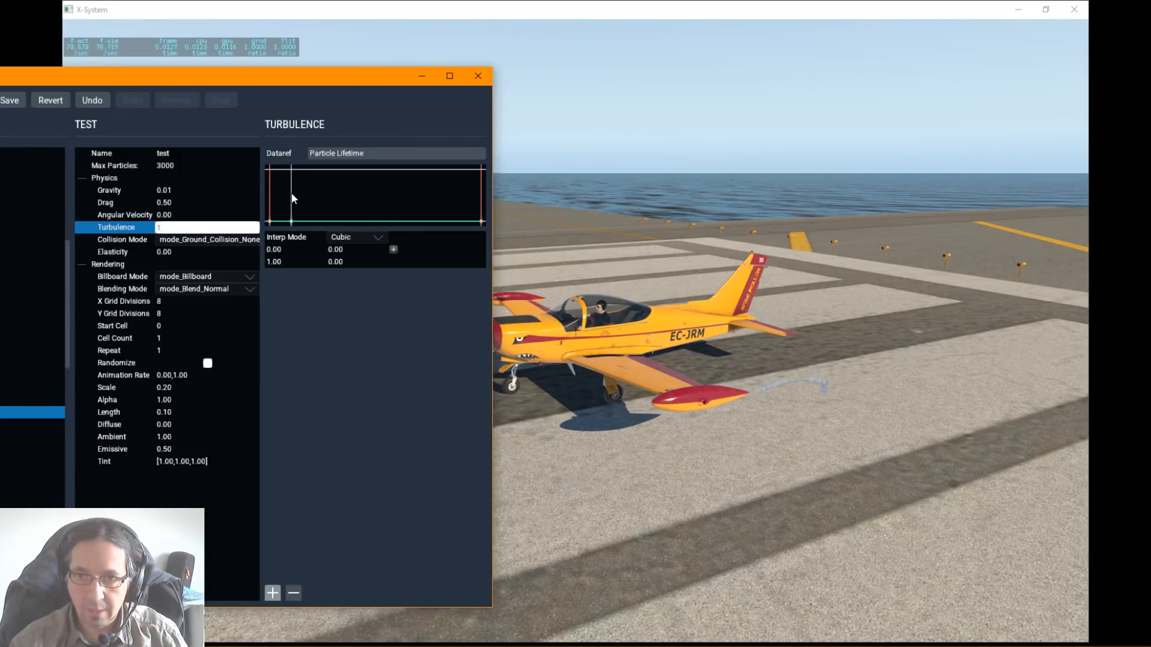
pyautogui.press('Return')
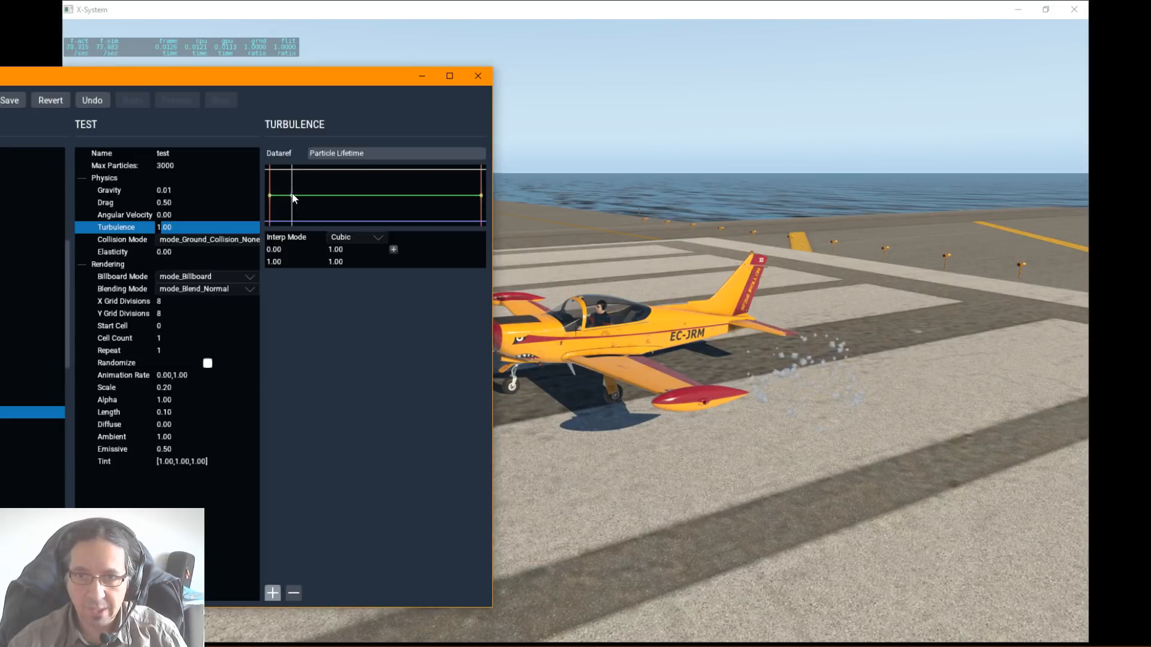
# Step: Reduce the test particle's turbulence to 0.1
pyautogui.doubleClick(165, 228)
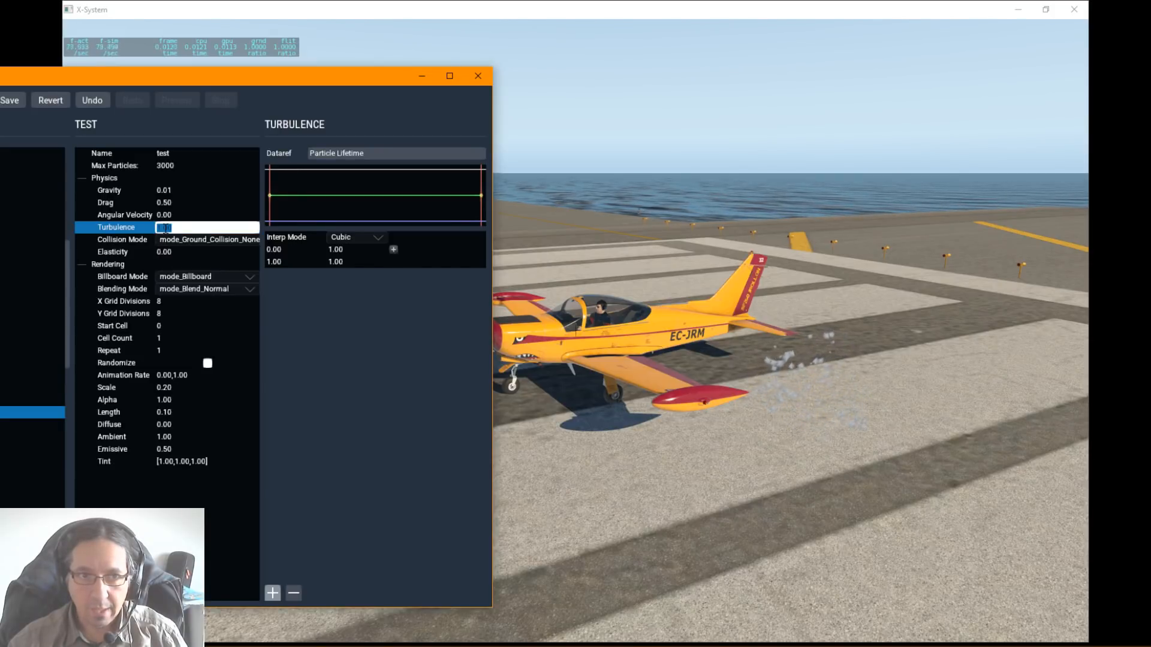
pyautogui.write('0.1')
pyautogui.press('Return')
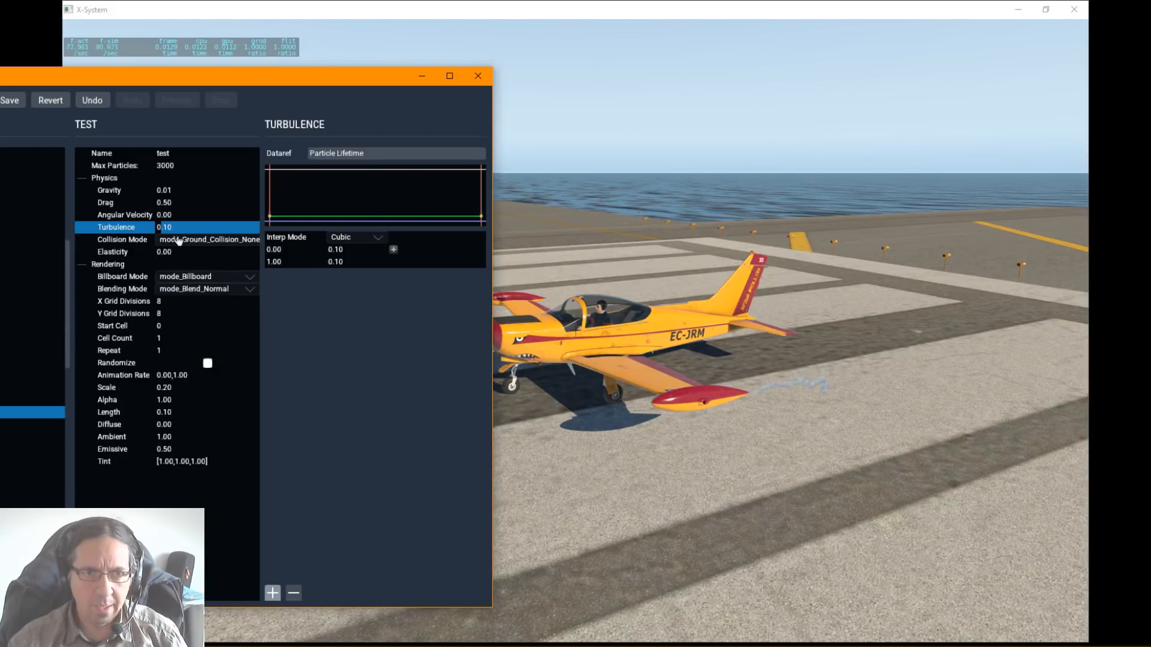
# Step: Set the test particle's collision mode to mode_Ground_Collision_Bounce
pyautogui.click(168, 240)
pyautogui.click(173, 239)
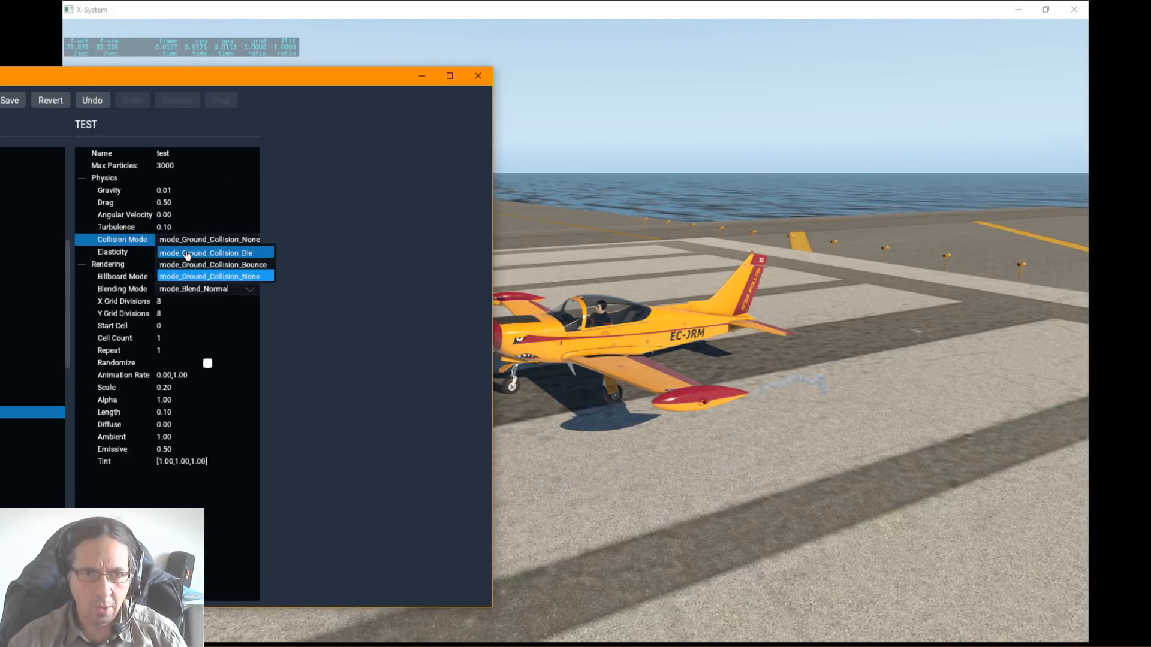
pyautogui.click(187, 266)
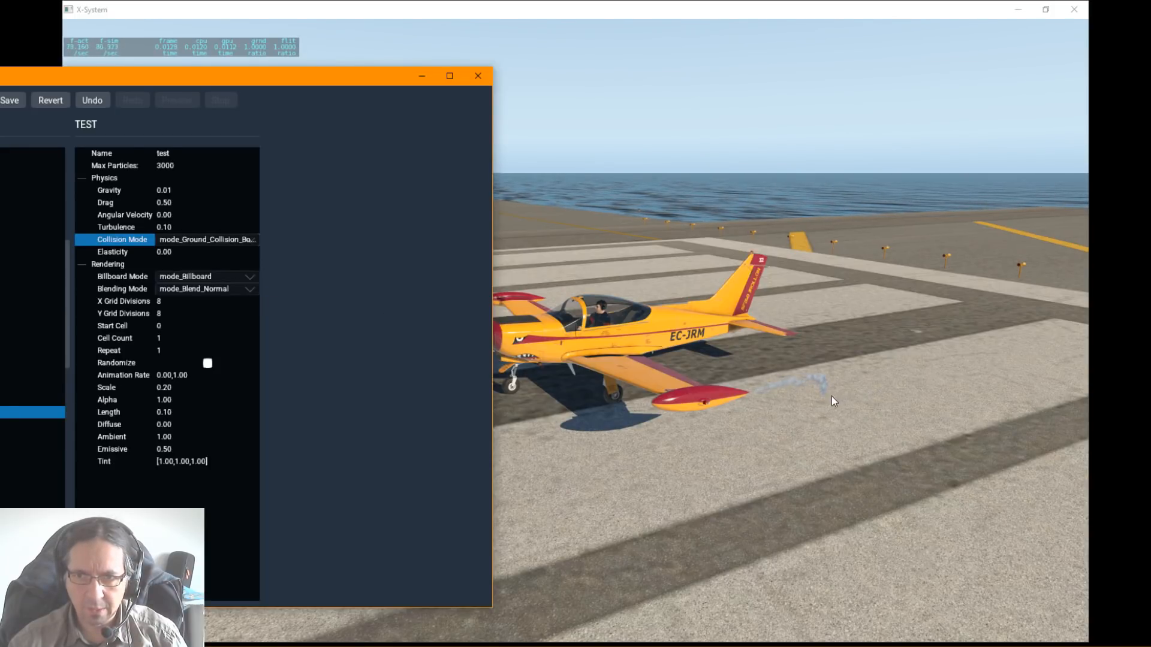
# Step: Raise the test particle's gravity to 1 so the smoke reaches the ground, and watch the collision behaviour
pyautogui.click(166, 192)
pyautogui.click(175, 189)
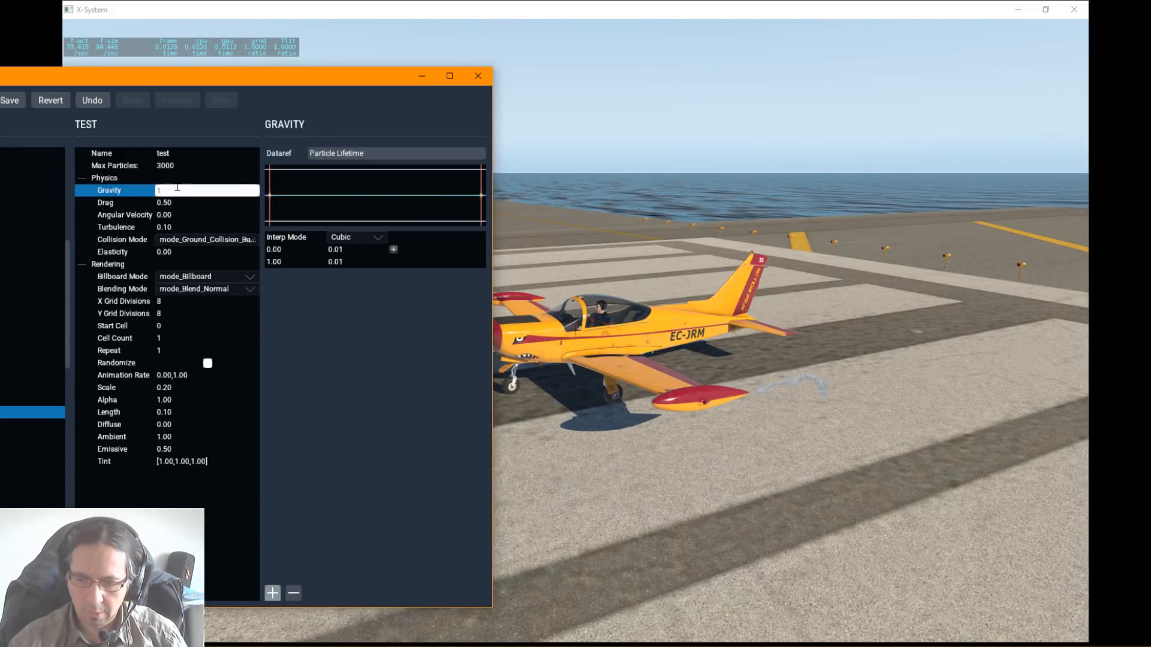
pyautogui.press('Return')
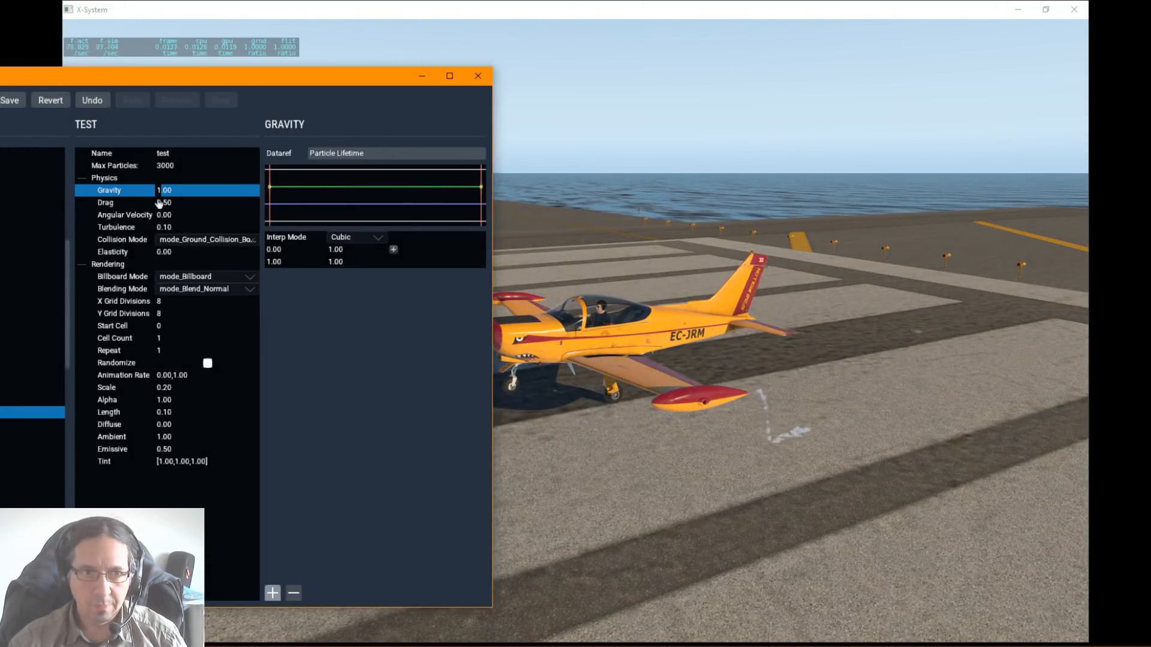
# Step: Change the test particle's collision mode to mode_Ground_Collision_Die
pyautogui.click(190, 240)
pyautogui.click(191, 240)
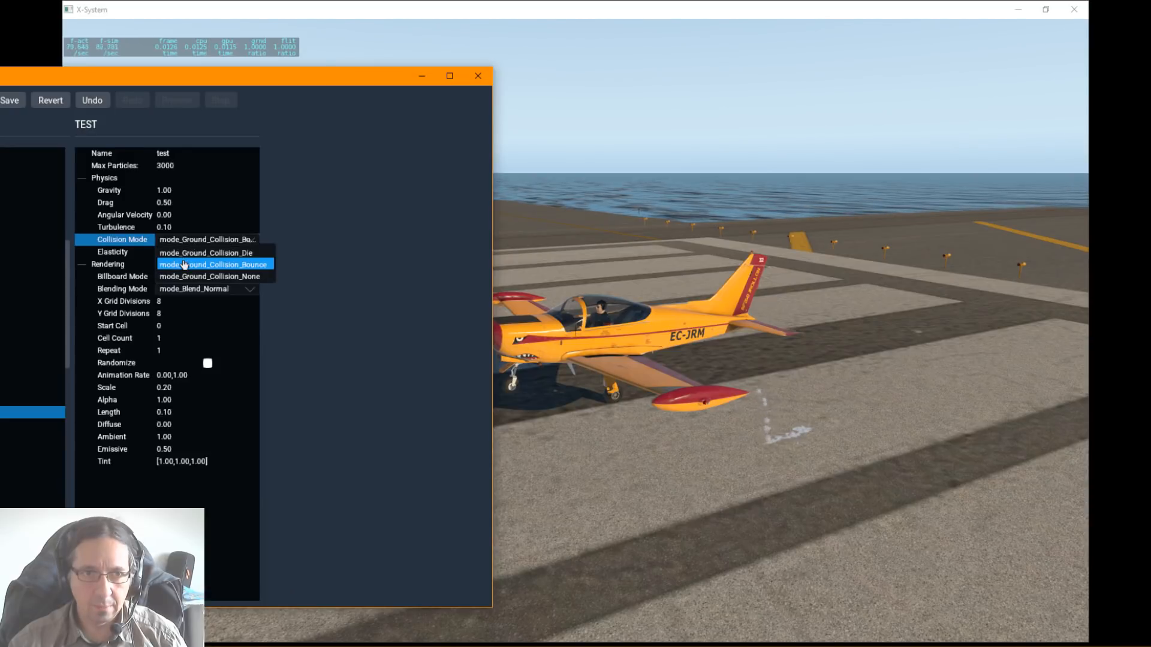
pyautogui.click(190, 254)
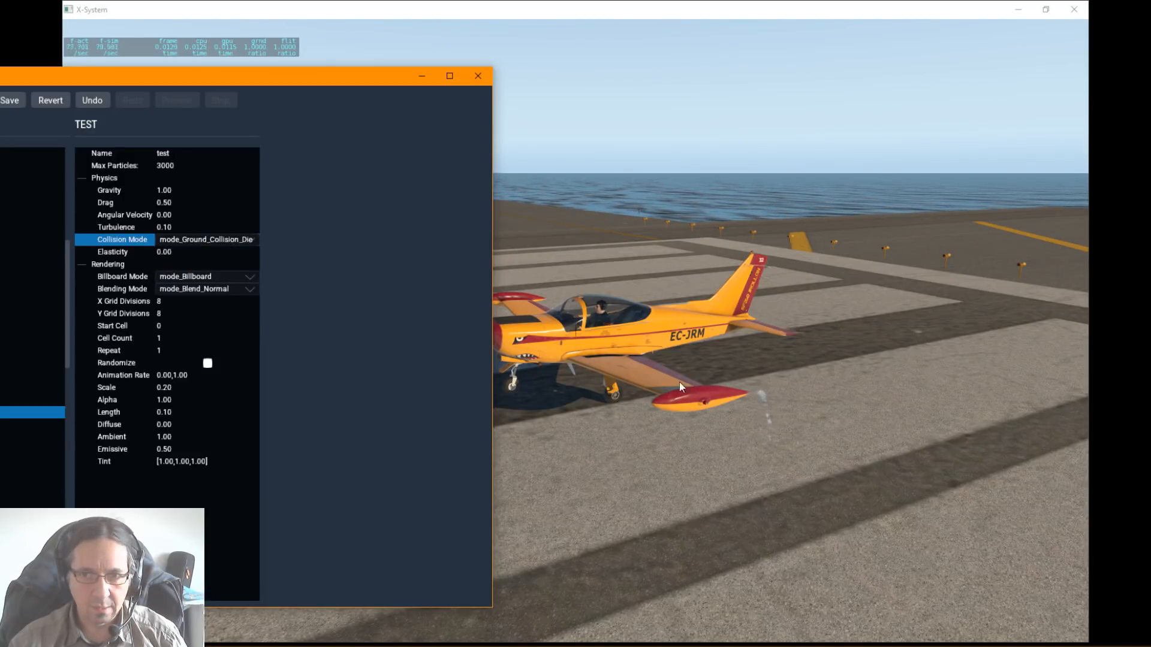
# Step: Set the test particle's collision mode to mode_Ground_Collision_Bounce and its elasticity to 1
pyautogui.click(204, 240)
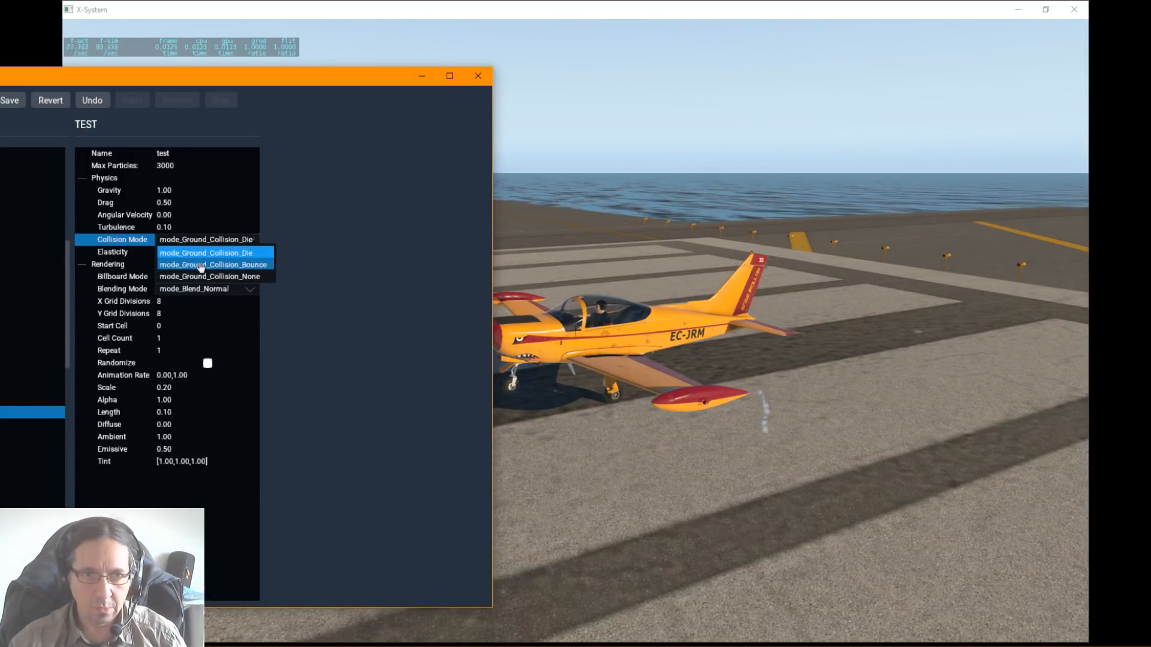
pyautogui.click(199, 266)
pyautogui.click(175, 256)
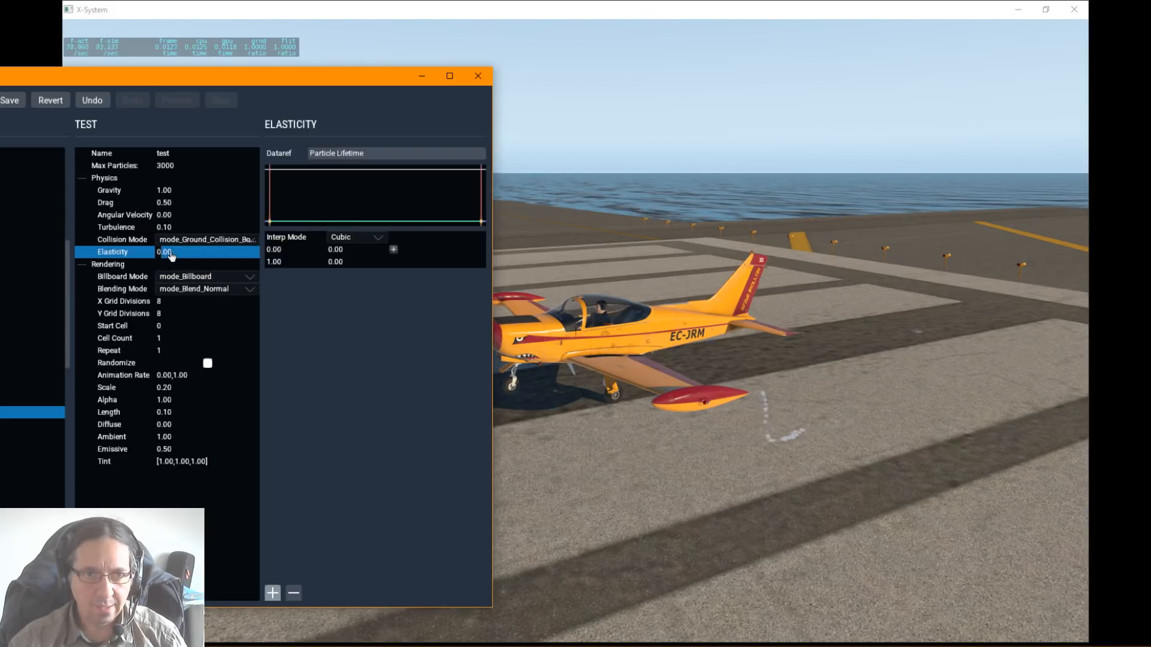
pyautogui.click(210, 260)
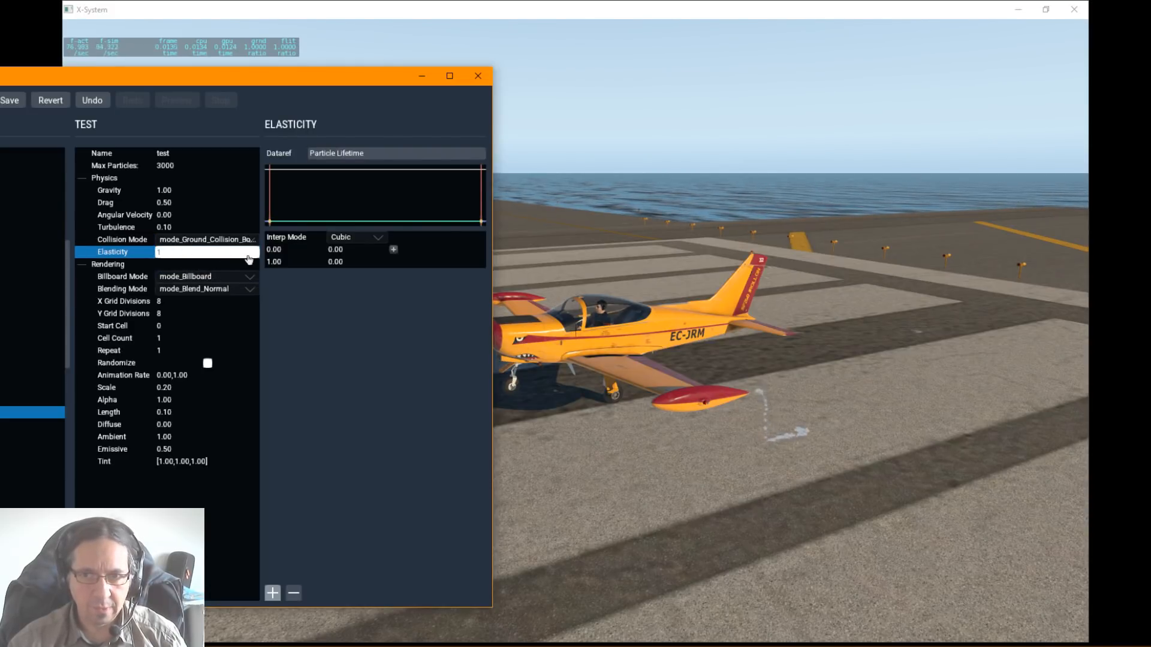
pyautogui.press('Return')
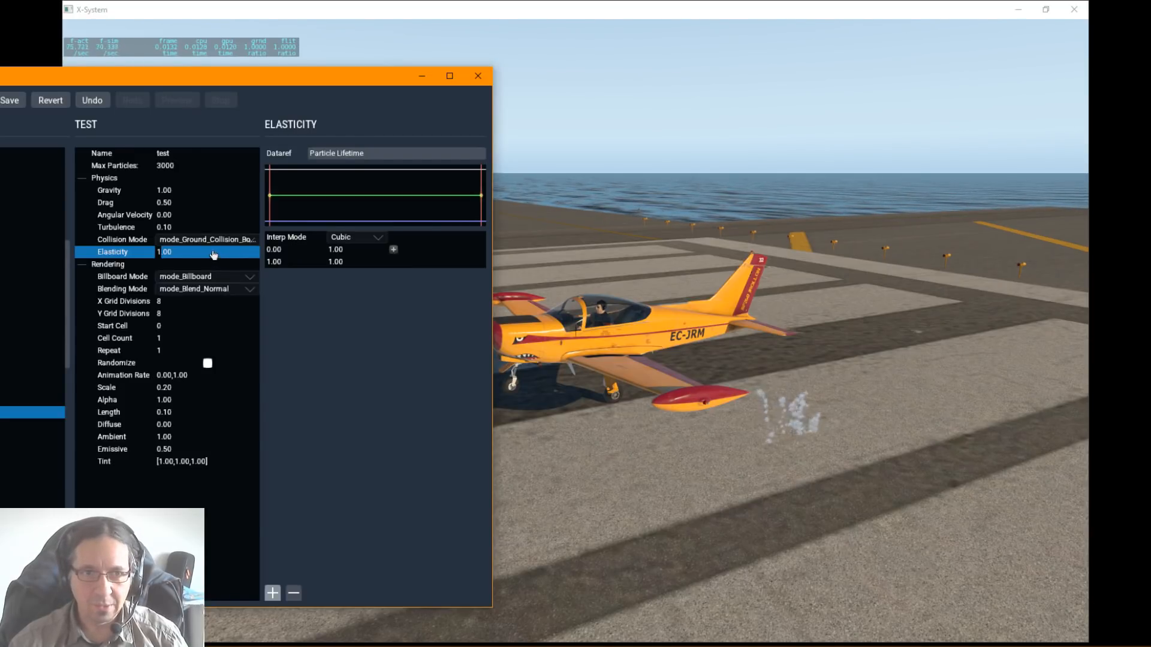
# Step: Try an elasticity of 0.1 on the test particle and settle on 0.5, comparing the bounce
pyautogui.doubleClick(174, 253)
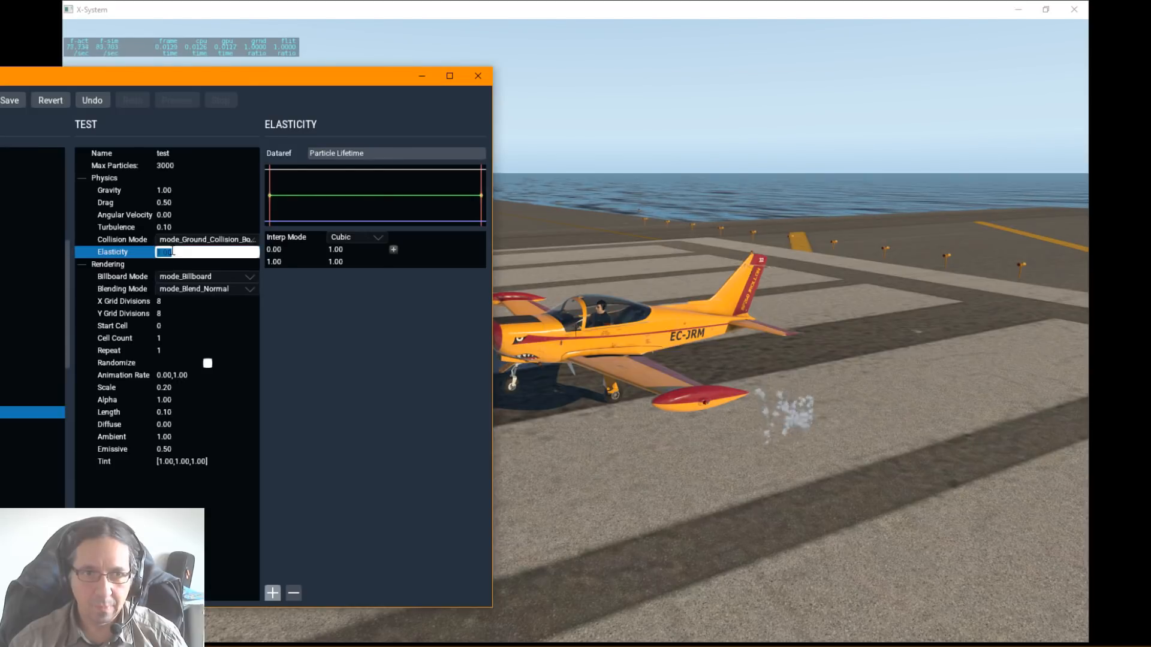
pyautogui.write('0.1')
pyautogui.press('Return')
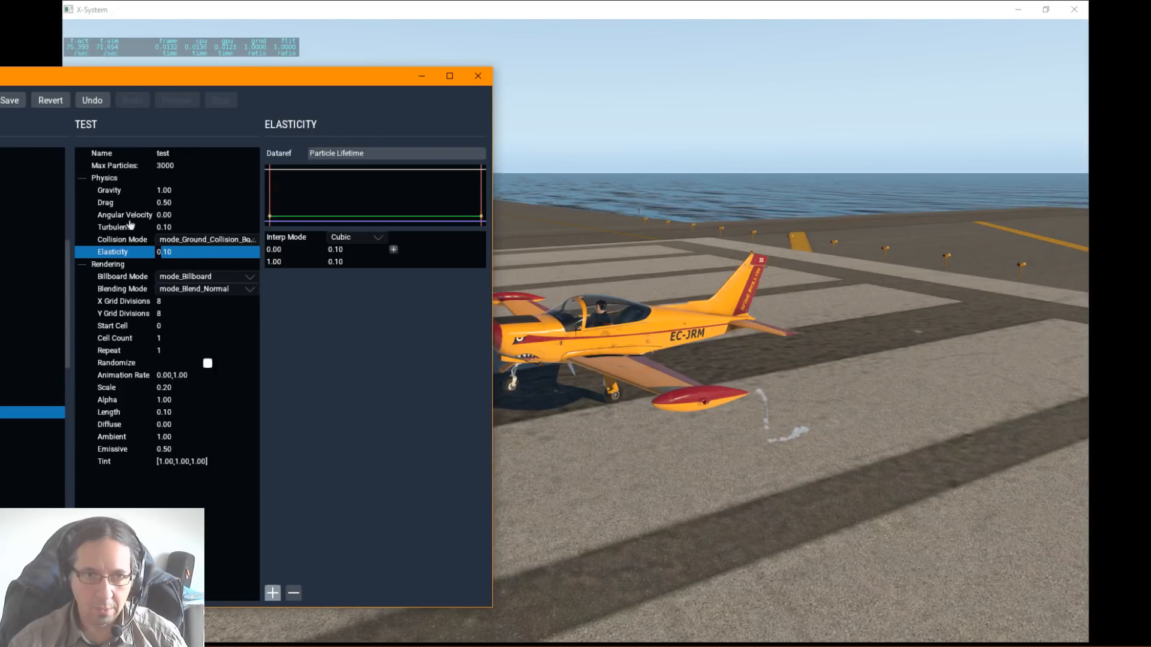
pyautogui.doubleClick(167, 252)
pyautogui.write('0')
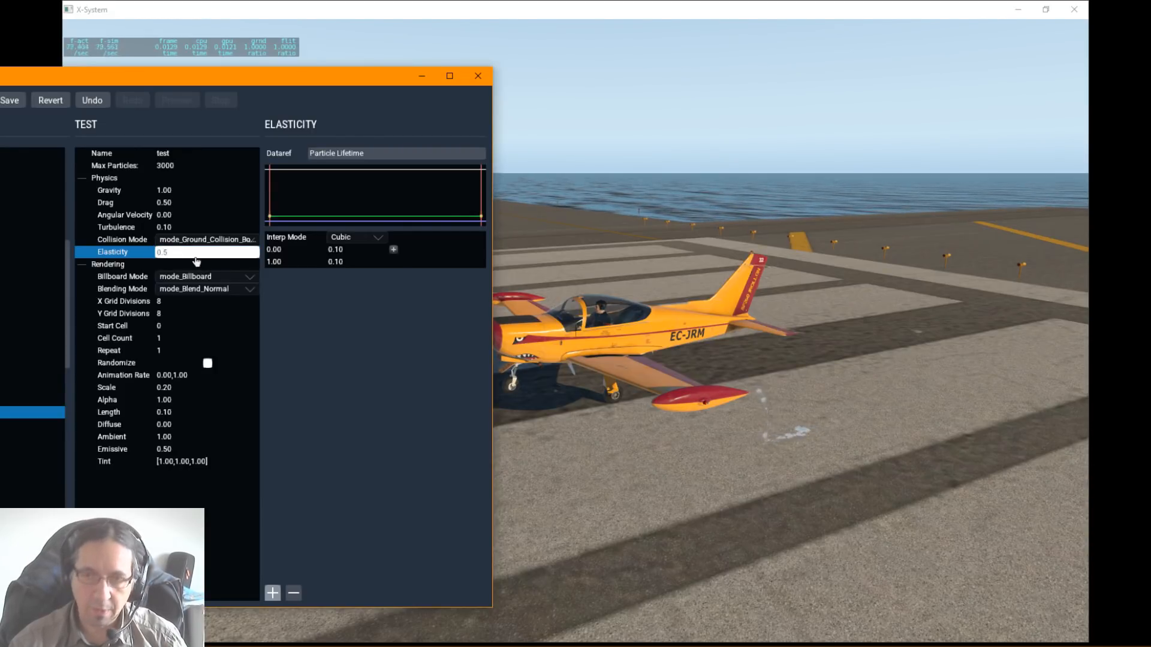
pyautogui.press('Return')
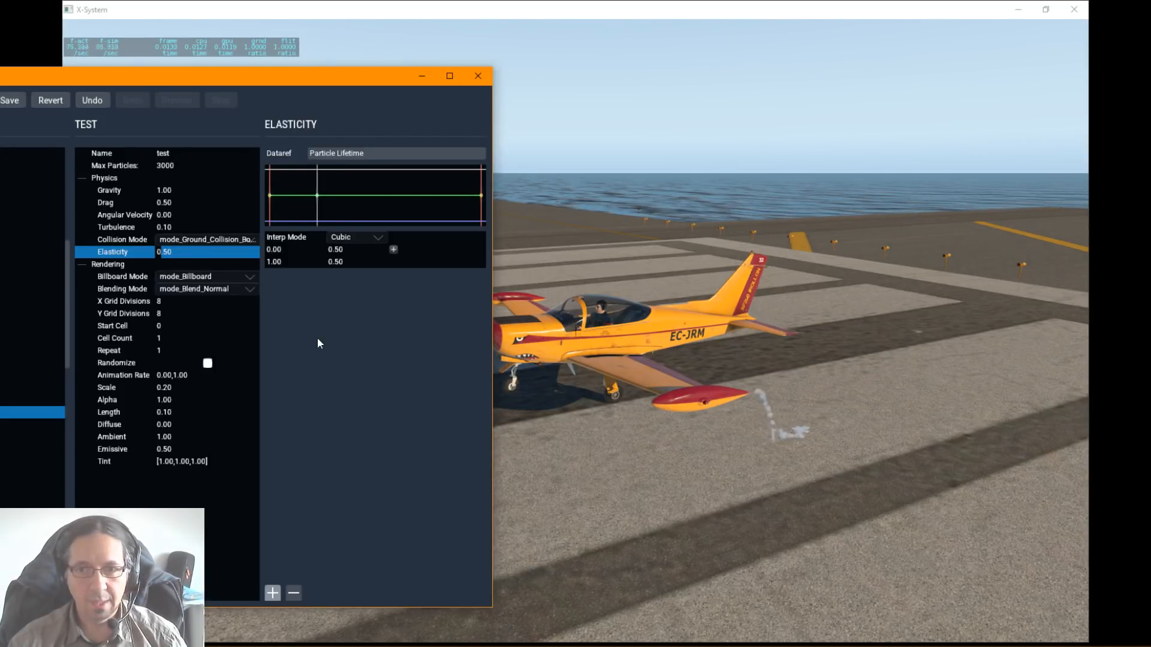
# Step: Preview the test particle in the mode_Heat_Blur and mode_Axial_Billboard billboard modes and return it to mode_Billboard
pyautogui.click(205, 279)
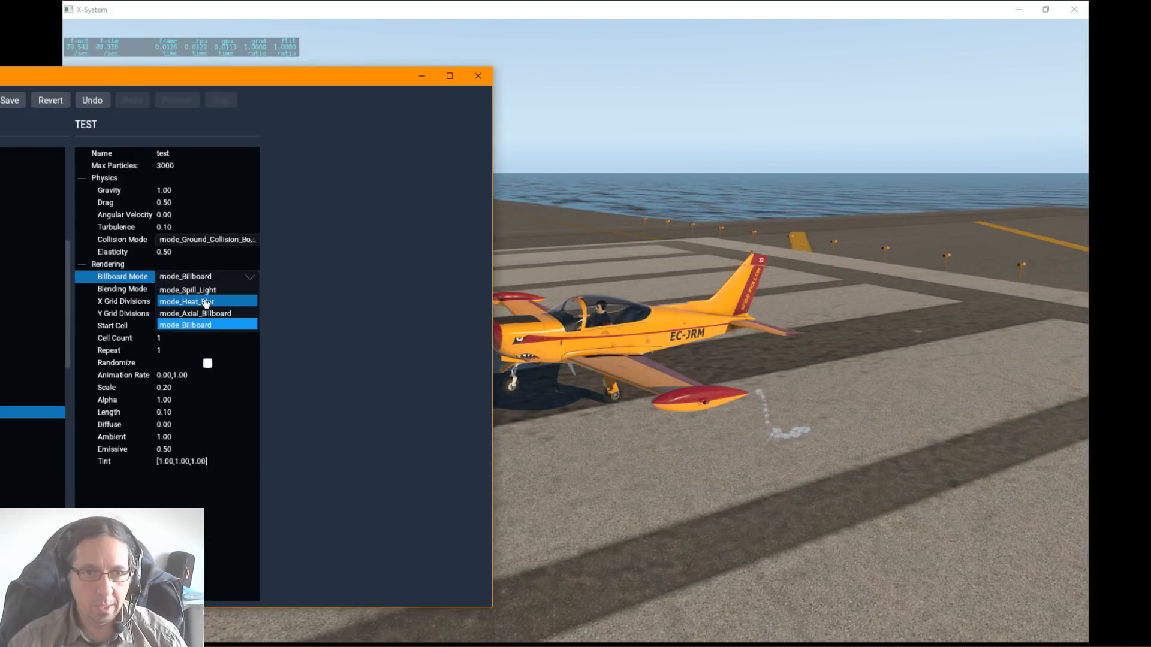
pyautogui.click(206, 303)
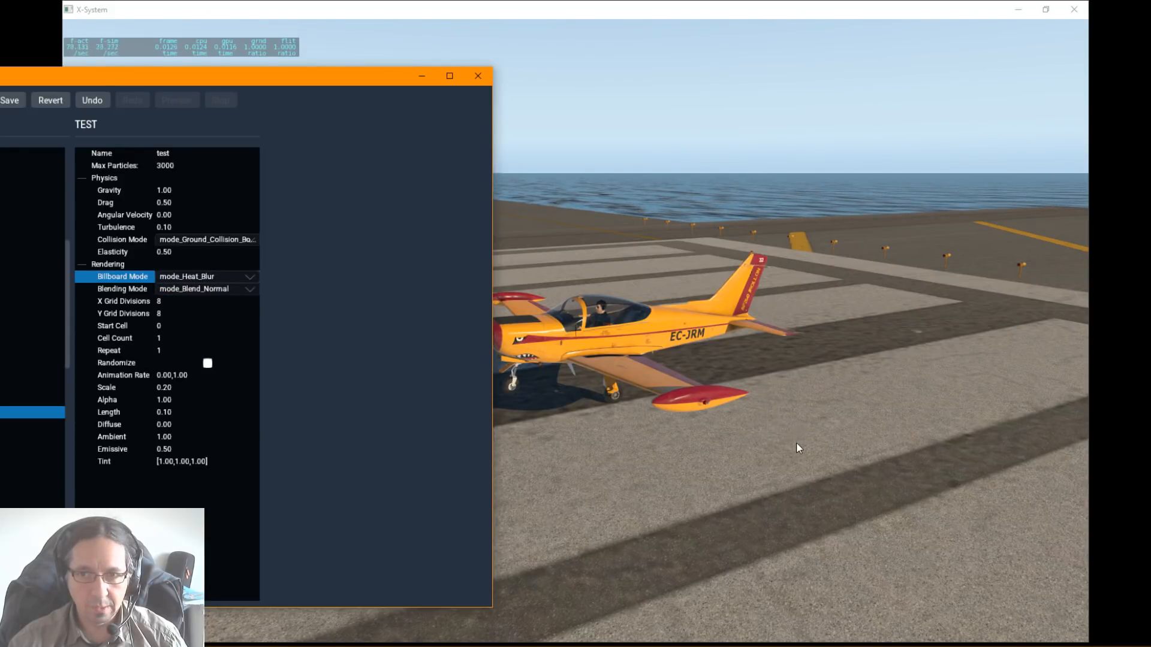
pyautogui.click(209, 279)
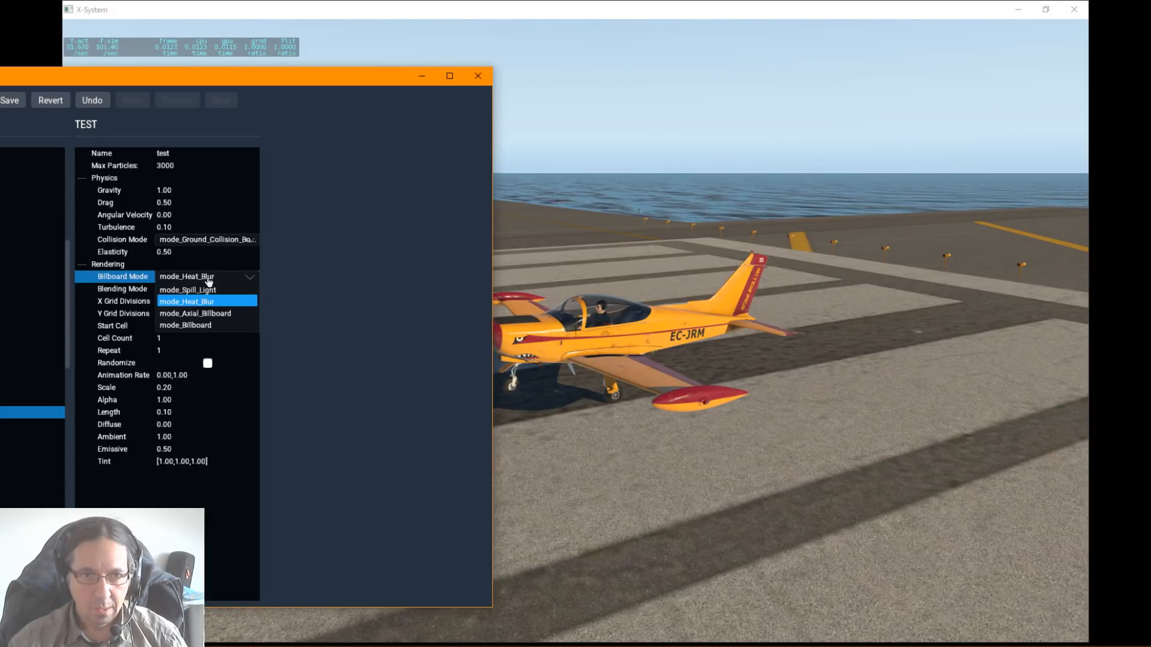
pyautogui.click(201, 314)
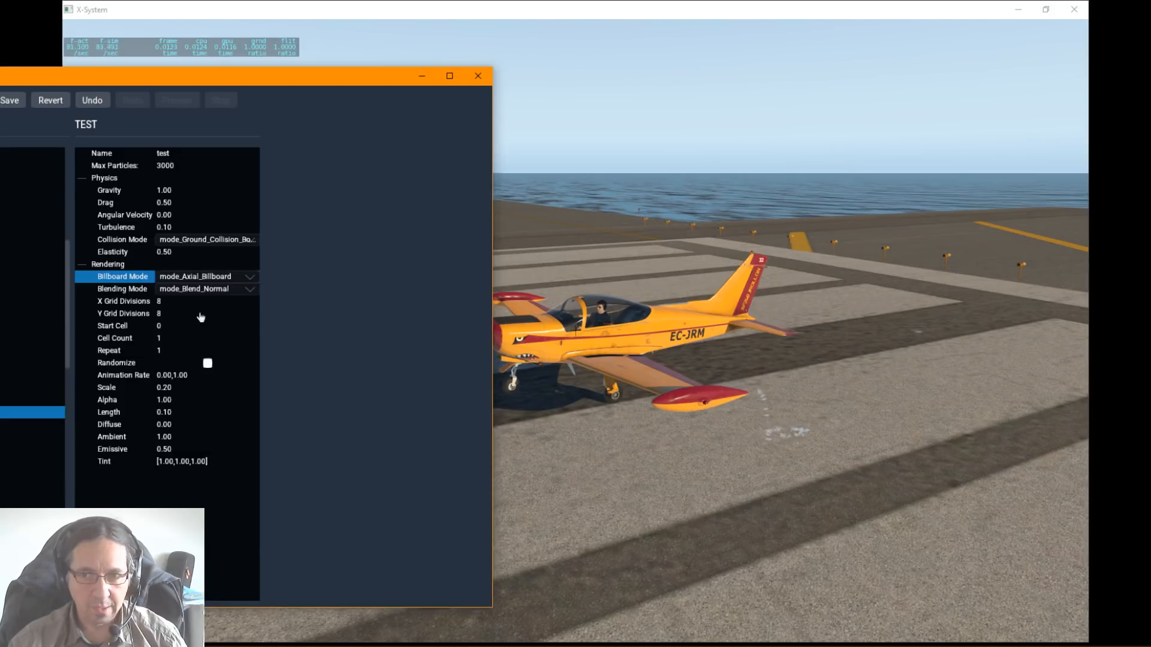
pyautogui.click(202, 278)
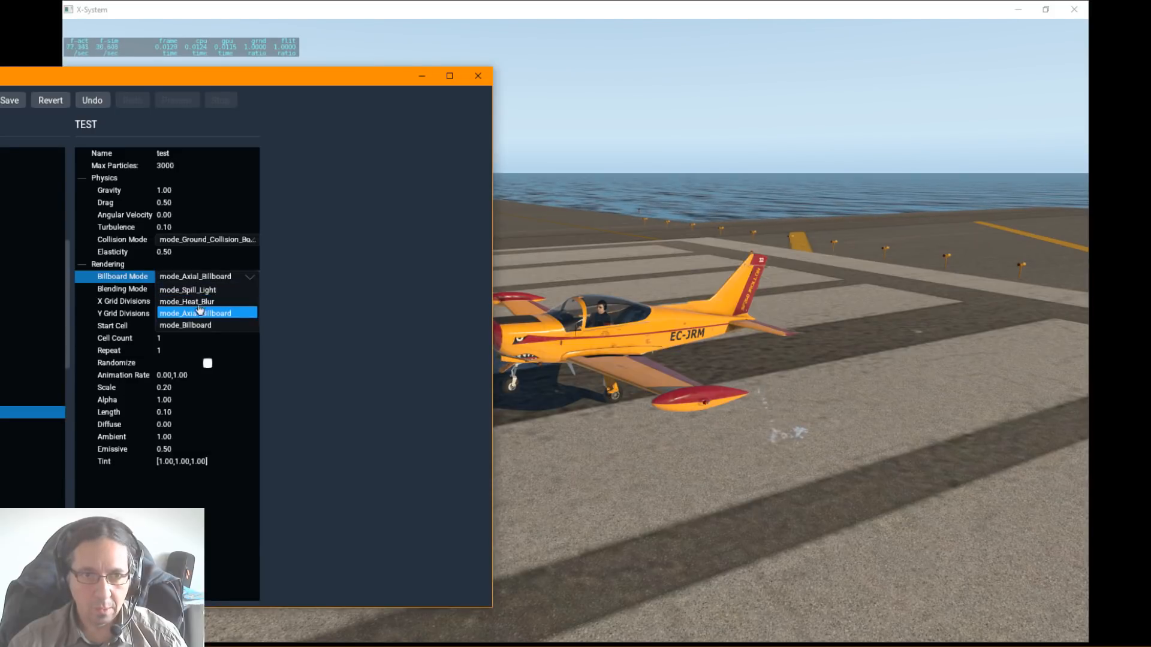
pyautogui.click(195, 325)
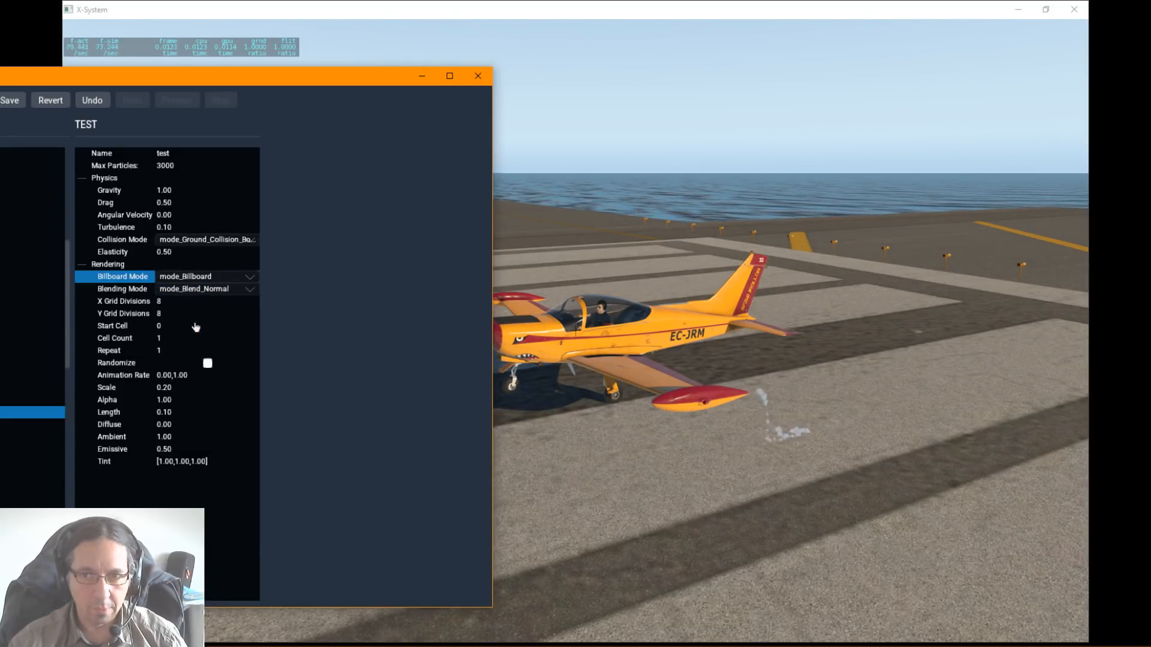
# Step: Preview the test particle with mode_Blend_Additive and mode_Blend_Premultiplied blending and return it to mode_Blend_Normal
pyautogui.click(188, 290)
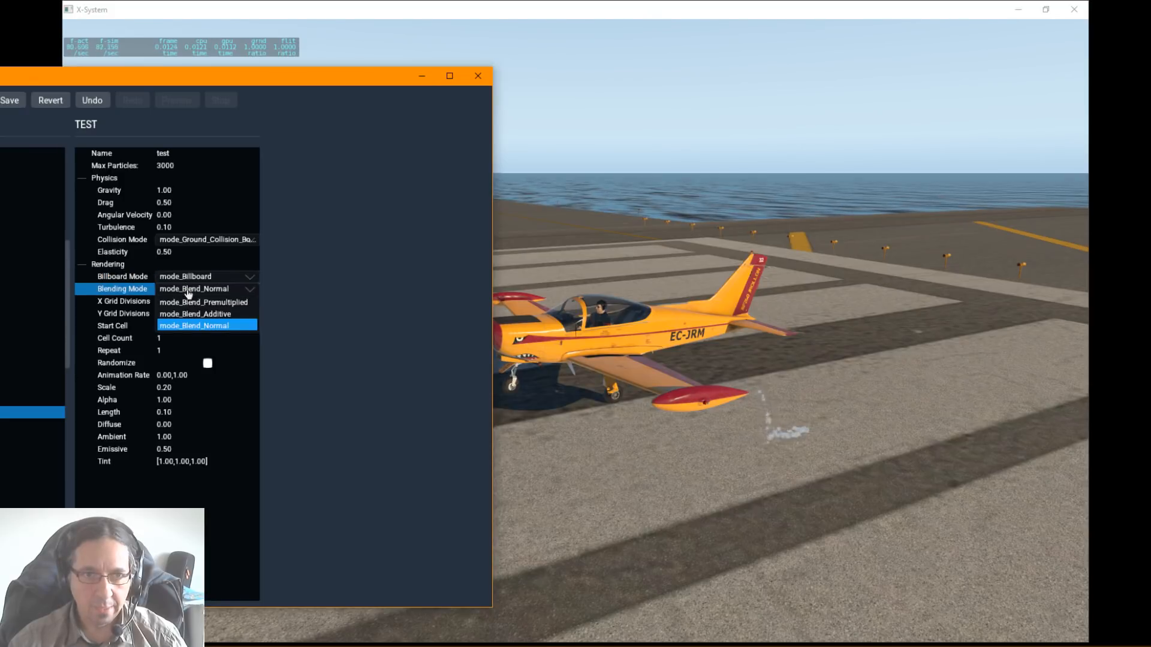
pyautogui.click(192, 314)
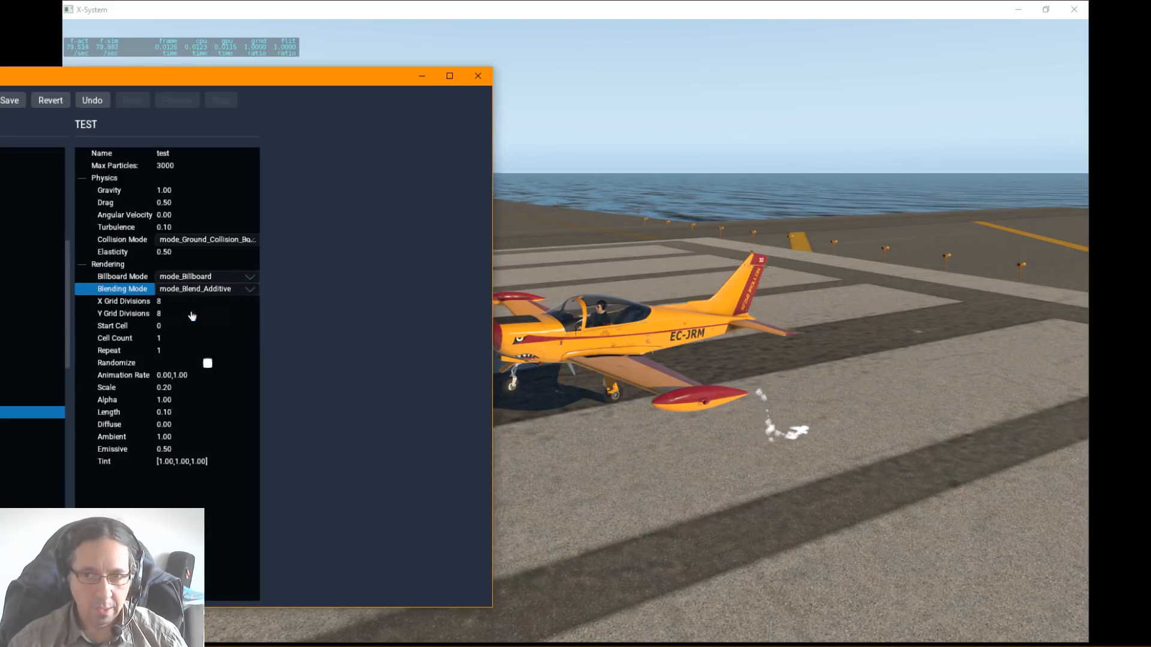
pyautogui.click(197, 292)
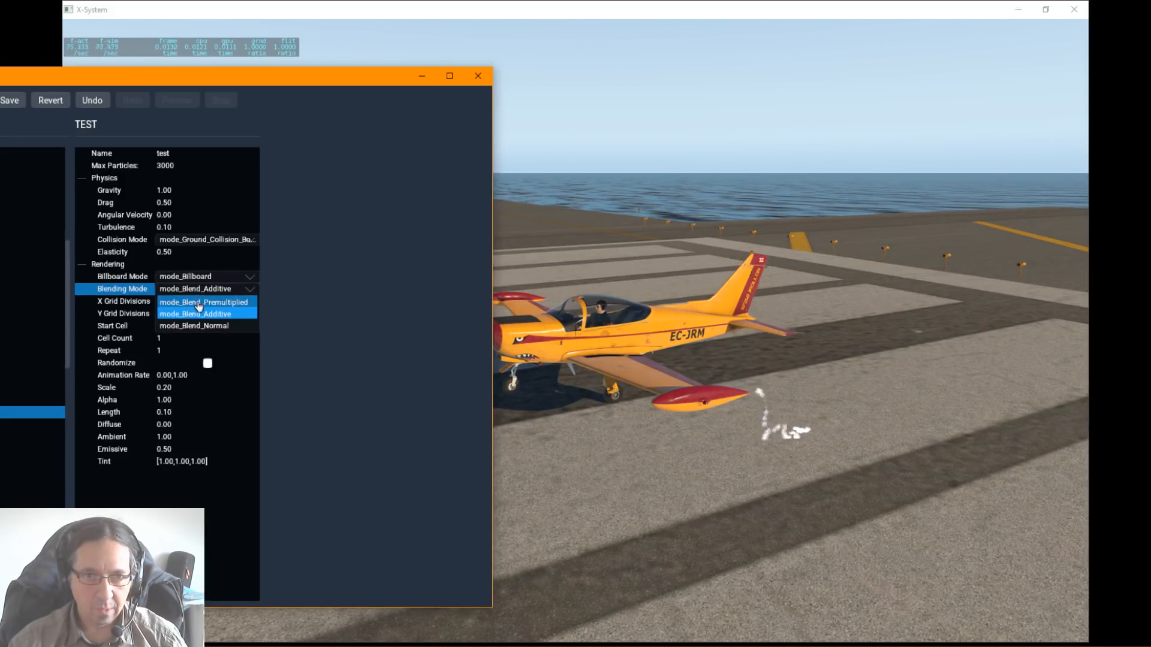
pyautogui.click(199, 303)
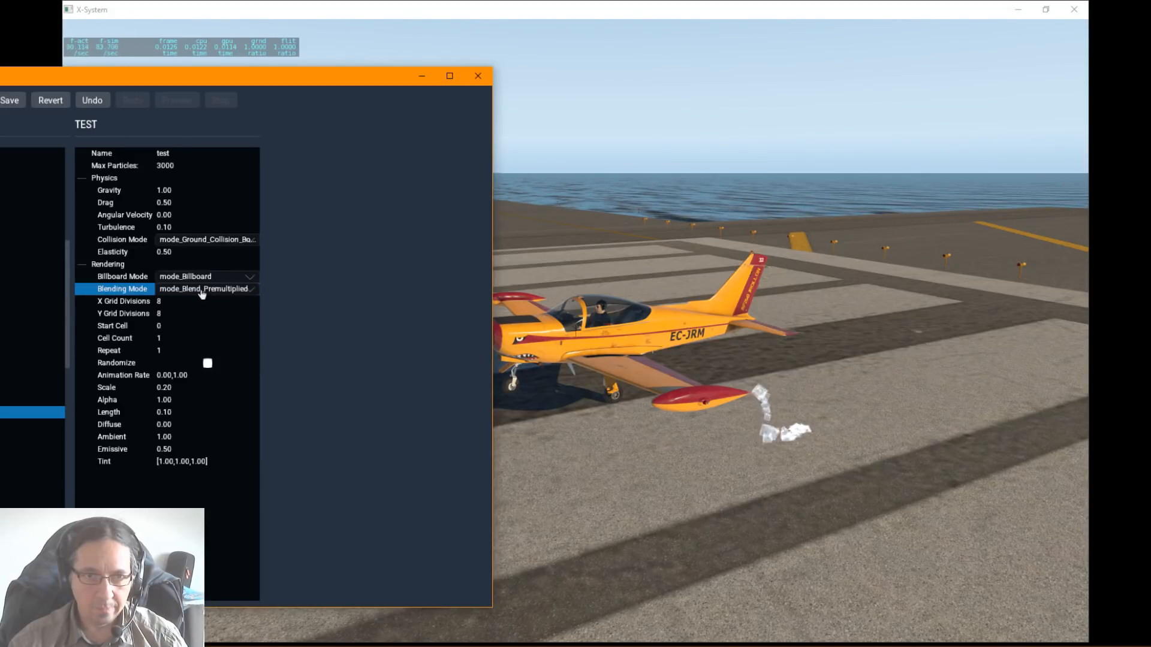
pyautogui.click(202, 291)
pyautogui.click(193, 325)
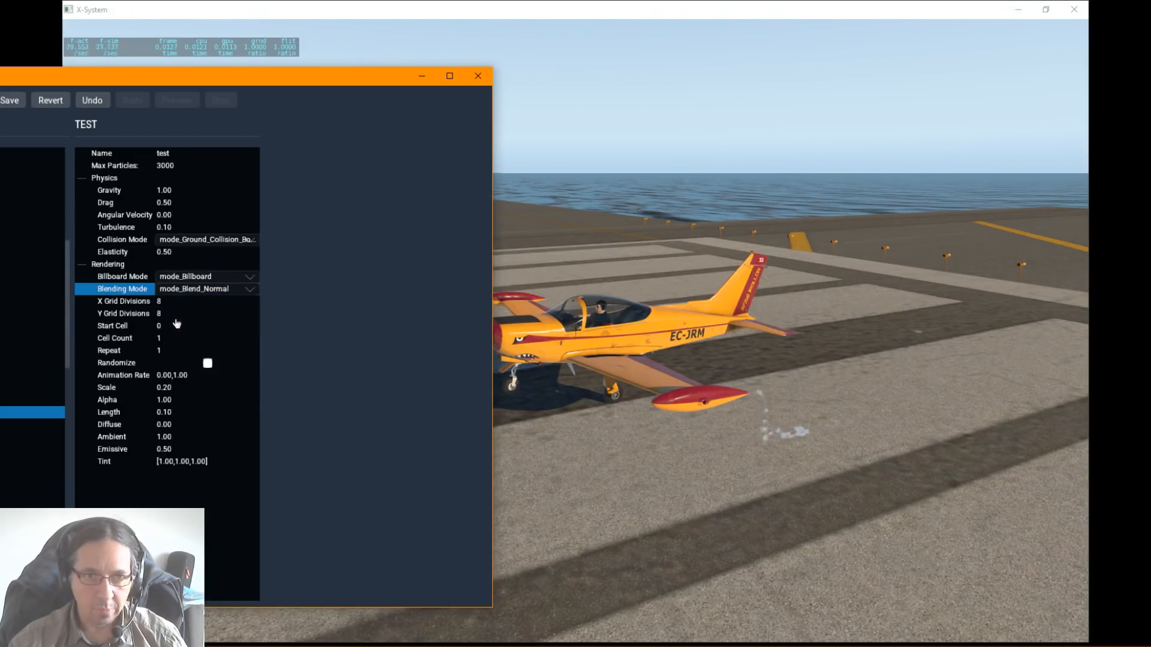
# Step: Try a constant size of 5 for JRollon_Emitter and reduce it to 3 so the smoke texture is easier to see
pyautogui.click(162, 303)
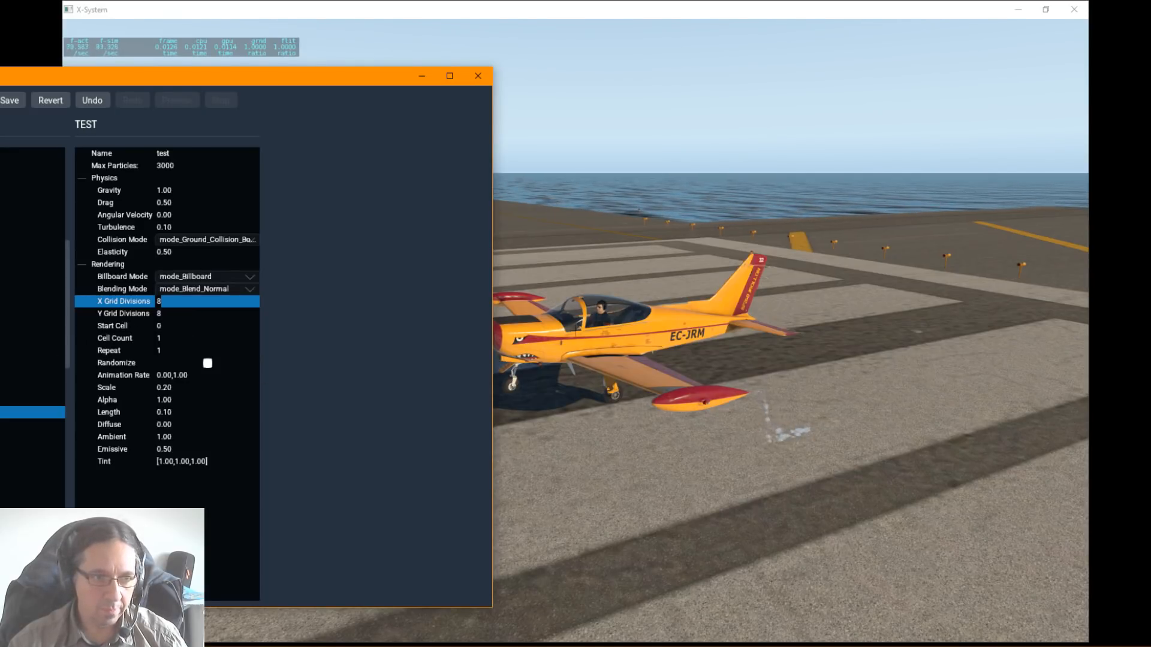
pyautogui.scroll(-5, 33, 329)
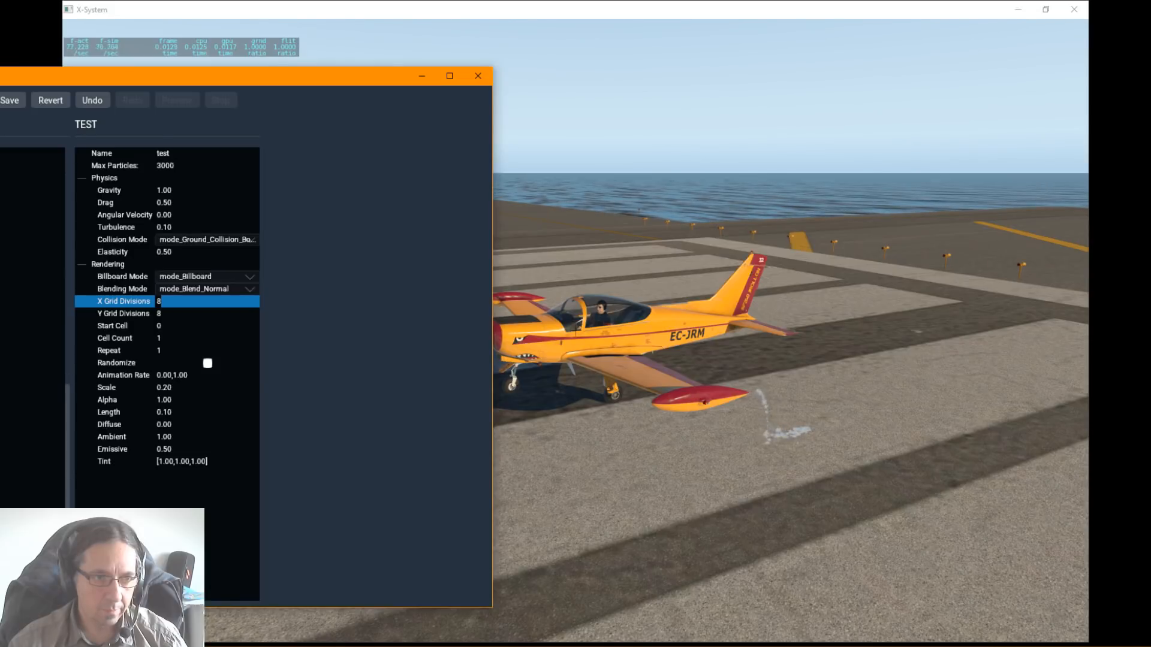
pyautogui.click(30, 471)
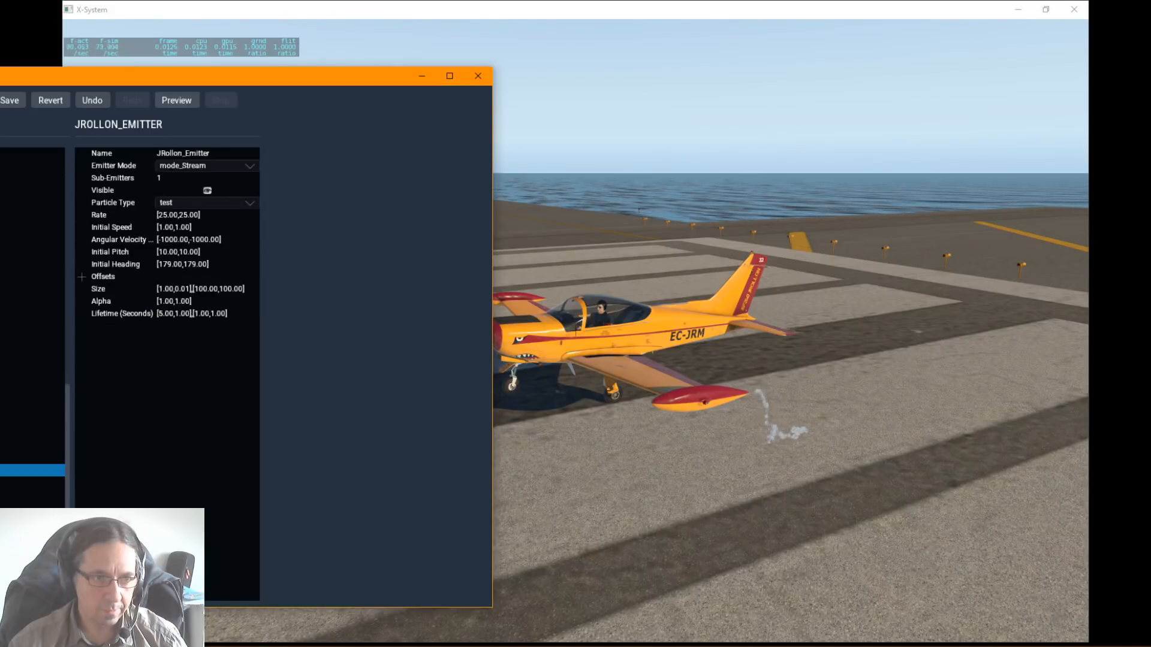
pyautogui.click(174, 289)
pyautogui.write('5')
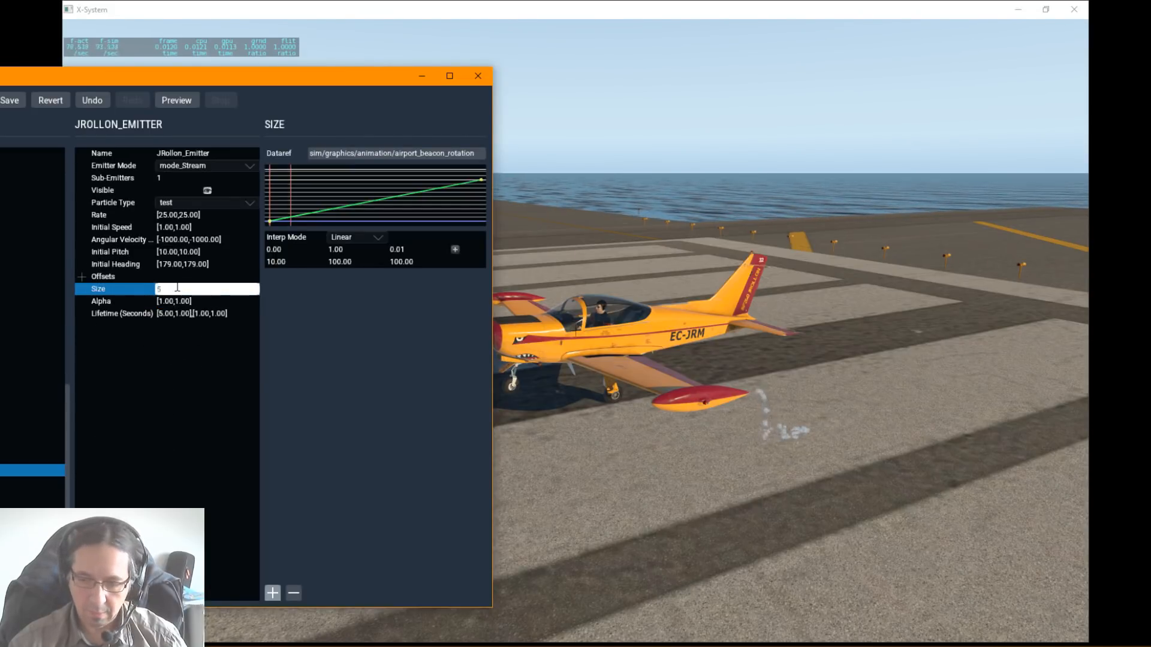
pyautogui.press('Return')
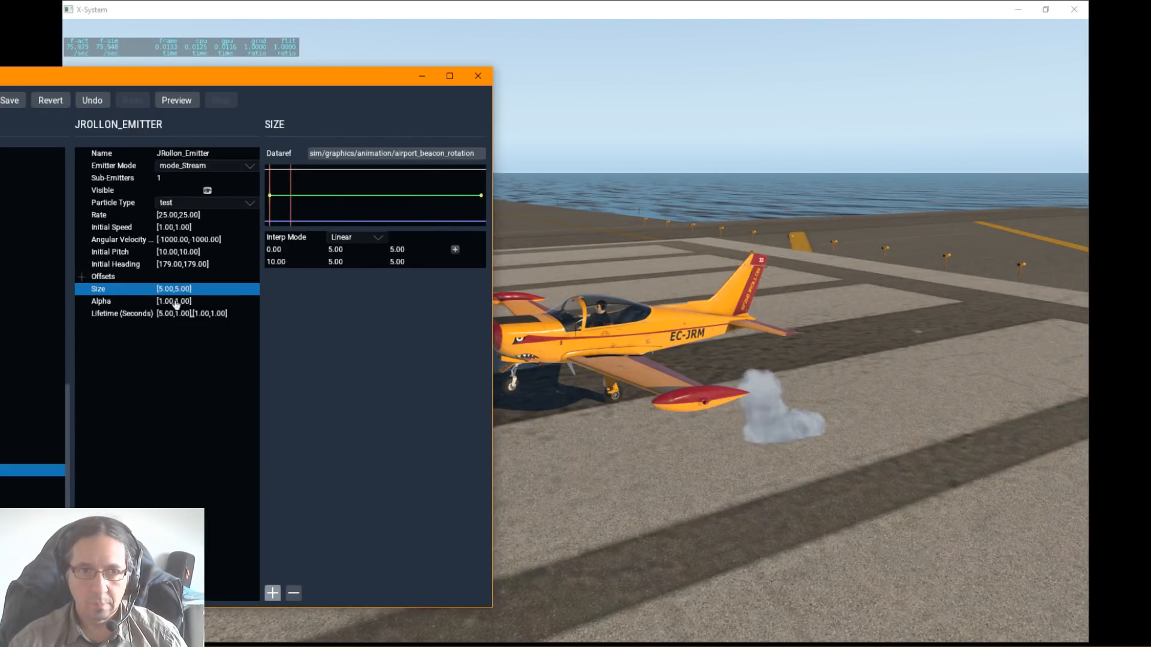
pyautogui.doubleClick(170, 287)
pyautogui.write('[3,3]')
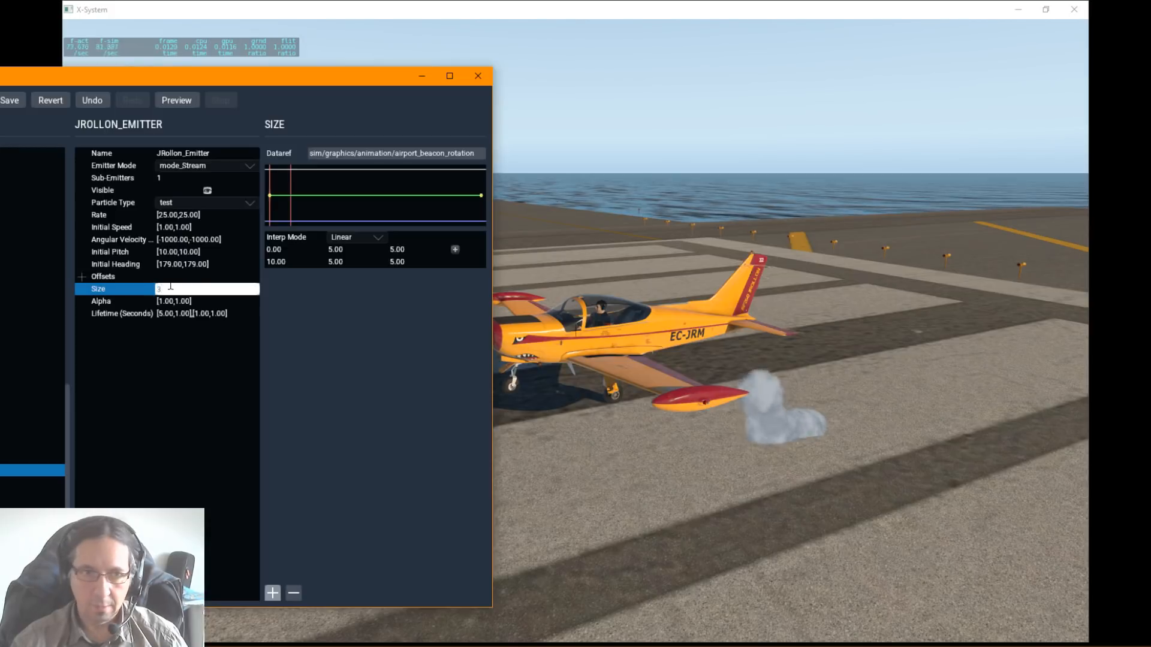
pyautogui.press('Return')
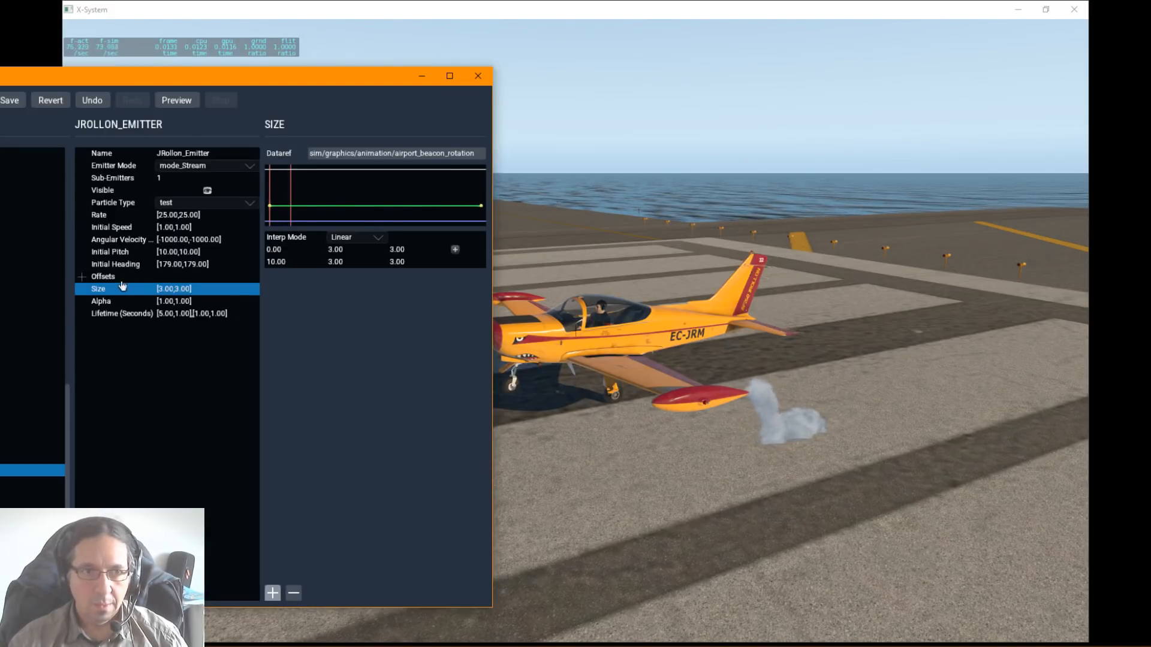
# Step: Set the test particle's X grid divisions to 4 and its Y grid divisions to 1
pyautogui.scroll(3, 33, 329)
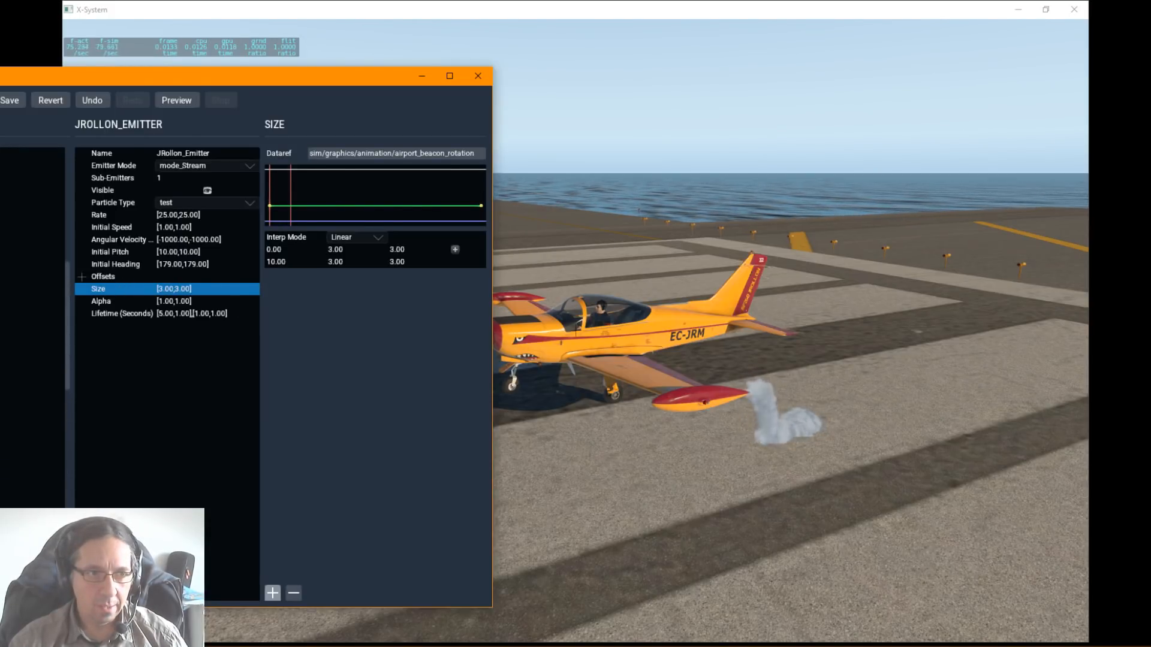
pyautogui.click(24, 353)
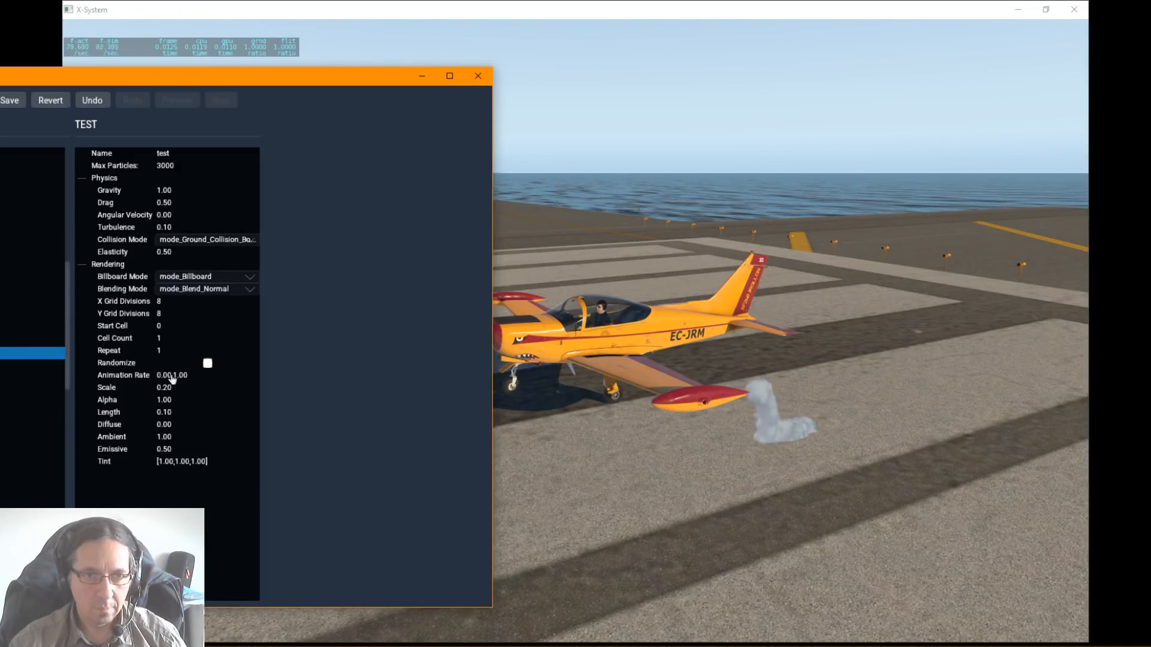
pyautogui.click(161, 302)
pyautogui.write('4')
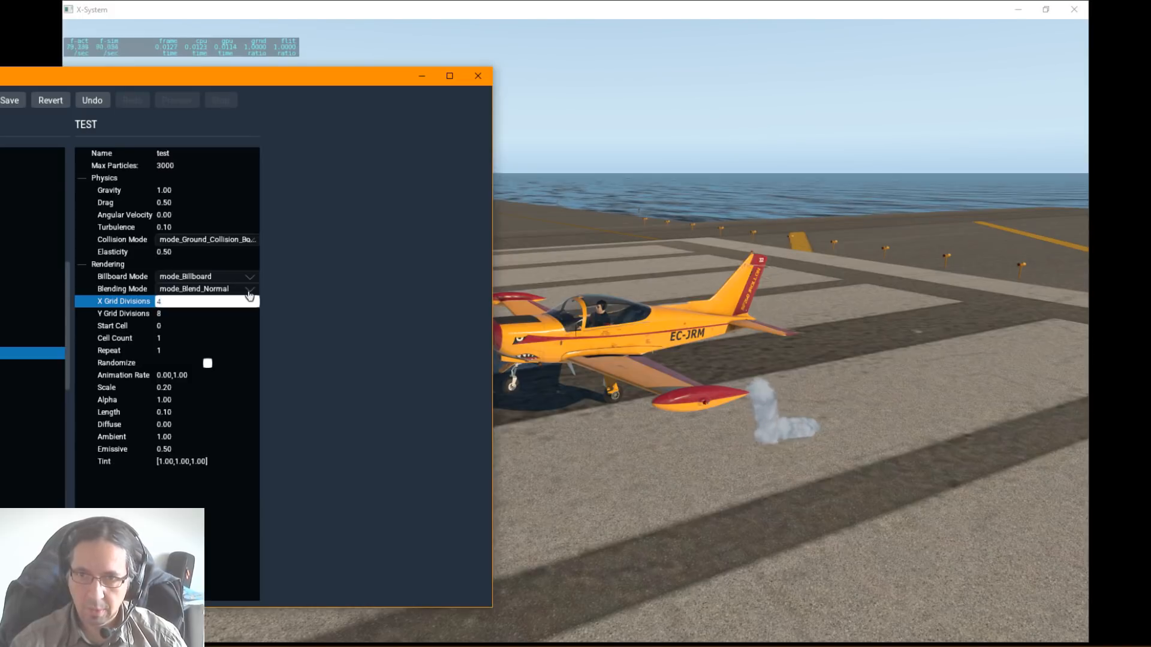
pyautogui.press('Return')
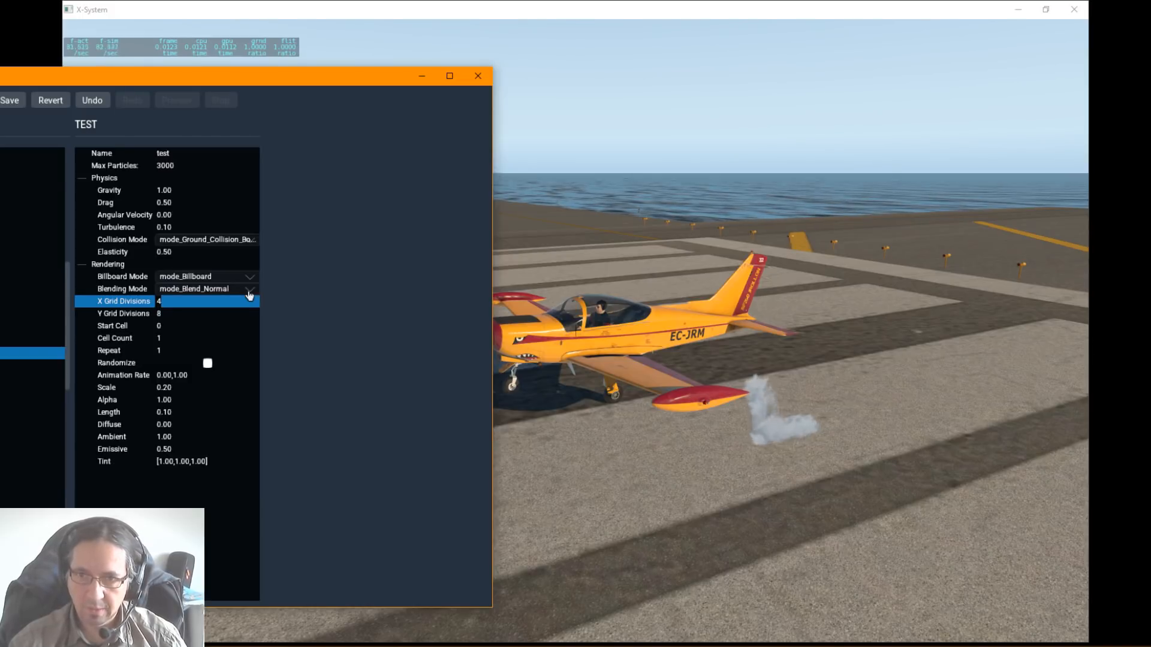
pyautogui.click(159, 314)
pyautogui.write('1')
pyautogui.press('Return')
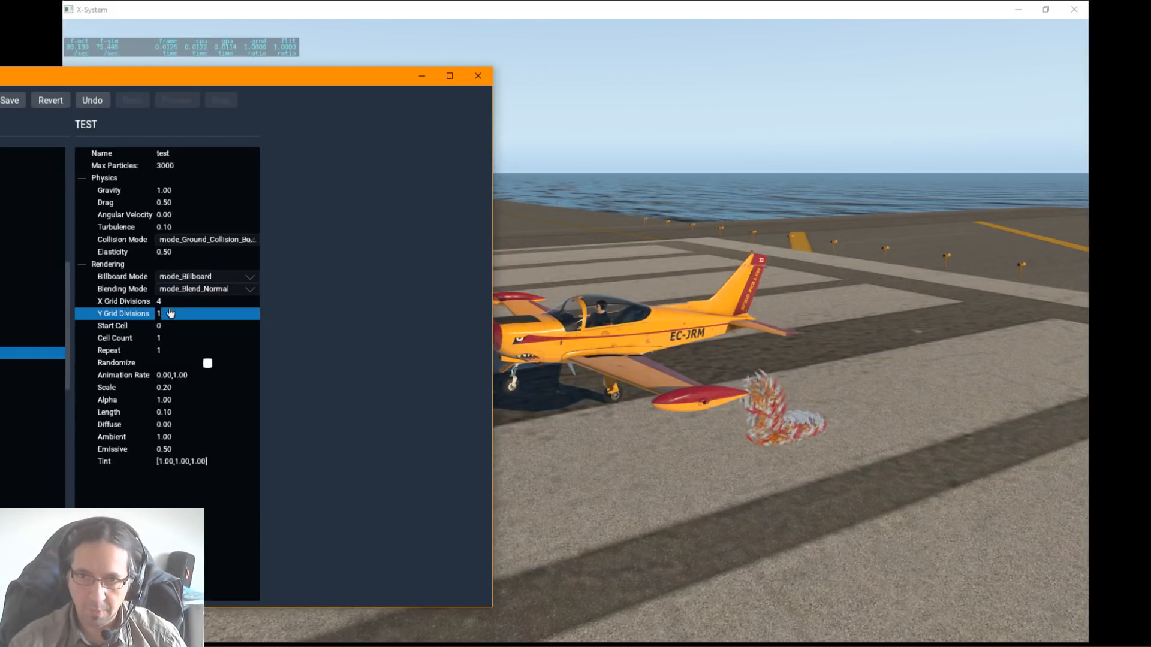
# Step: Try 1 for the test particle's X grid divisions and change the value back to 8
pyautogui.click(178, 301)
pyautogui.click(178, 301)
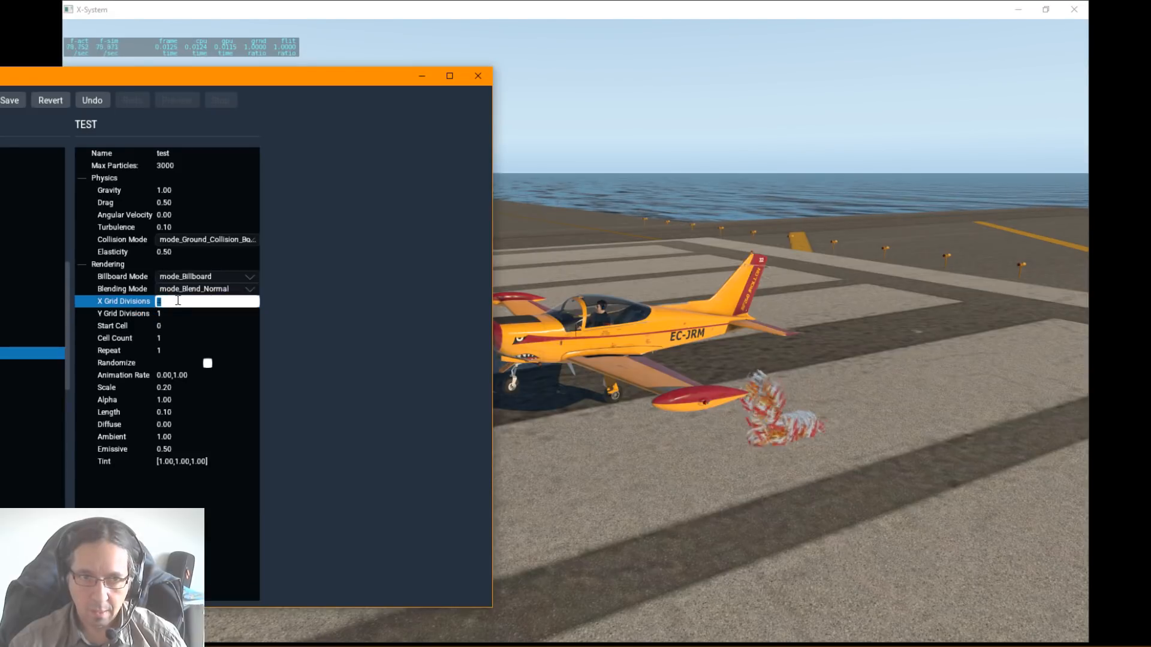
pyautogui.write('1')
pyautogui.press('Return')
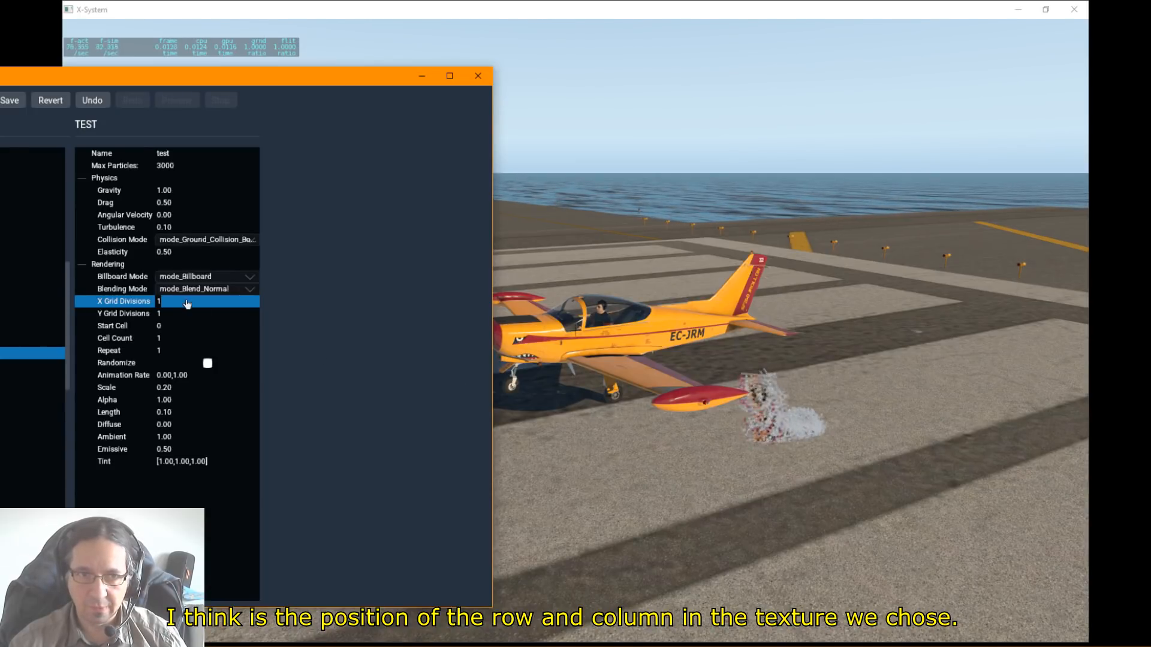
pyautogui.doubleClick(173, 303)
pyautogui.write('8')
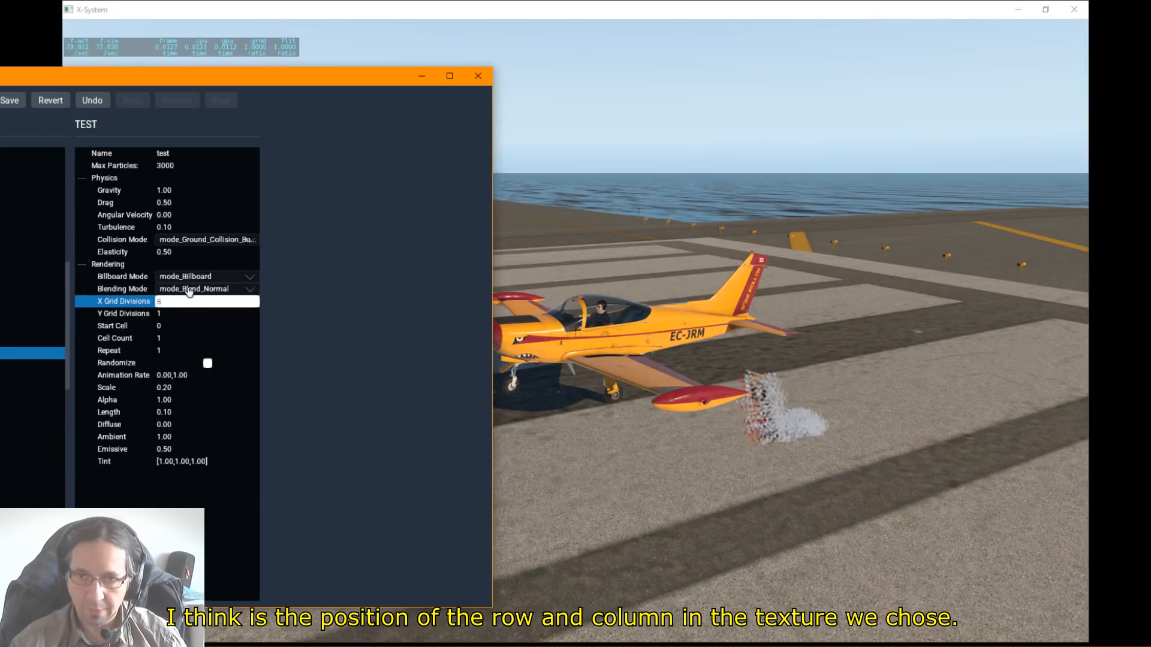
pyautogui.press('Return')
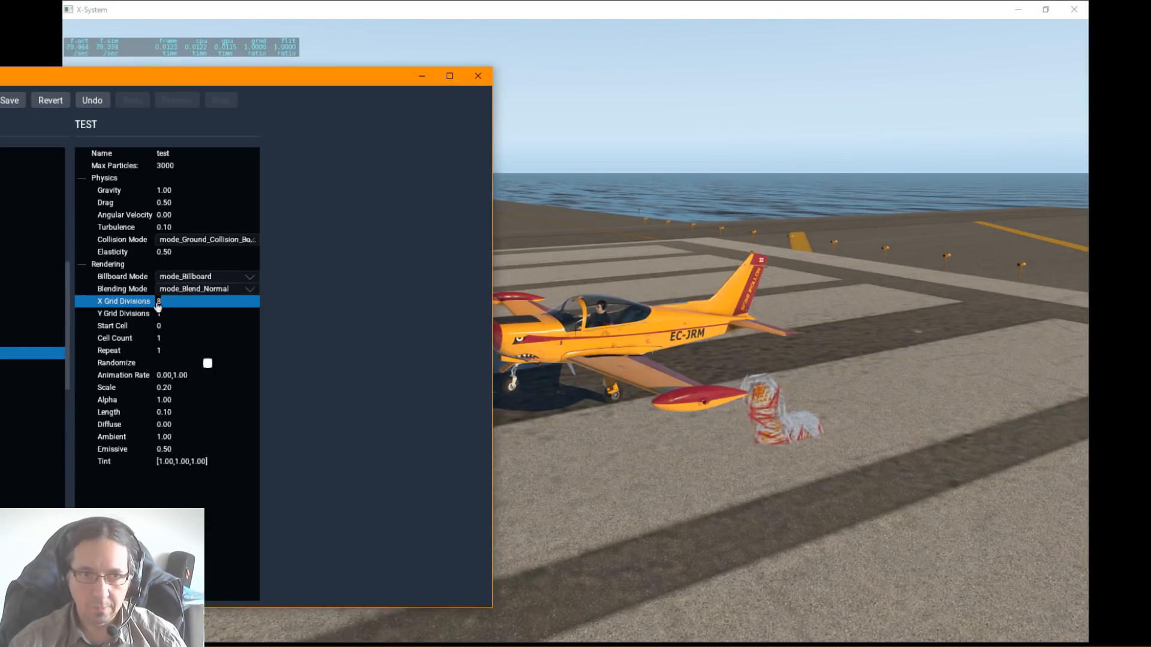
# Step: Set the test particle's Y grid divisions to 8
pyautogui.click(160, 313)
pyautogui.doubleClick(162, 313)
pyautogui.write('8')
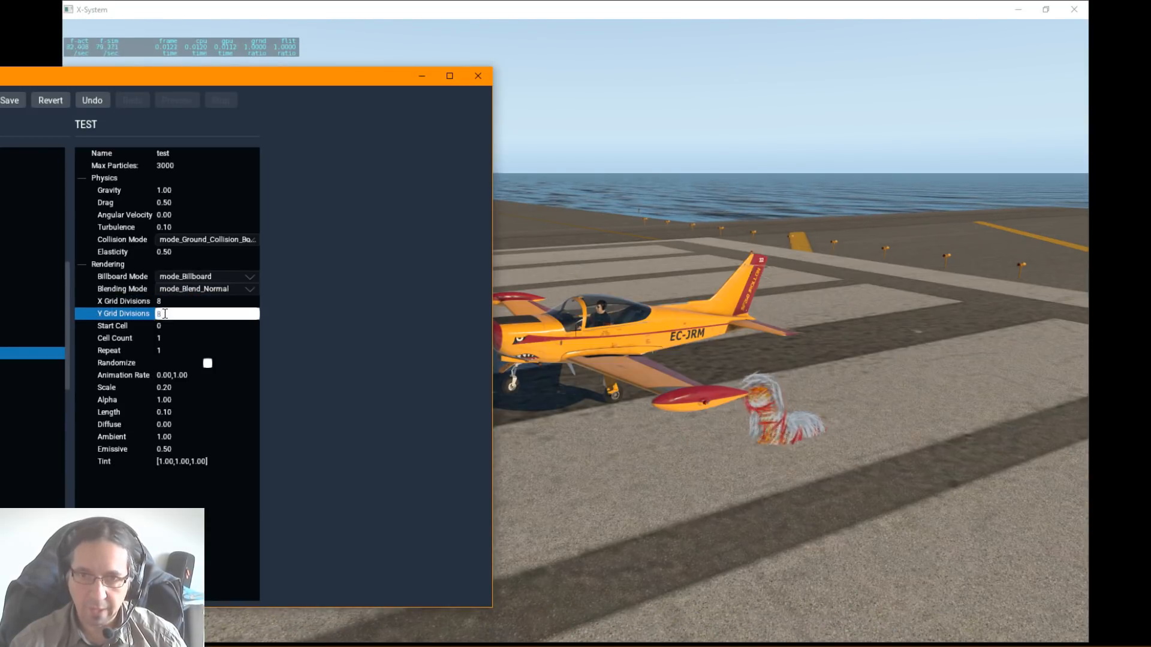
pyautogui.press('Return')
# Step: Try 5 as the test particle's start cell and change the value to 8
pyautogui.click(161, 326)
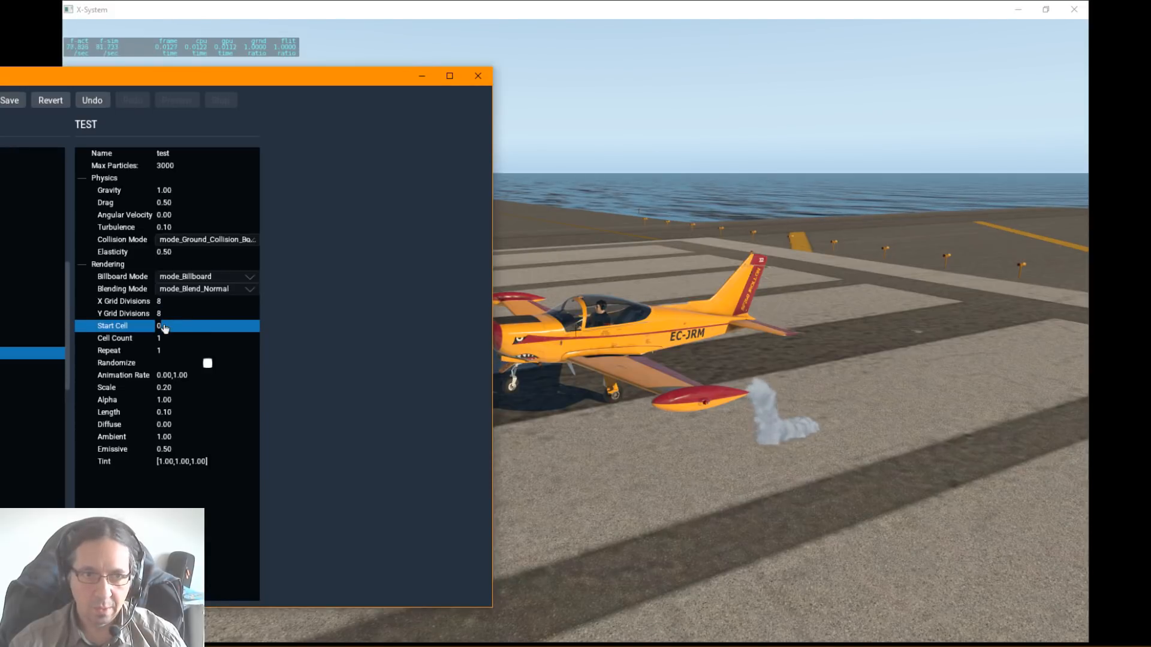
pyautogui.doubleClick(164, 327)
pyautogui.write('5')
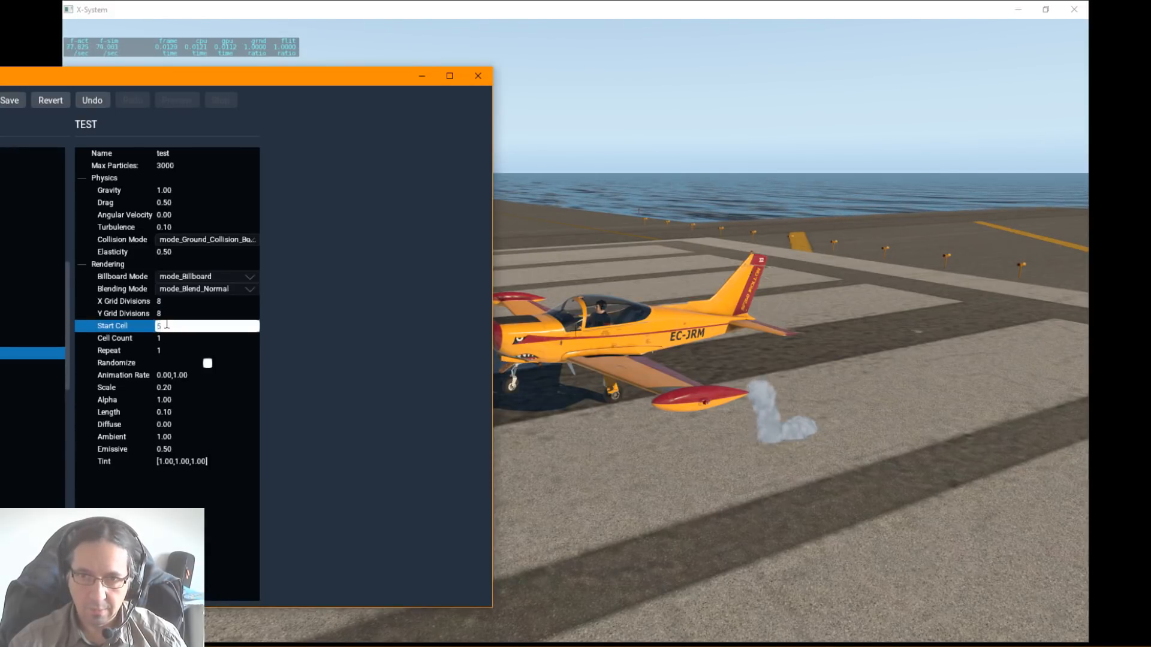
pyautogui.press('Return')
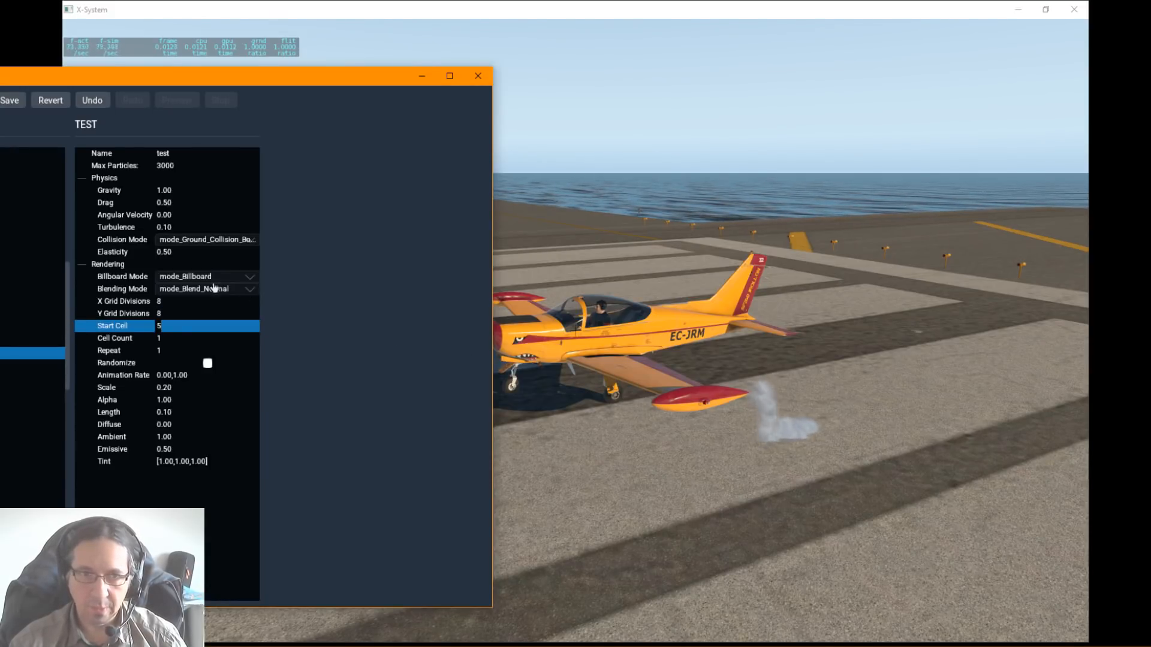
pyautogui.doubleClick(160, 325)
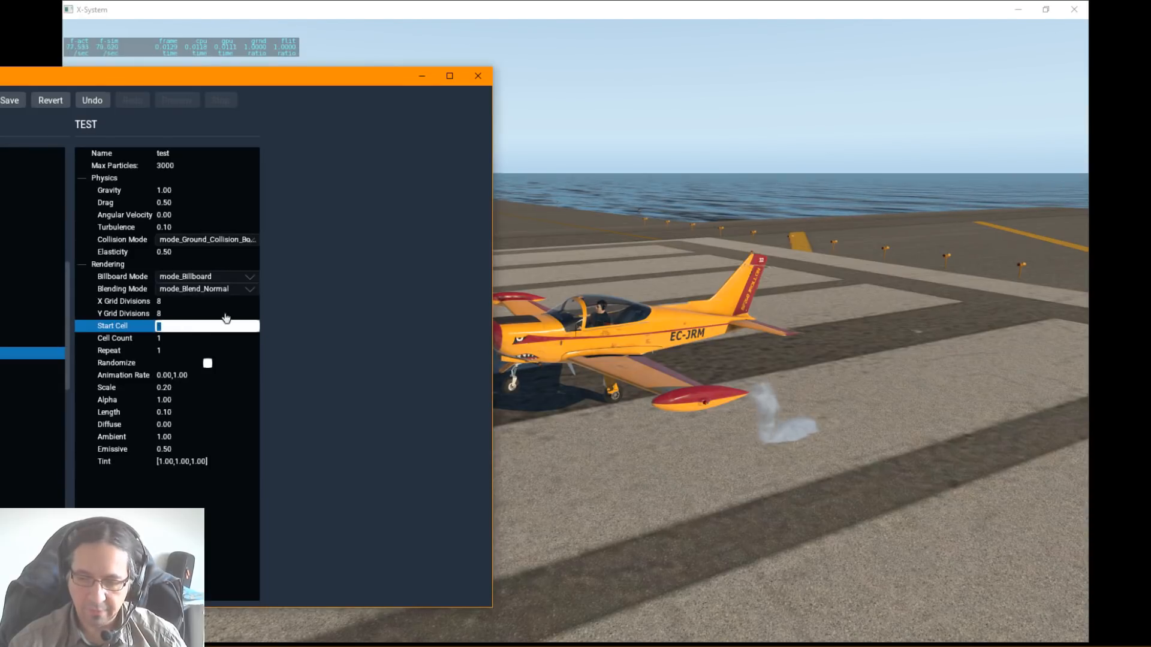
pyautogui.write('8')
pyautogui.press('Return')
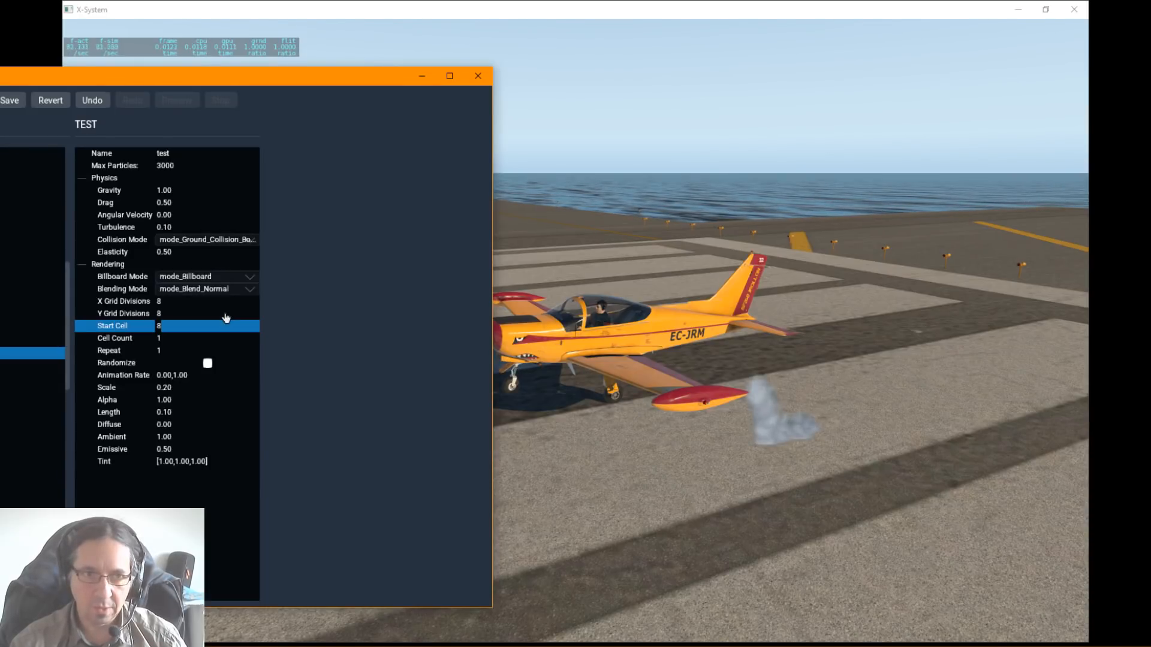
# Step: Set the test particle's cell count to 8 and its repeat value to 5
pyautogui.doubleClick(168, 339)
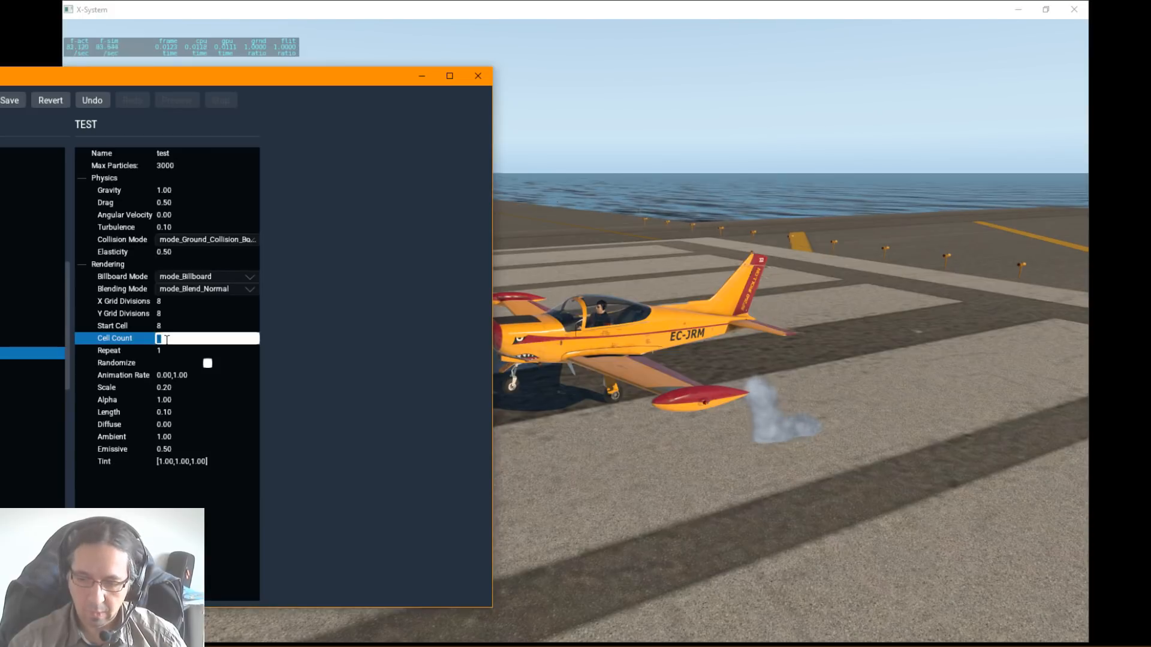
pyautogui.press('Return')
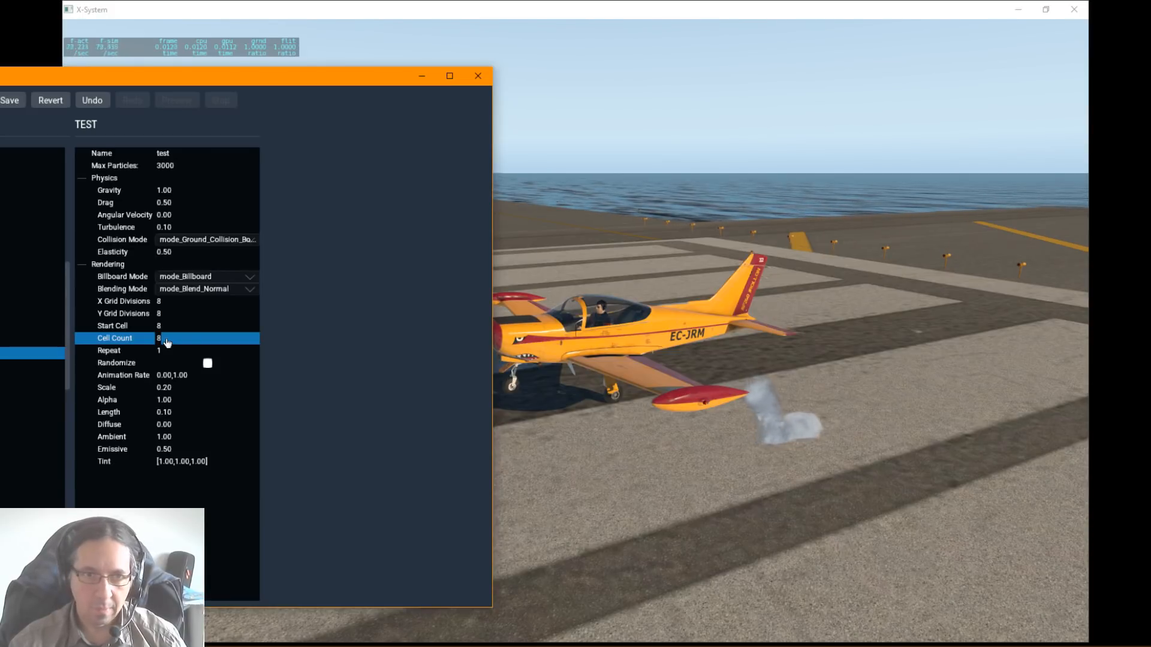
pyautogui.doubleClick(168, 351)
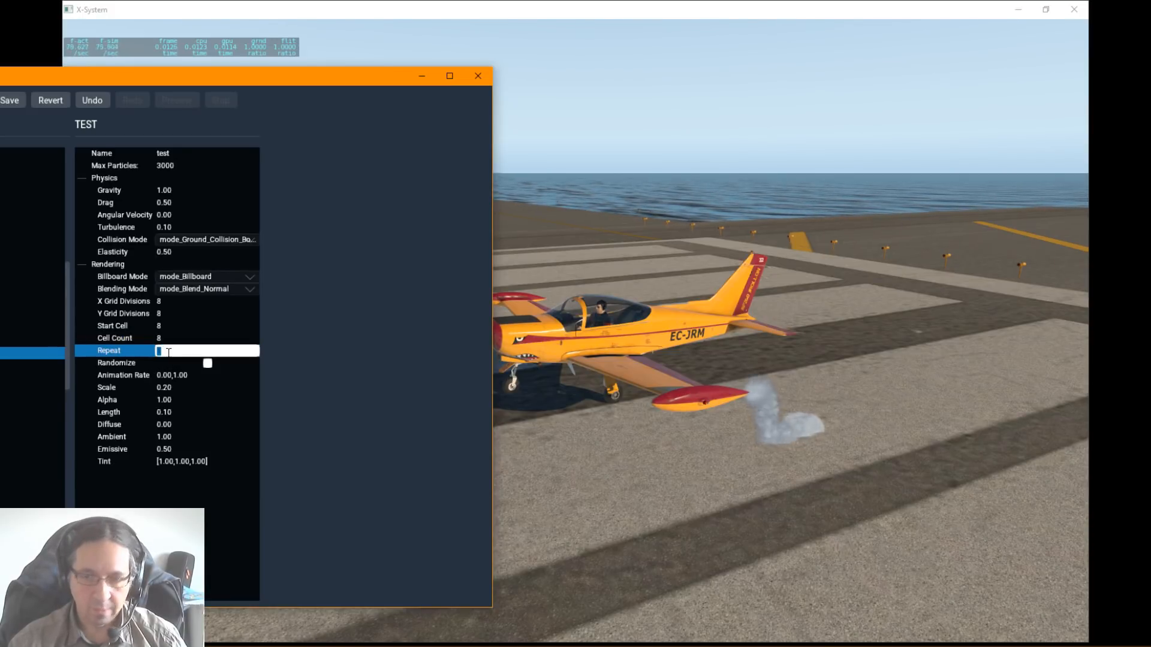
pyautogui.write('5')
pyautogui.press('Return')
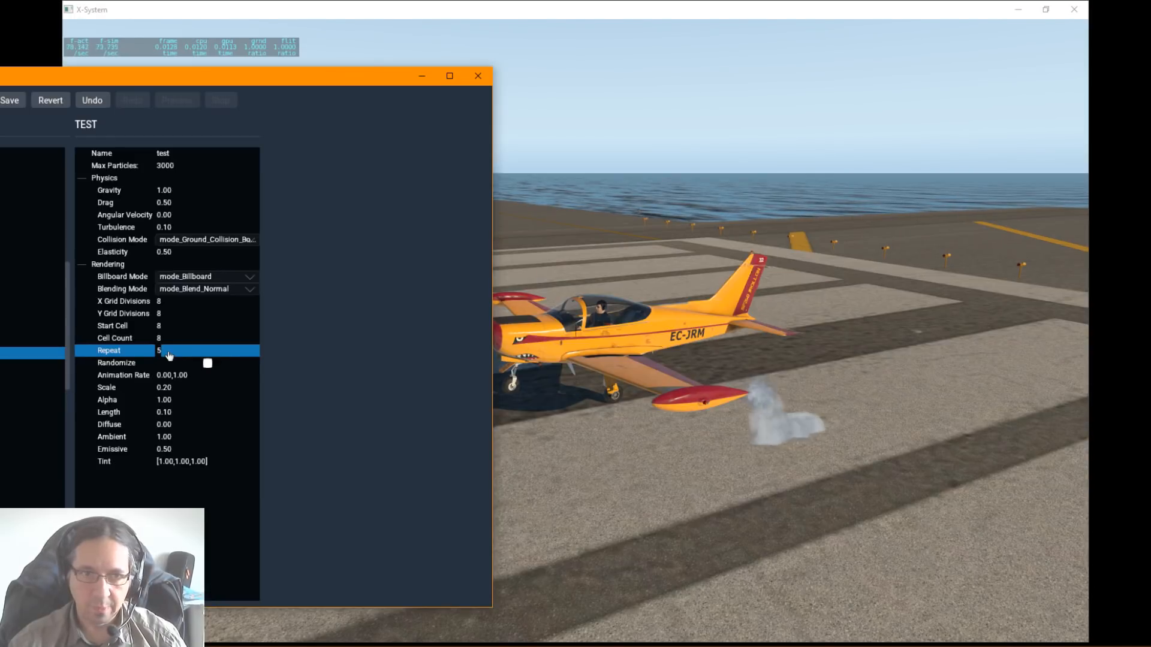
pyautogui.doubleClick(169, 354)
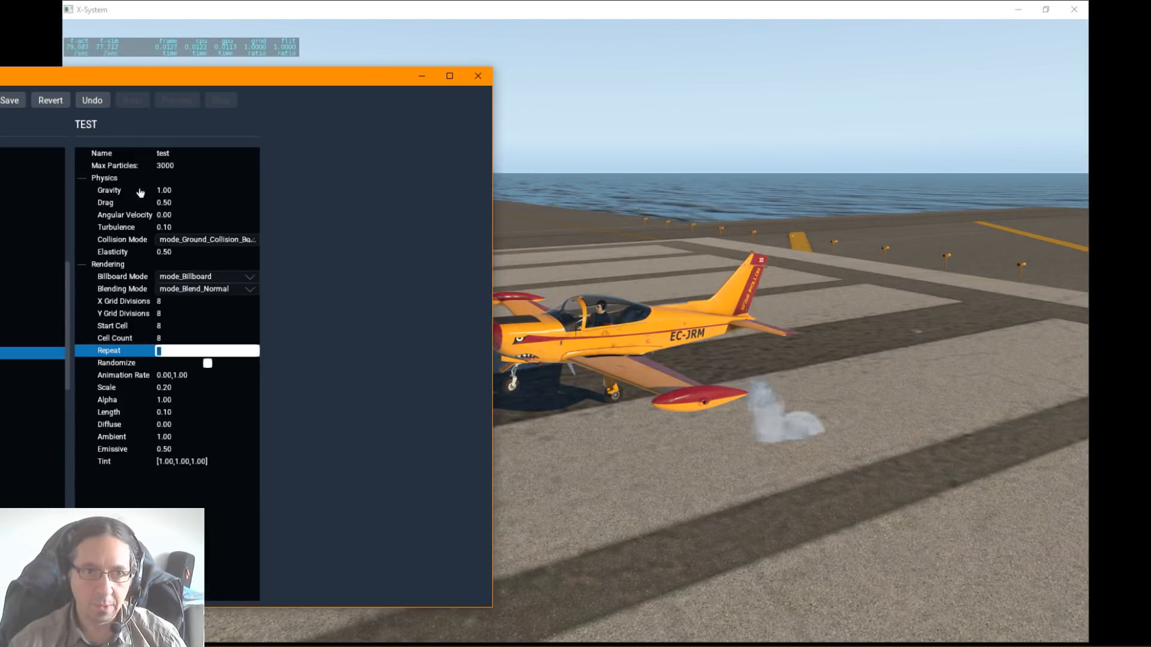
pyautogui.click(174, 379)
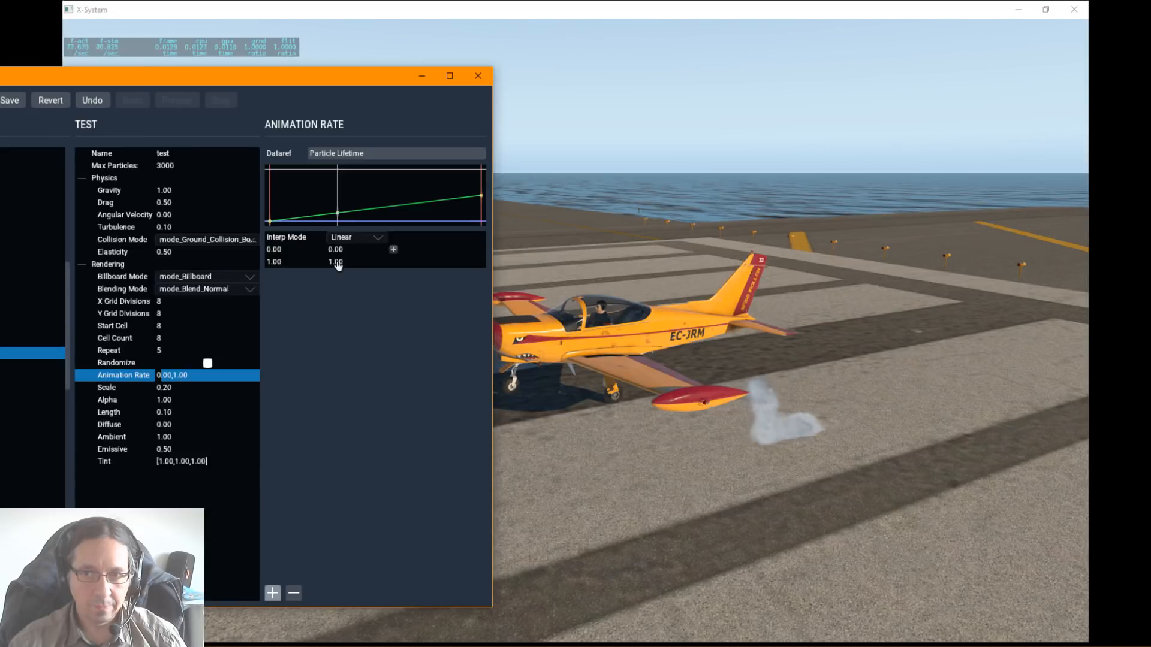
# Step: Try 20 and 1 for the test particle's scale at the end of its lifetime and settle on 0.1
pyautogui.click(173, 388)
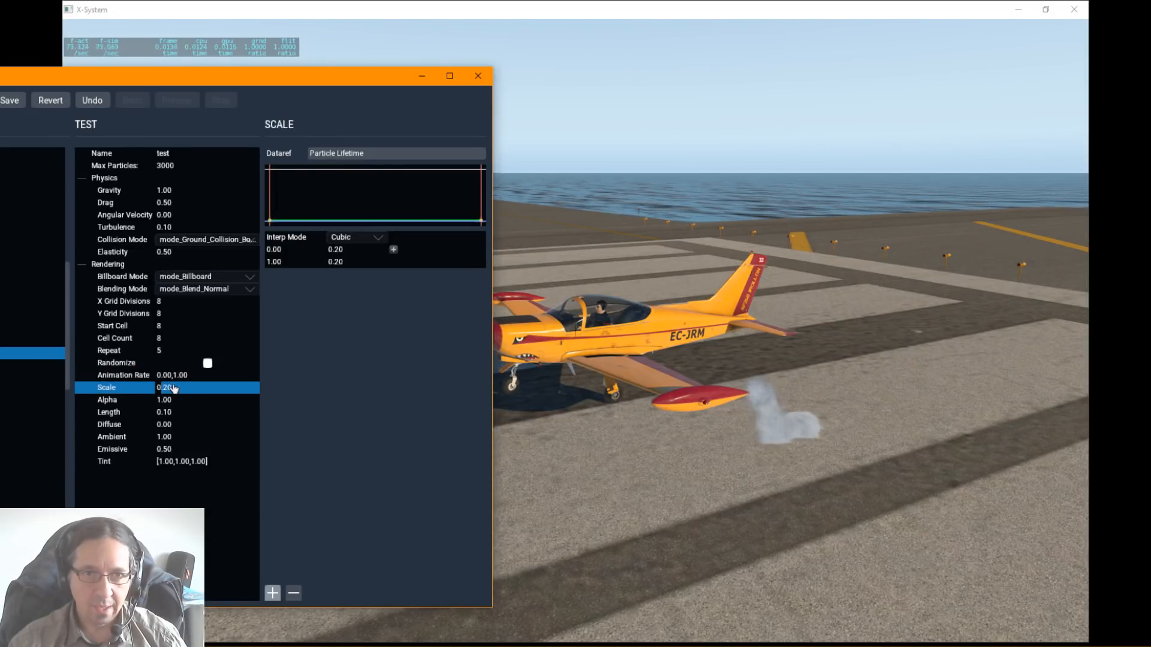
pyautogui.doubleClick(336, 262)
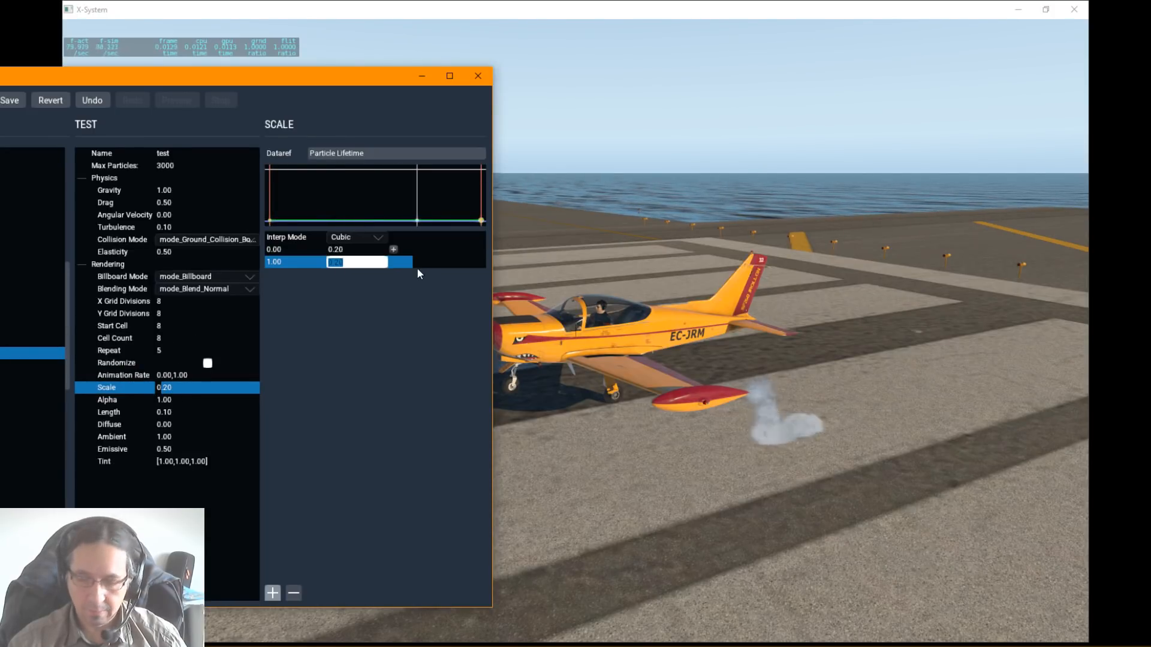
pyautogui.write('2')
pyautogui.press('Return')
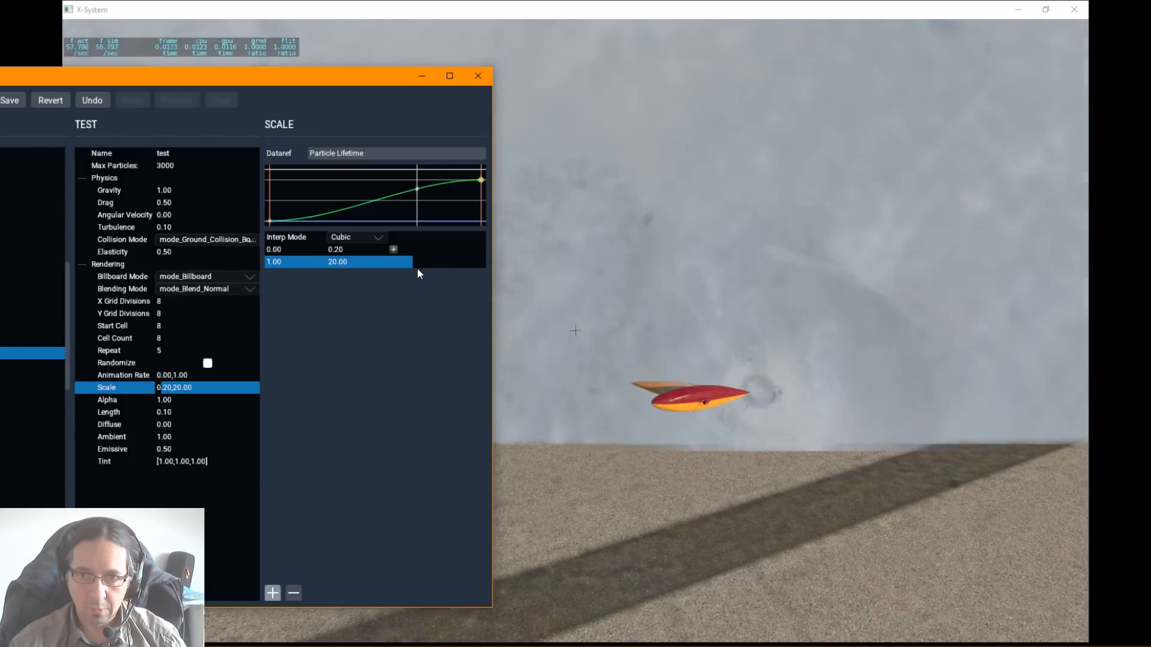
pyautogui.doubleClick(373, 263)
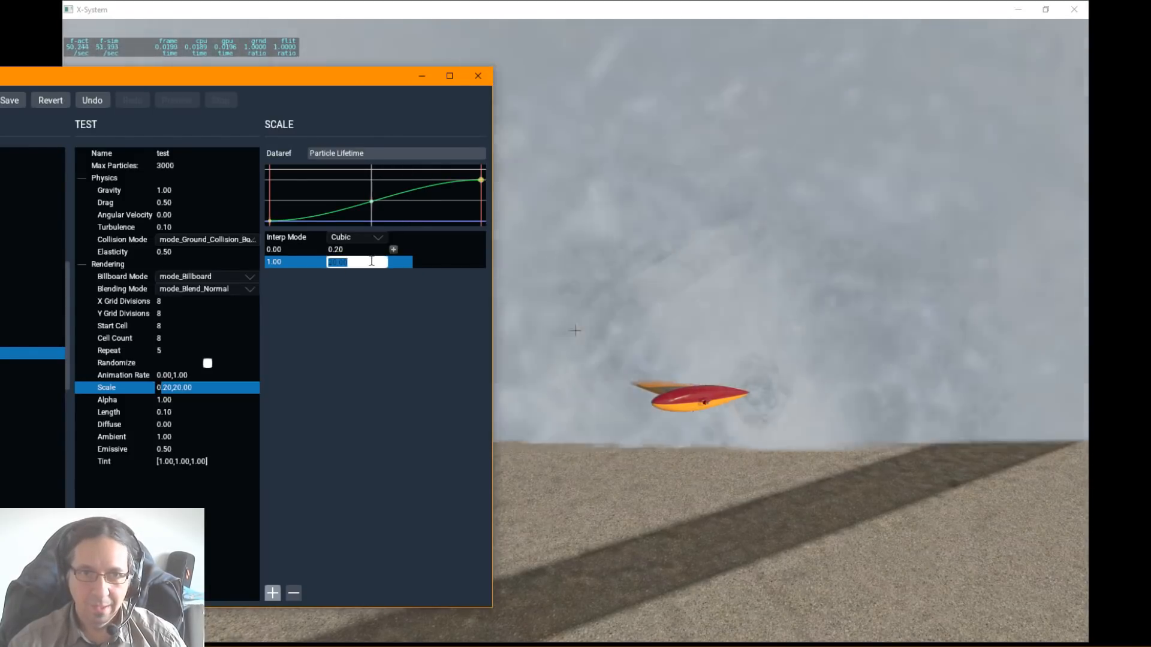
pyautogui.write('1')
pyautogui.press('Return')
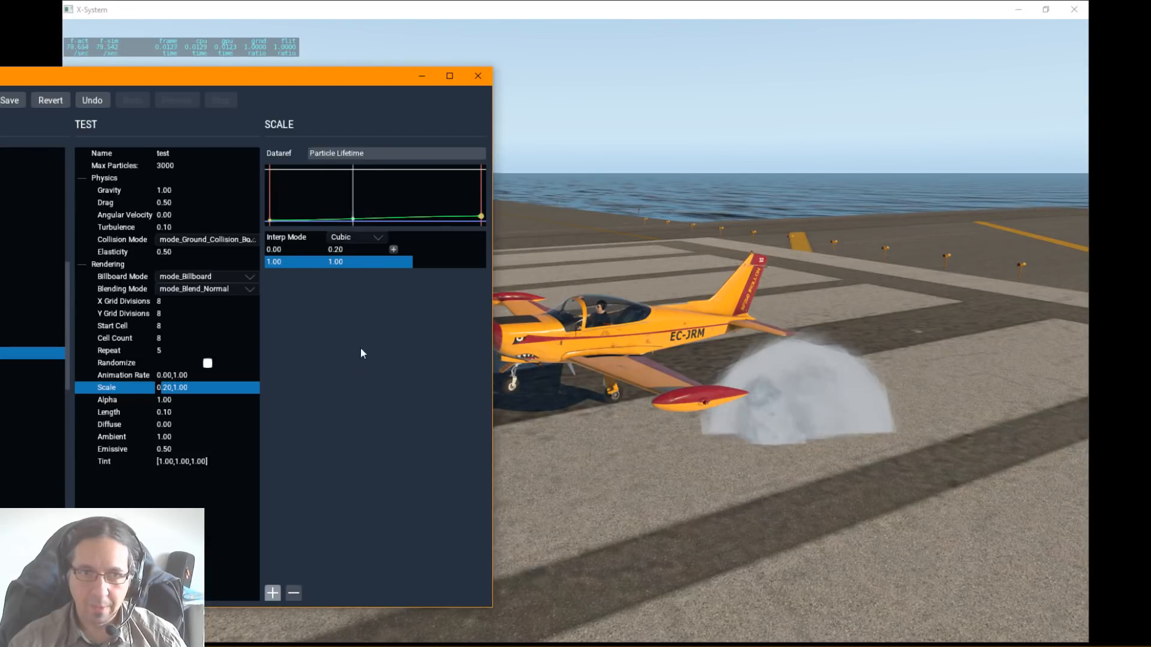
pyautogui.doubleClick(346, 262)
pyautogui.write('0.1')
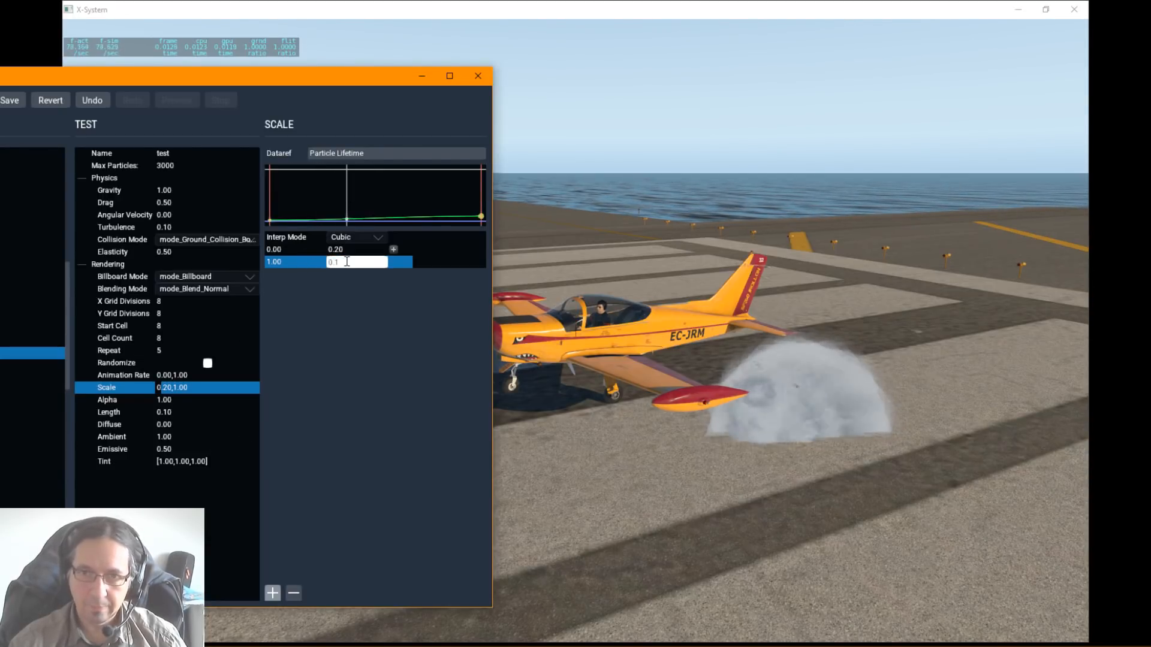
pyautogui.press('Return')
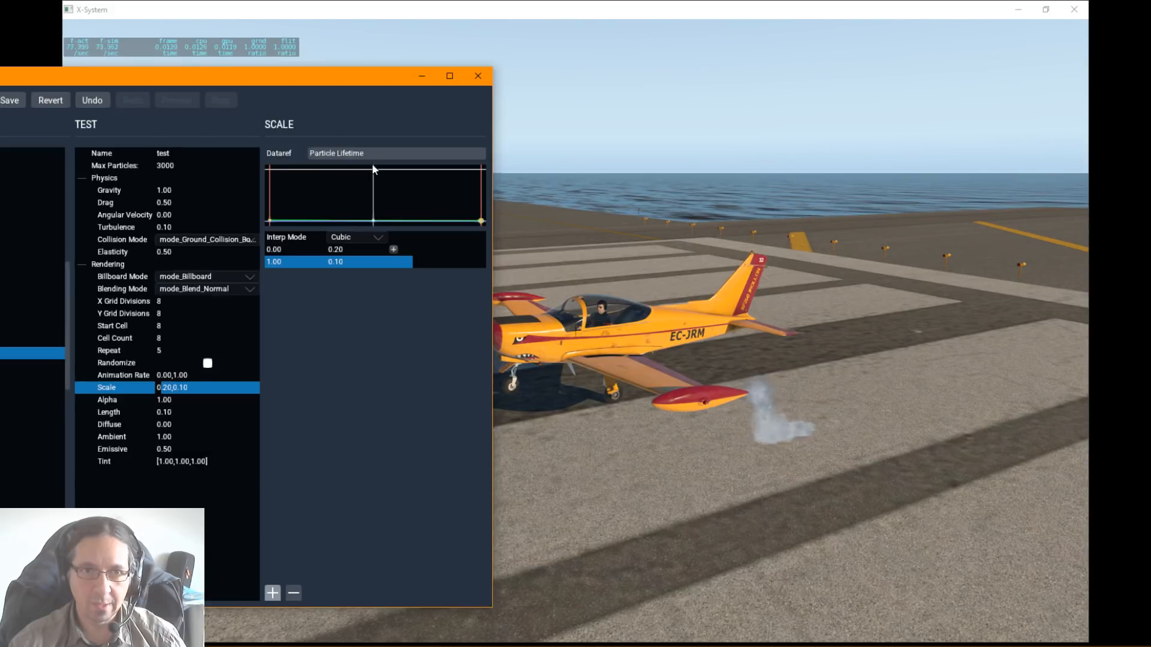
# Step: Fade the test particle out by setting its alpha at the end of its lifetime to 0
pyautogui.click(172, 400)
pyautogui.click(333, 264)
pyautogui.doubleClick(332, 263)
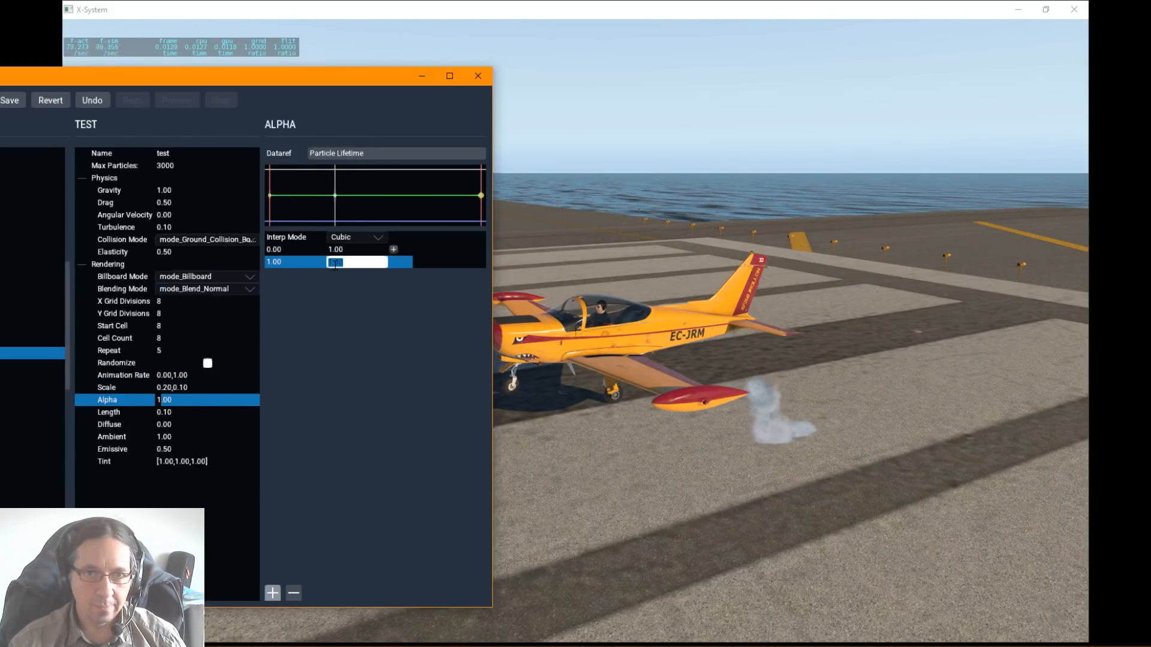
pyautogui.write('0')
pyautogui.press('Return')
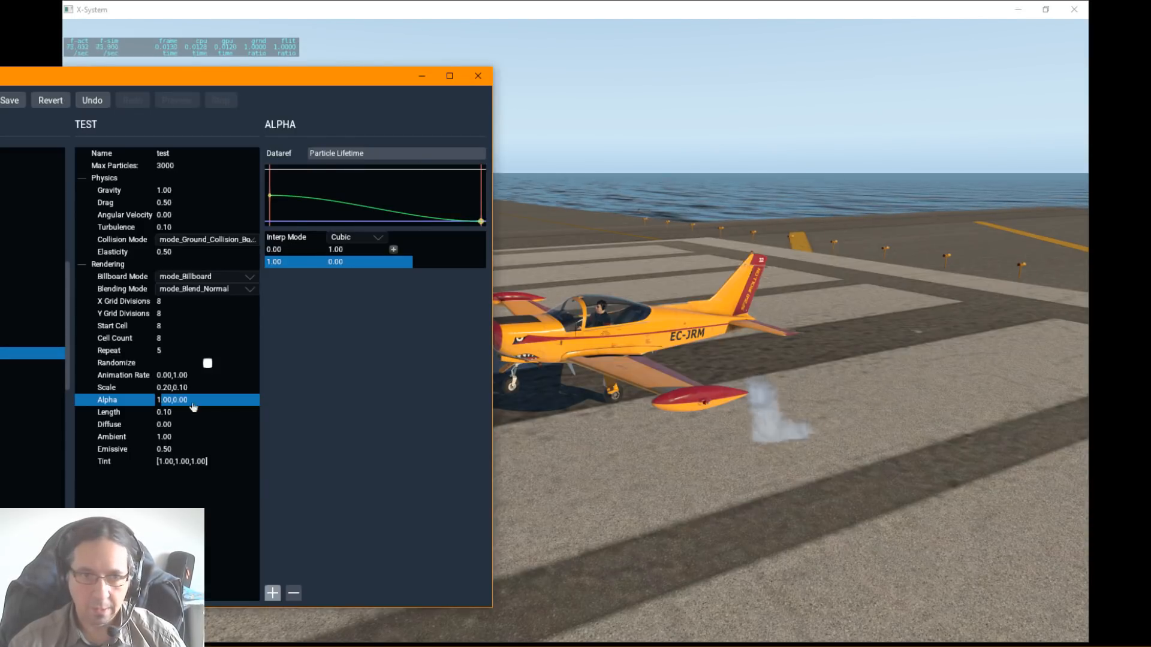
# Step: Set the test particle's length at the end of its lifetime to 1
pyautogui.click(174, 424)
pyautogui.click(170, 414)
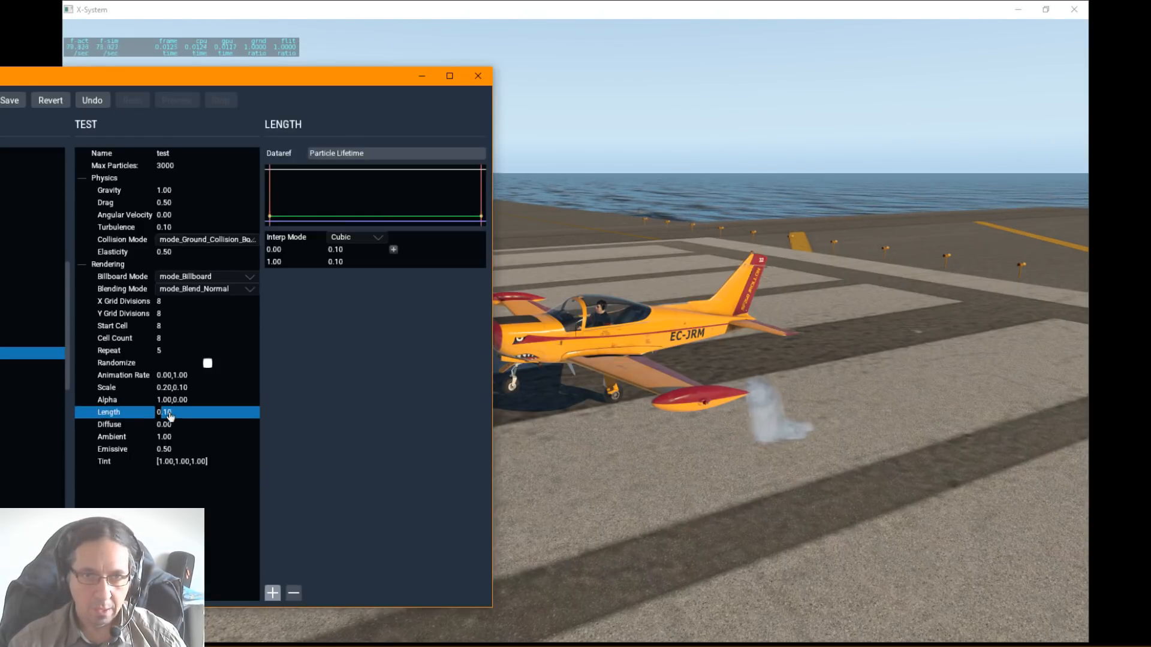
pyautogui.click(341, 265)
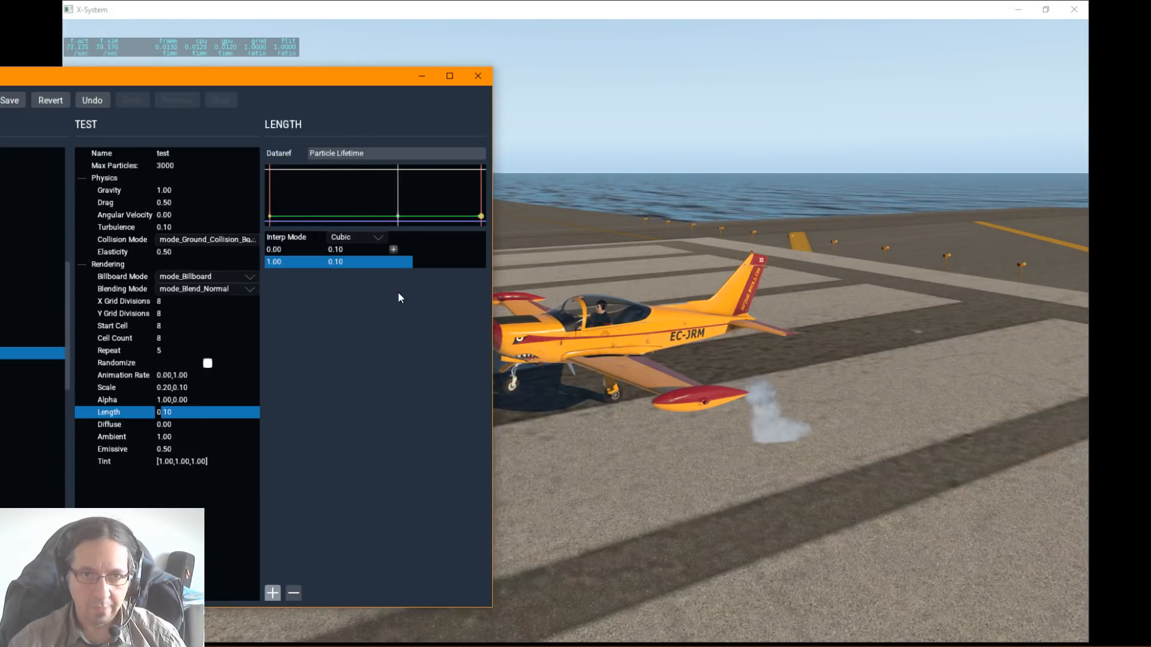
pyautogui.doubleClick(344, 262)
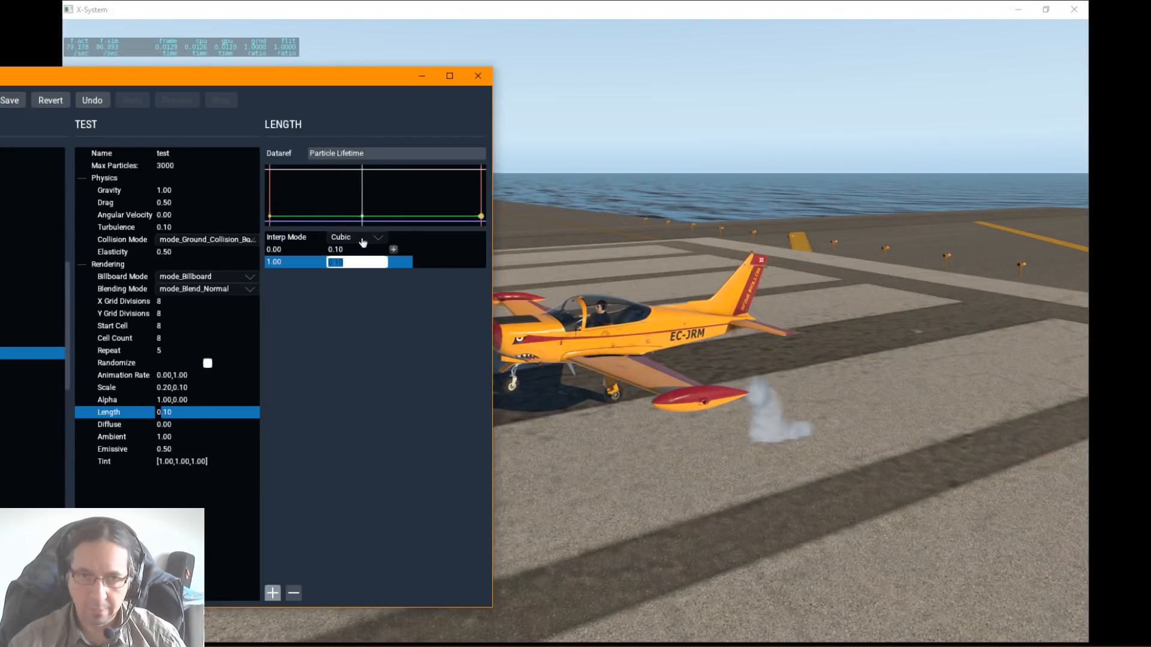
pyautogui.write('1')
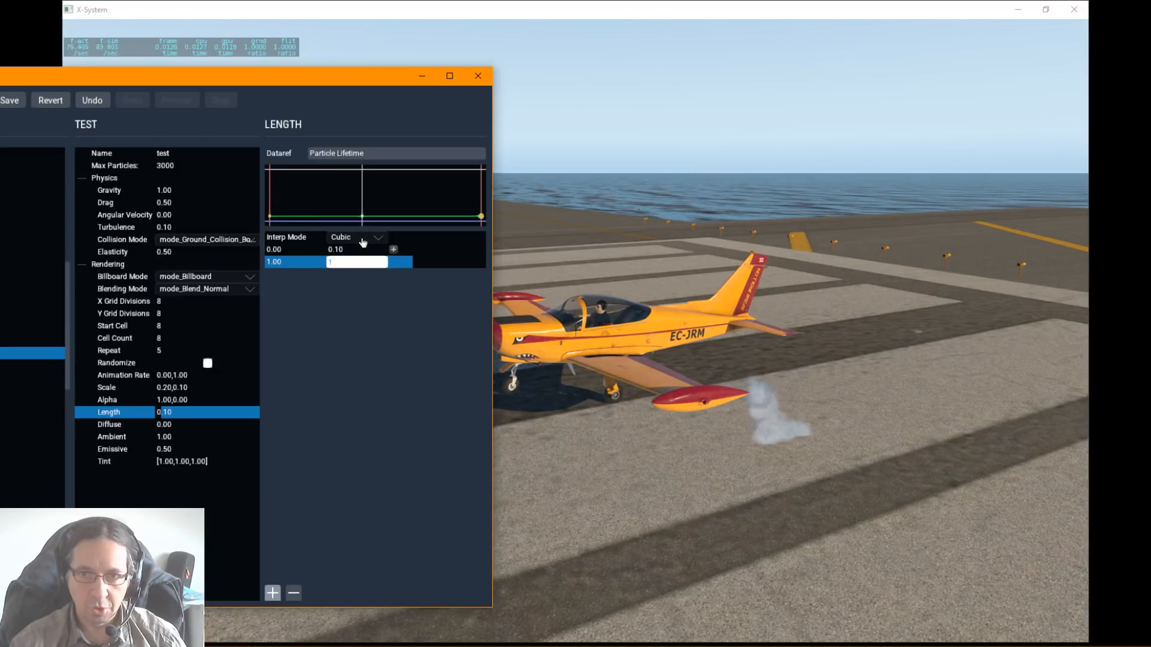
pyautogui.press('Return')
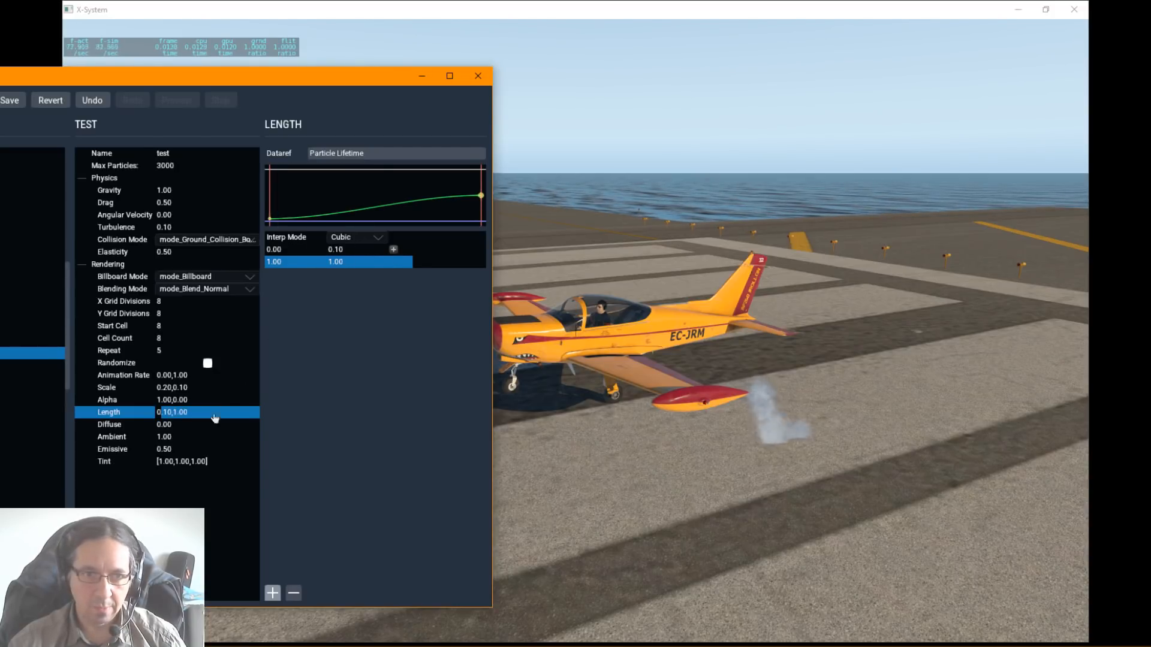
# Step: Set the second tint component at the end of the test particle's lifetime to 0, giving a tint of 1.00, 0.00, 1.00
pyautogui.click(162, 425)
pyautogui.click(162, 449)
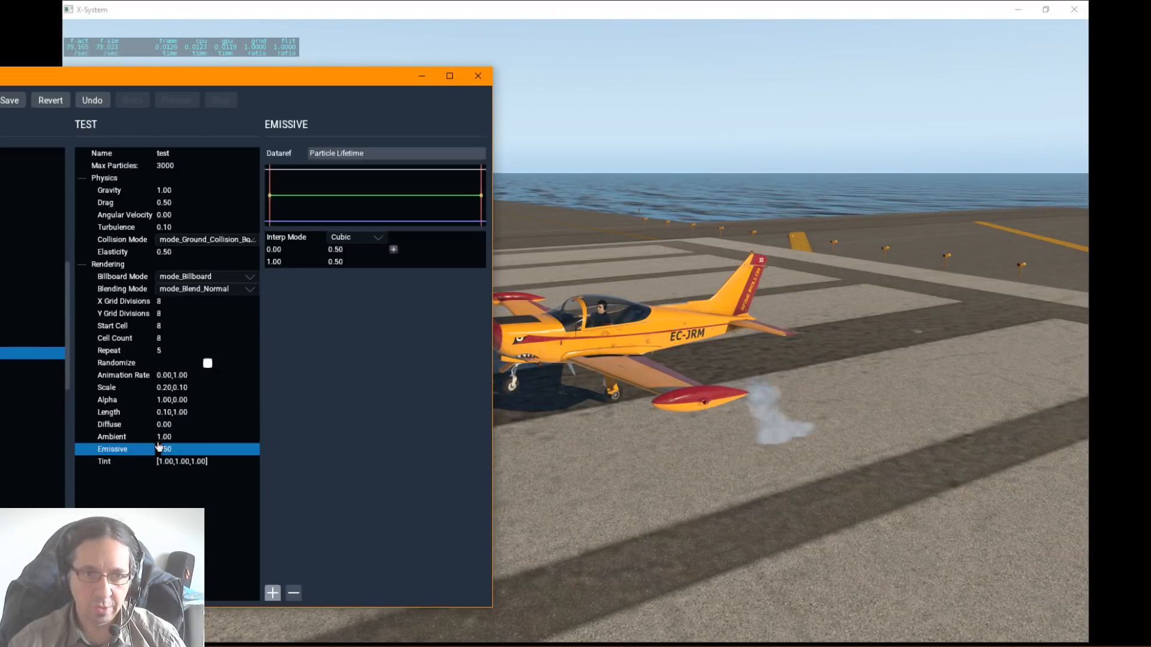
pyautogui.click(184, 462)
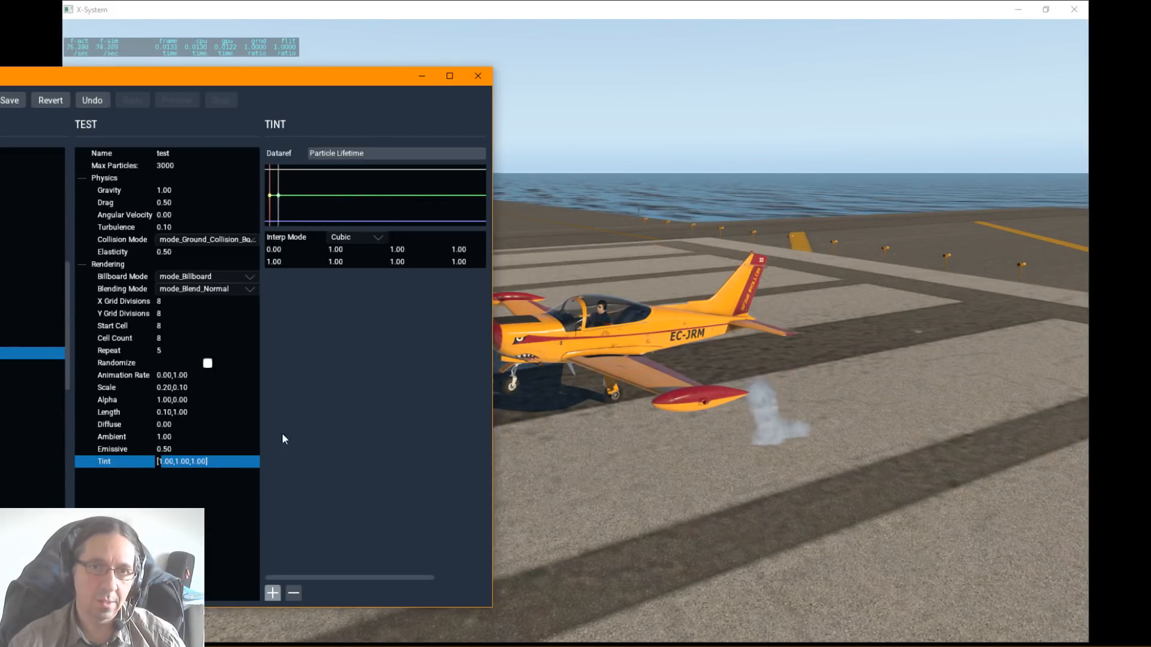
pyautogui.click(396, 262)
pyautogui.click(401, 263)
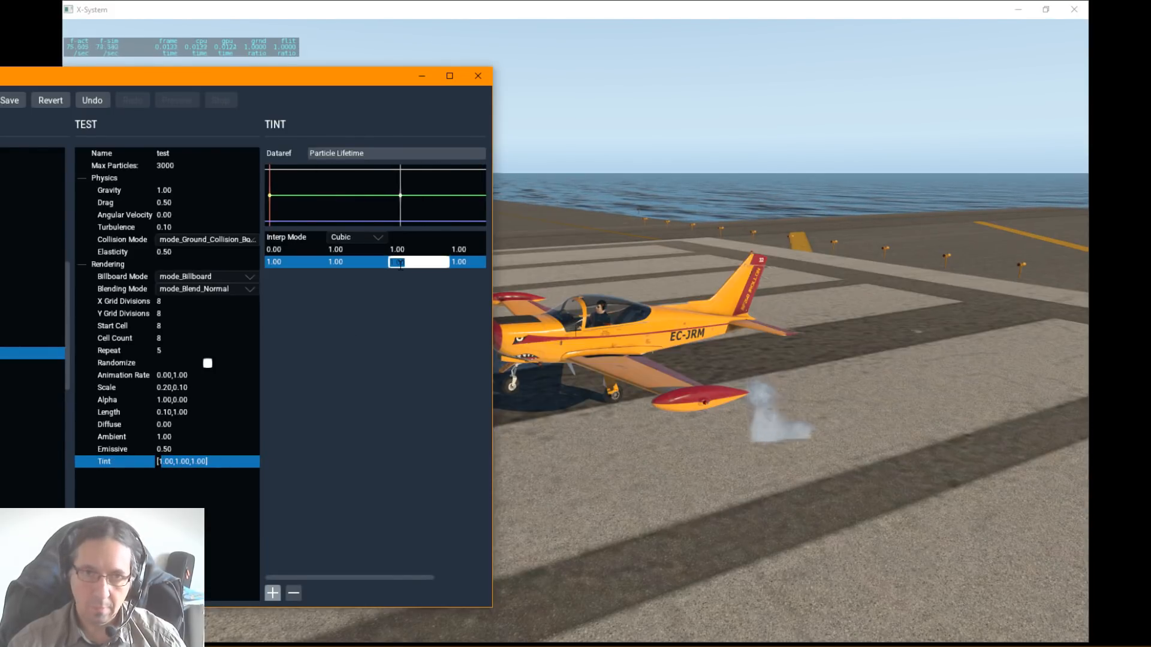
pyautogui.press('Return')
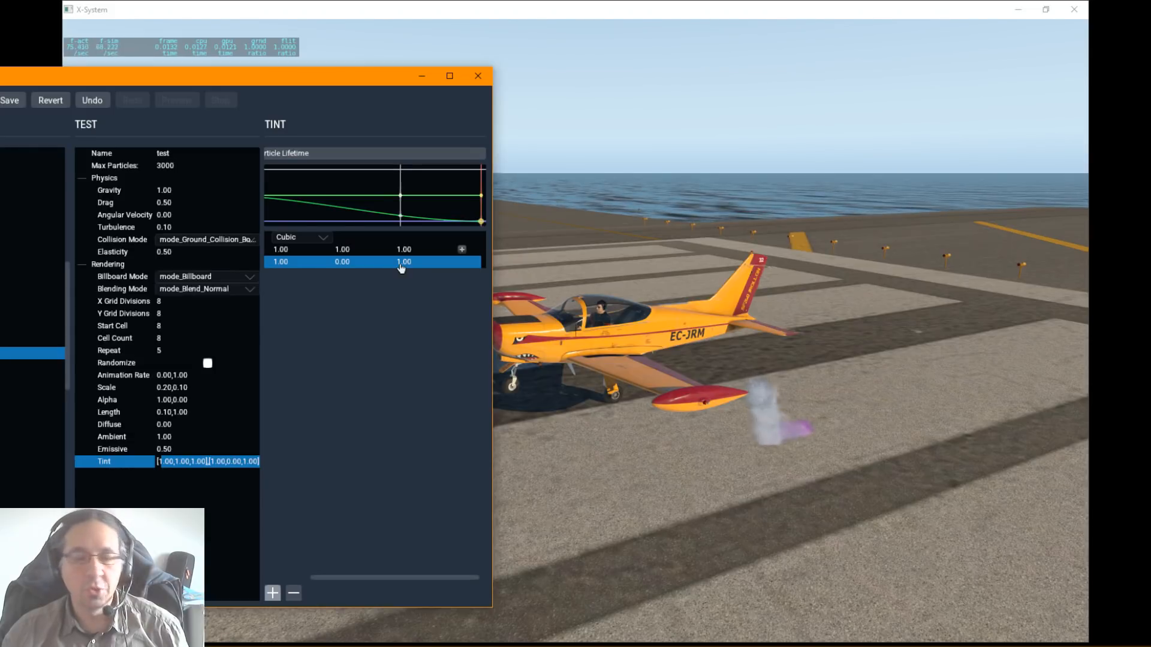
# Step: Examine the tinted smoke at the SF260's wingtip tank from several angles and close up in the simulator
pyautogui.moveTo(688, 414); pyautogui.dragTo(839, 420, button='right')
pyautogui.moveTo(696, 354); pyautogui.dragTo(643, 304, button='right')
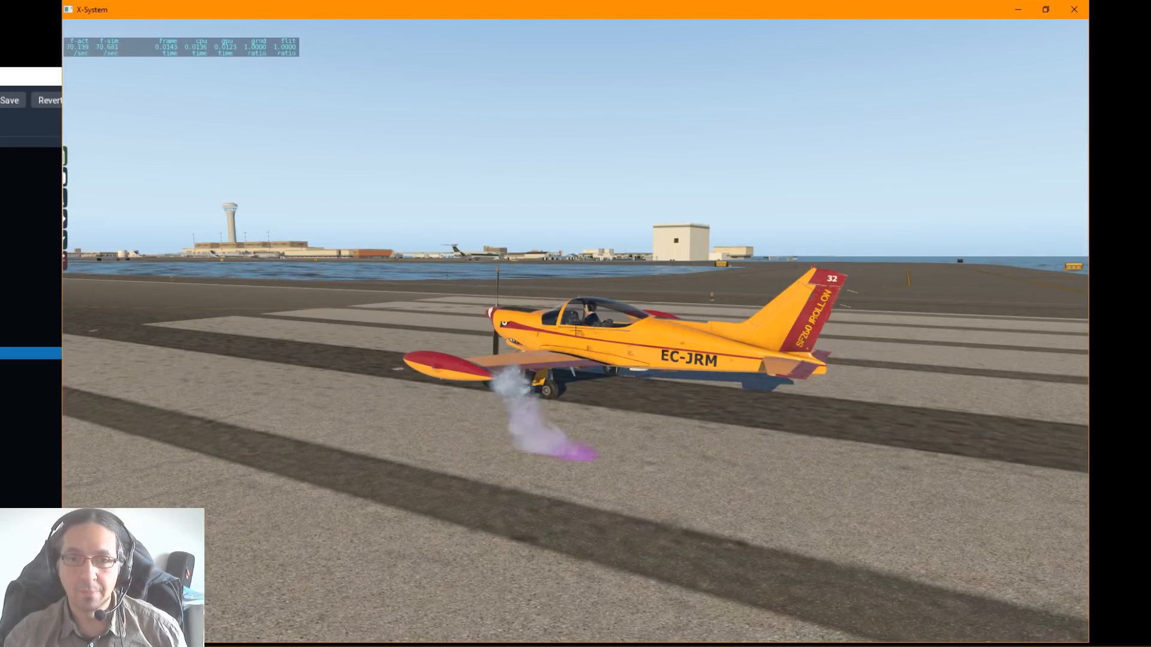
pyautogui.moveTo(634, 336); pyautogui.dragTo(839, 340, button='right')
pyautogui.scroll(3, 836, 342)
pyautogui.scroll(3, 828, 360)
pyautogui.moveTo(647, 333)
pyautogui.mouseDown(button='right')
pyautogui.moveTo(914, 324)
pyautogui.moveTo(484, 331)
pyautogui.moveTo(668, 333)
pyautogui.mouseUp(button='right')
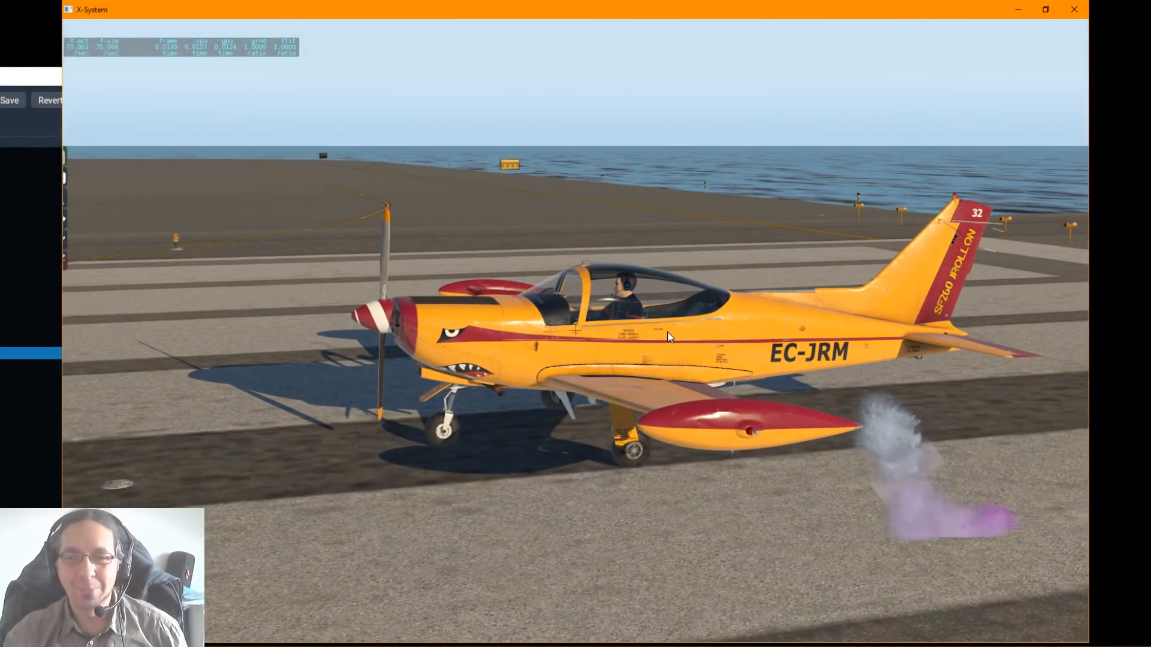